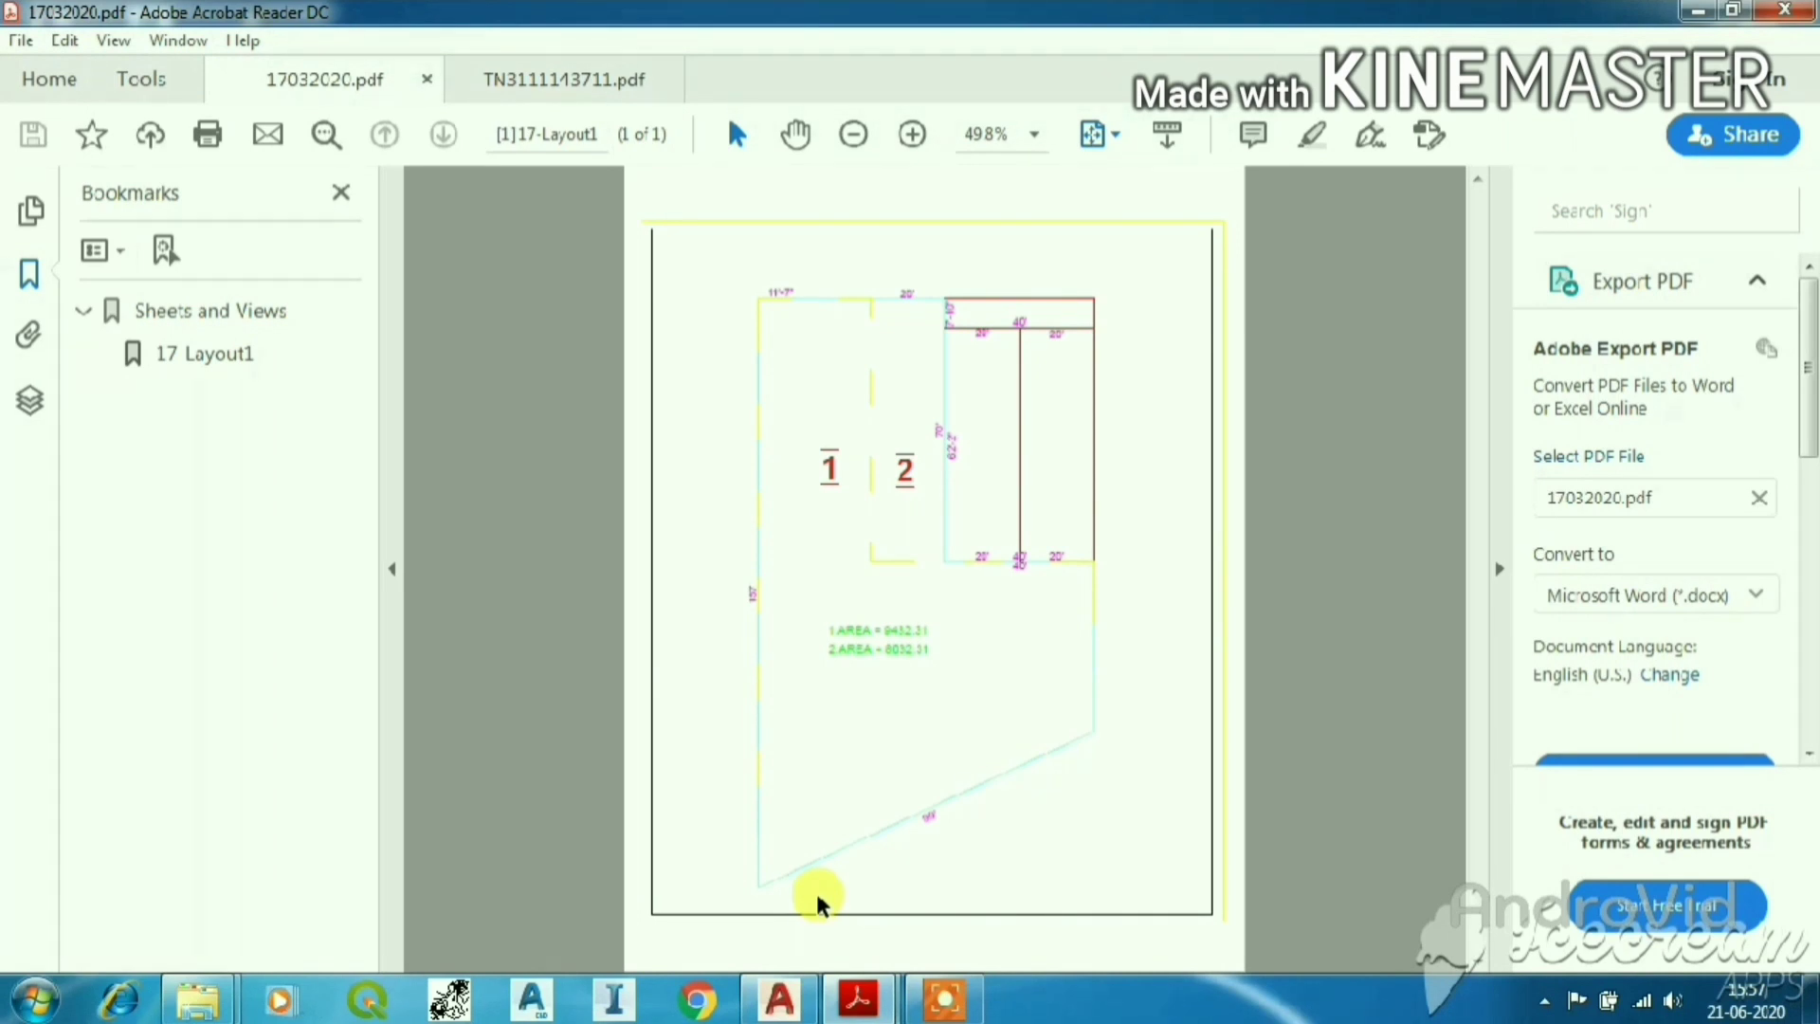
# Show TN3111143711.pdf at 200% zoom, scrolled to plots 714 and 796 at point E.
pyautogui.moveTo(859, 997)
pyautogui.click(958, 877)
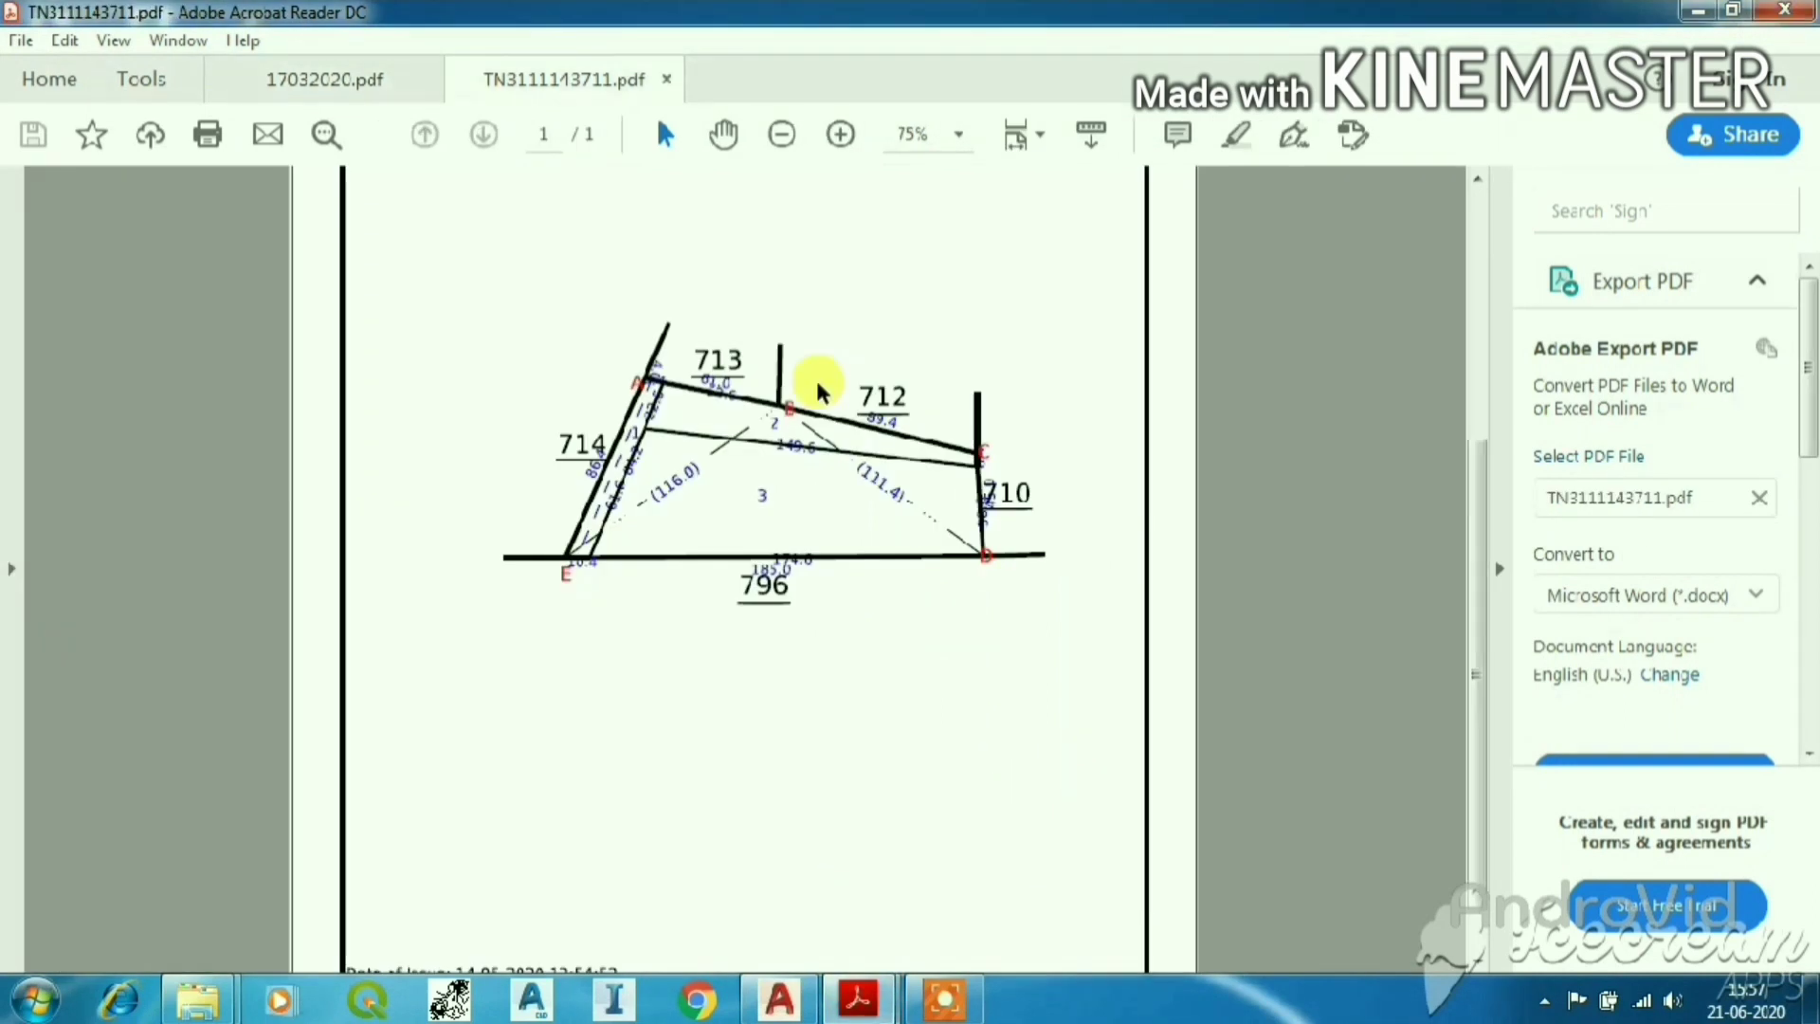
pyautogui.click(955, 136)
pyautogui.click(1014, 332)
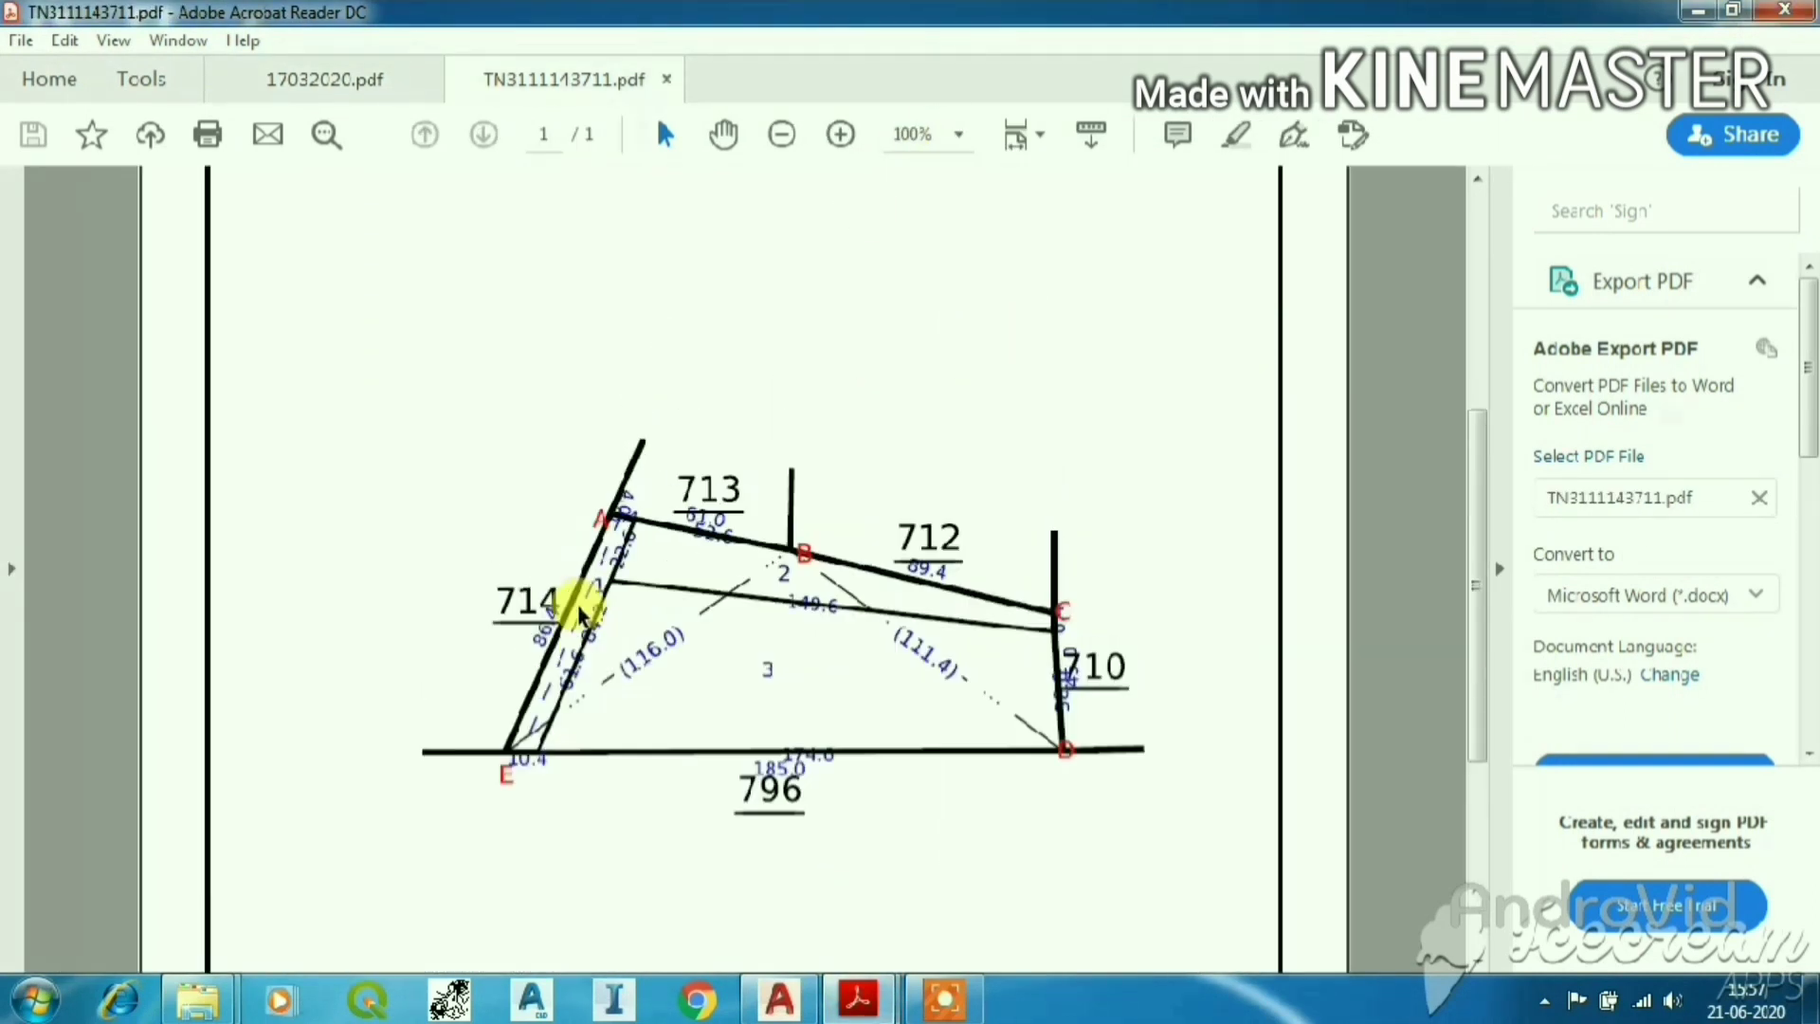
pyautogui.click(956, 134)
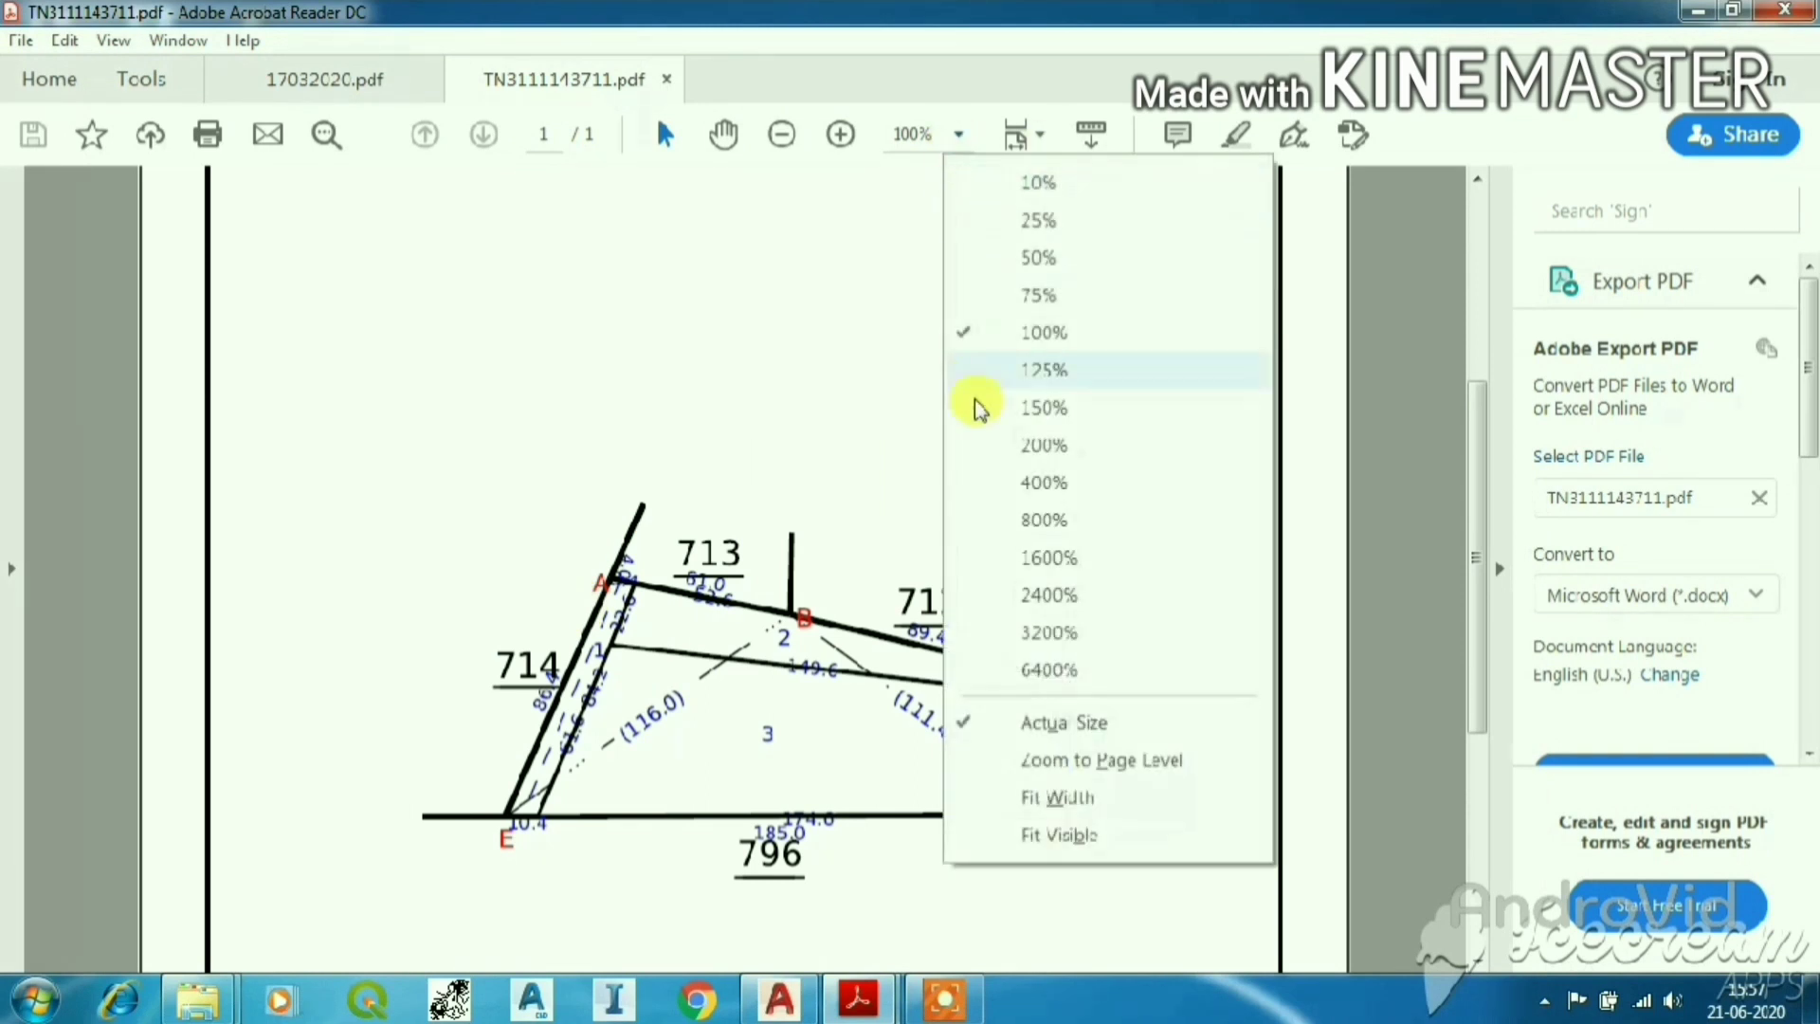
pyautogui.click(980, 462)
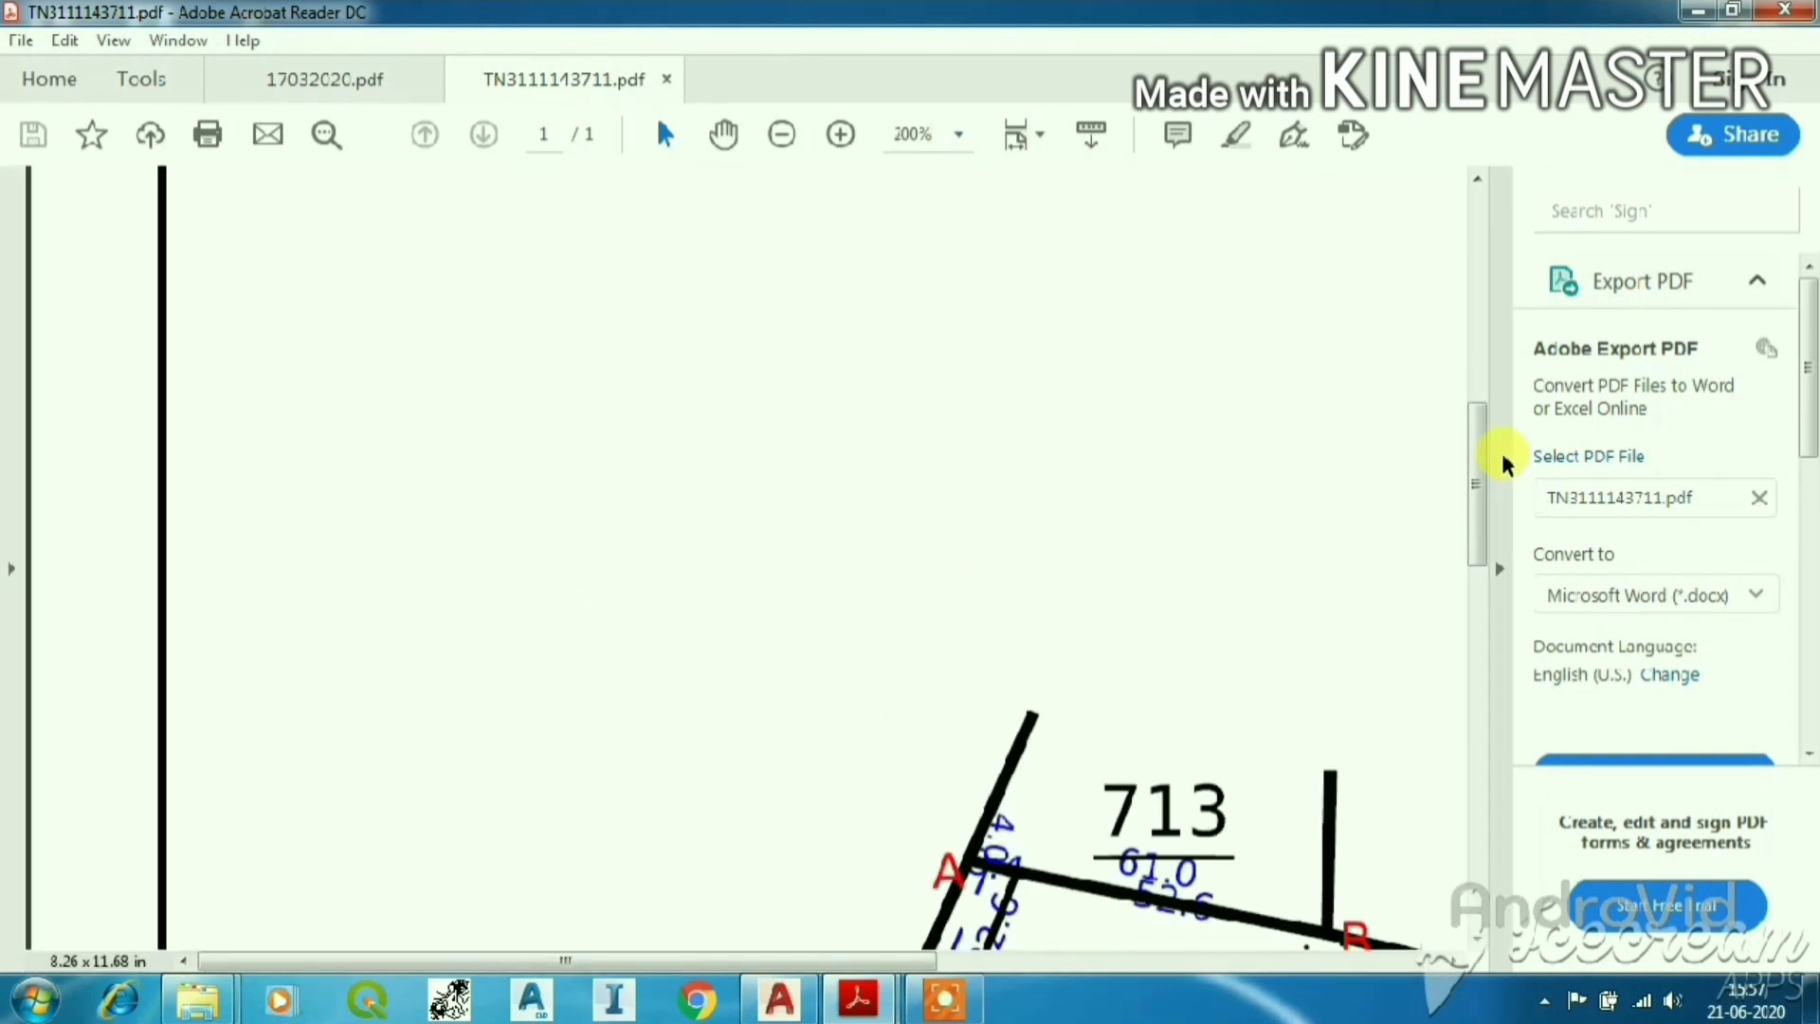
pyautogui.moveTo(1474, 459); pyautogui.dragTo(1488, 629)
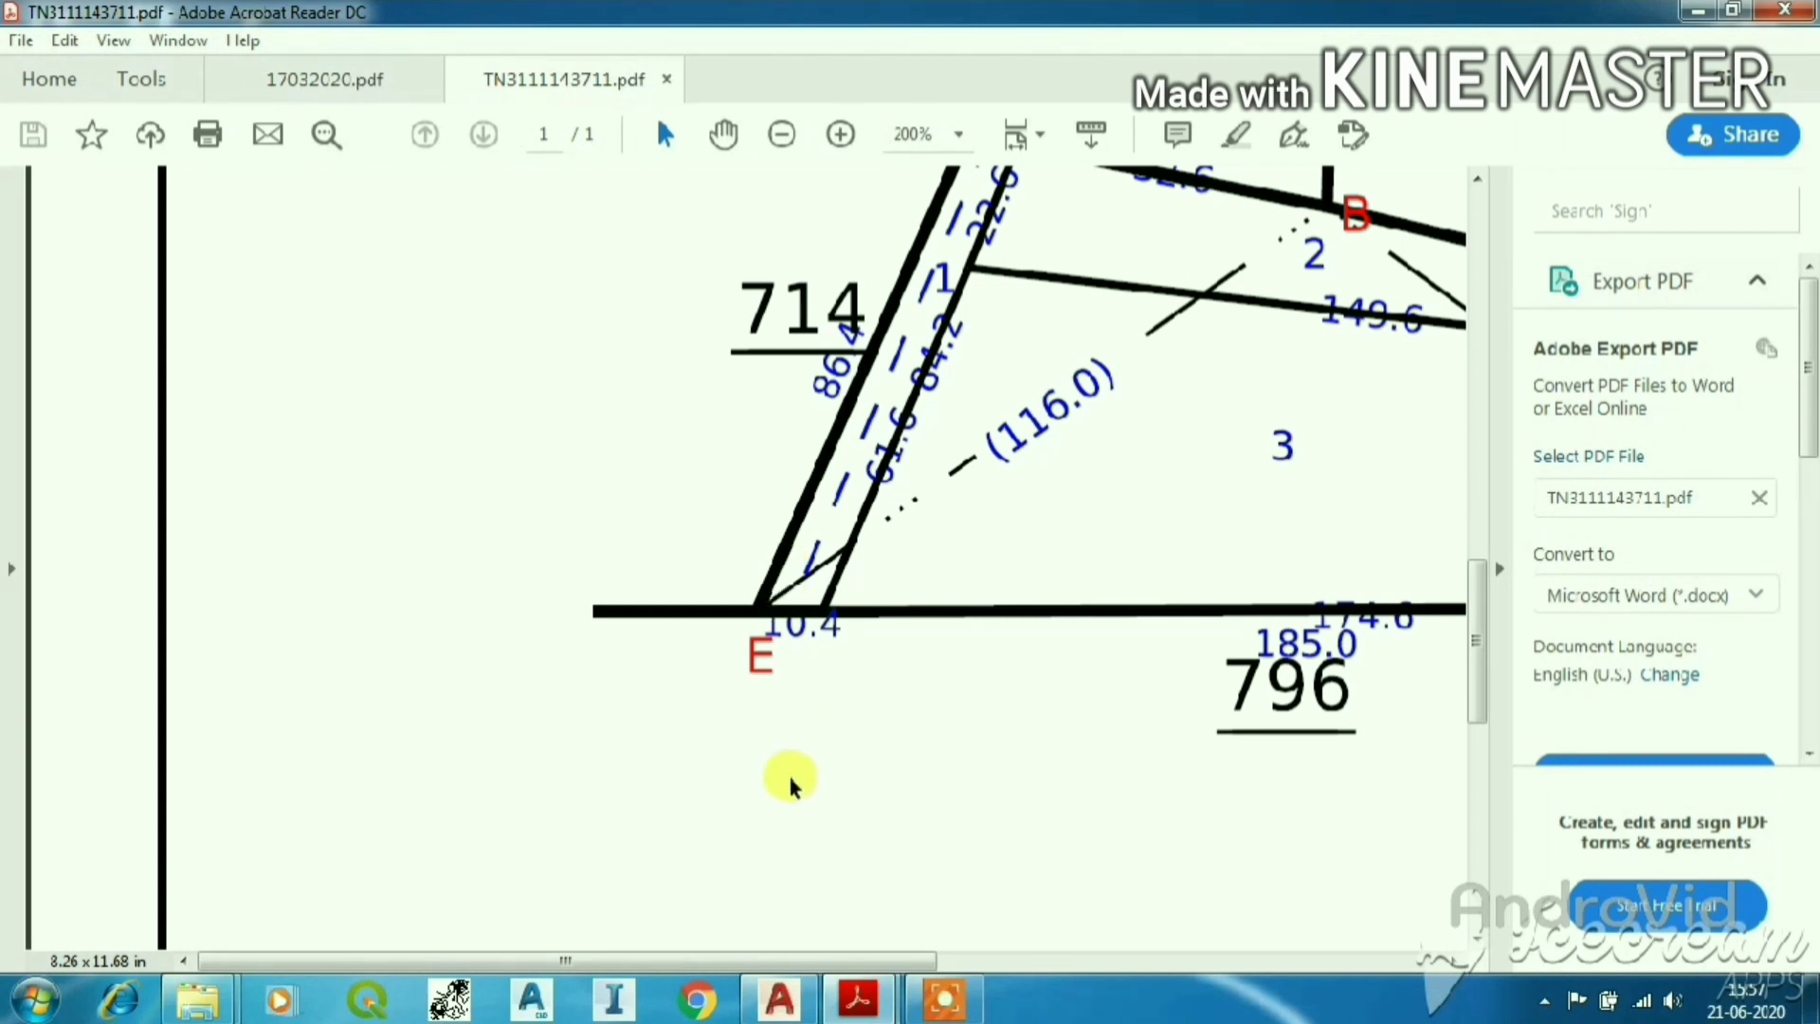
# In AutoCAD, start a polyline with Ortho on and draw the 20-unit vertical side.
pyautogui.click(780, 998)
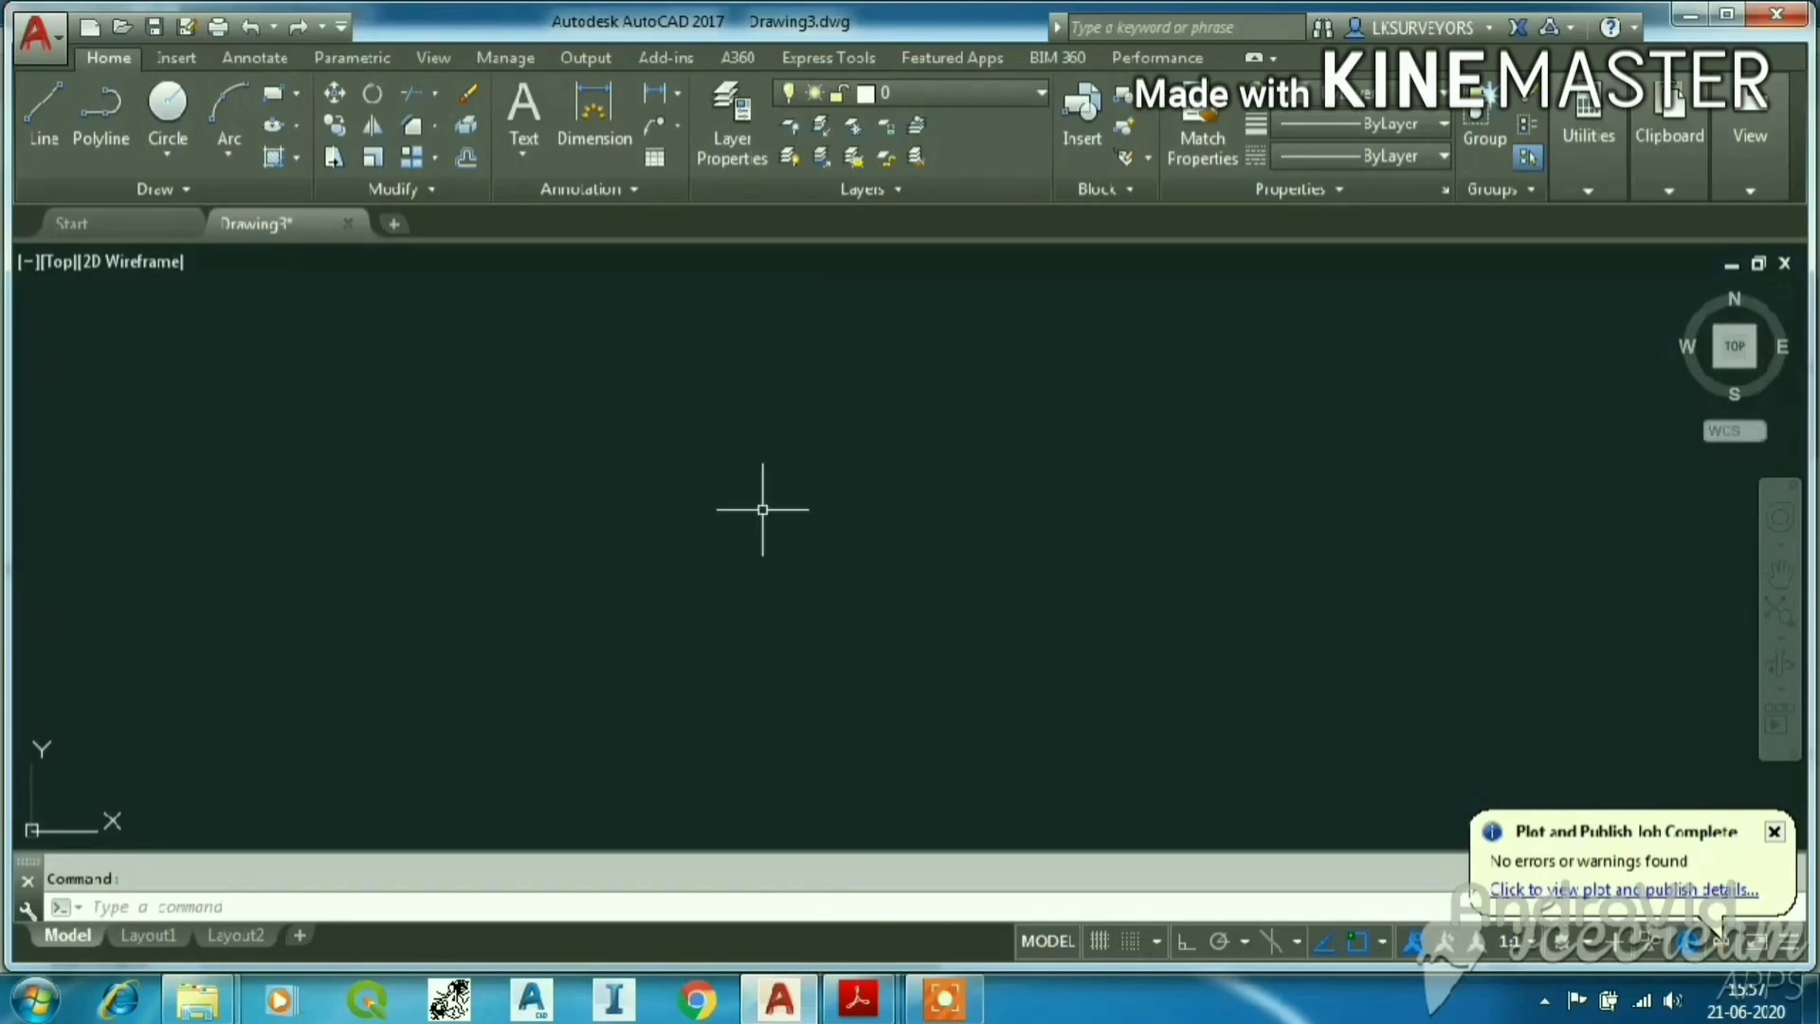
pyautogui.write('pl')
pyautogui.press('Return')
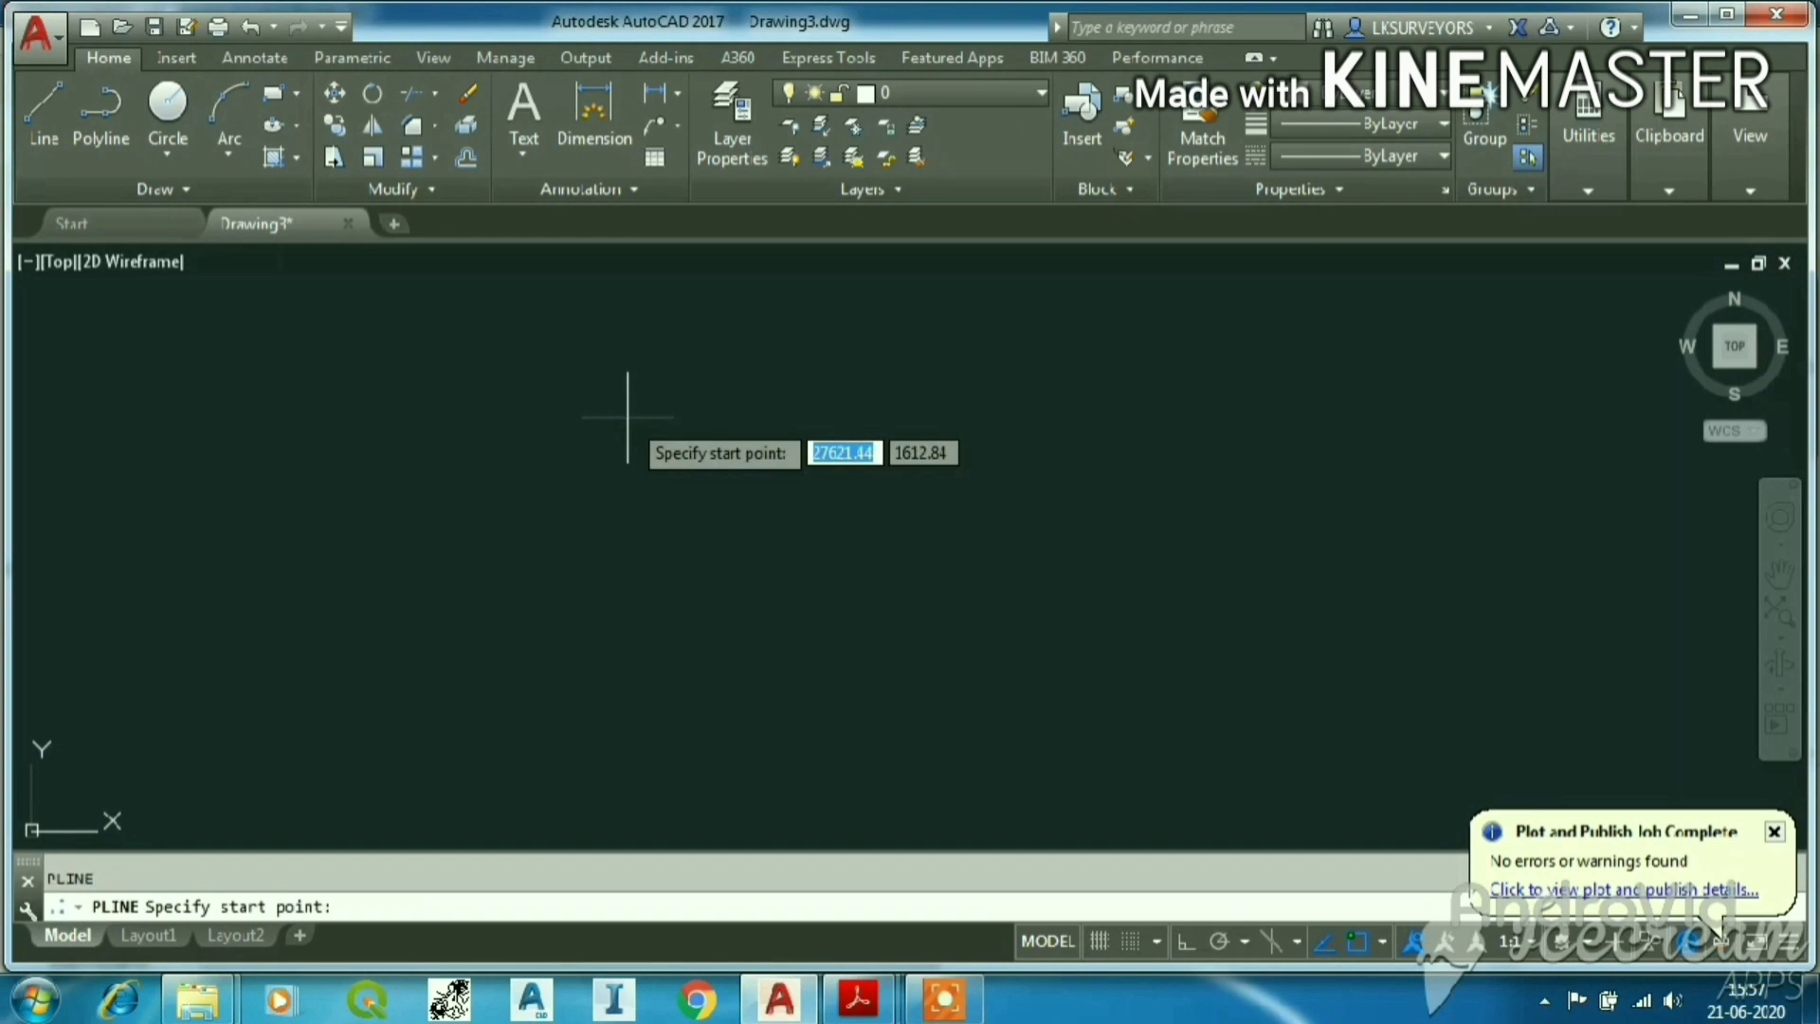
pyautogui.click(694, 777)
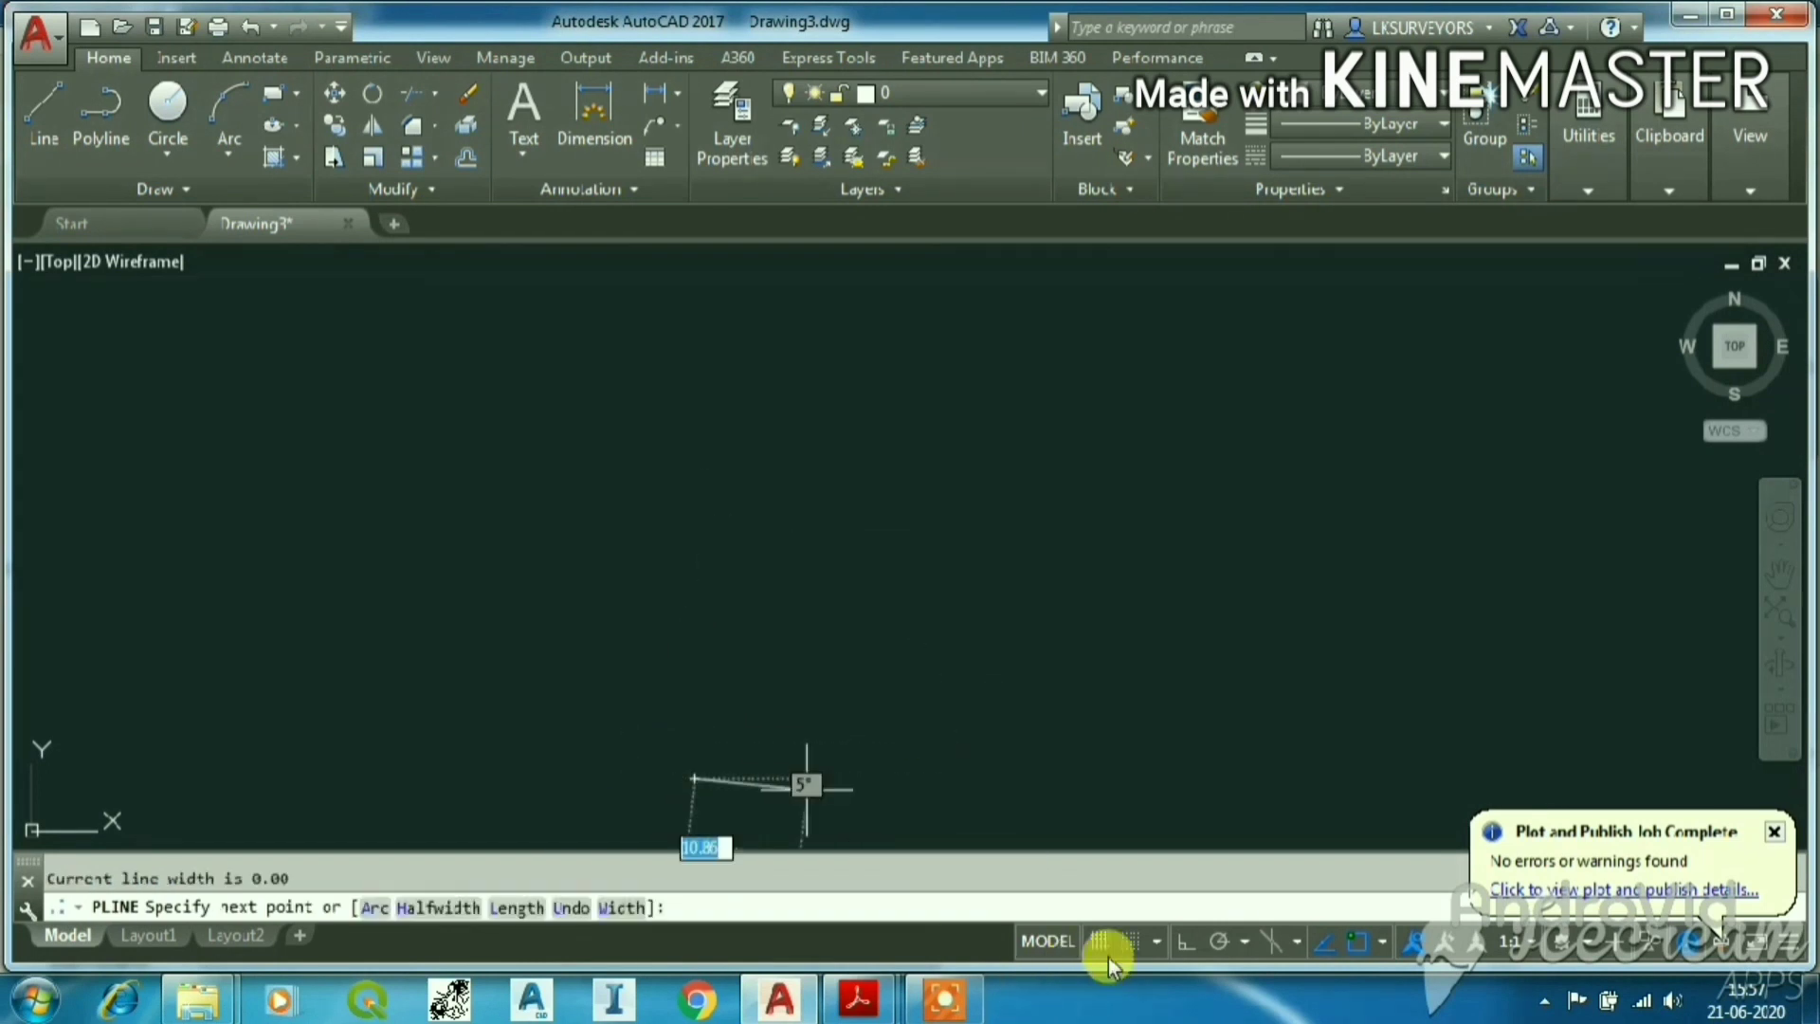
pyautogui.click(1186, 941)
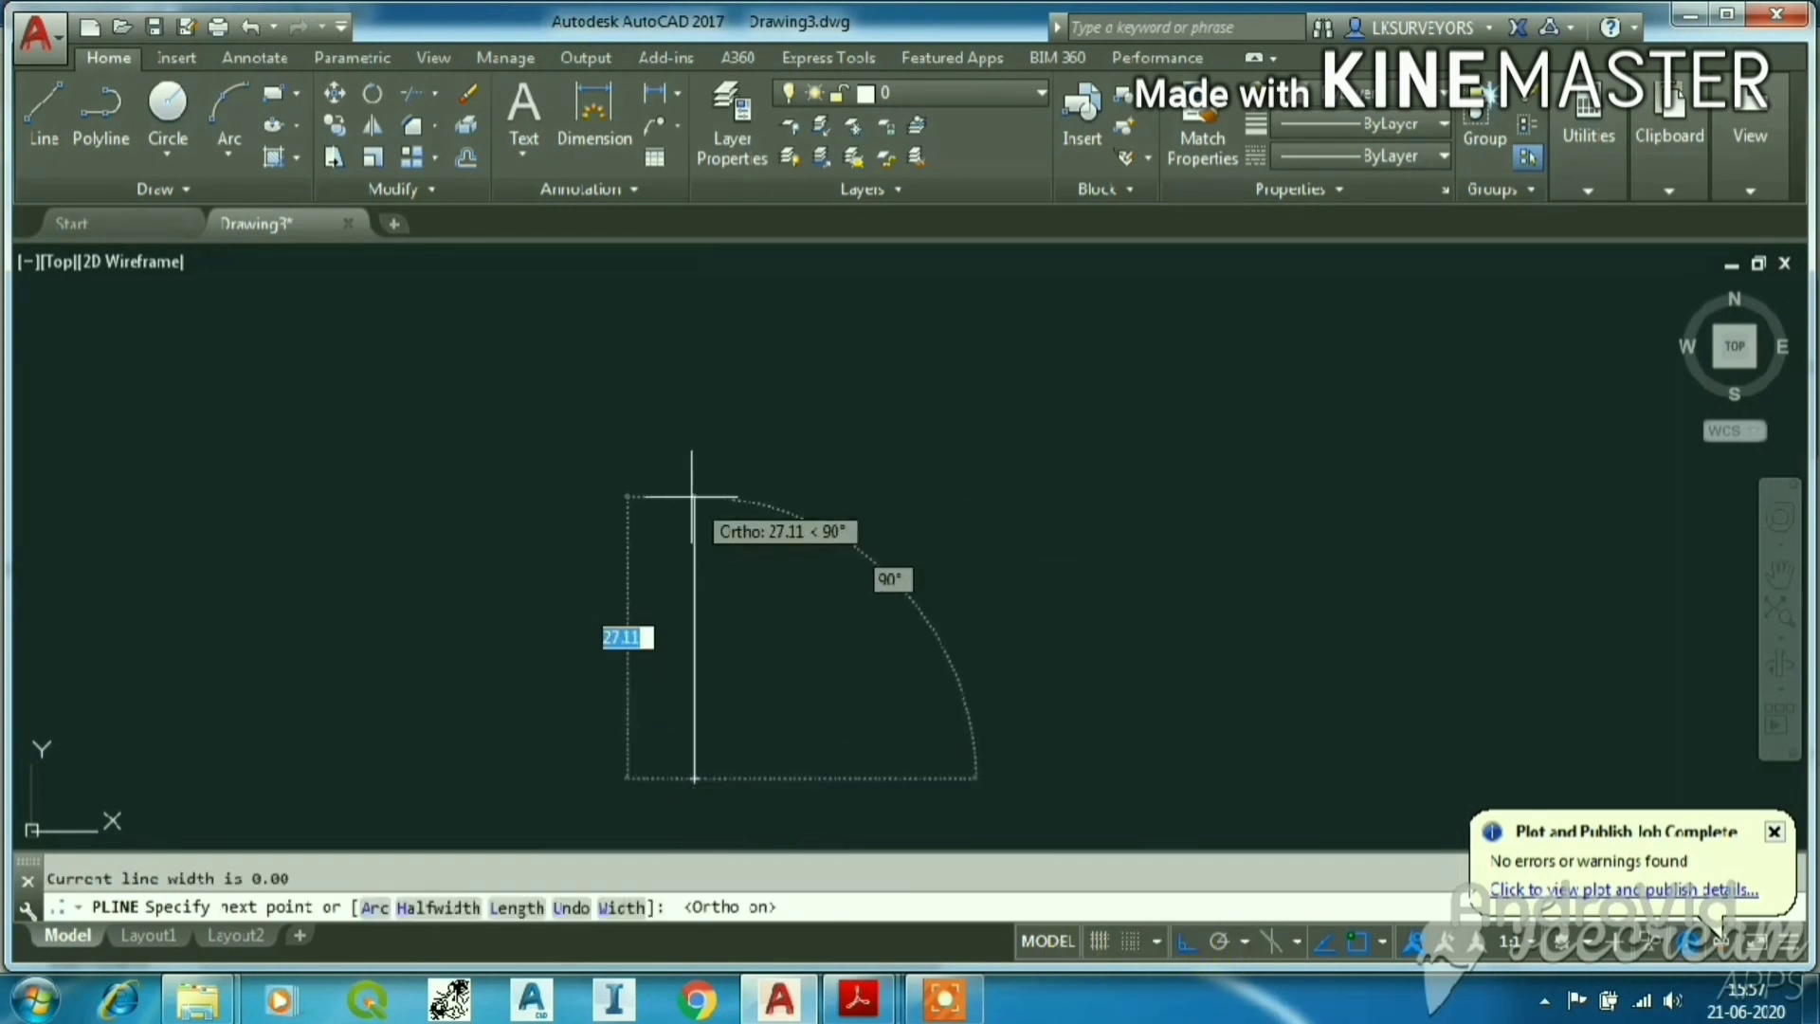
pyautogui.write('20')
pyautogui.press('Return')
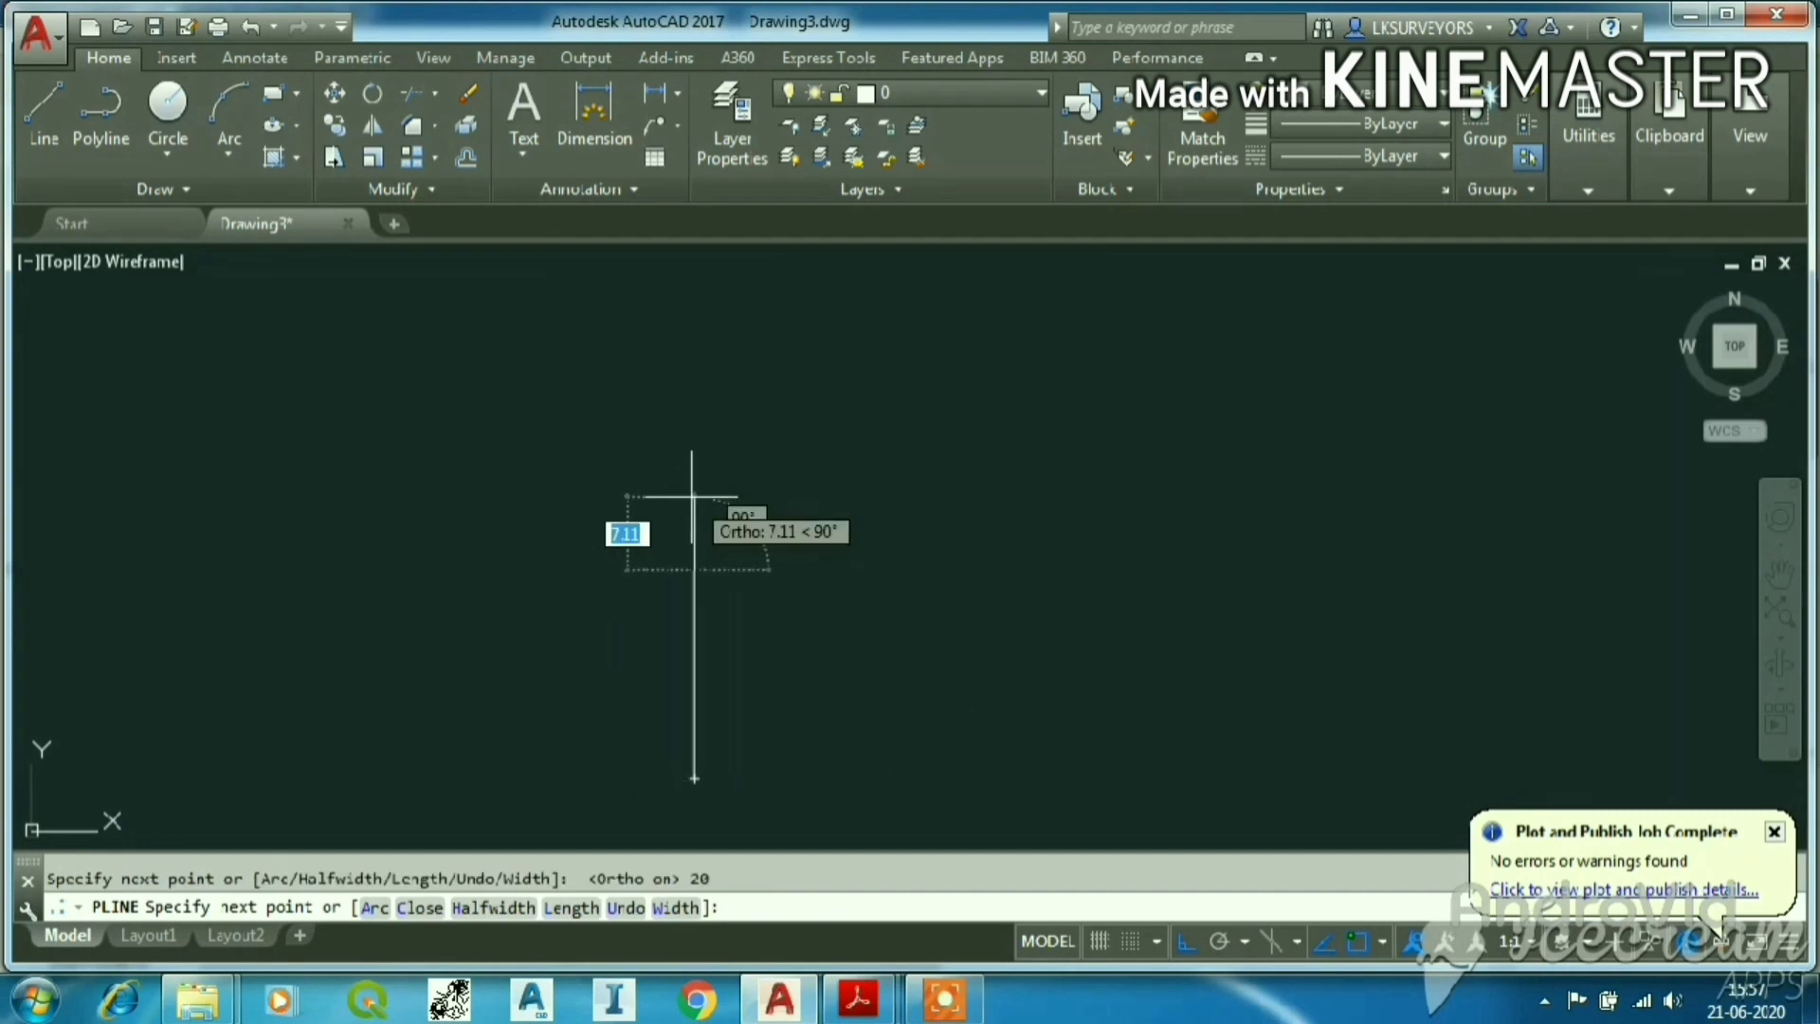
# Add the 10-unit horizontal and 20-unit downward sides, then close the rectangle.
pyautogui.write('10')
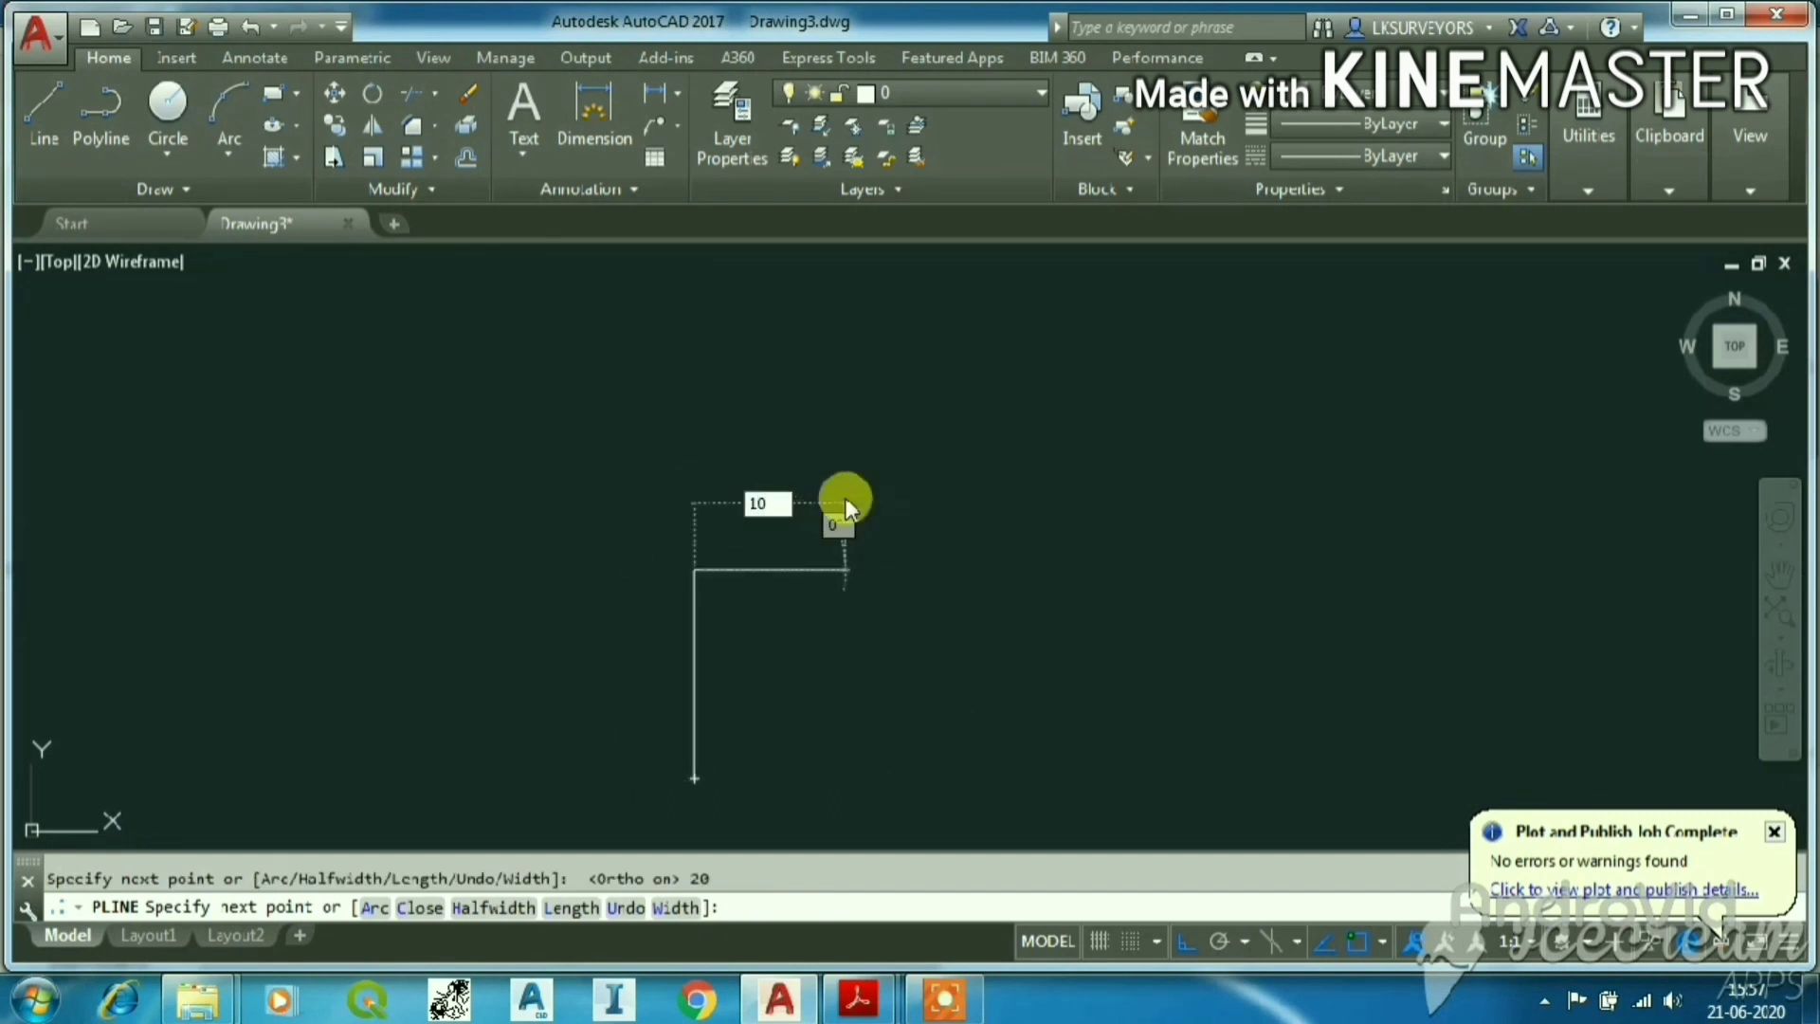
pyautogui.press('Return')
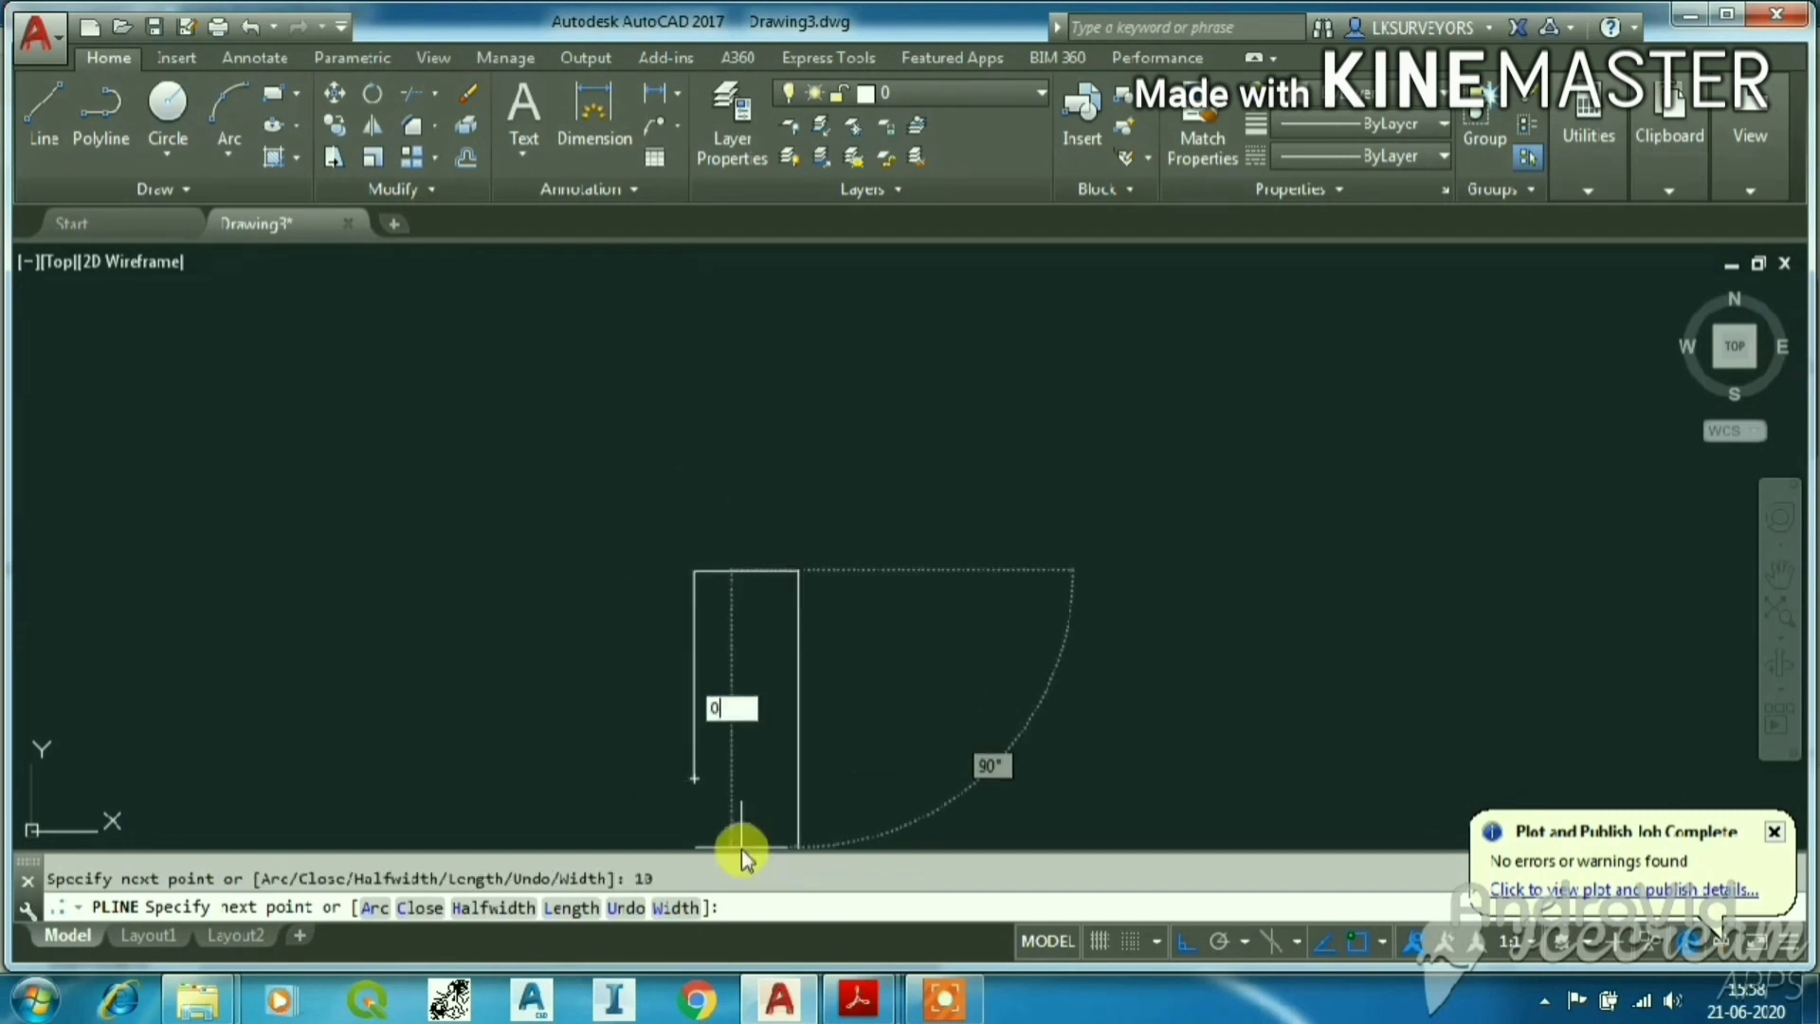
pyautogui.write('0')
pyautogui.press('Return')
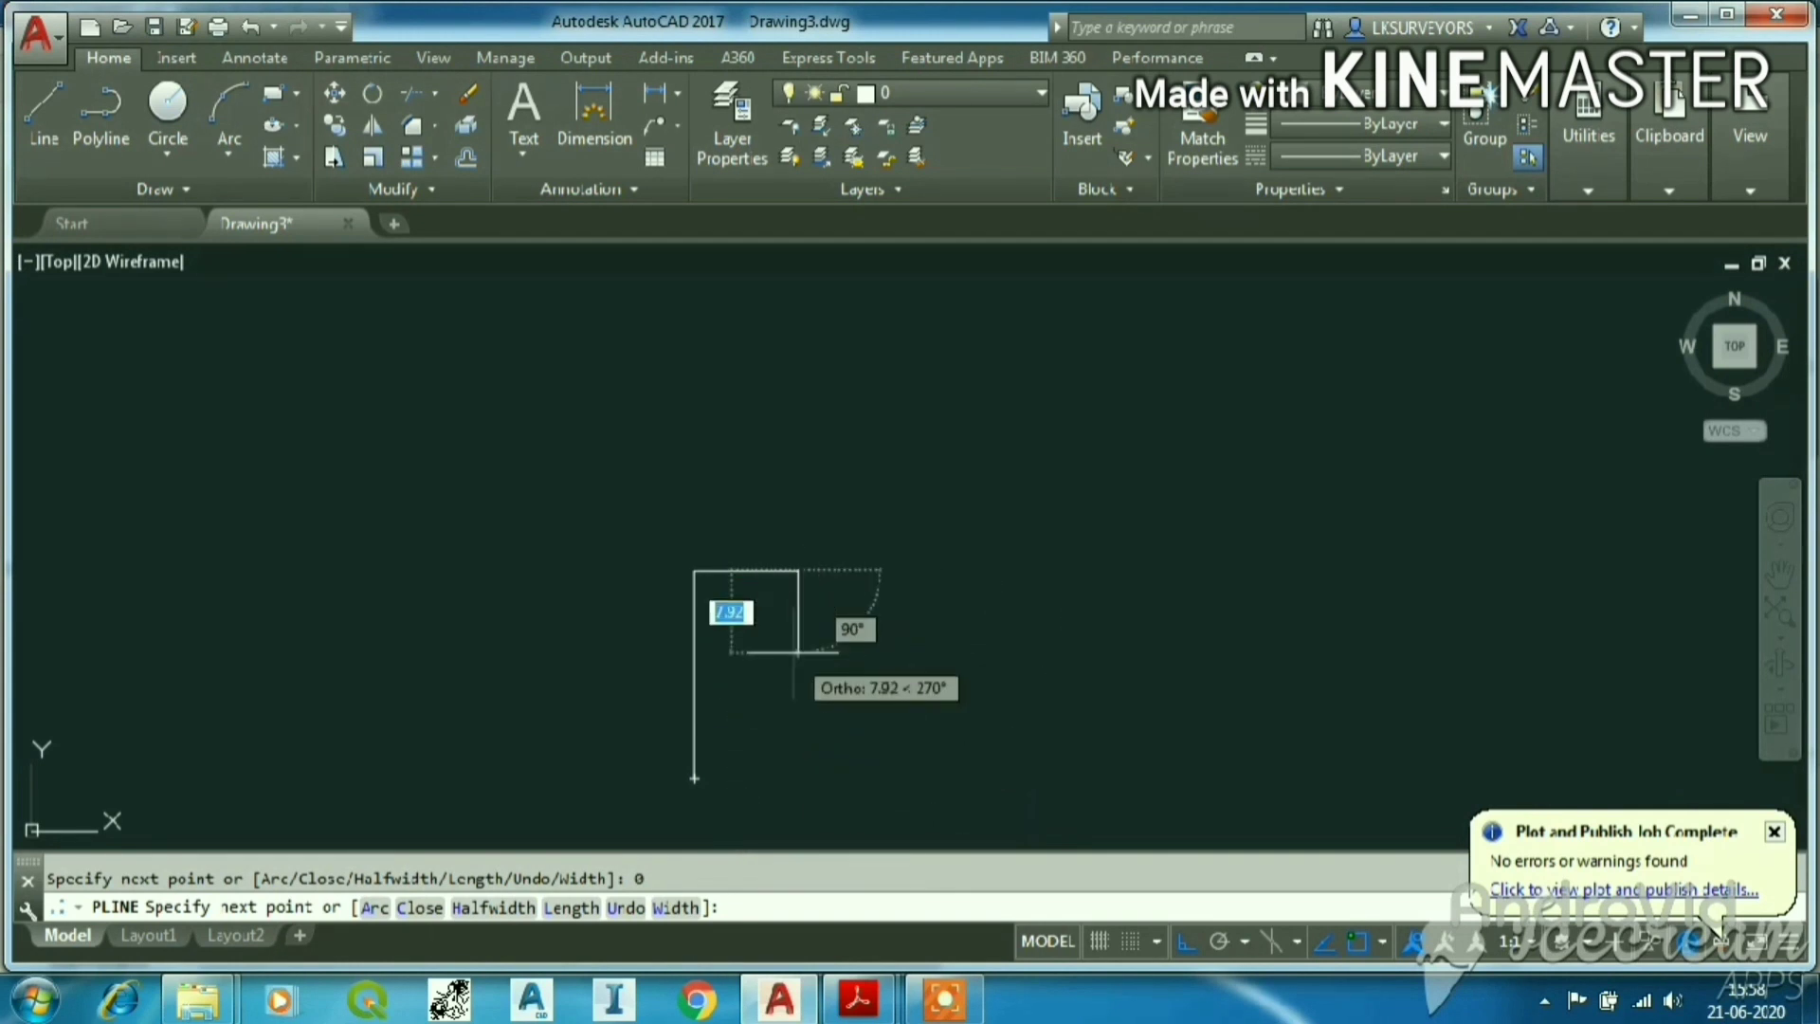
pyautogui.write('0')
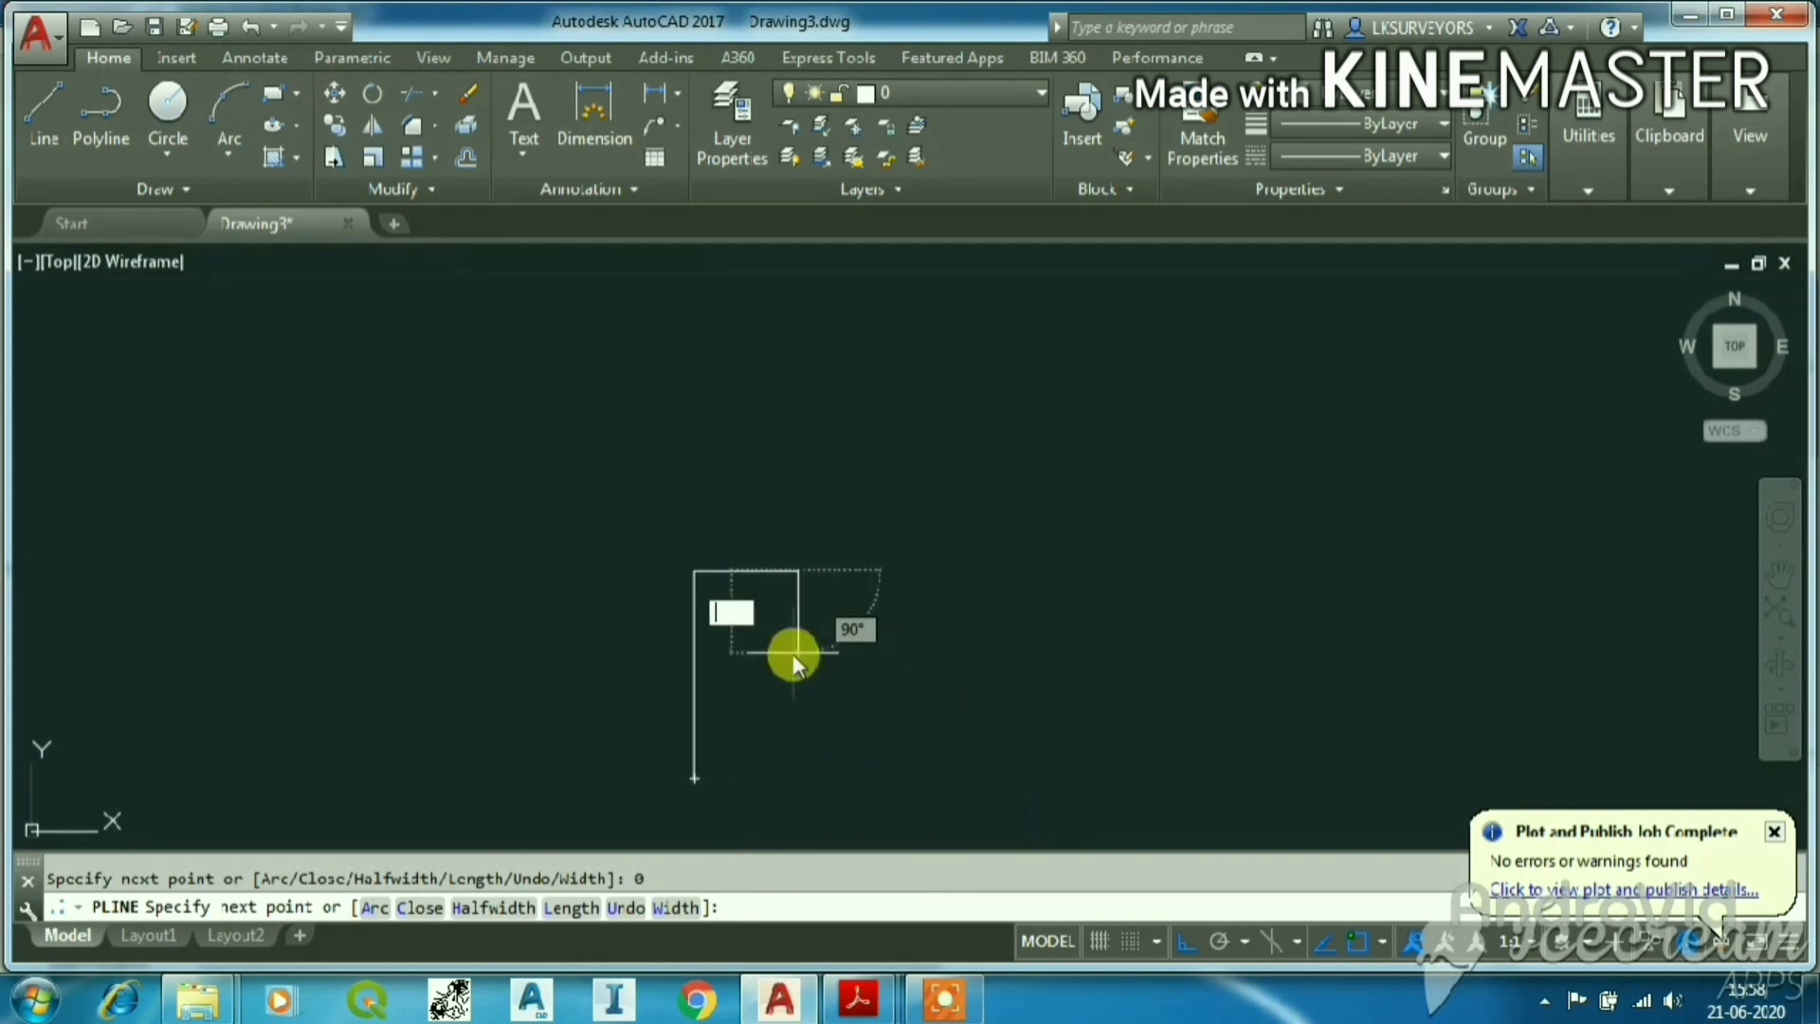
pyautogui.press('BackSpace')
pyautogui.write('20')
pyautogui.press('Return')
pyautogui.write('c')
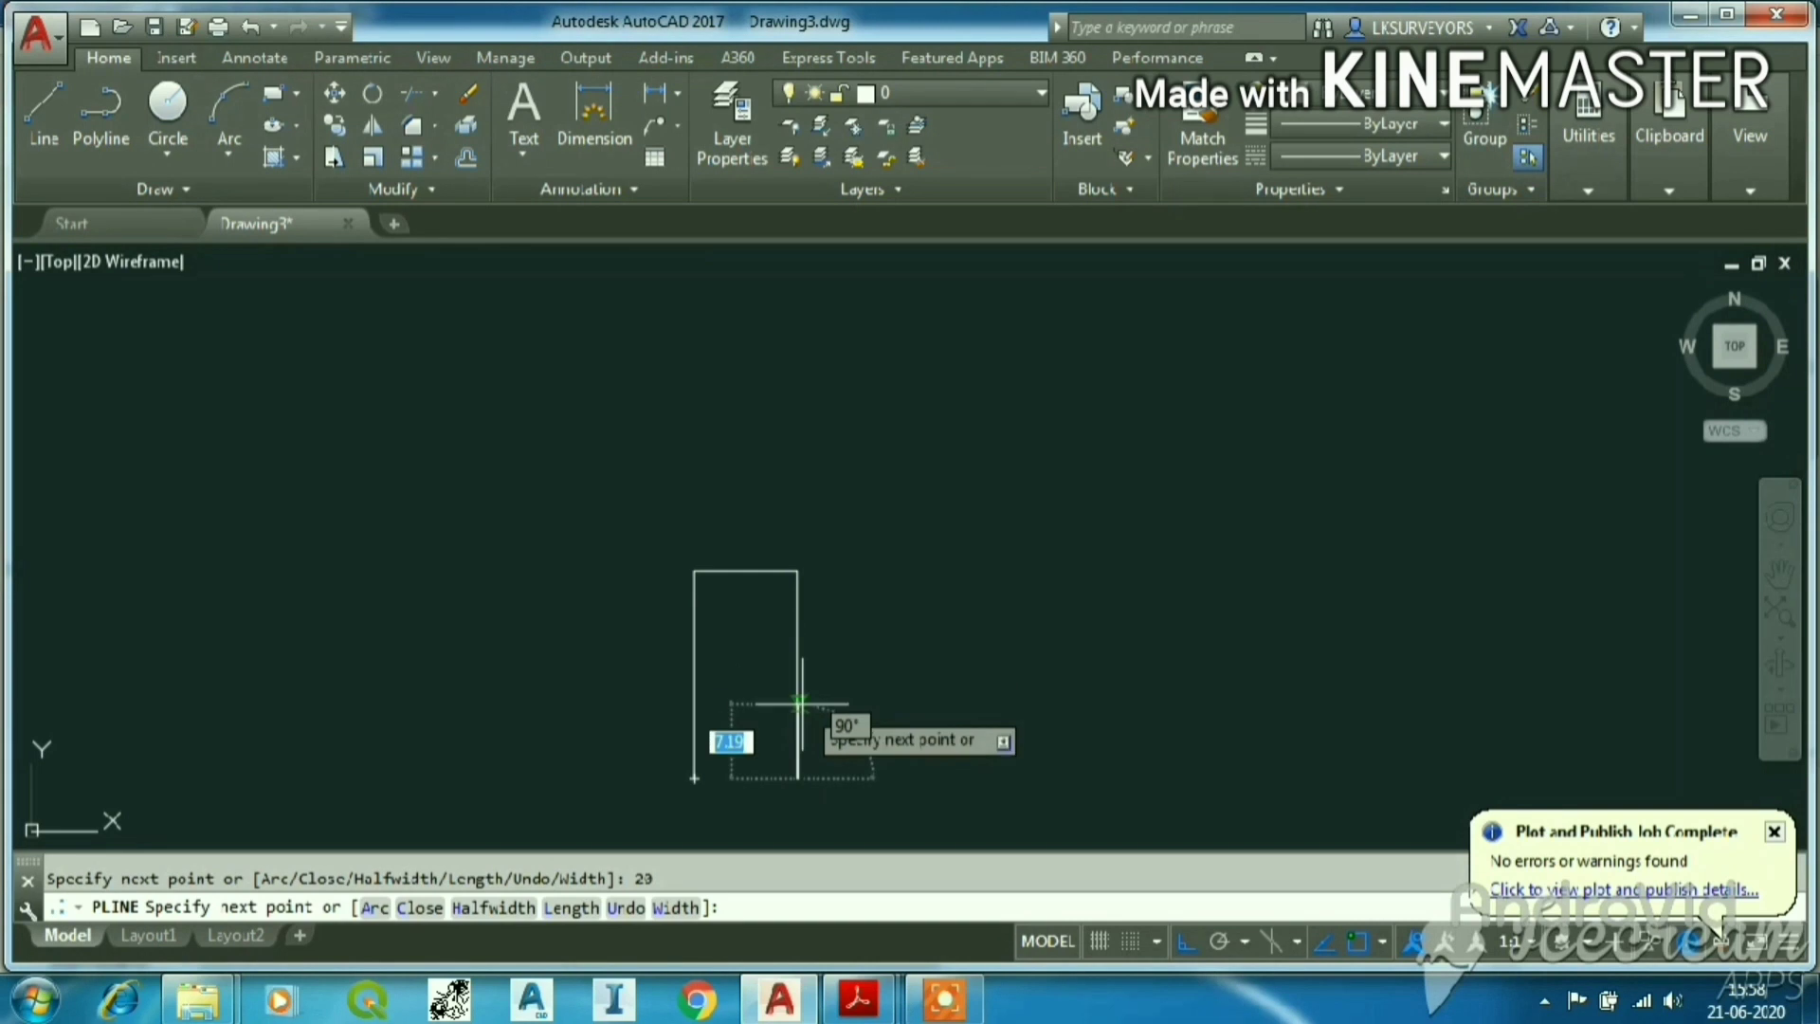
pyautogui.press('Return')
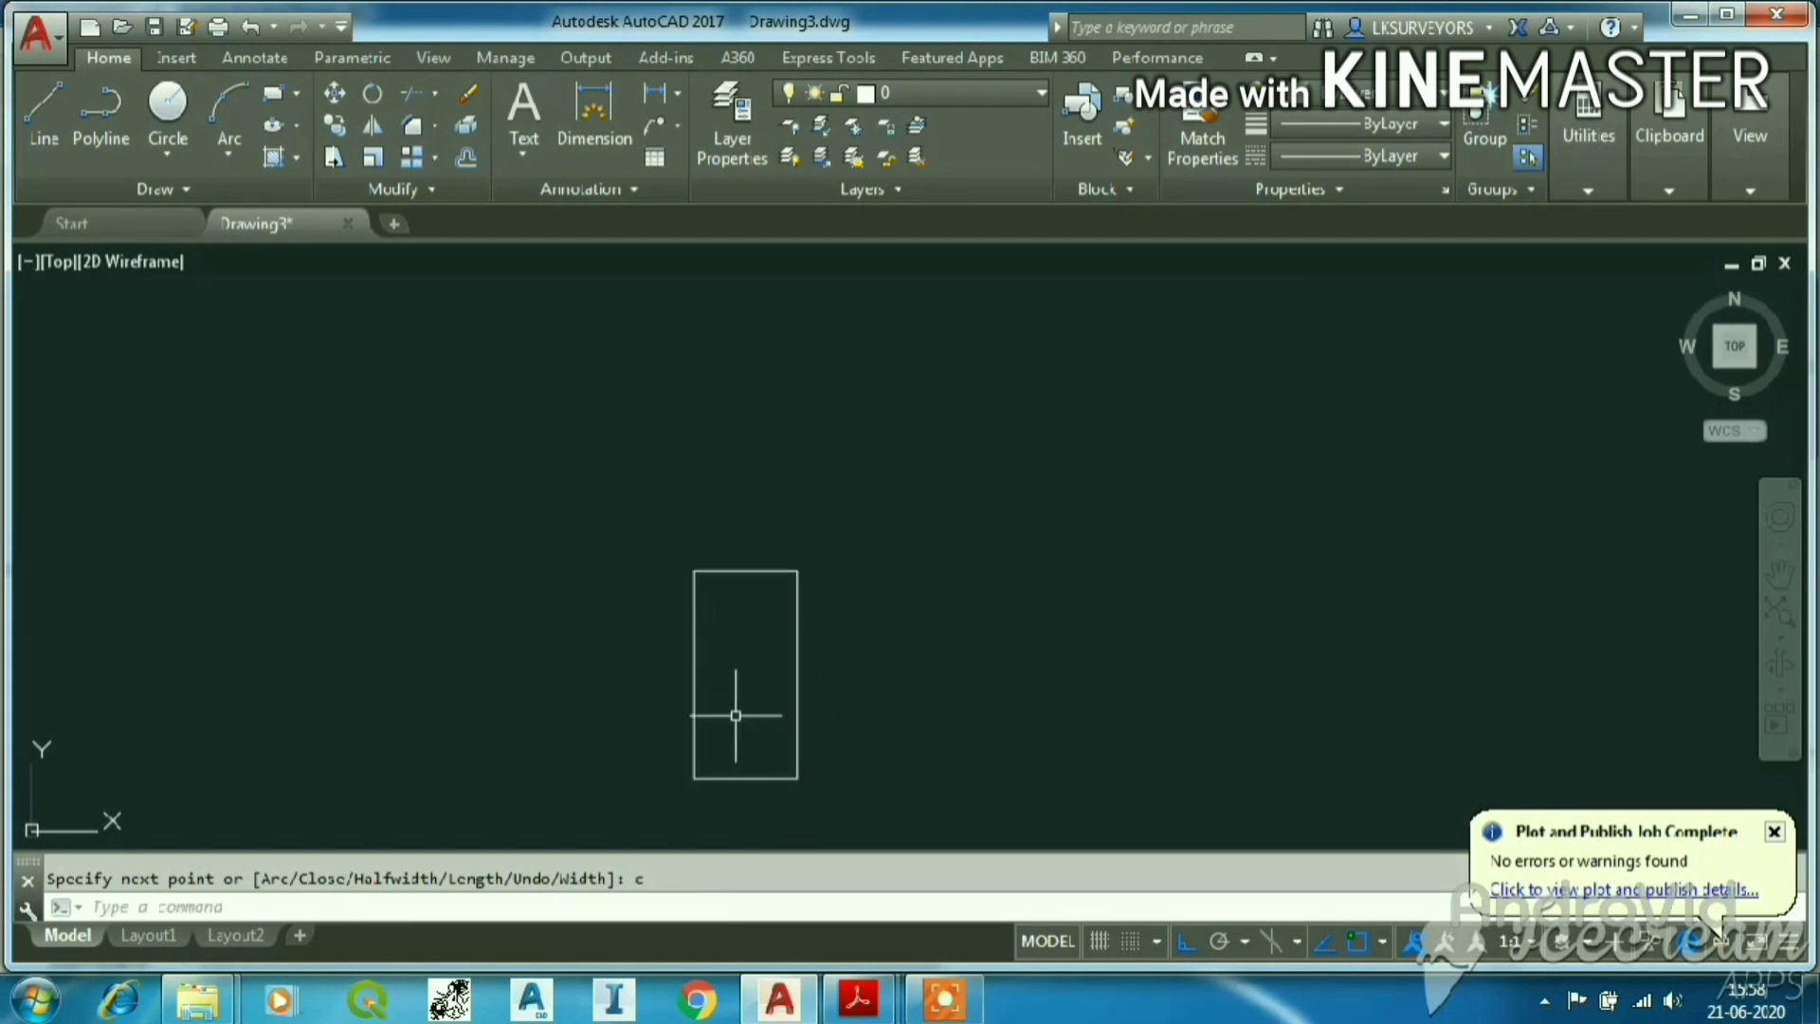
# Select the rectangle to check it, then clear the selection.
pyautogui.scroll(5, 757, 602)
pyautogui.scroll(-2, 814, 426)
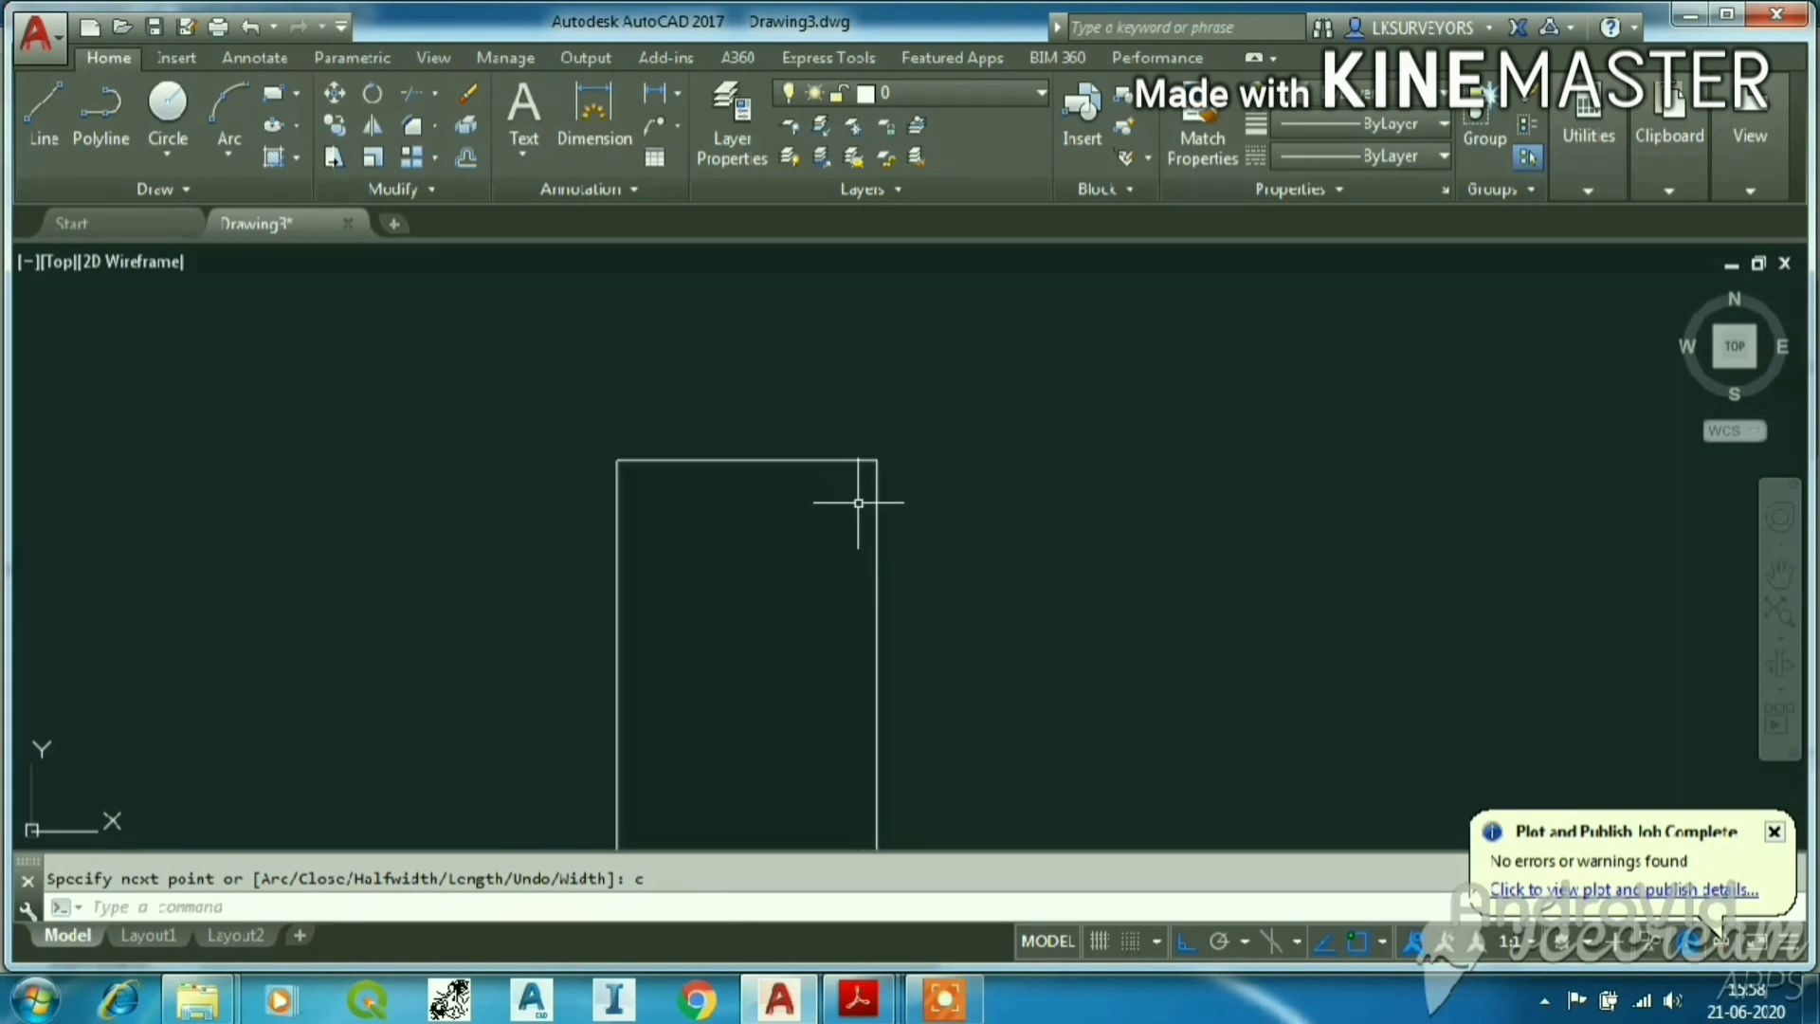
pyautogui.press('Escape')
pyautogui.click(865, 464)
pyautogui.press('Escape')
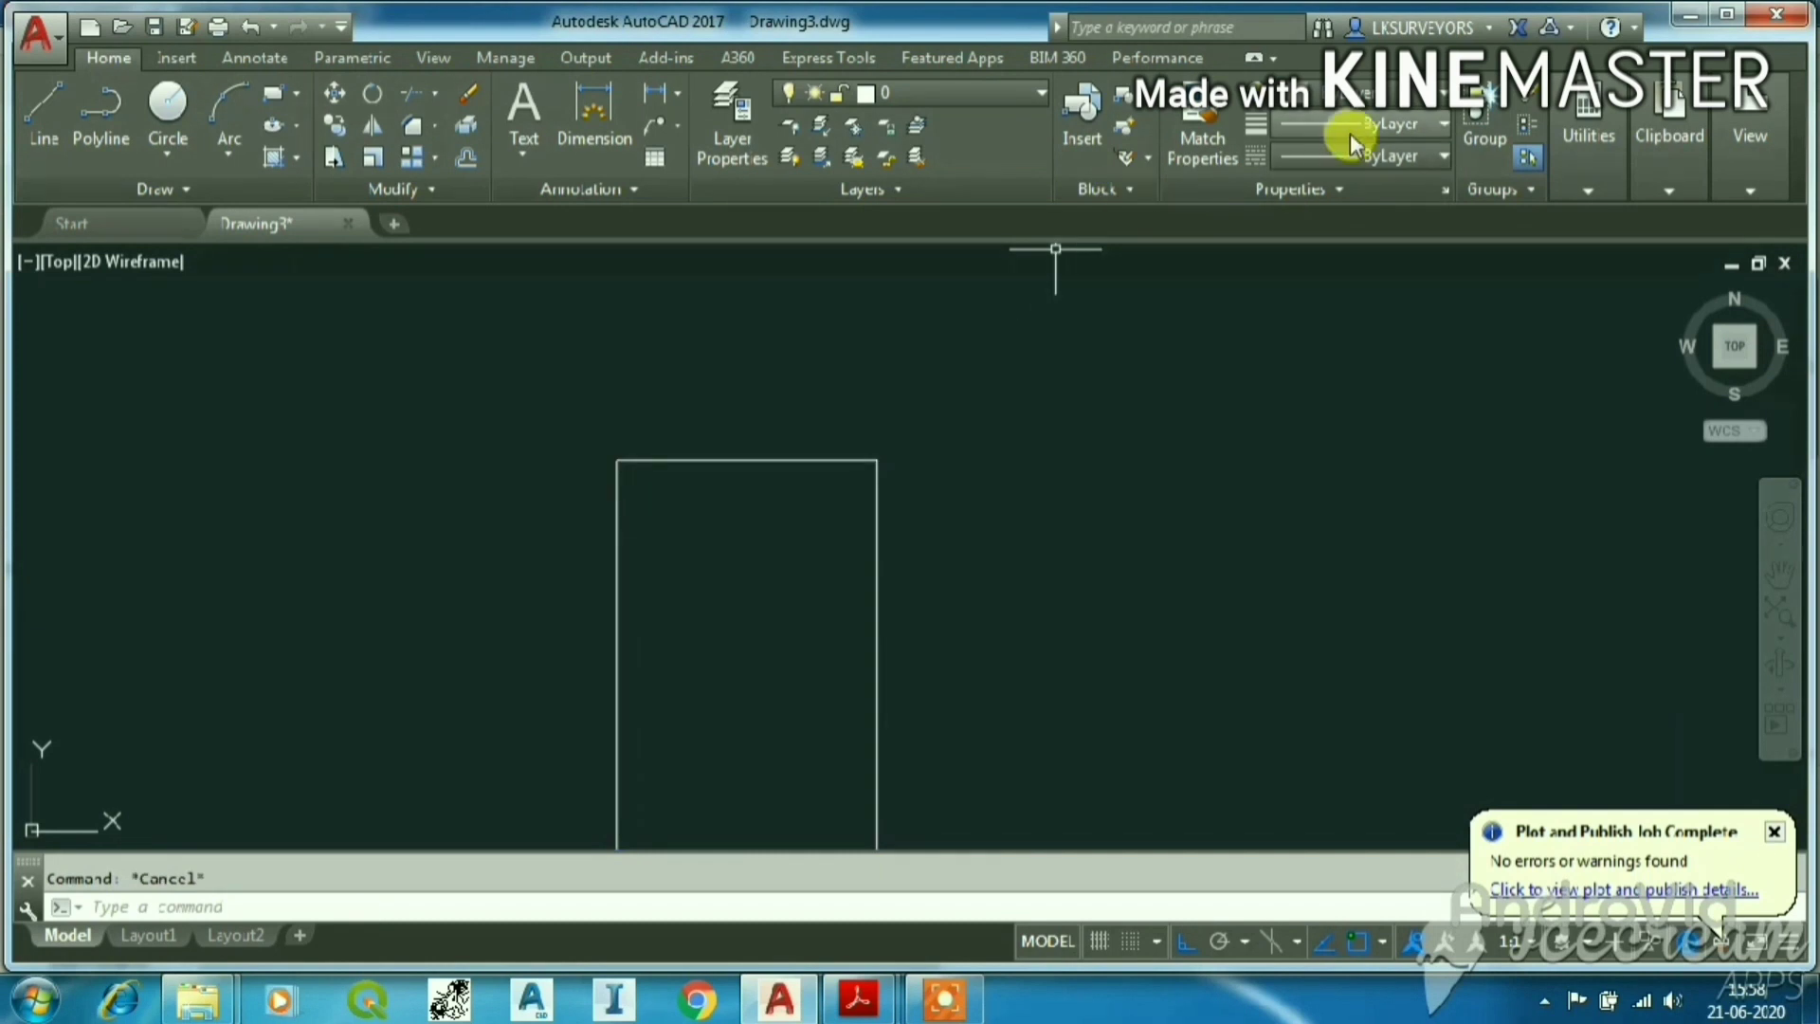
# Change the current lineweight from ByLayer to 0.00 mm, keeping layer 0 current.
pyautogui.click(1349, 127)
pyautogui.click(959, 91)
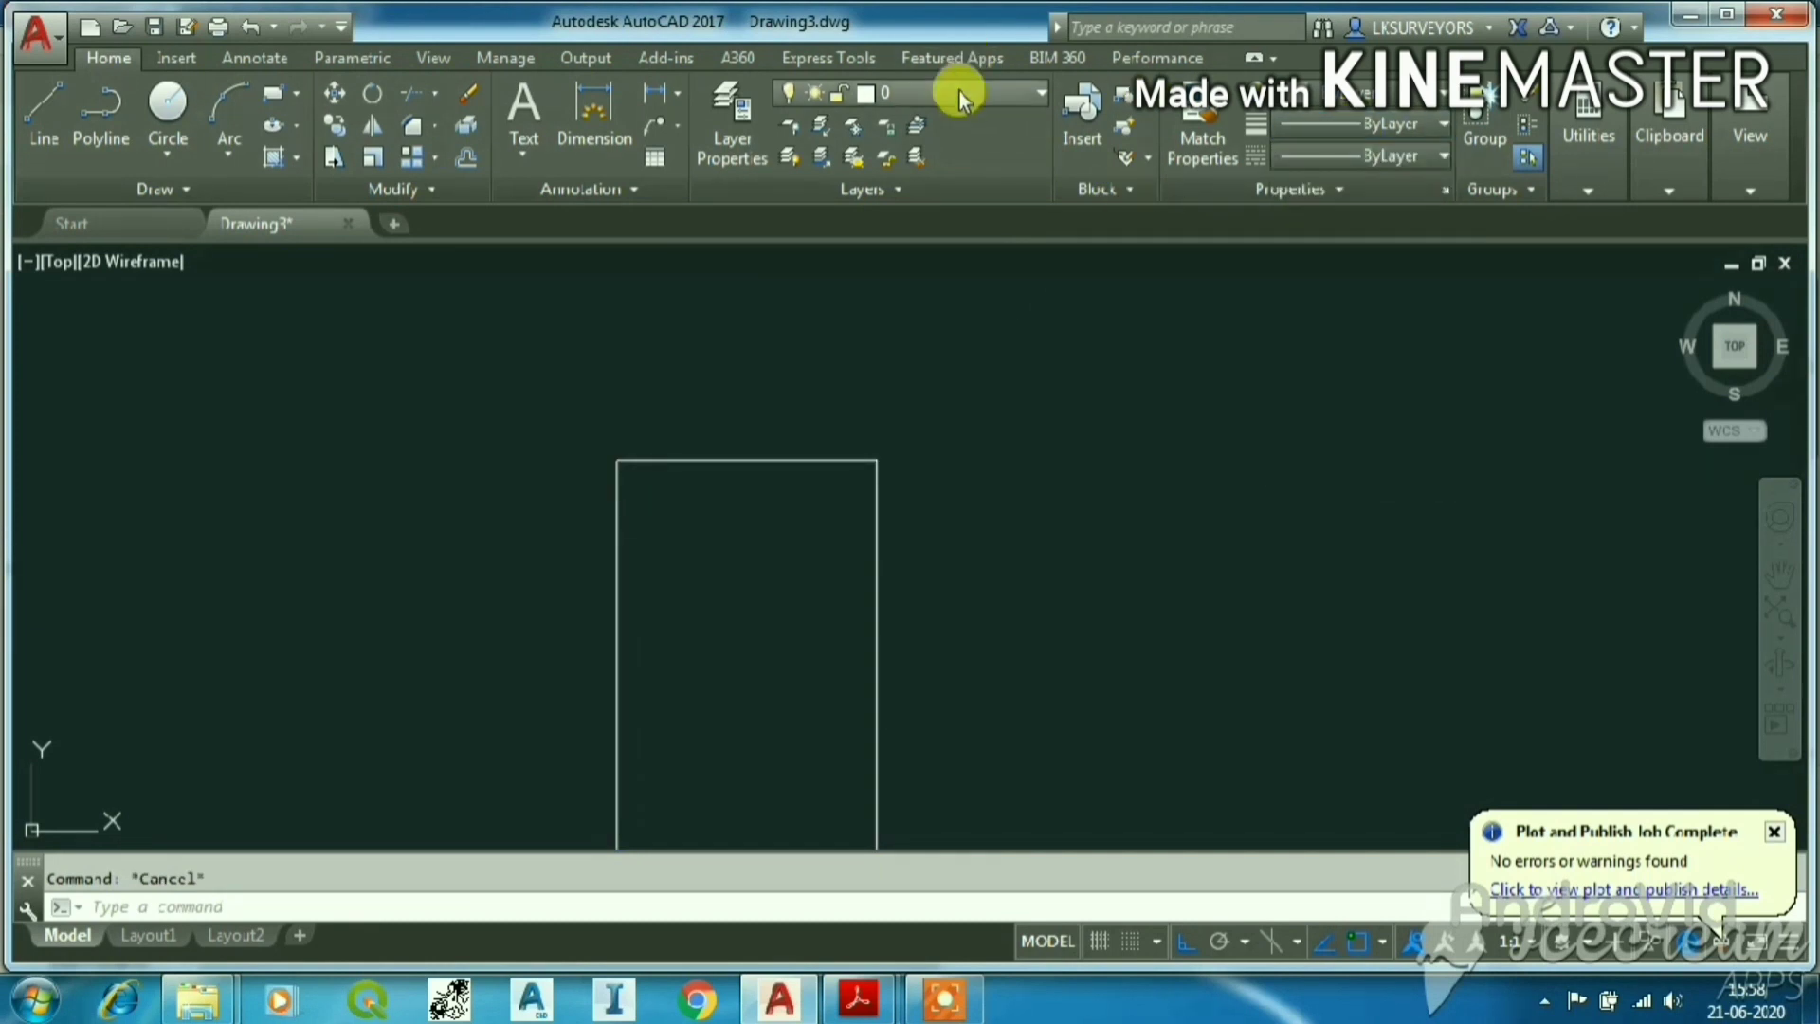
pyautogui.click(959, 91)
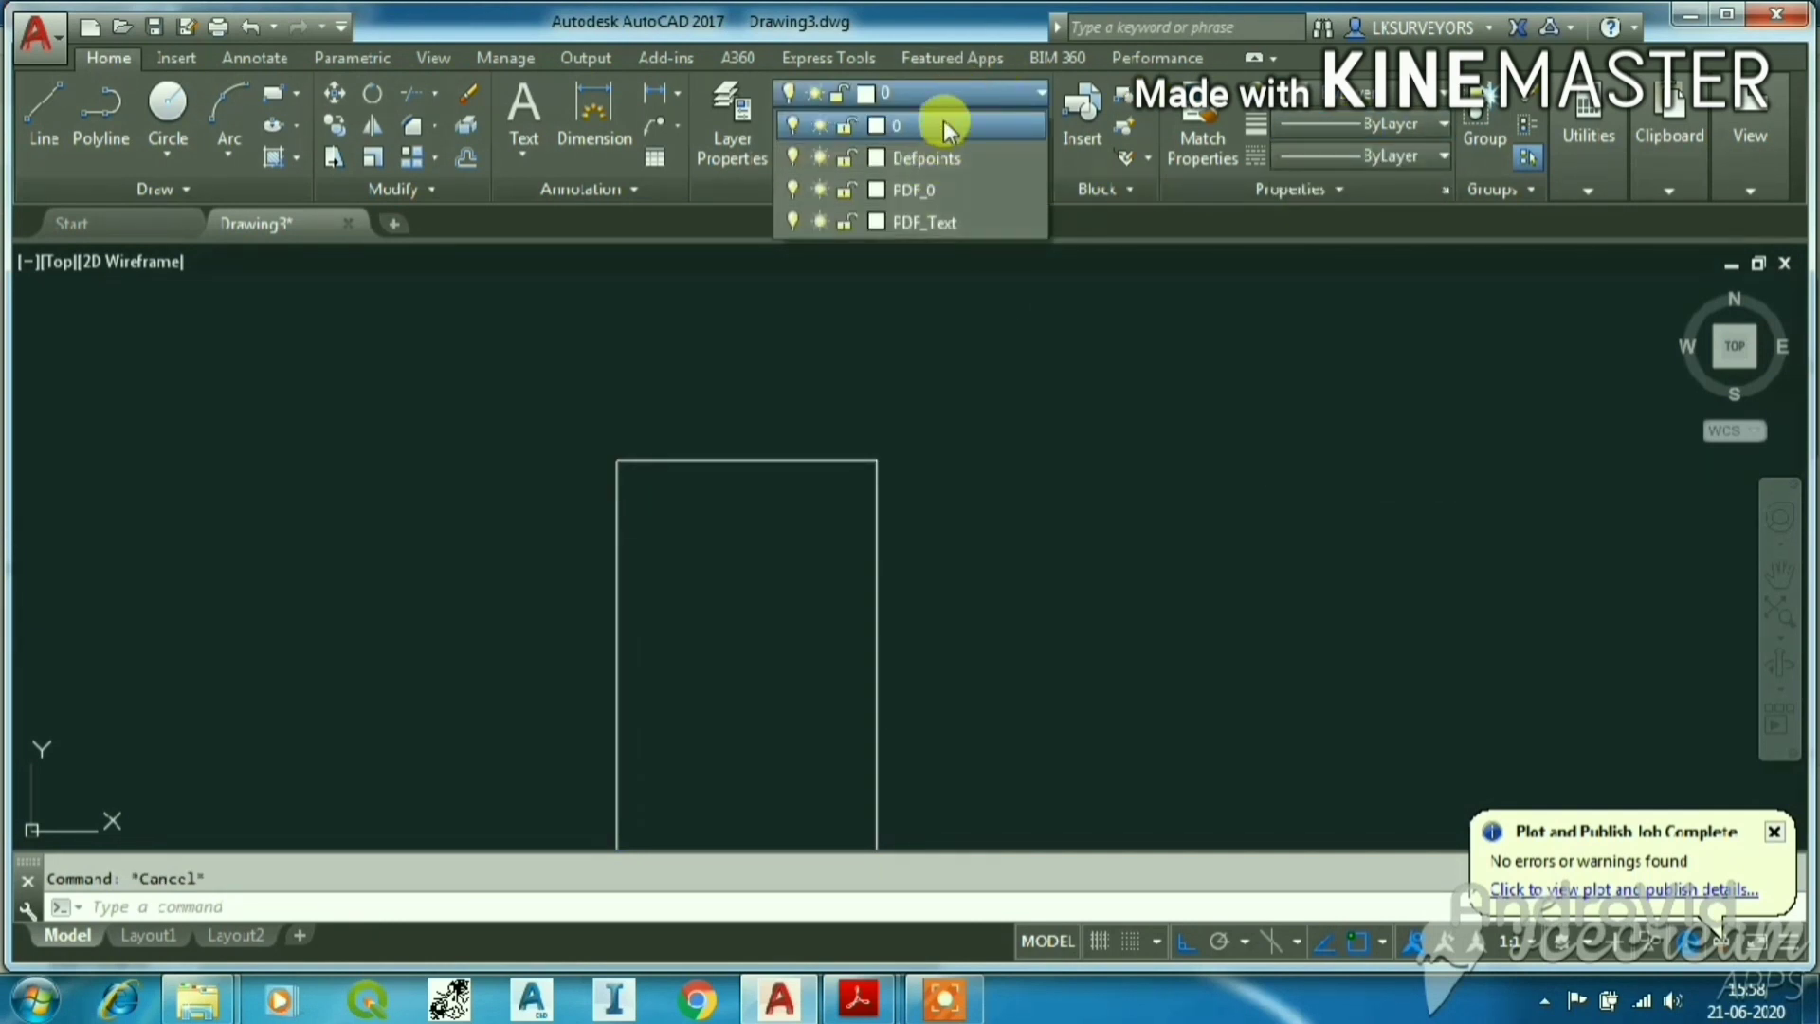
pyautogui.click(942, 121)
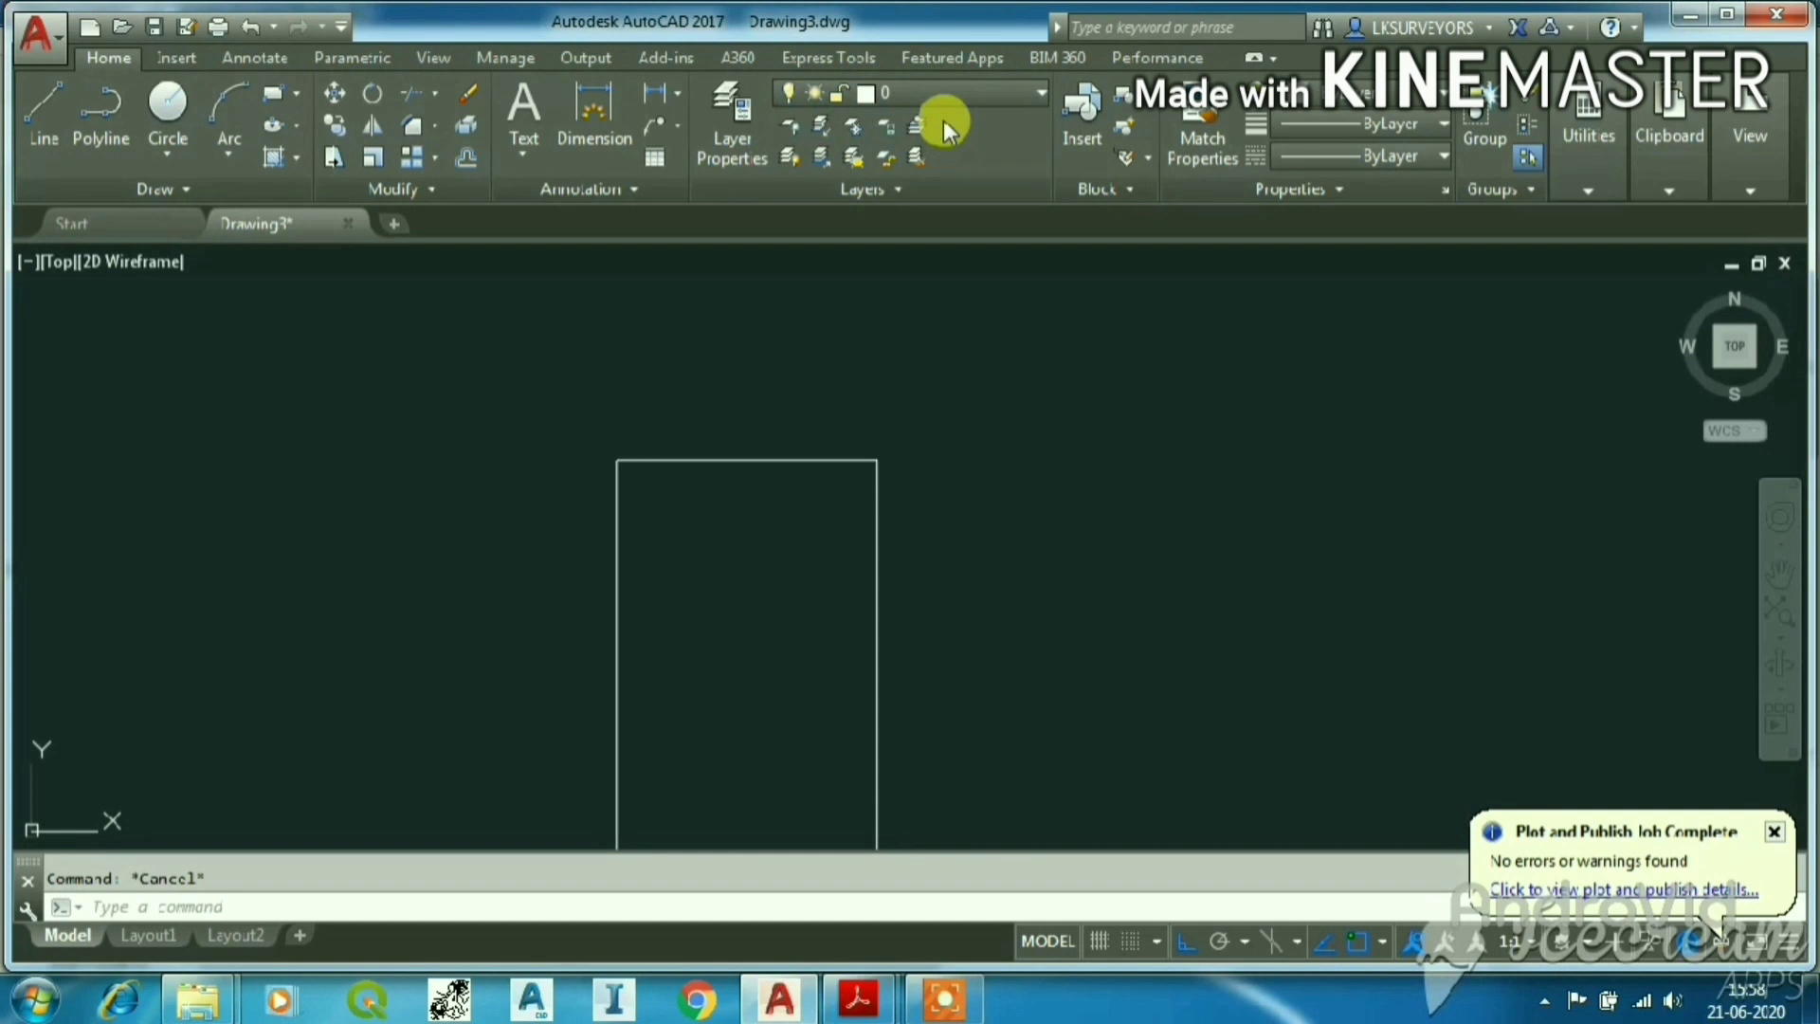
pyautogui.click(1384, 124)
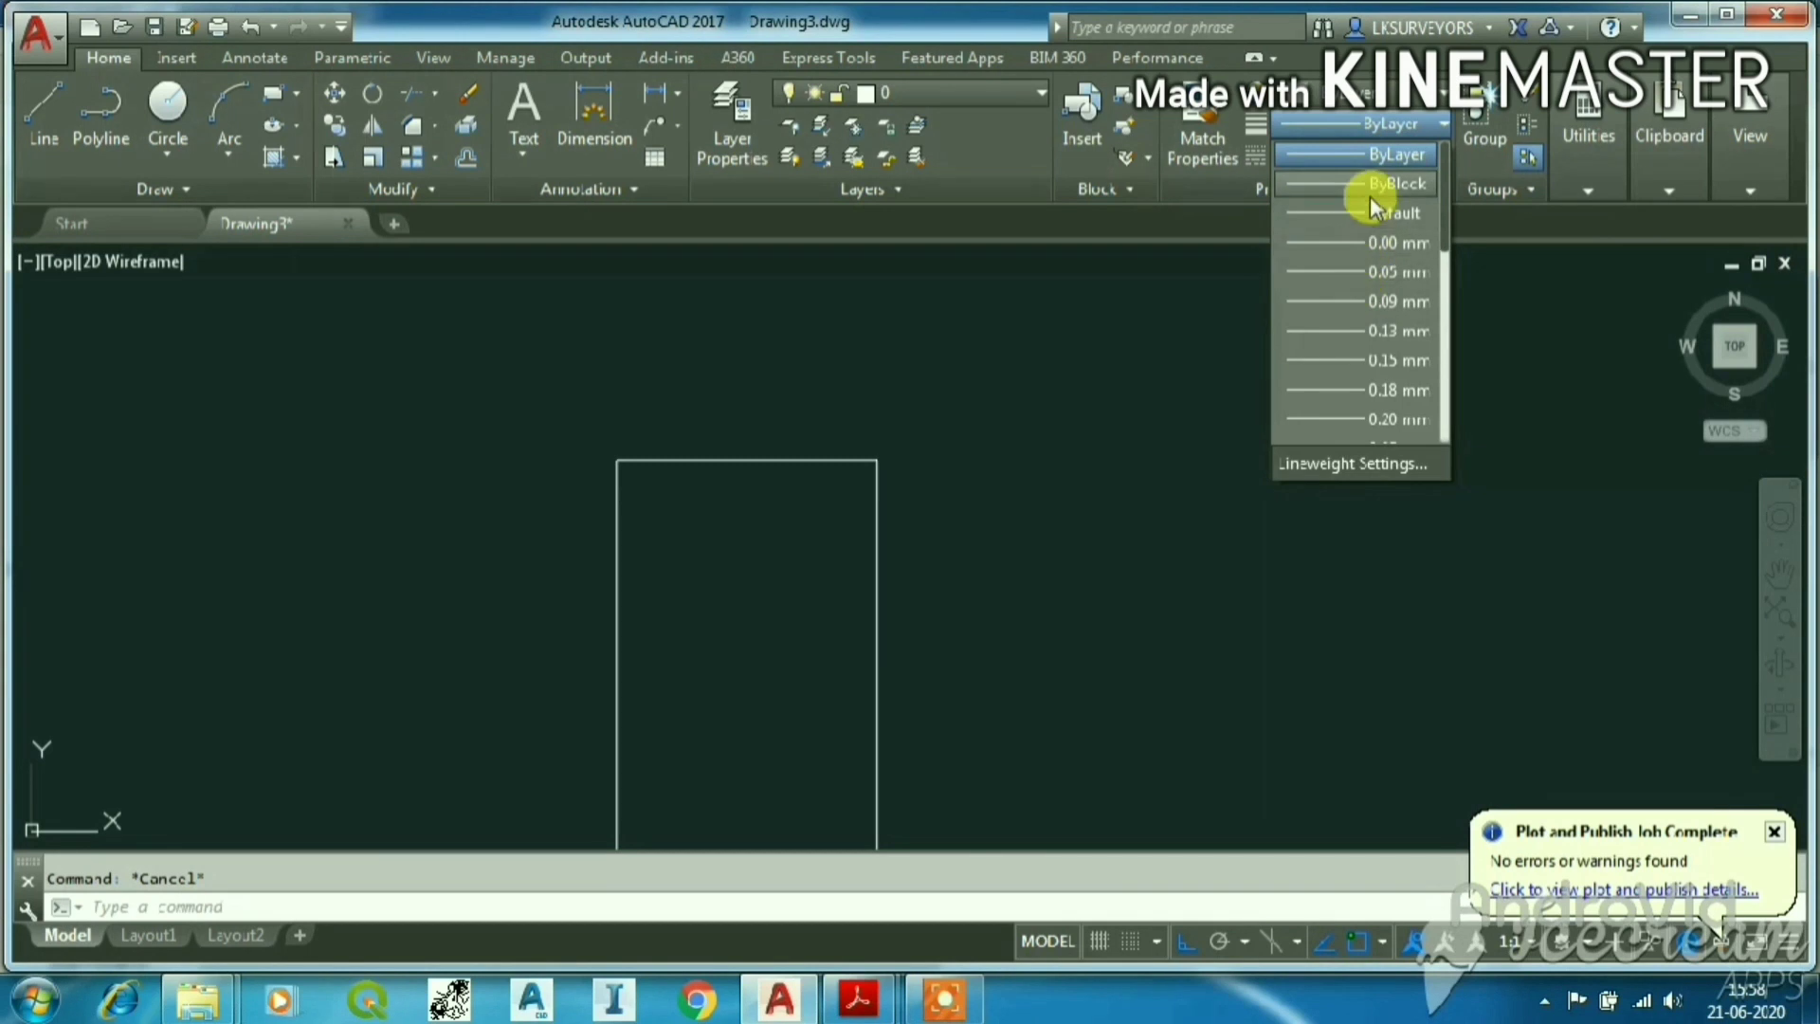
pyautogui.moveTo(1446, 232)
pyautogui.mouseDown()
pyautogui.moveTo(1433, 311)
pyautogui.moveTo(1454, 440)
pyautogui.moveTo(1451, 199)
pyautogui.mouseUp()
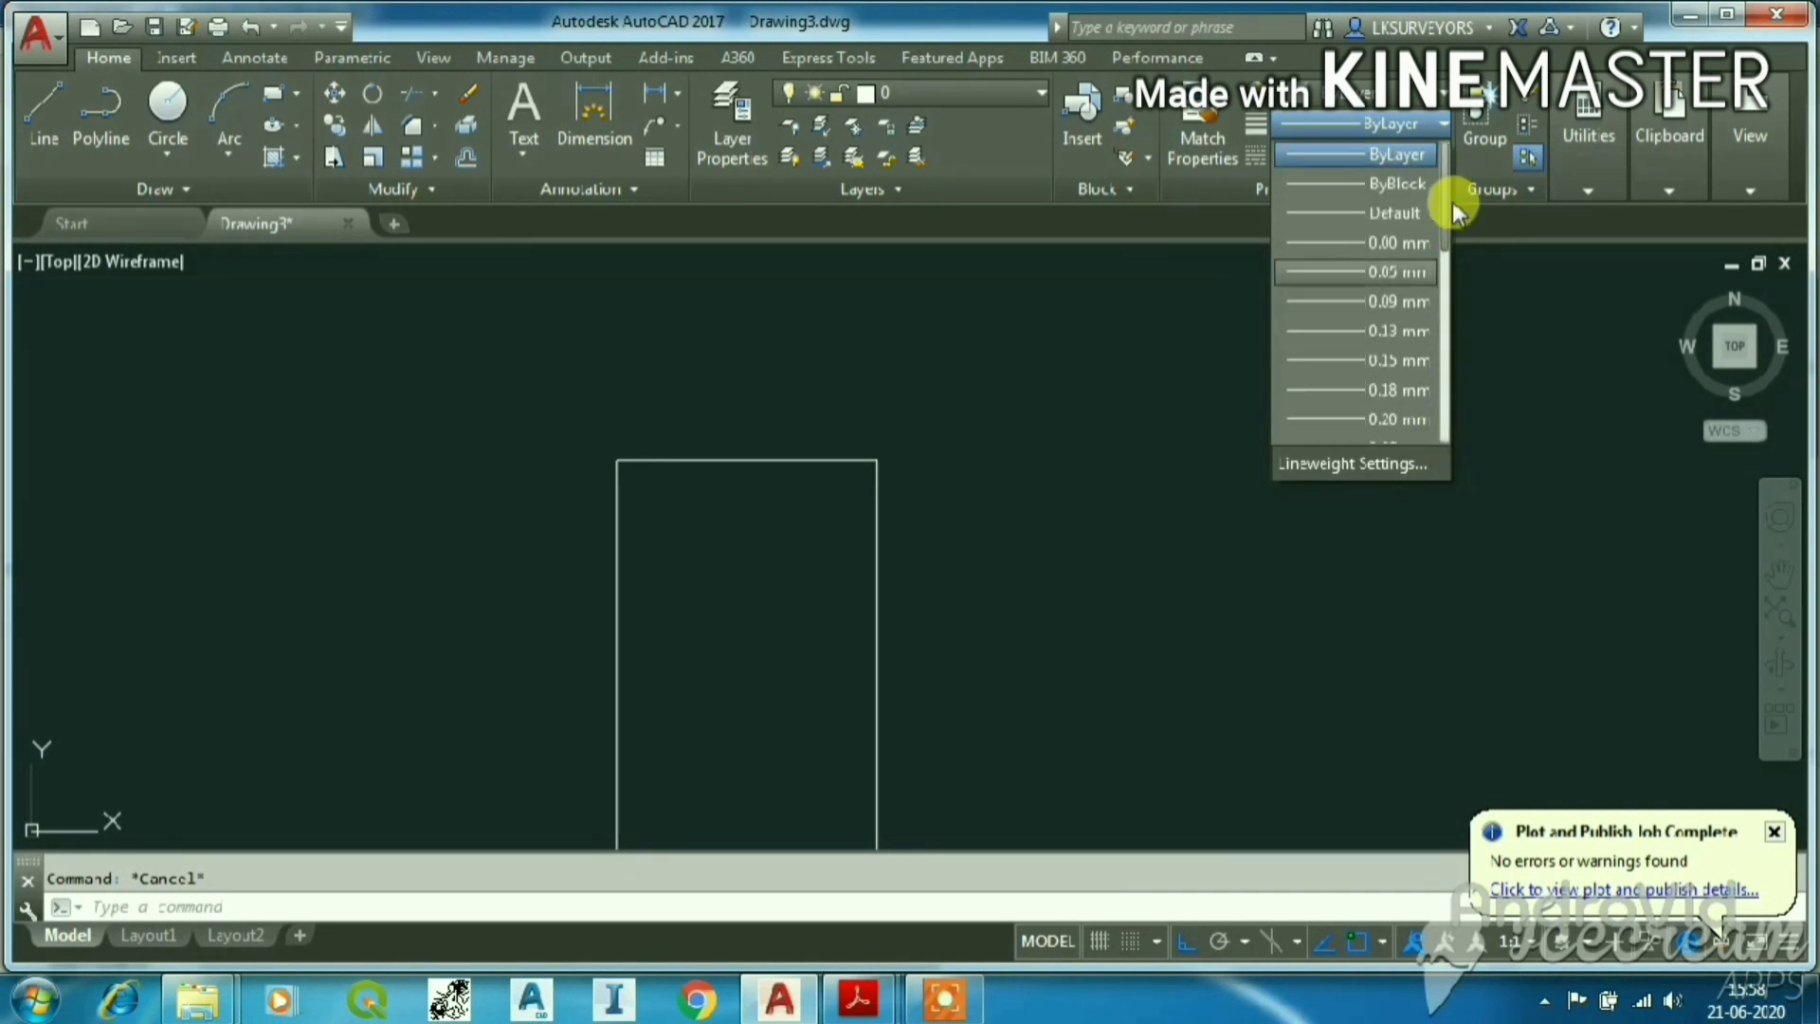
pyautogui.click(1326, 245)
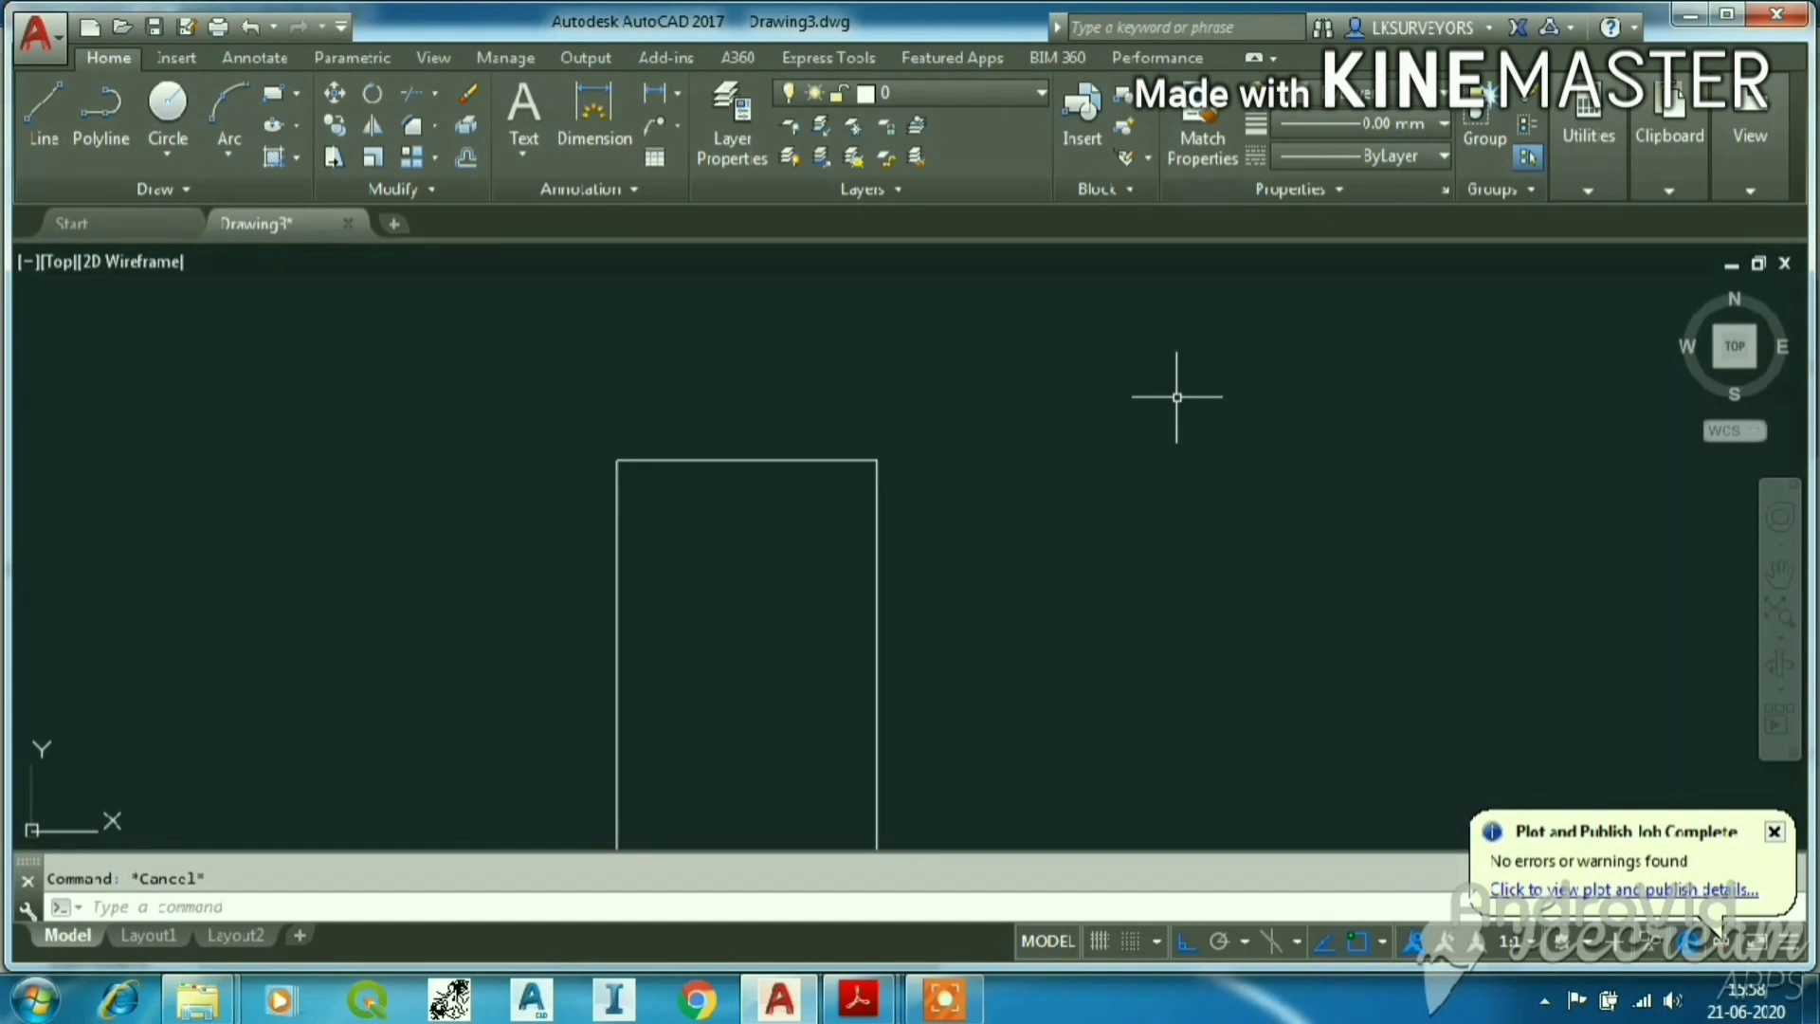
# Switch to 17032020.pdf, enlarge it to 200%, and pan across the drawing.
pyautogui.moveTo(832, 967)
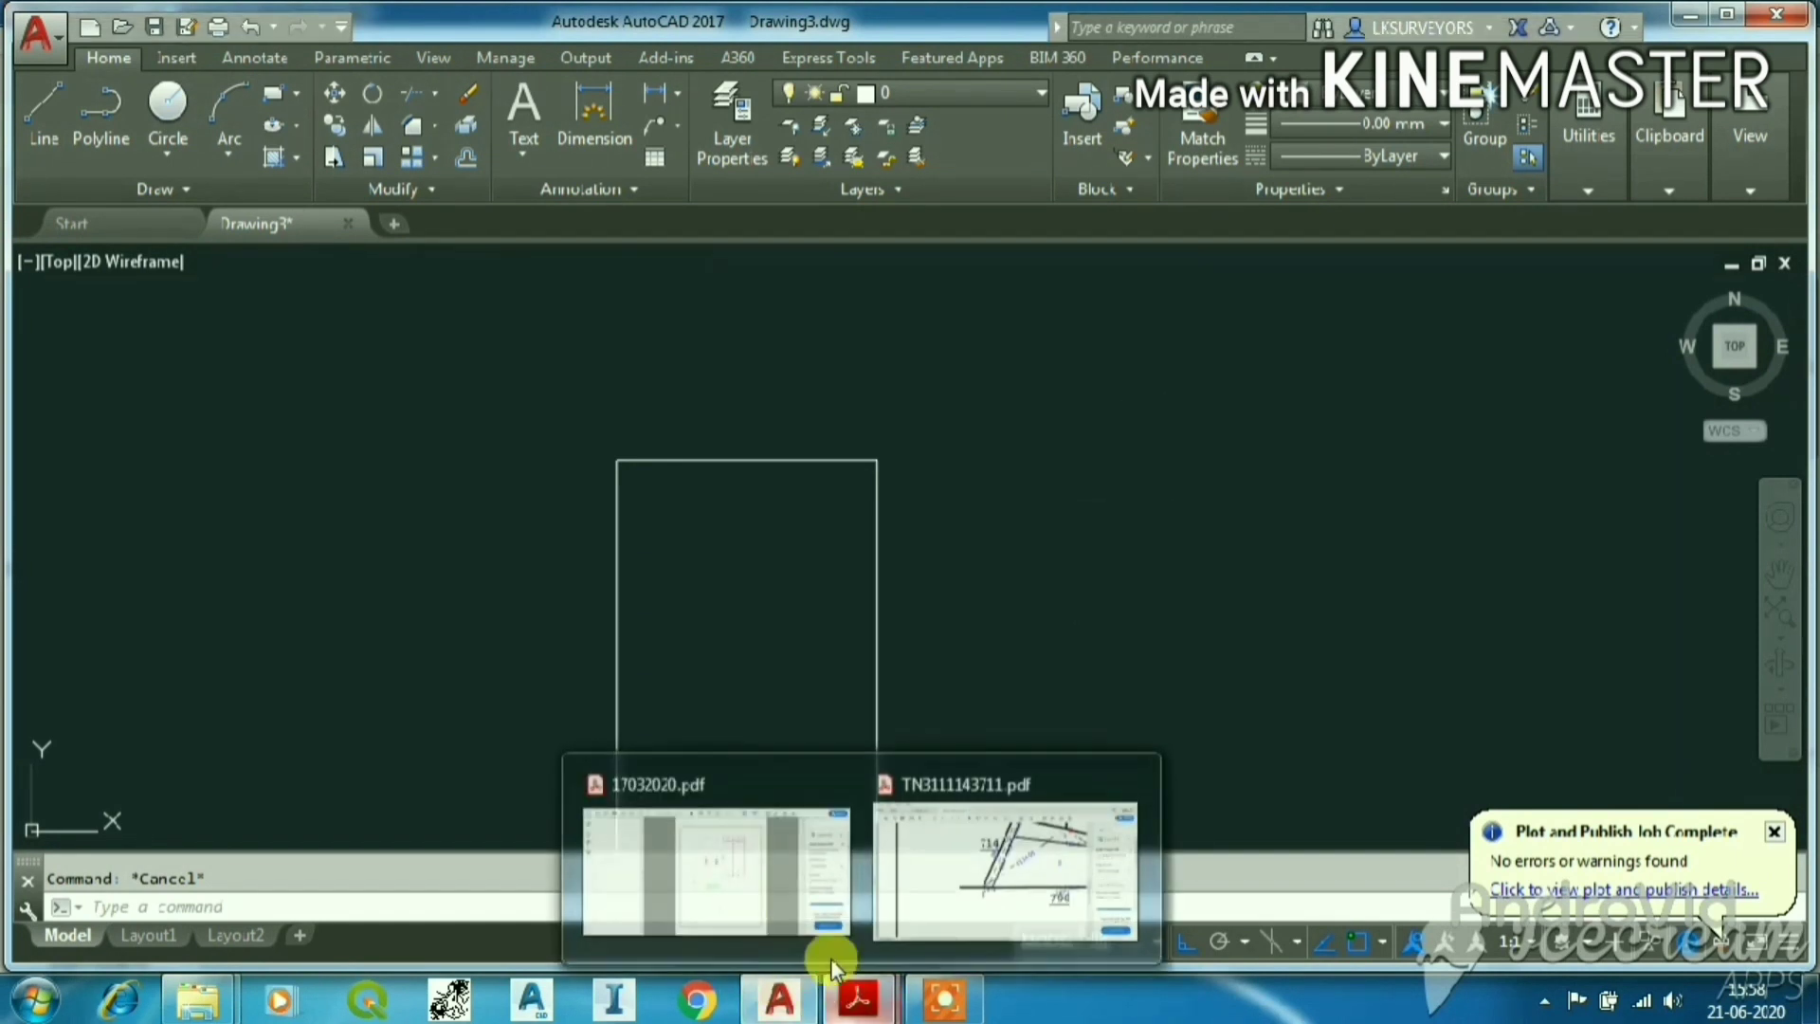
pyautogui.click(802, 899)
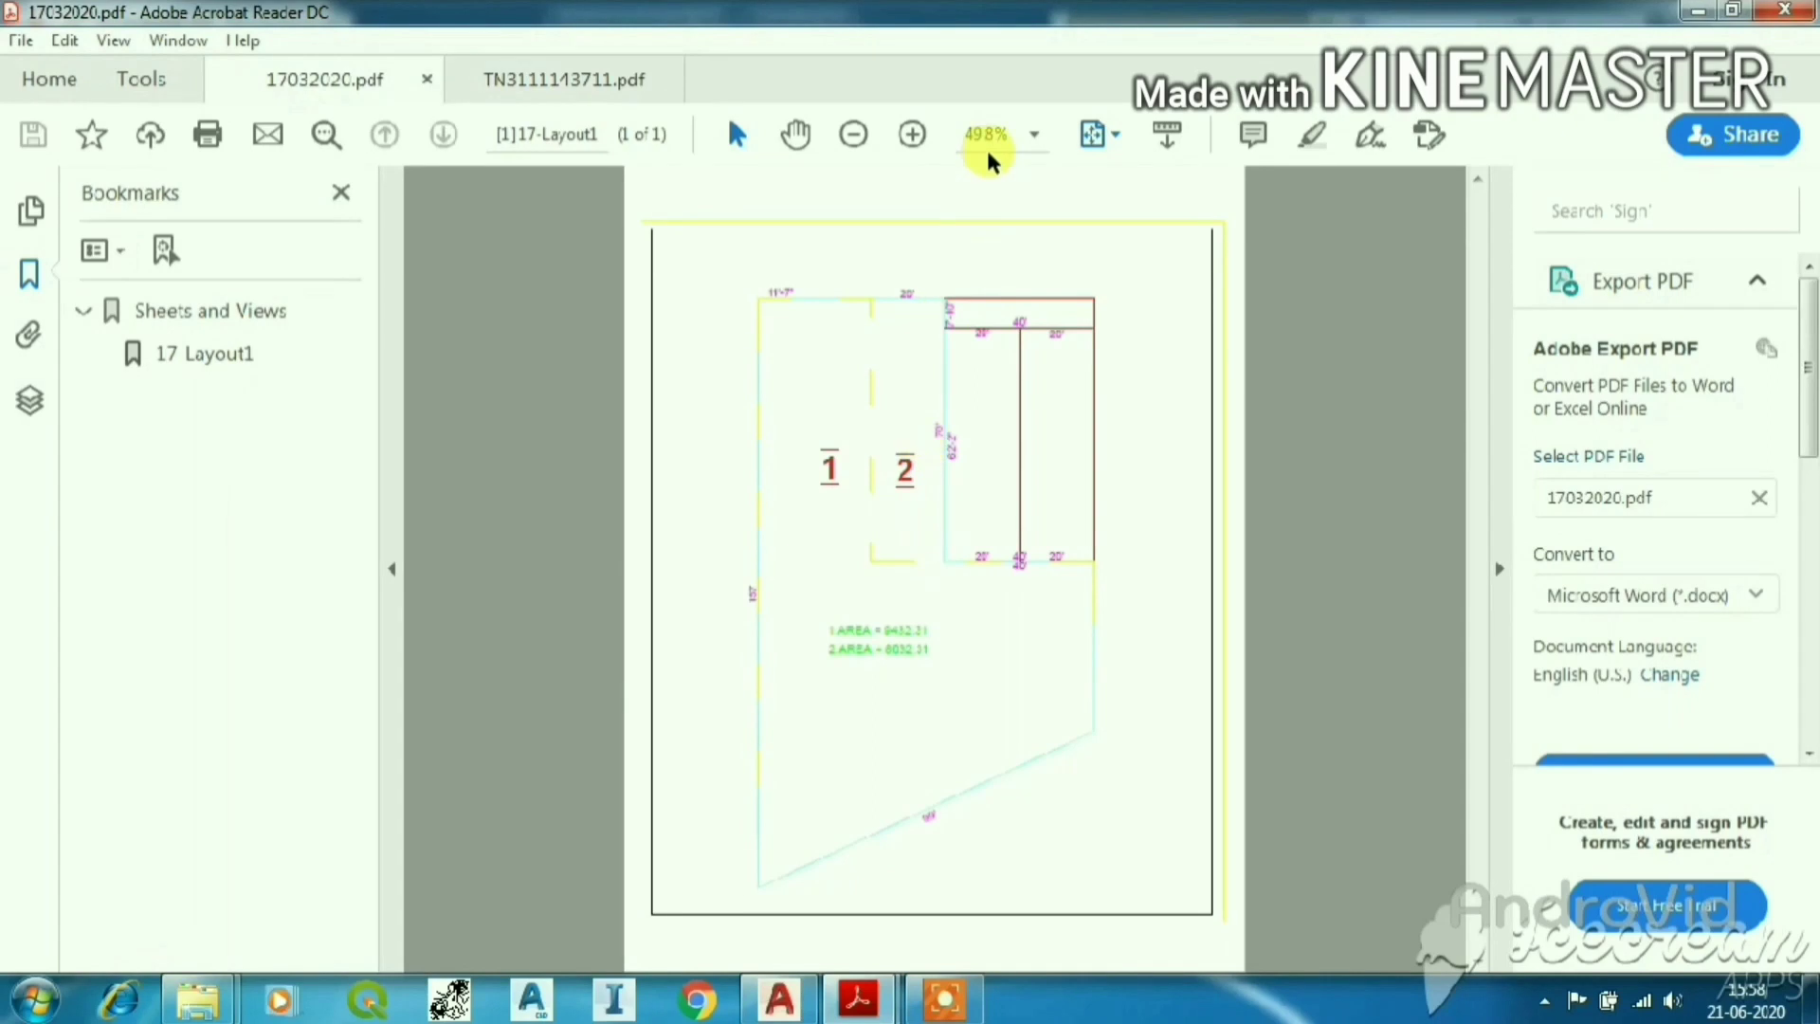
pyautogui.click(1034, 134)
pyautogui.click(1069, 366)
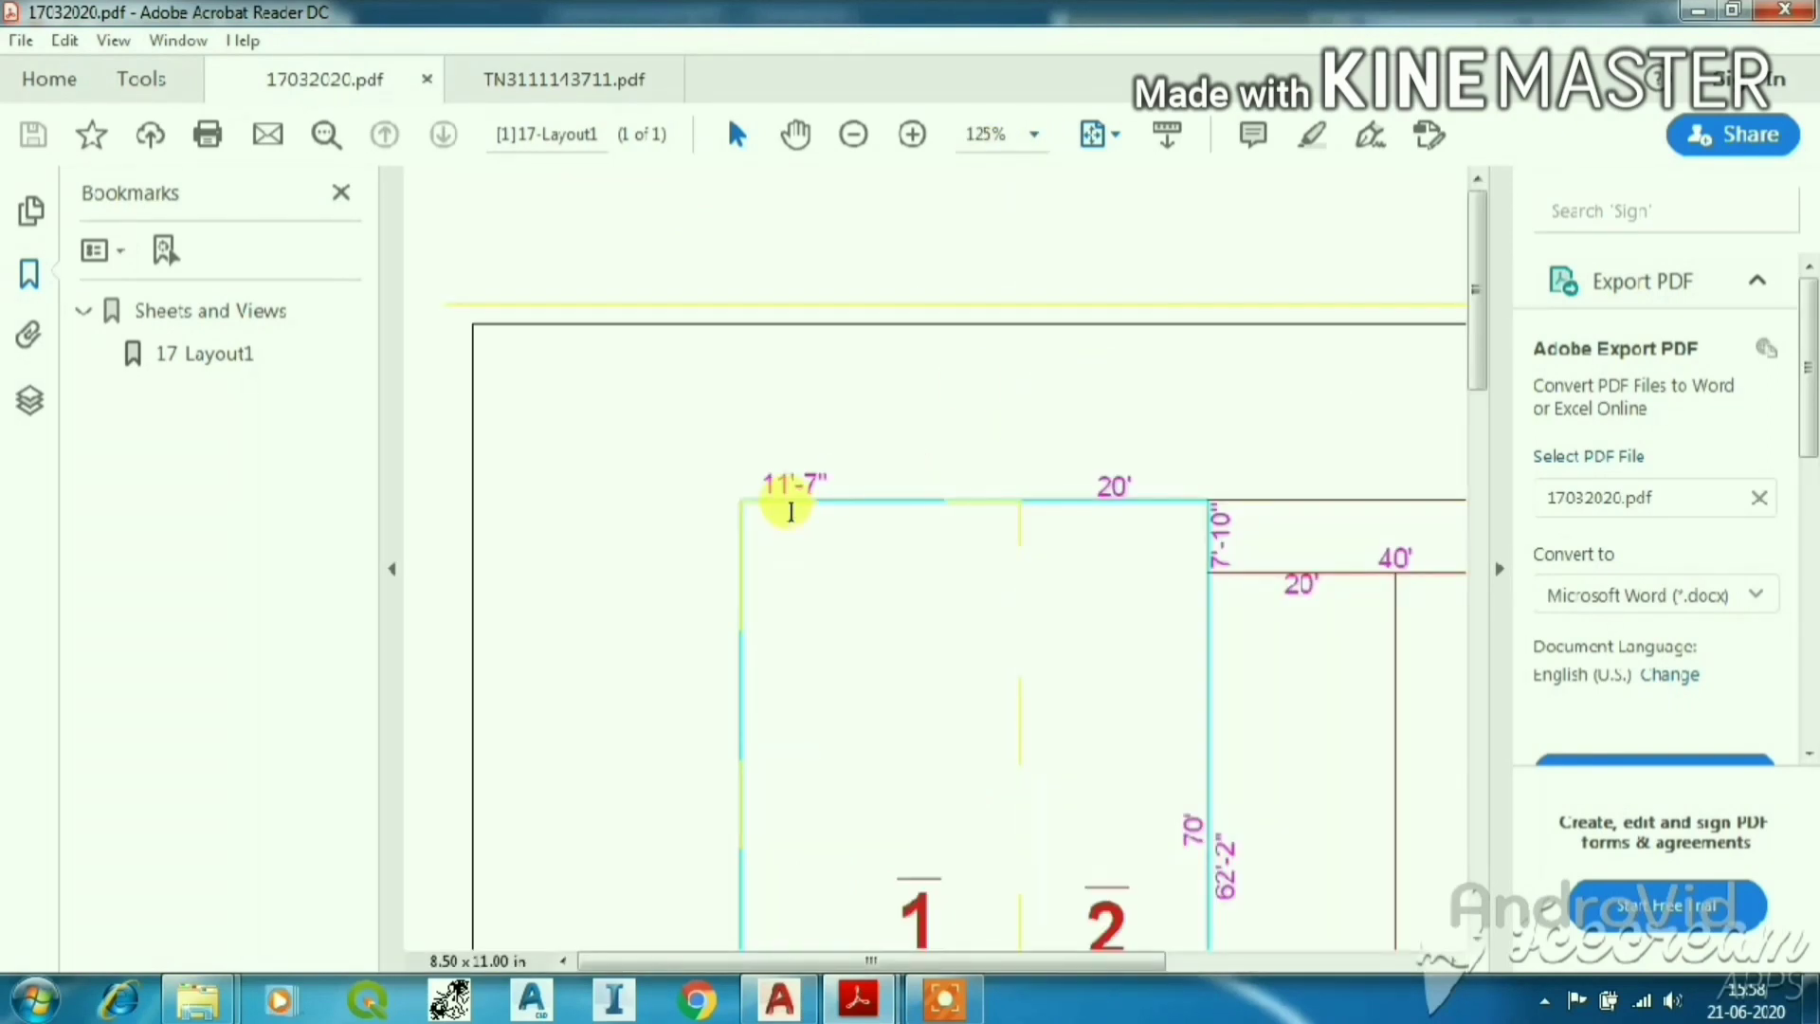
pyautogui.click(1034, 134)
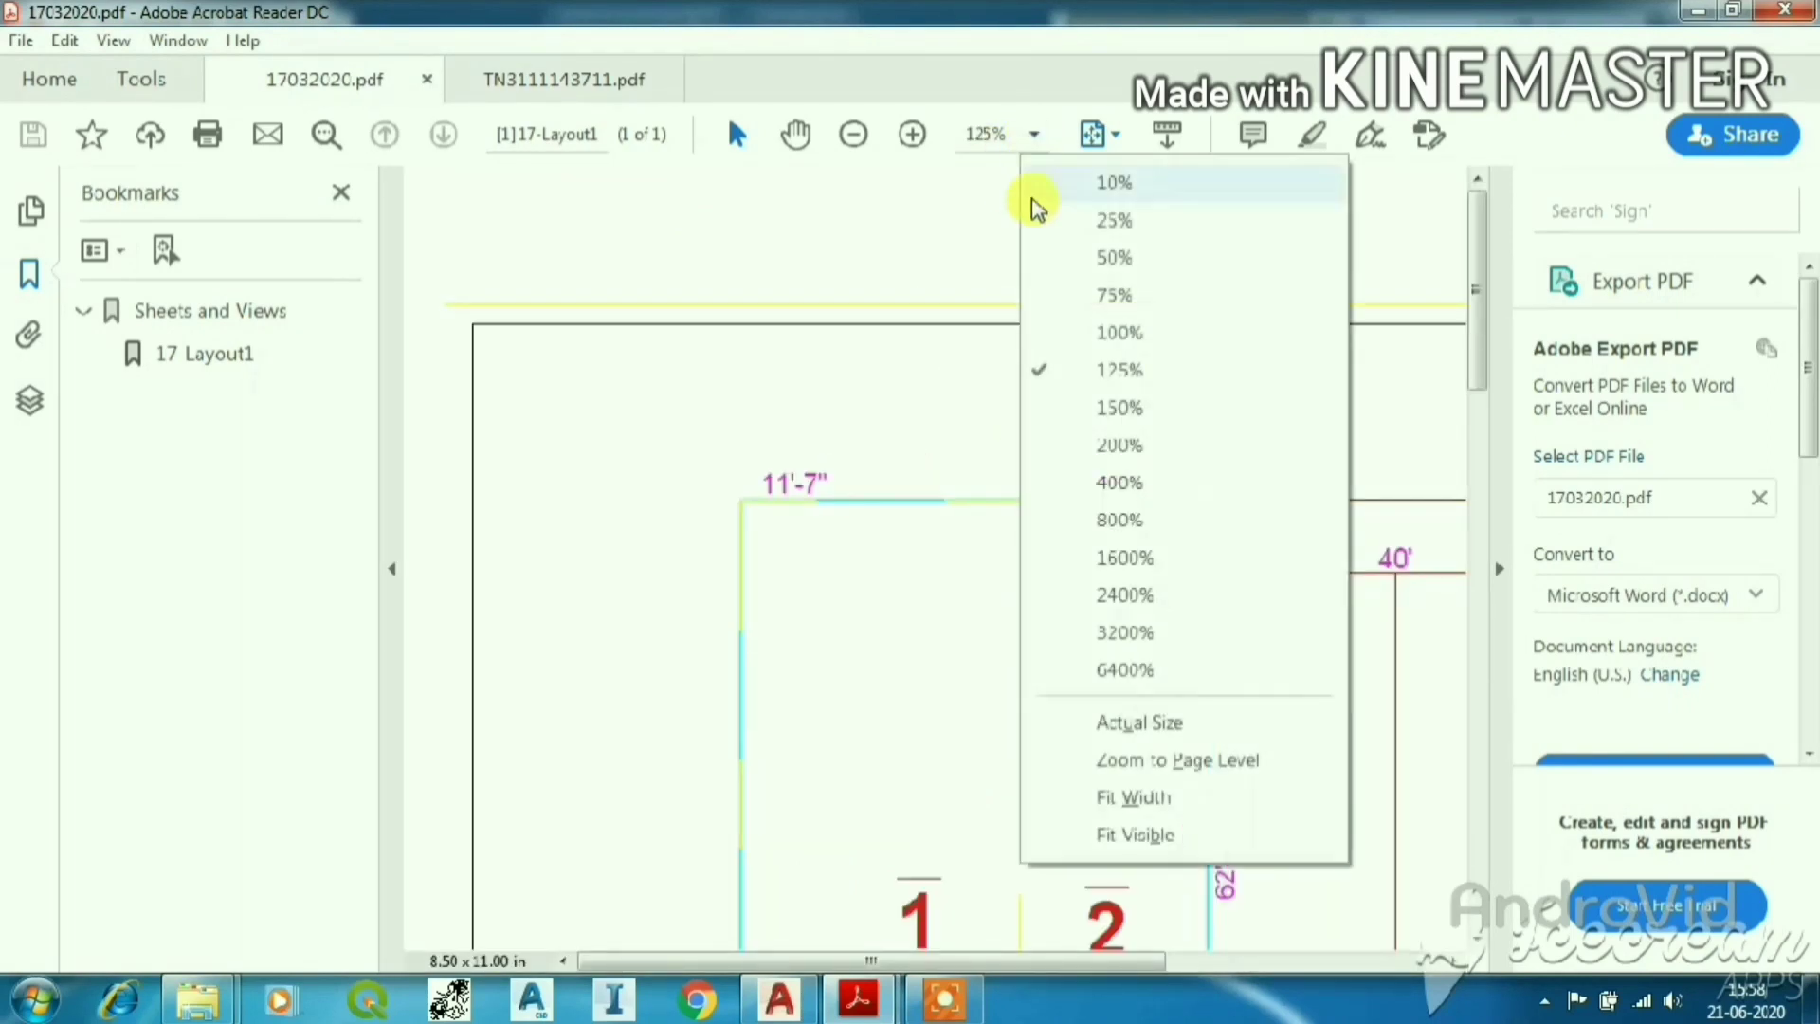
pyautogui.click(1065, 445)
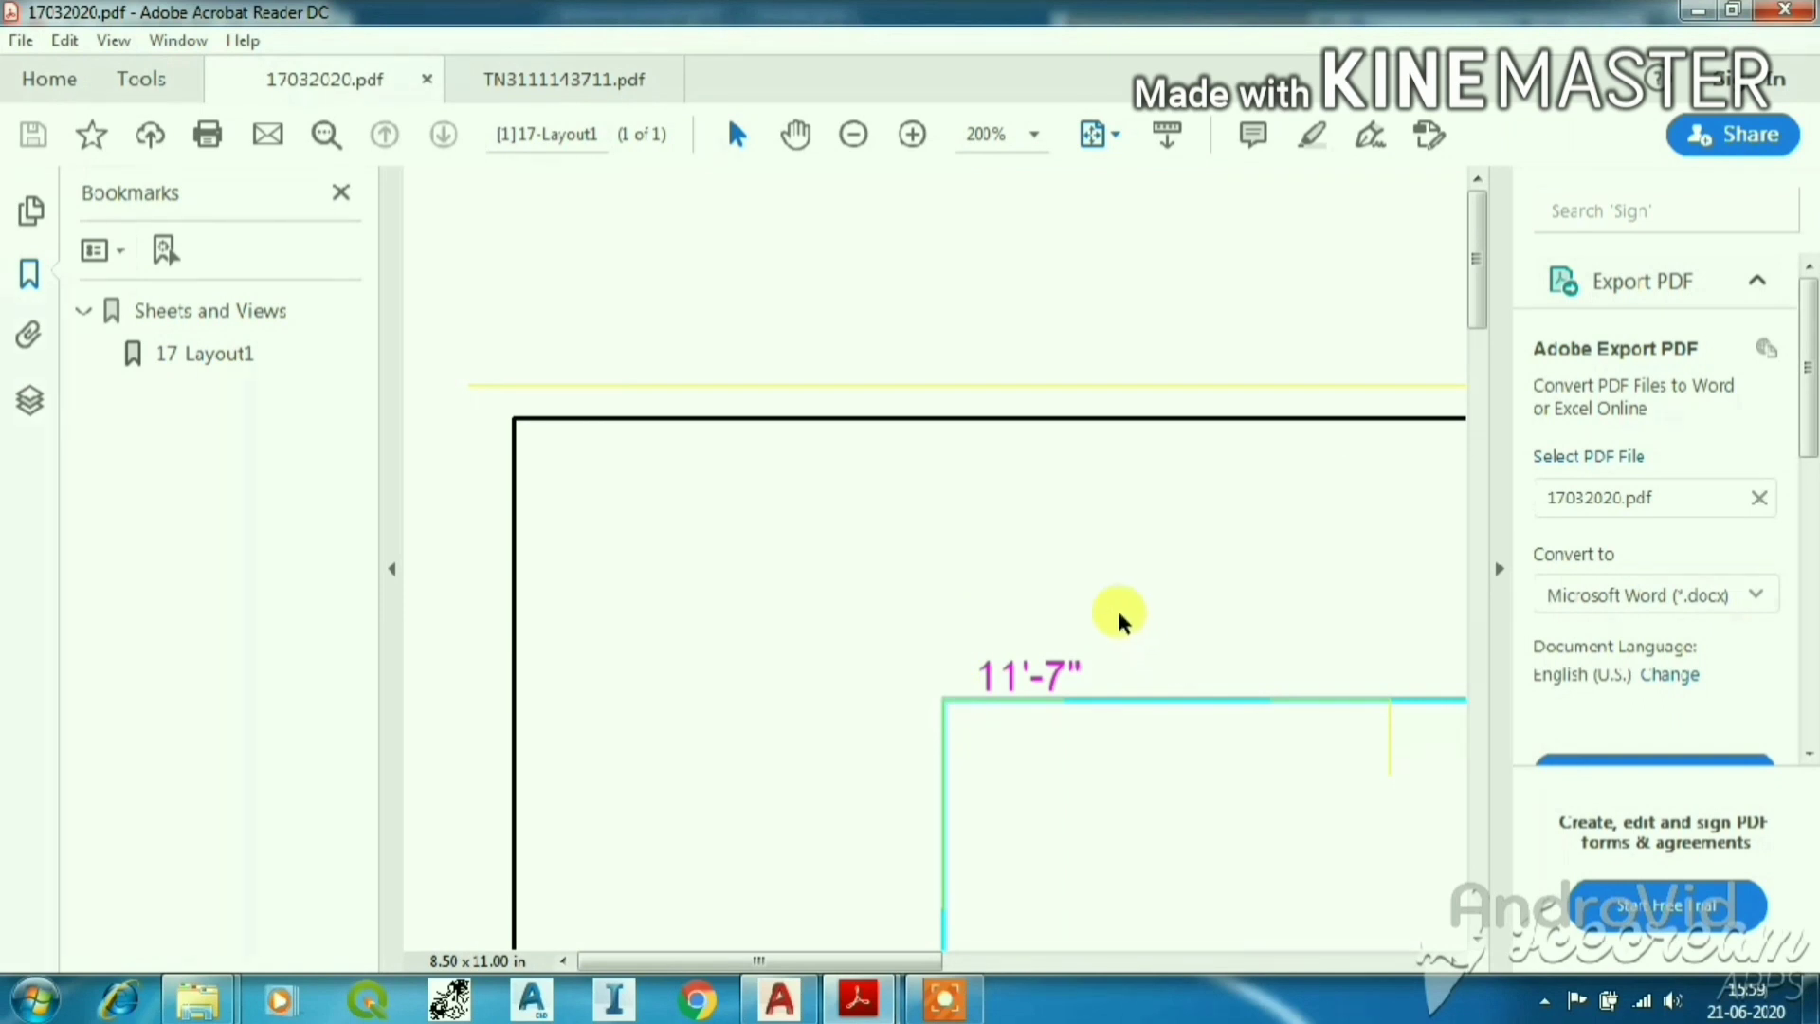
pyautogui.moveTo(812, 960); pyautogui.dragTo(967, 957)
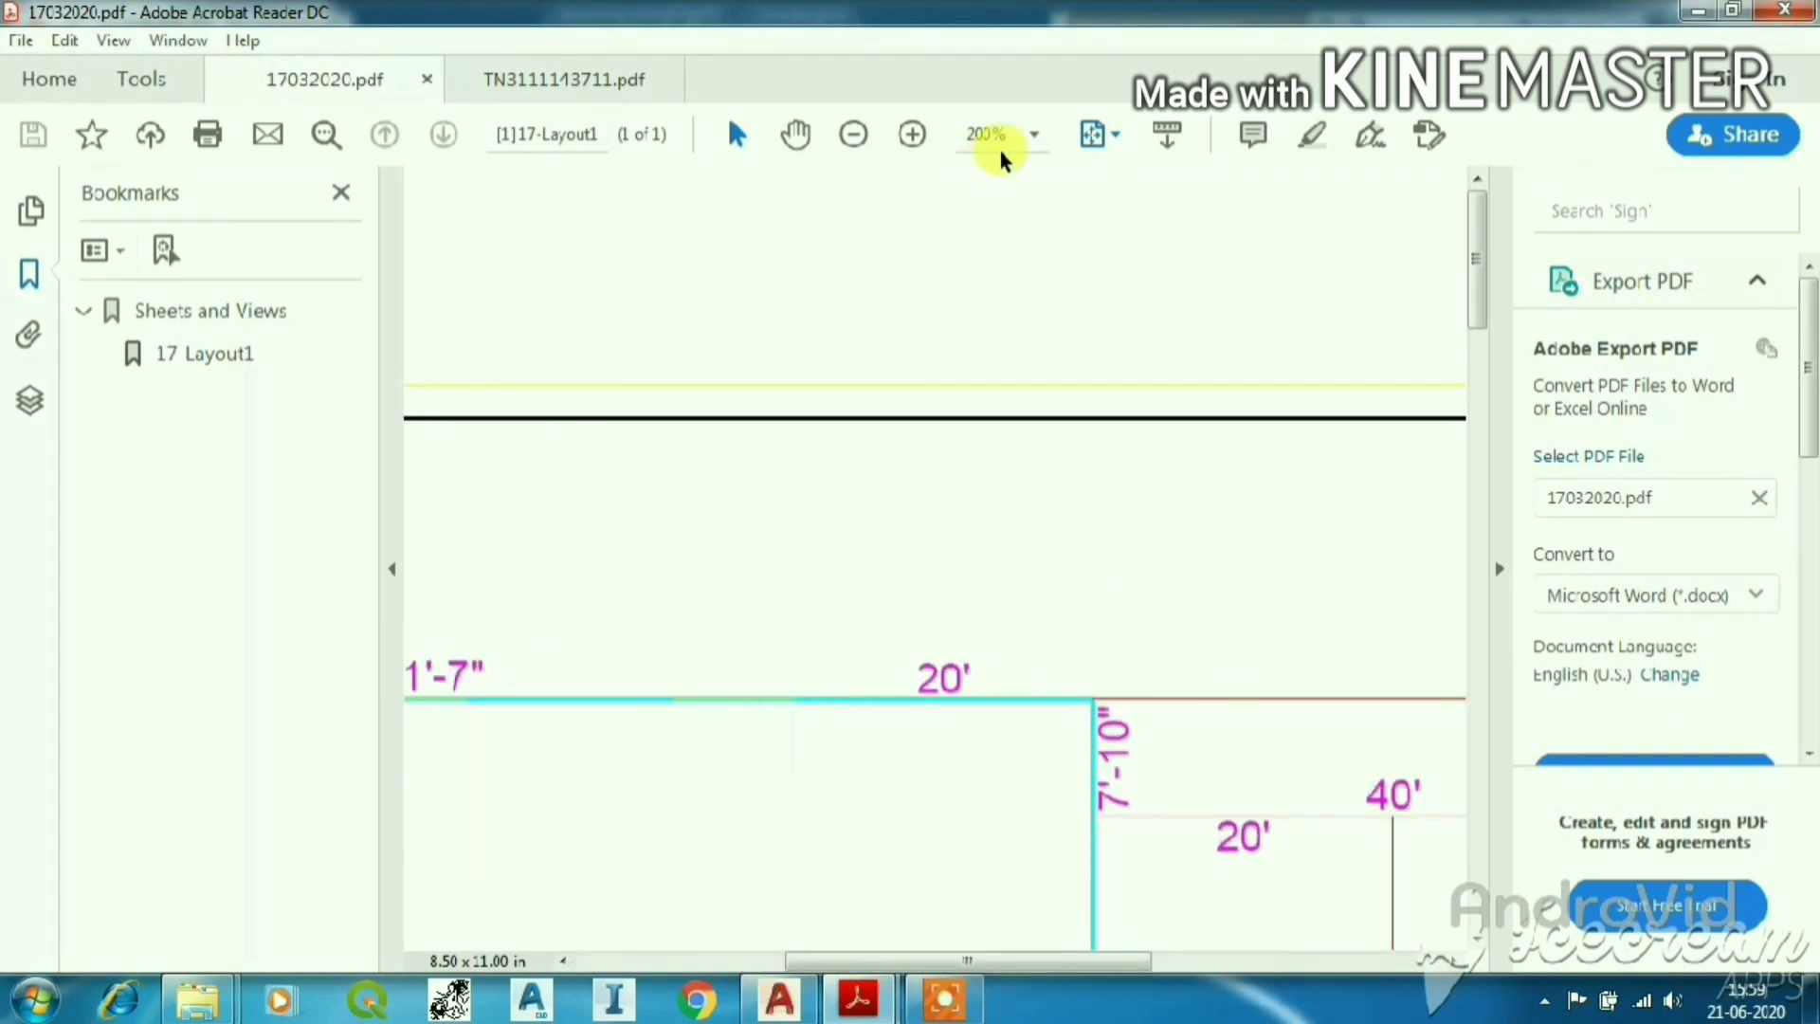
# Examine the 1'-7" and 20' labels at 800% then 400%, then return to AutoCAD.
pyautogui.click(1033, 136)
pyautogui.click(1079, 512)
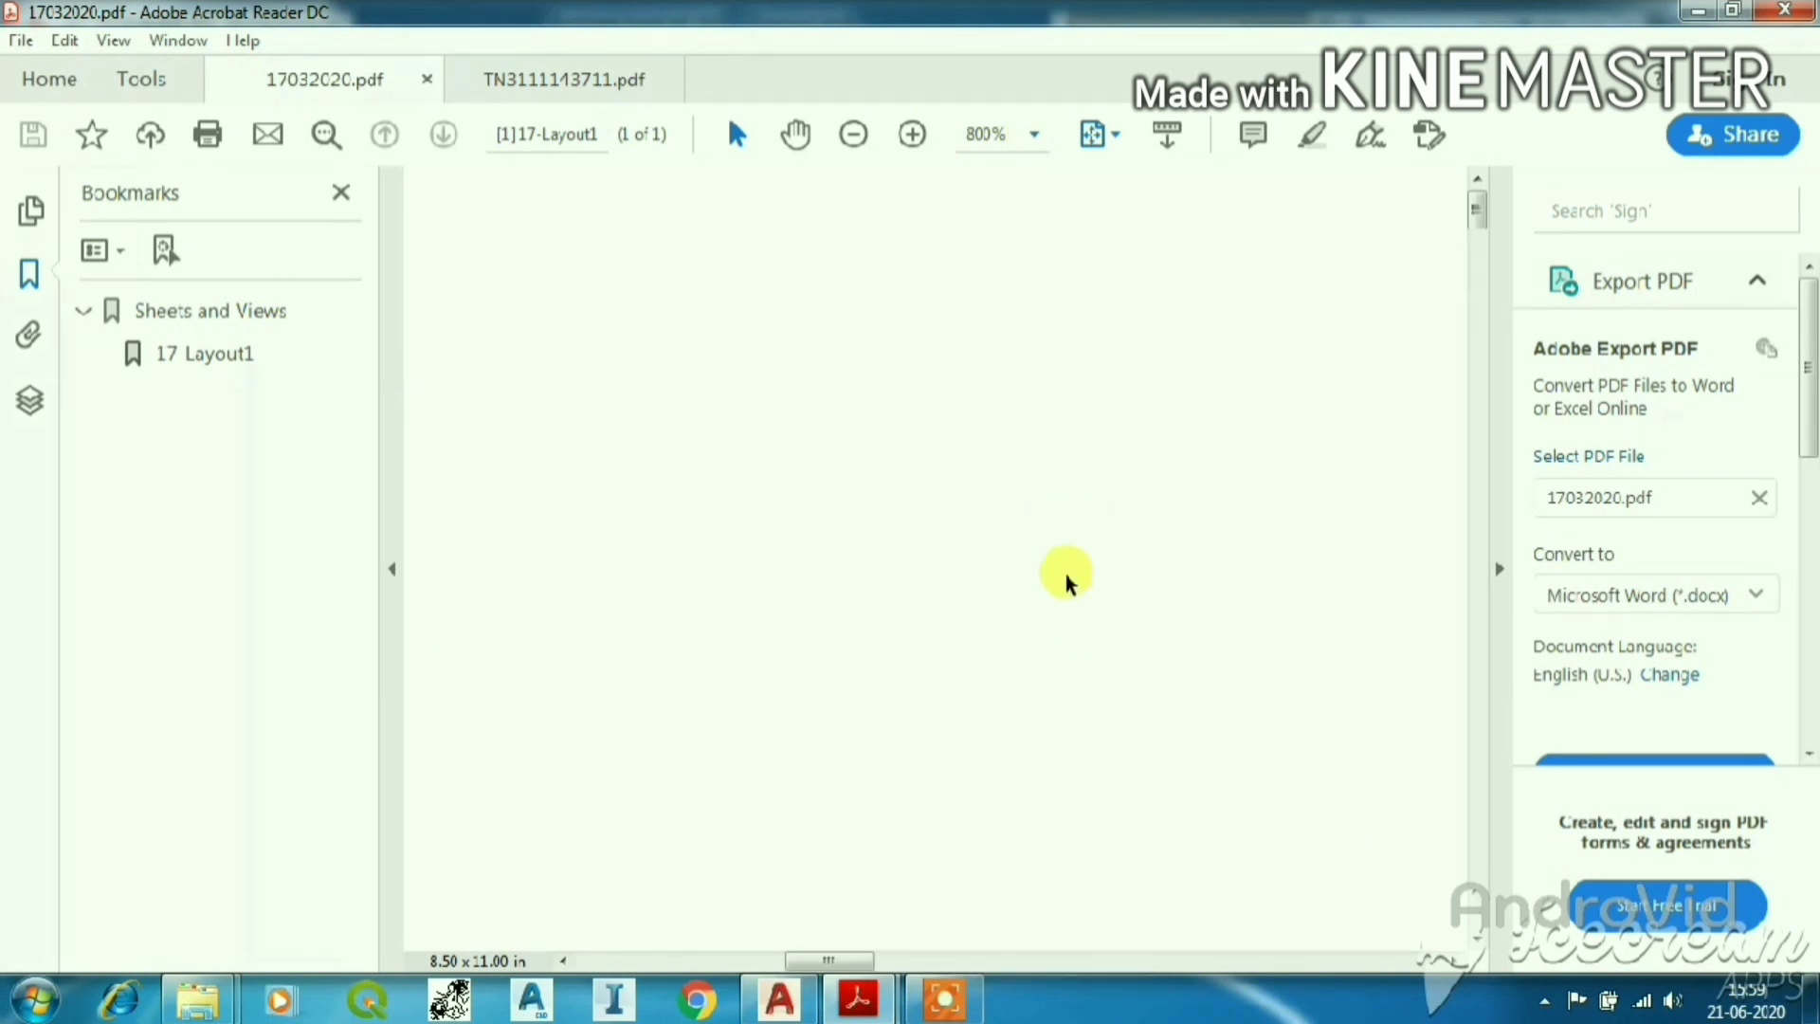
pyautogui.click(1033, 136)
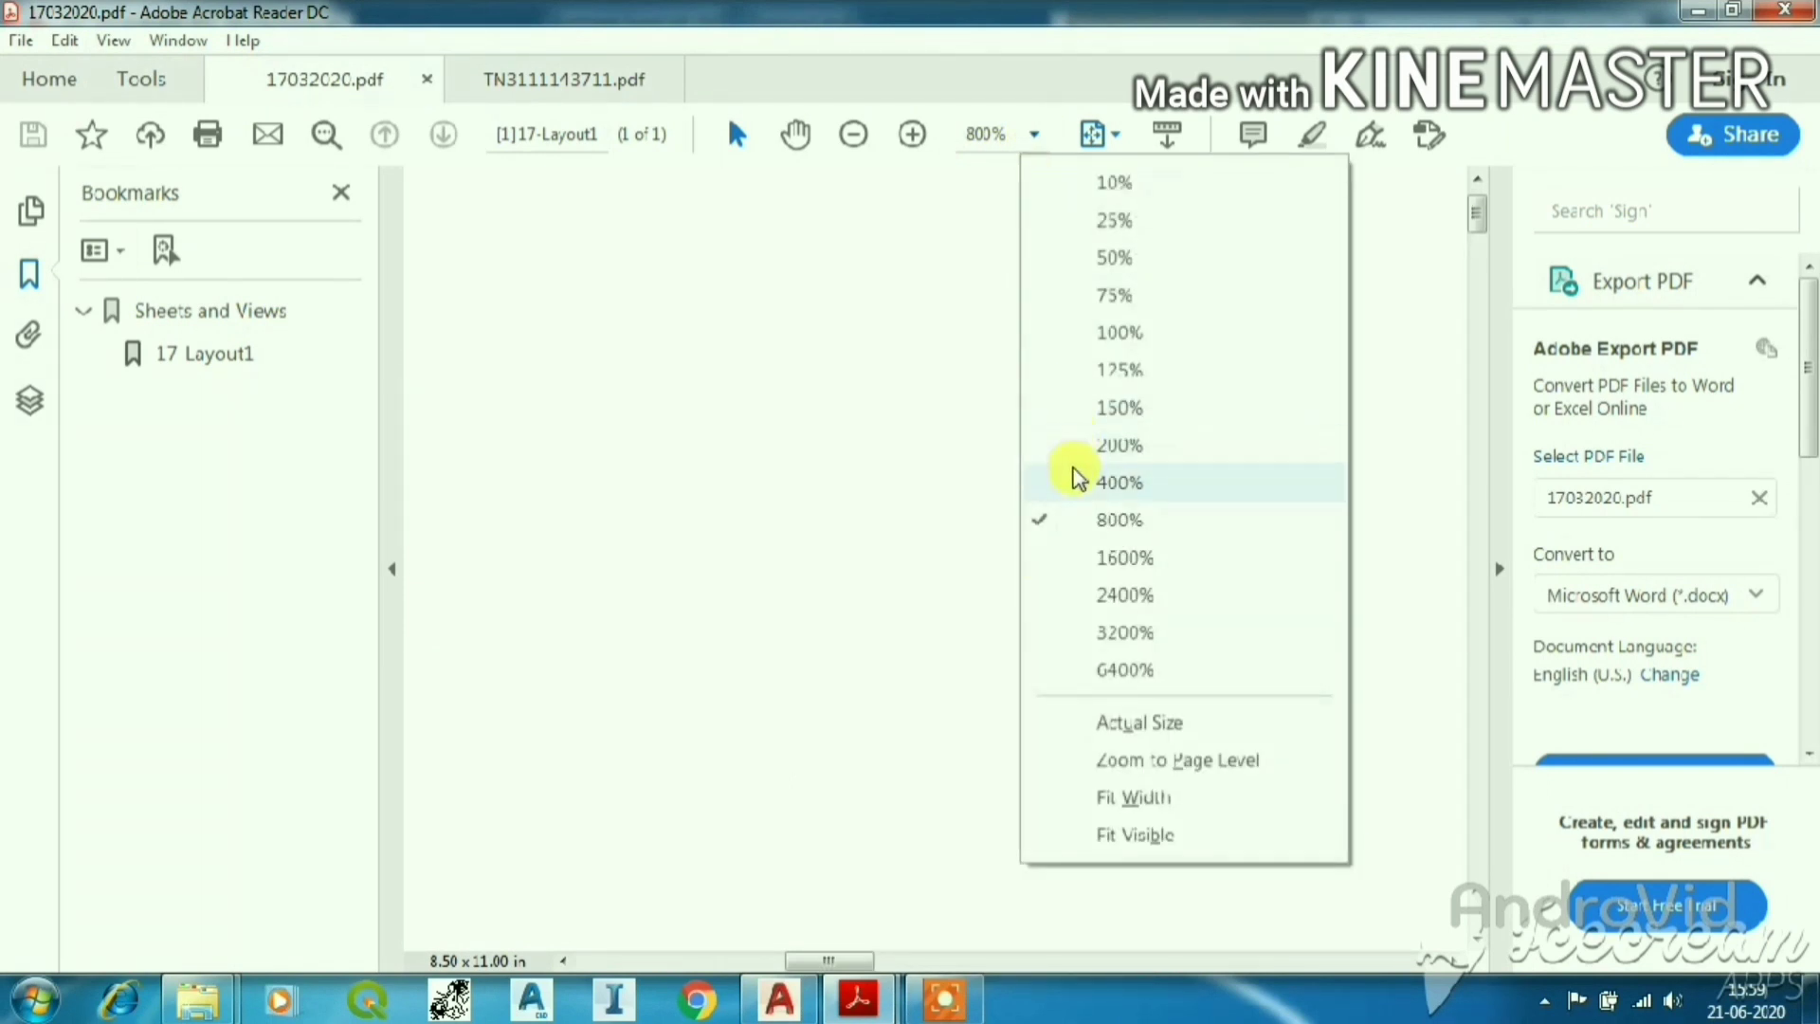
pyautogui.click(1079, 481)
pyautogui.scroll(-2, 1137, 560)
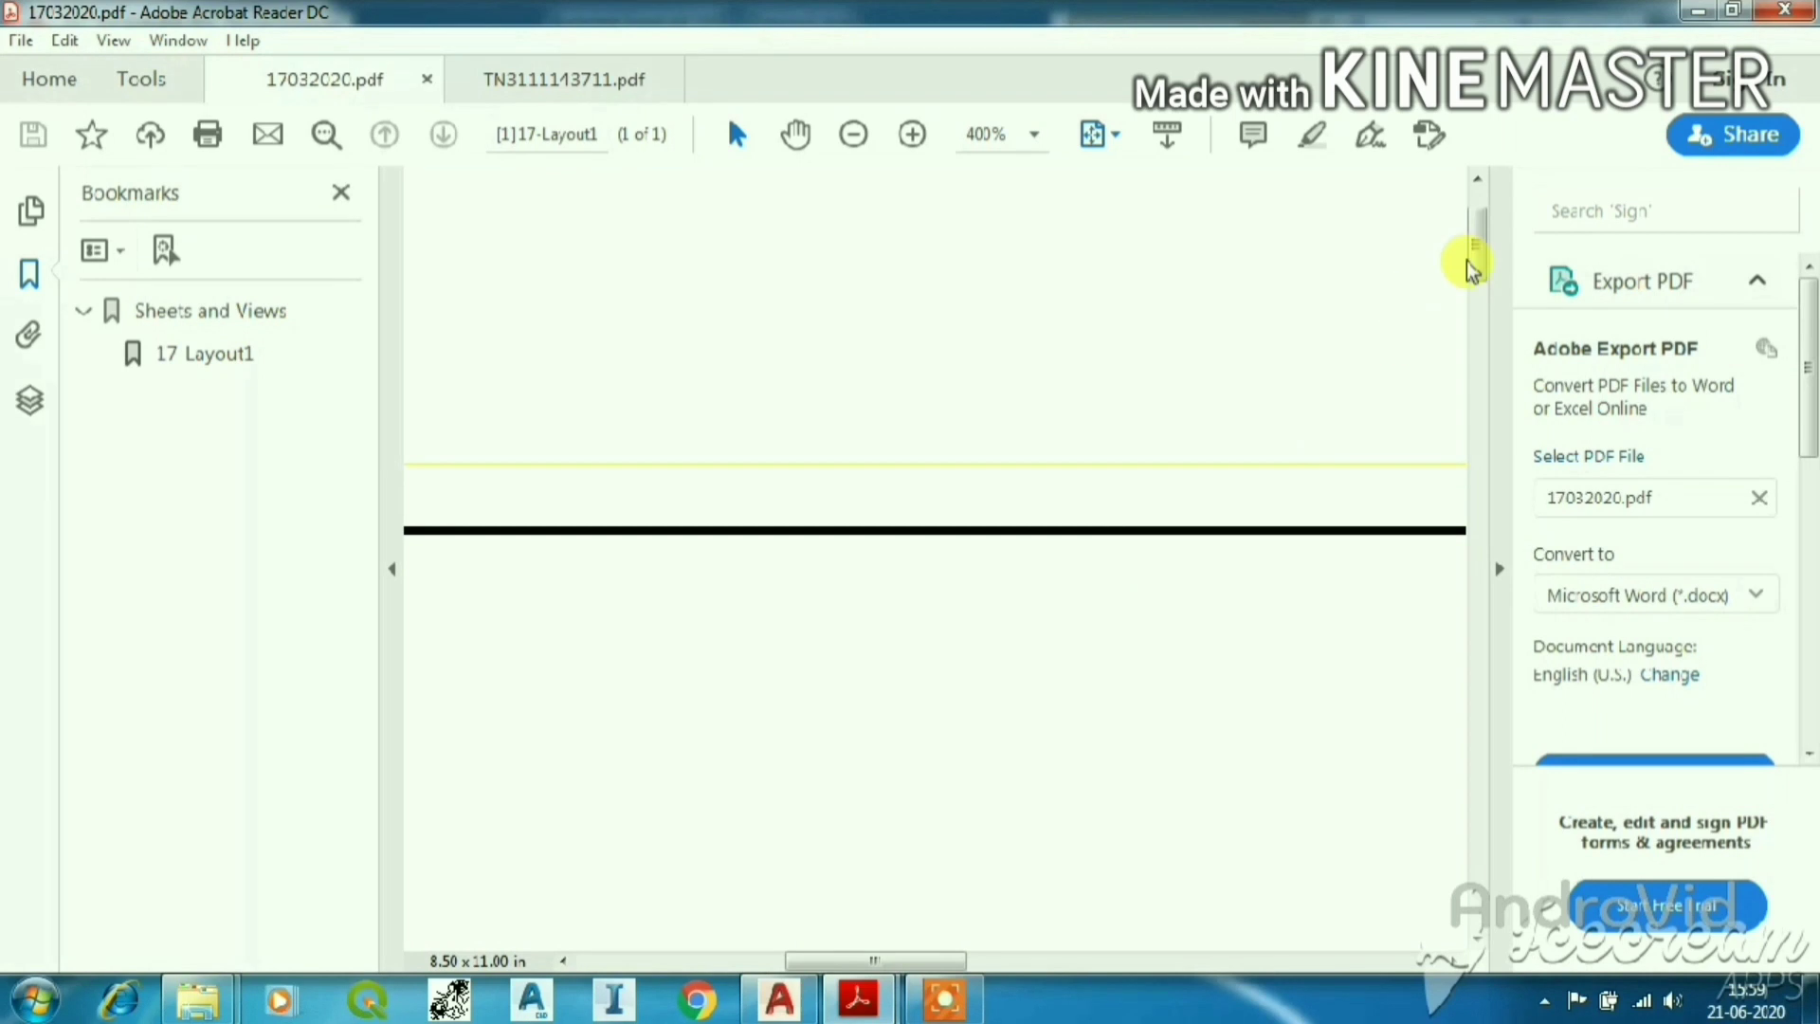
pyautogui.moveTo(1472, 271)
pyautogui.mouseDown()
pyautogui.moveTo(1453, 378)
pyautogui.moveTo(1472, 384)
pyautogui.moveTo(1462, 334)
pyautogui.mouseUp()
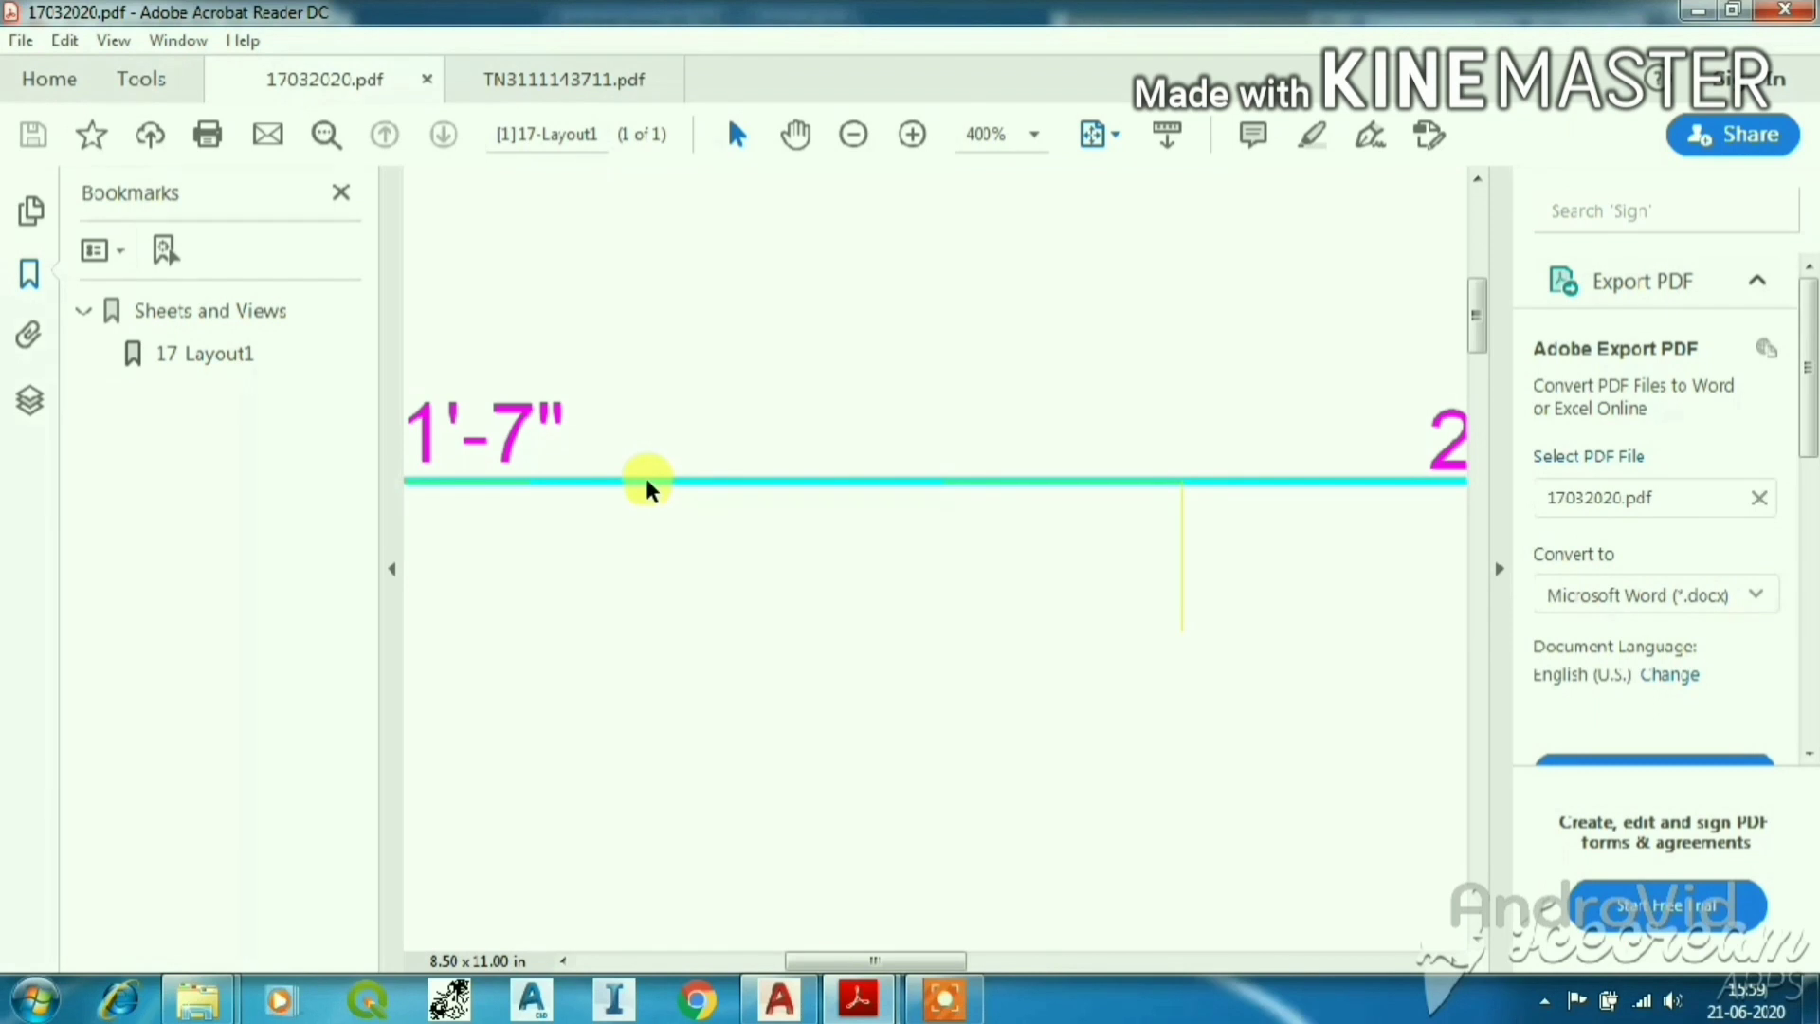
pyautogui.click(780, 1000)
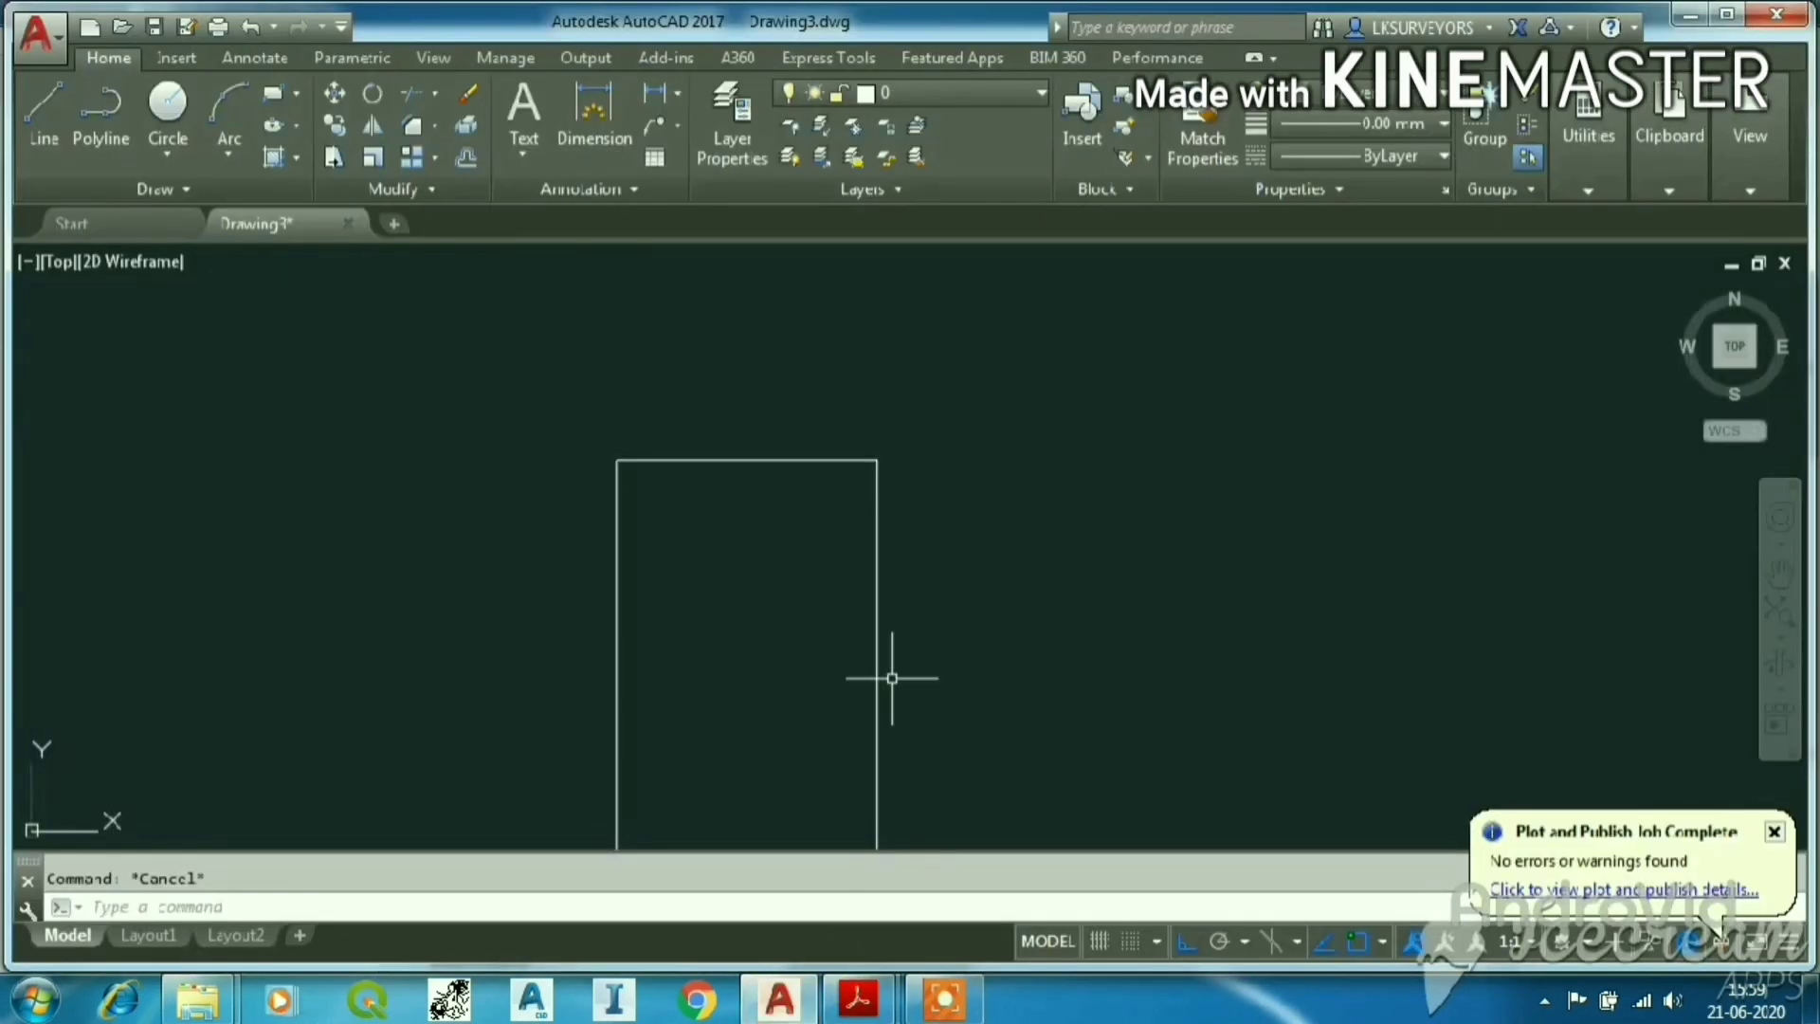
# Keep the lineweight at 0.00 mm, then minimize AutoCAD and Acrobat to the desktop.
pyautogui.click(1372, 125)
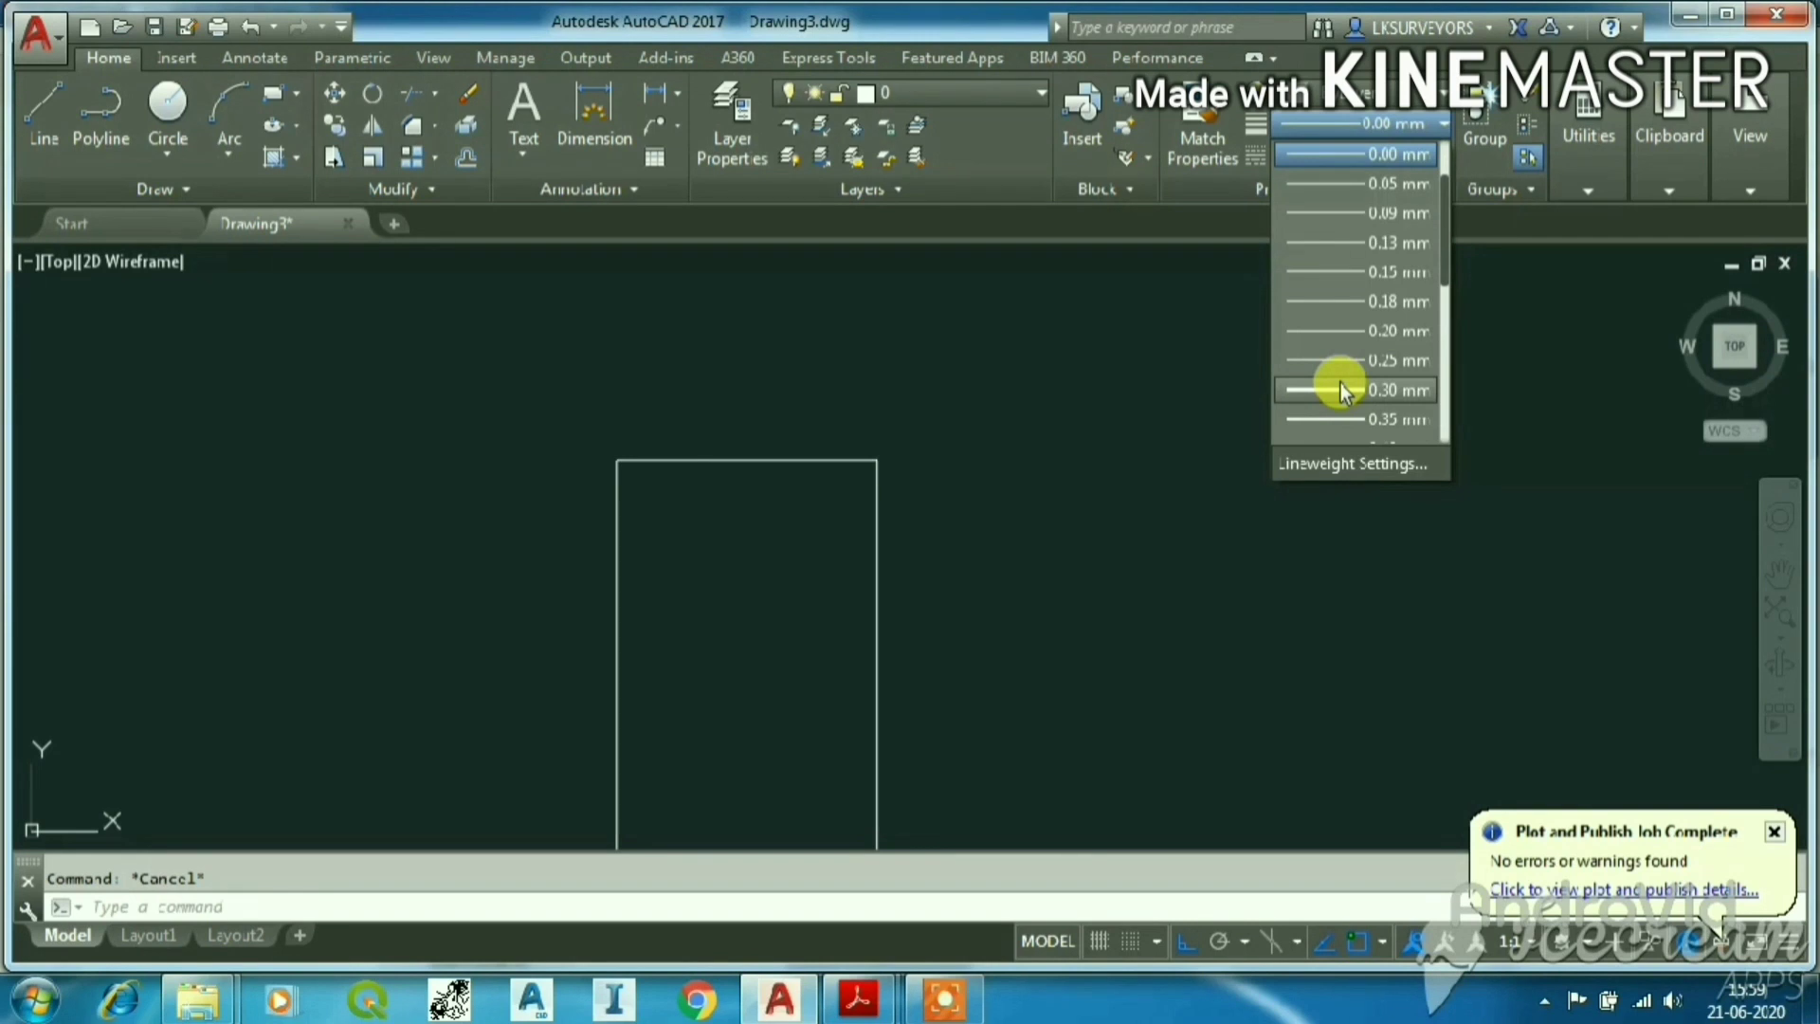
pyautogui.click(1345, 153)
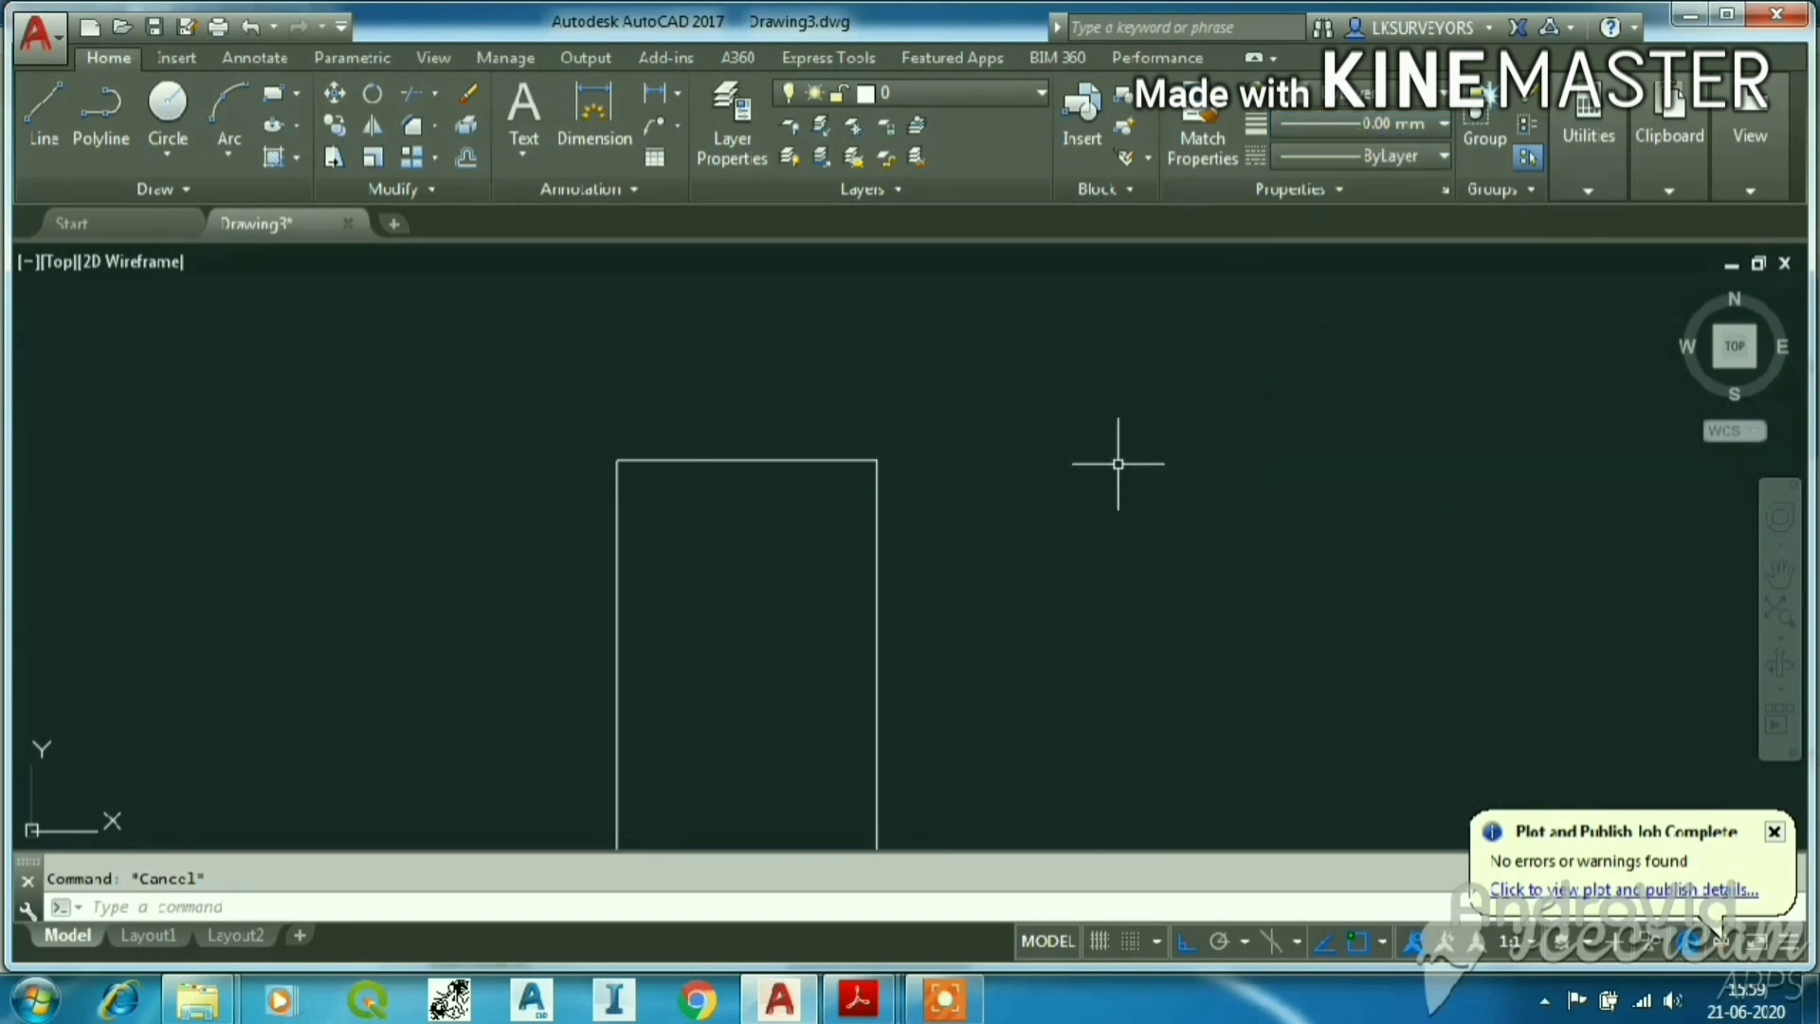
pyautogui.click(1688, 14)
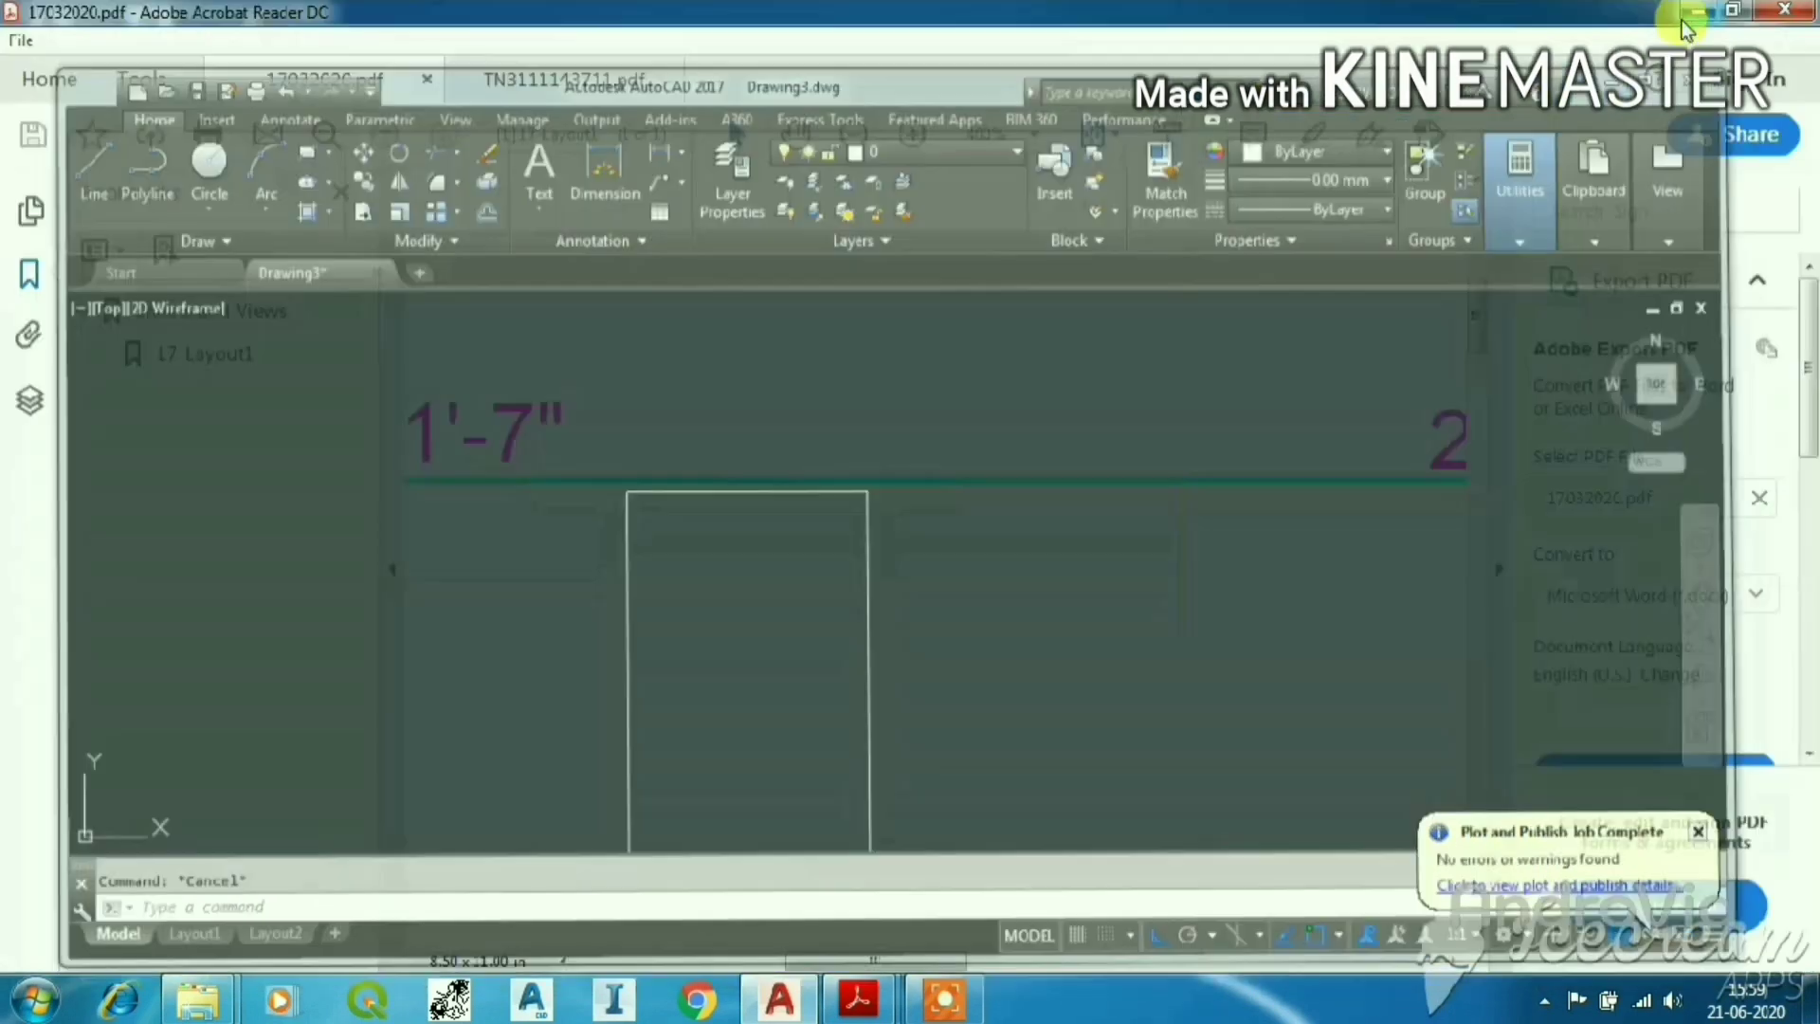
pyautogui.click(1697, 11)
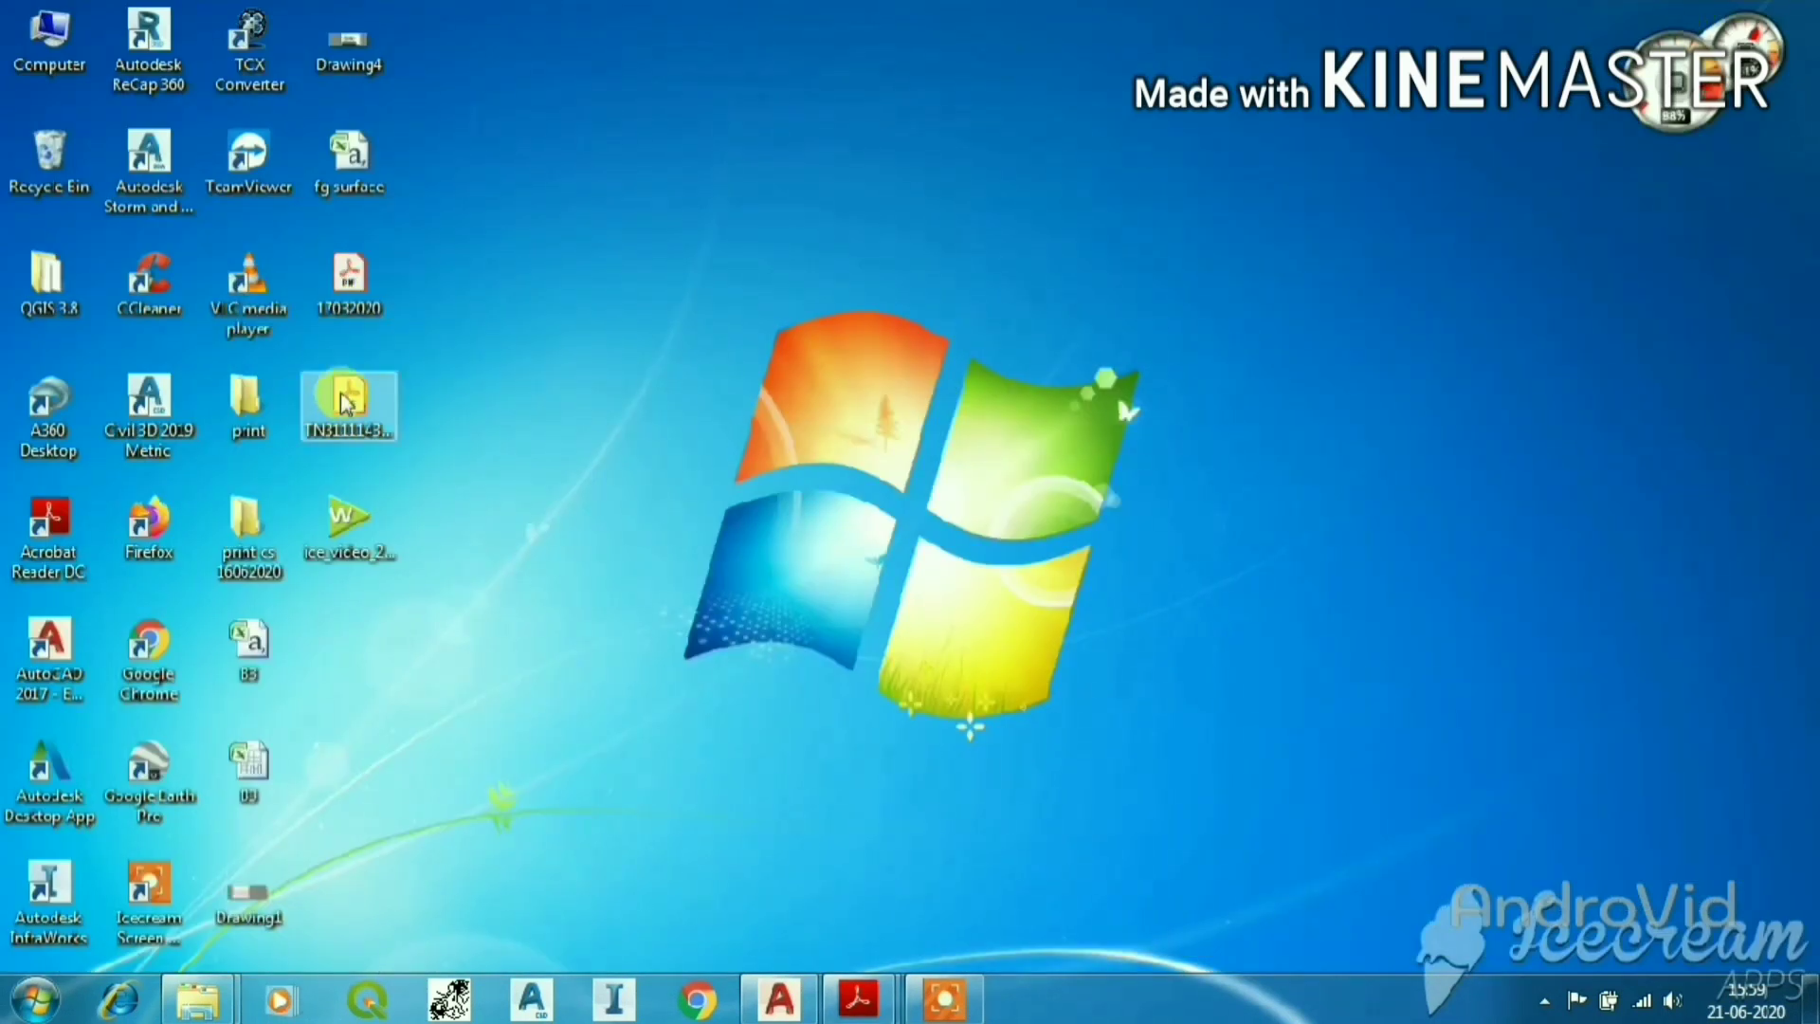
pyautogui.click(352, 313)
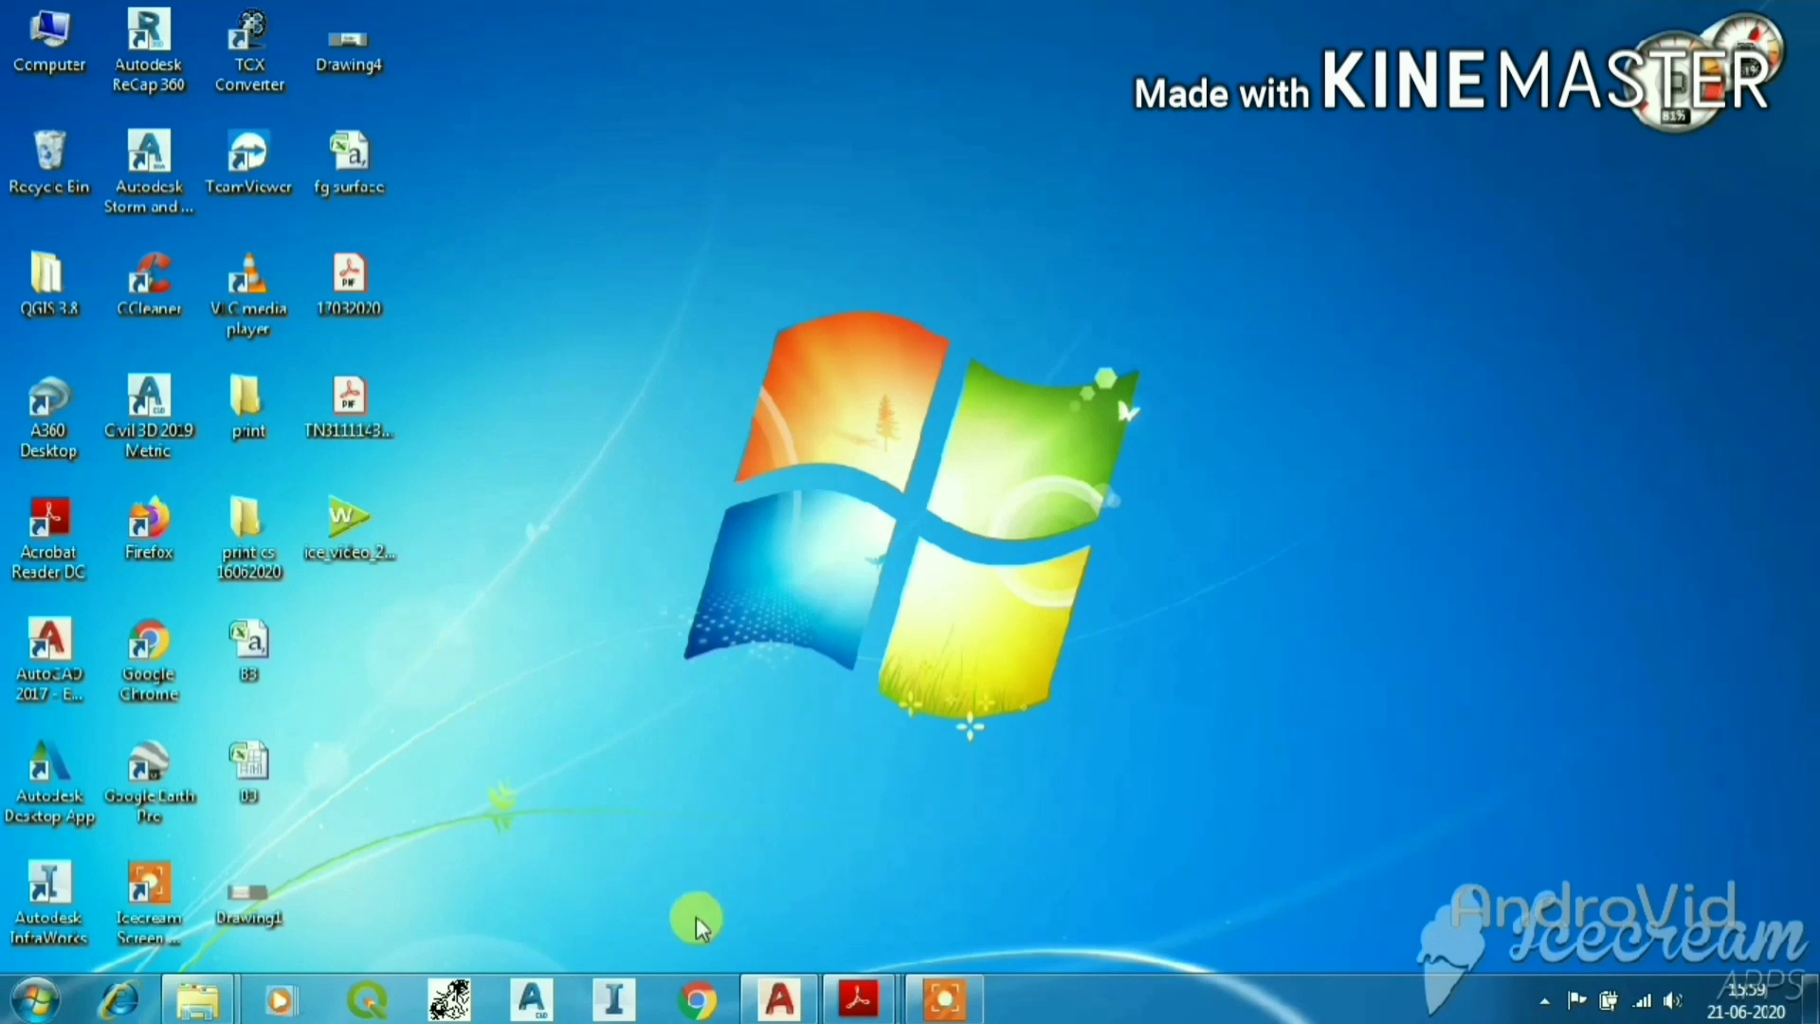
pyautogui.moveTo(896, 1005)
pyautogui.click(937, 854)
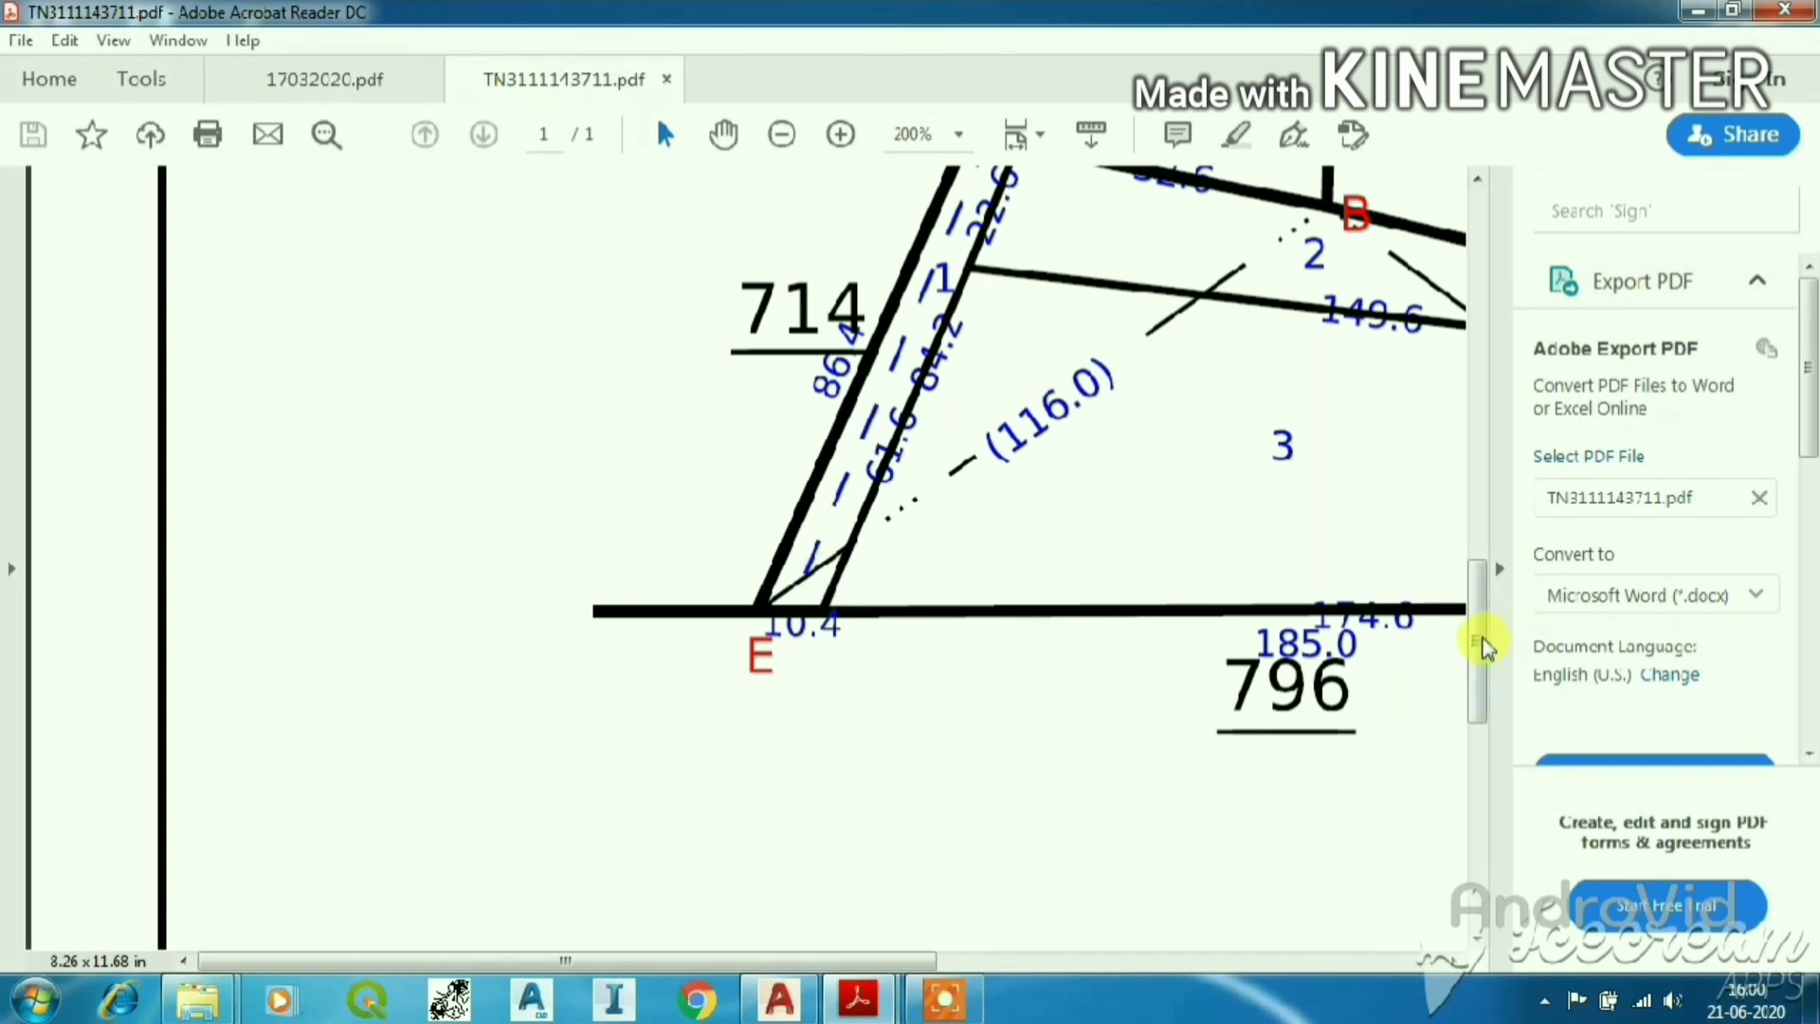
pyautogui.moveTo(1480, 641)
pyautogui.mouseDown()
pyautogui.moveTo(1476, 553)
pyautogui.moveTo(1516, 586)
pyautogui.mouseUp()
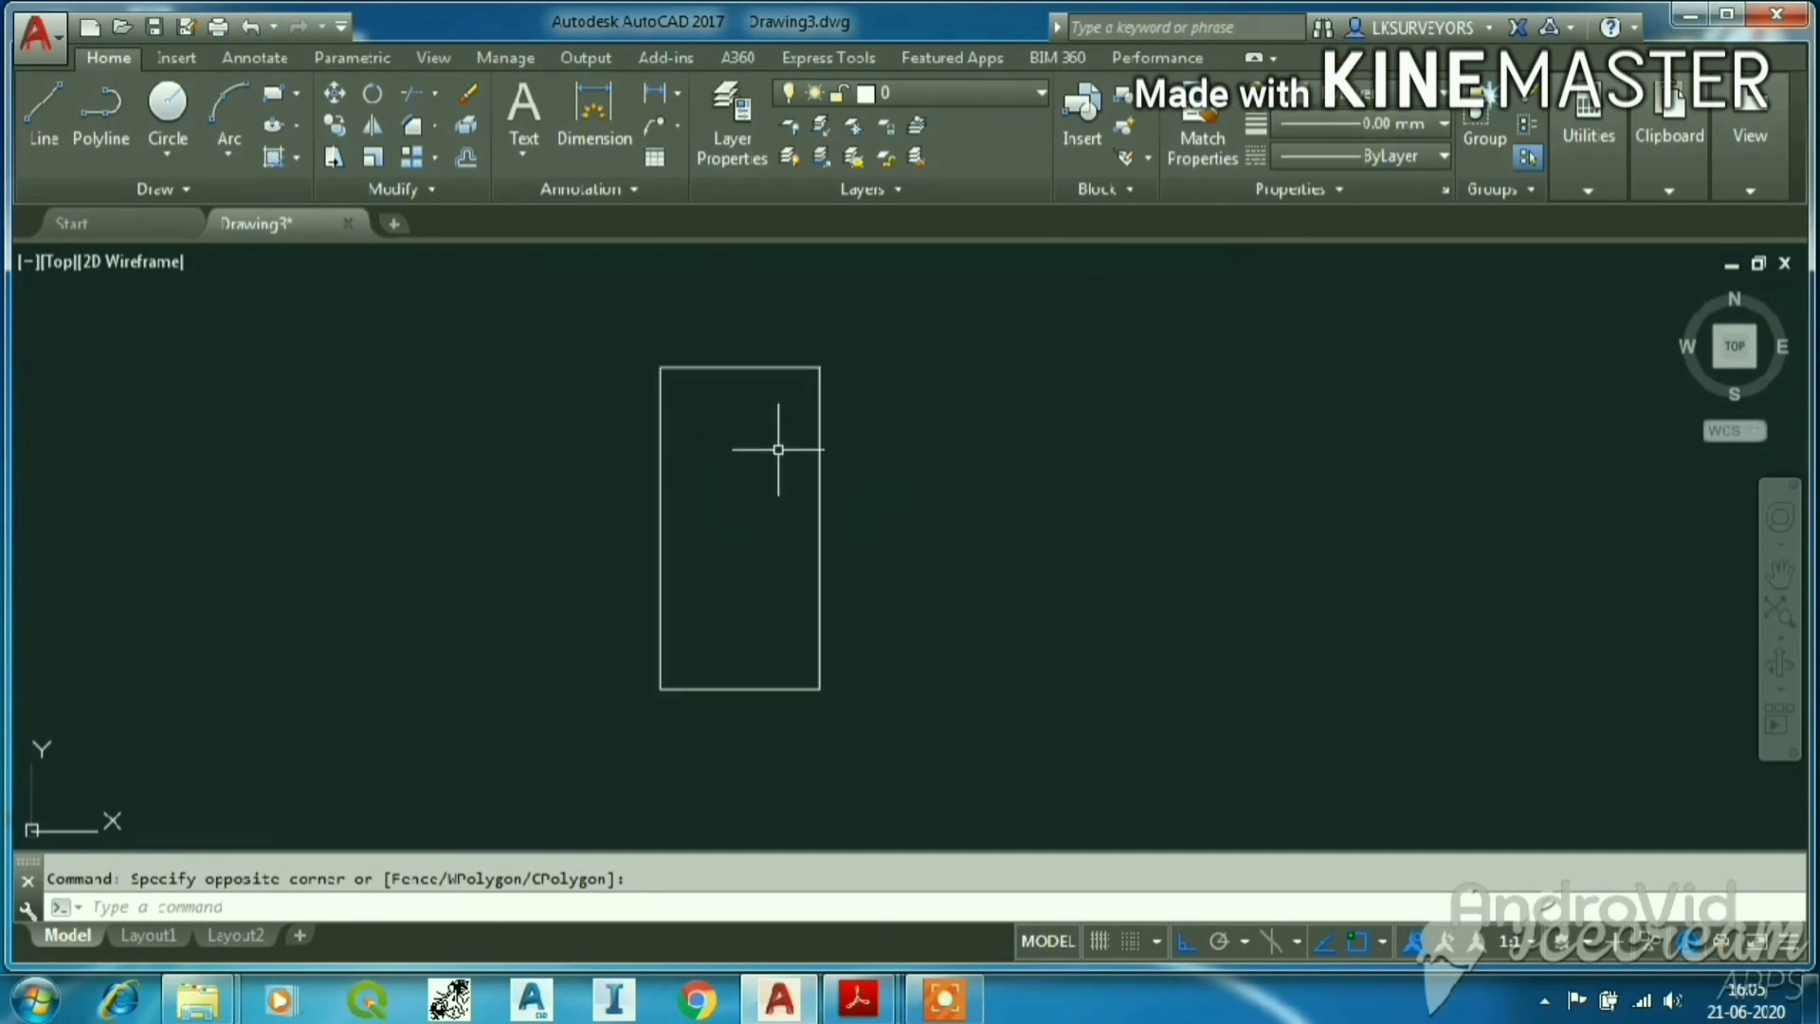
pyautogui.click(822, 389)
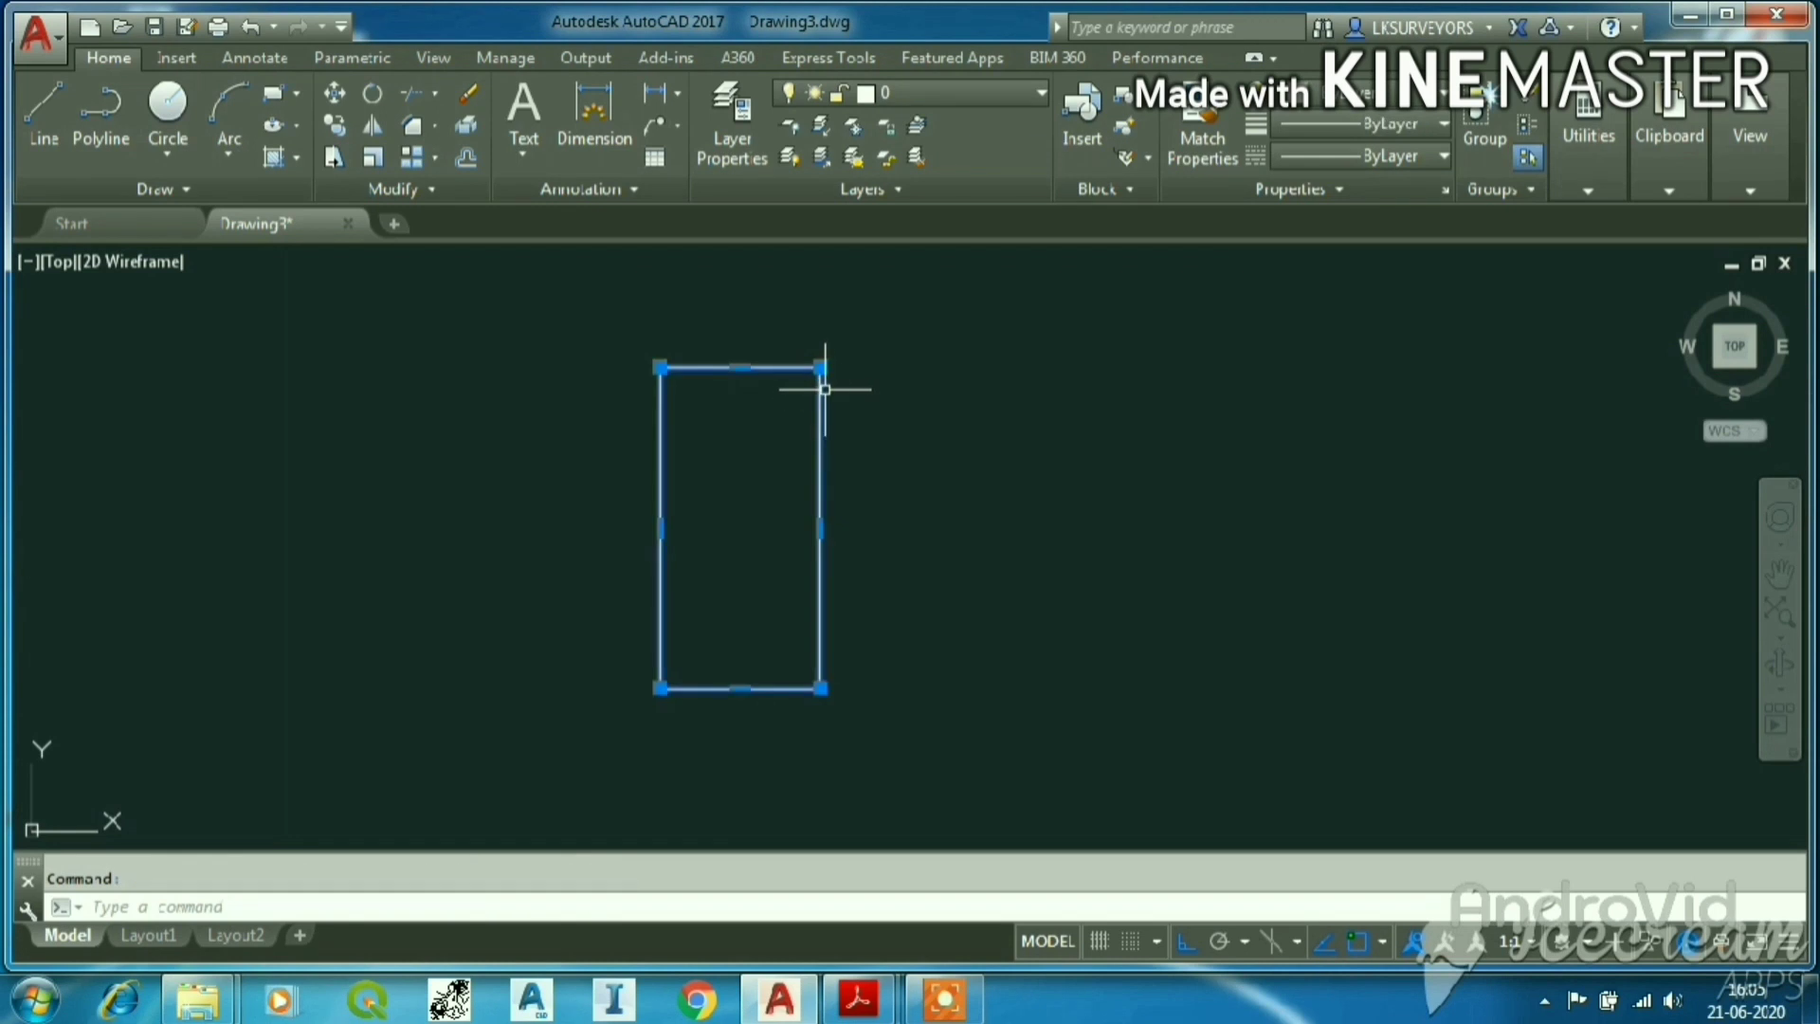
pyautogui.press('Escape')
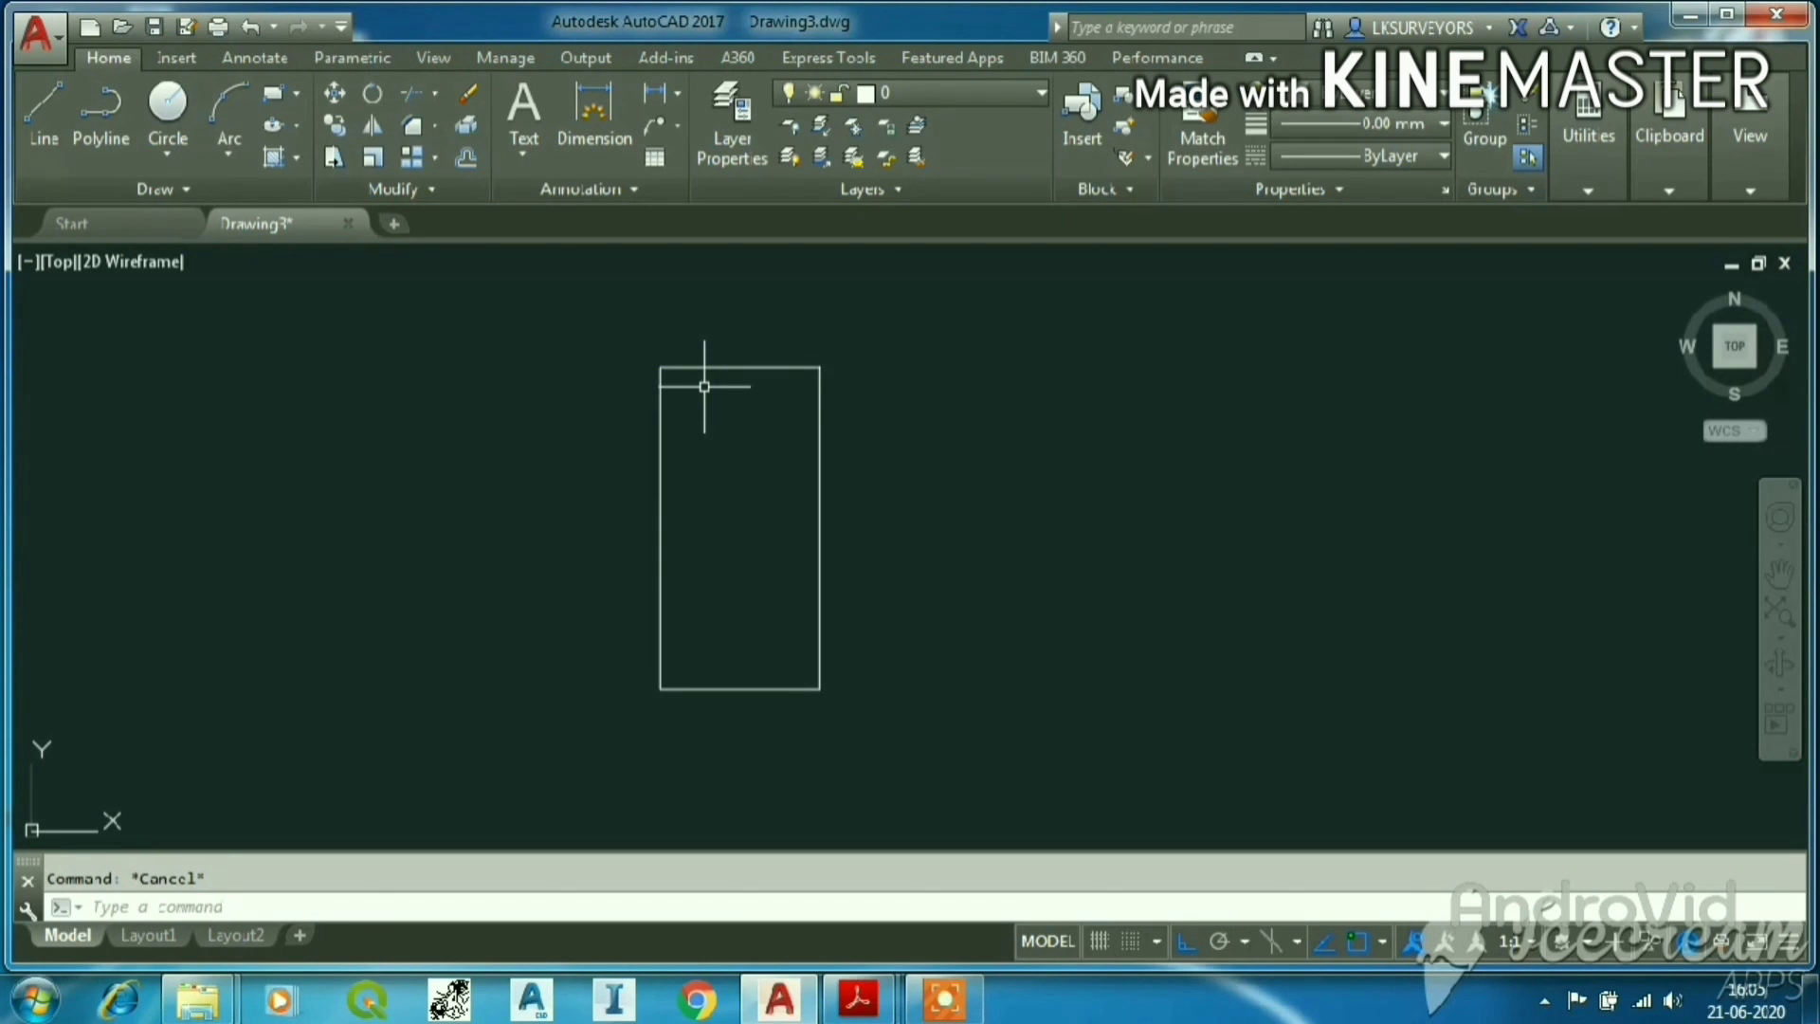
pyautogui.click(189, 63)
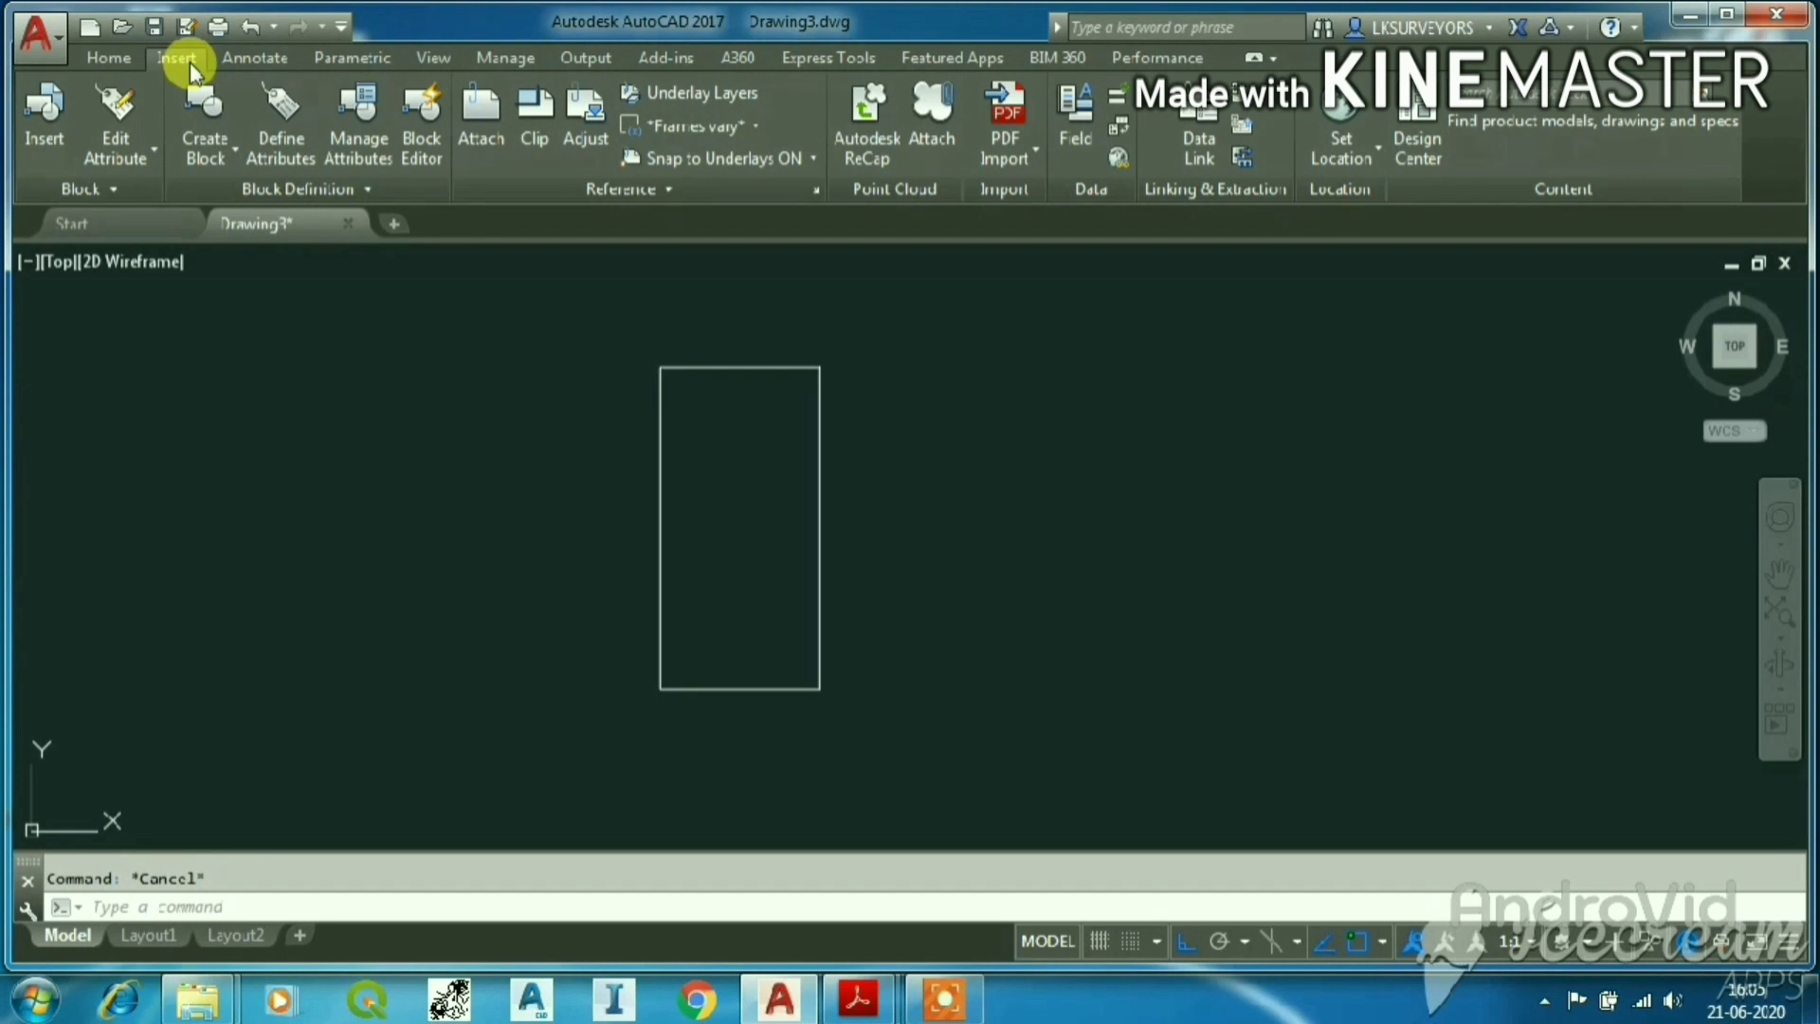
pyautogui.click(110, 55)
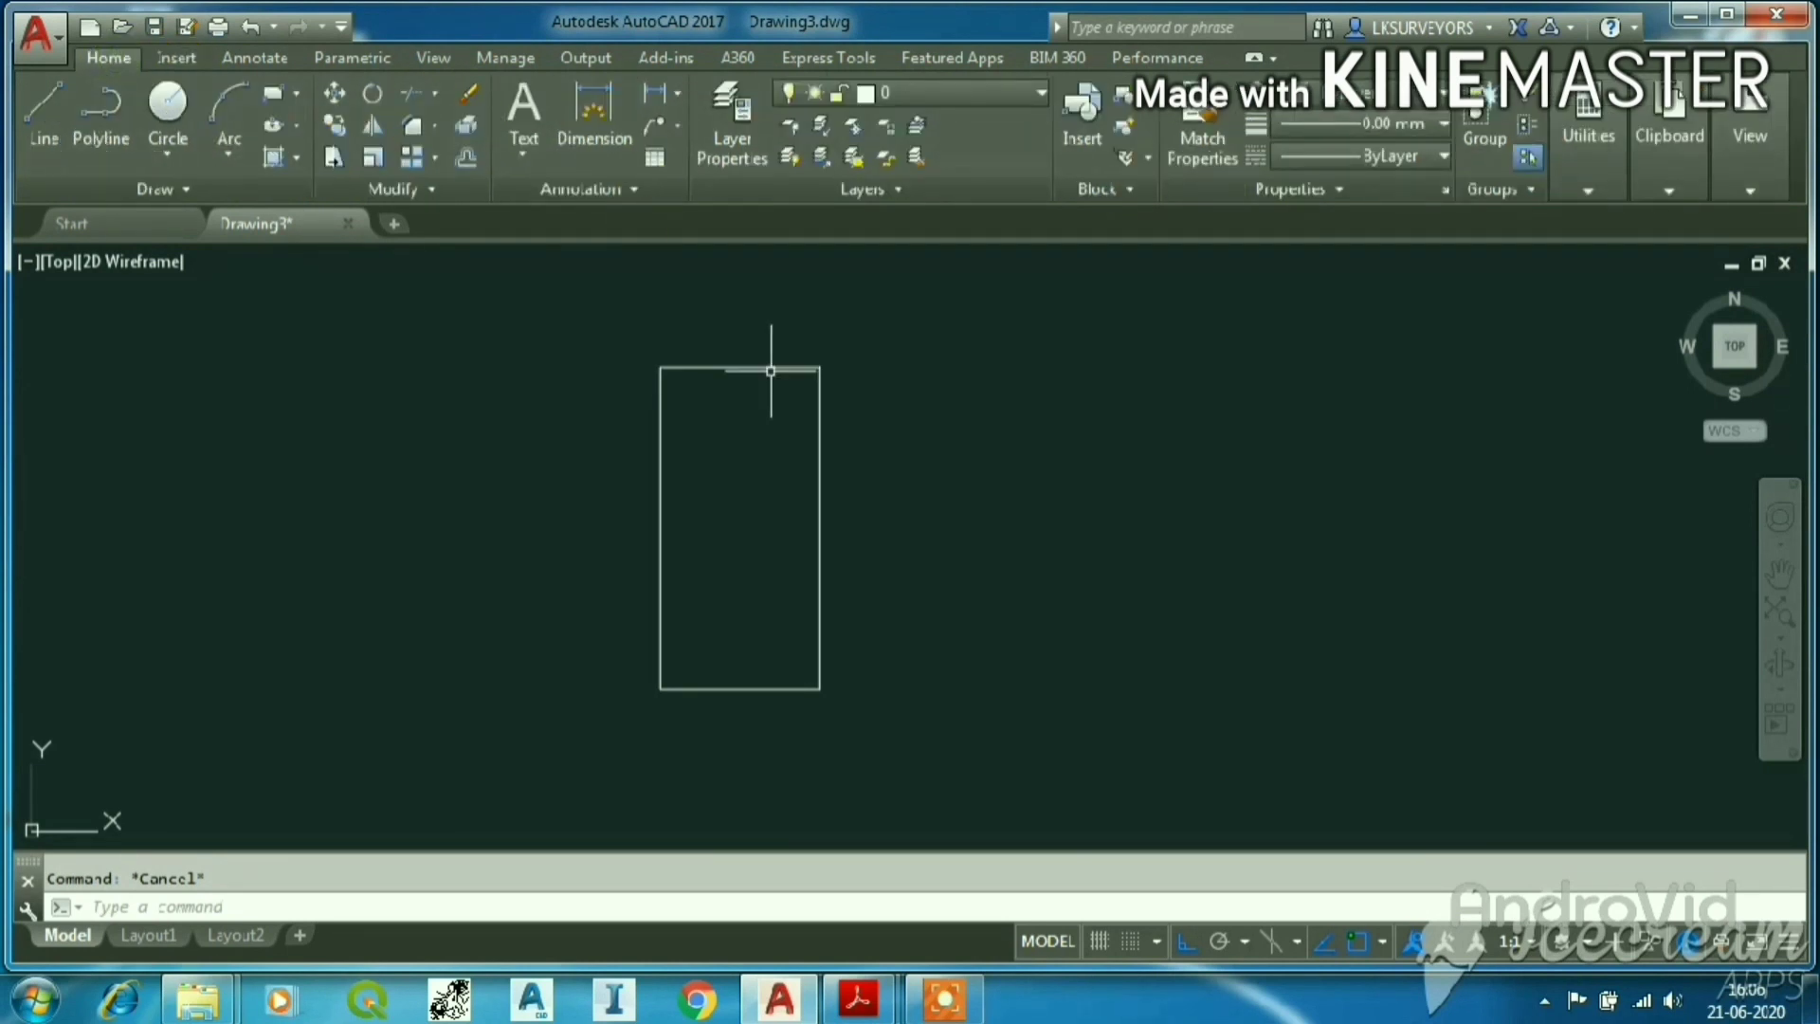
# Load the AD-Automatic Dimension Autocad LISP through the AP command.
pyautogui.write('ap')
pyautogui.press('Return')
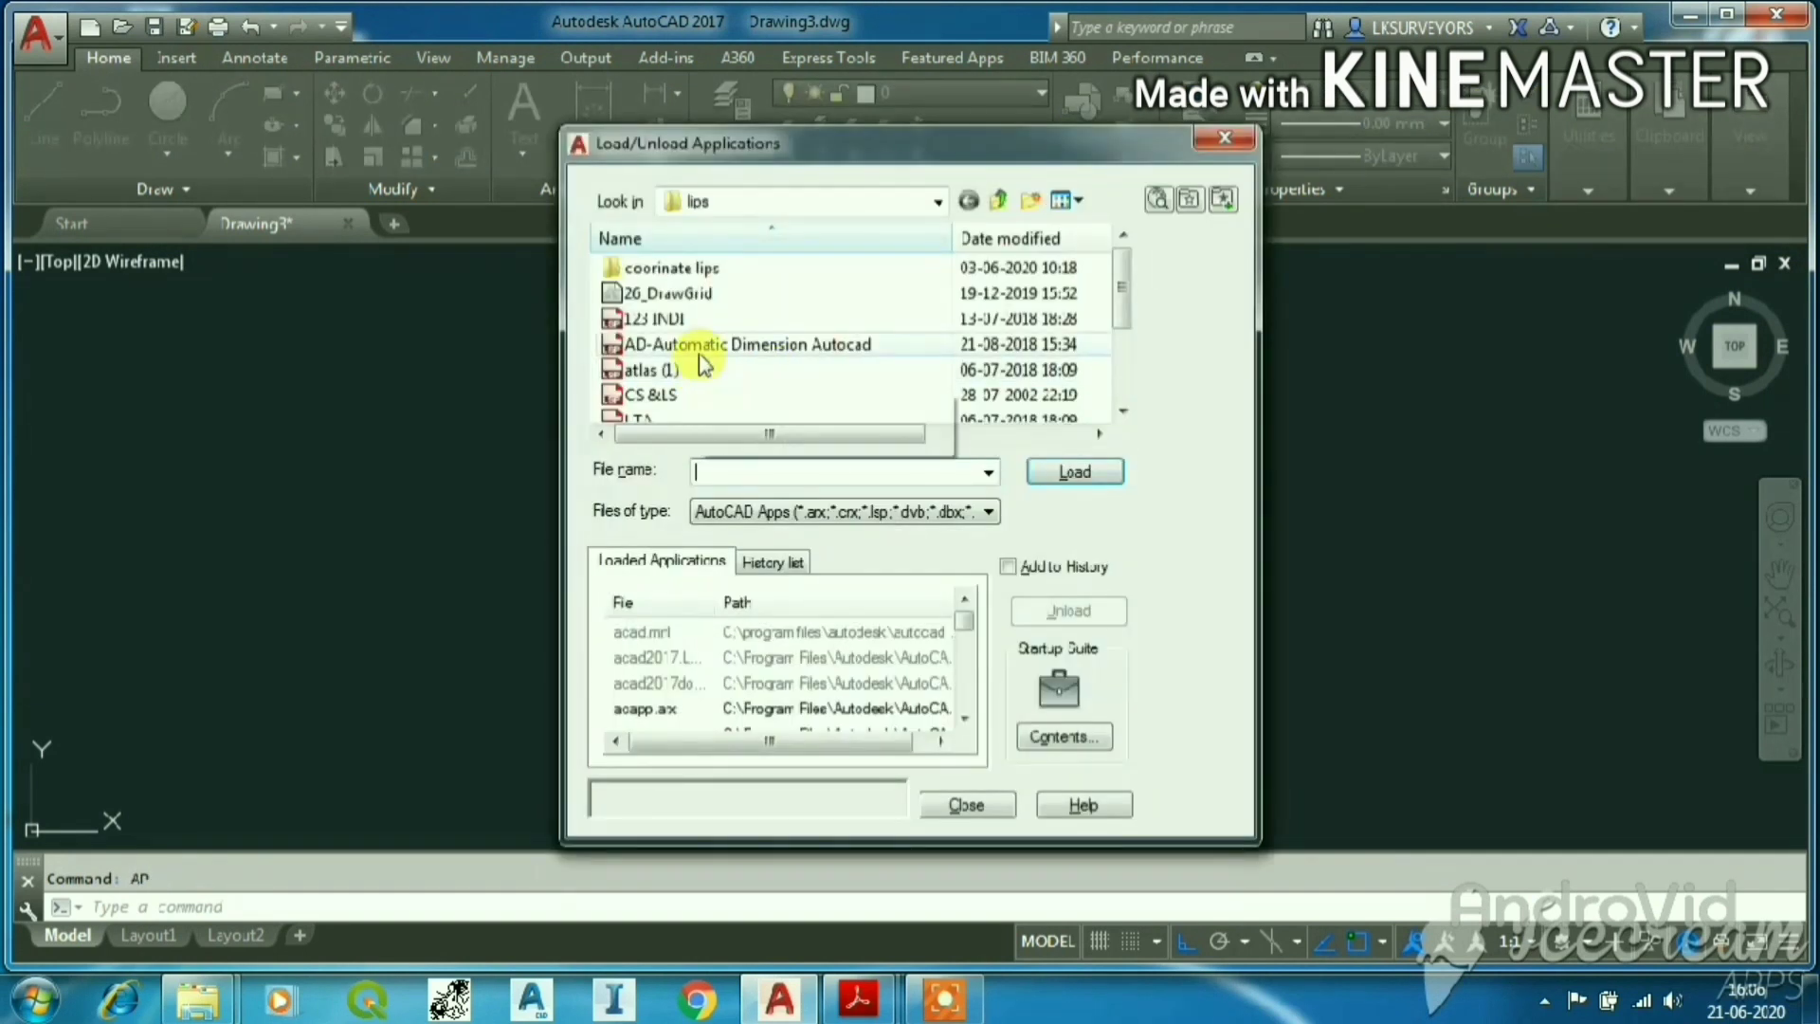
pyautogui.click(706, 345)
pyautogui.click(1066, 471)
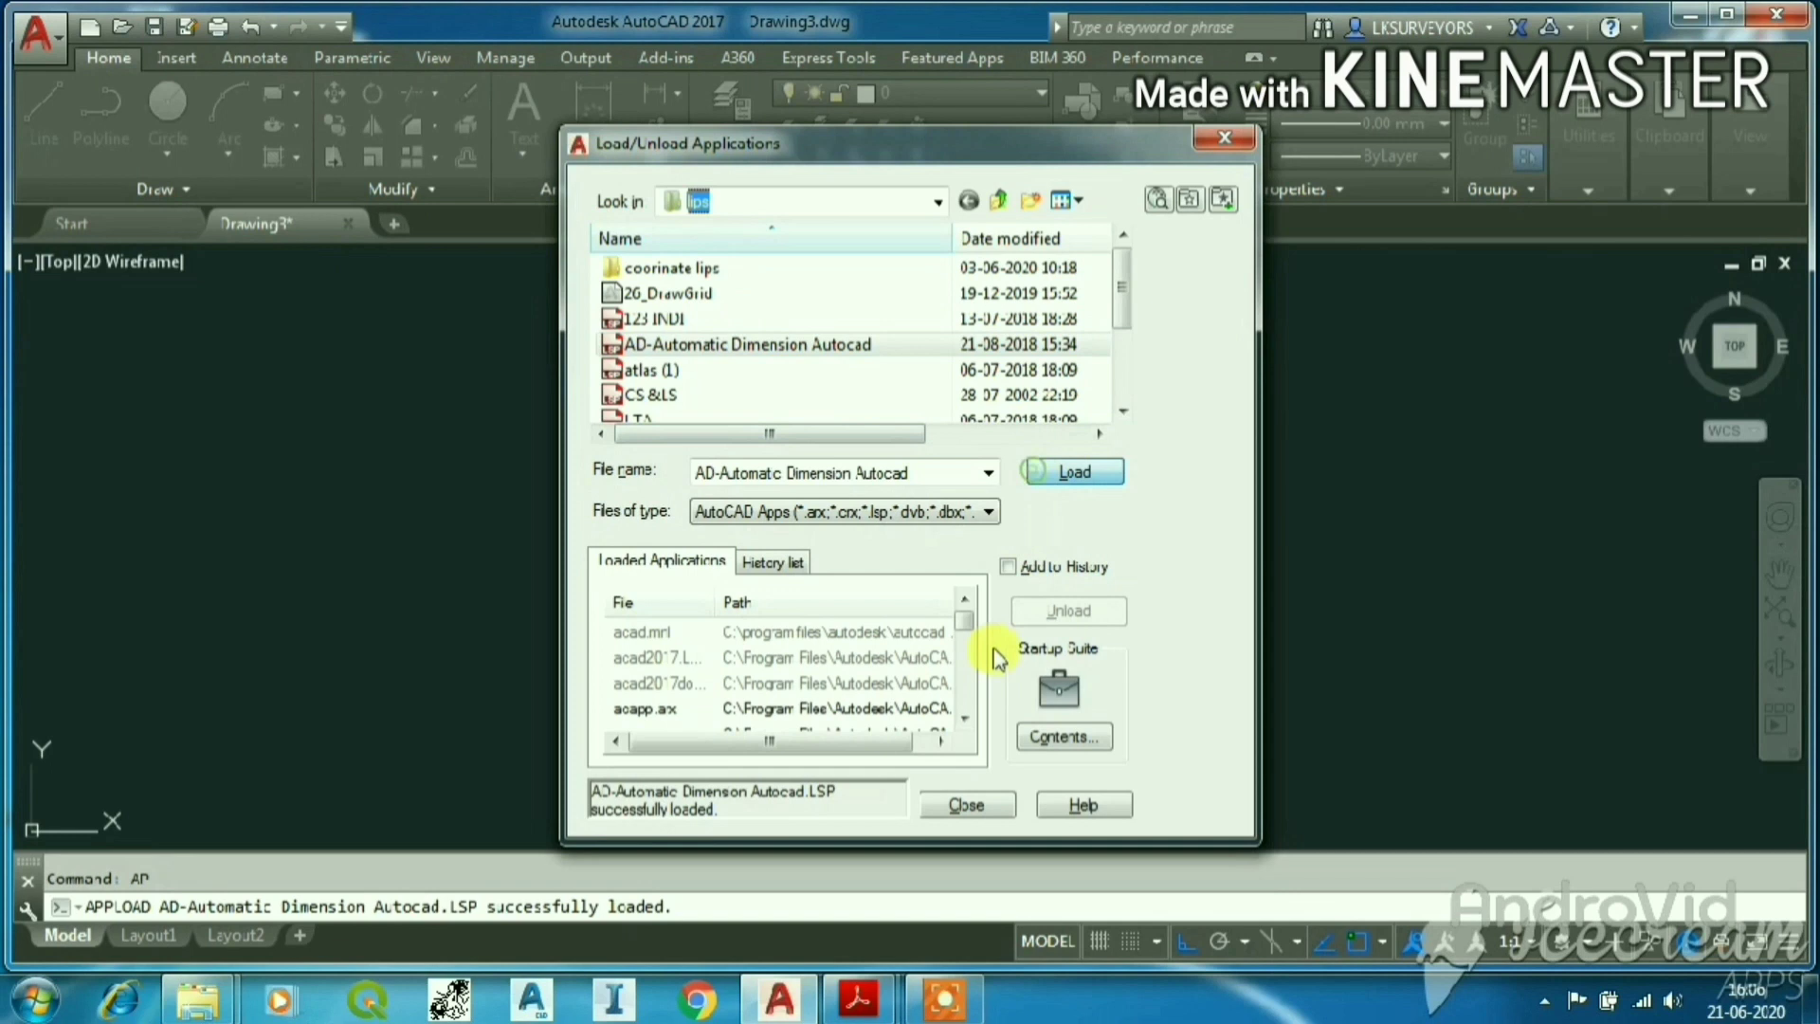
pyautogui.click(948, 807)
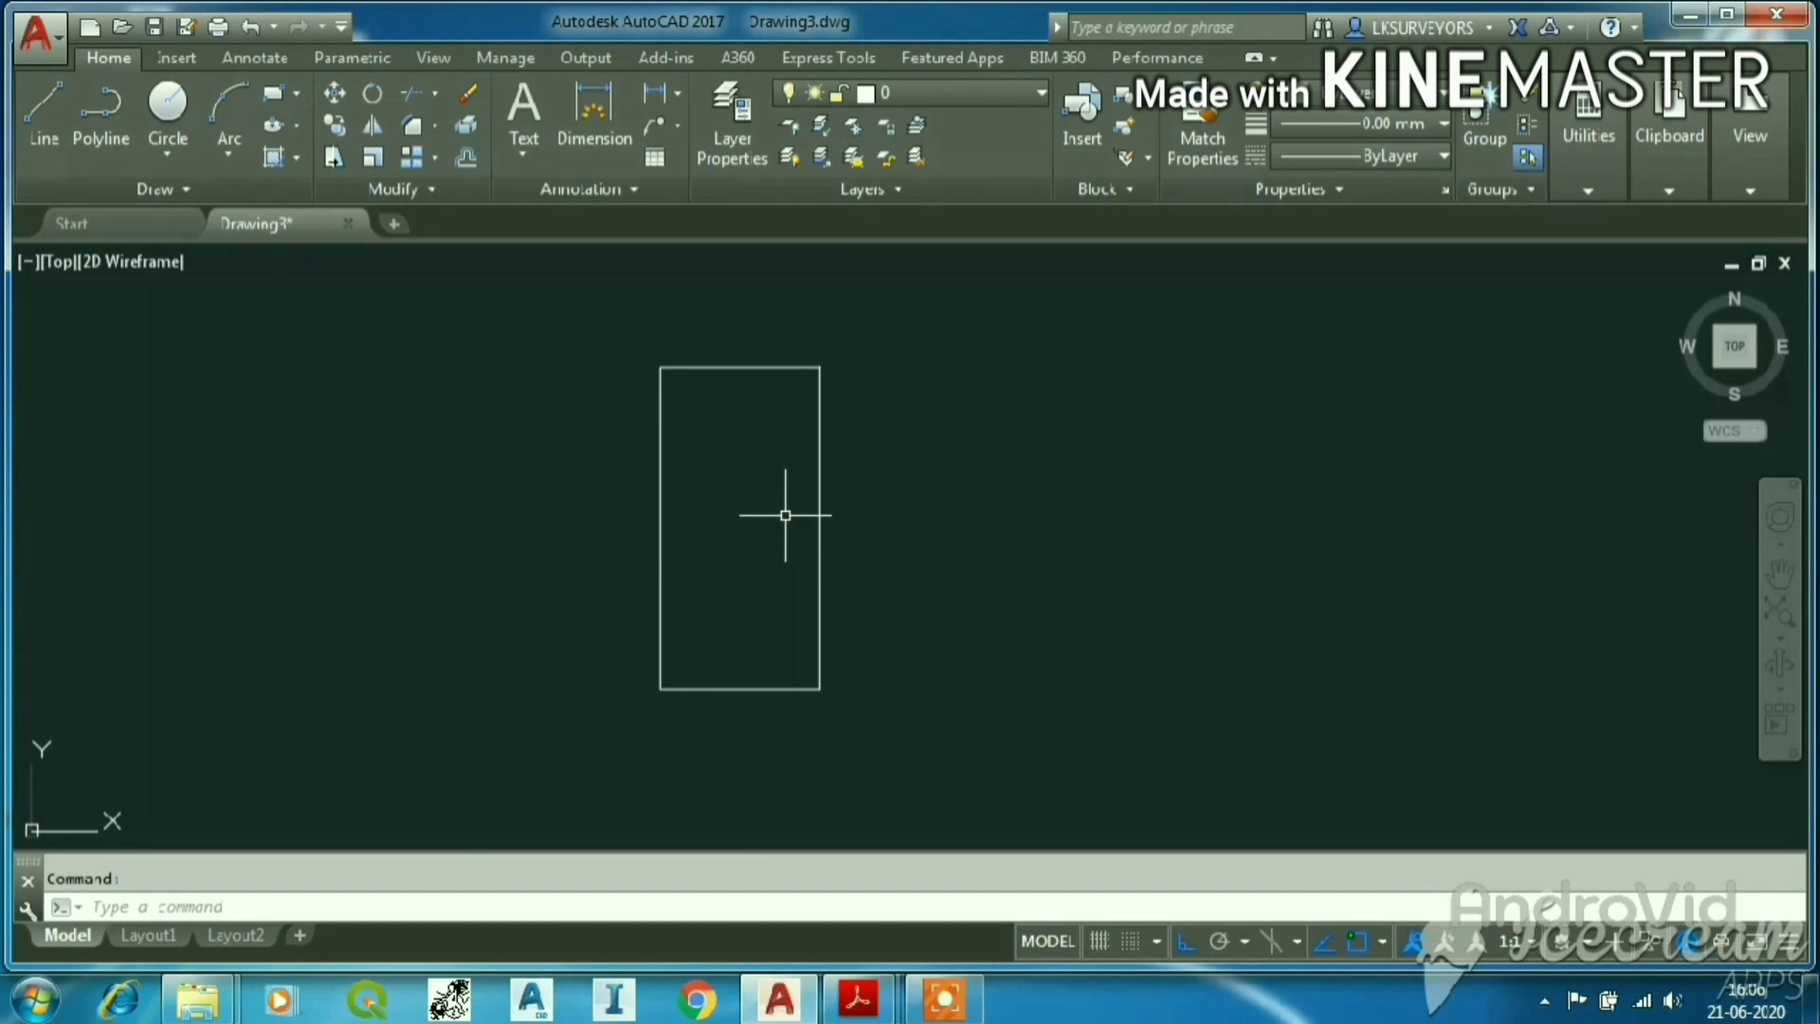
# Run AD on the rectangle to add its 10 and 20 side dimensions.
pyautogui.write('AD')
pyautogui.press('Return')
pyautogui.press('Return')
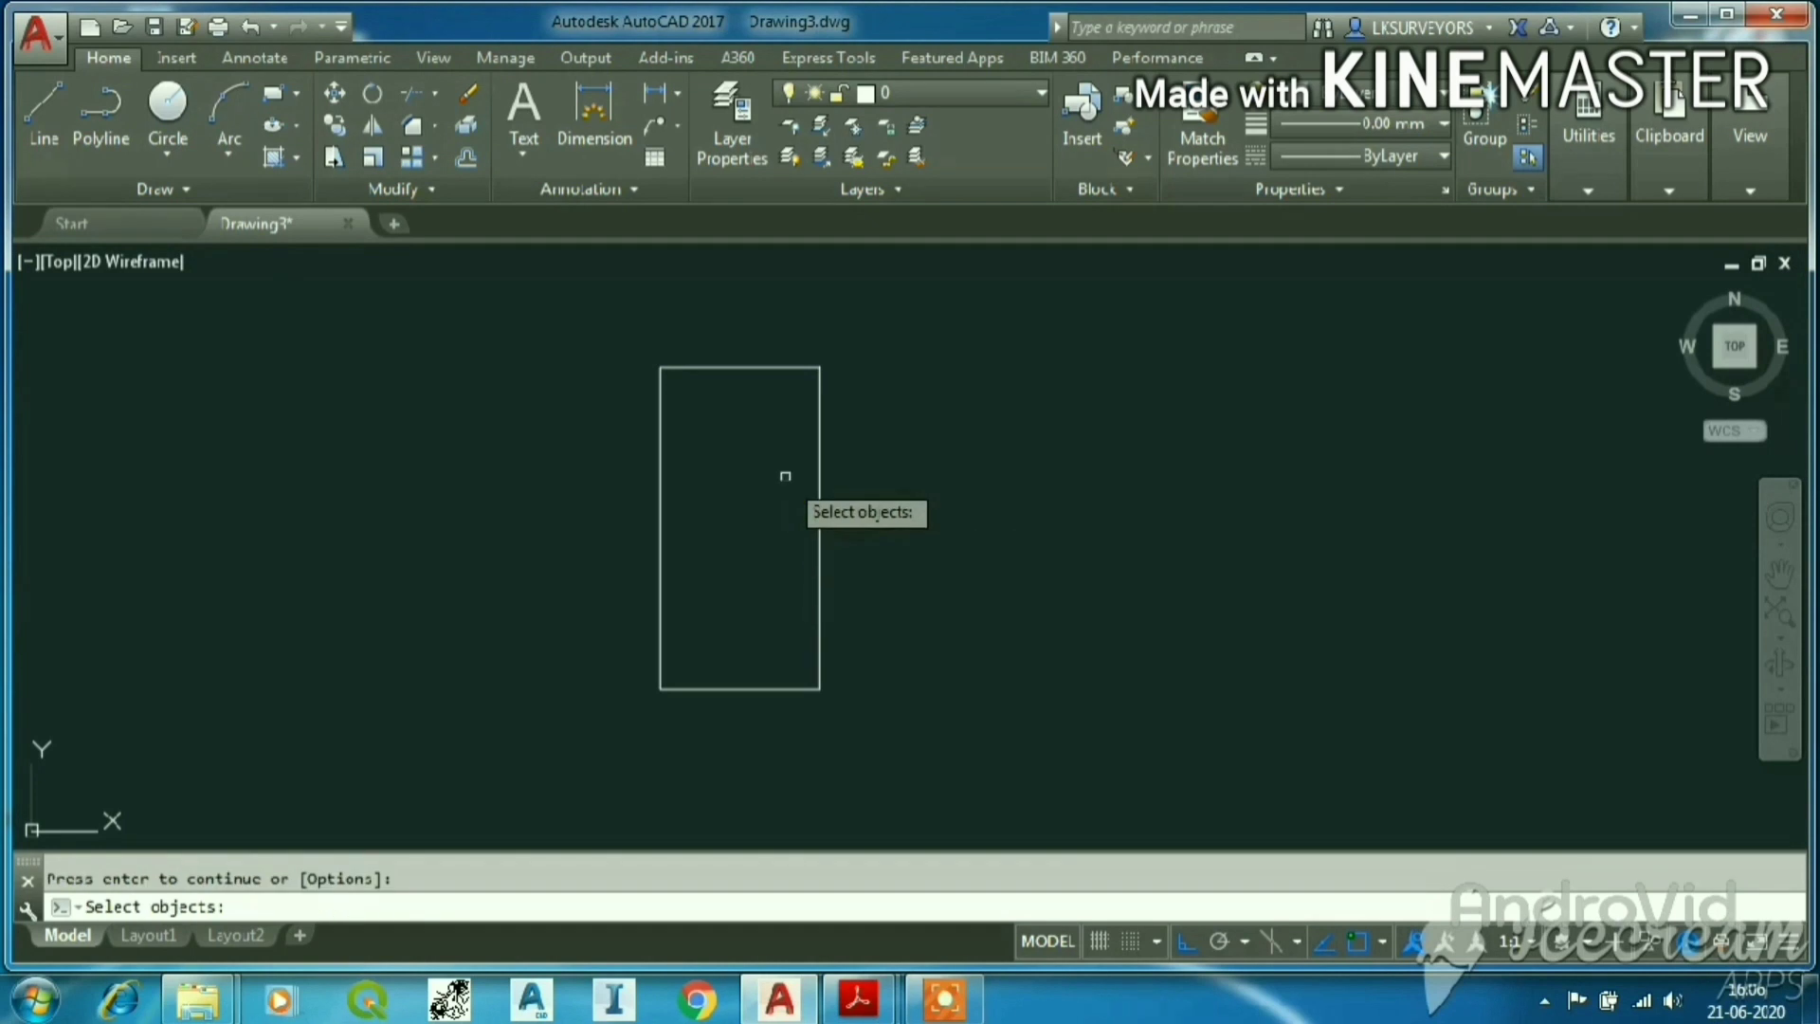
pyautogui.scroll(2, 725, 341)
pyautogui.click(732, 383)
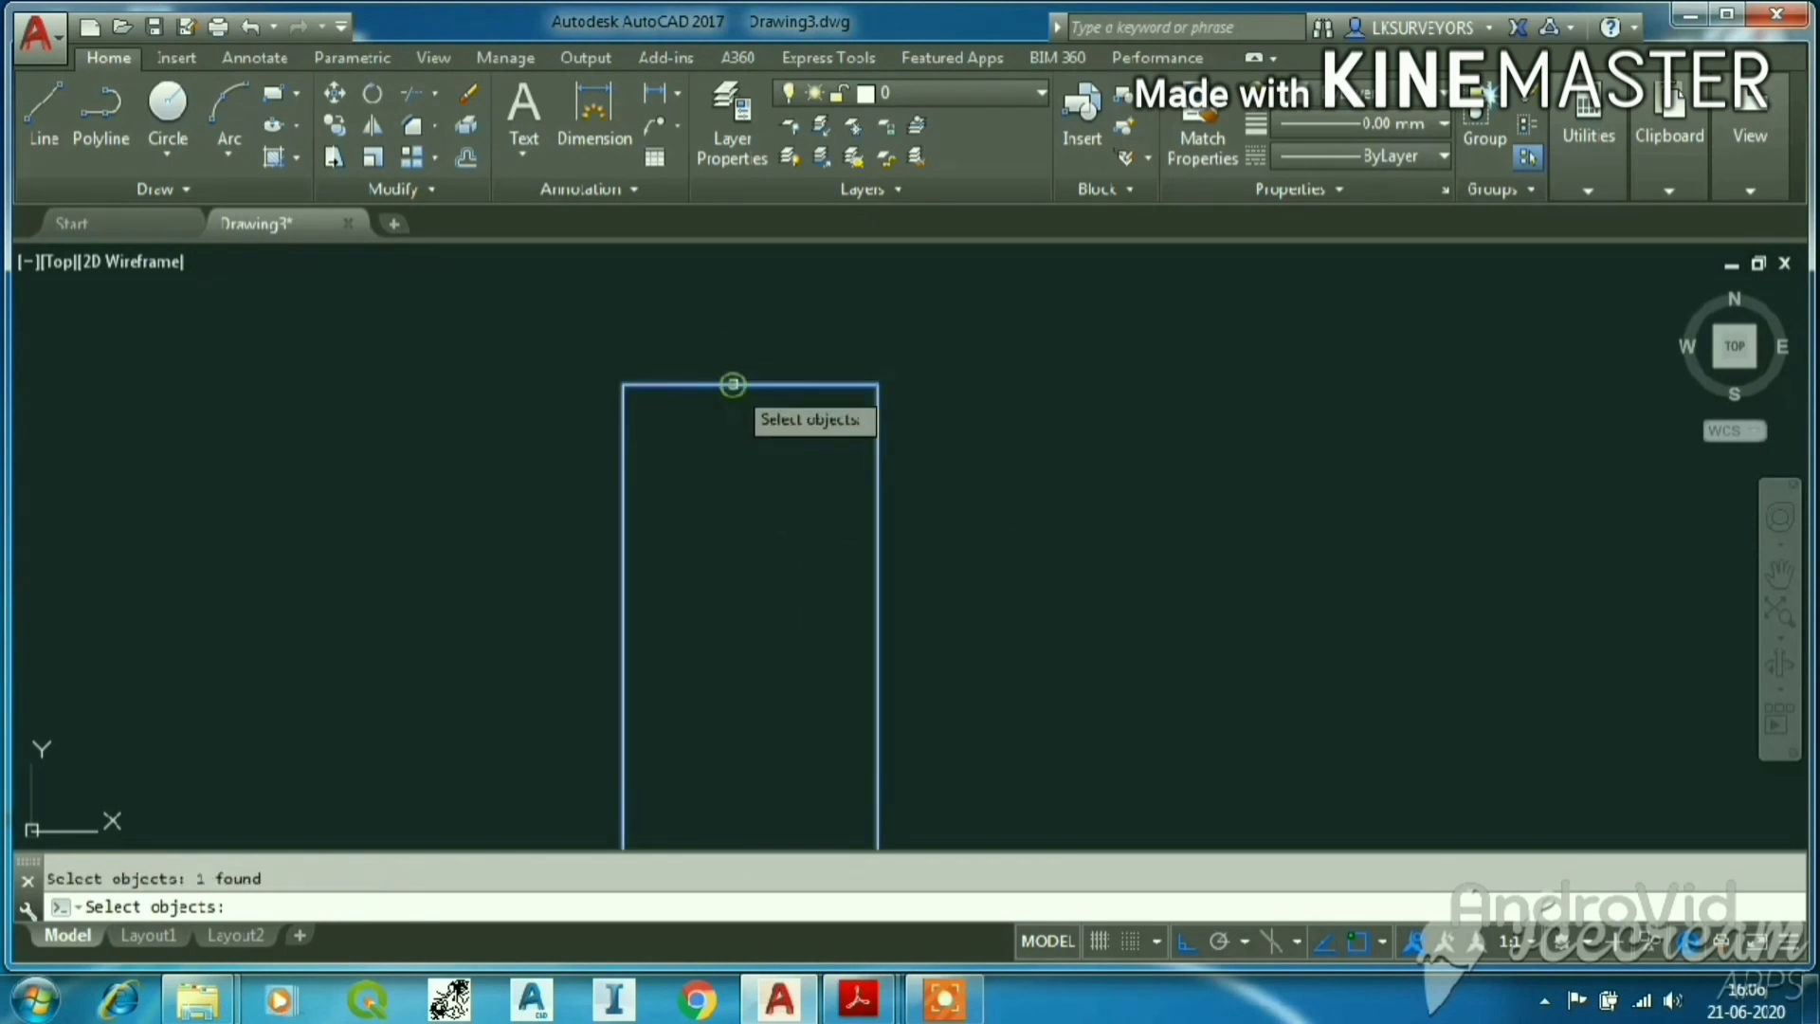
pyautogui.press('Return')
pyautogui.scroll(2, 770, 384)
pyautogui.scroll(-5, 771, 384)
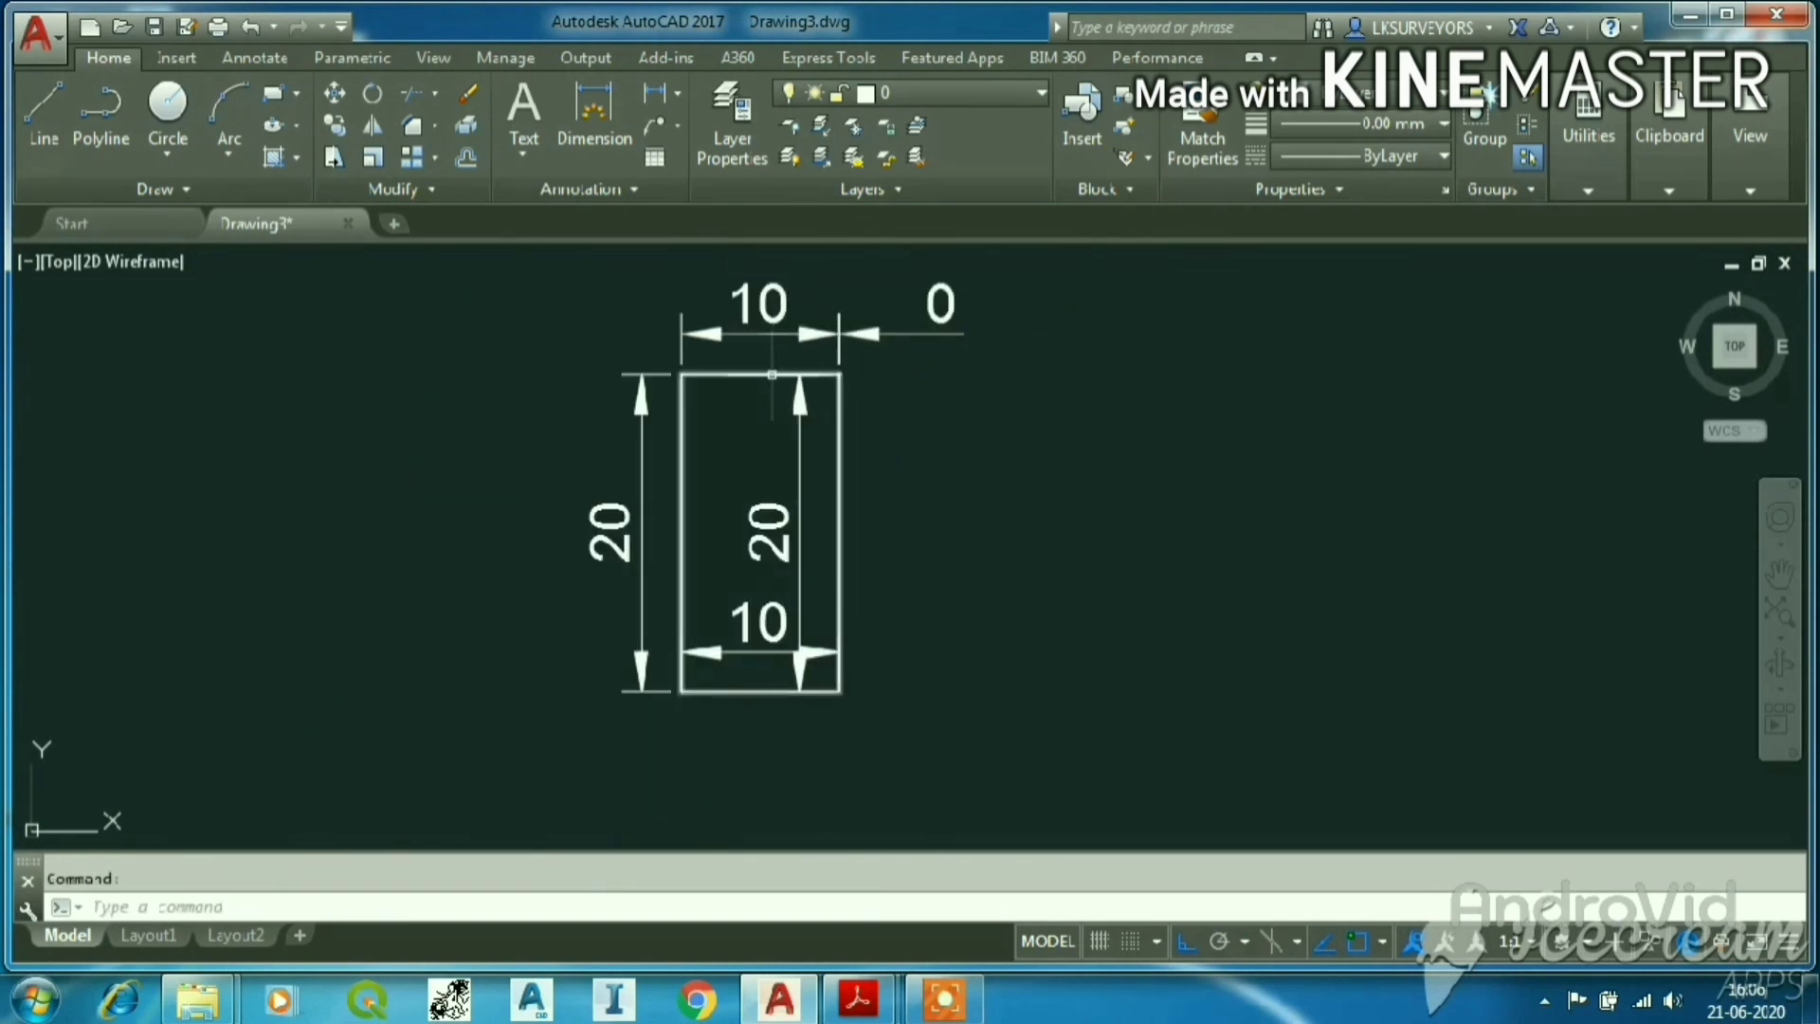
pyautogui.scroll(1, 780, 470)
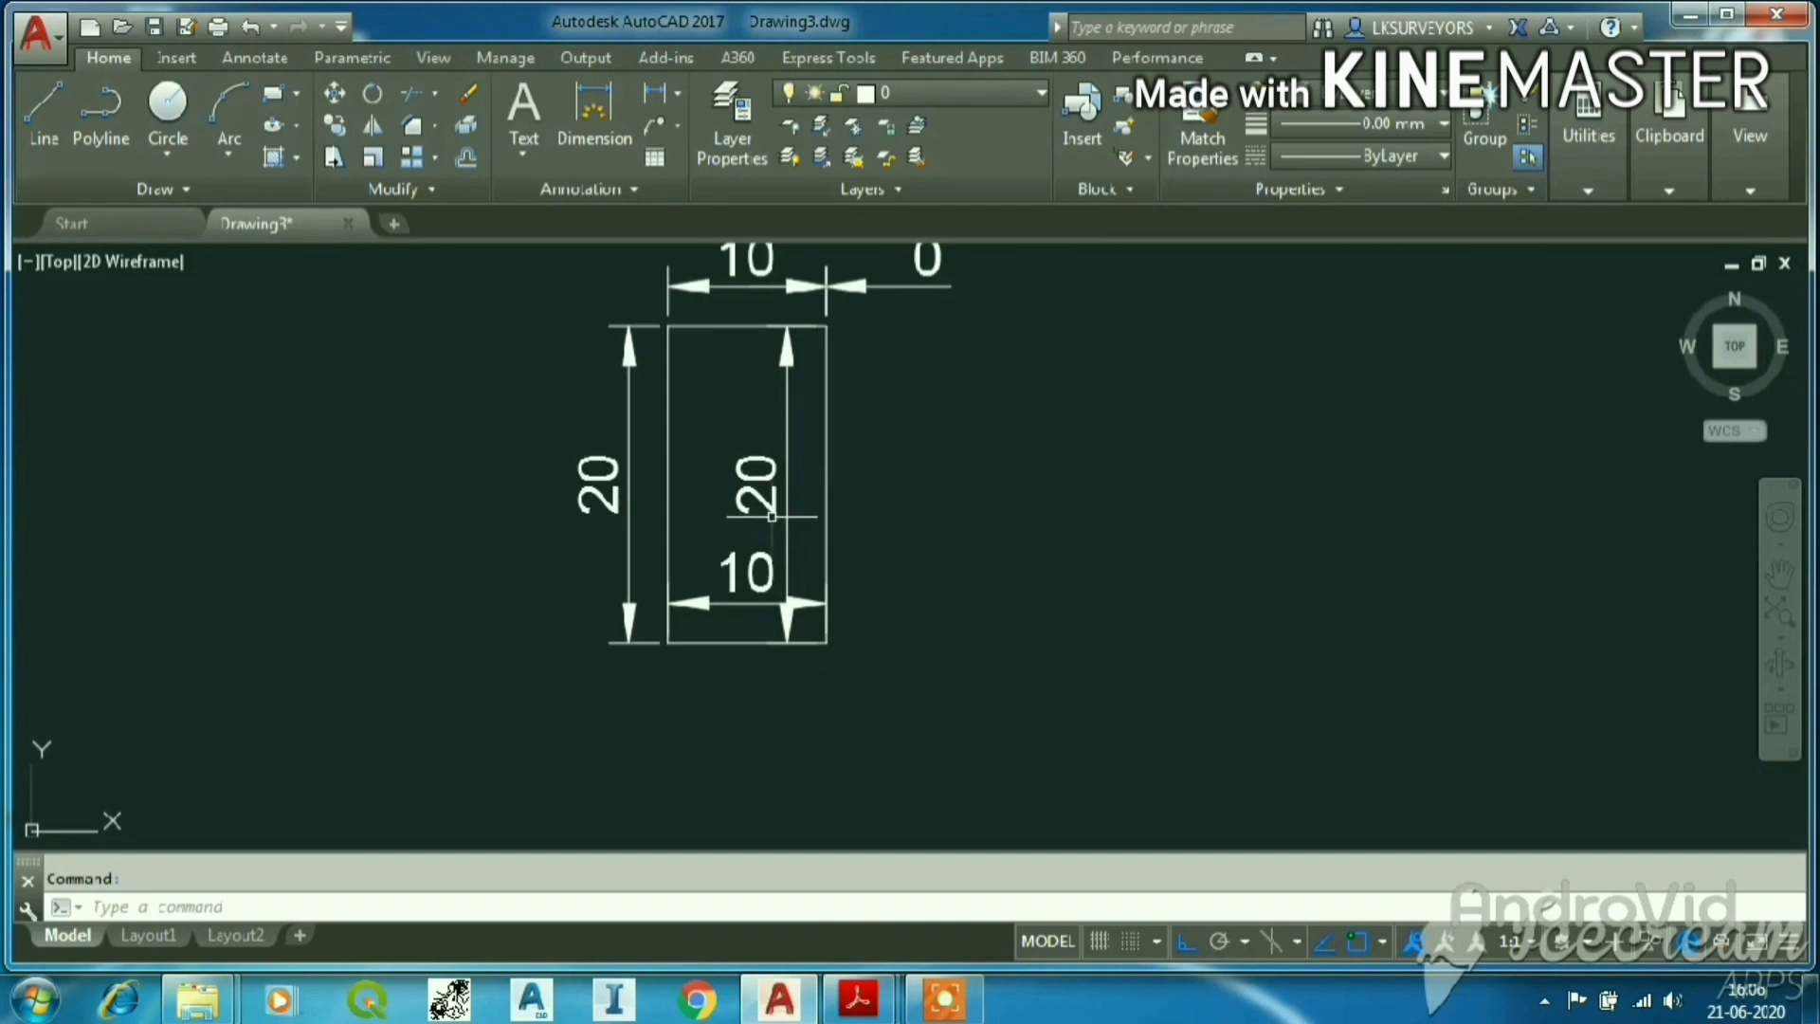
pyautogui.moveTo(791, 327); pyautogui.dragTo(779, 436, button='middle')
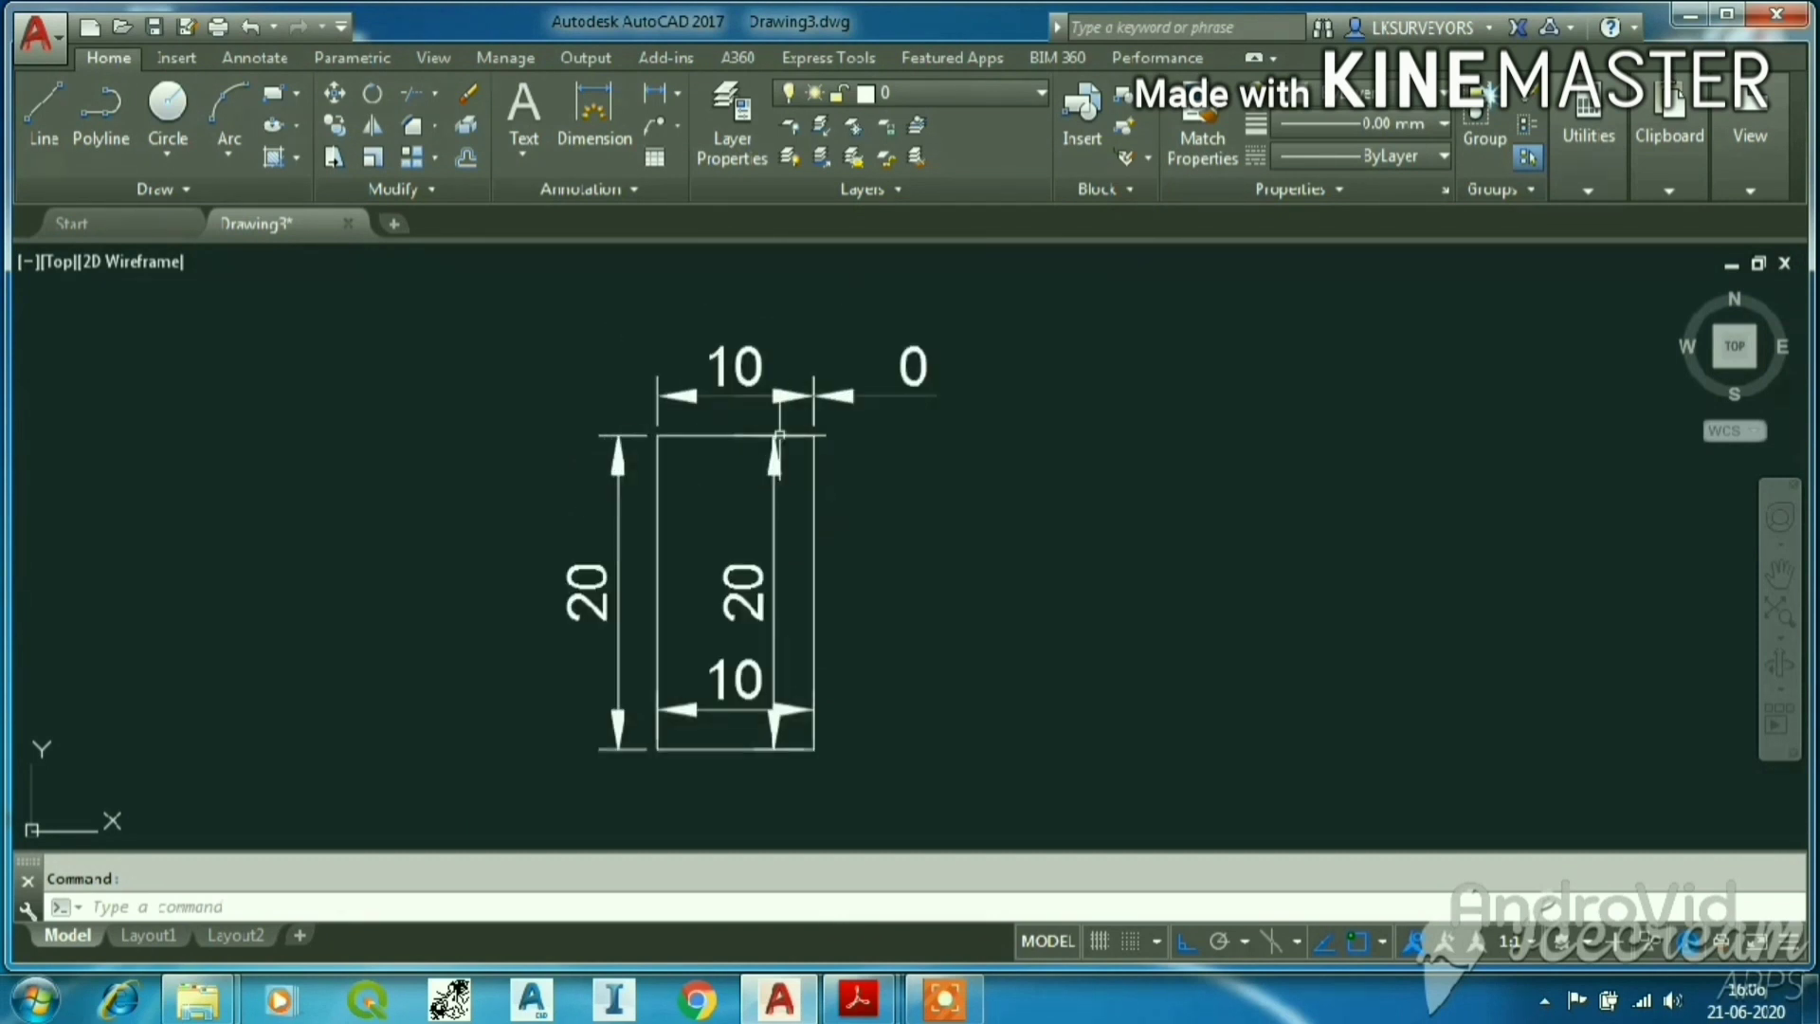
# Set Layout1's page setup to plot with DWG To PDF.pc3 at 1:100 scale.
pyautogui.click(165, 938)
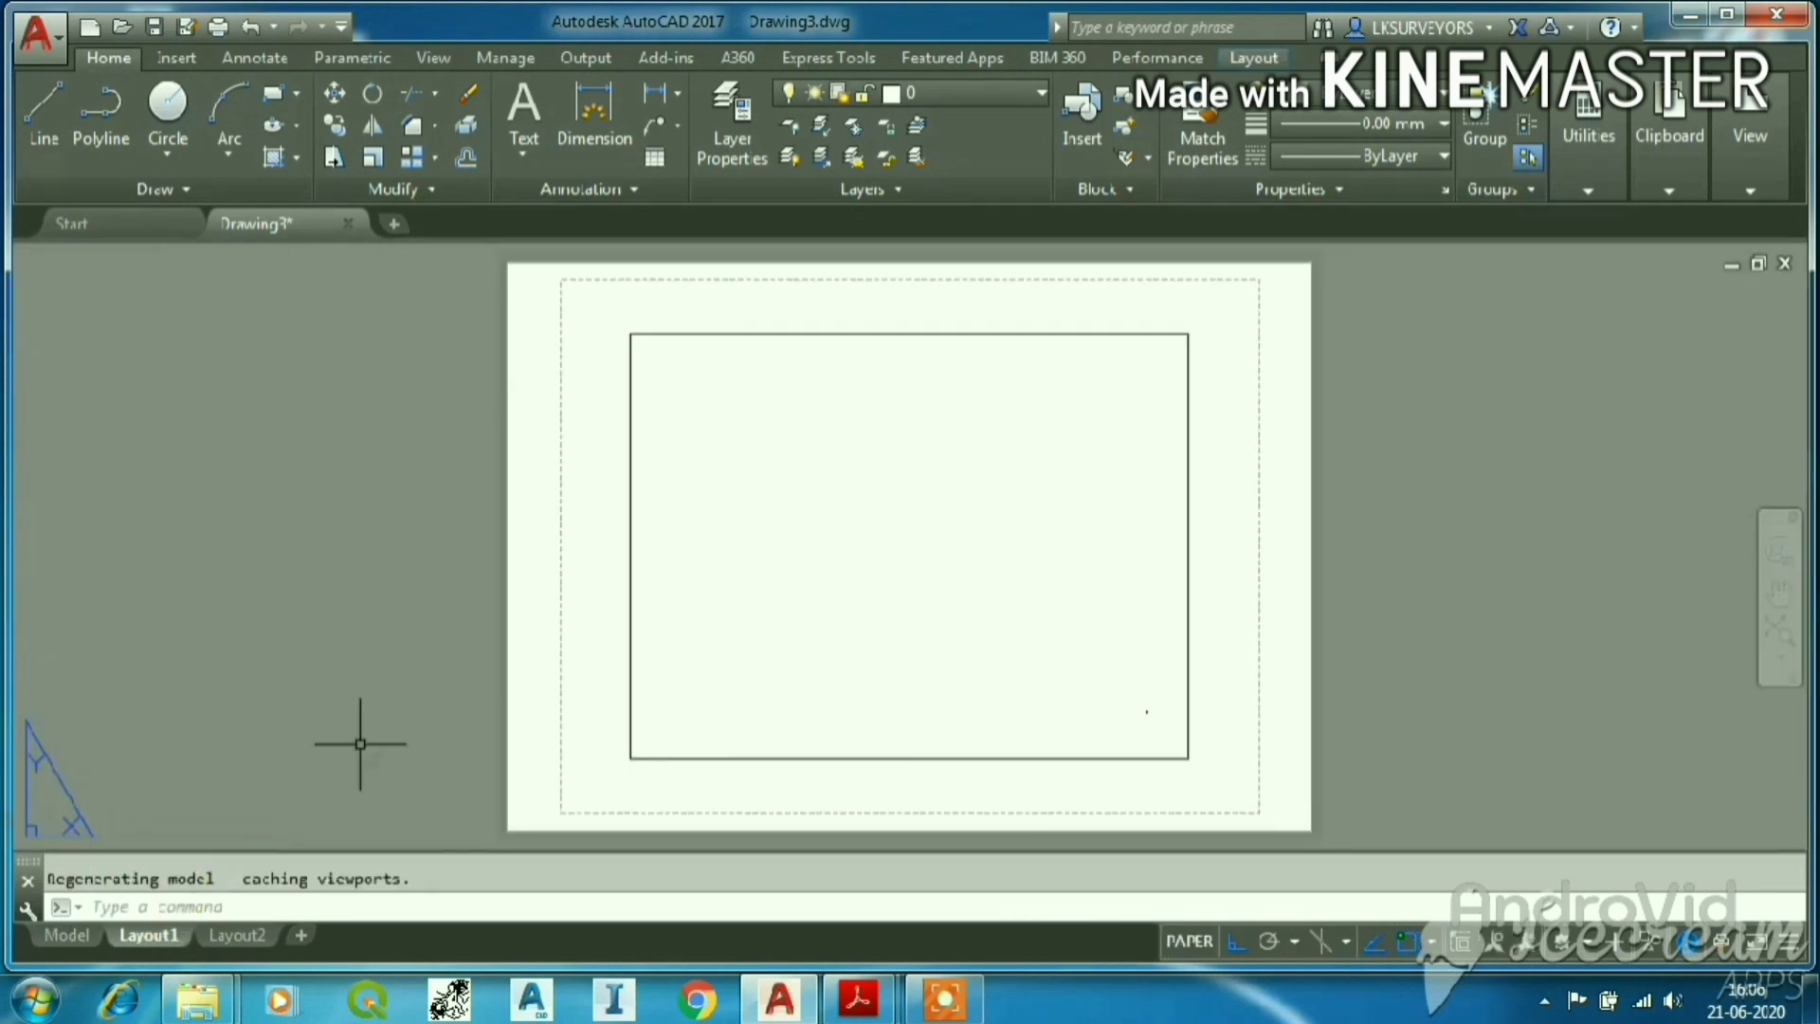
pyautogui.rightClick(167, 948)
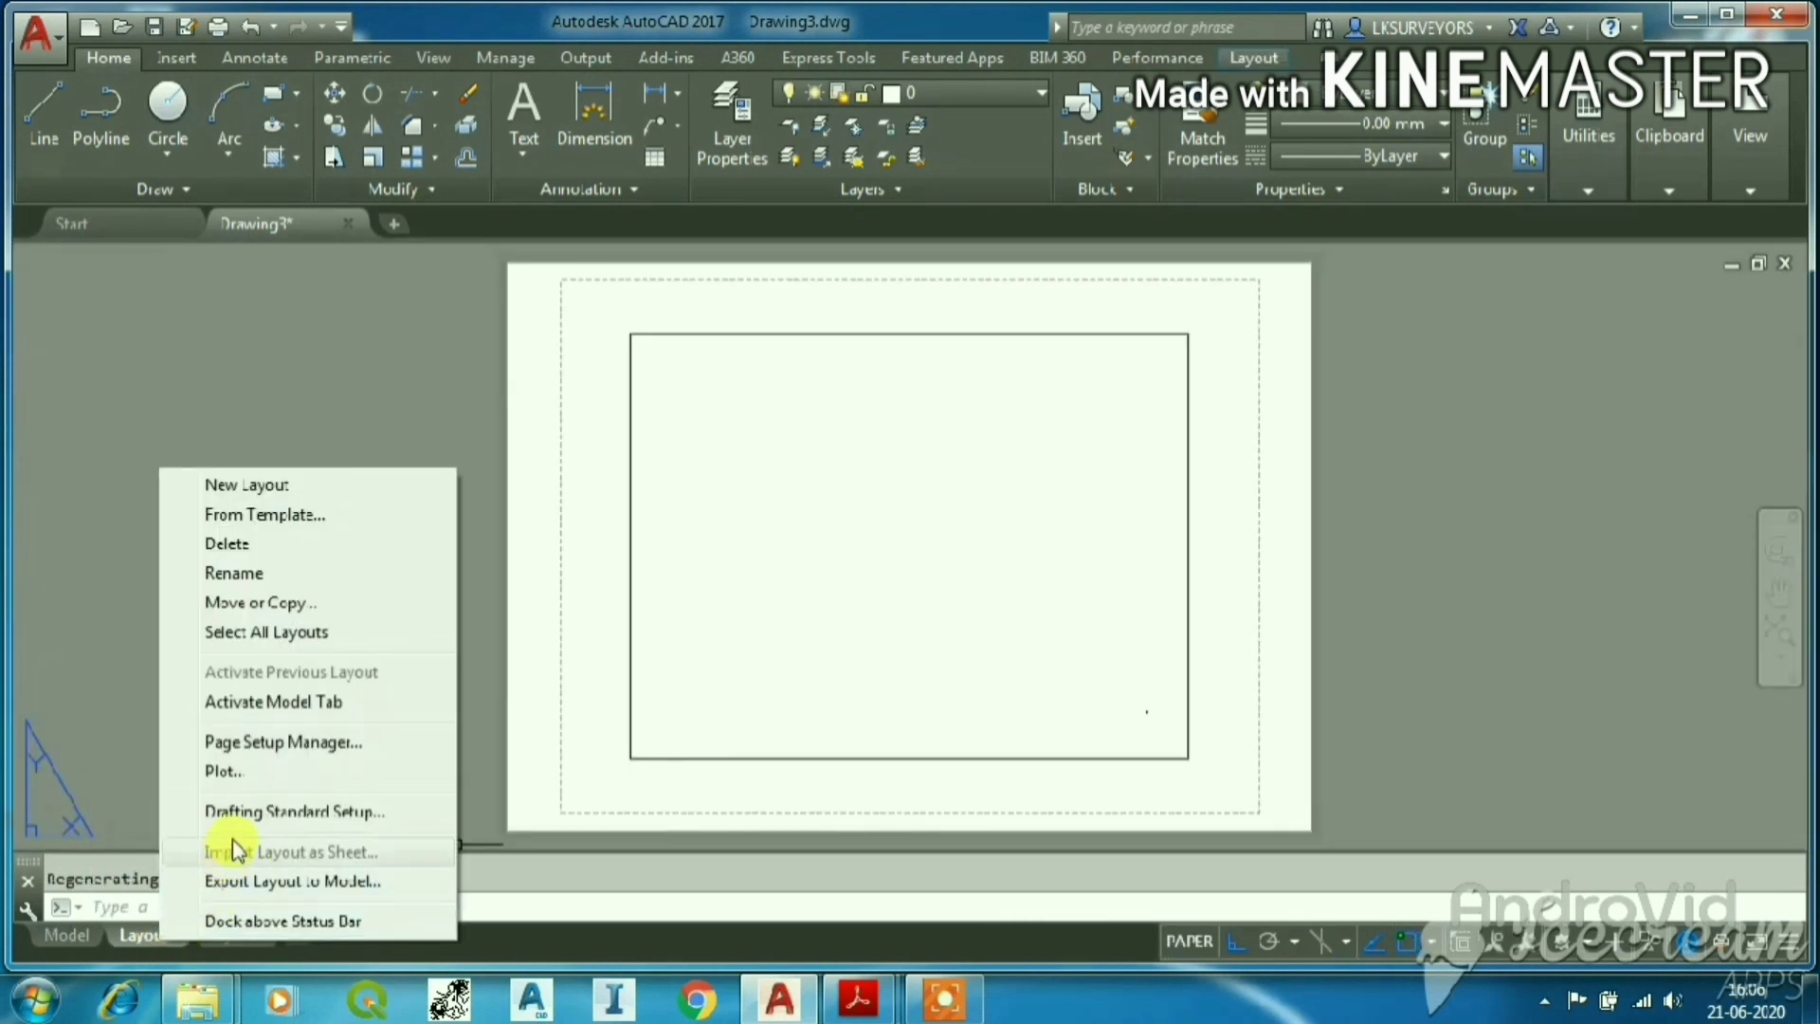
pyautogui.click(268, 746)
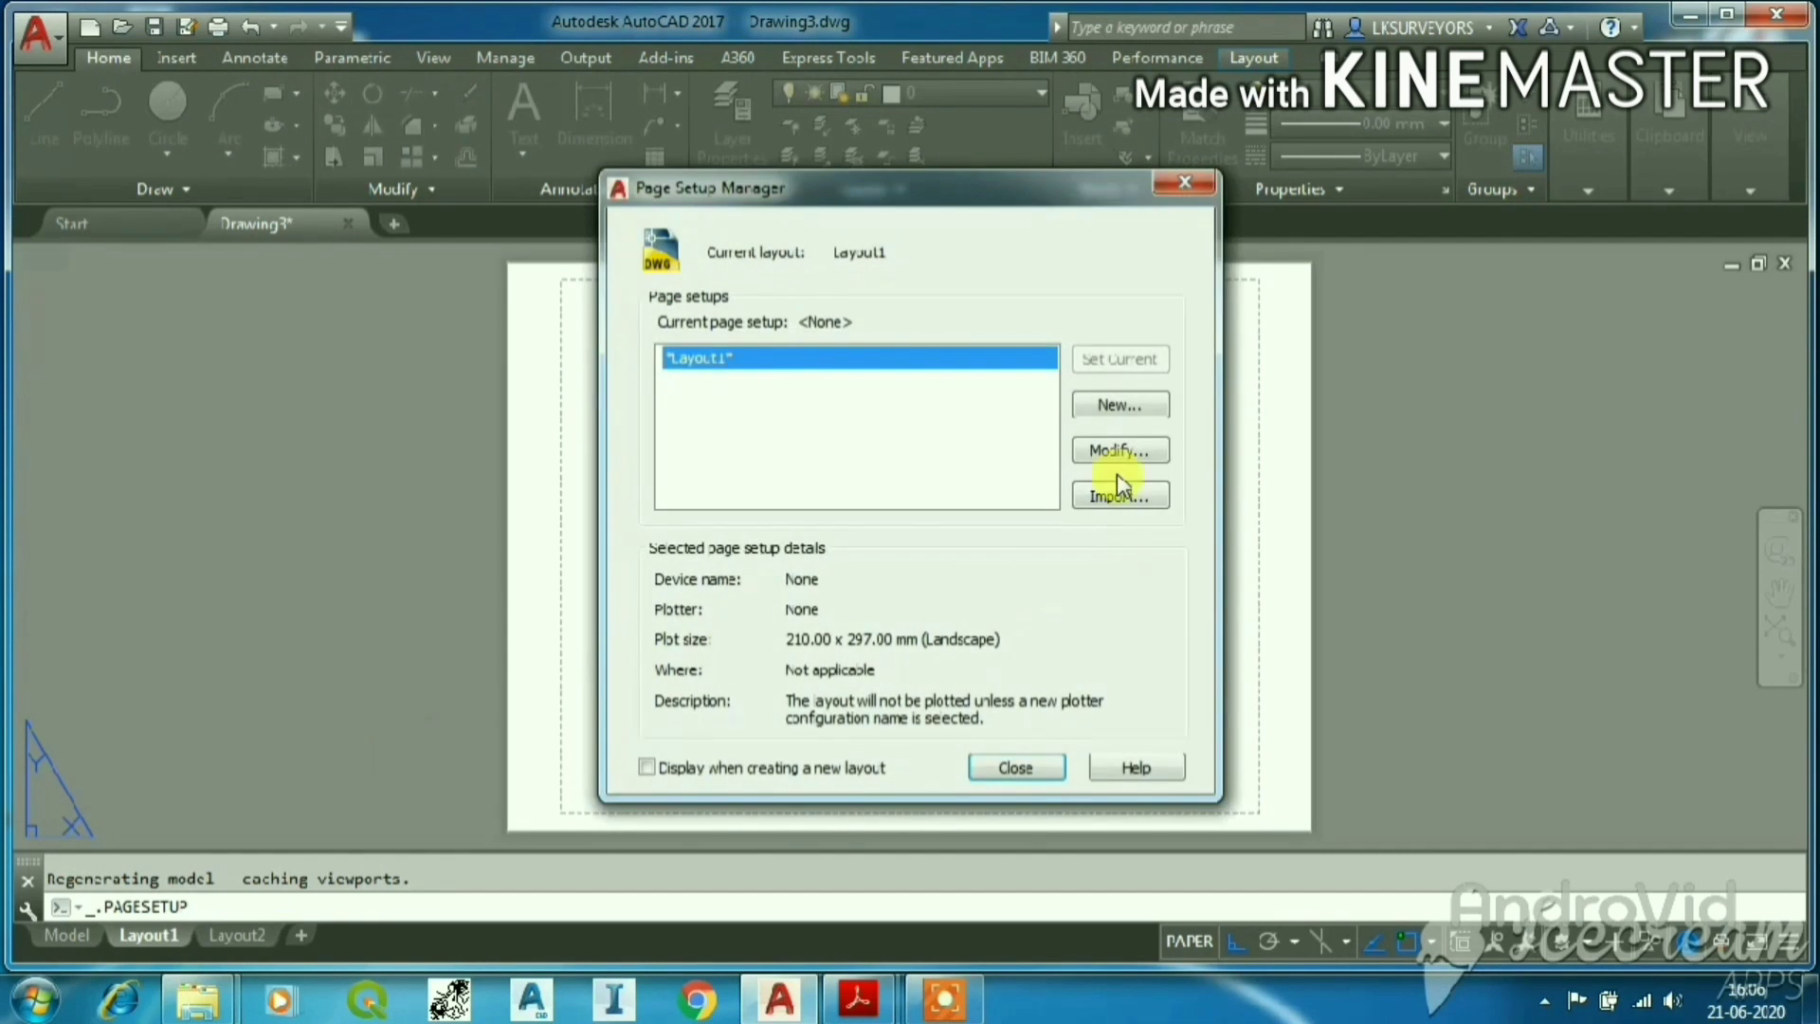
pyautogui.click(1127, 449)
pyautogui.click(703, 300)
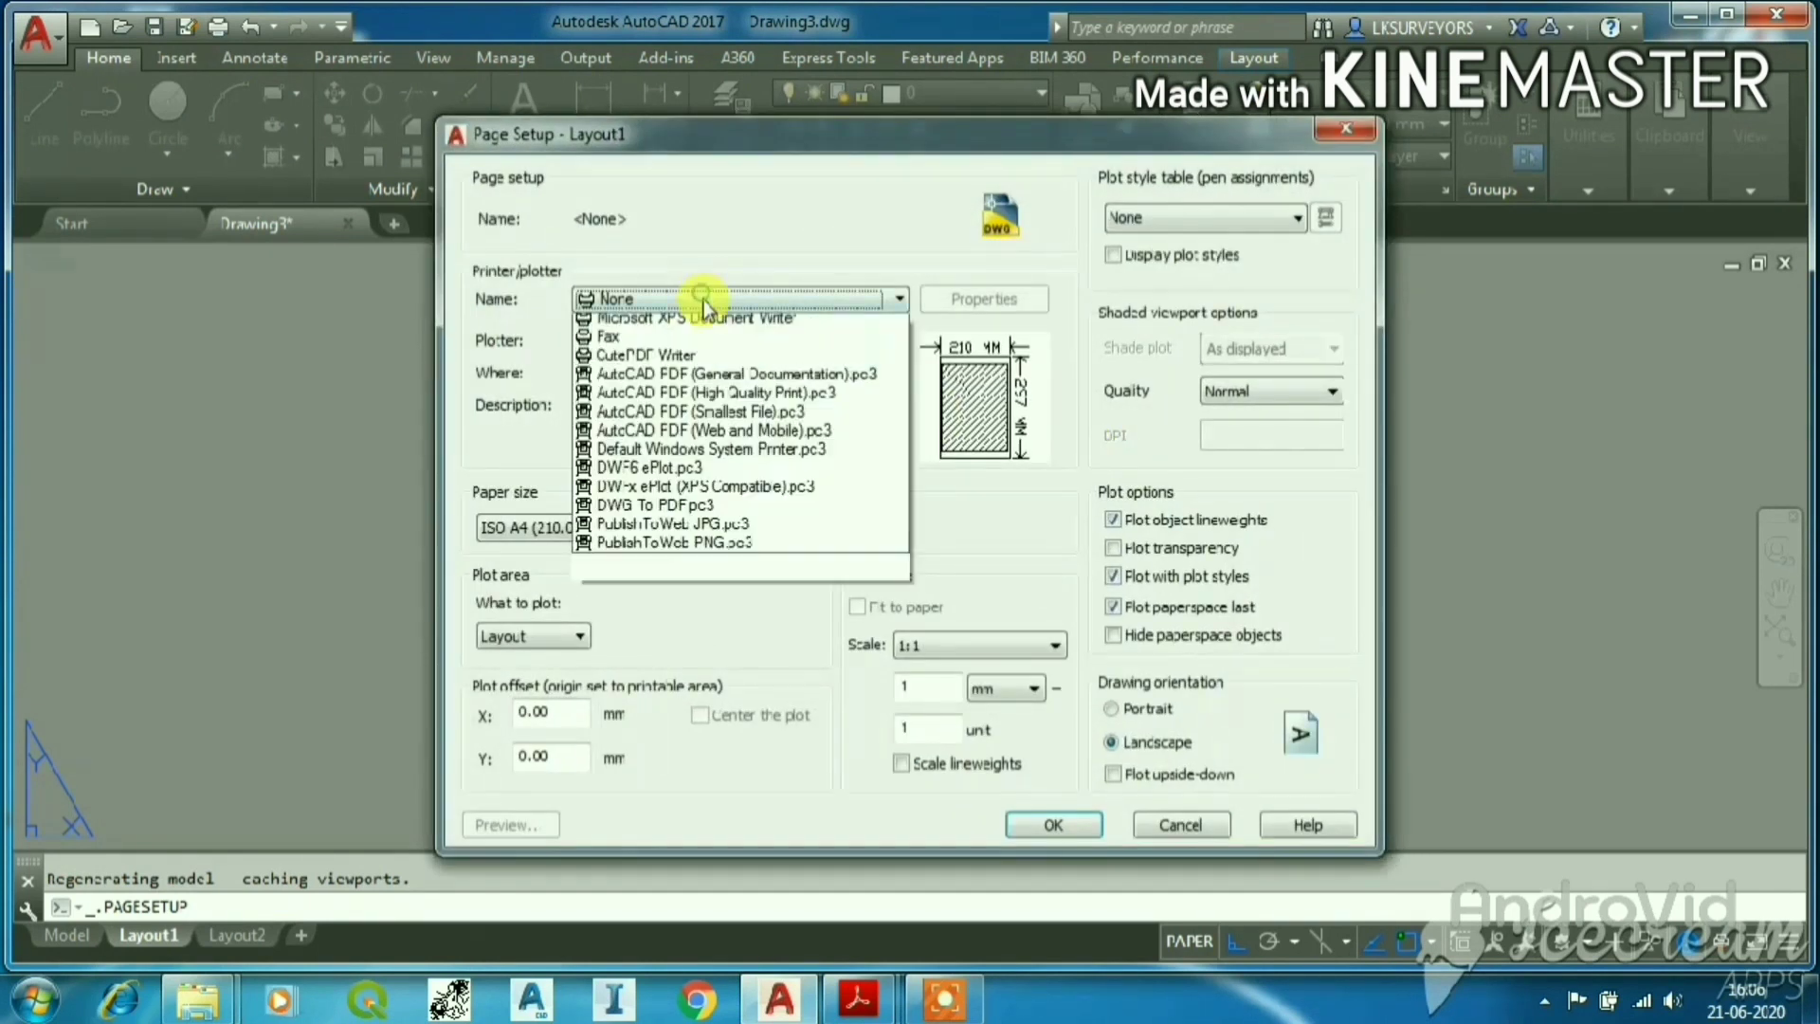
pyautogui.click(671, 549)
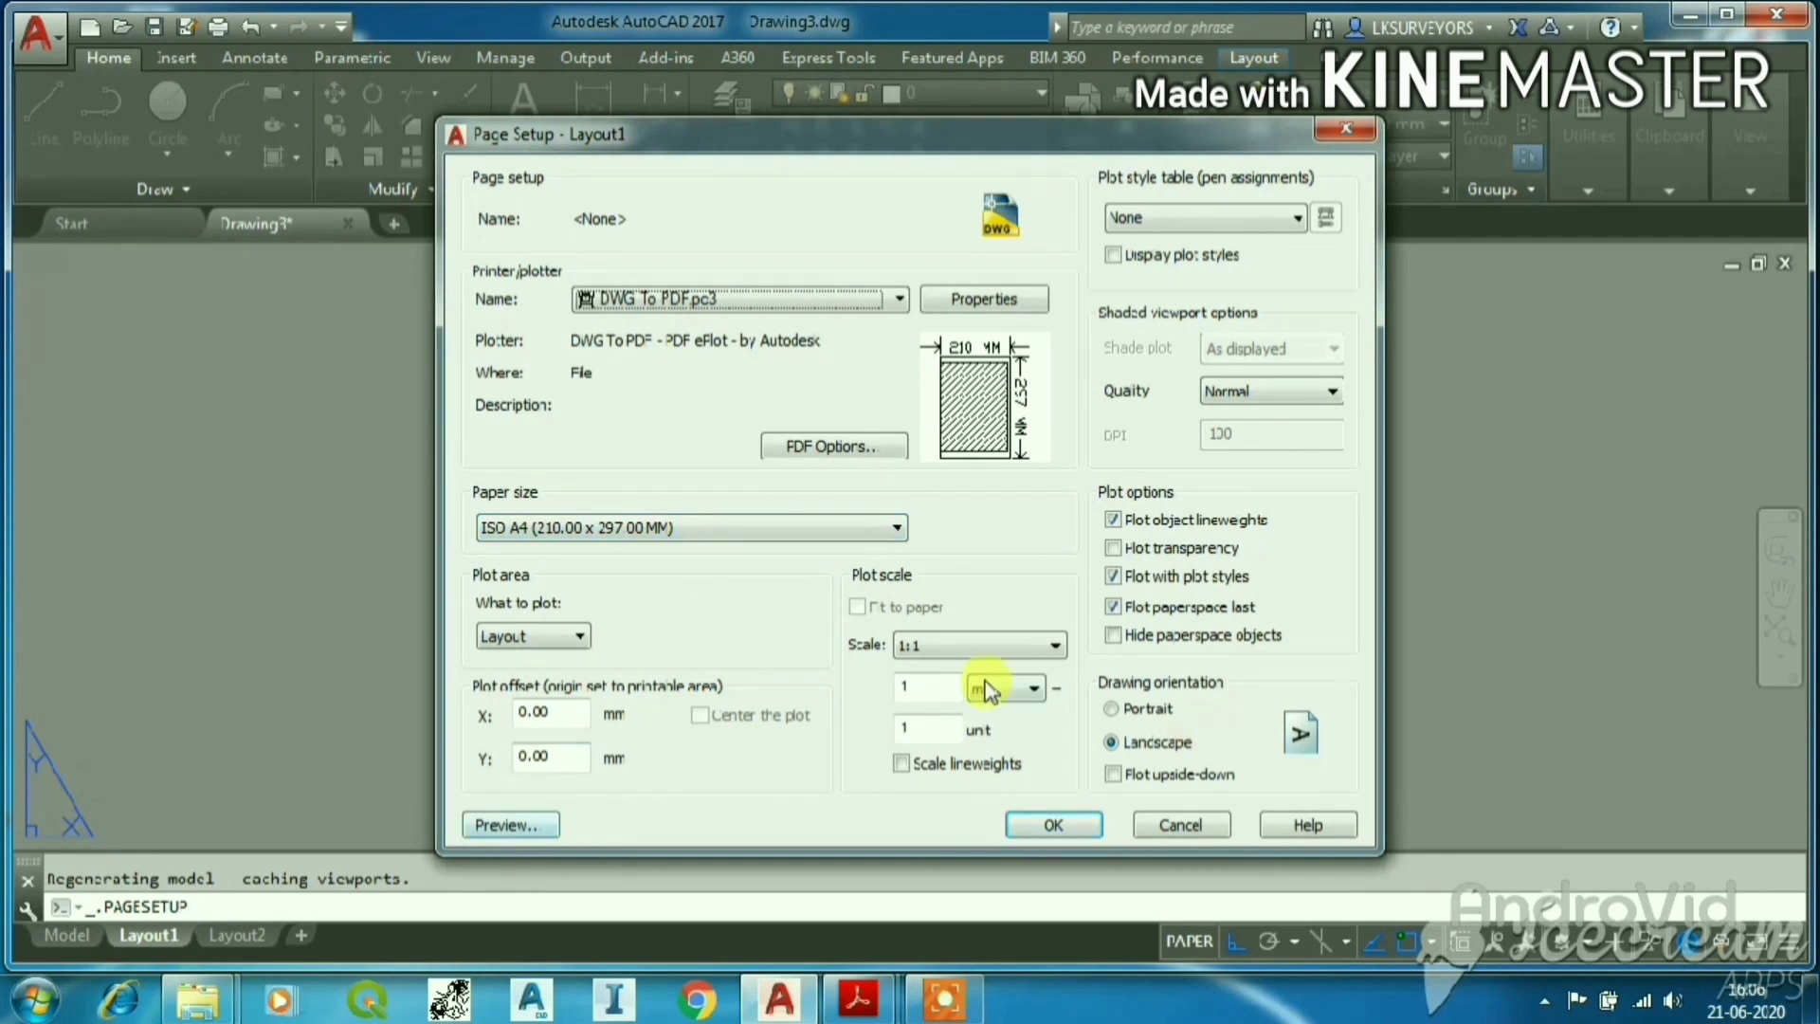
pyautogui.click(960, 647)
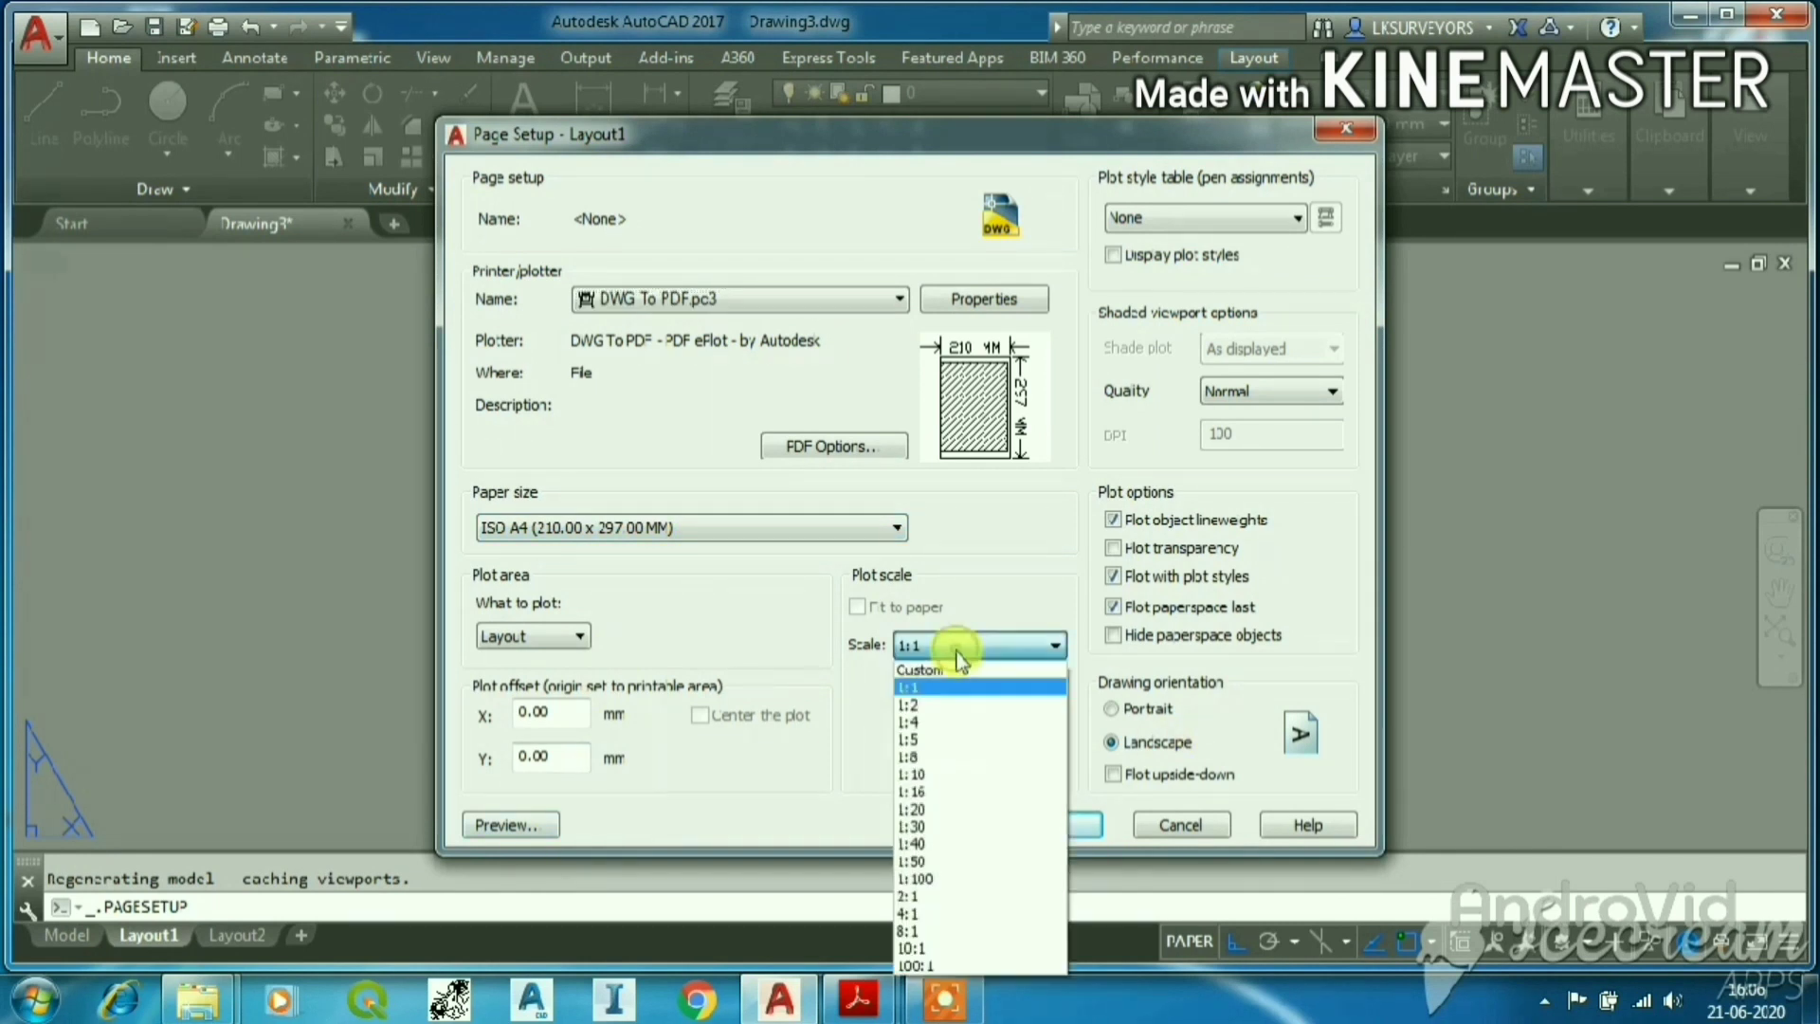
pyautogui.click(929, 860)
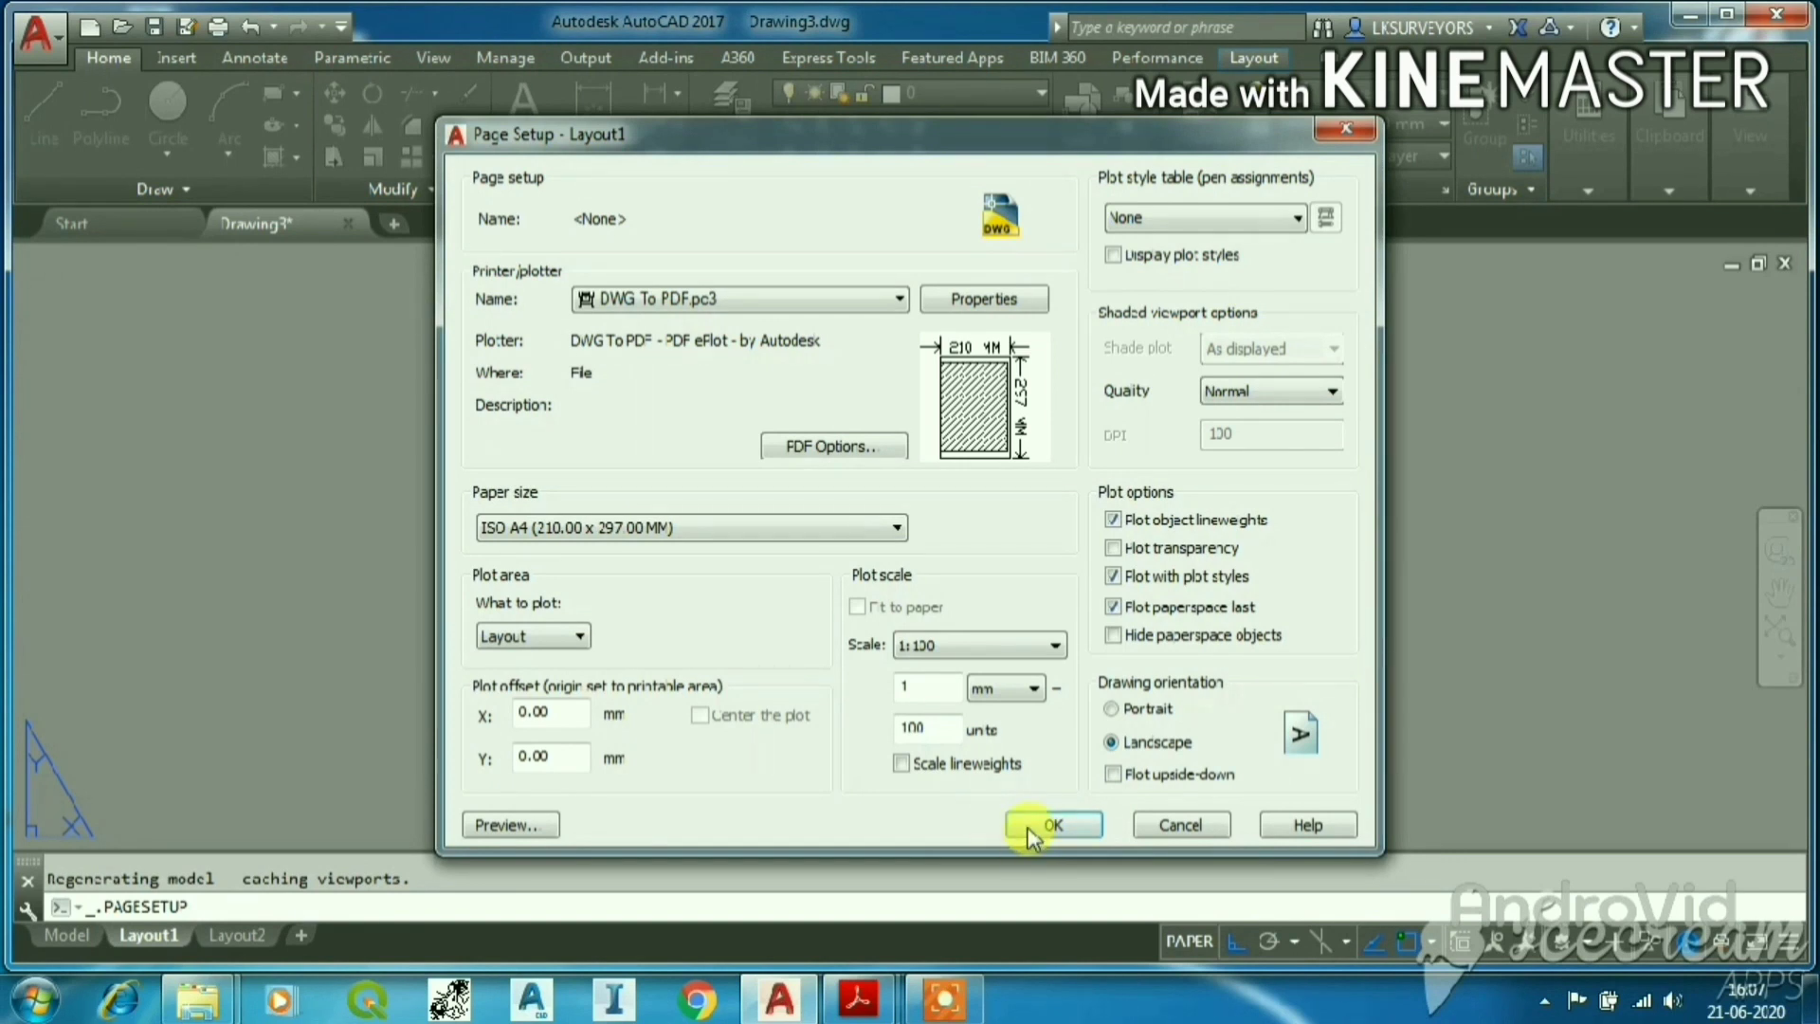
pyautogui.click(1043, 824)
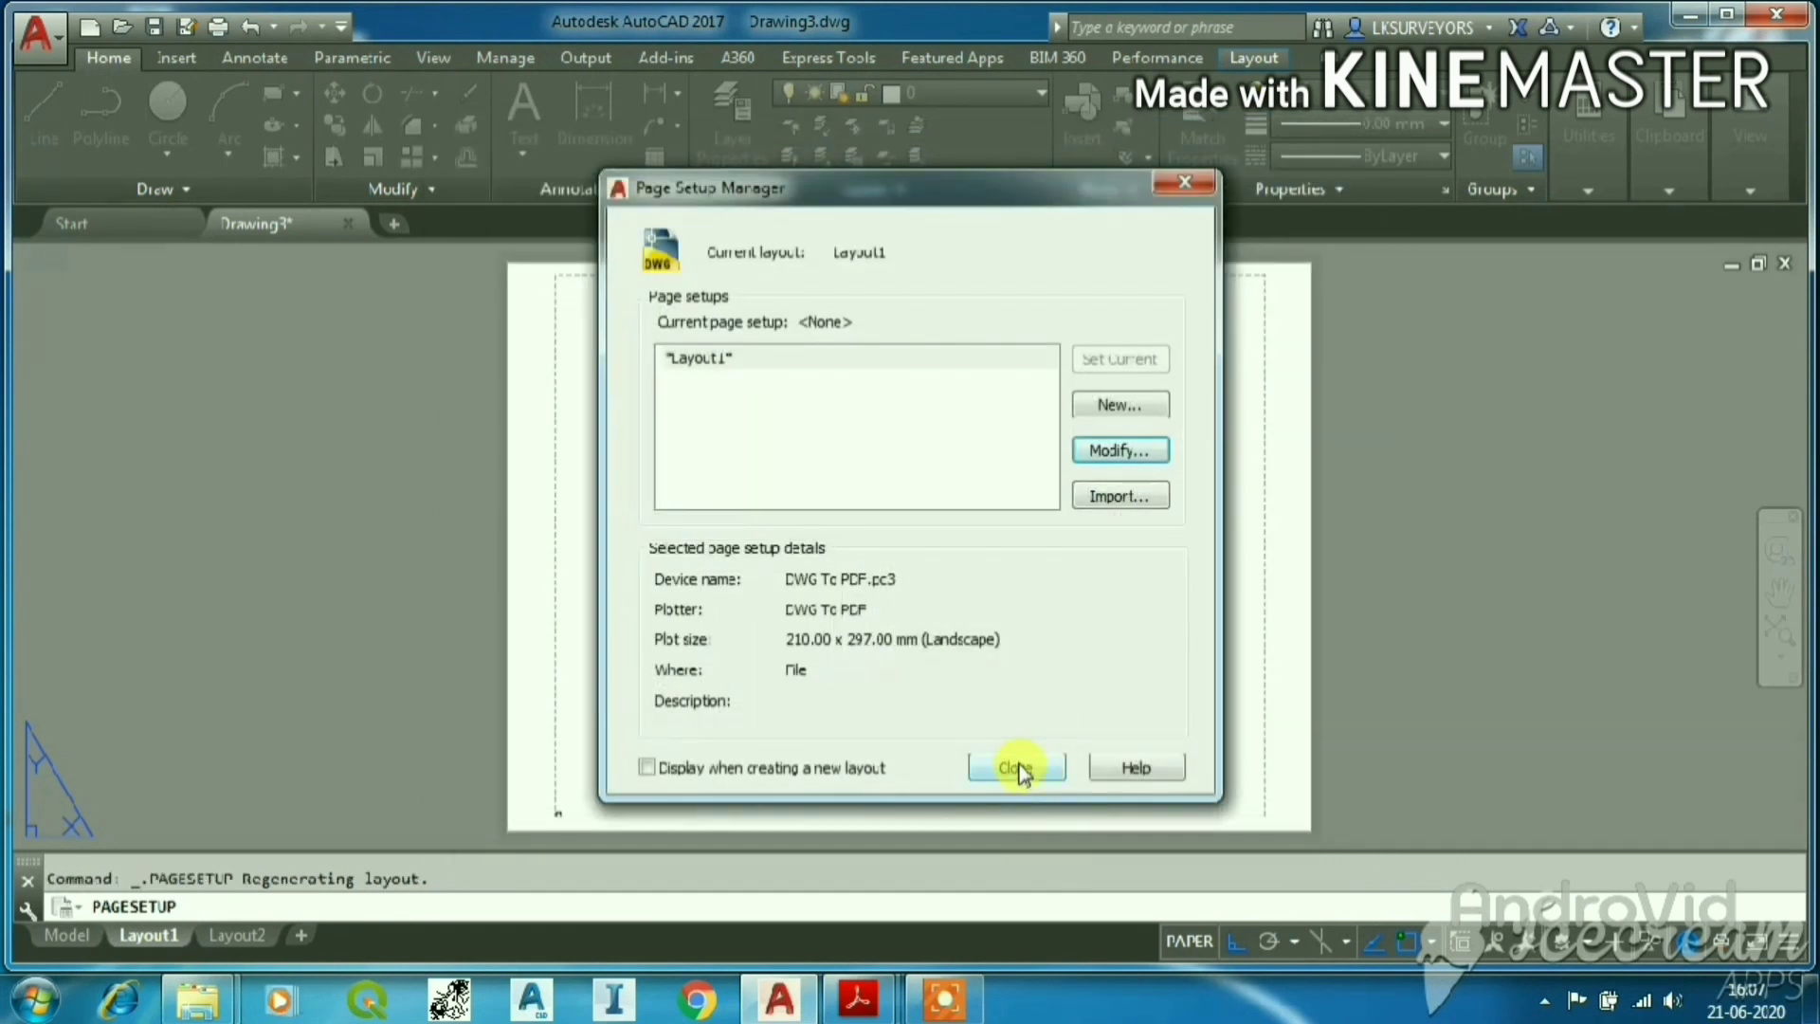
pyautogui.click(1016, 768)
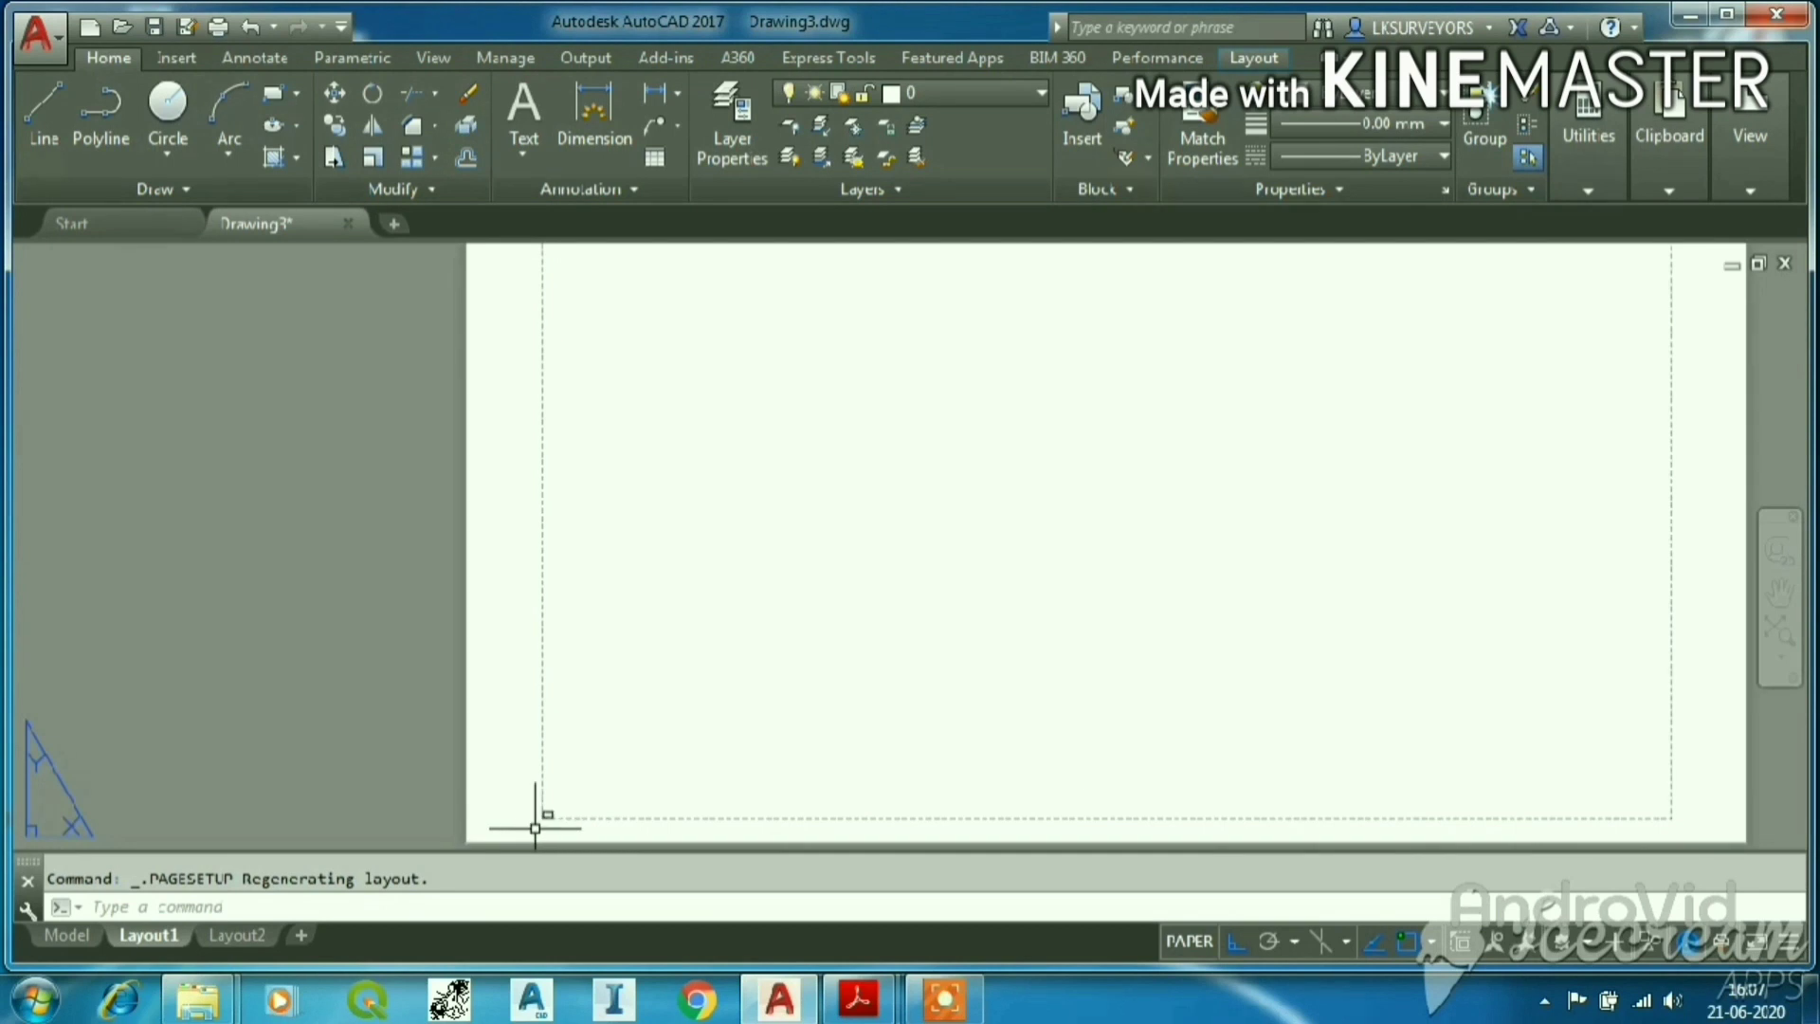
# Erase the default viewport on the Layout1 sheet.
pyautogui.click(569, 796)
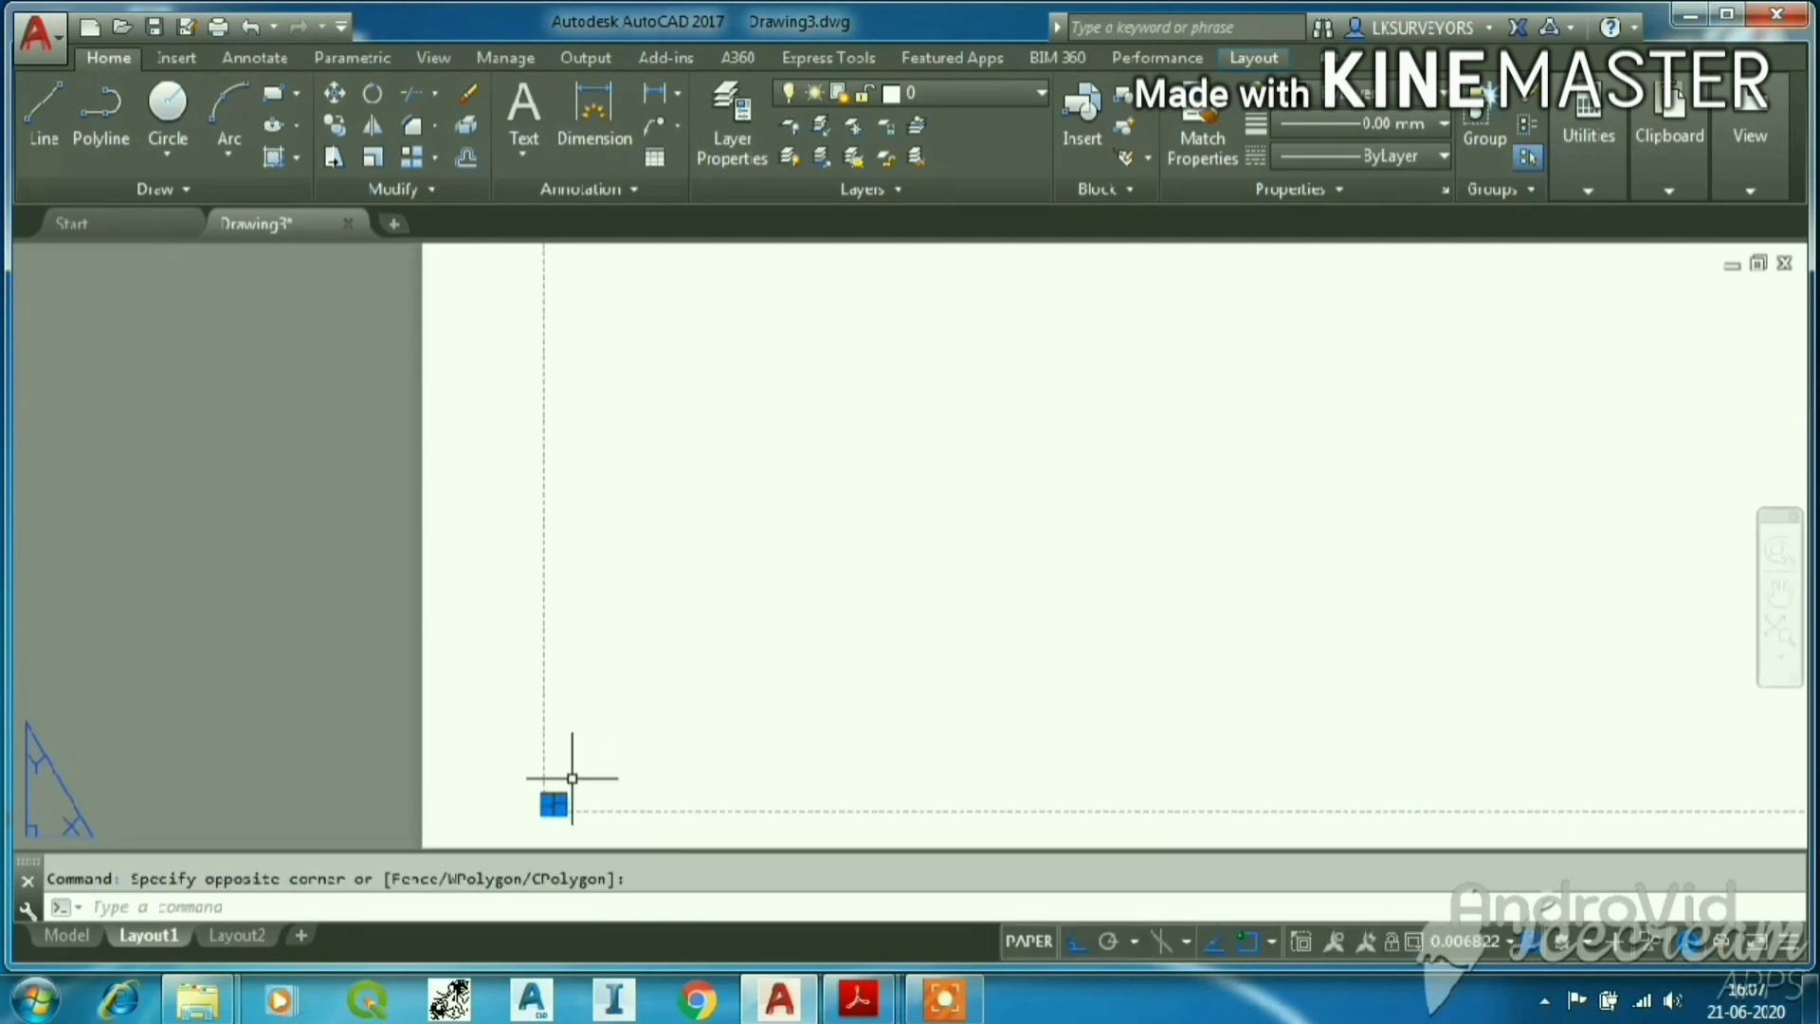
pyautogui.click(560, 783)
pyautogui.press('Delete')
pyautogui.scroll(-4, 588, 721)
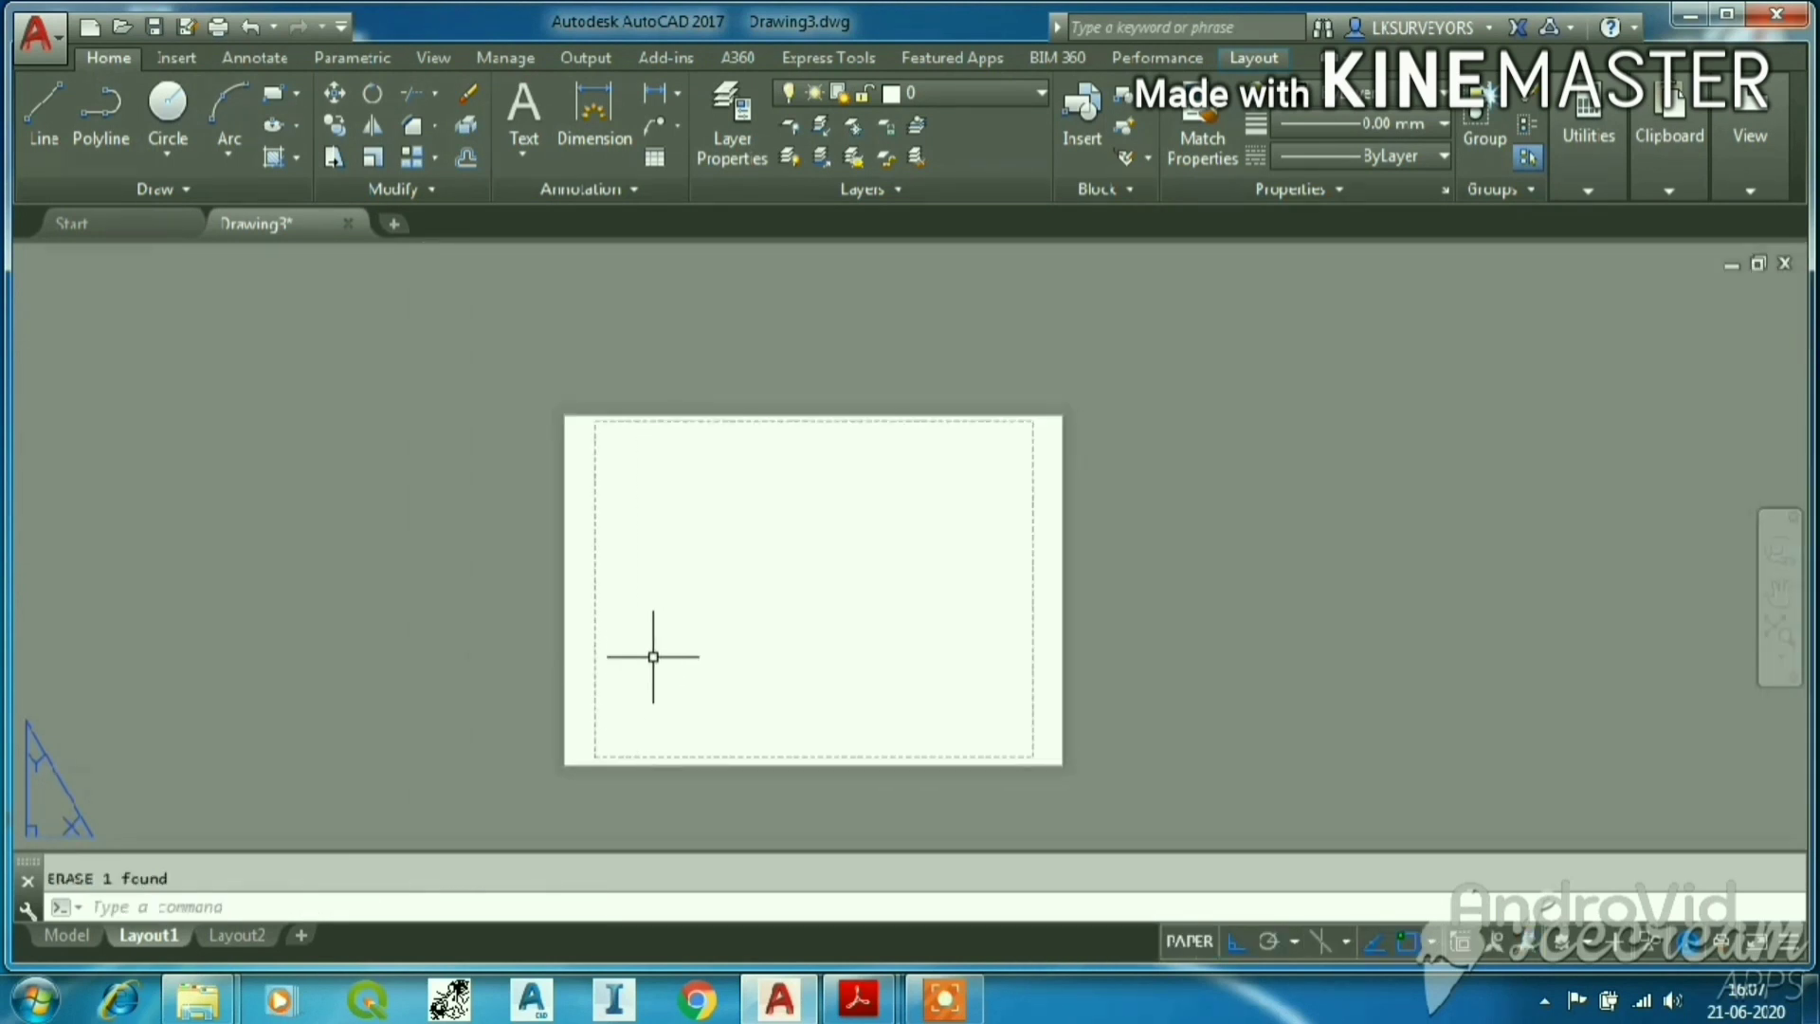
# Create a new viewport with MVIEW spanning the sheet to show the dimensioned rectangle.
pyautogui.write('mview')
pyautogui.press('Return')
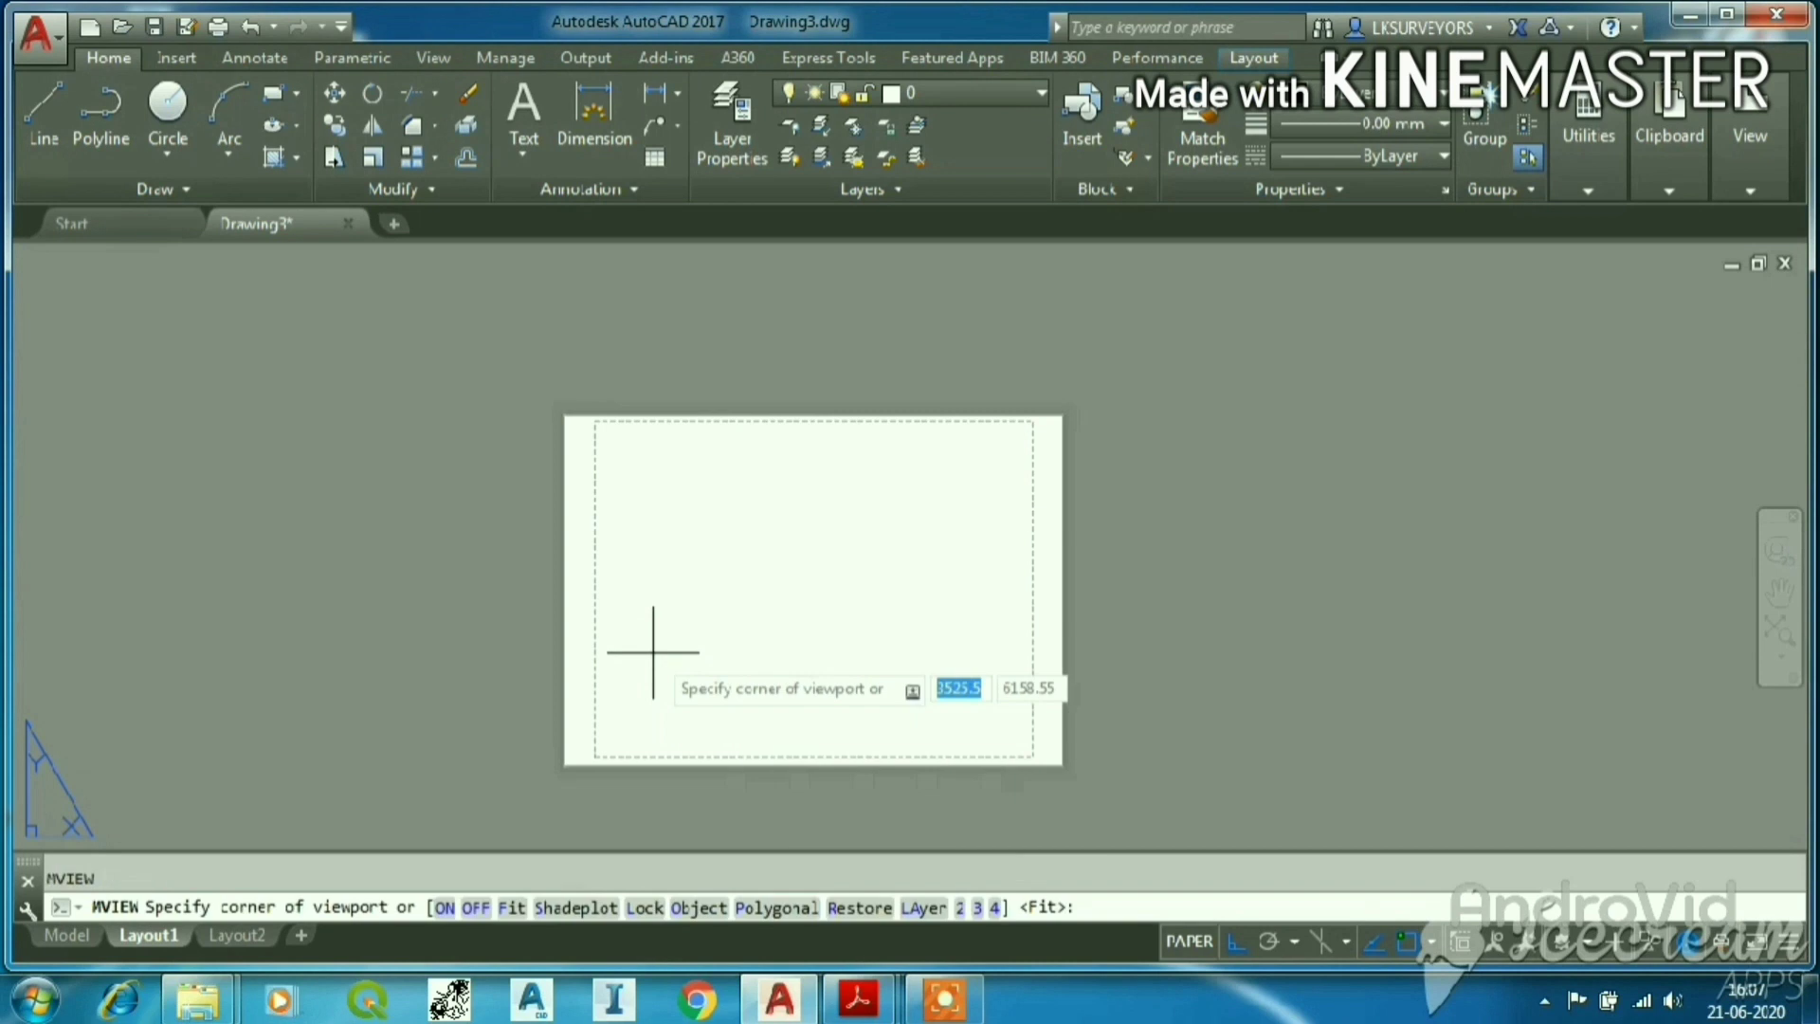
pyautogui.click(604, 427)
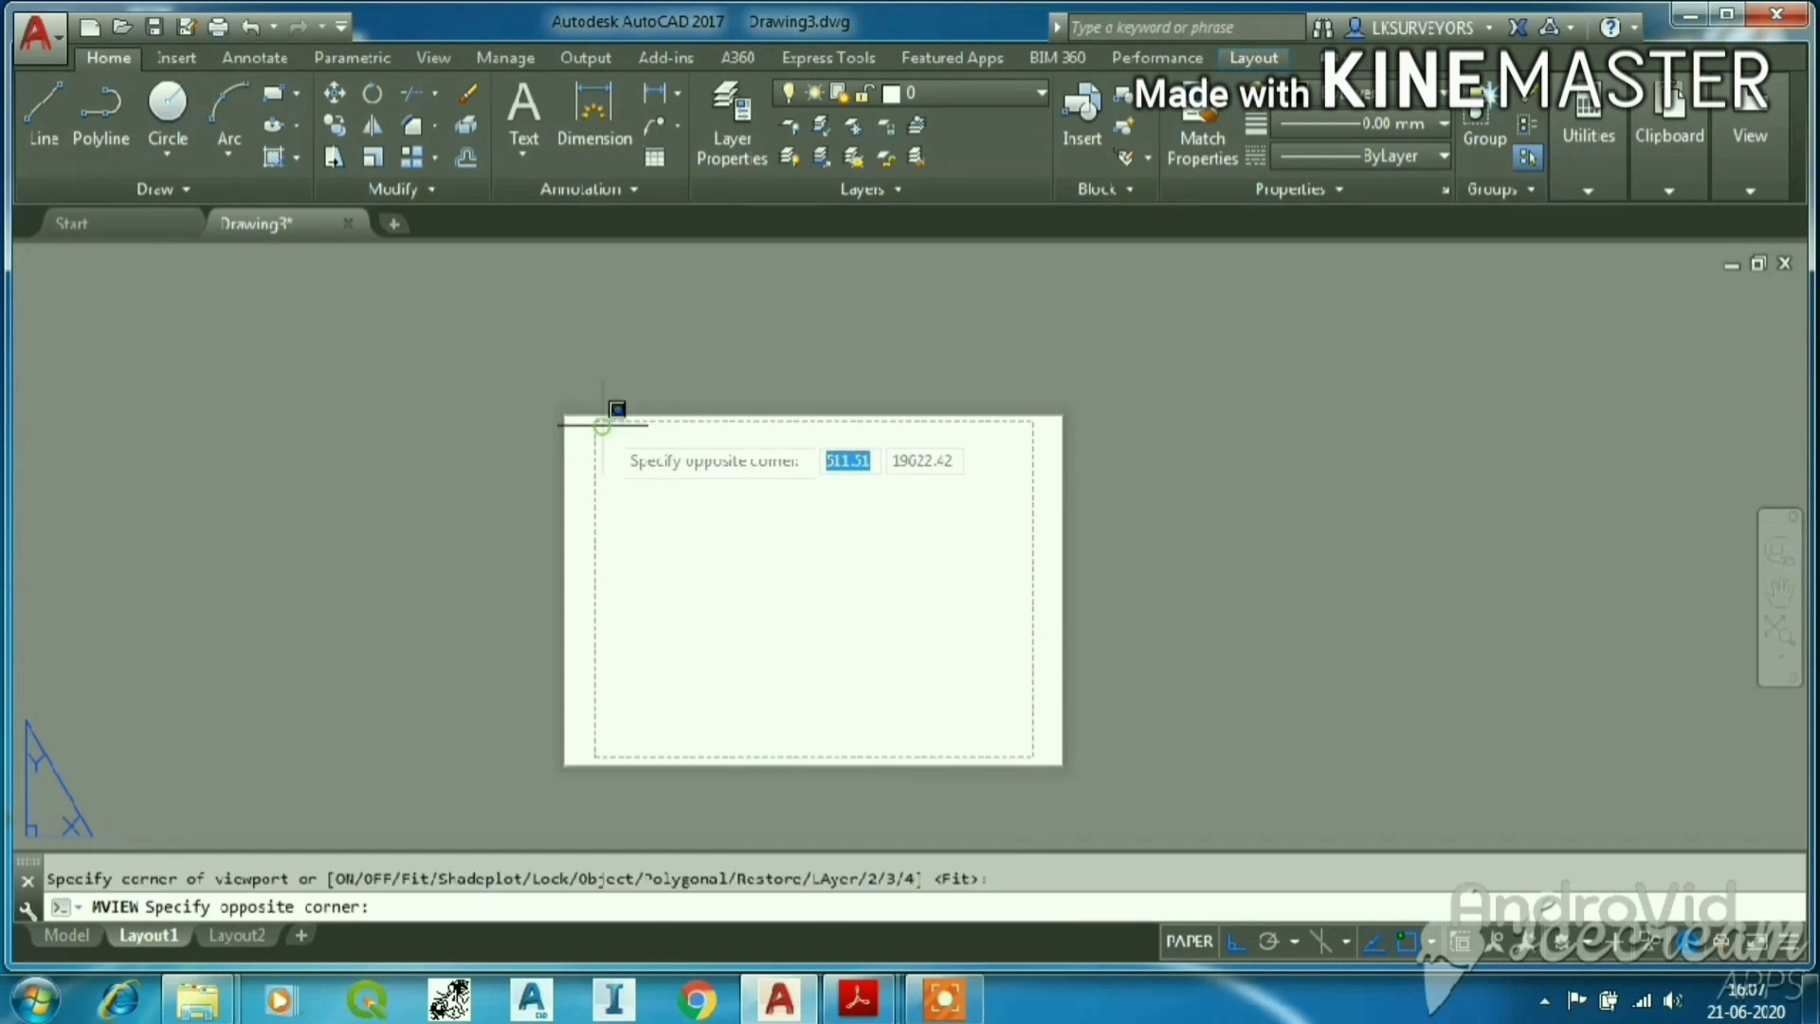
pyautogui.click(1027, 744)
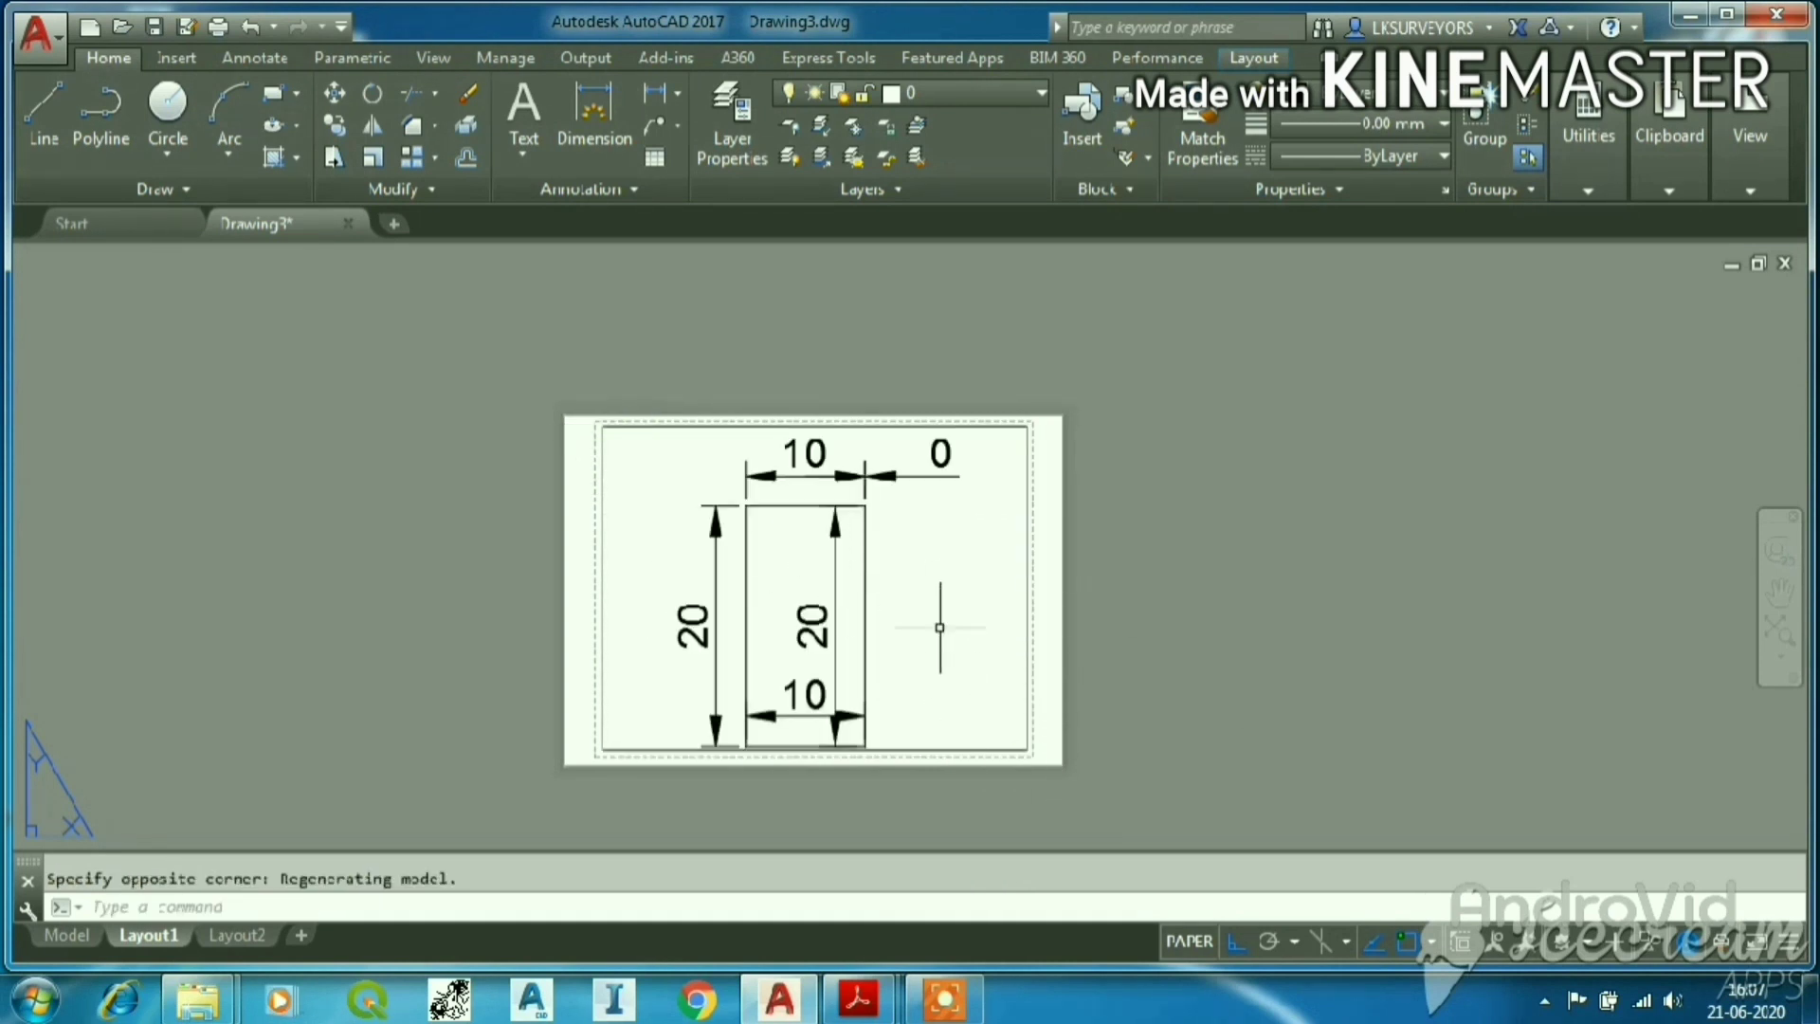
pyautogui.press('Escape')
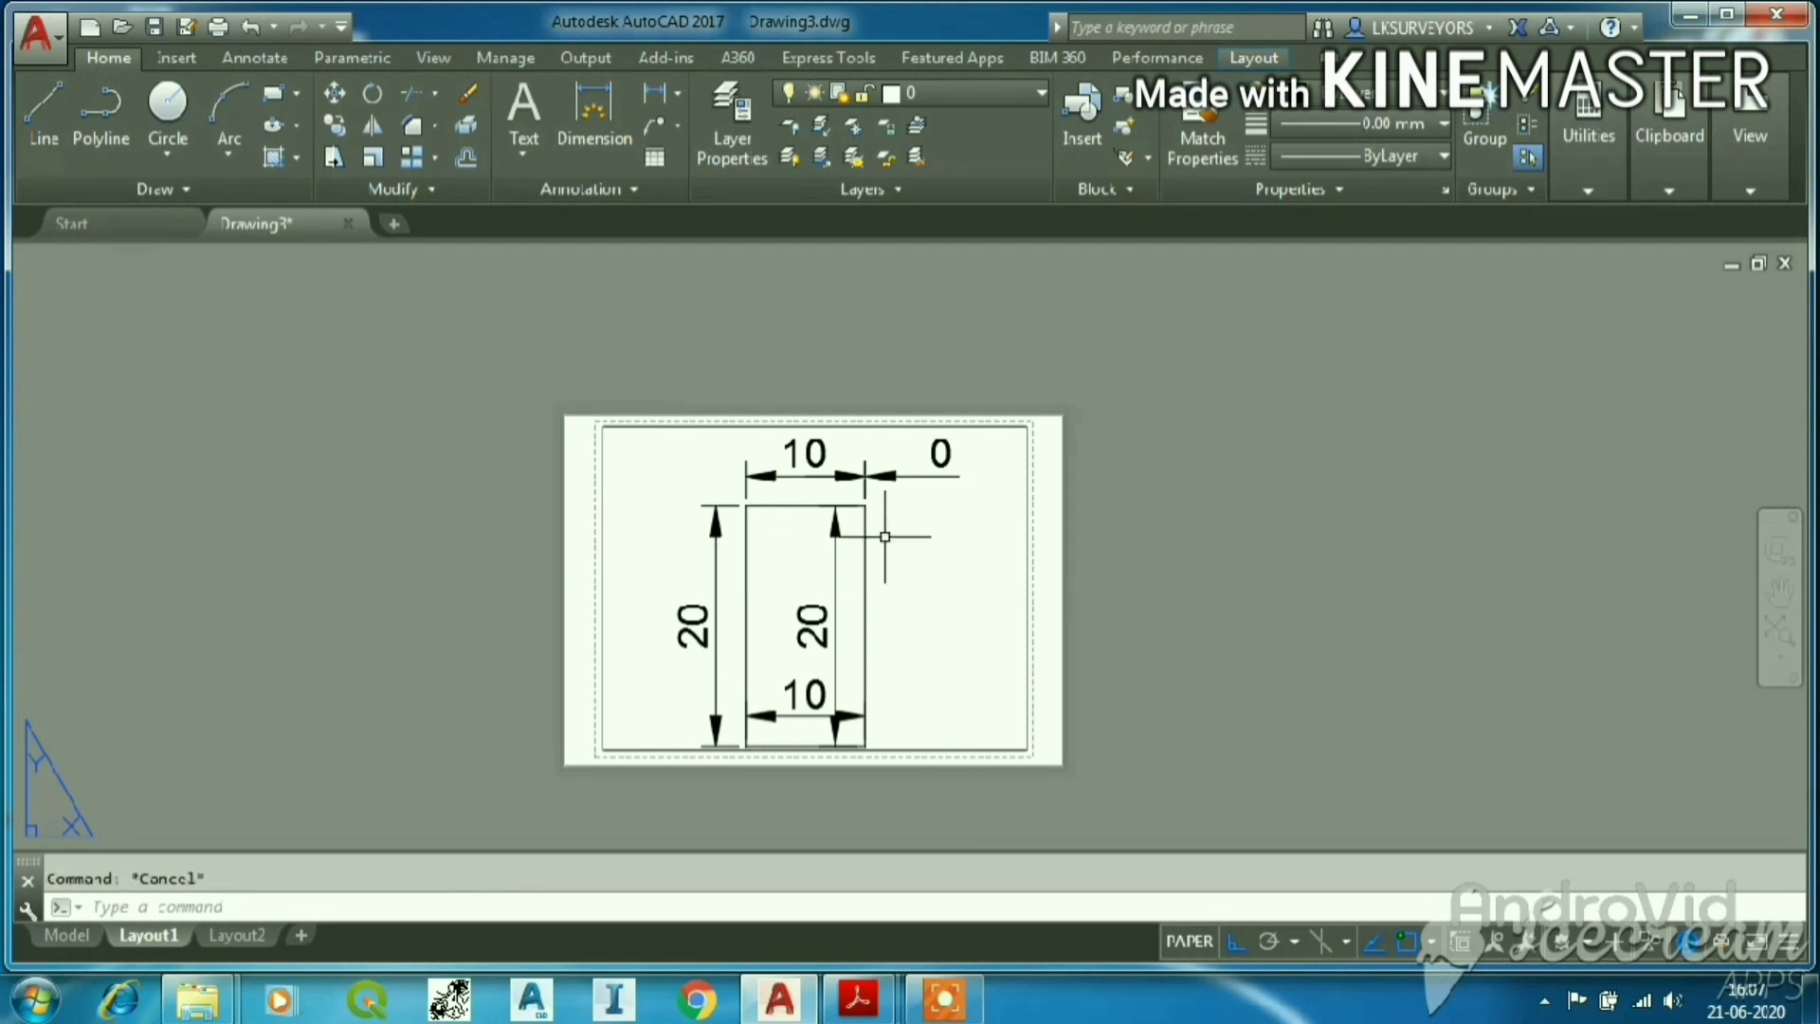
# Plot Layout1 to 'demo 1.pdf' on the Desktop, then minimize Acrobat to return to AutoCAD.
pyautogui.rightClick(140, 939)
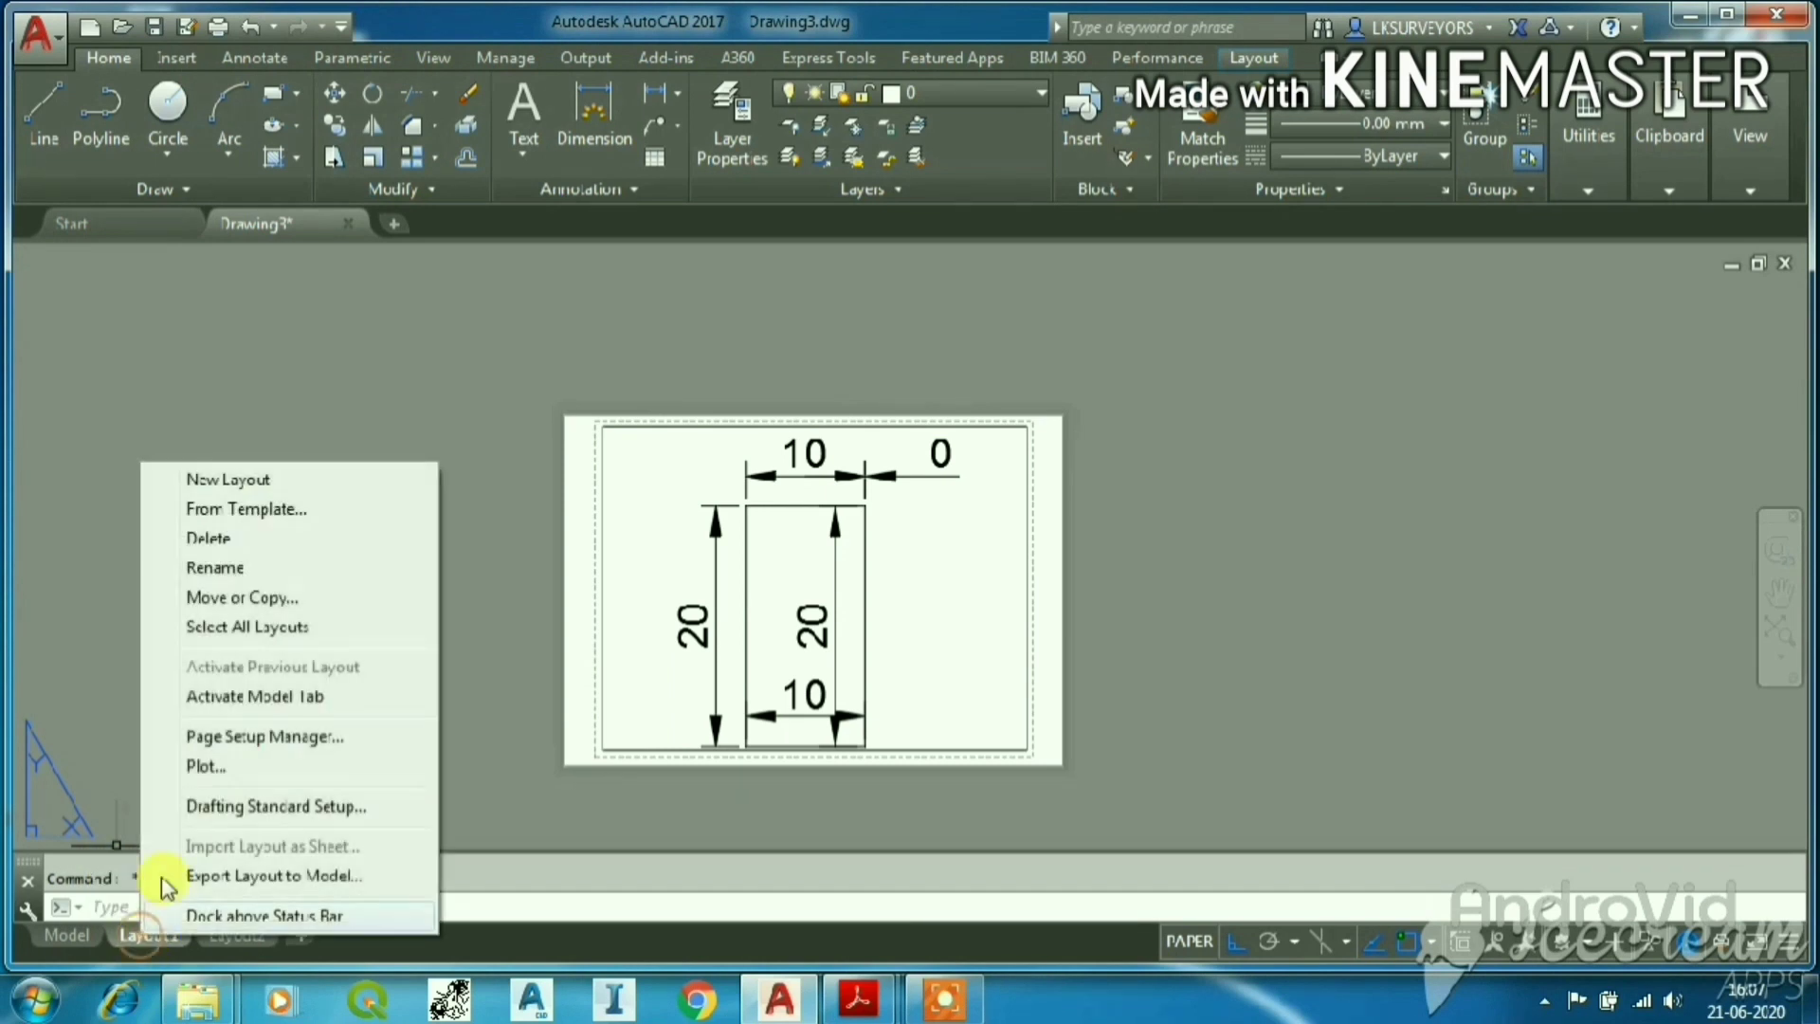
pyautogui.click(205, 768)
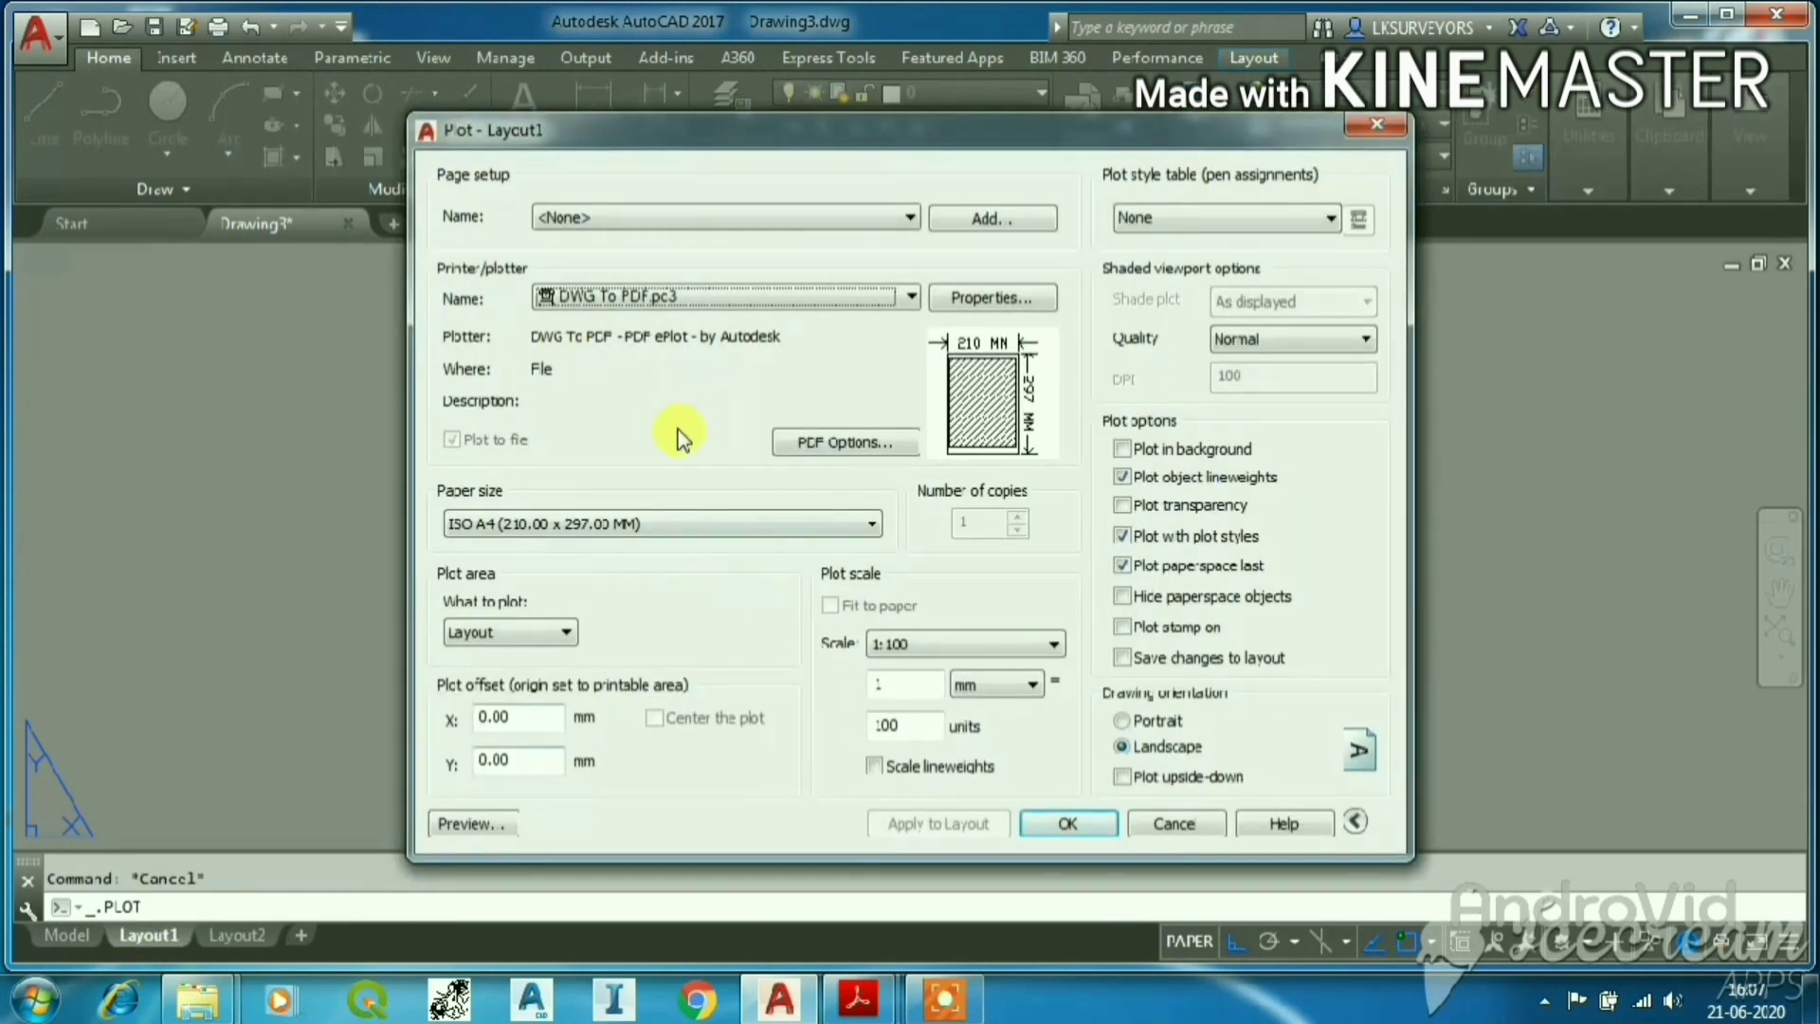
pyautogui.click(1090, 833)
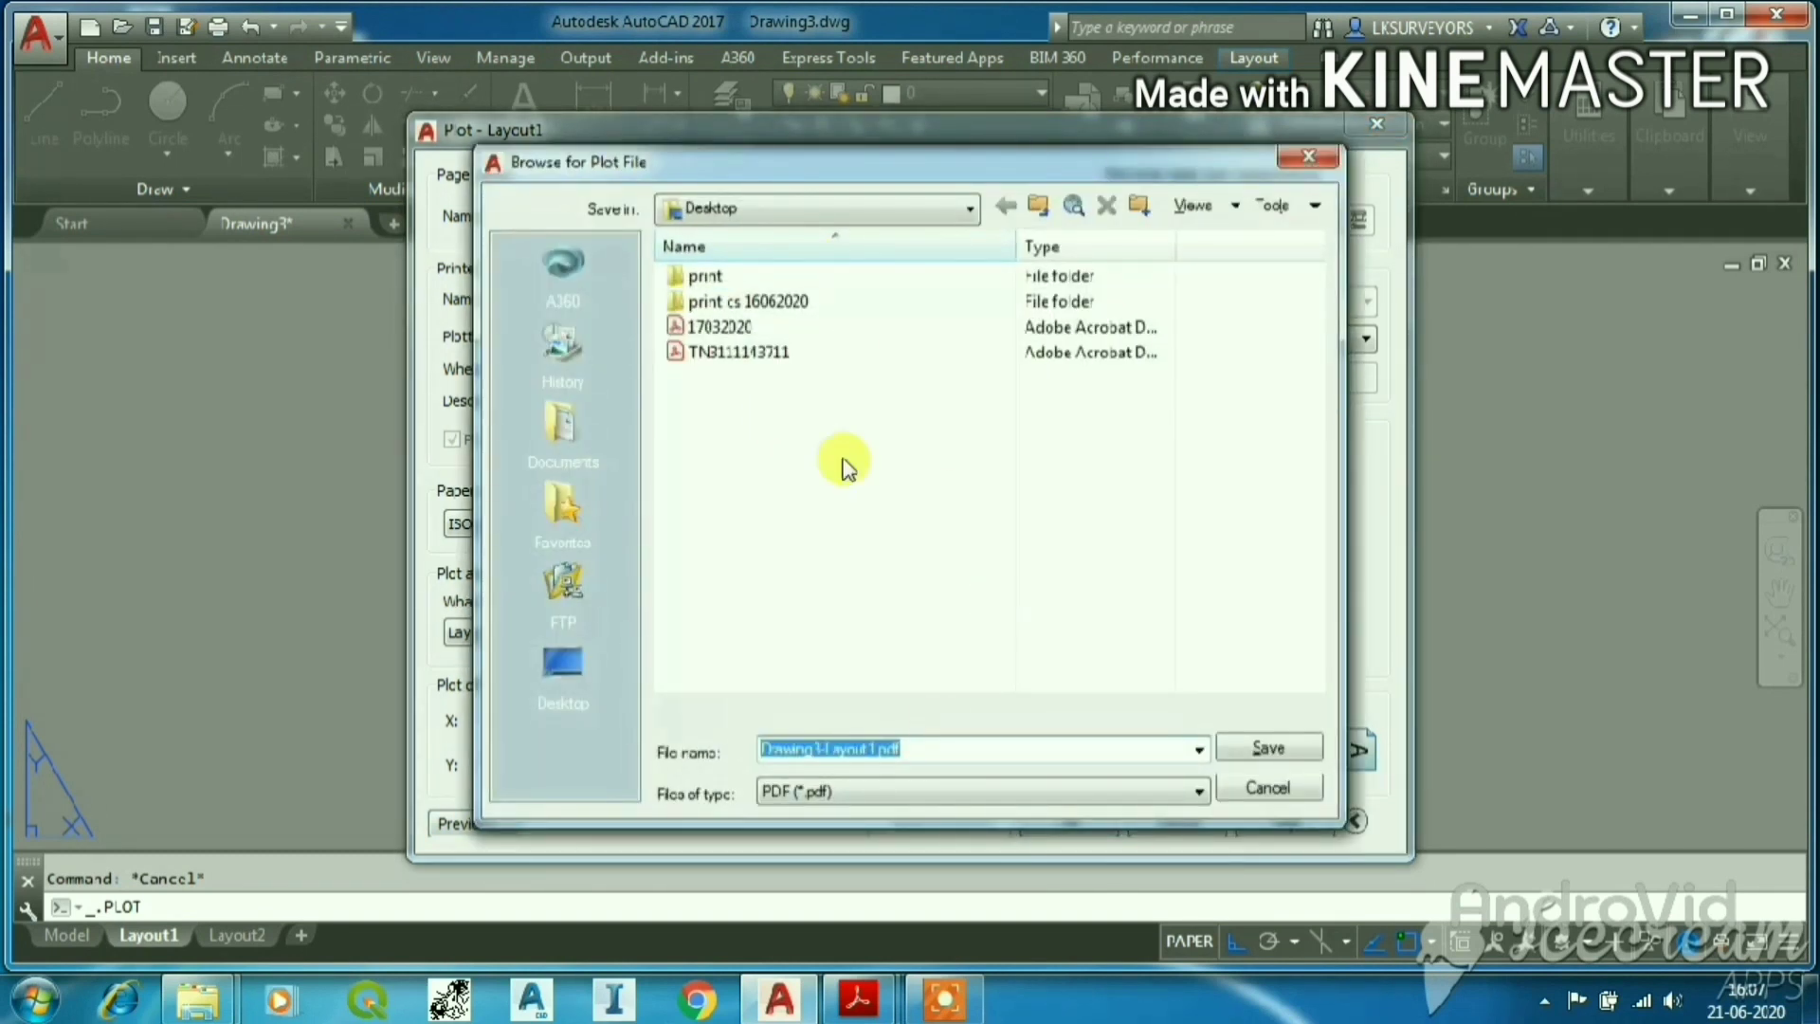
pyautogui.press('BackSpace')
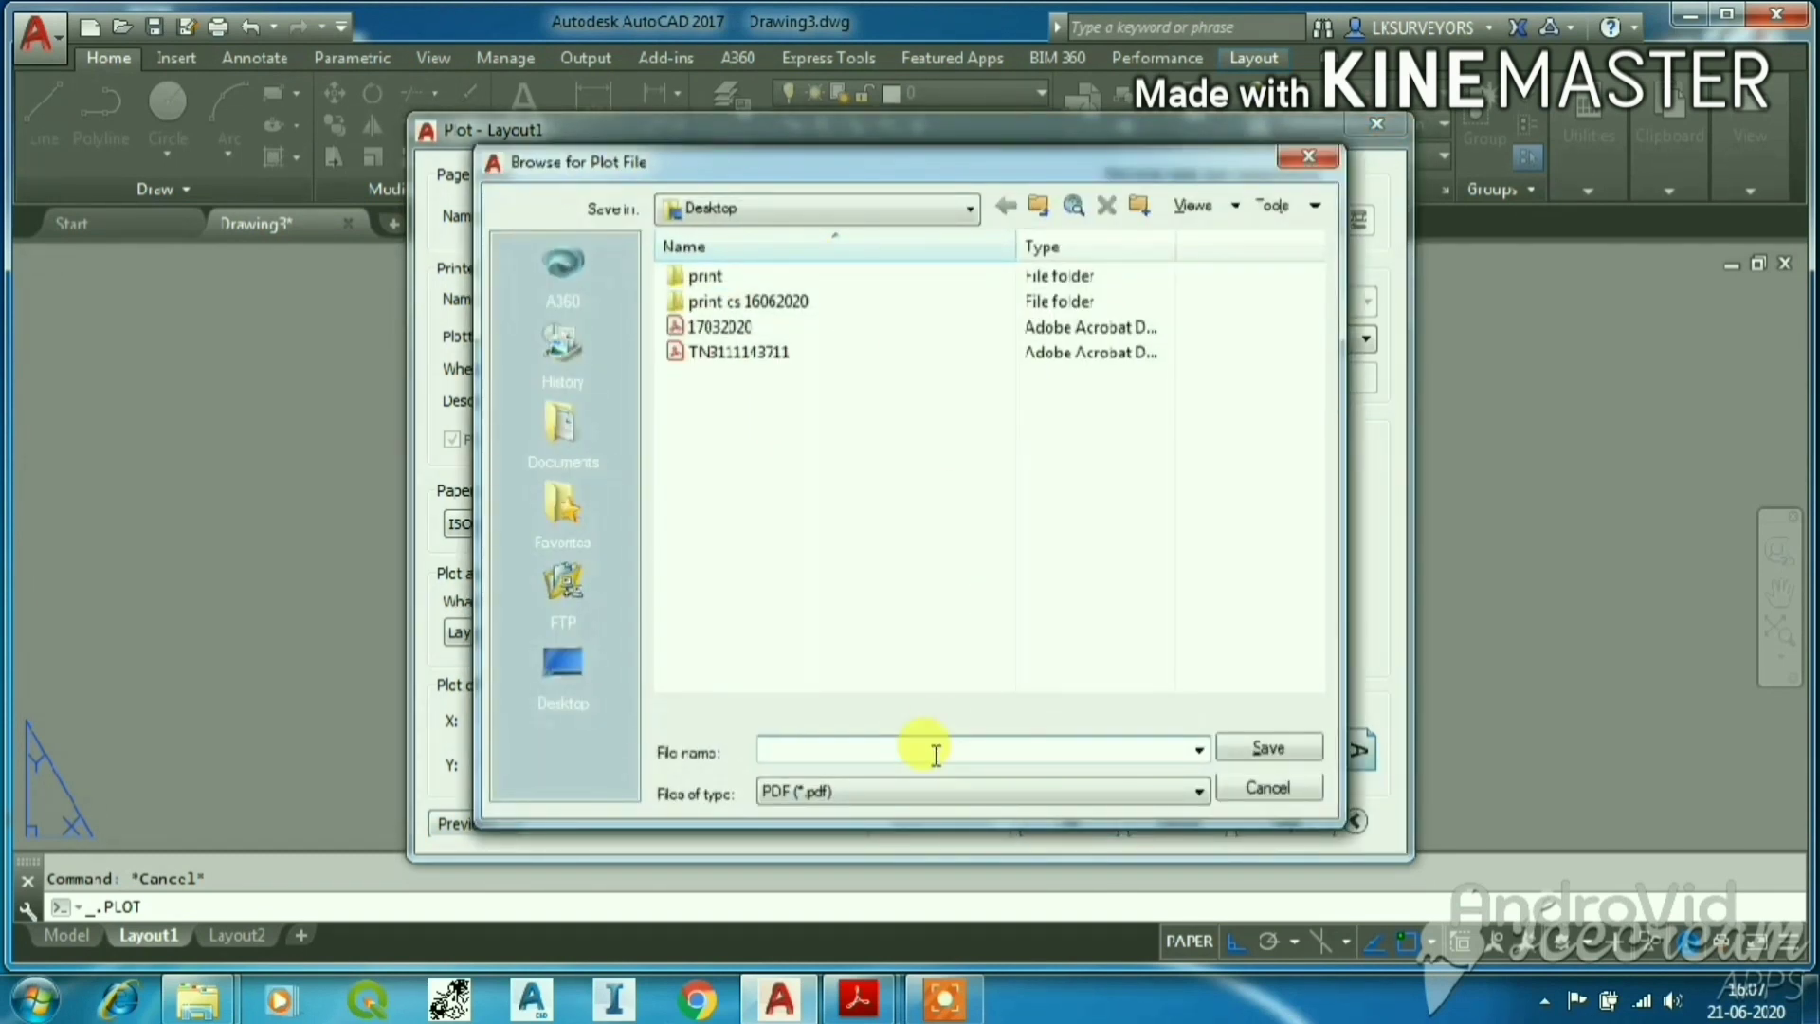
pyautogui.write('demo 1')
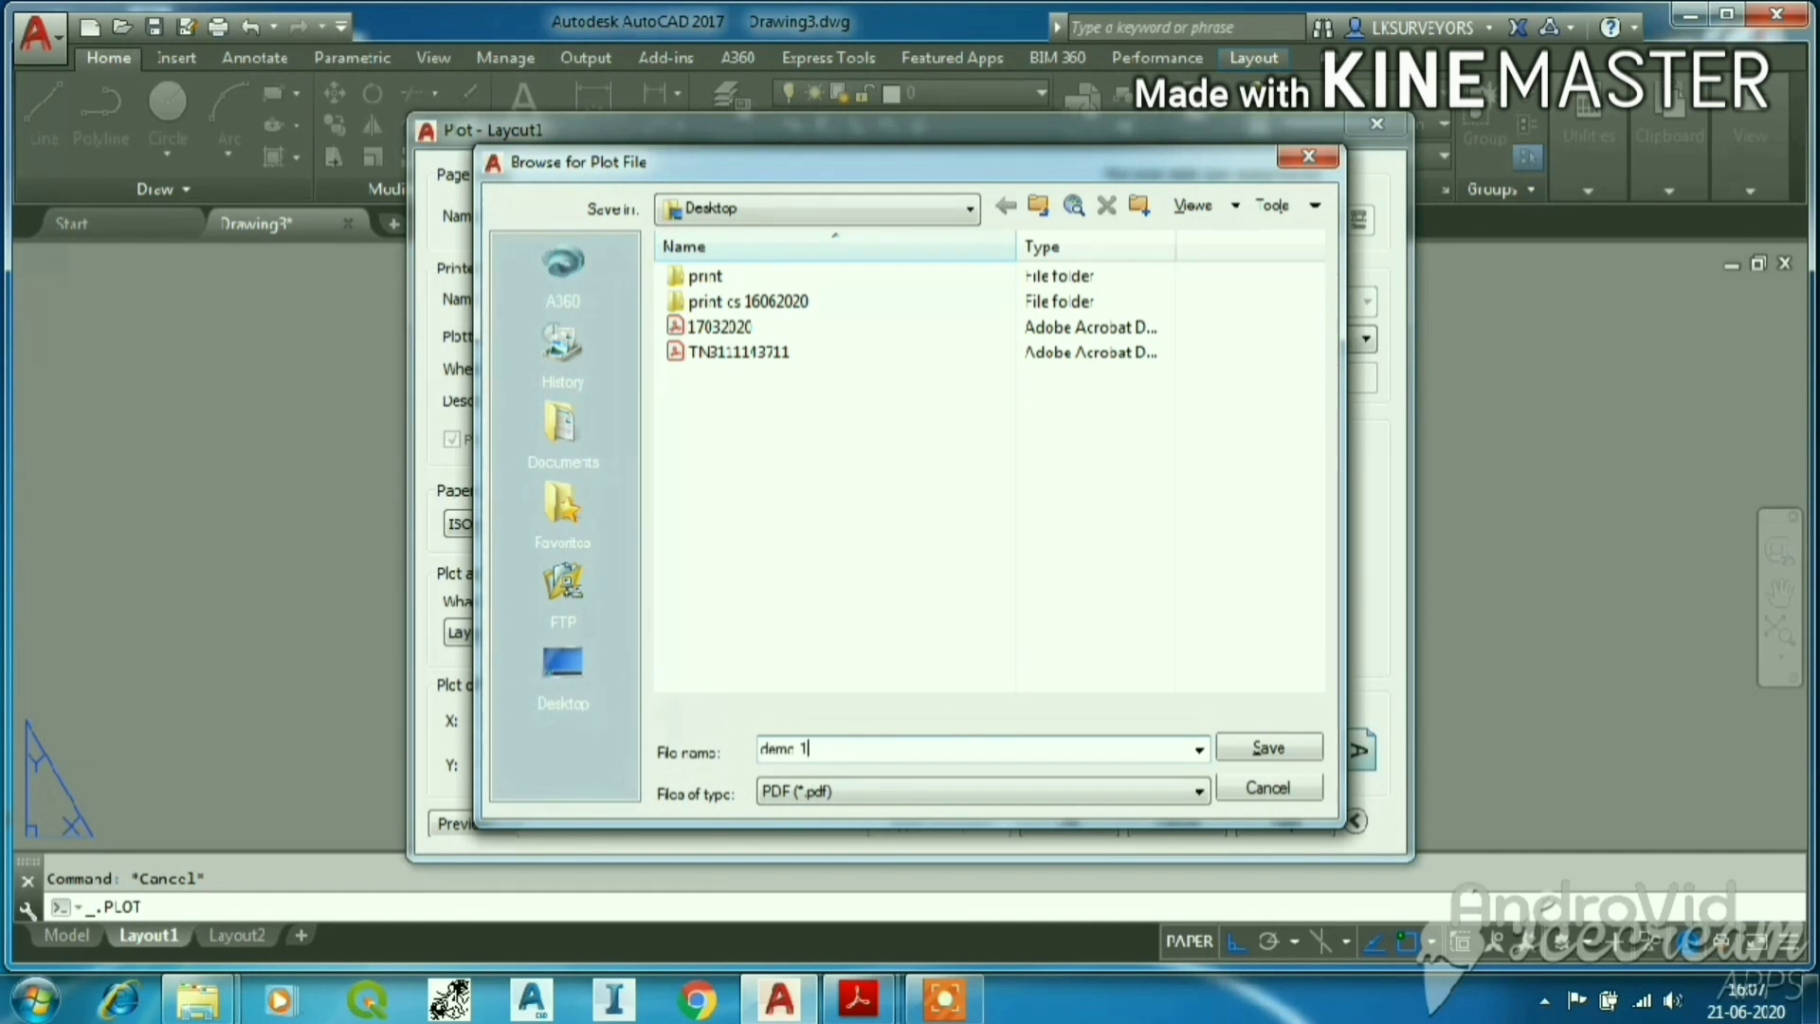
pyautogui.click(1234, 746)
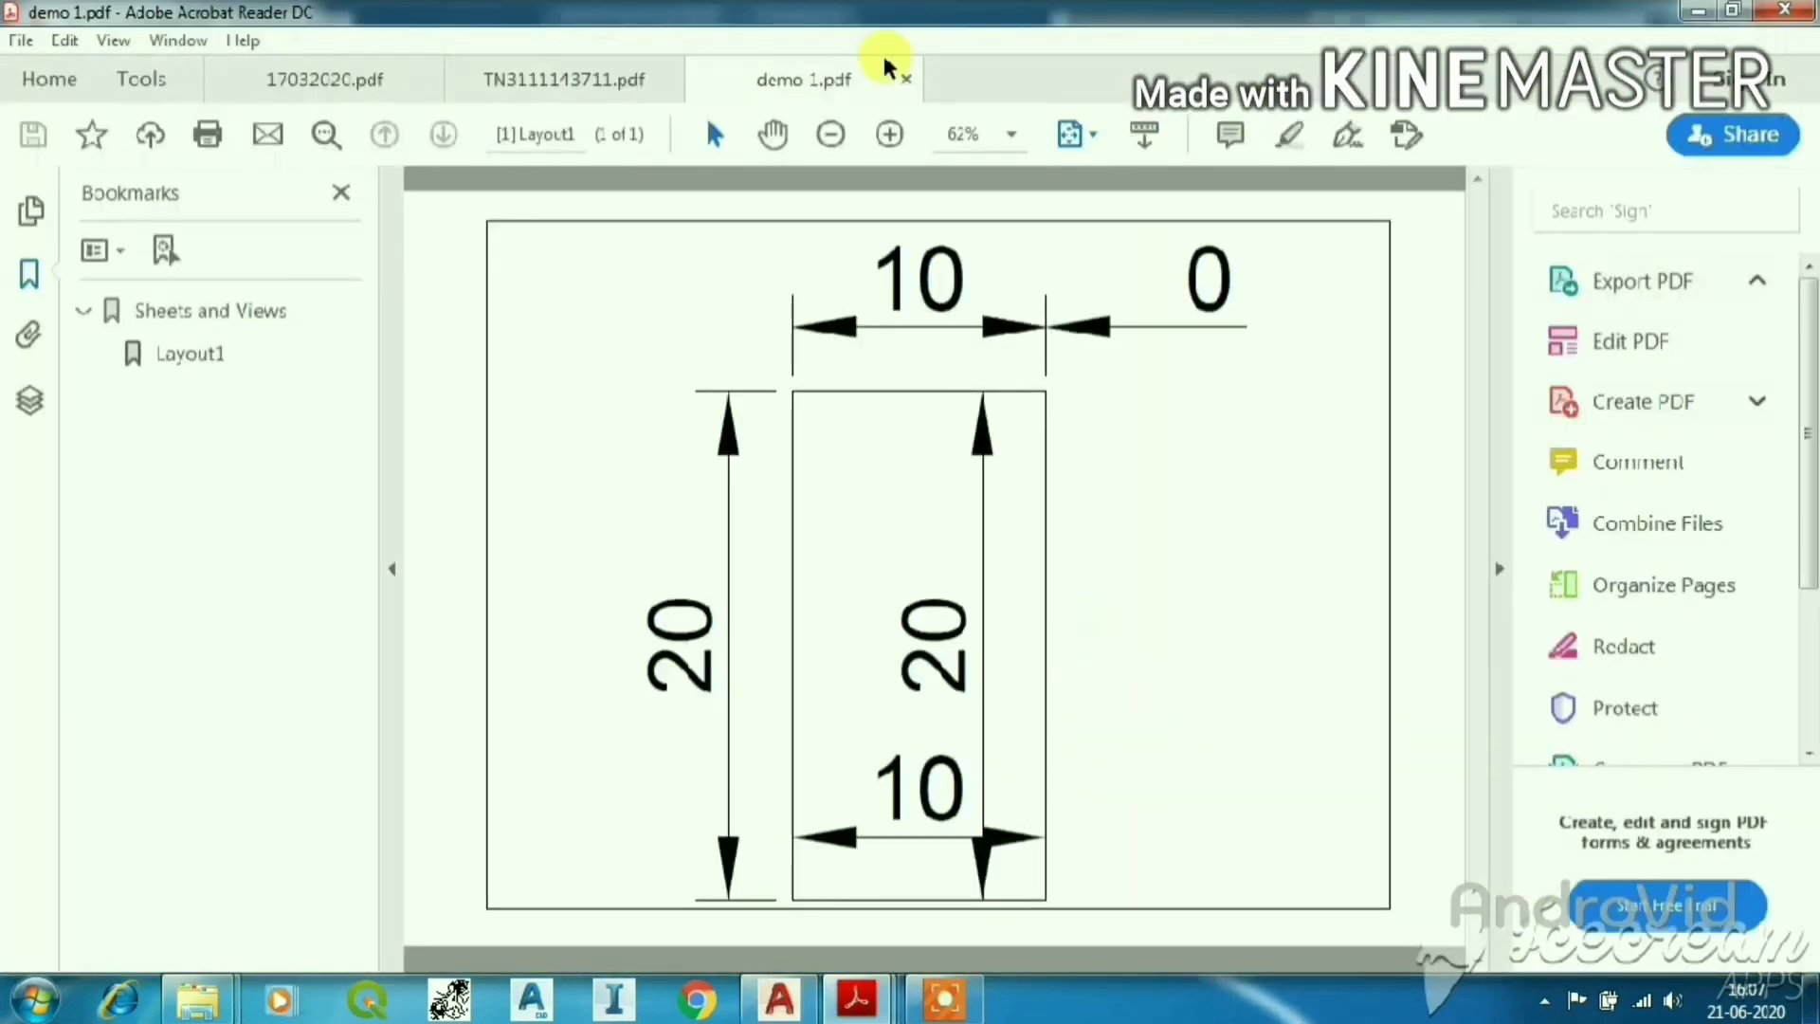
pyautogui.click(1698, 13)
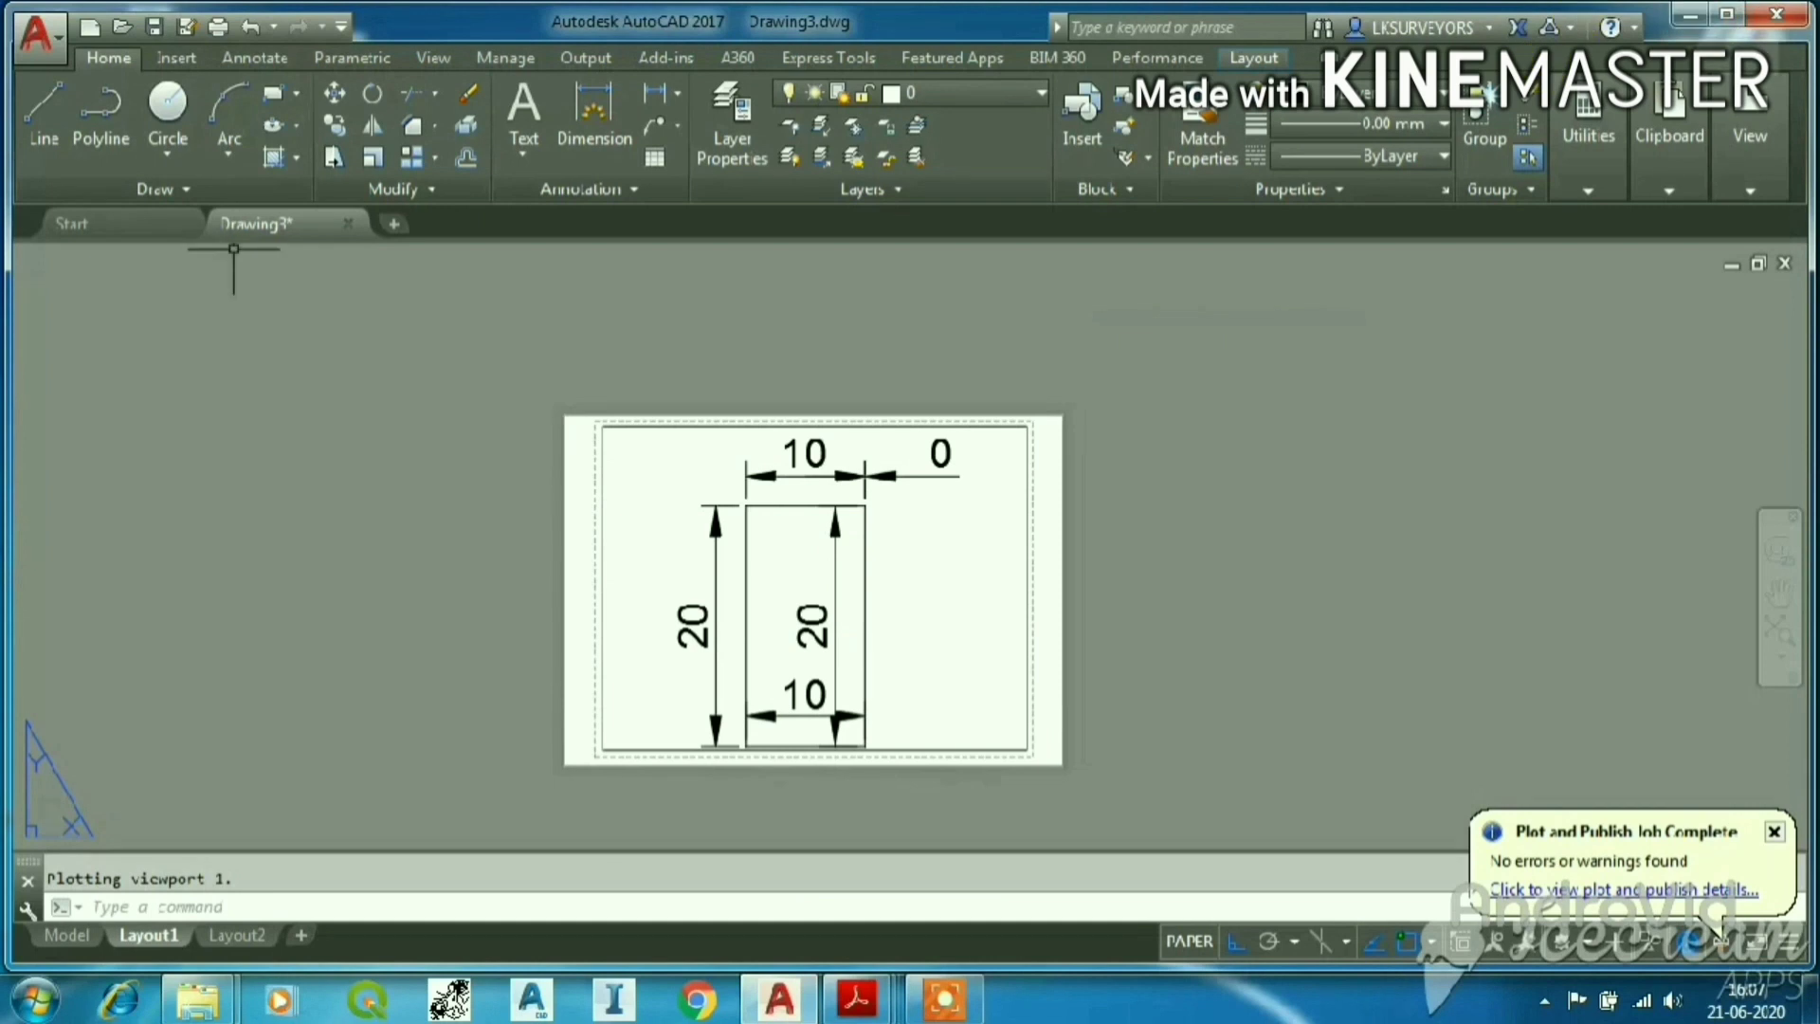
# From model space, start a new blank drawing and turn the grid off.
pyautogui.click(66, 934)
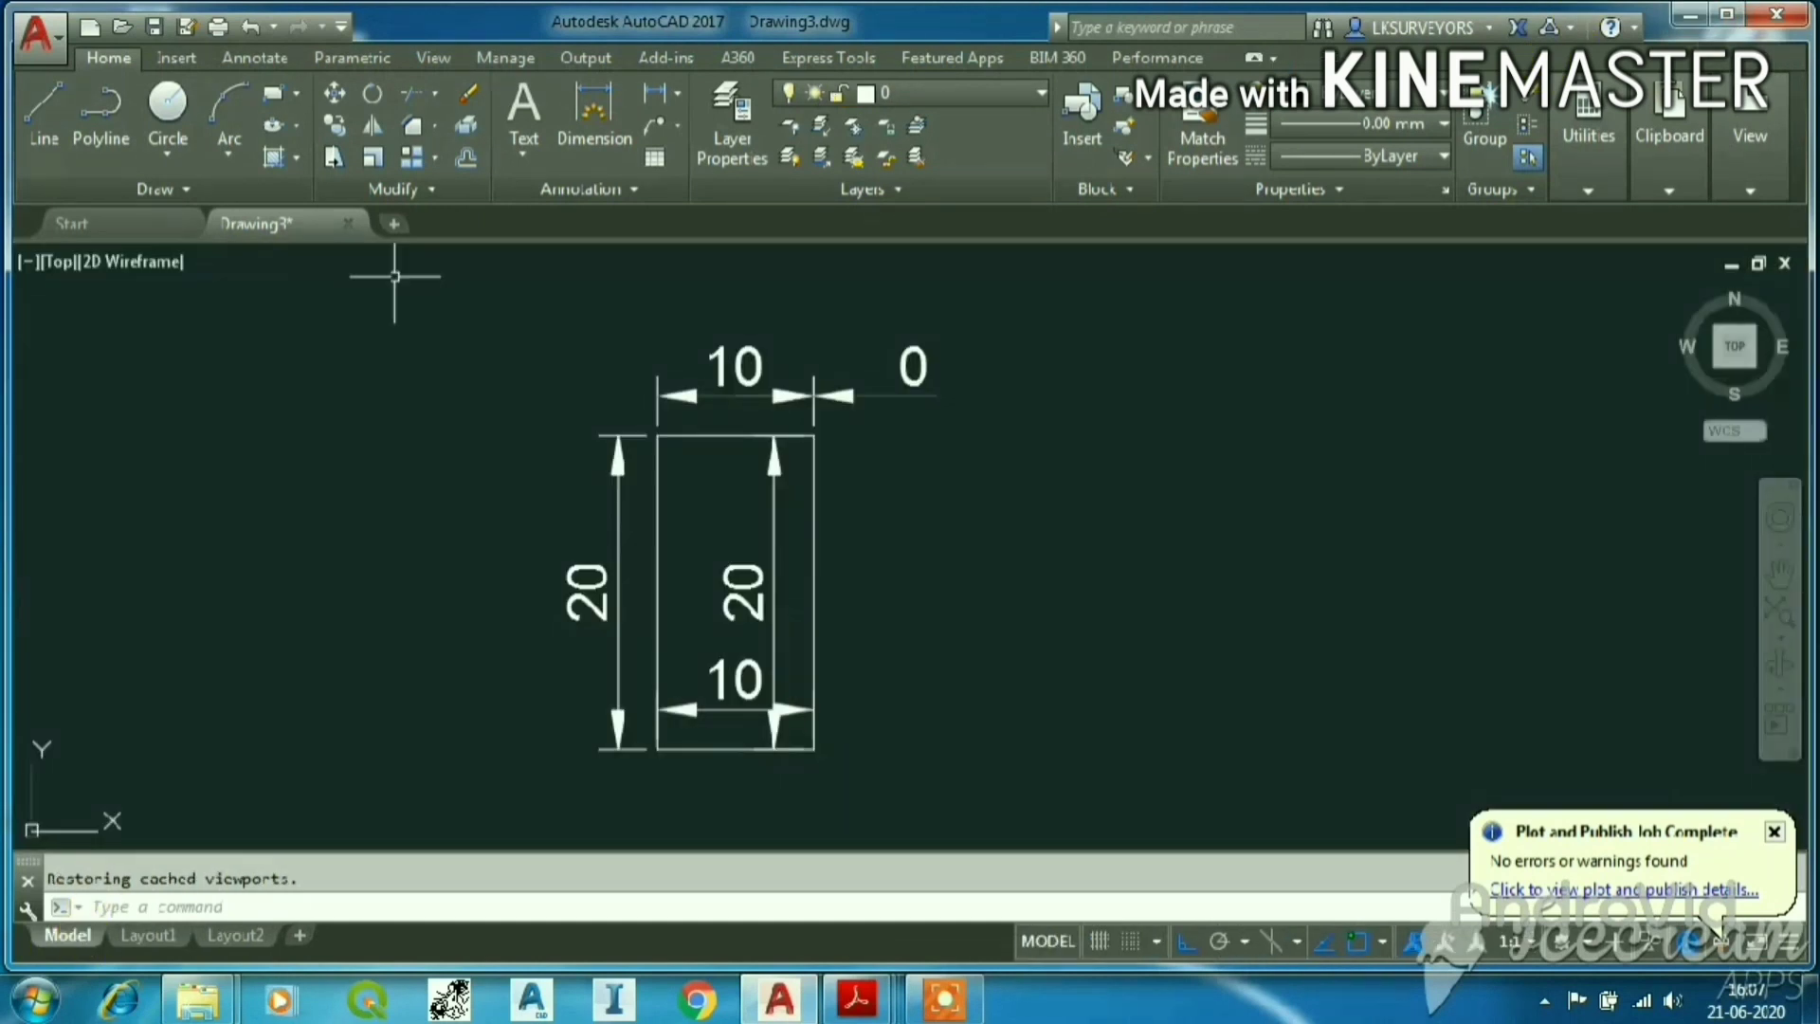
pyautogui.click(394, 227)
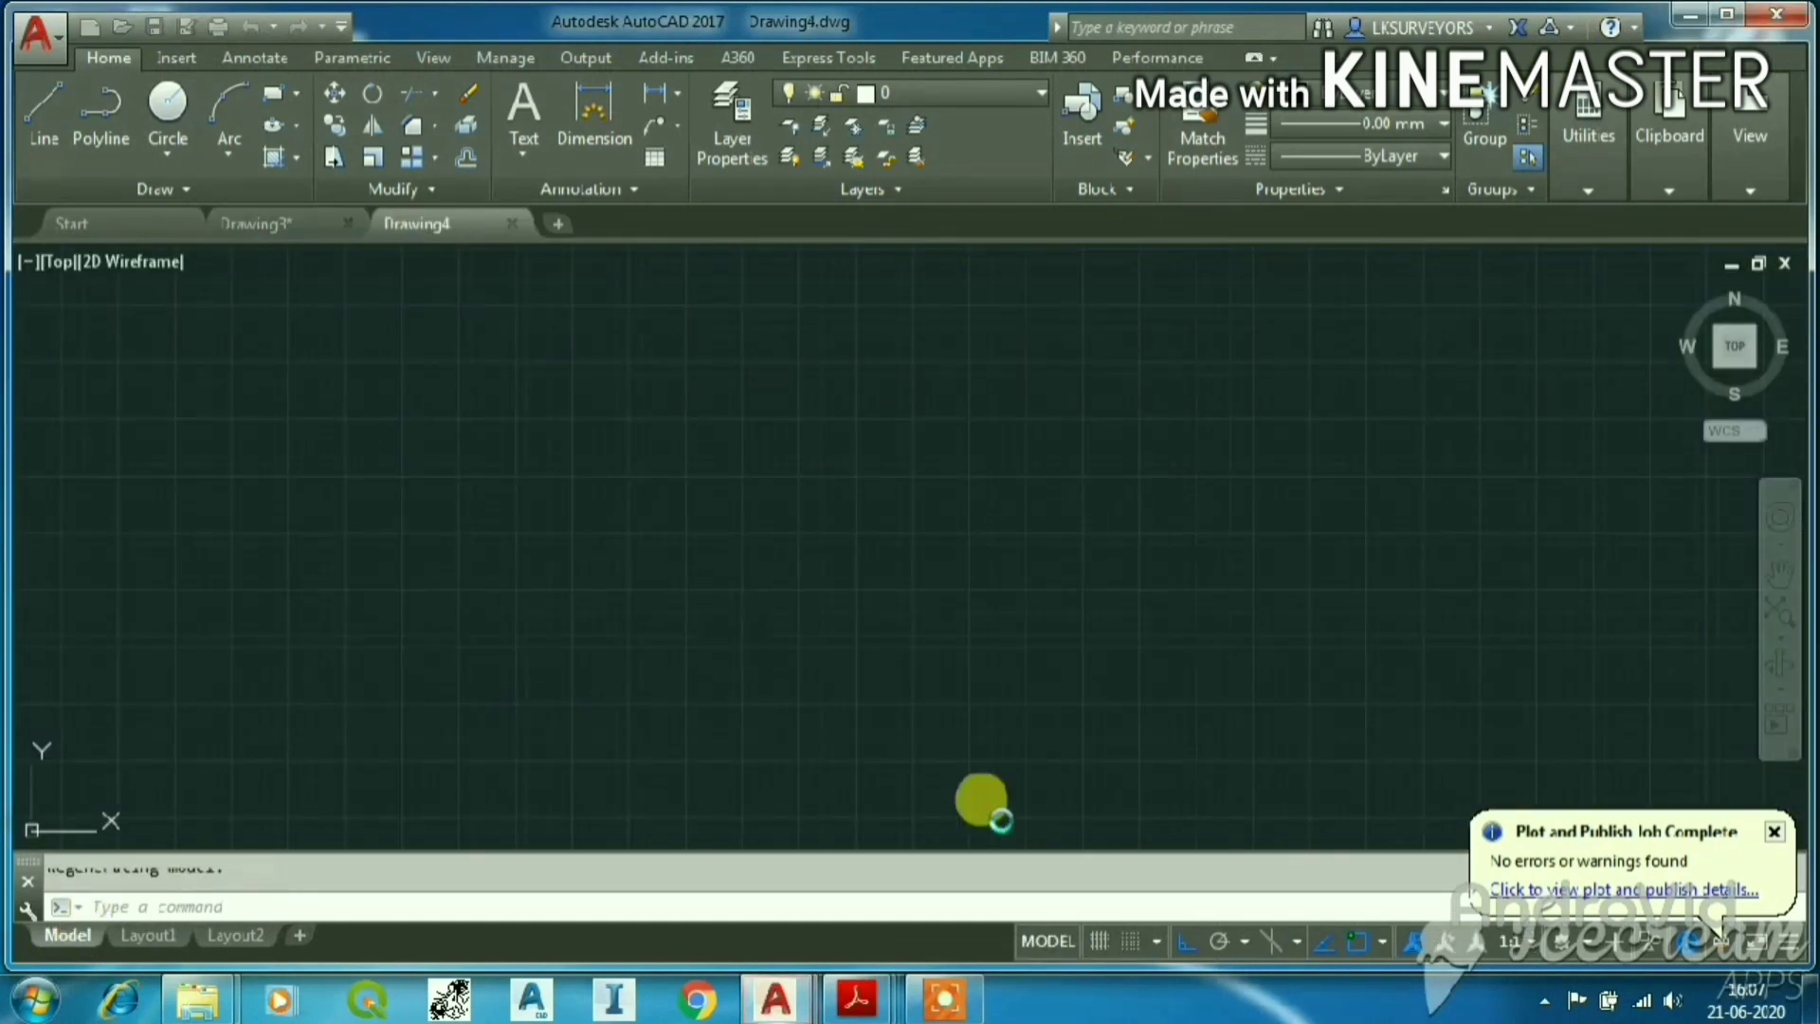
pyautogui.click(1100, 941)
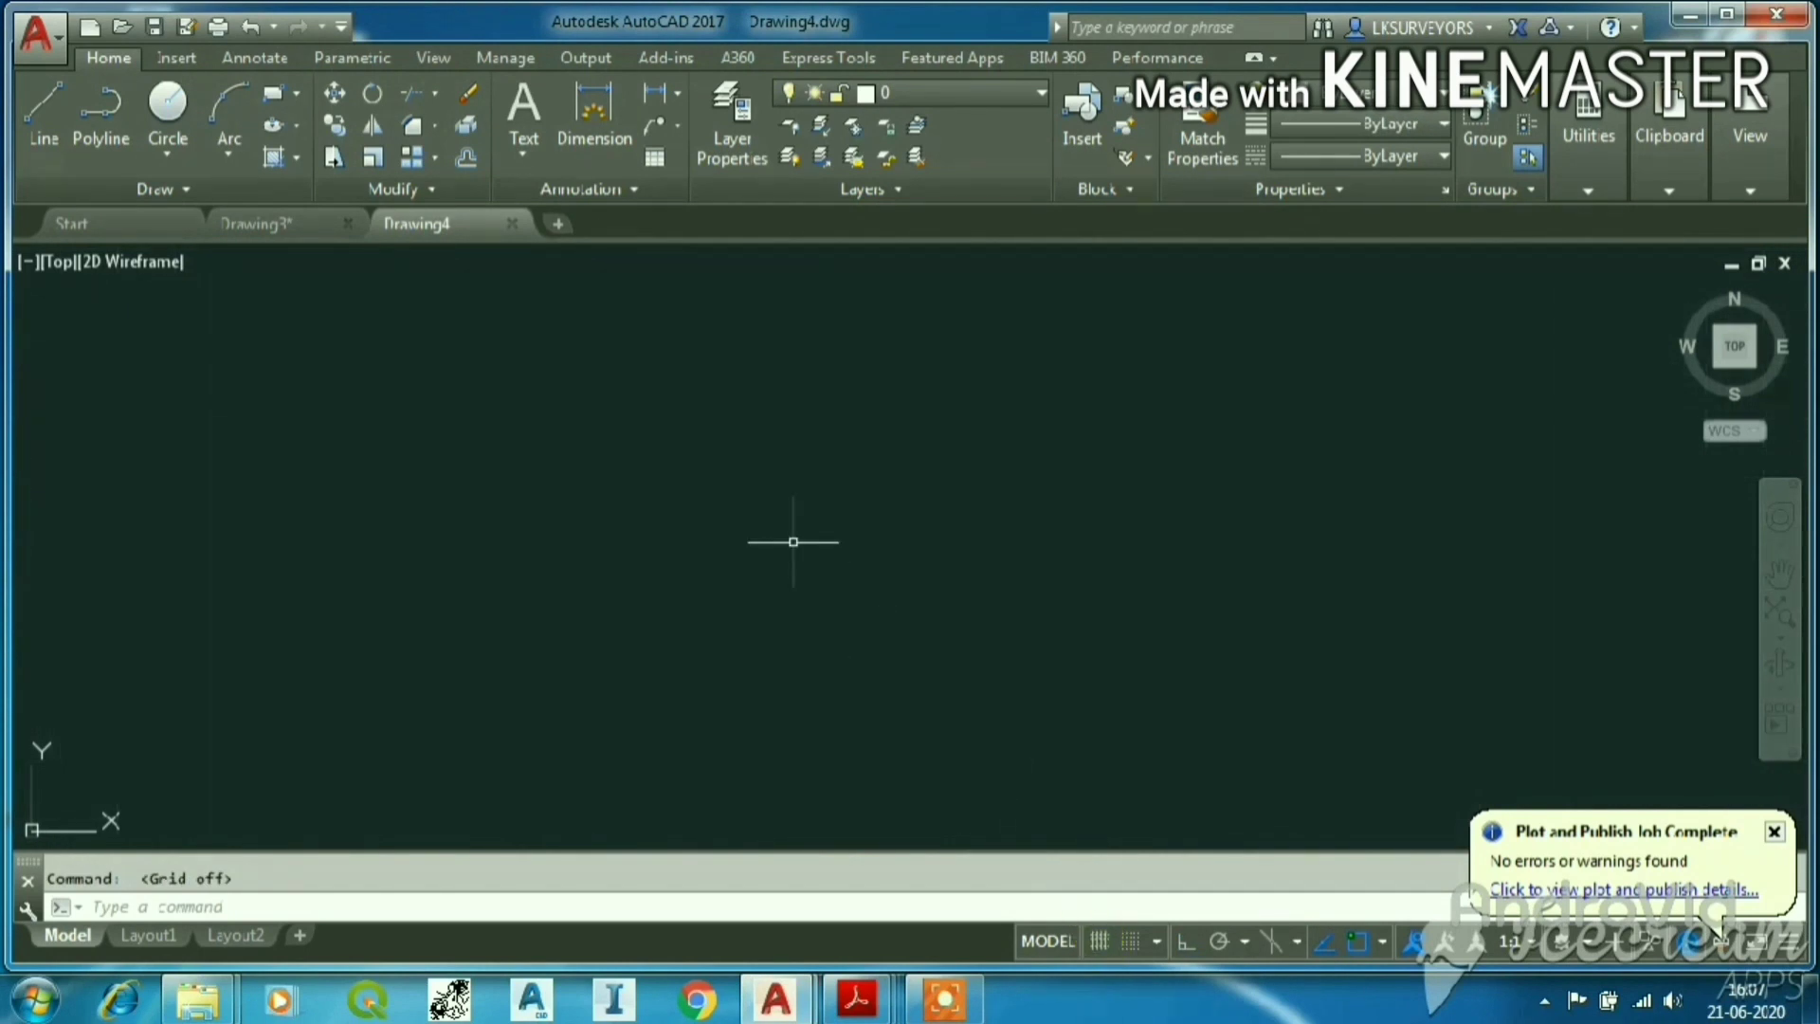
# Set the drawing units (UN) to Meters insertion scale with 0.000 length precision.
pyautogui.write('un')
pyautogui.press('Return')
pyautogui.click(809, 497)
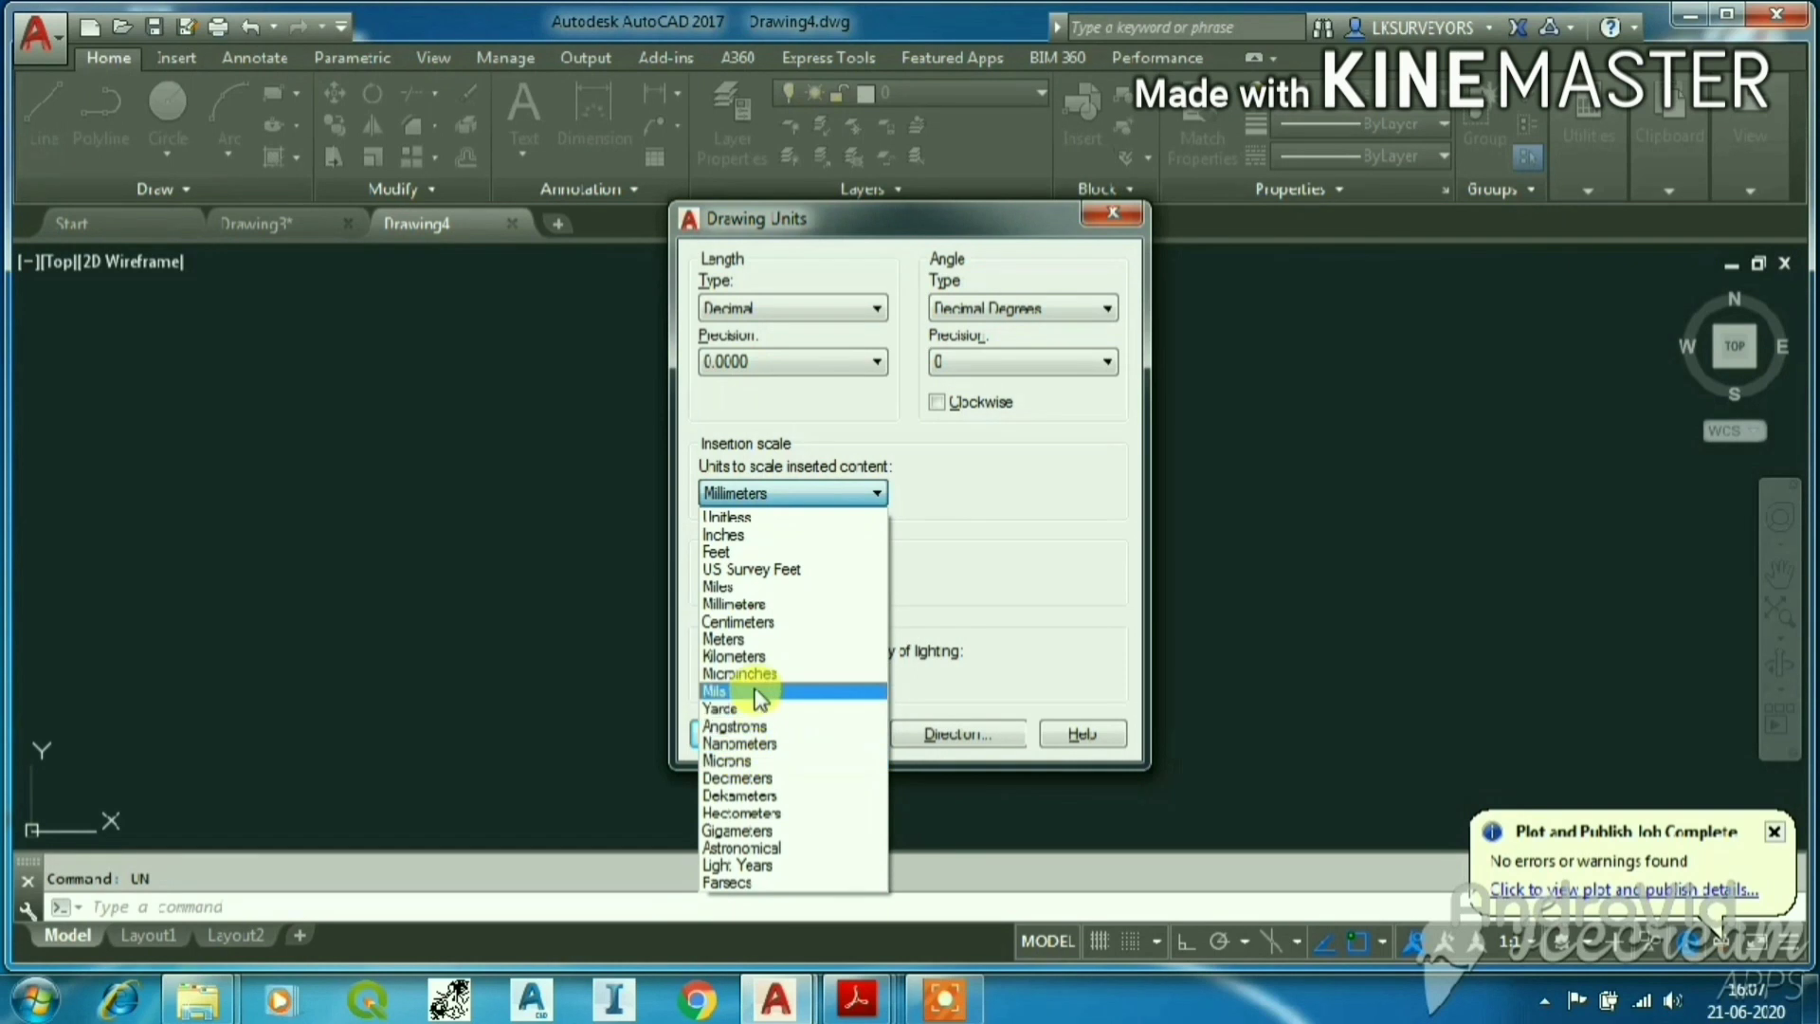
pyautogui.click(759, 639)
pyautogui.click(769, 362)
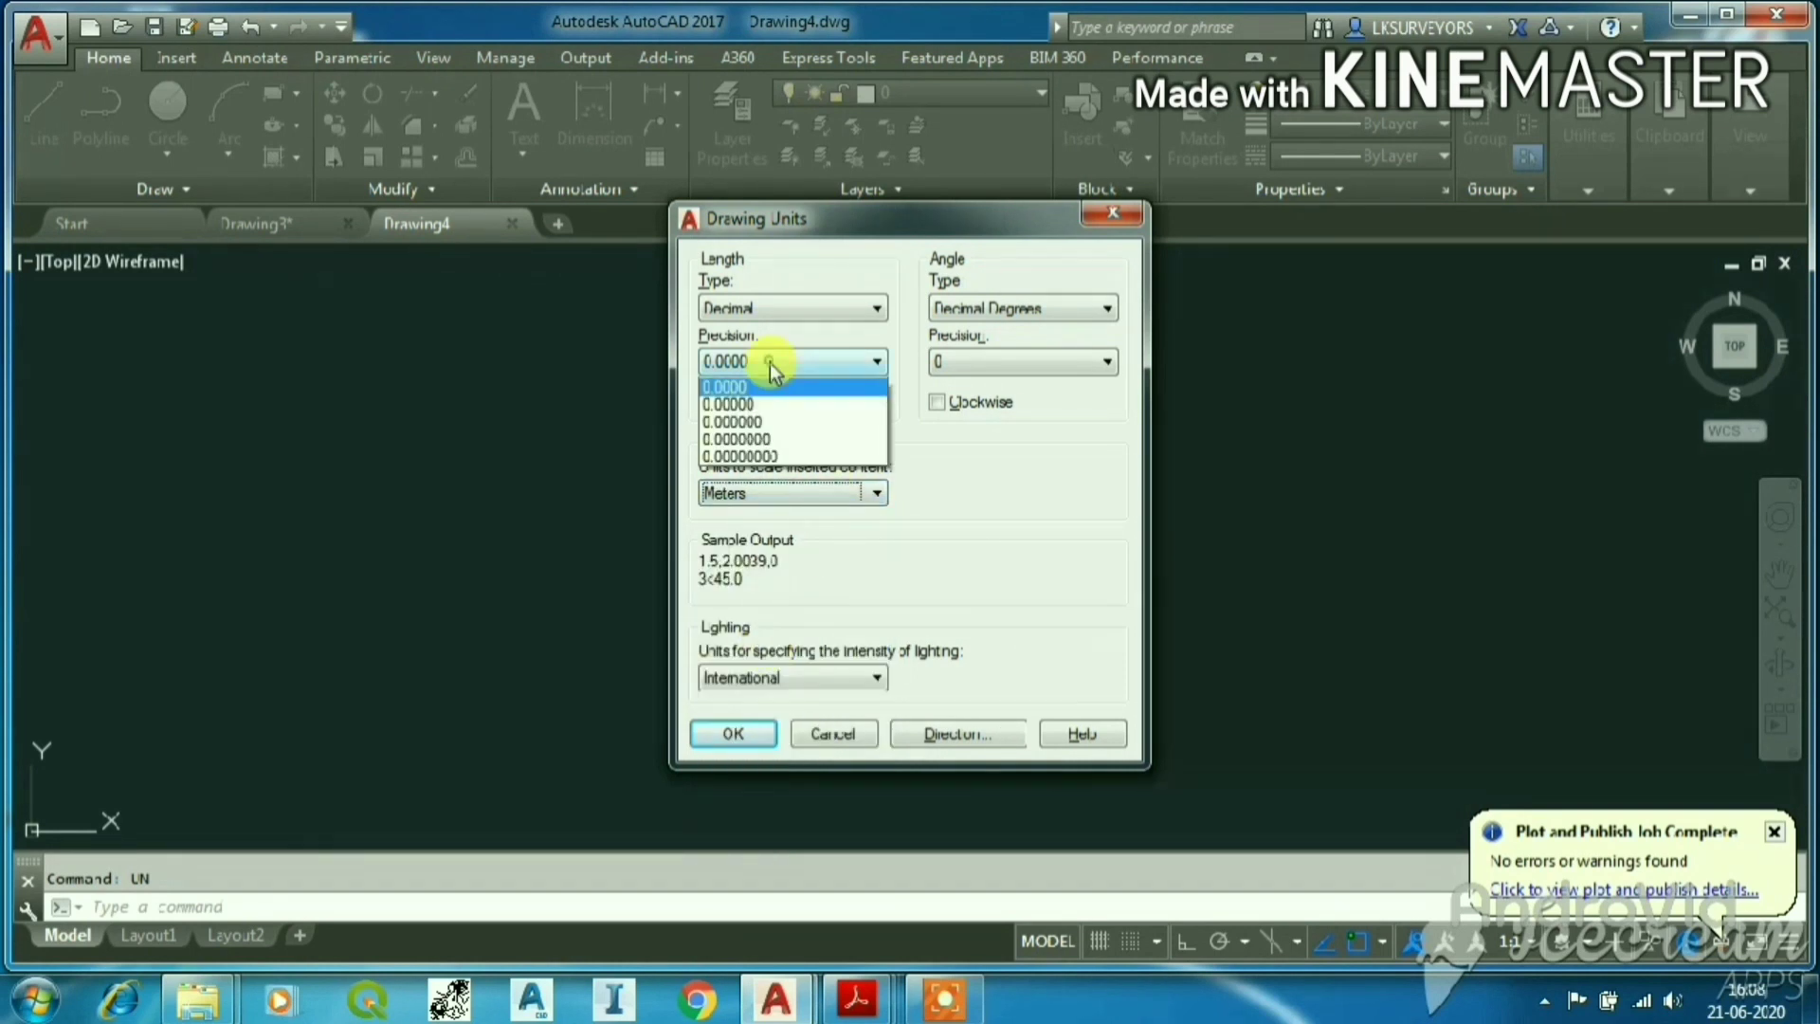
pyautogui.click(731, 437)
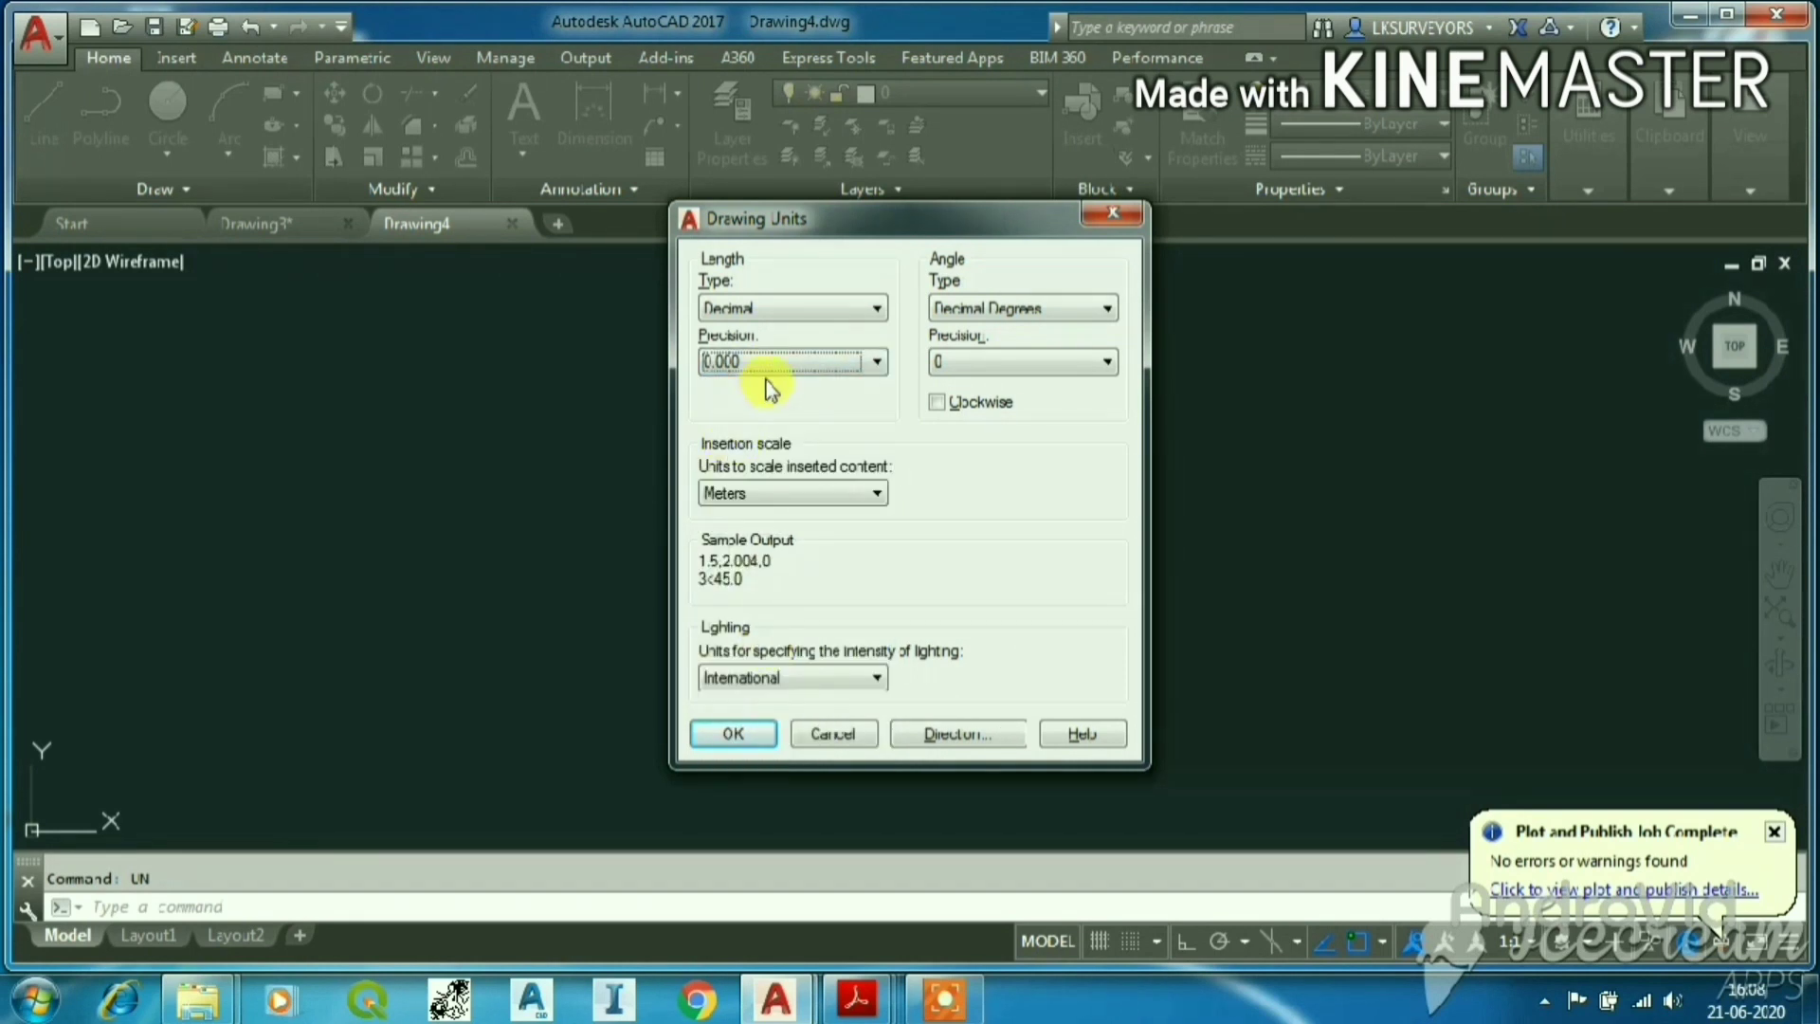
pyautogui.click(758, 732)
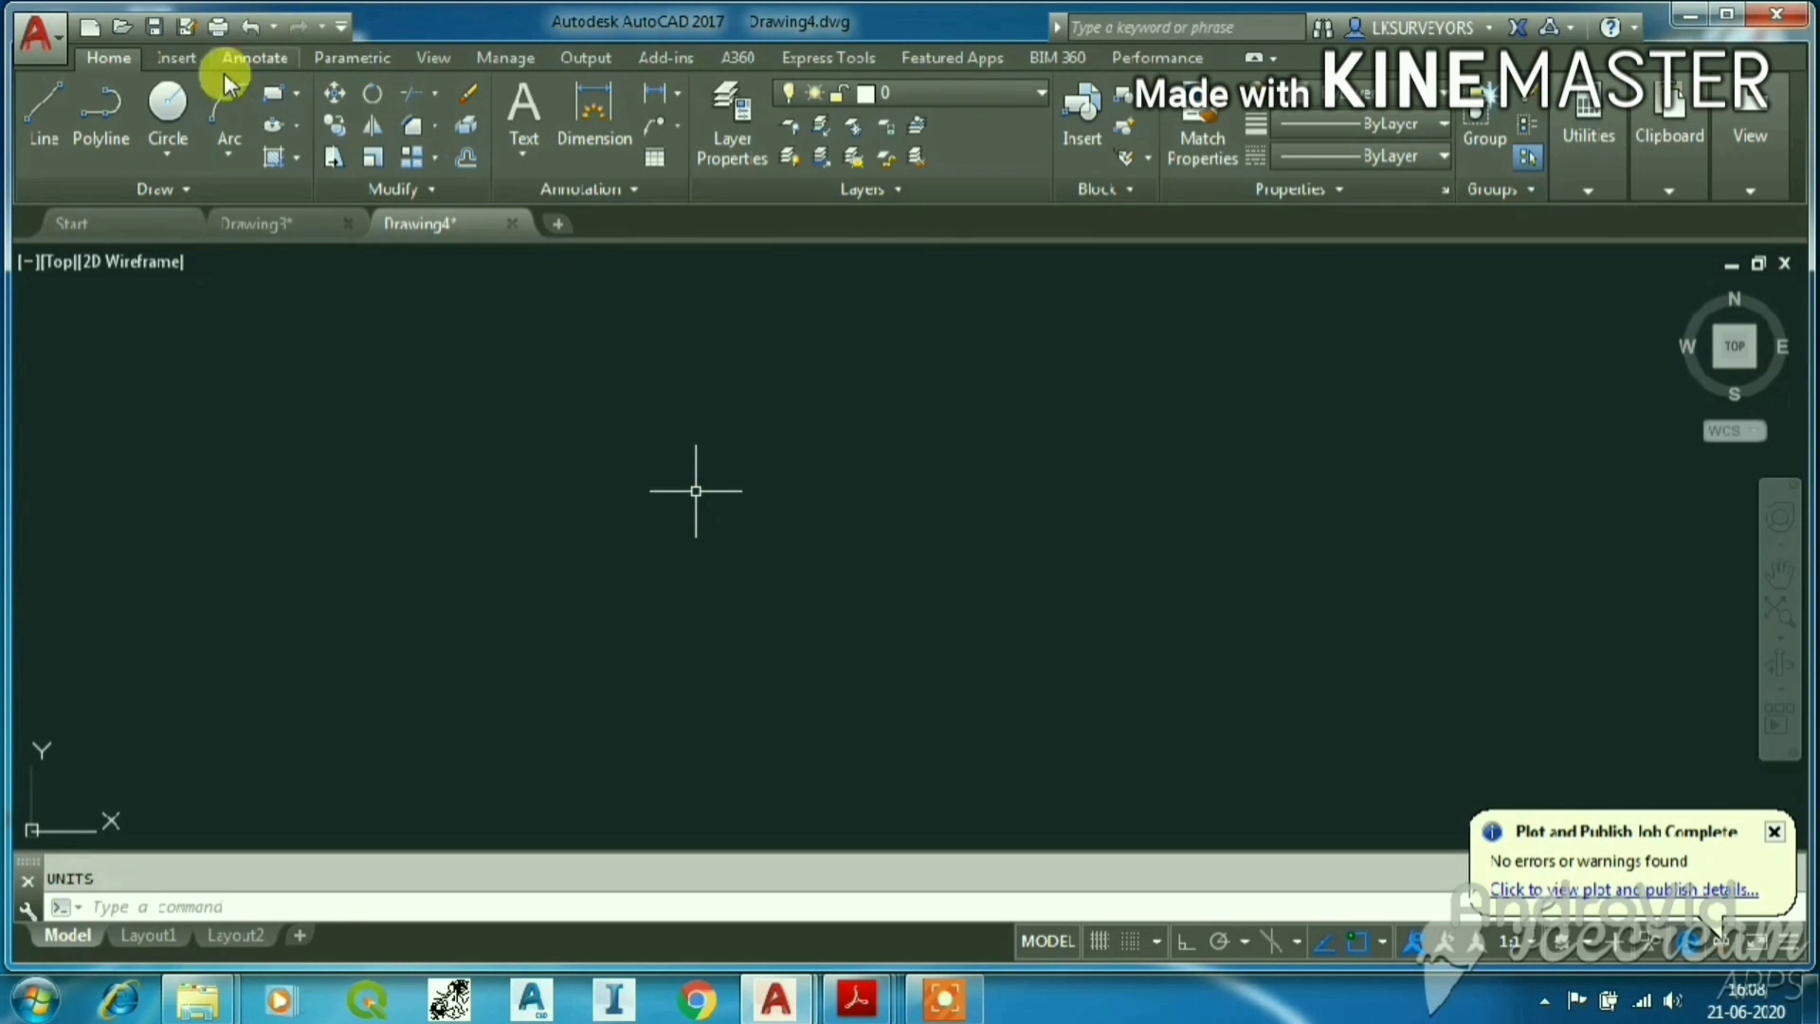
pyautogui.click(178, 58)
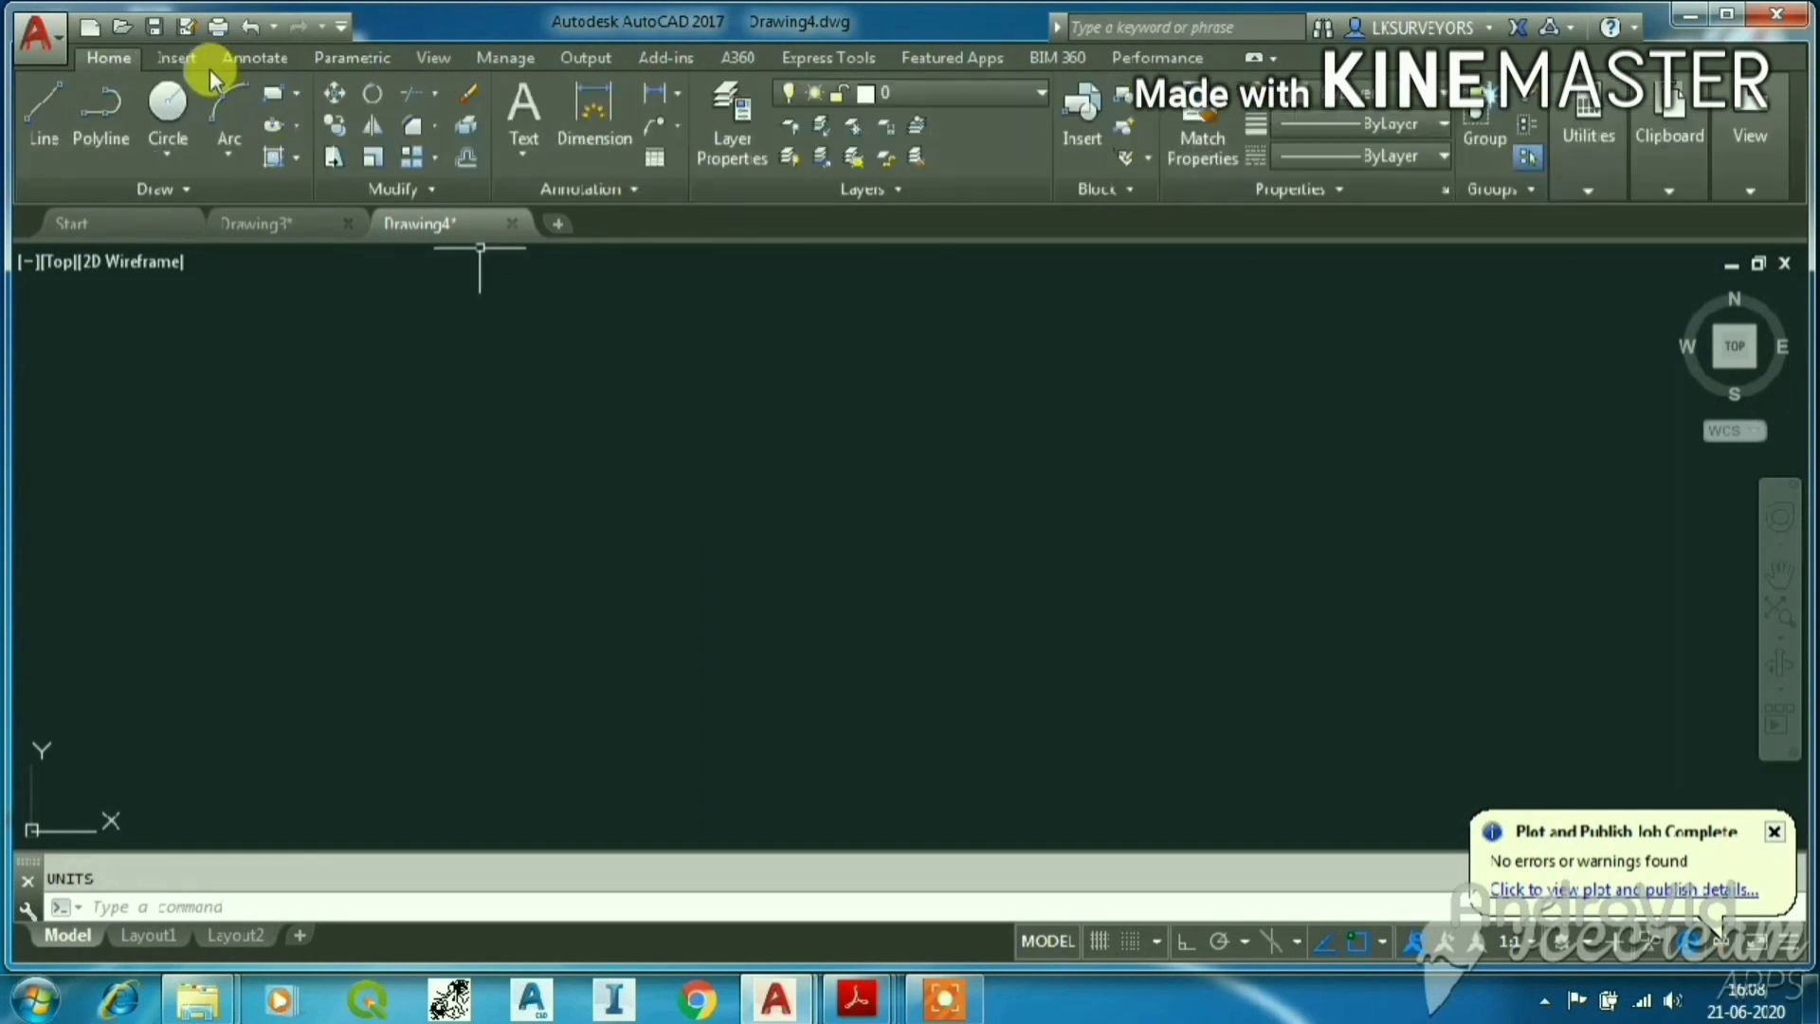
pyautogui.click(196, 65)
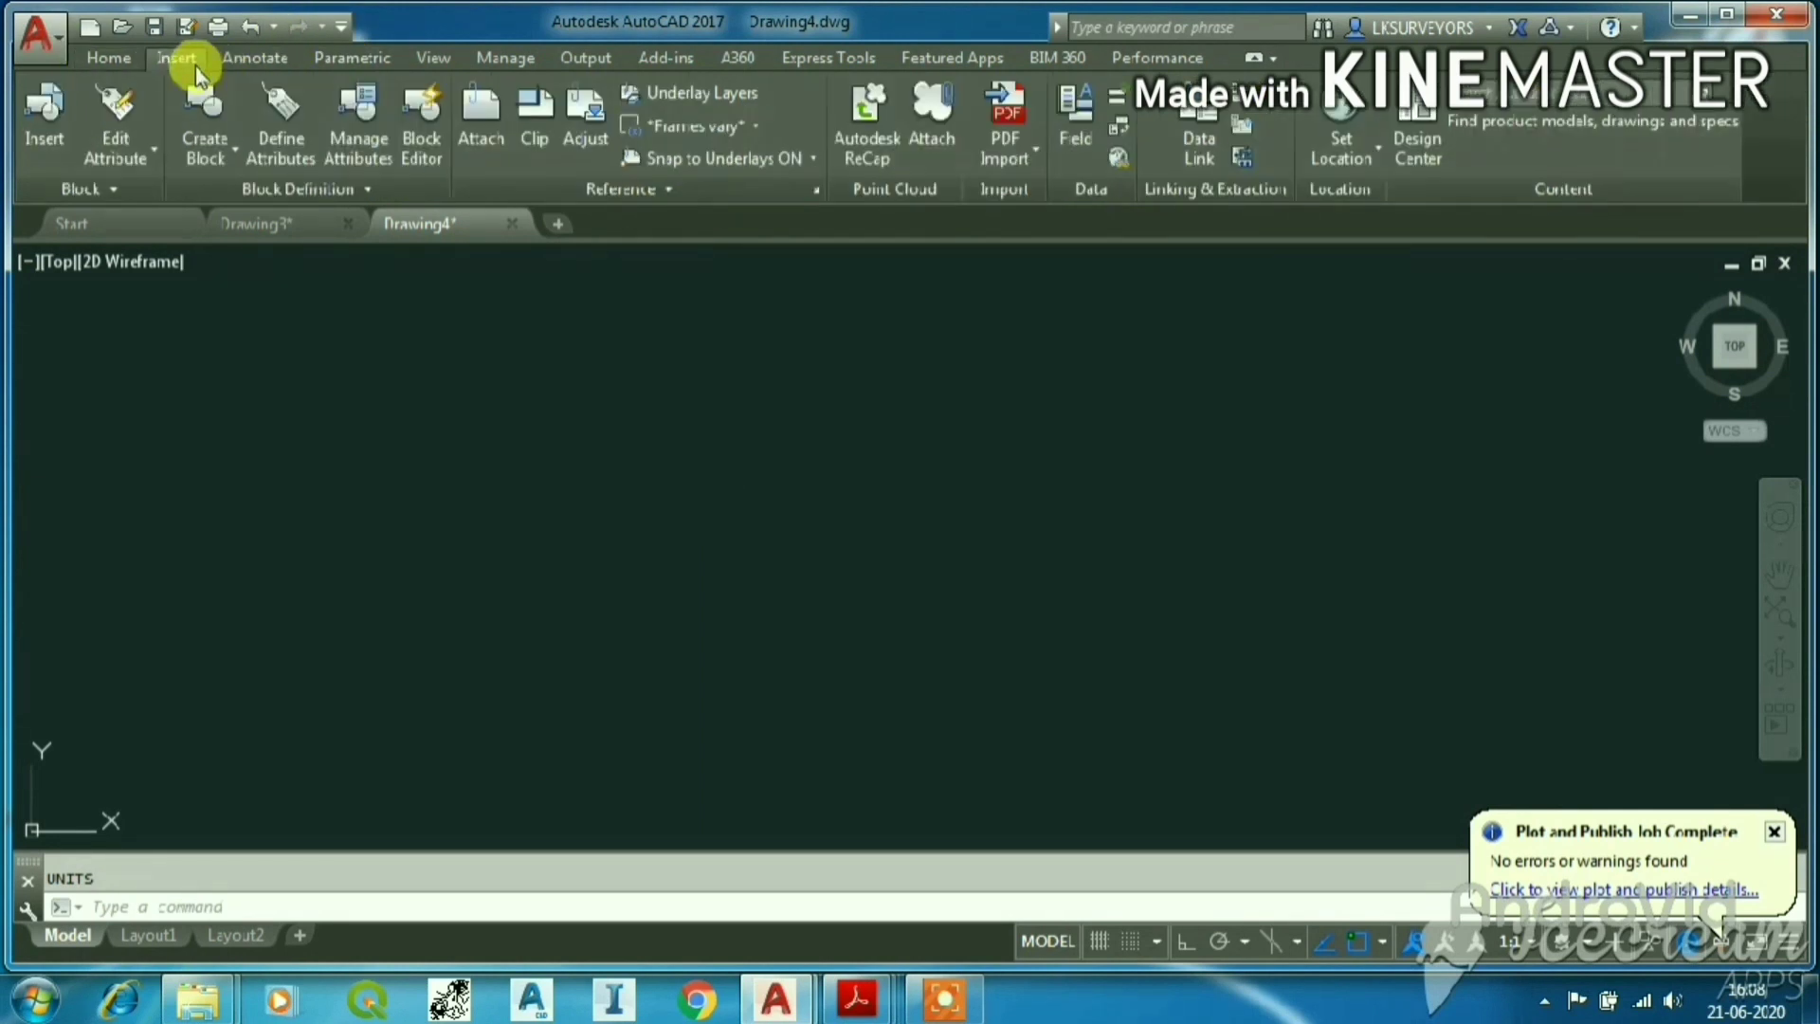
pyautogui.click(493, 139)
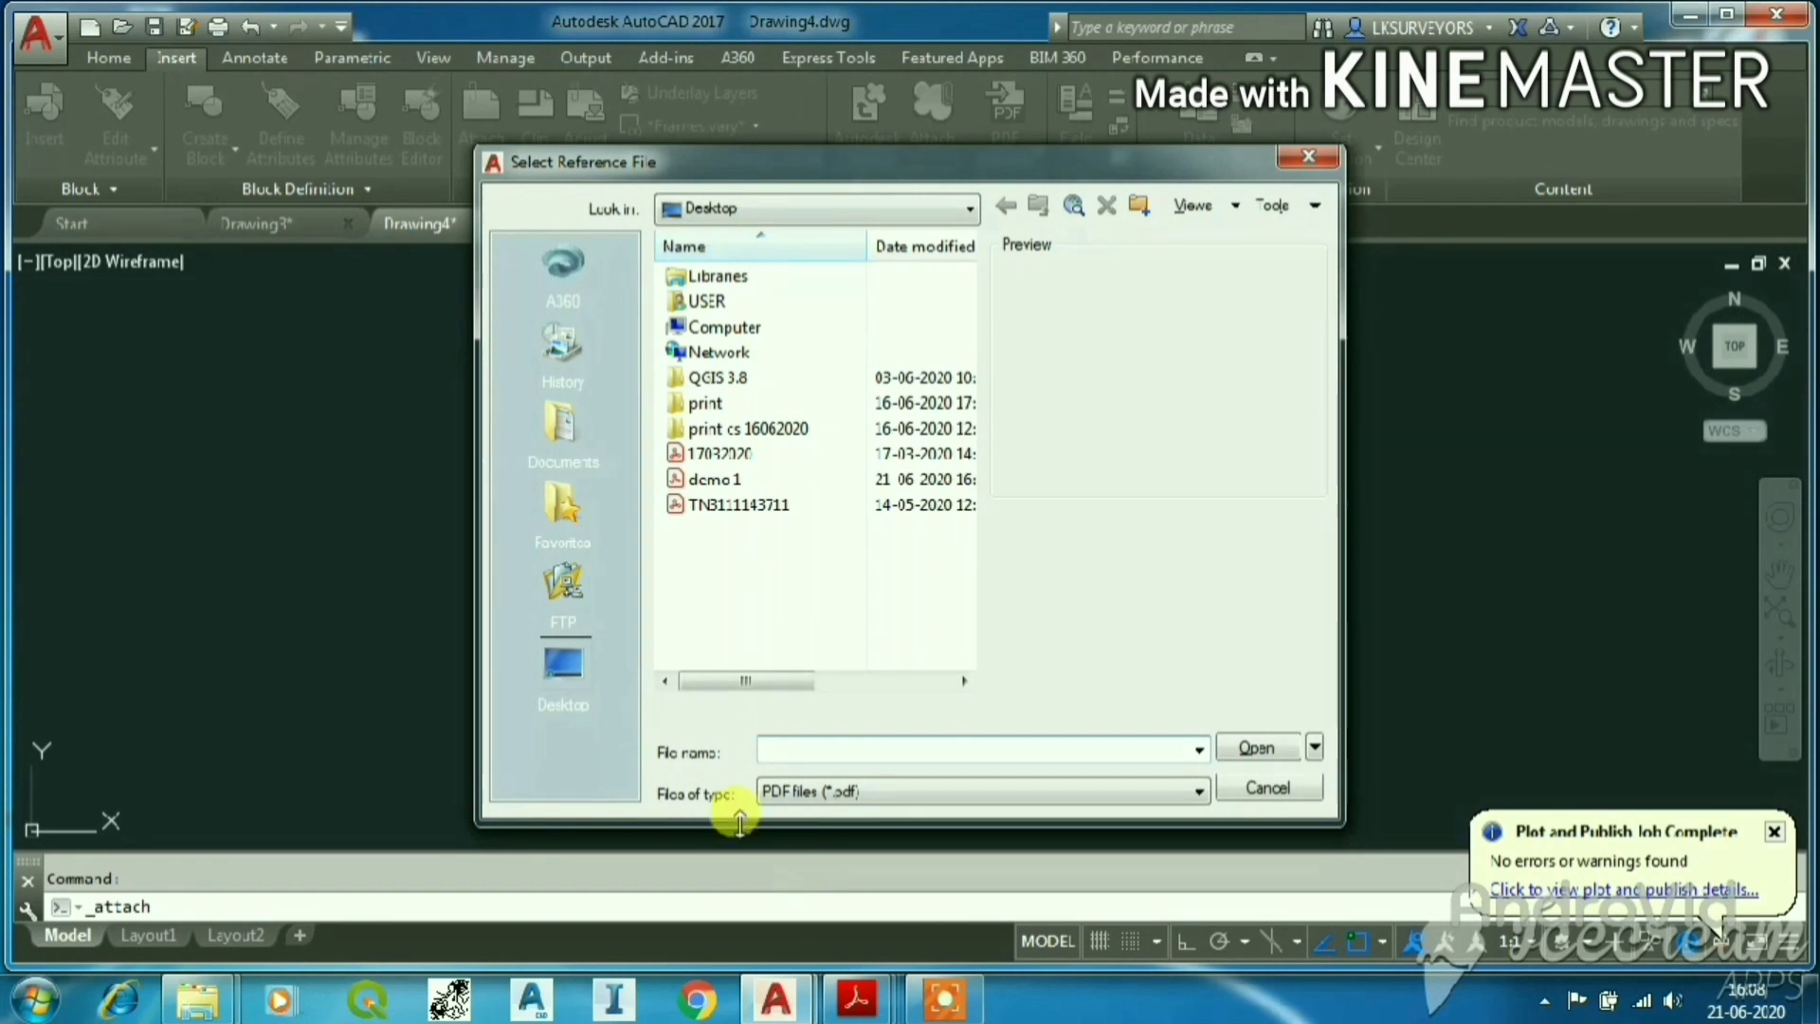
pyautogui.click(940, 792)
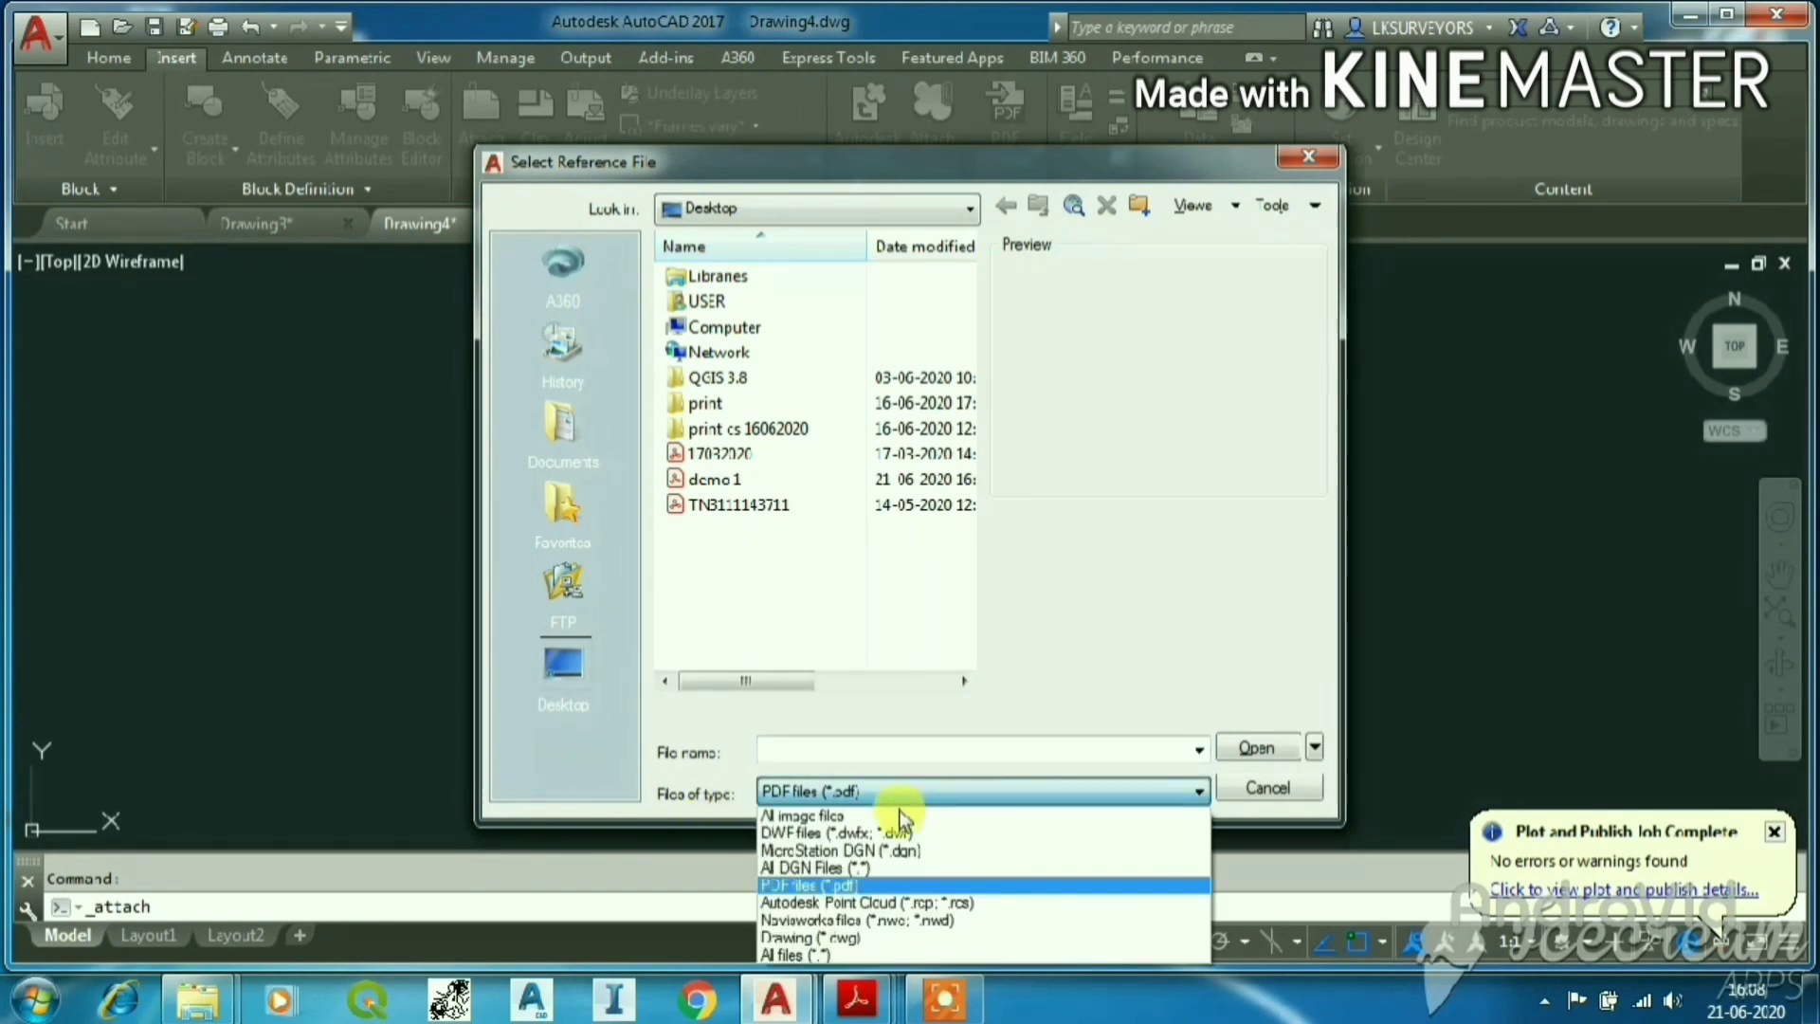
pyautogui.click(794, 817)
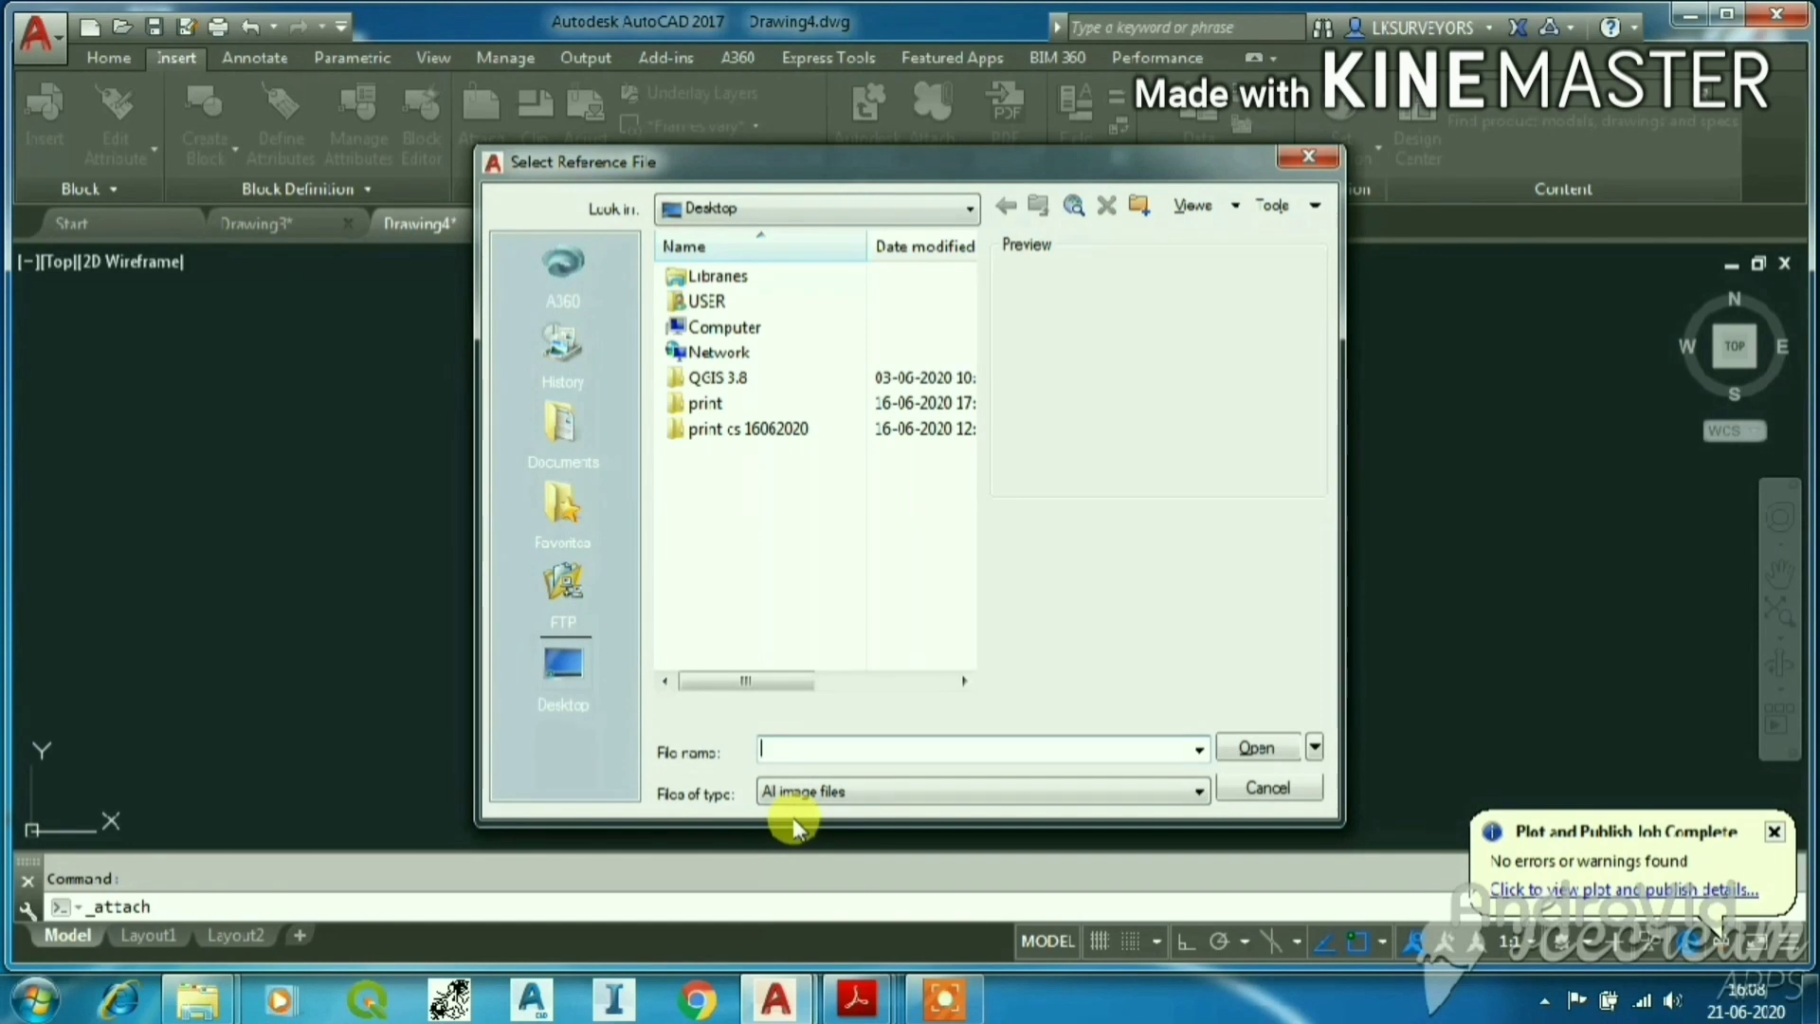
pyautogui.click(853, 791)
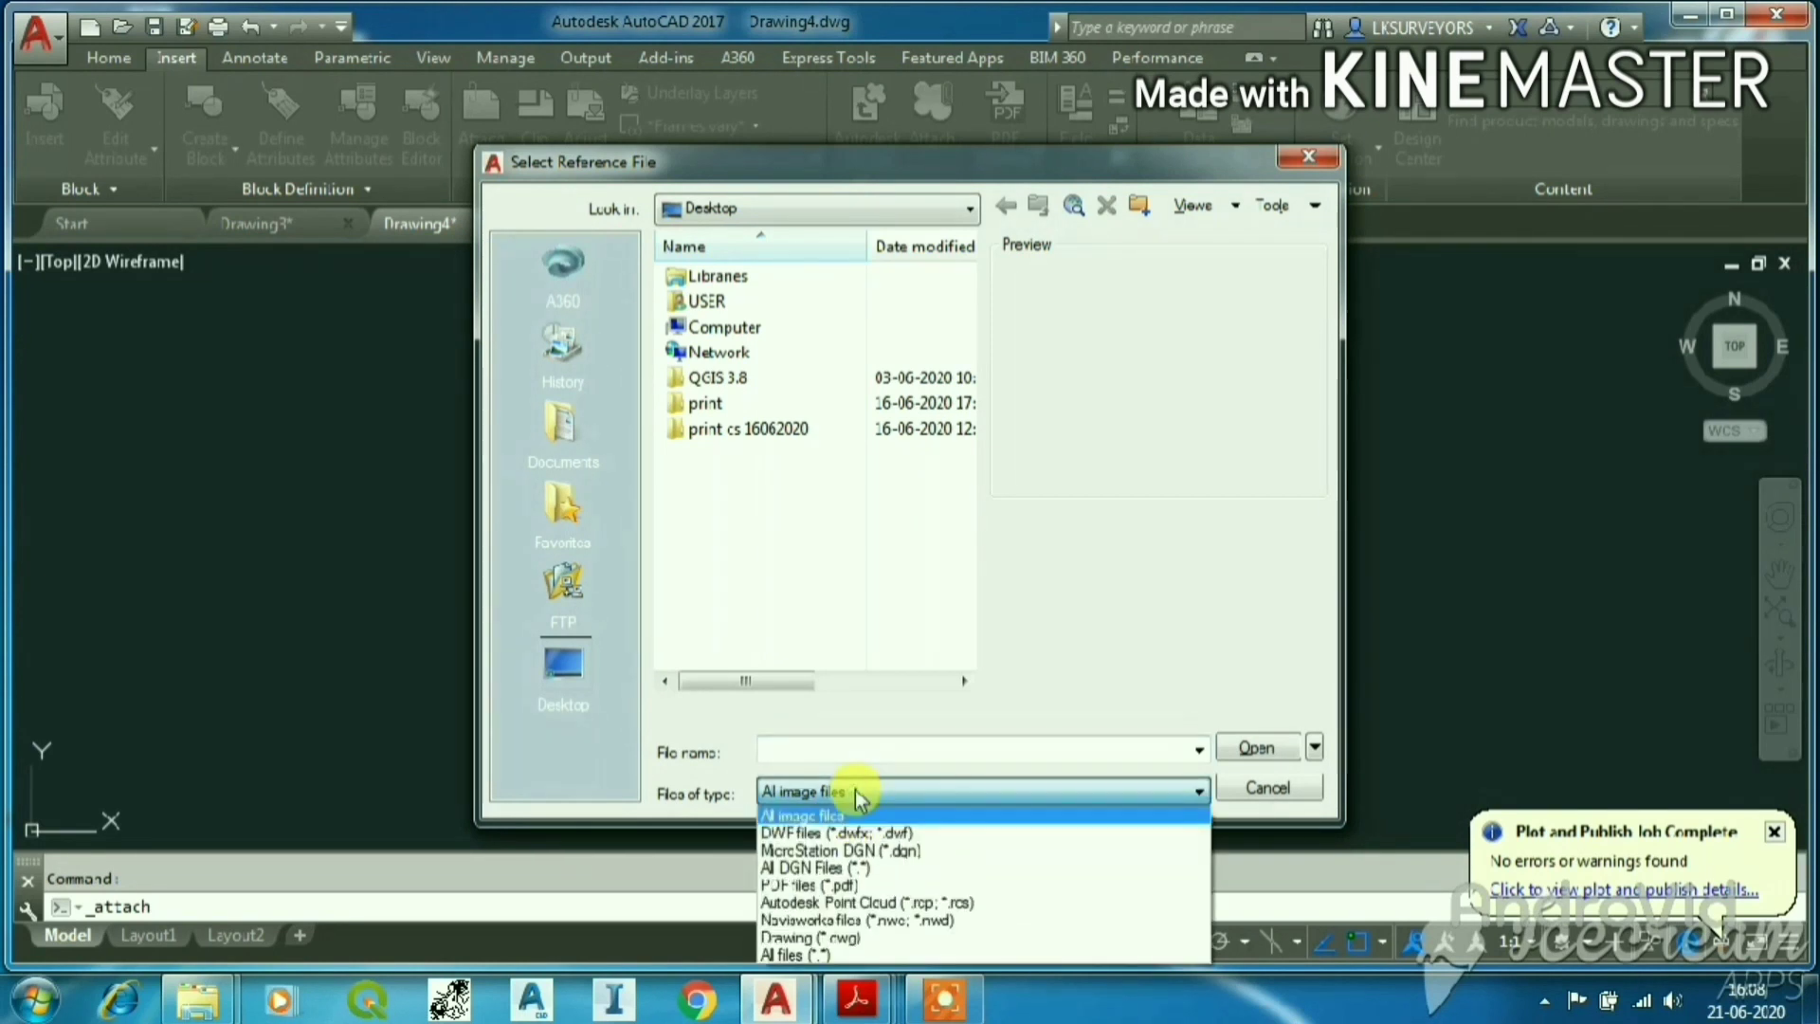
pyautogui.click(797, 887)
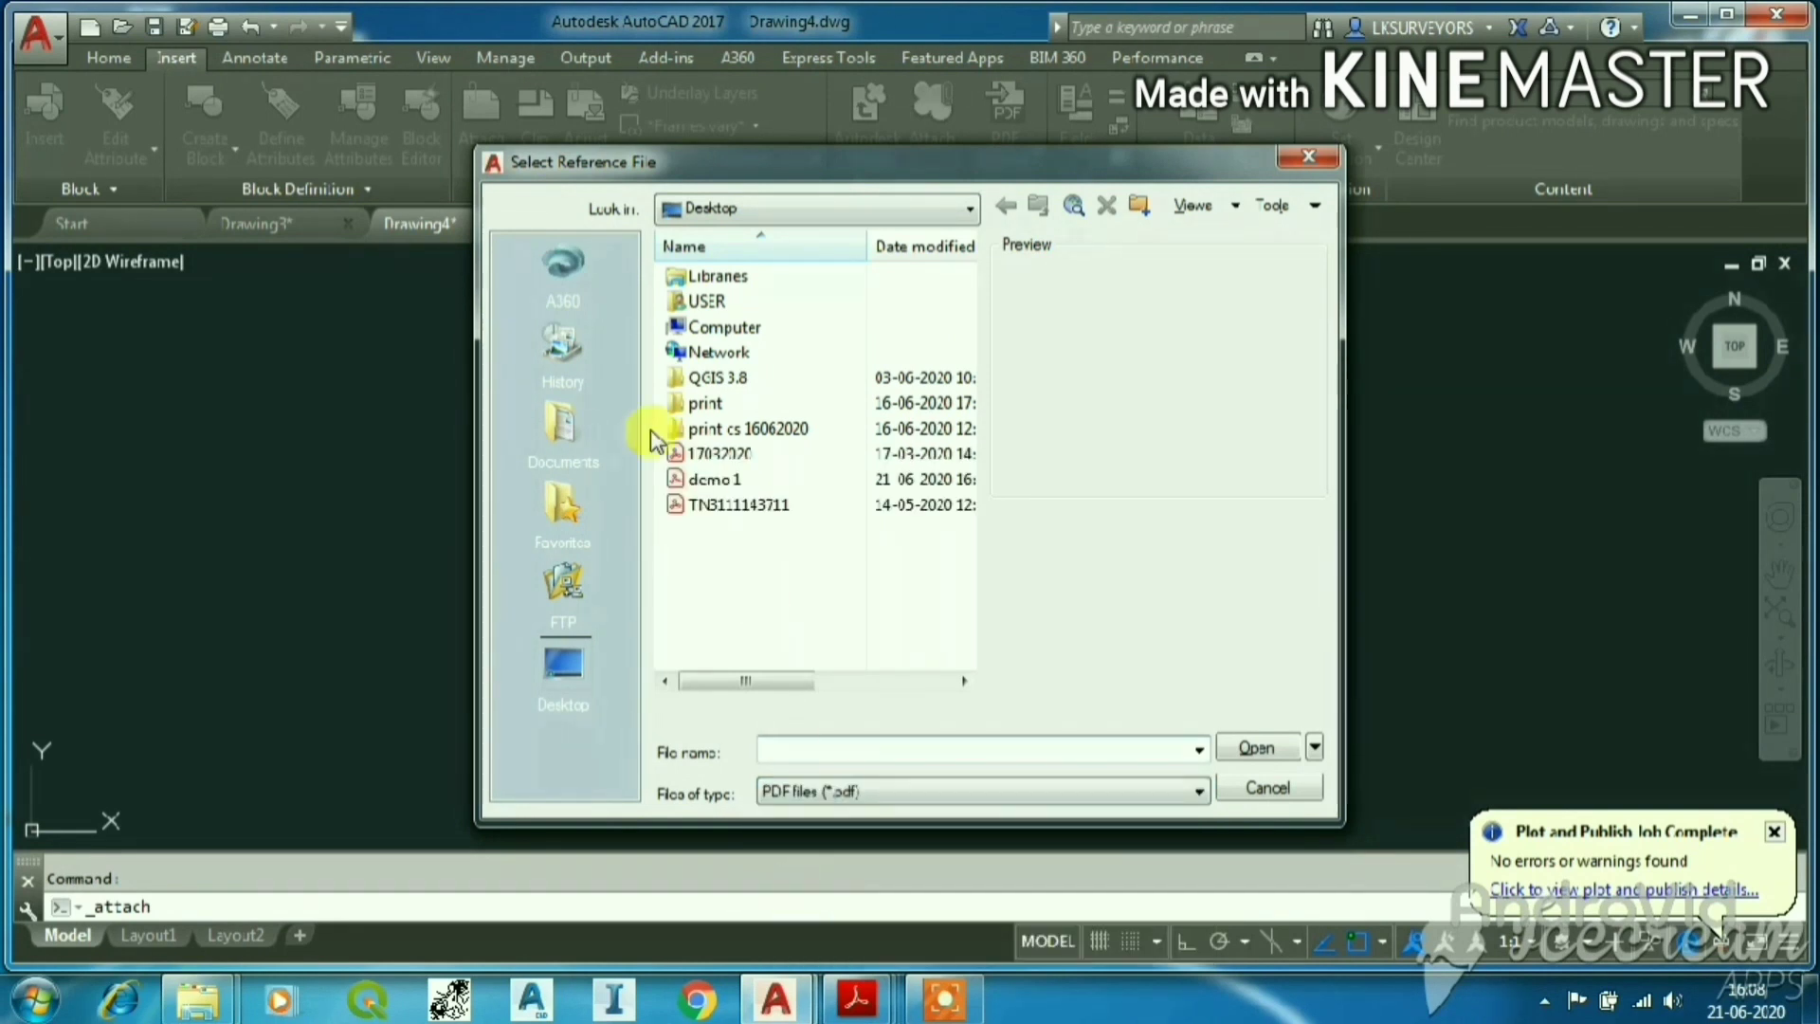
pyautogui.click(759, 517)
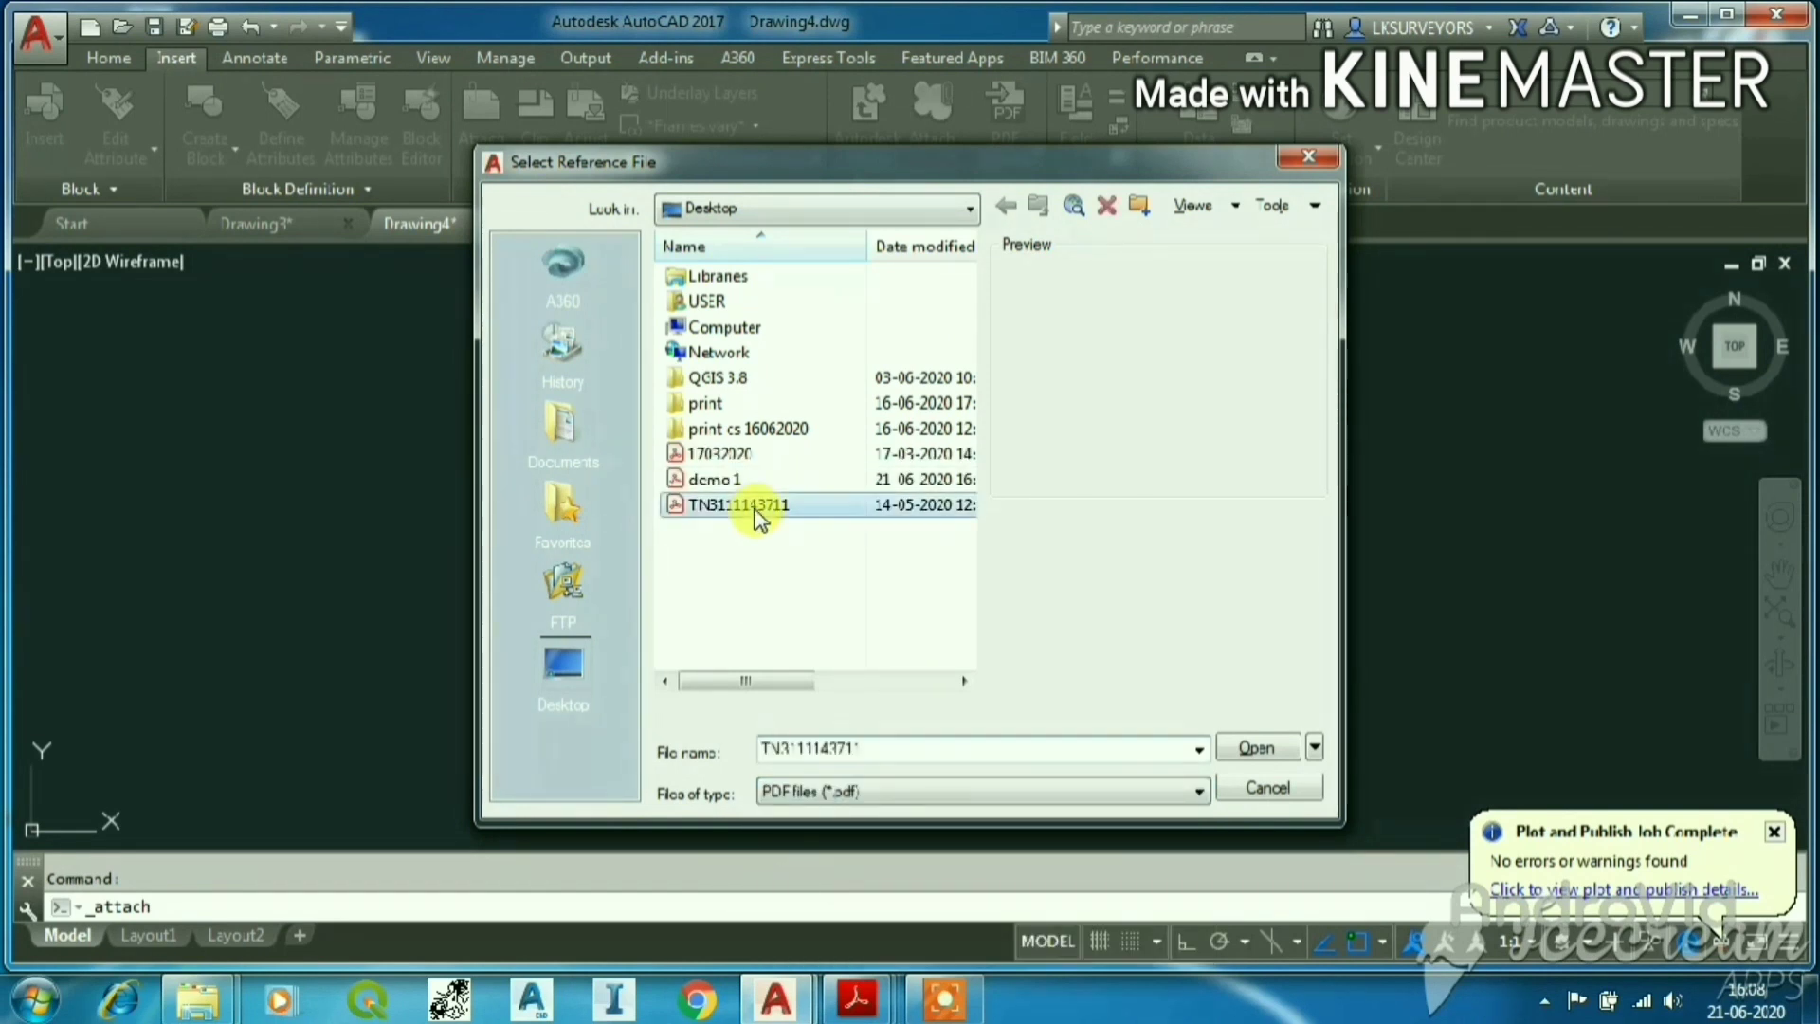
pyautogui.click(1256, 749)
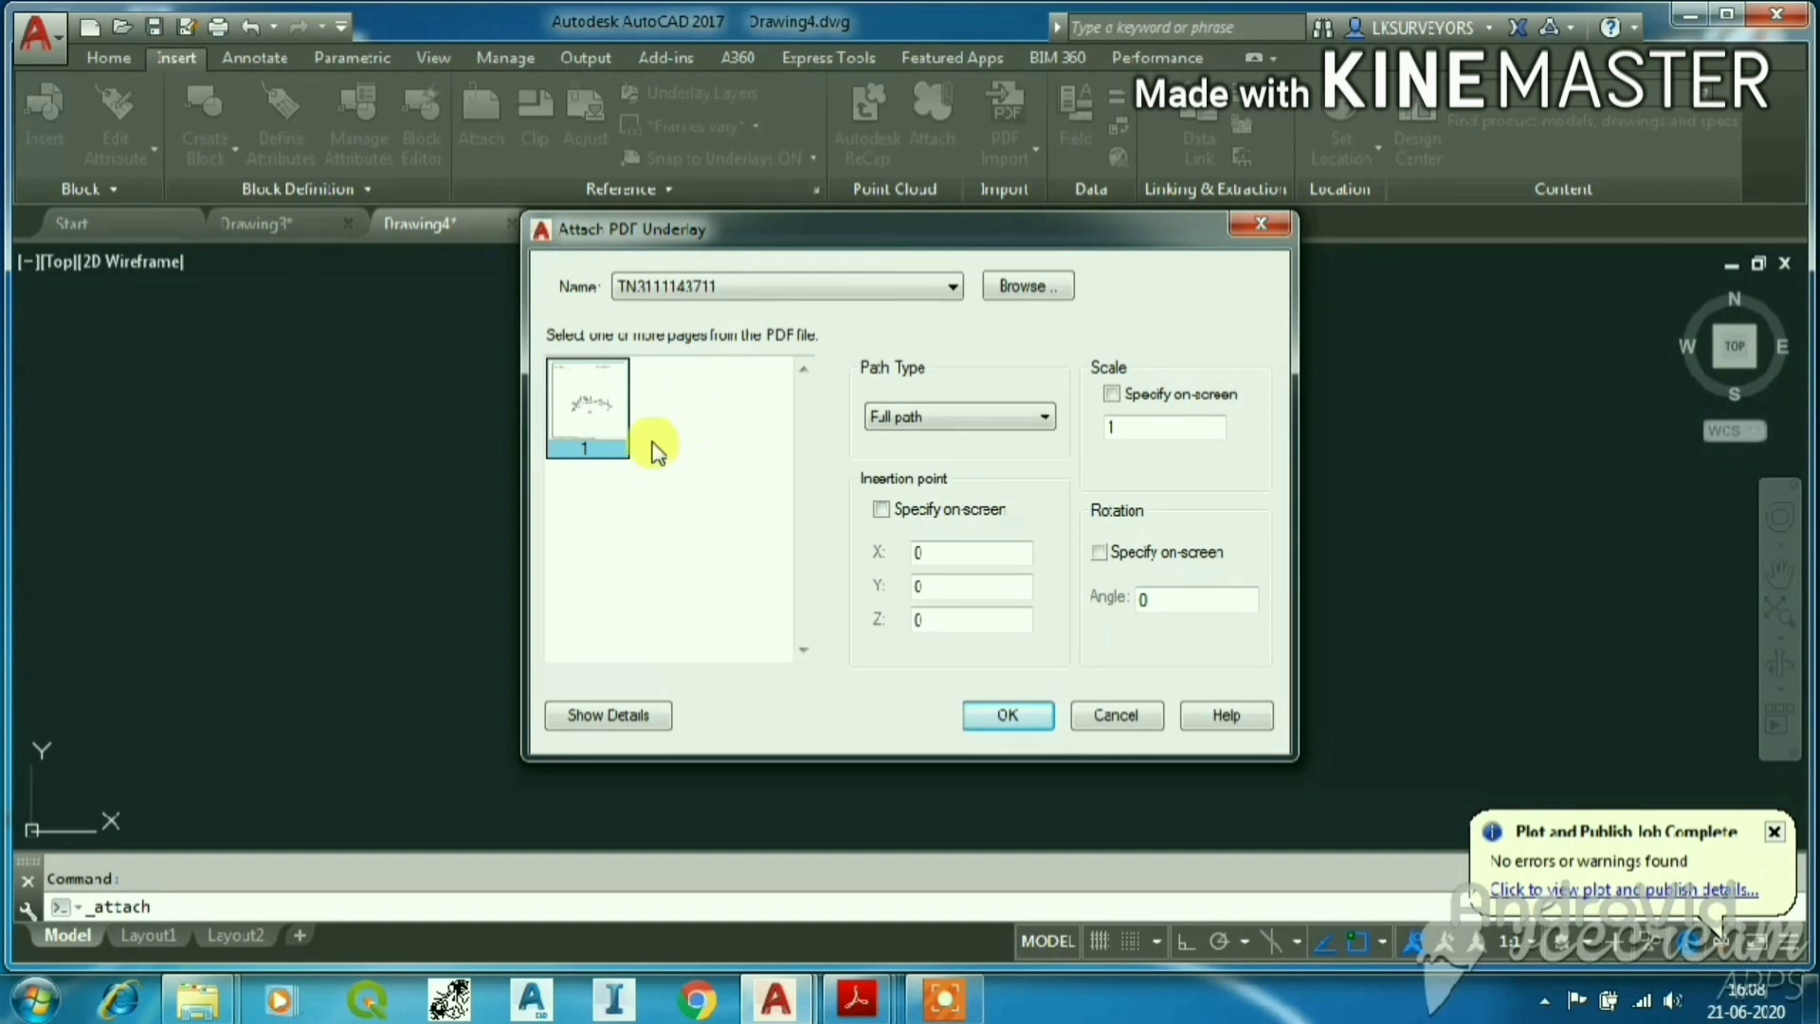
pyautogui.click(1006, 716)
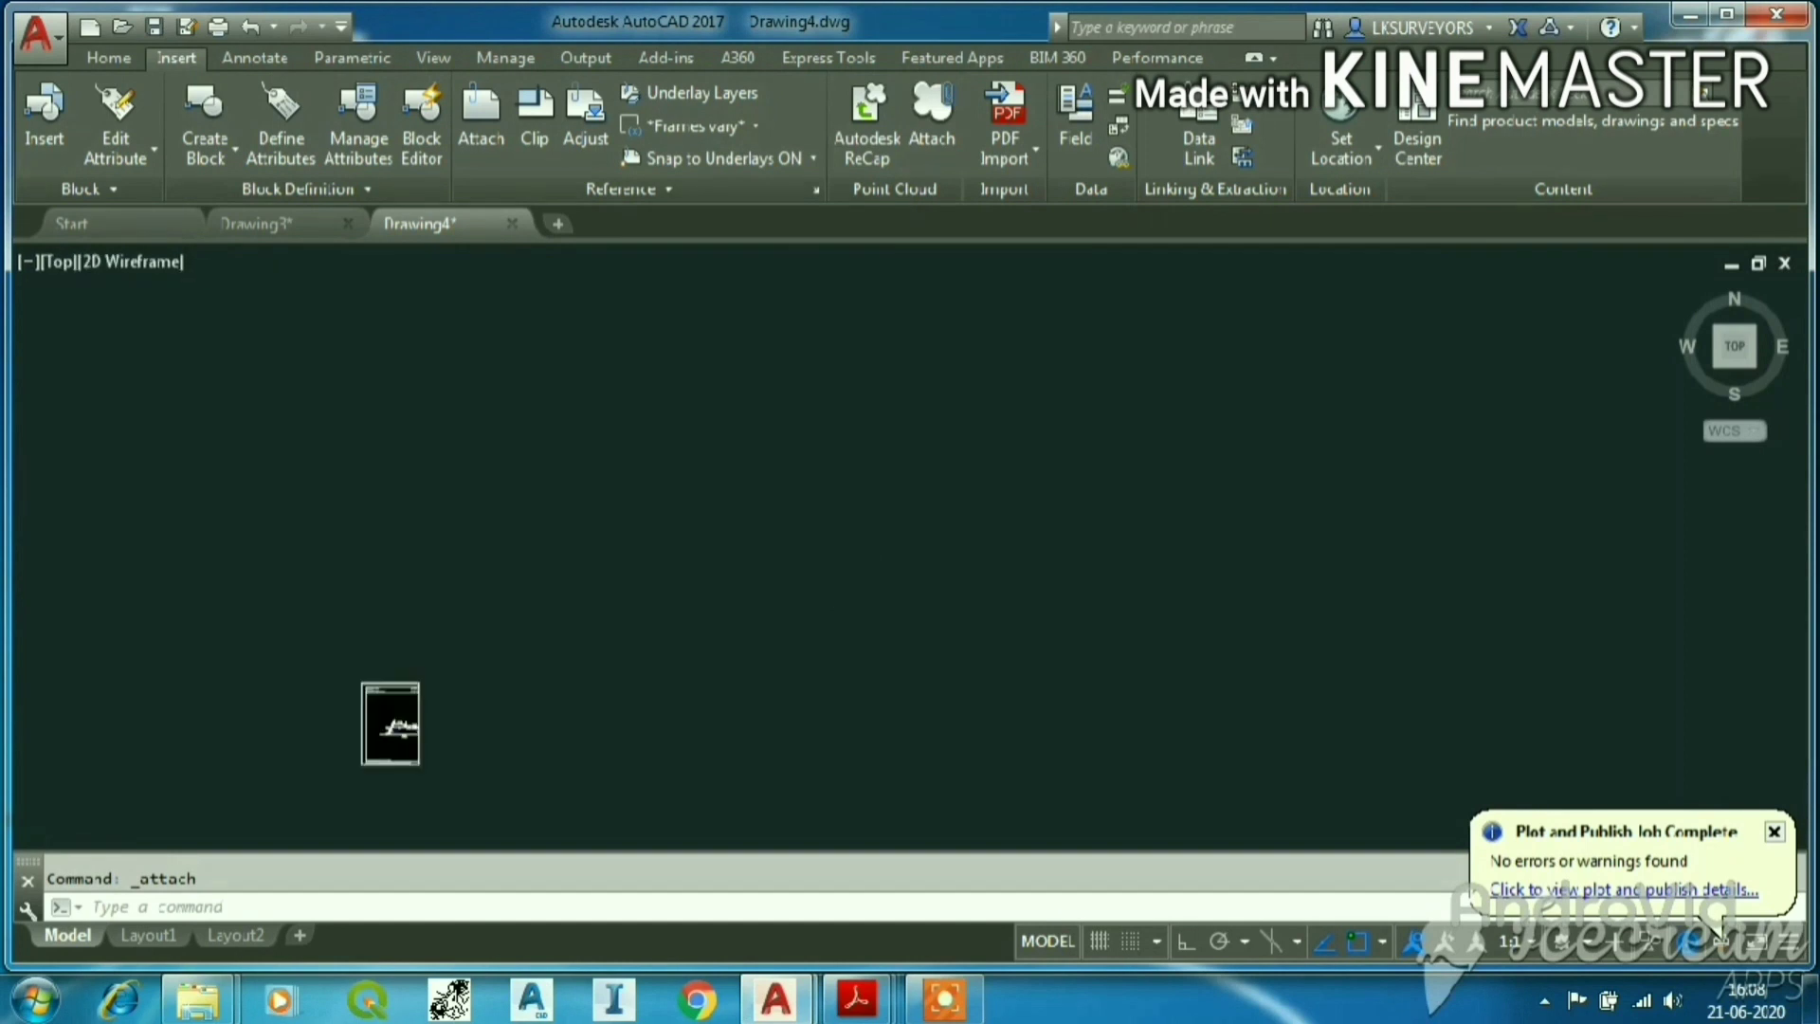
# Select the survey PDF underlay and start Import as Objects on it.
pyautogui.click(366, 764)
pyautogui.middleClick(366, 764)
pyautogui.middleClick(366, 764)
pyautogui.scroll(6, 1054, 520)
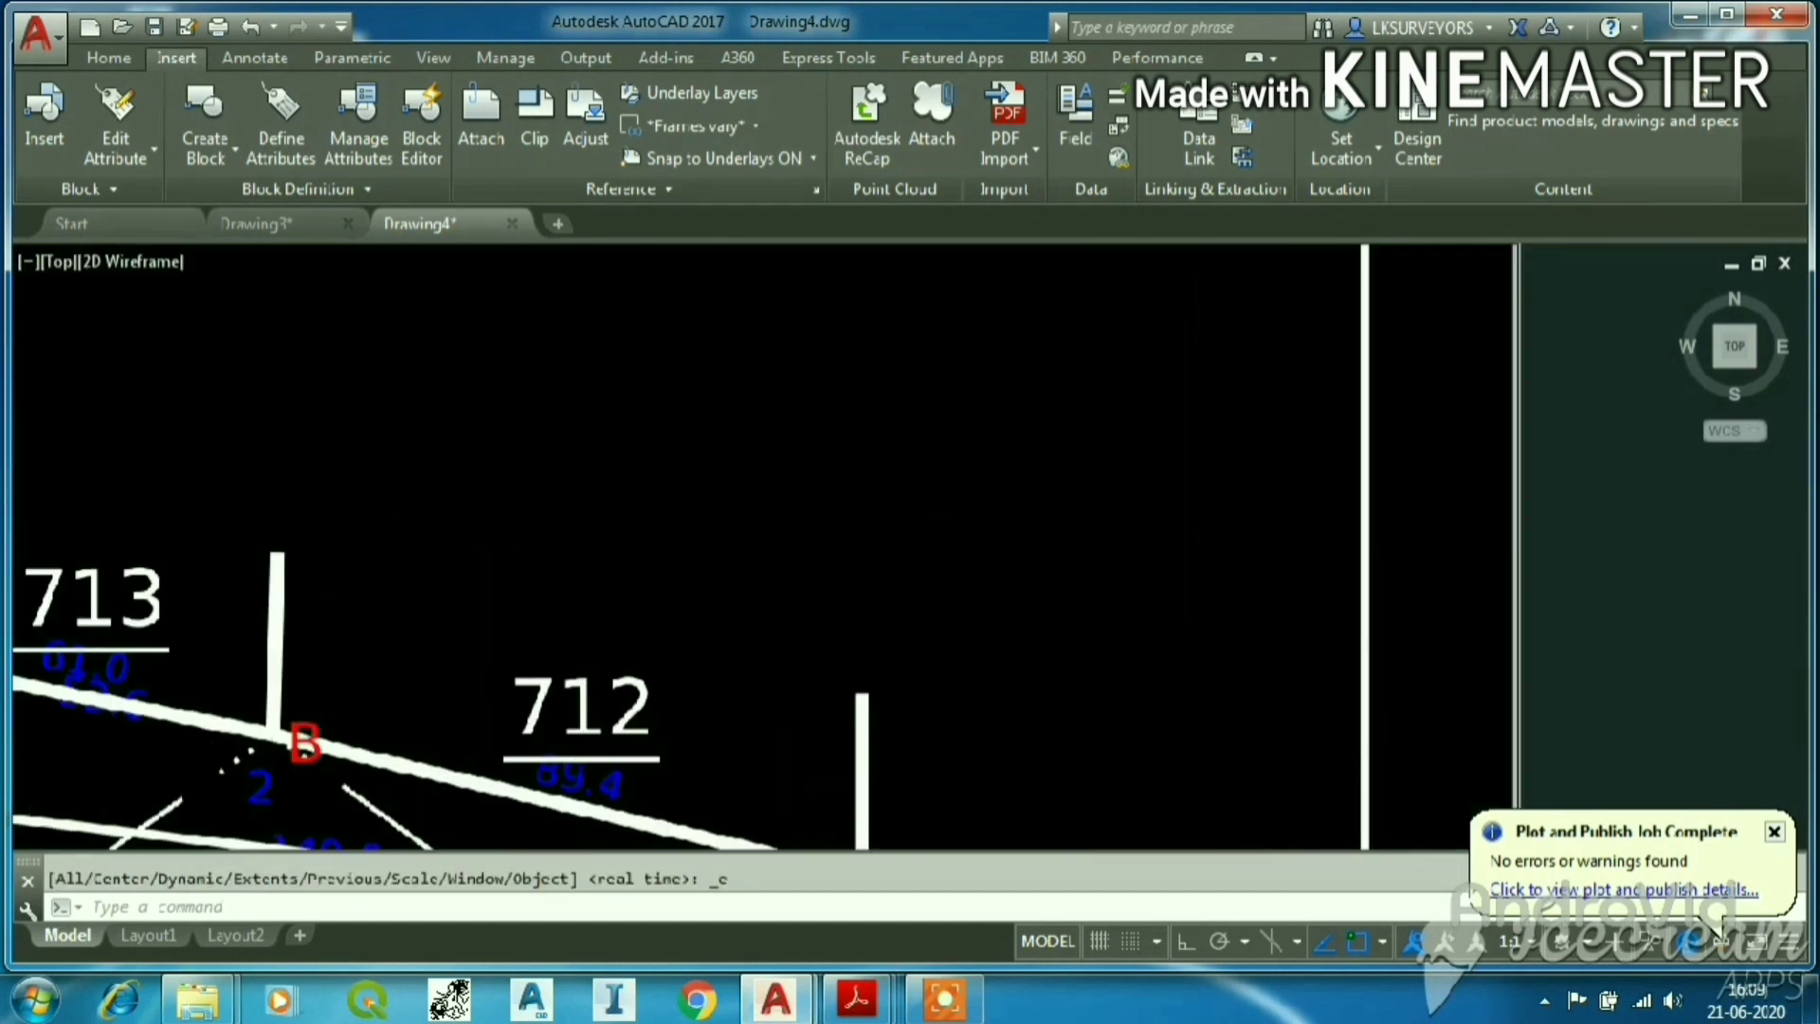
pyautogui.scroll(-8, 978, 529)
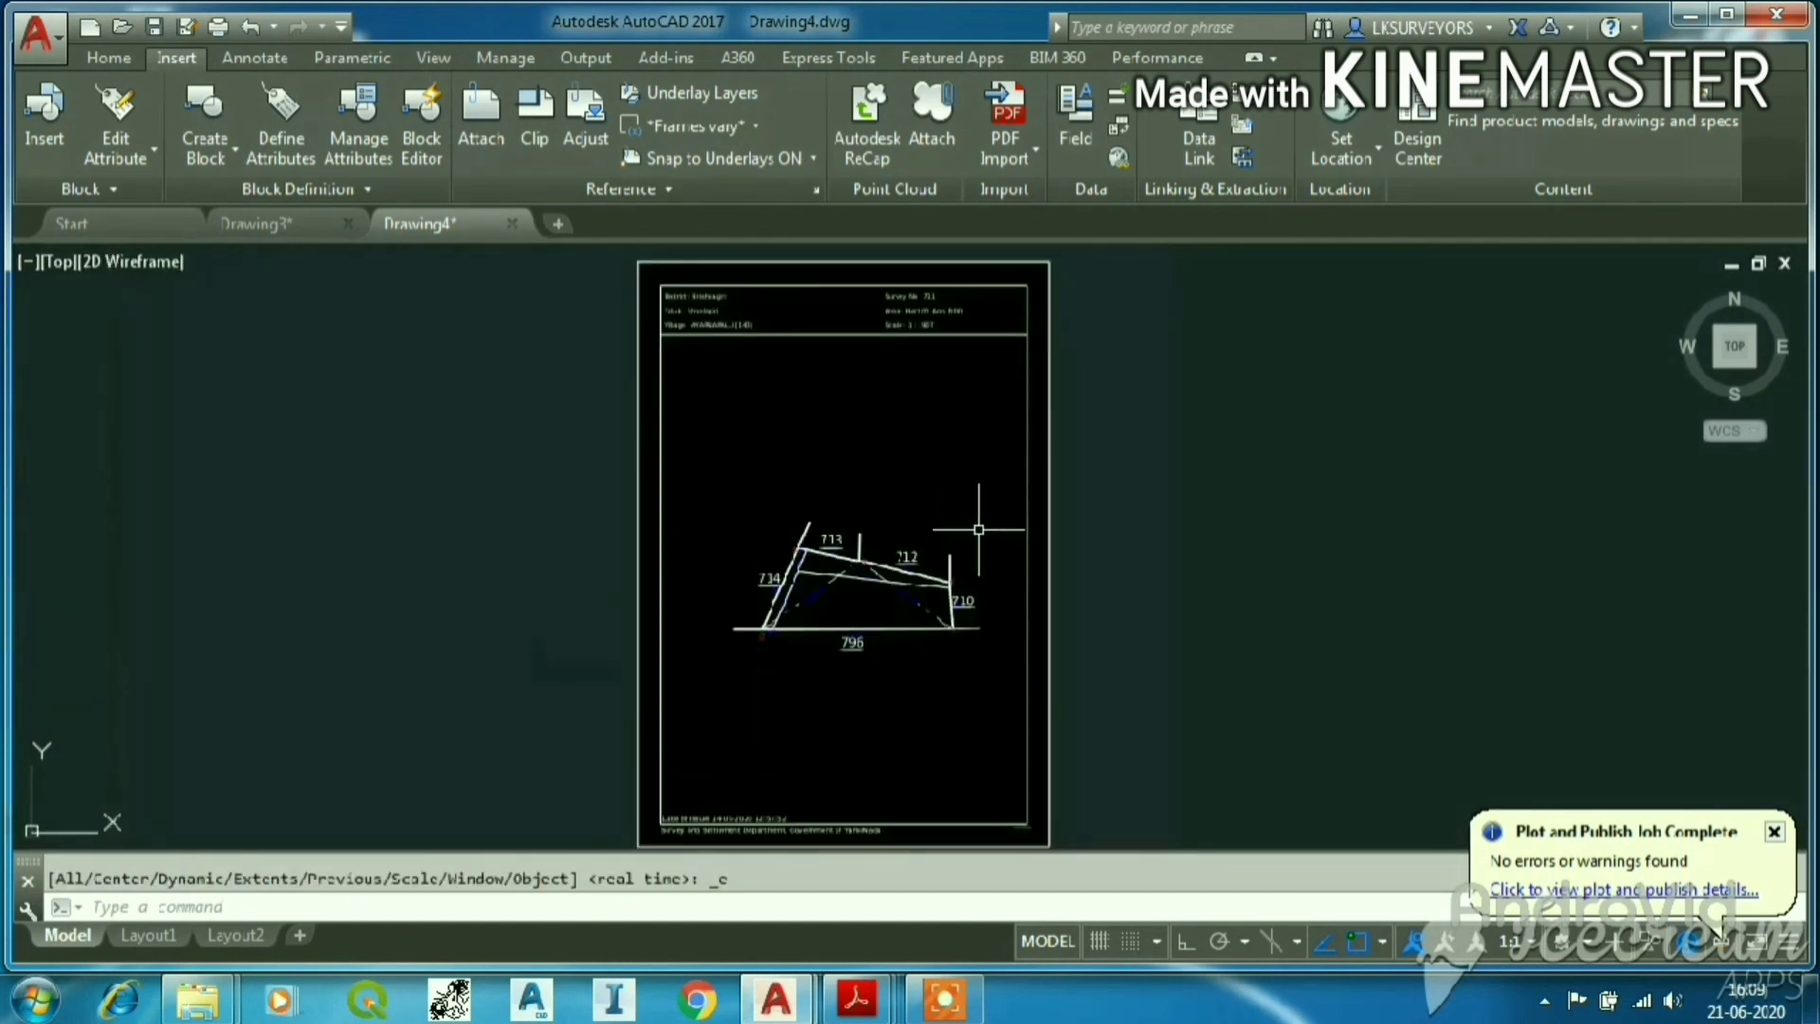
pyautogui.click(1049, 443)
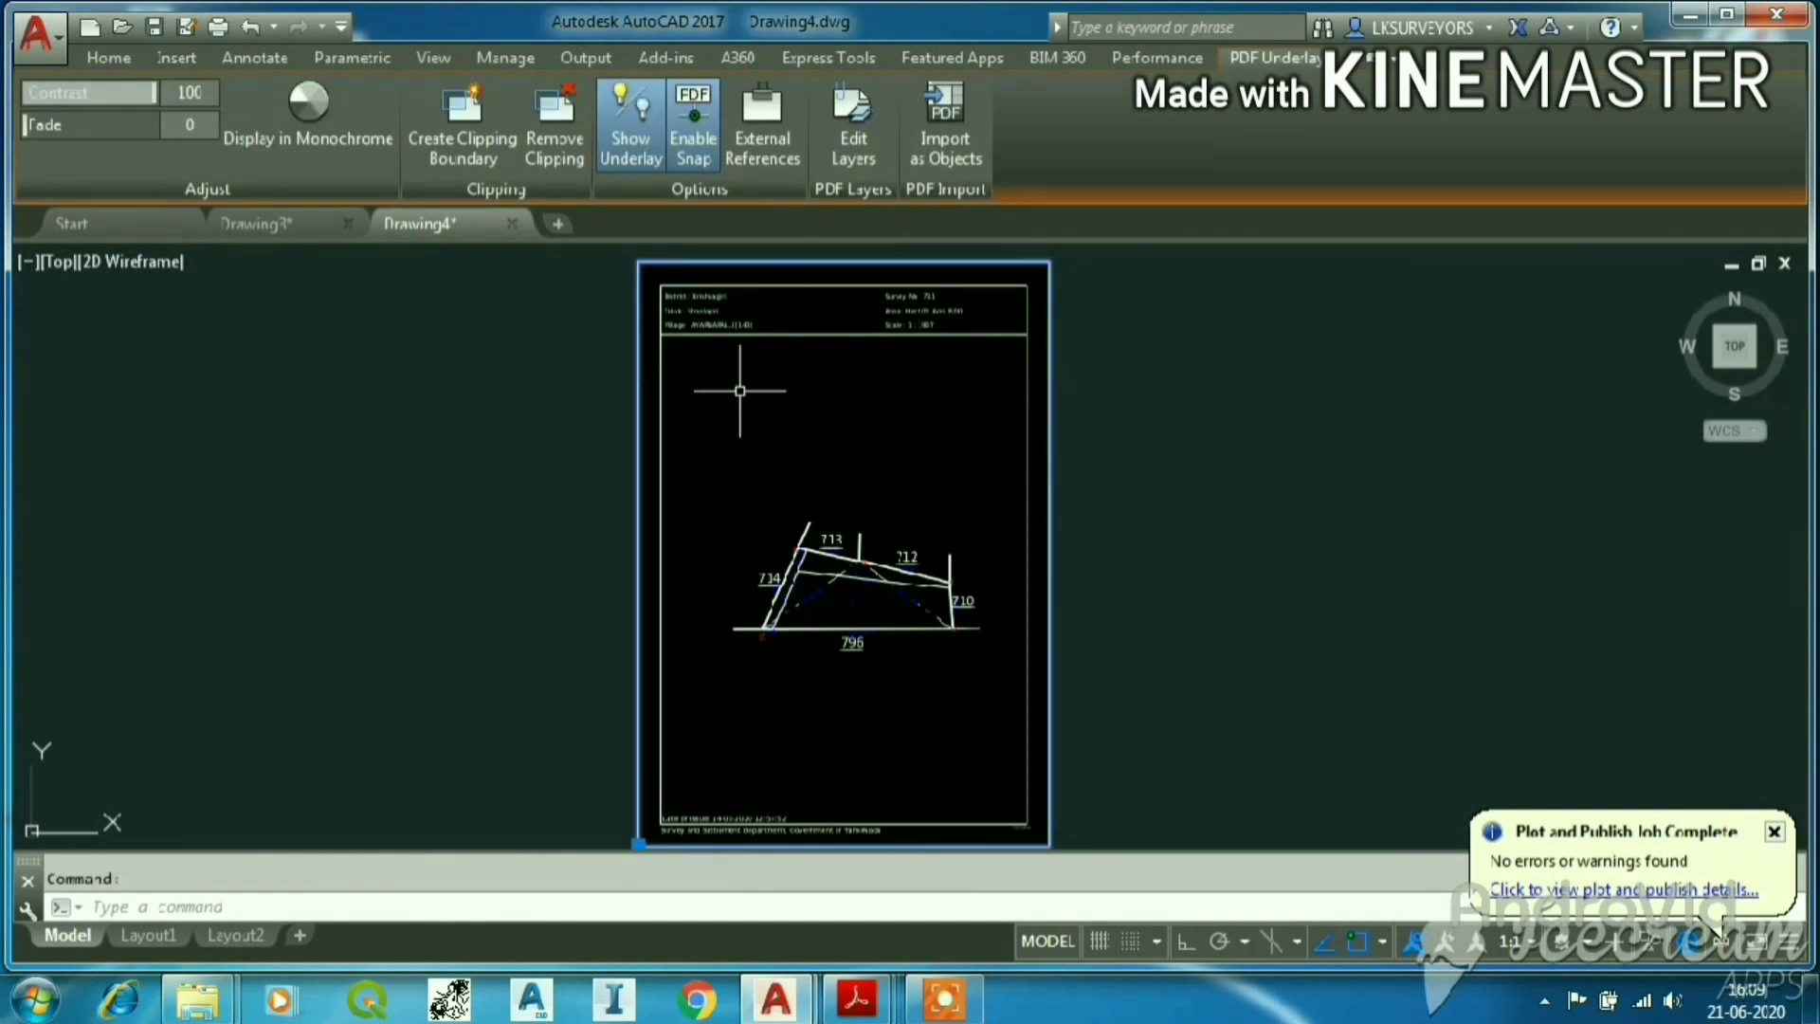
pyautogui.scroll(7, 990, 612)
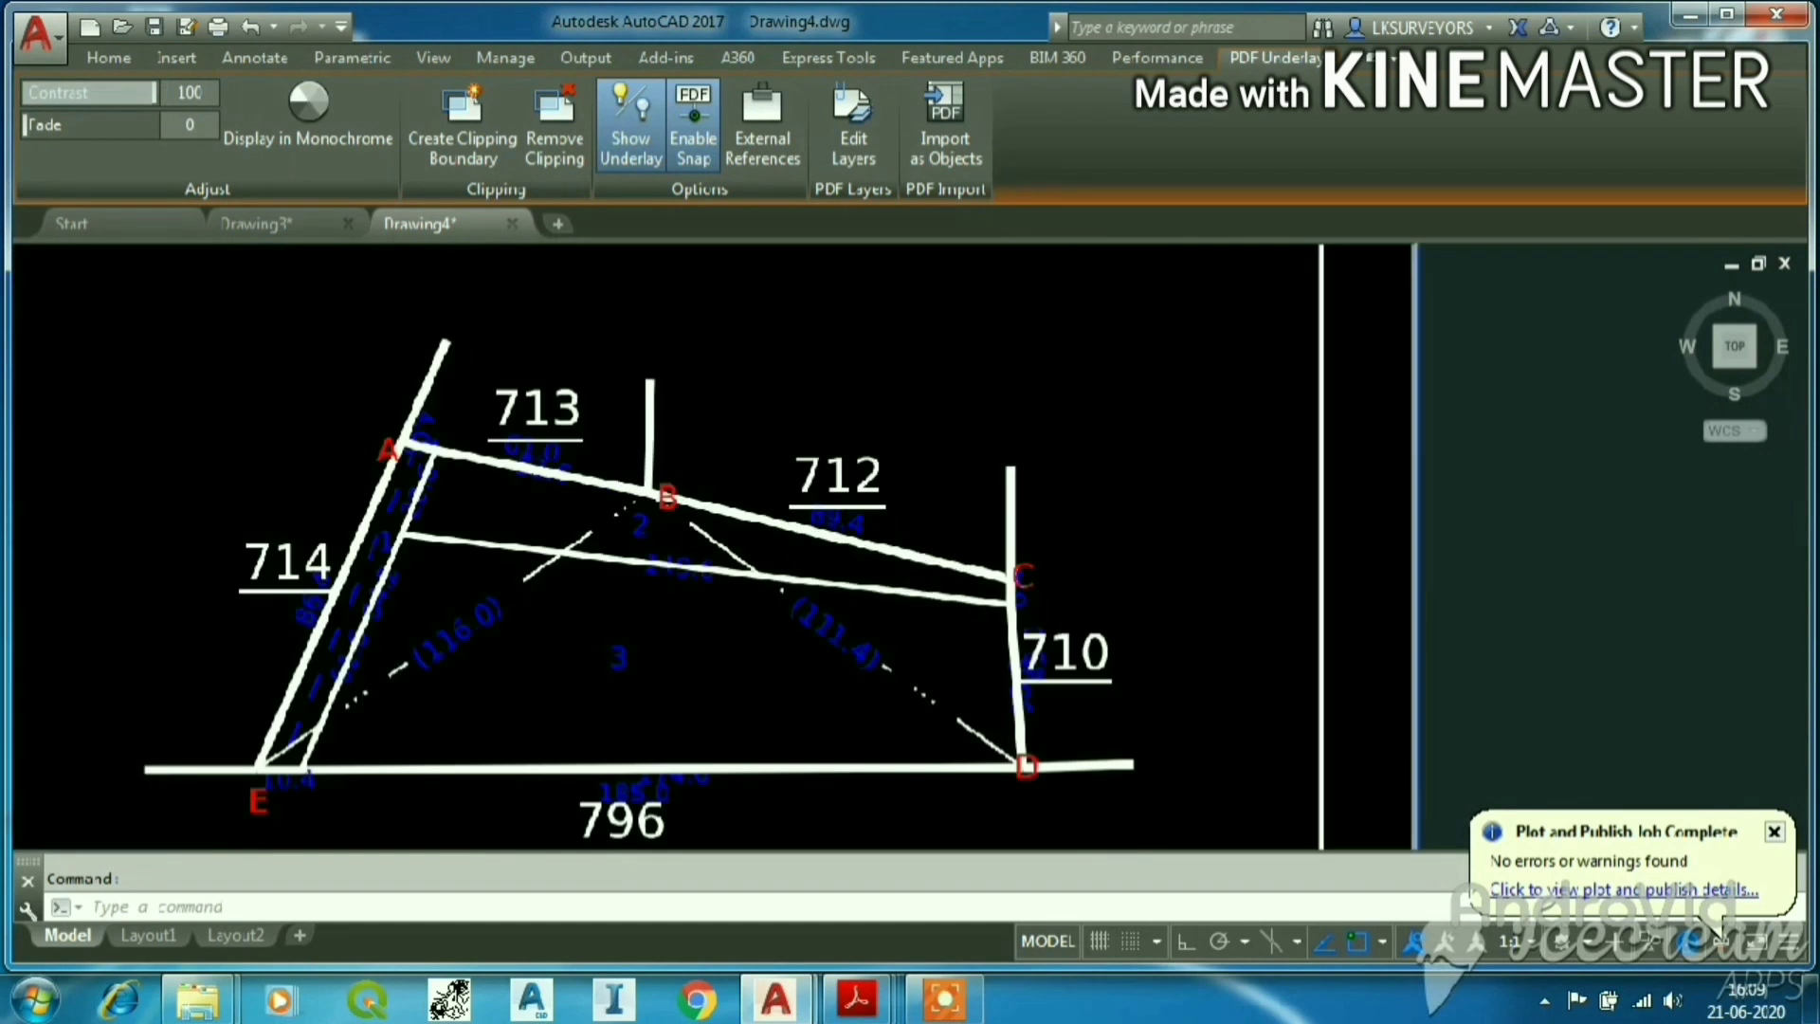
pyautogui.scroll(-4, 845, 549)
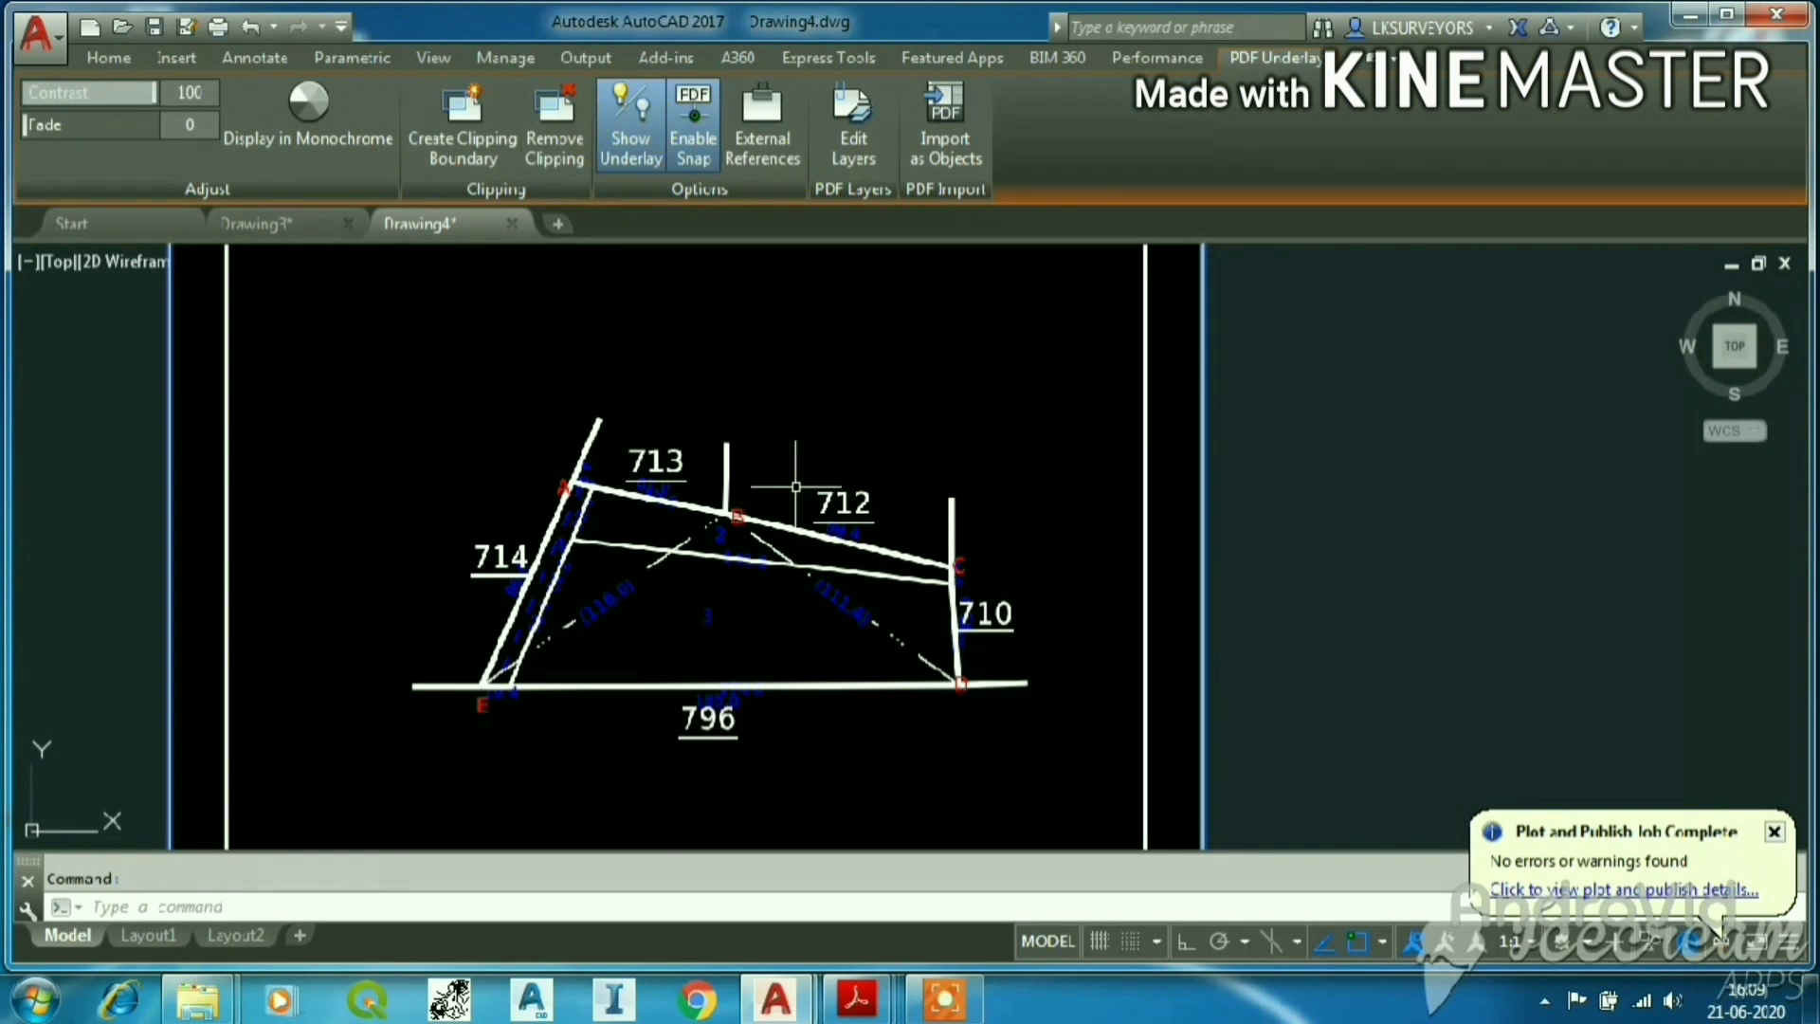
pyautogui.click(964, 156)
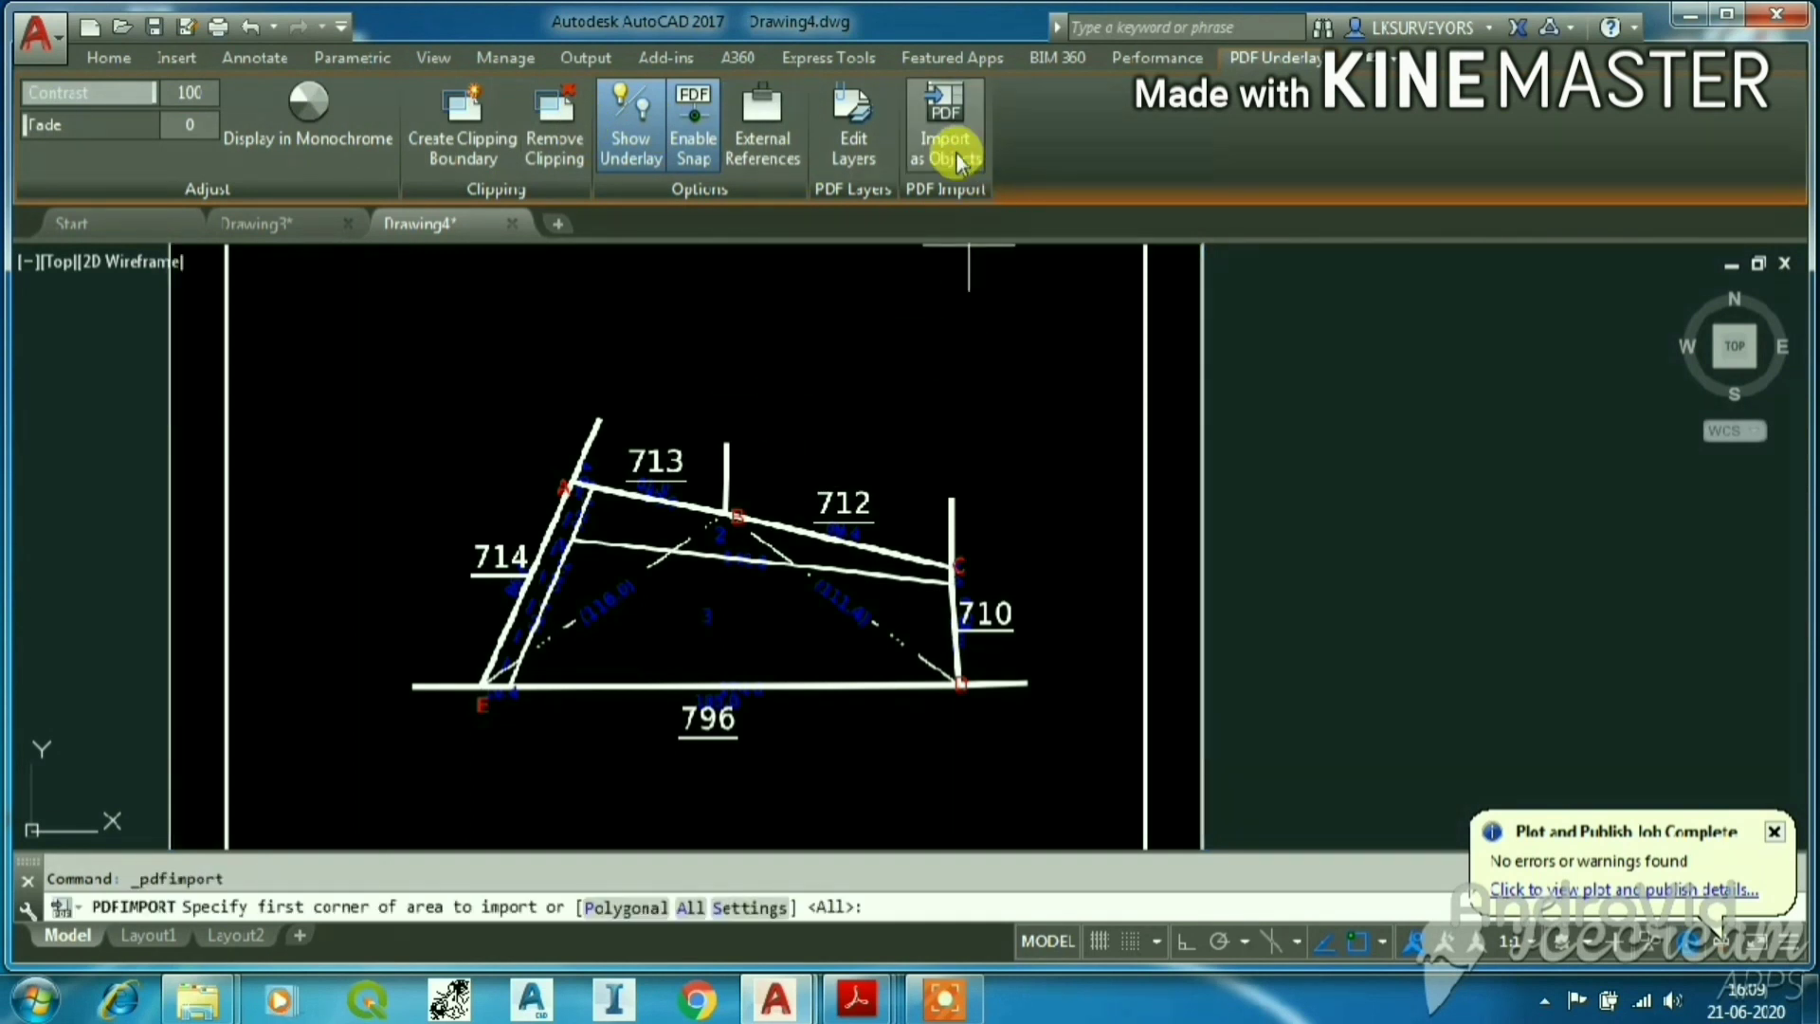
# Import the whole survey sheet by windowing its corners, unloading the underlay afterwards.
pyautogui.scroll(-5, 1024, 503)
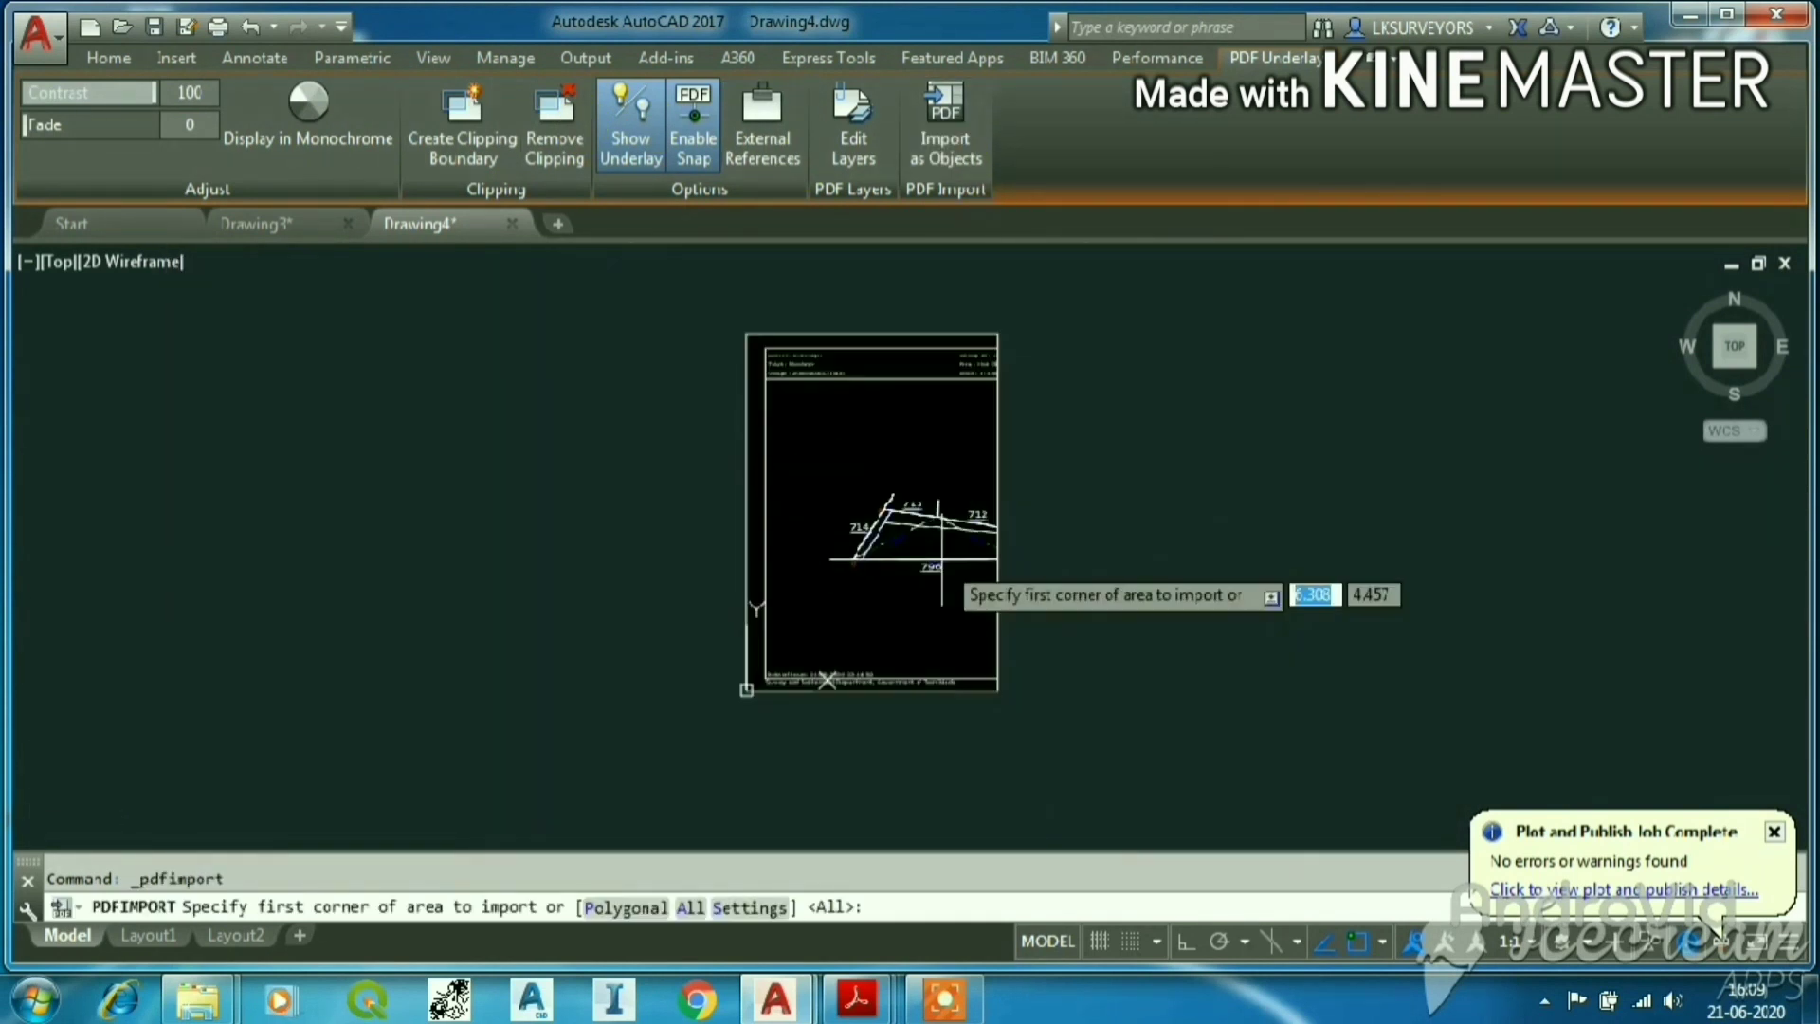
pyautogui.scroll(4, 781, 359)
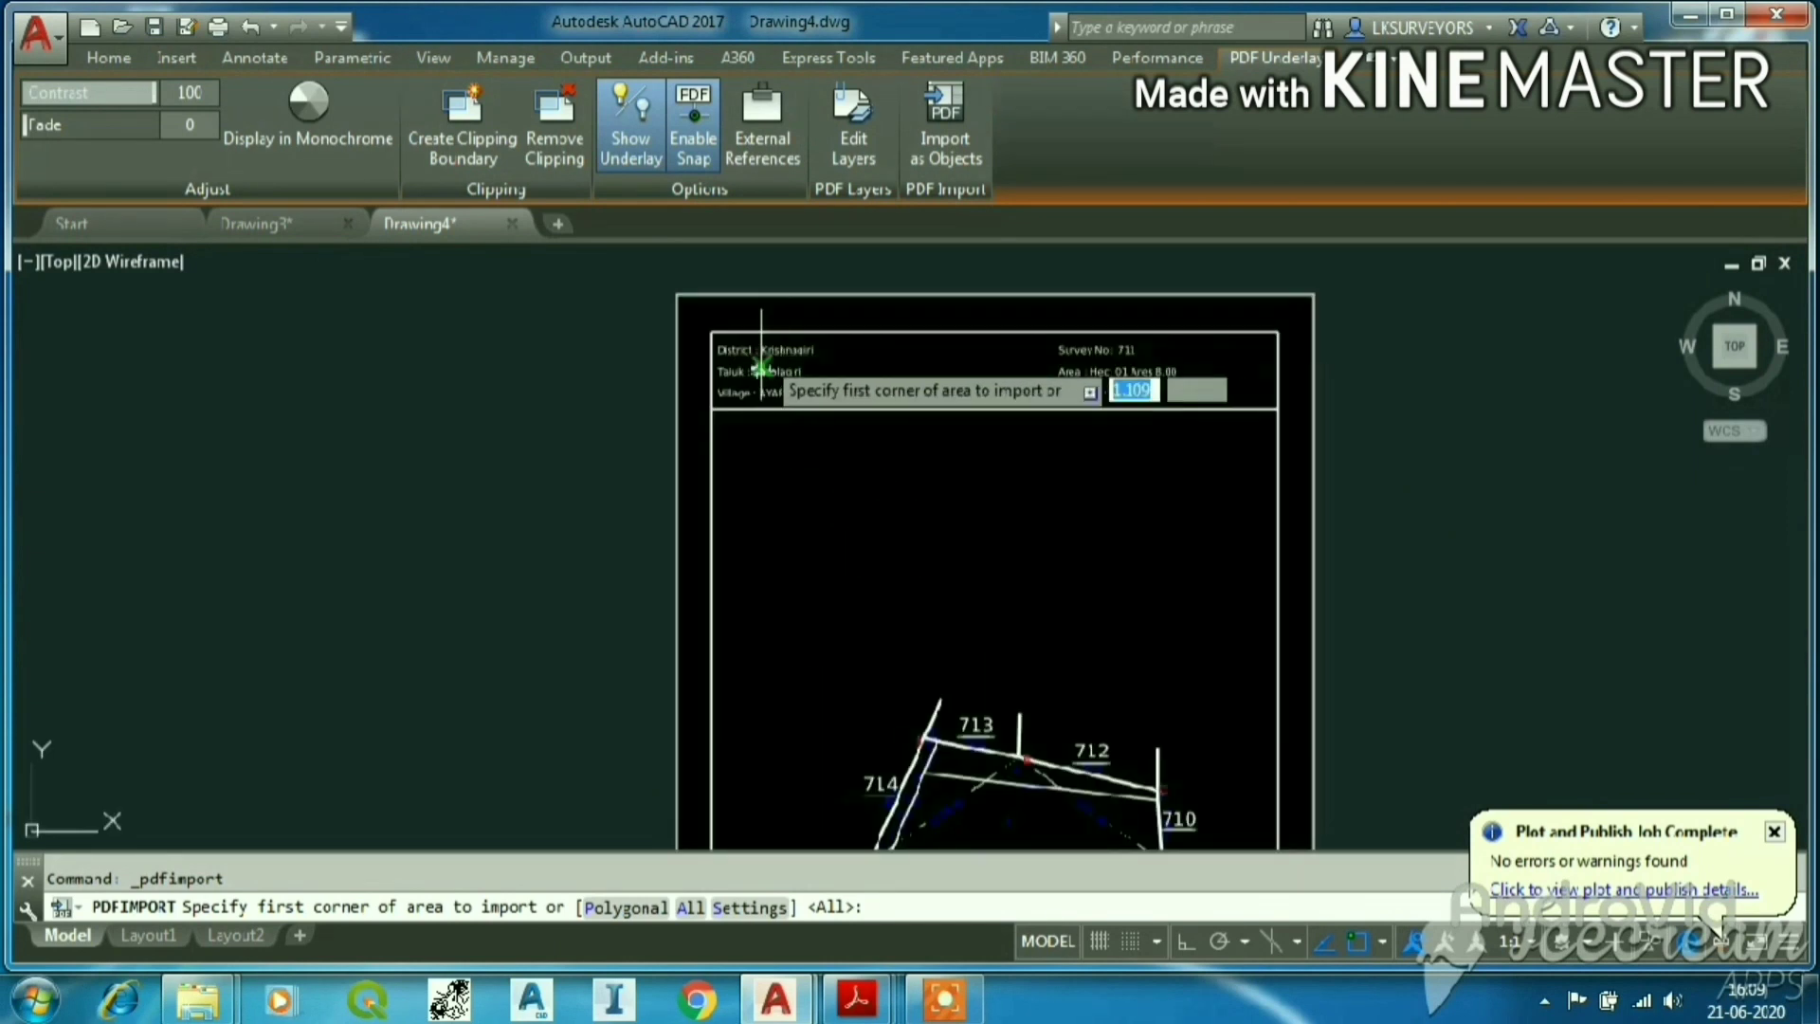
pyautogui.click(711, 323)
pyautogui.scroll(-2, 726, 317)
pyautogui.scroll(5, 948, 559)
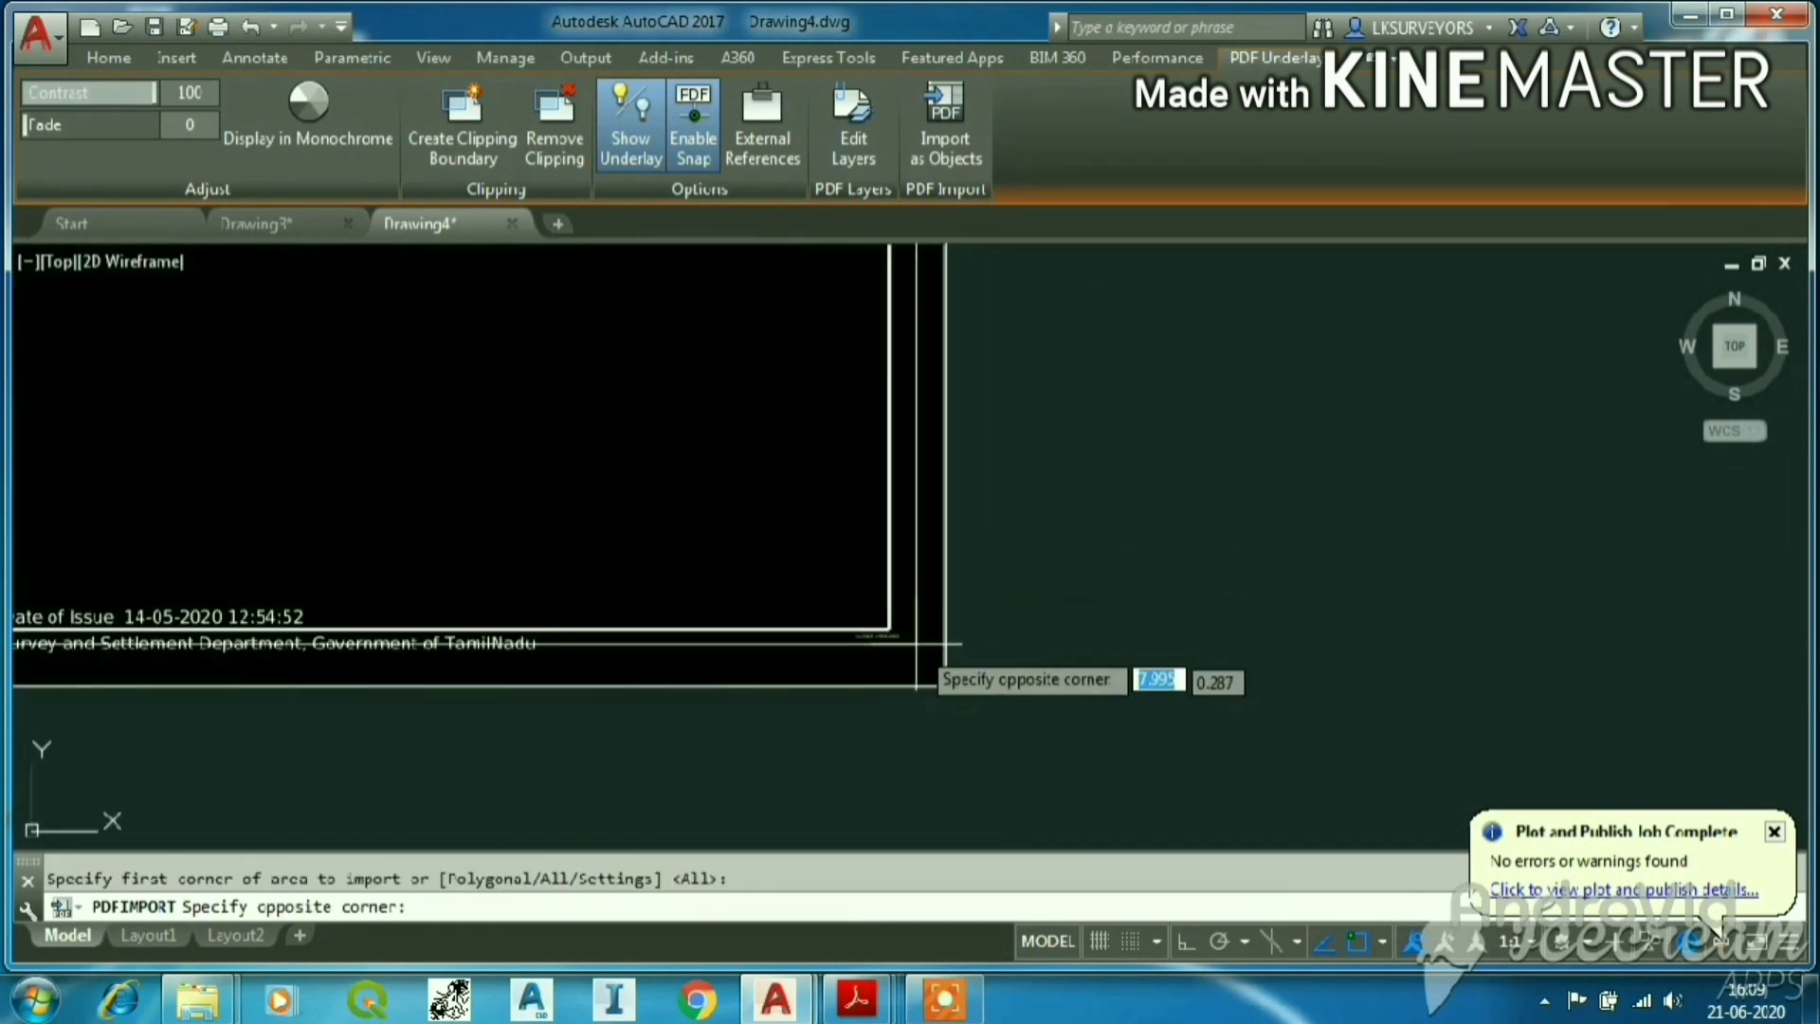
pyautogui.click(896, 633)
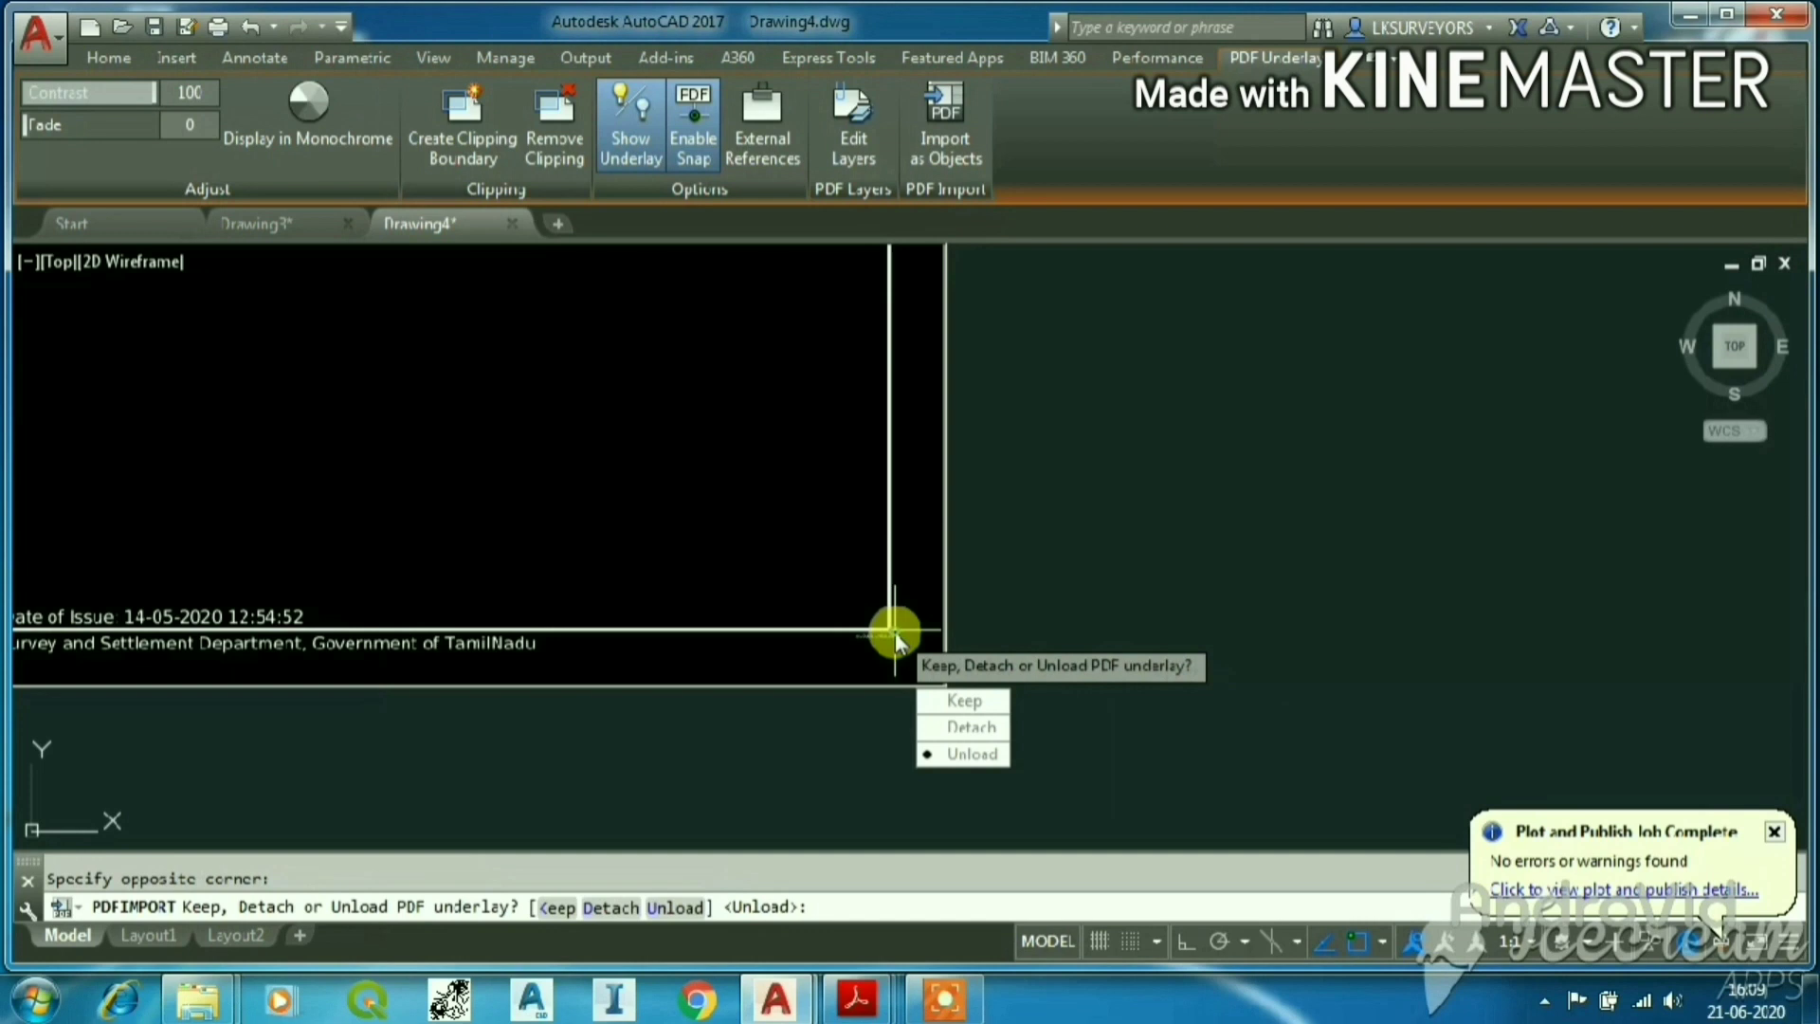
pyautogui.click(967, 754)
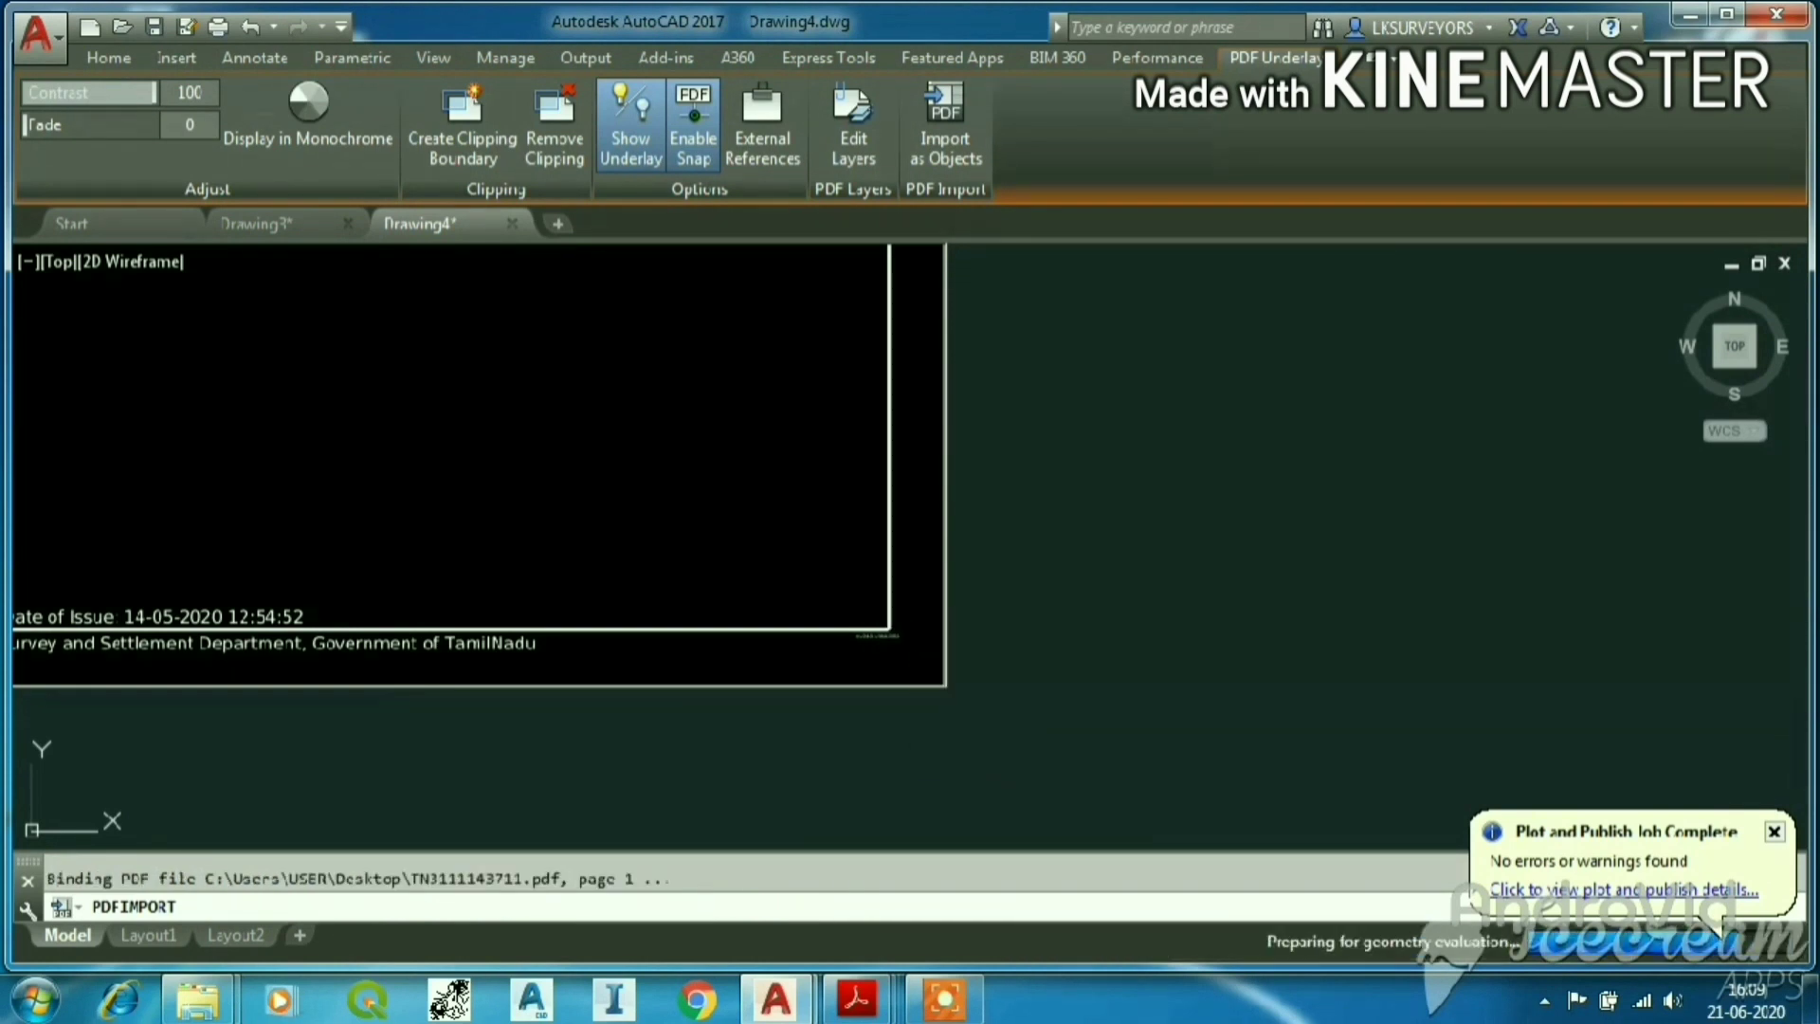
# Window-select the imported survey sheet objects.
pyautogui.scroll(-2, 802, 692)
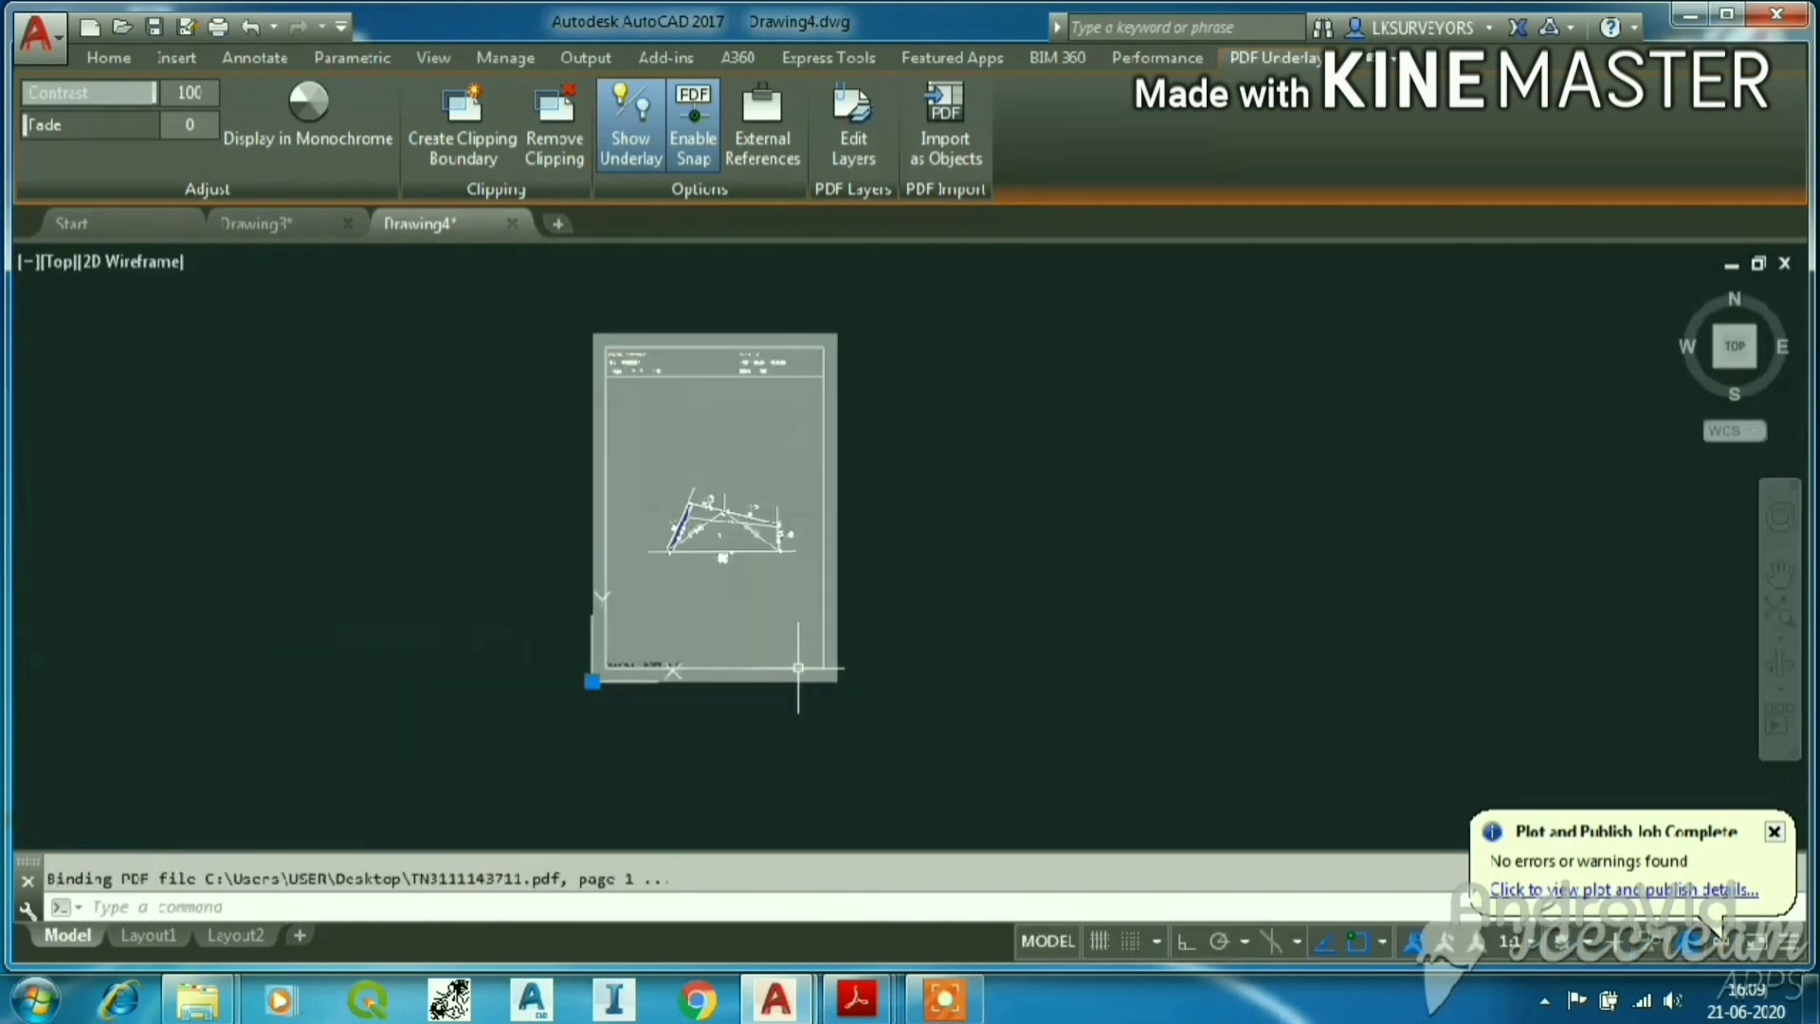
pyautogui.scroll(2, 833, 445)
pyautogui.click(848, 439)
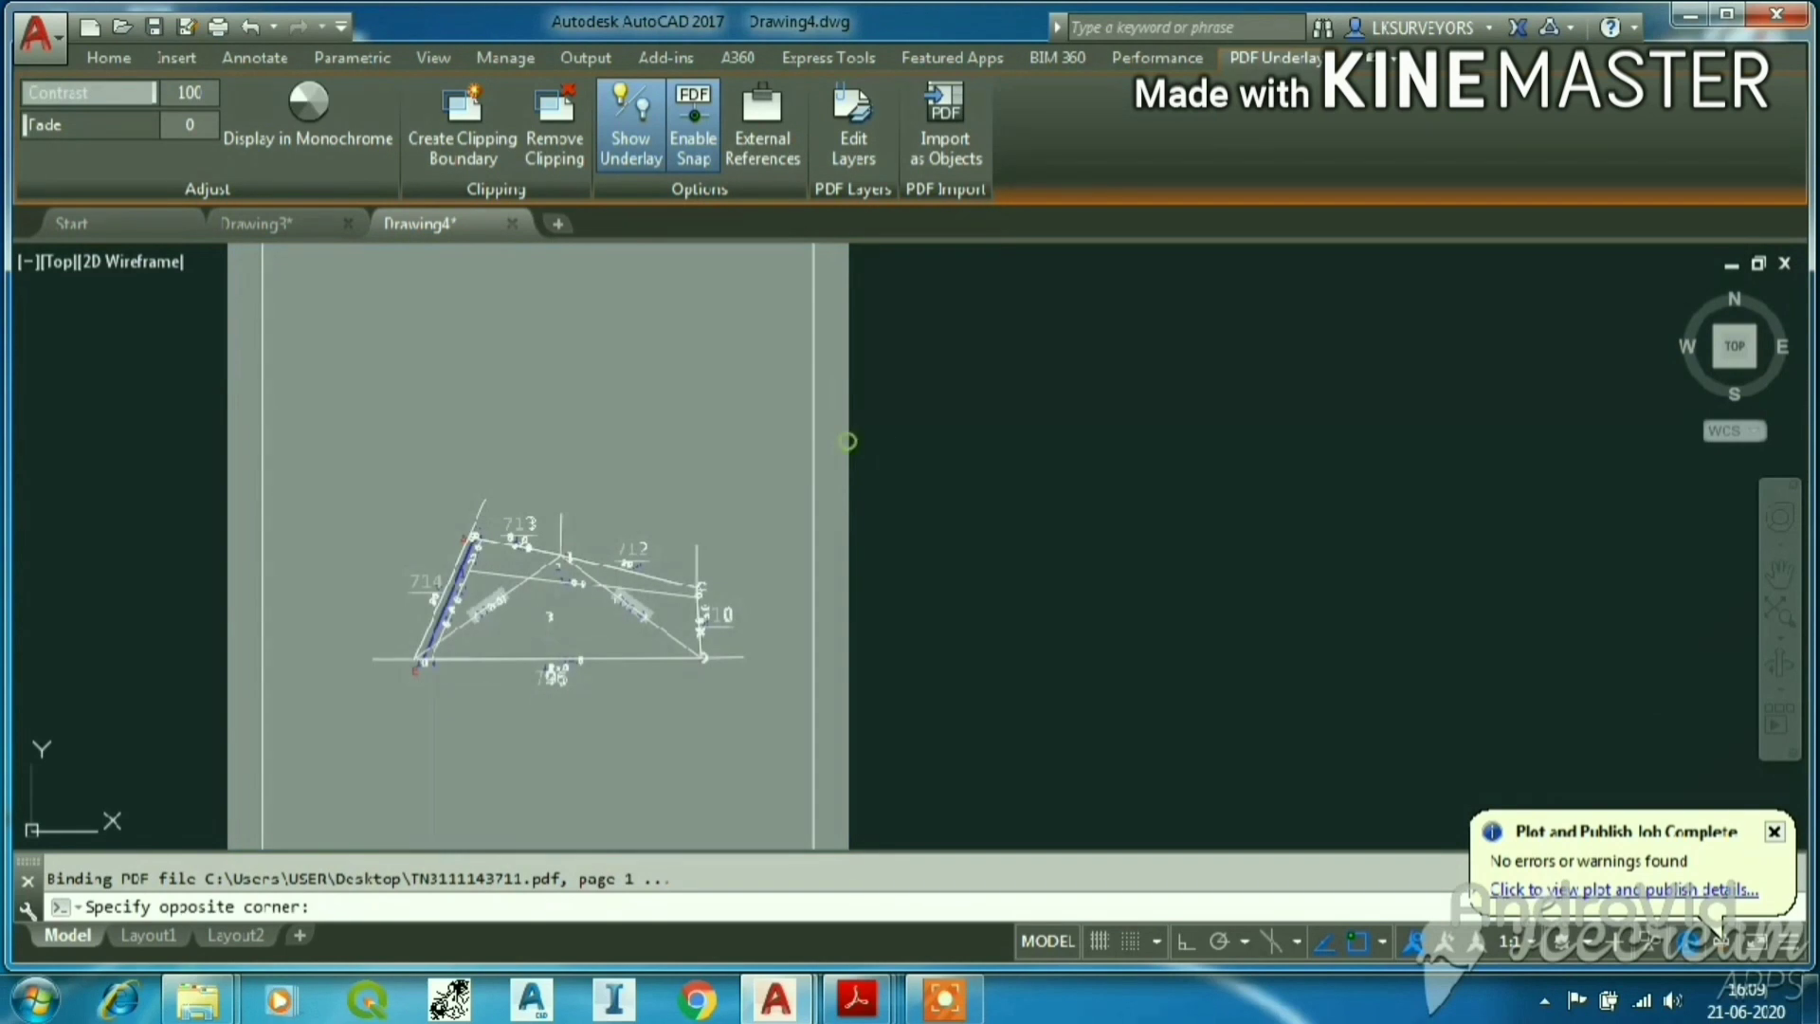
pyautogui.click(844, 439)
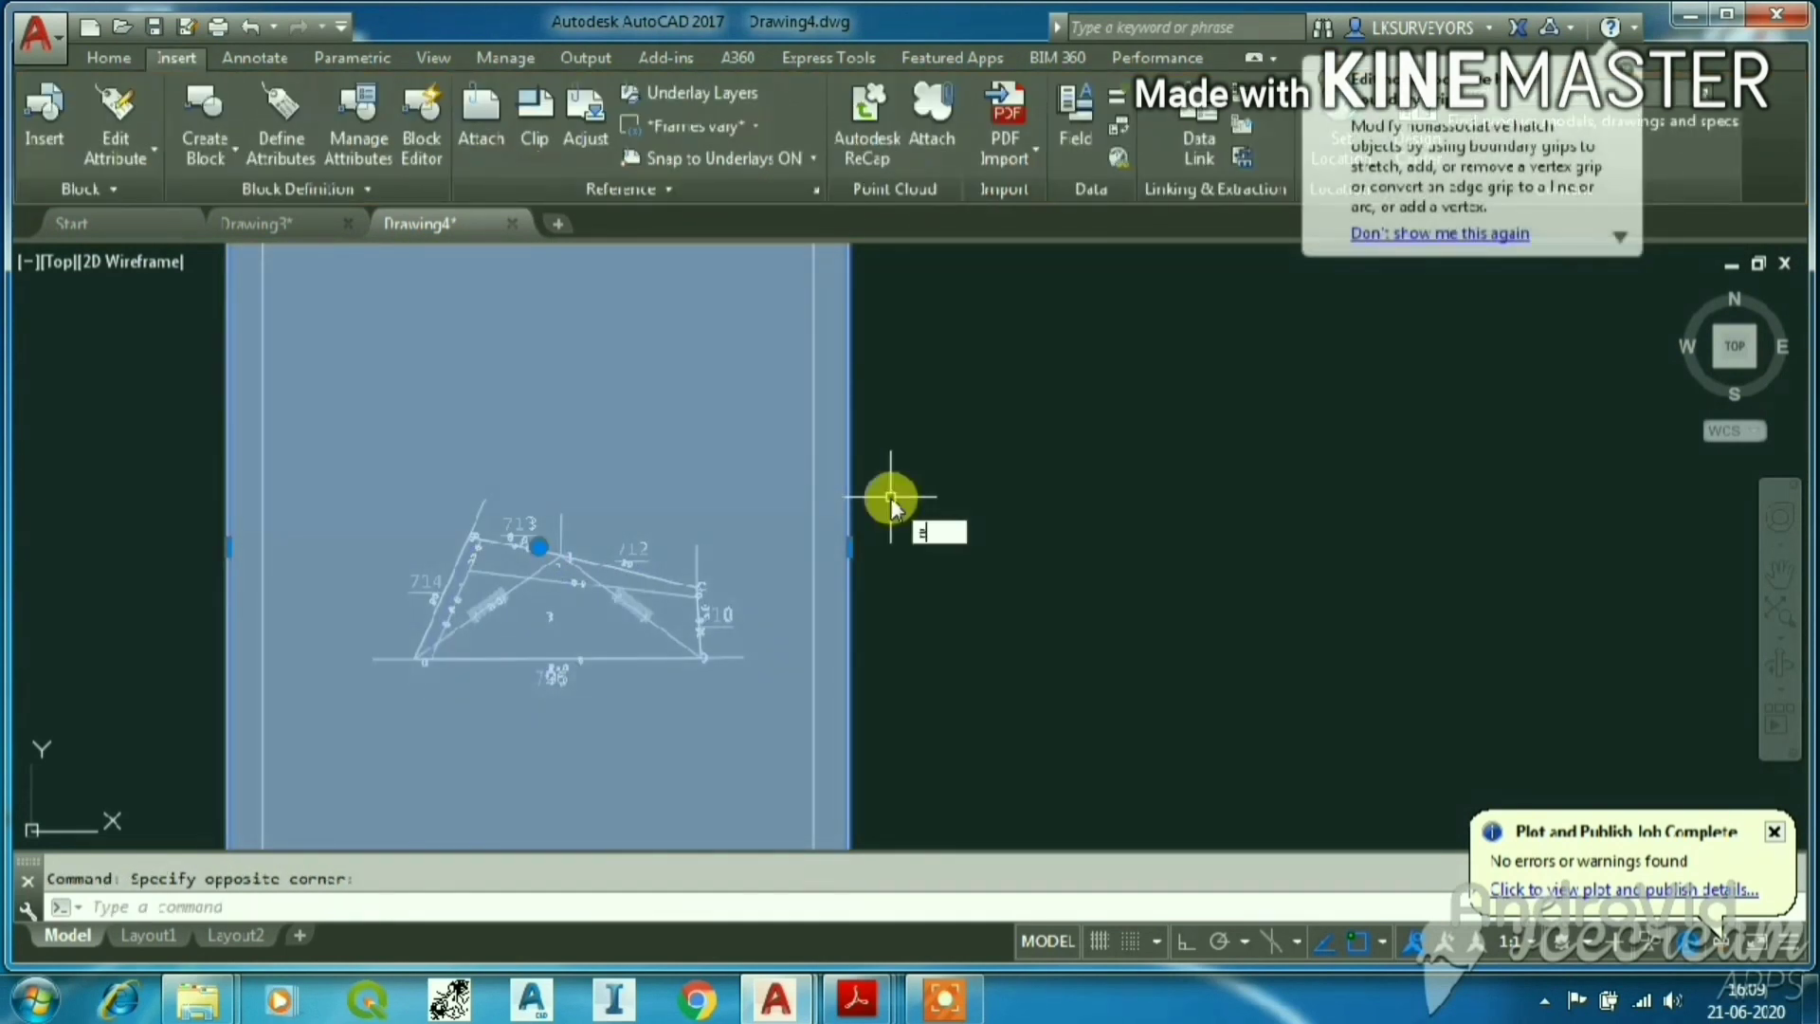
# Delete the selected sheet objects, then undo the deletion to restore them.
pyautogui.press('Delete')
pyautogui.scroll(-2, 872, 562)
pyautogui.scroll(-2, 872, 562)
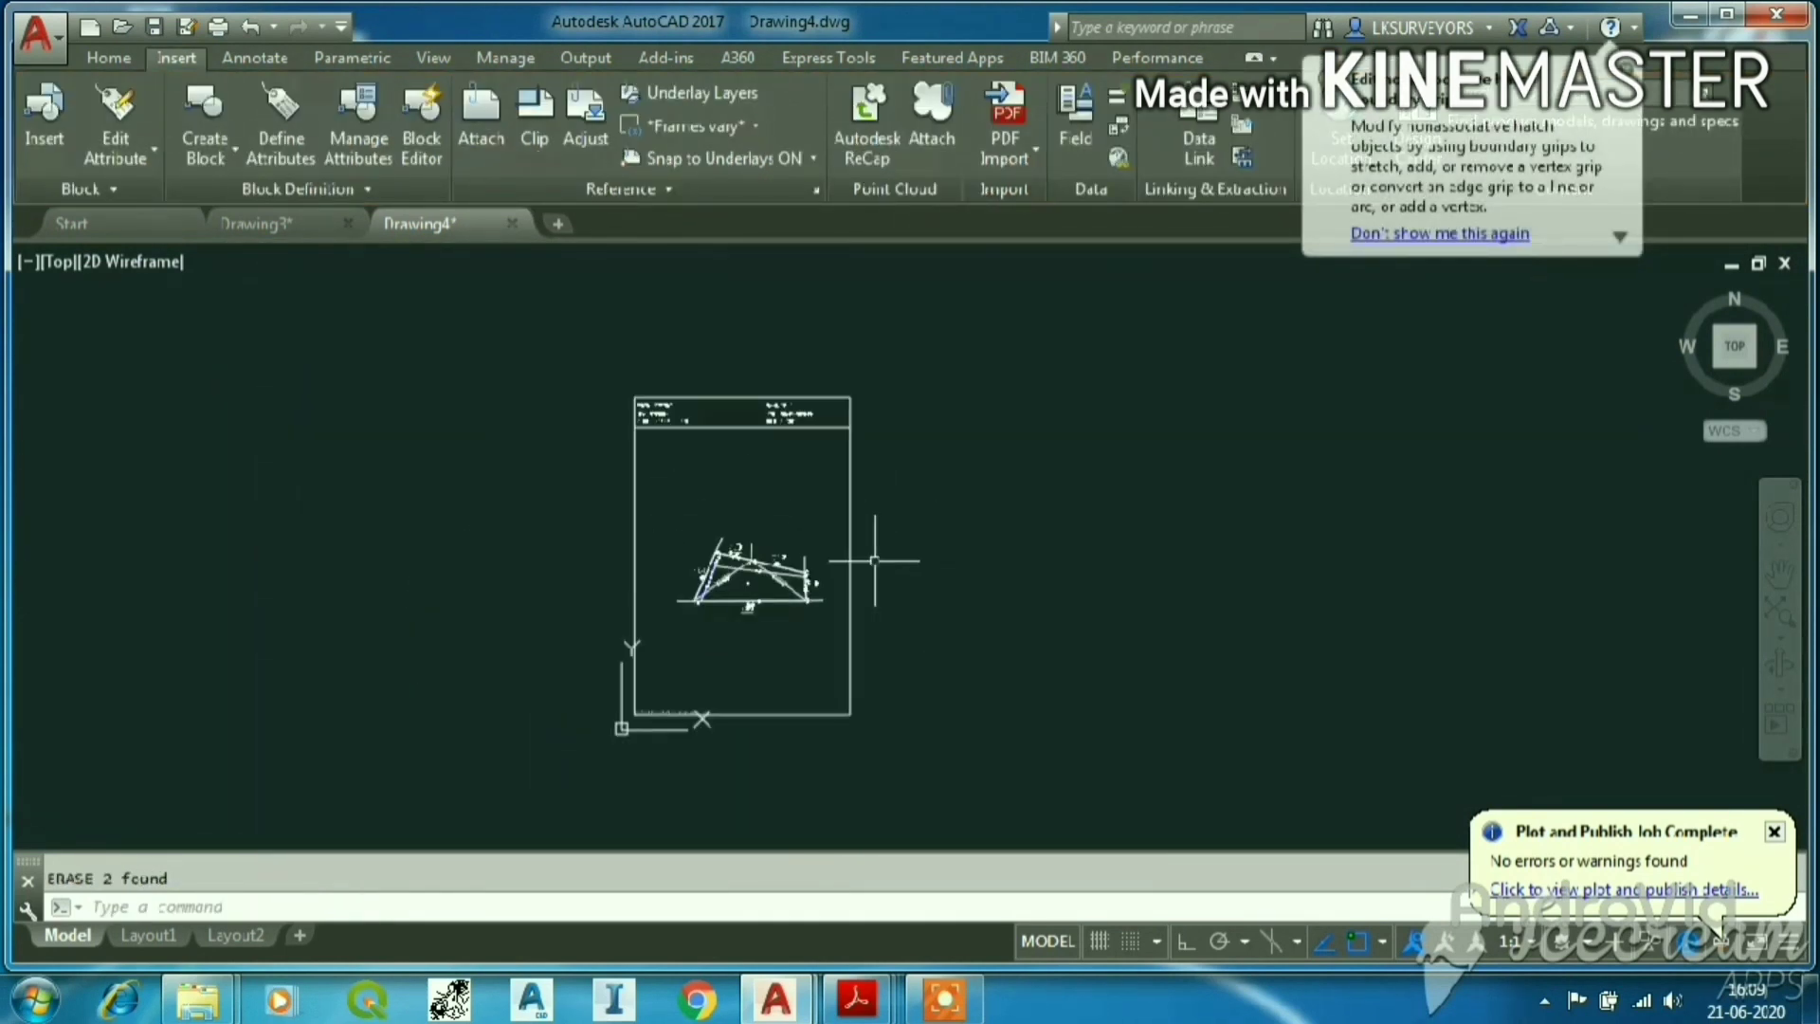
pyautogui.hotkey('ctrl', 'z')
pyautogui.hotkey('ctrl', 'z')
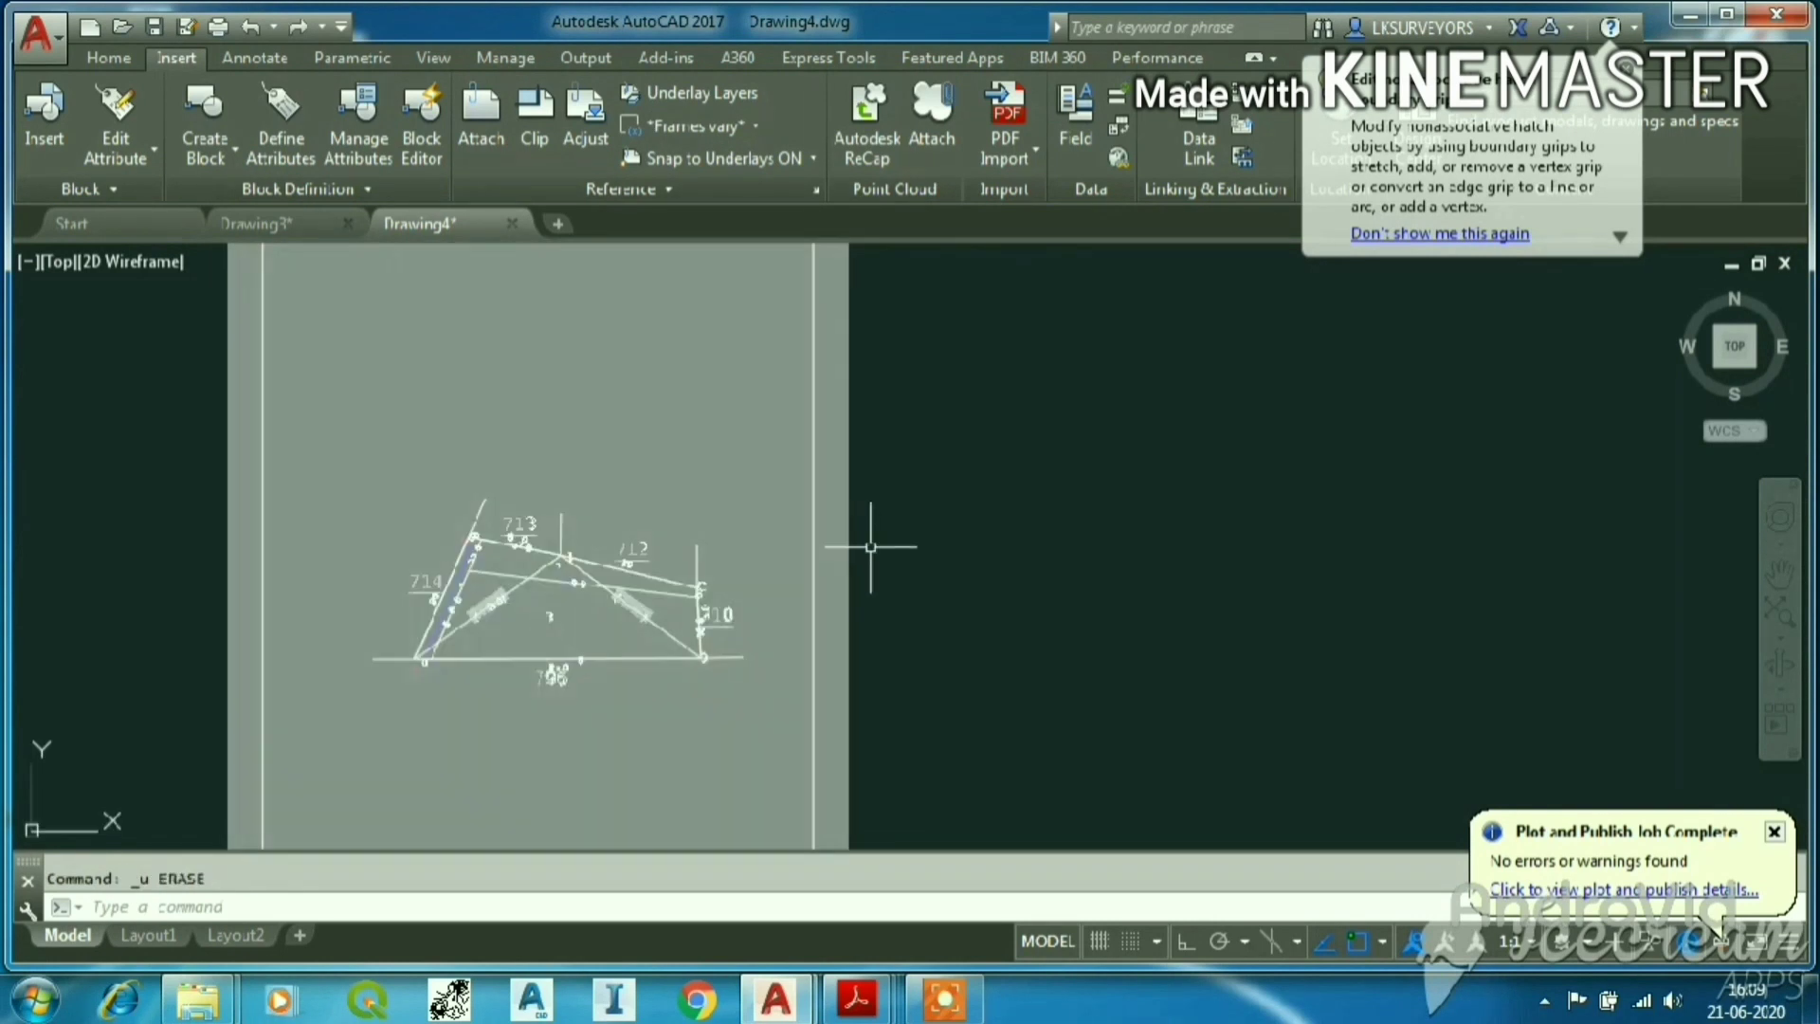
pyautogui.scroll(-2, 868, 550)
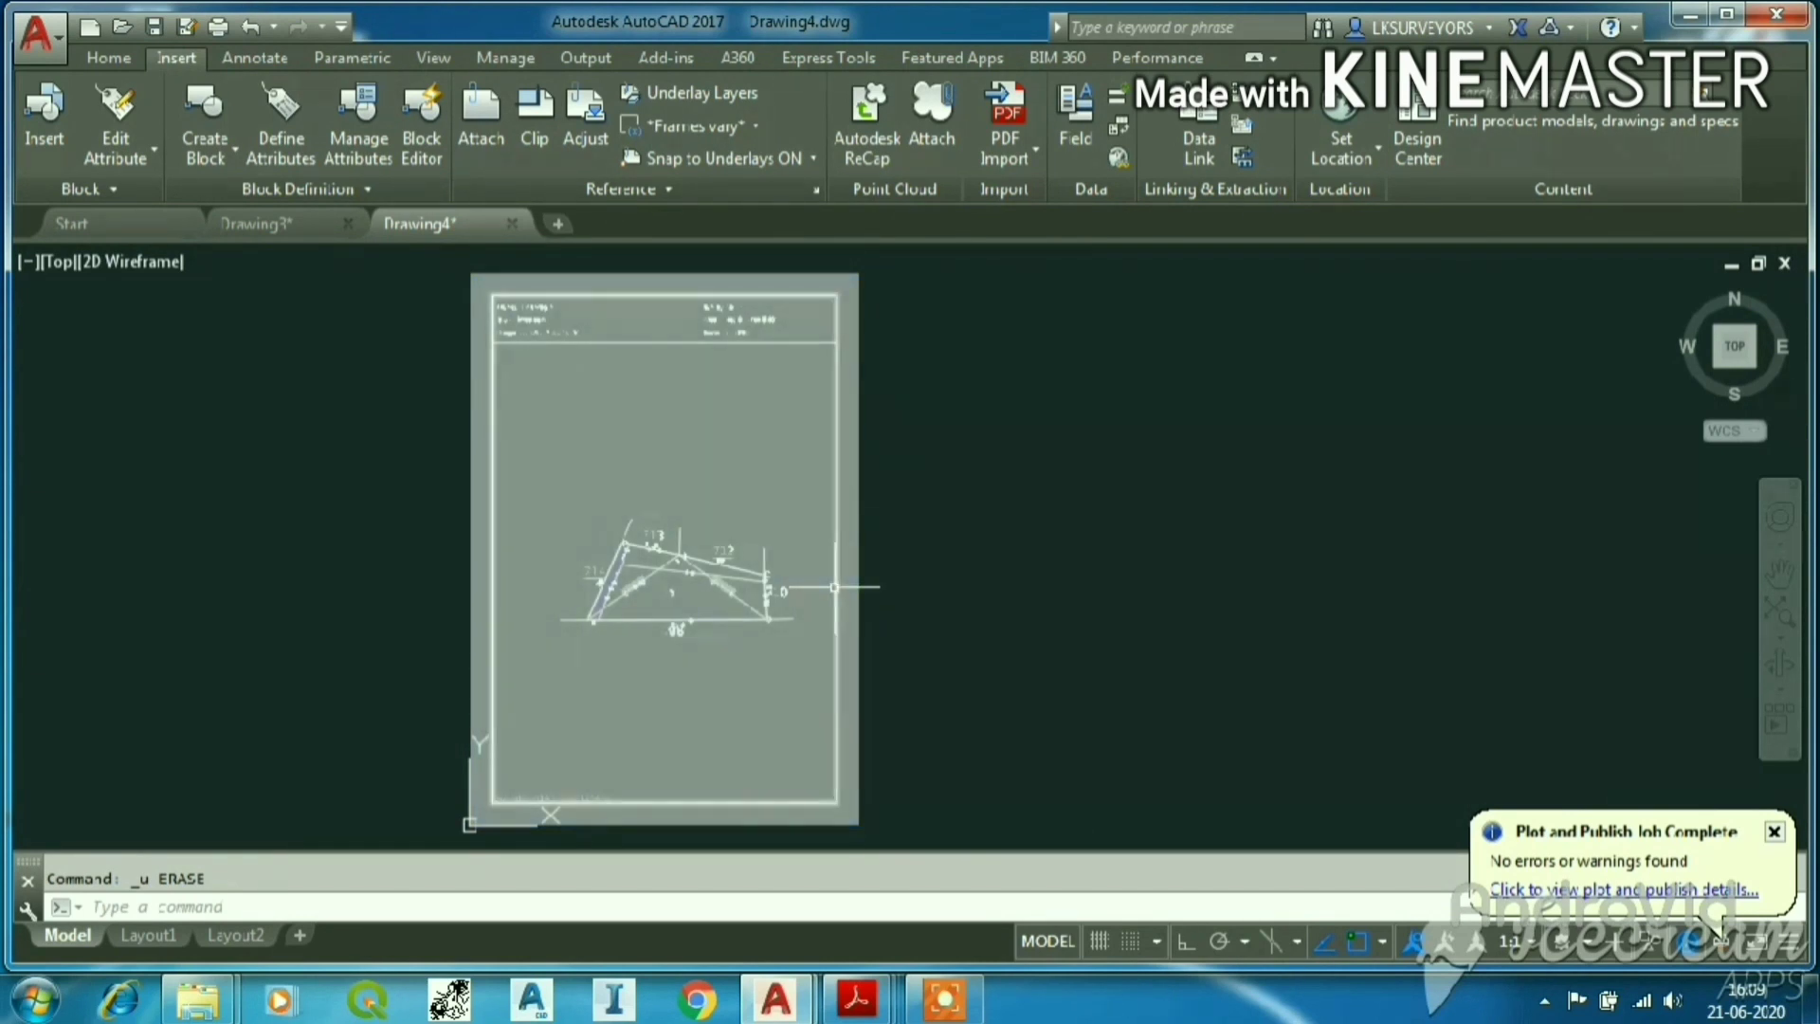
pyautogui.scroll(2, 853, 543)
# Erase the grey background fill behind the sketch and zoom to check the lines and labels.
pyautogui.click(869, 551)
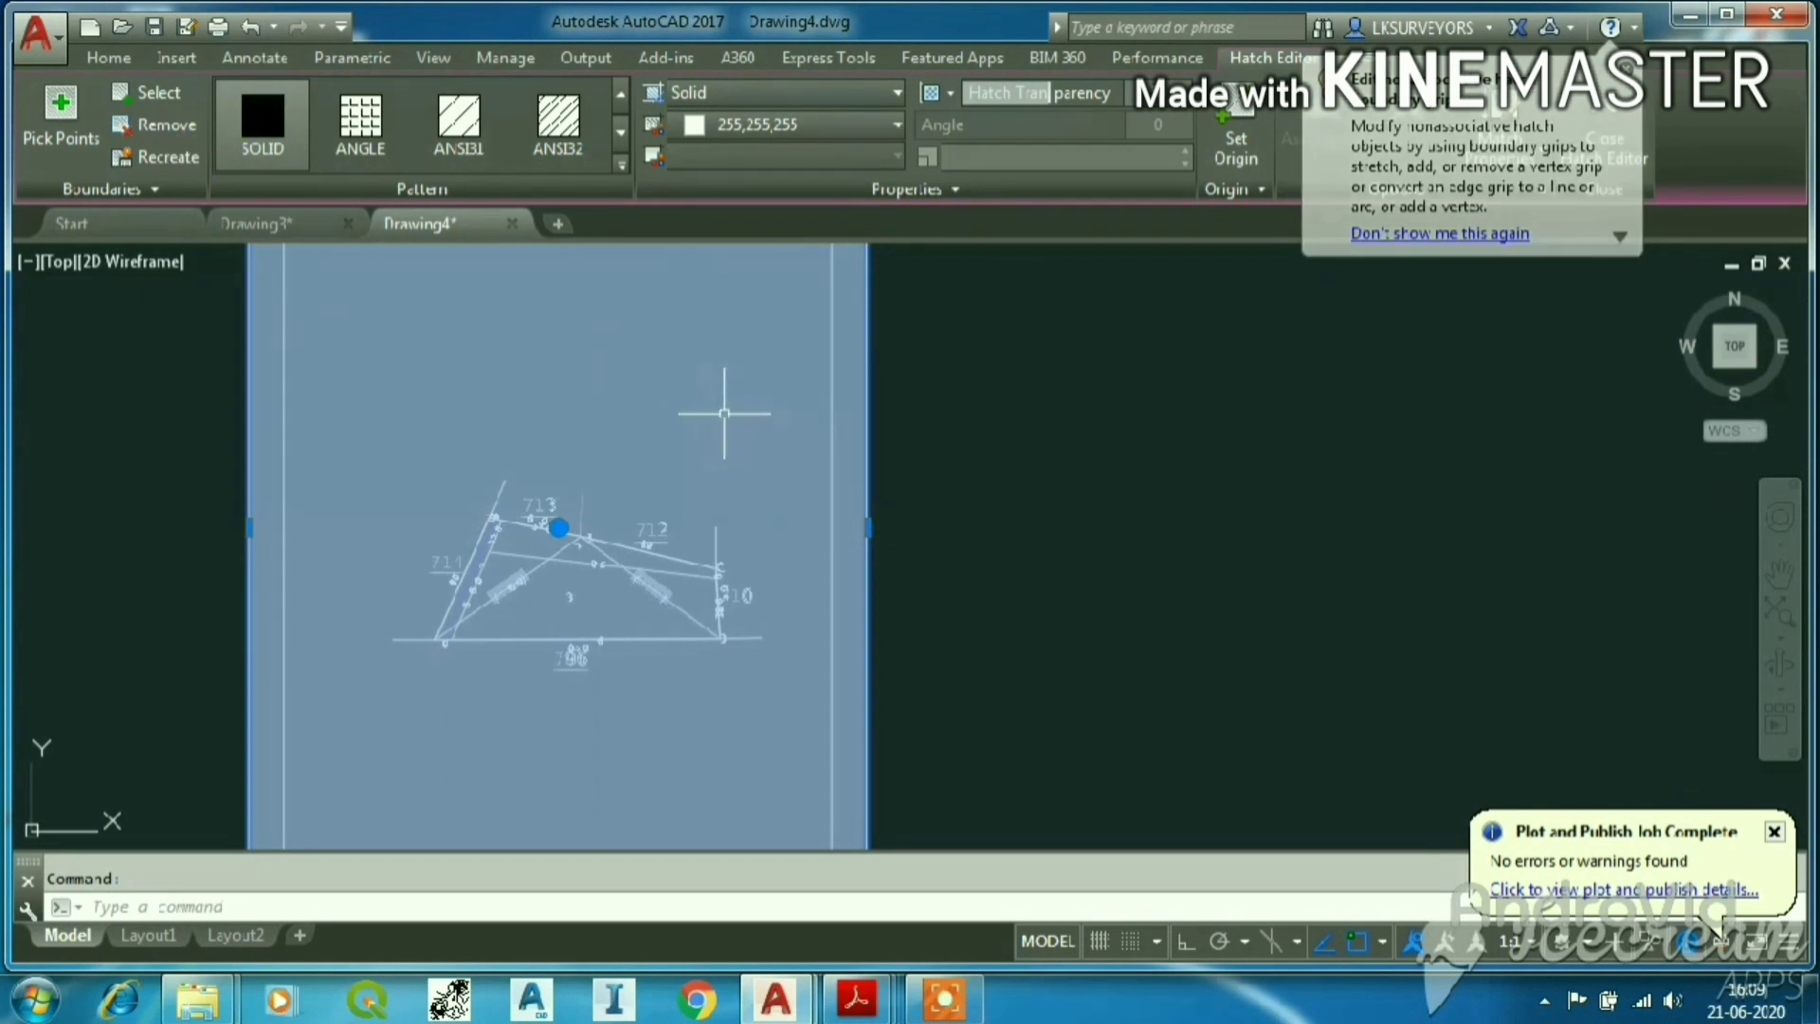
pyautogui.press('Delete')
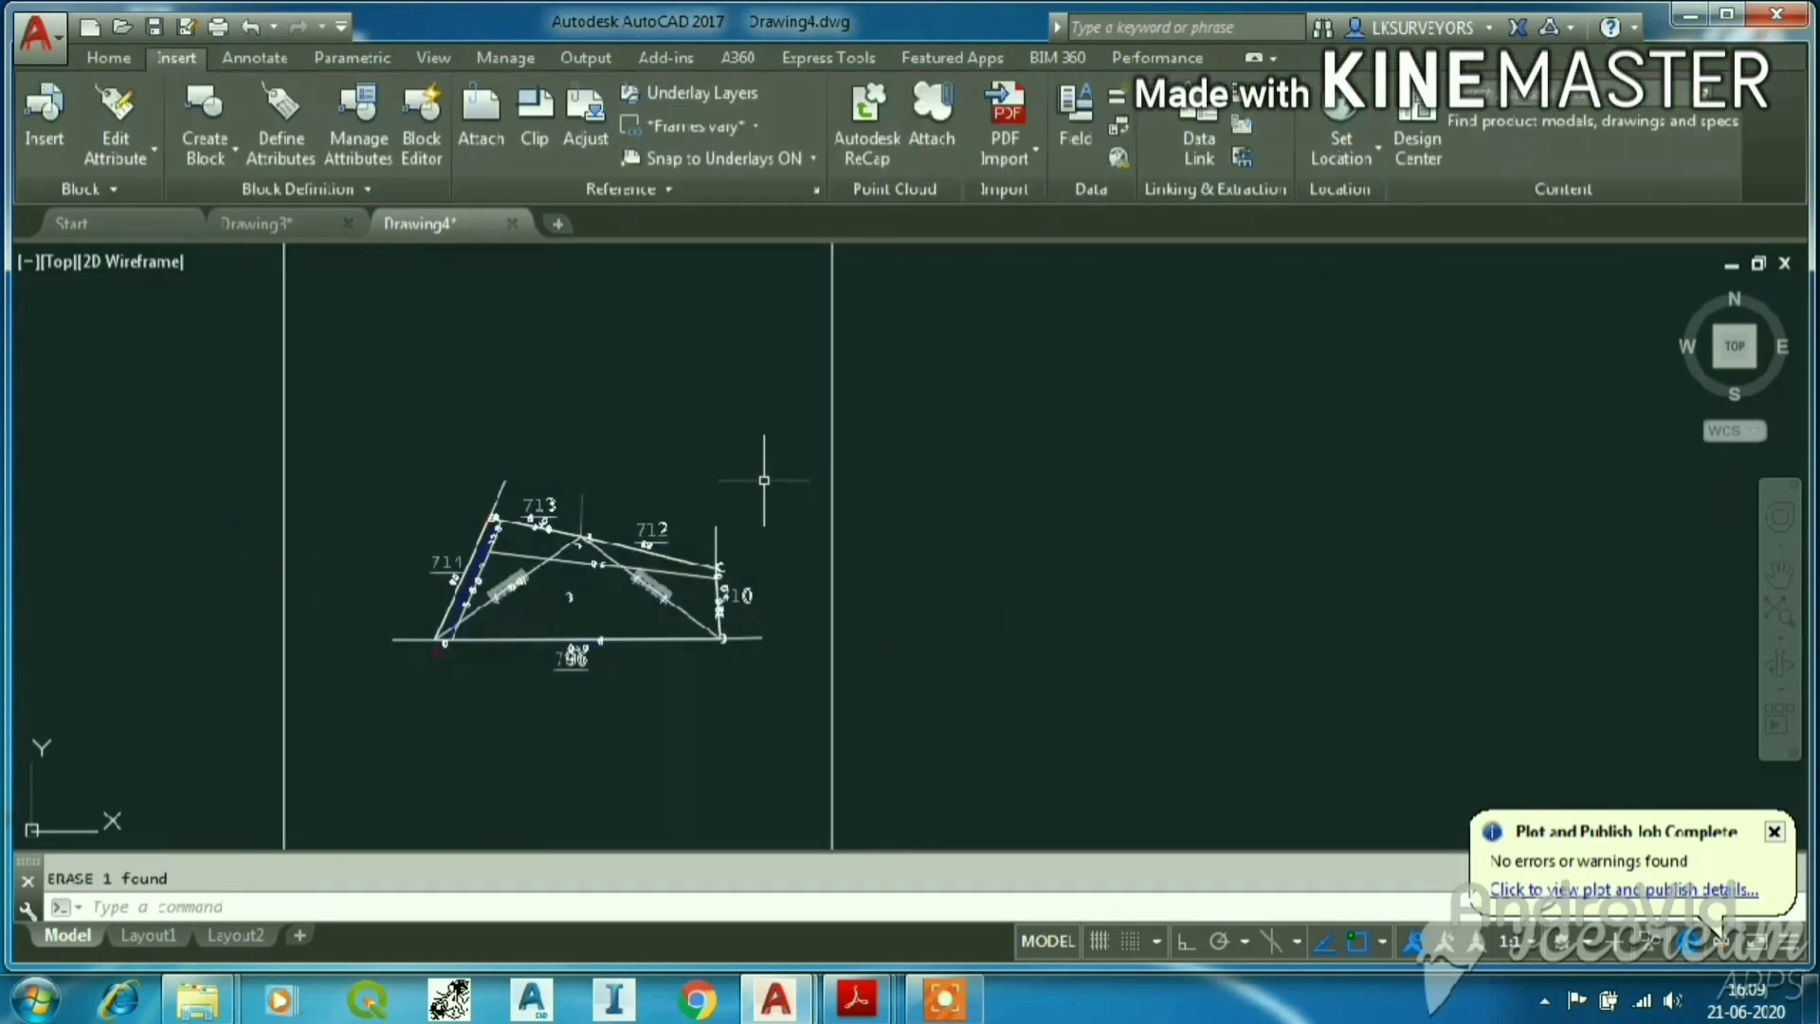
pyautogui.scroll(5, 650, 580)
pyautogui.scroll(-5, 651, 580)
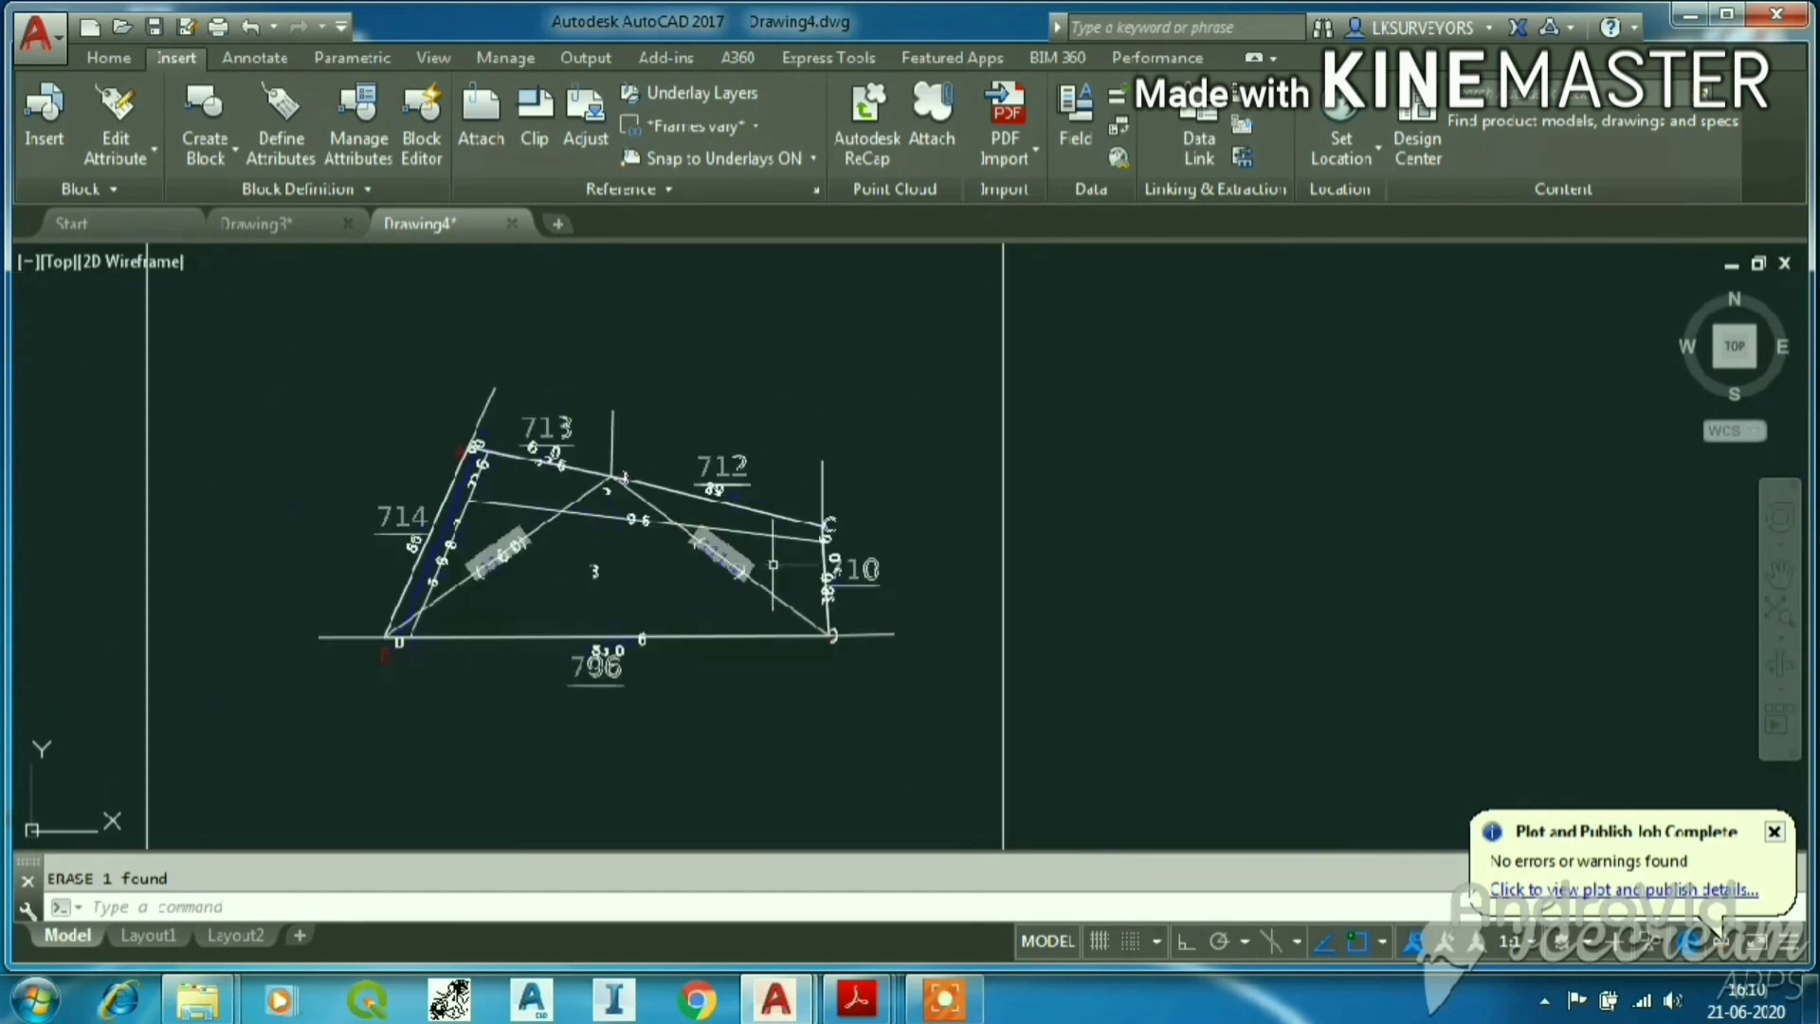
pyautogui.scroll(8, 468, 490)
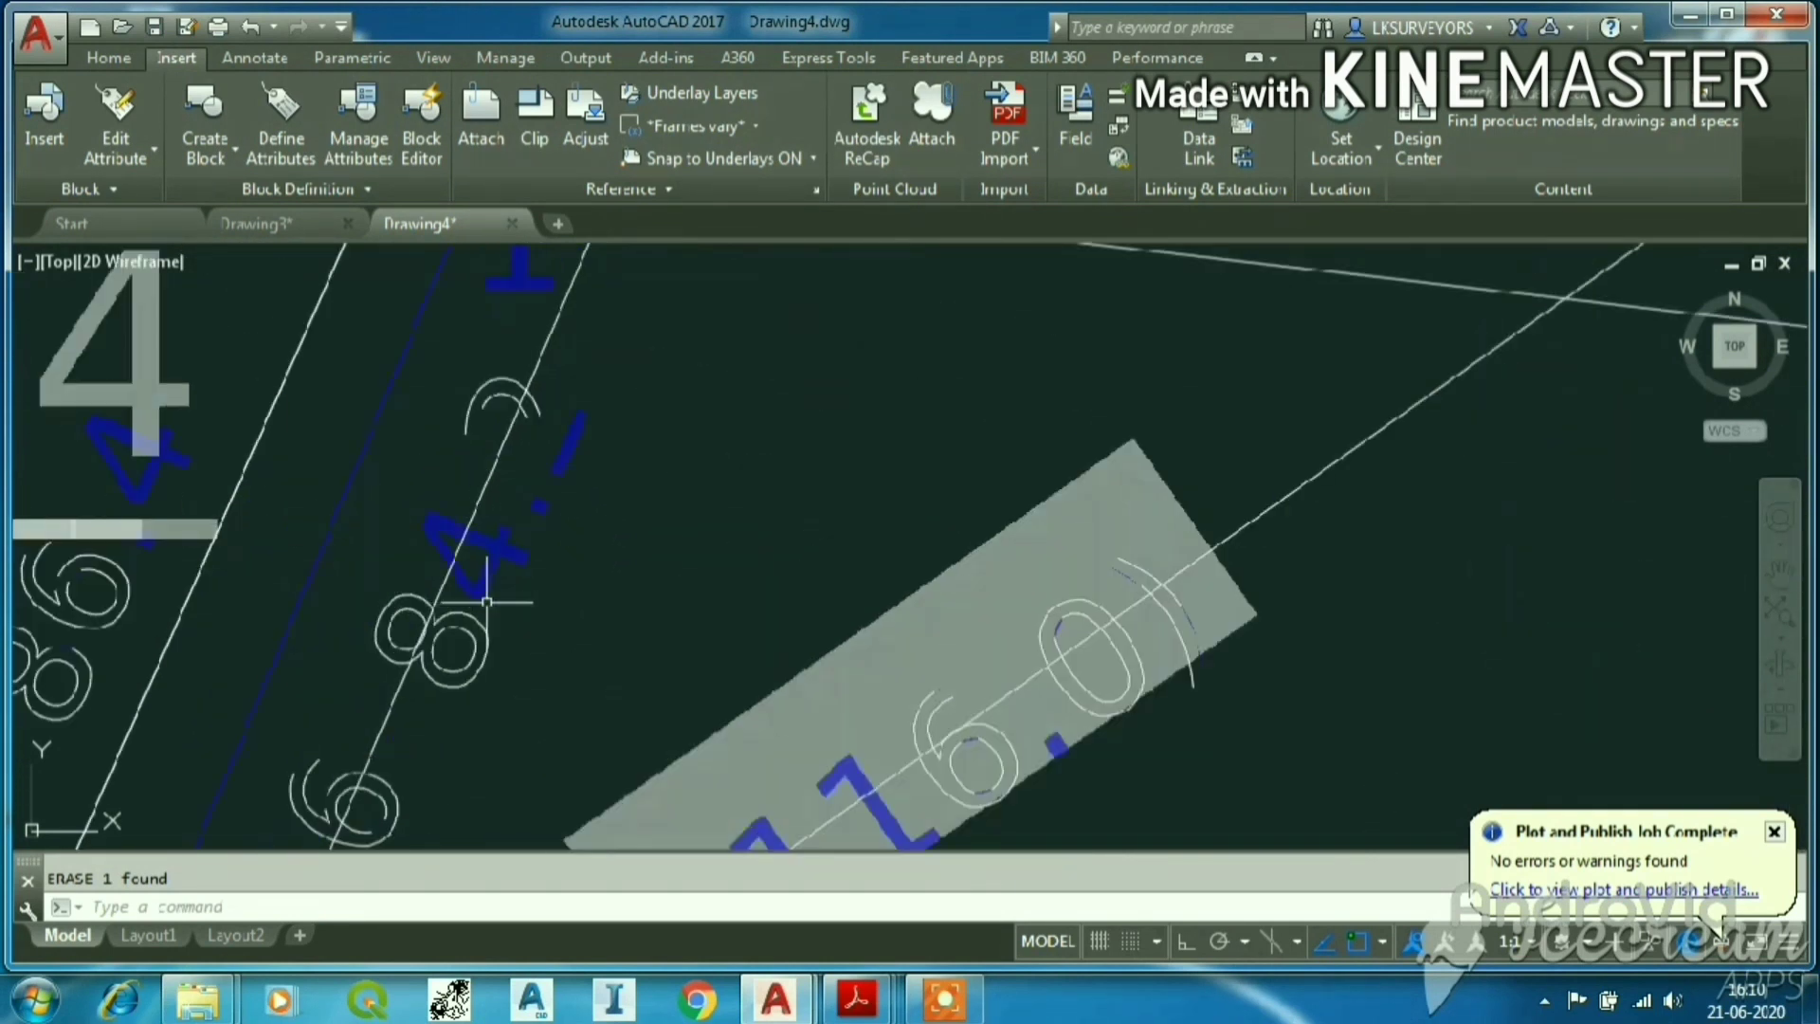
pyautogui.scroll(-3, 551, 556)
pyautogui.moveTo(520, 602)
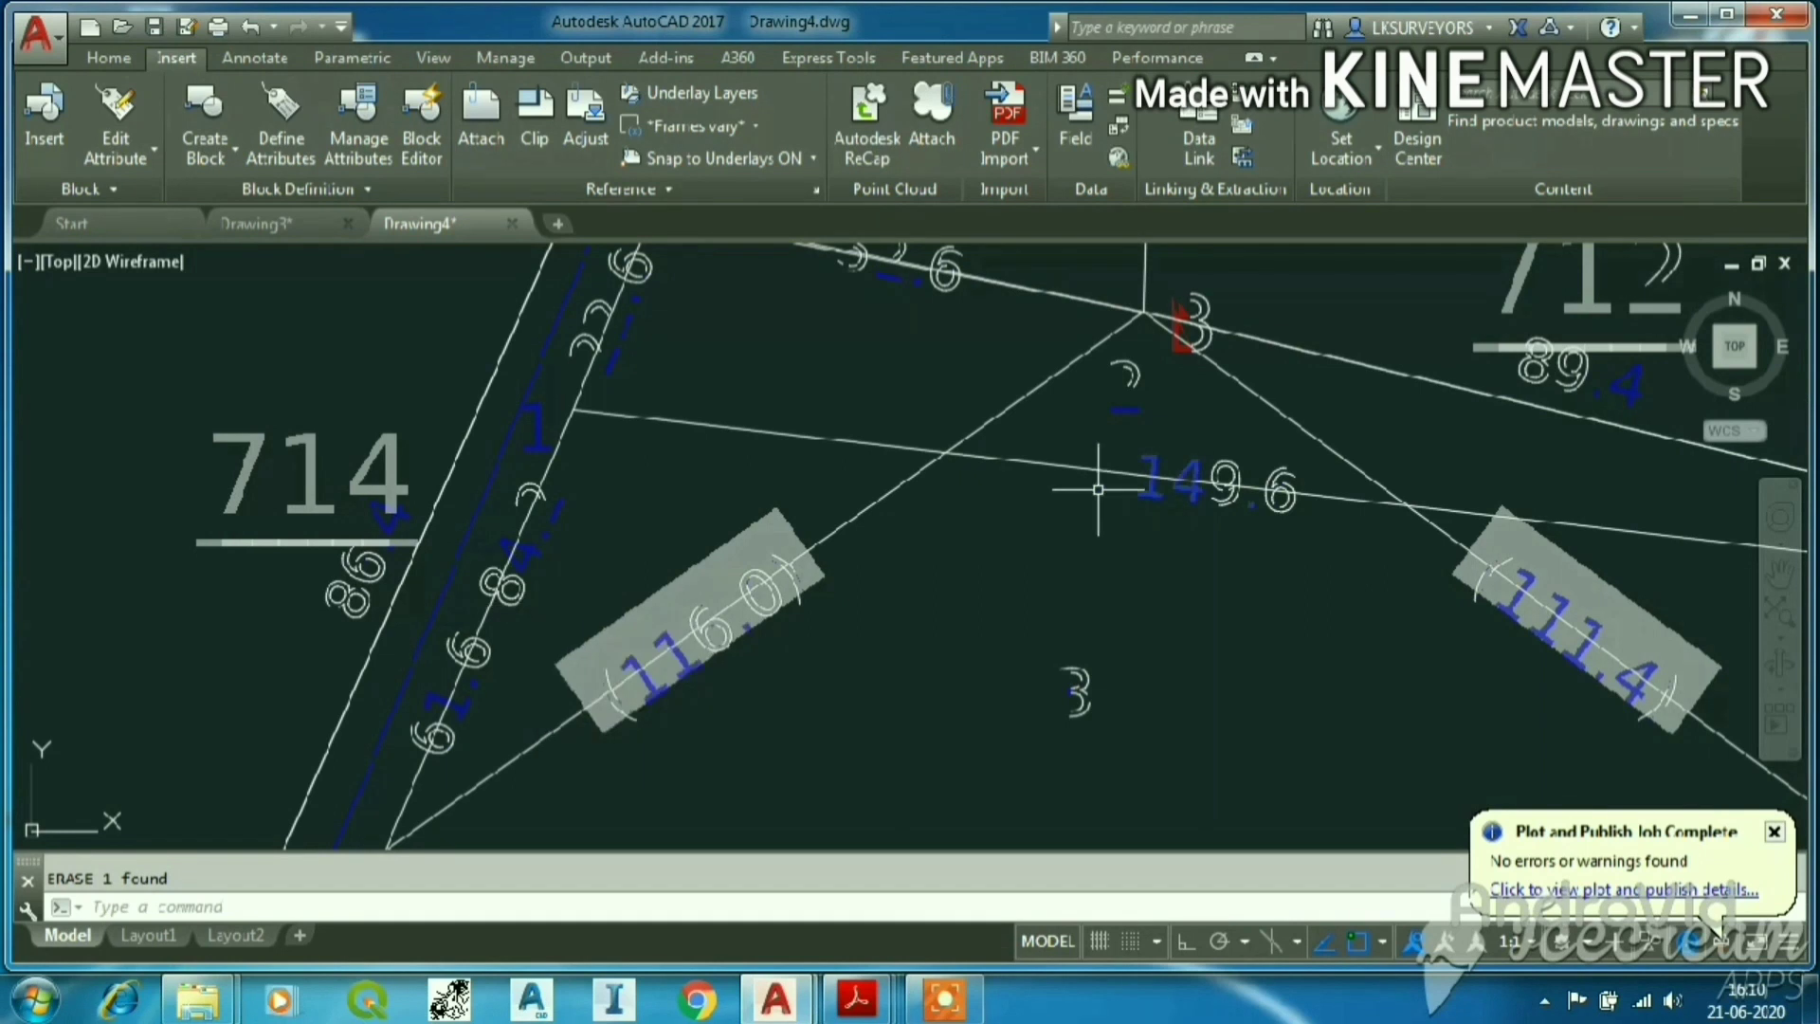
pyautogui.scroll(-8, 1090, 493)
pyautogui.scroll(2, 1205, 281)
# Erase the imported sheet border and select the leftovers near the old header.
pyautogui.click(1240, 261)
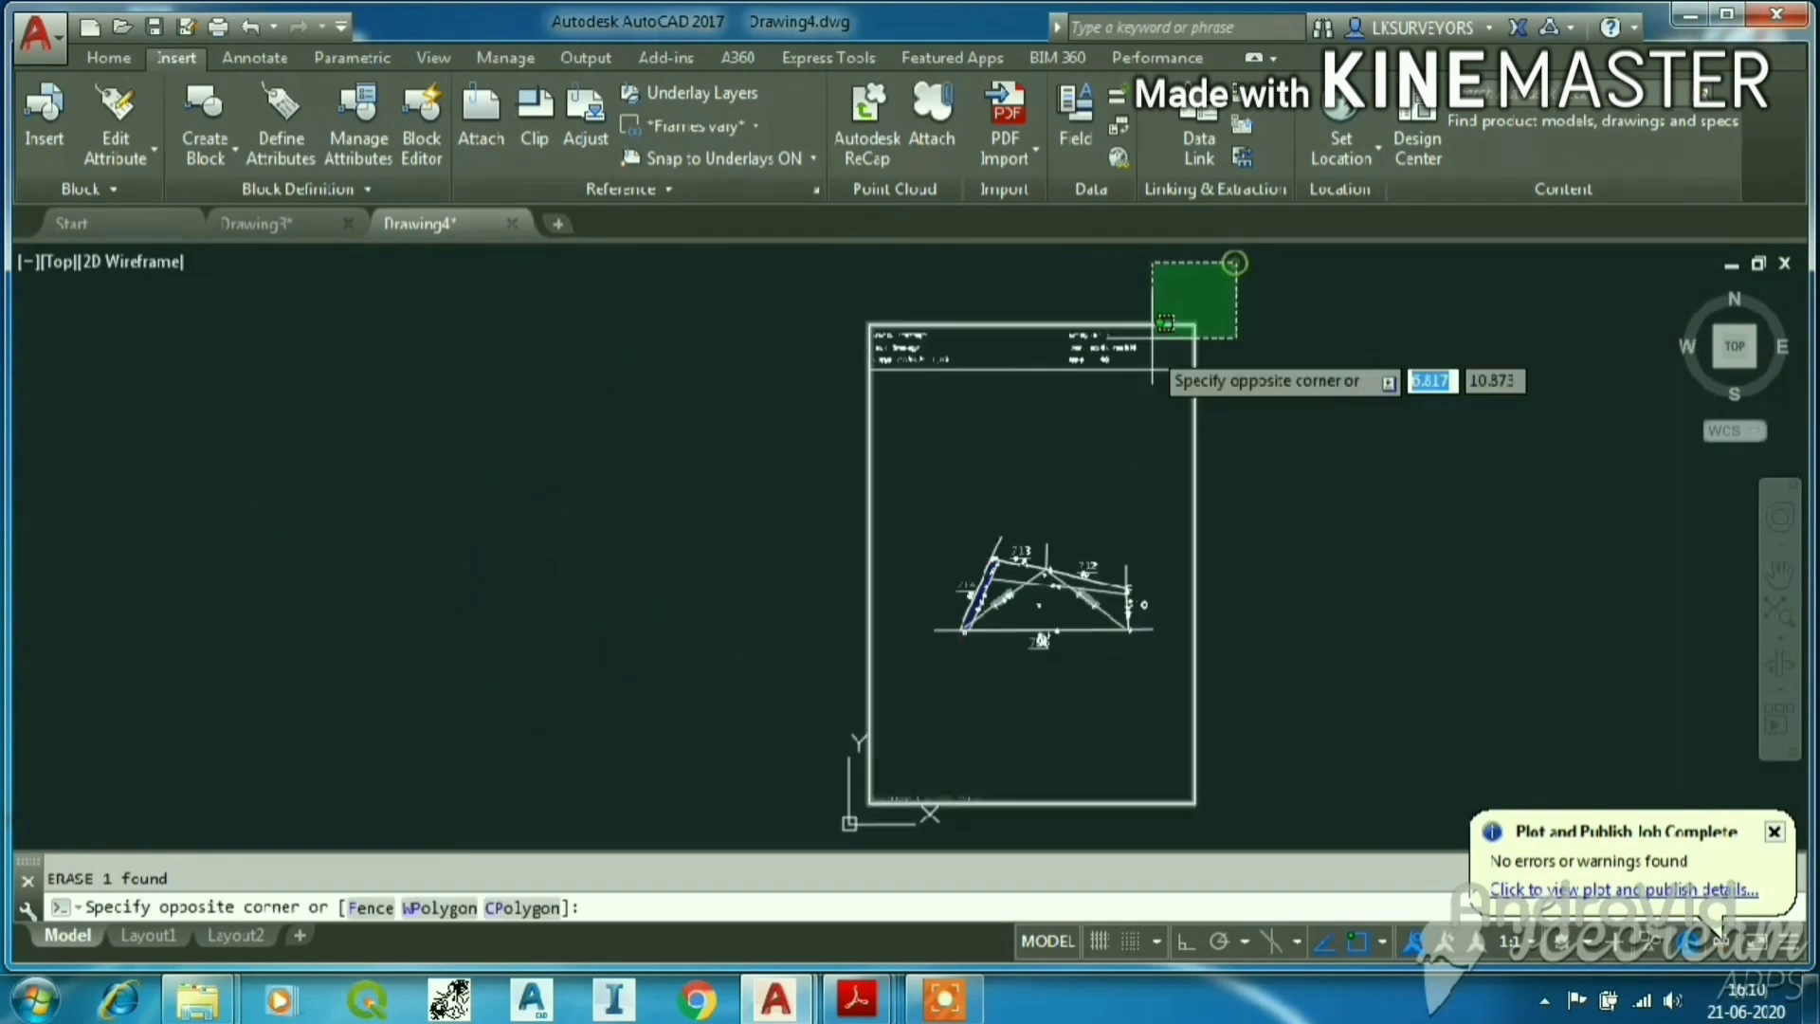
pyautogui.click(1089, 395)
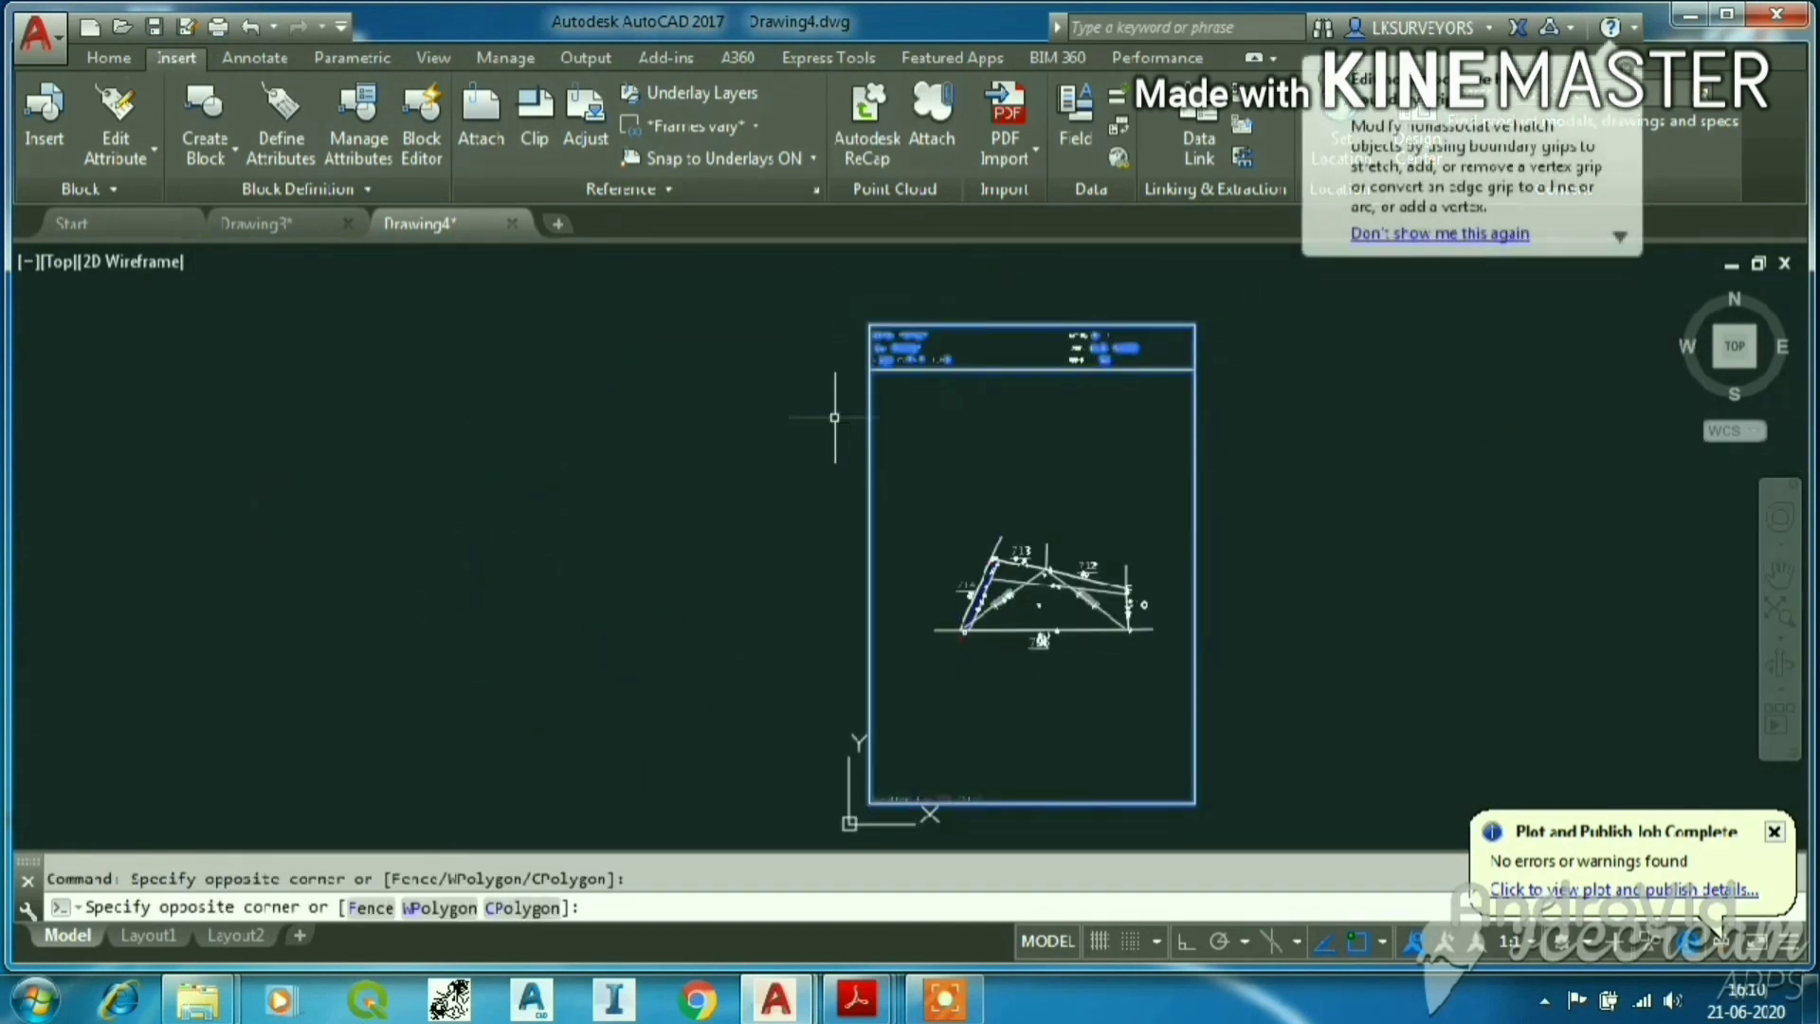
pyautogui.press('Return')
pyautogui.click(1213, 258)
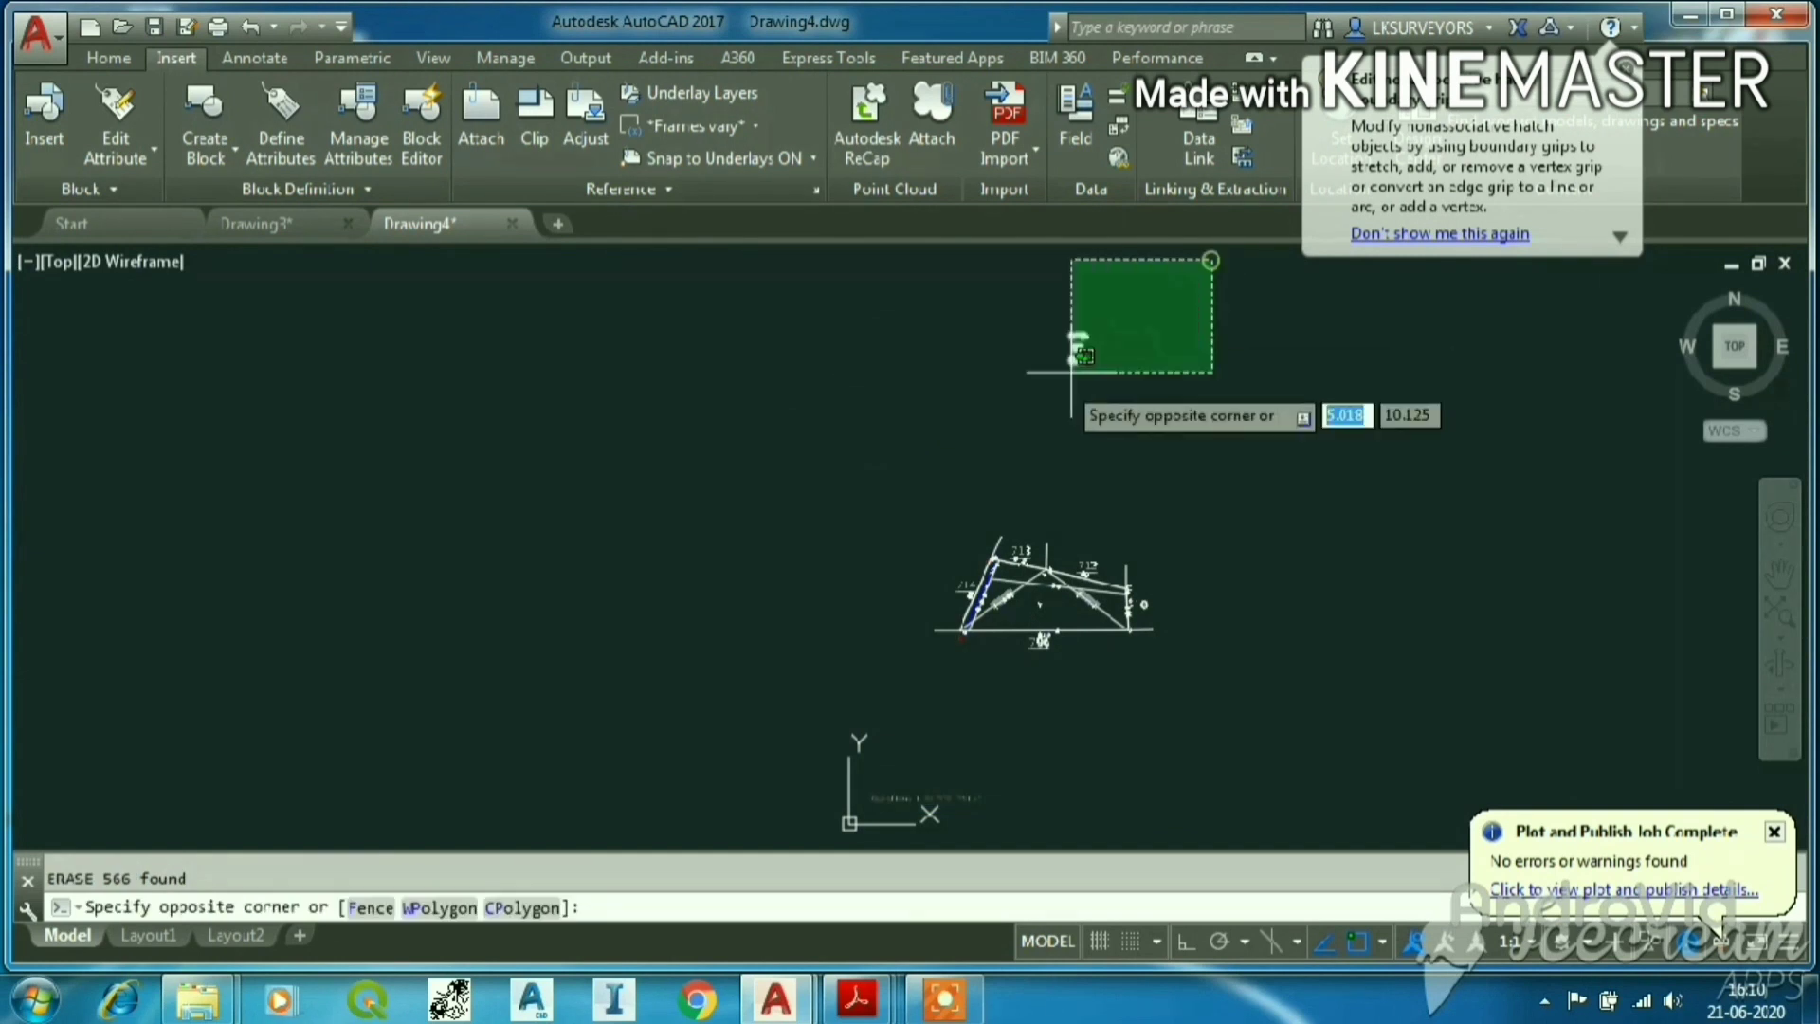
pyautogui.click(1060, 398)
# Window-select the whole parcel plan with plots 714, 713, 712, 710 and 796.
pyautogui.scroll(4, 1054, 645)
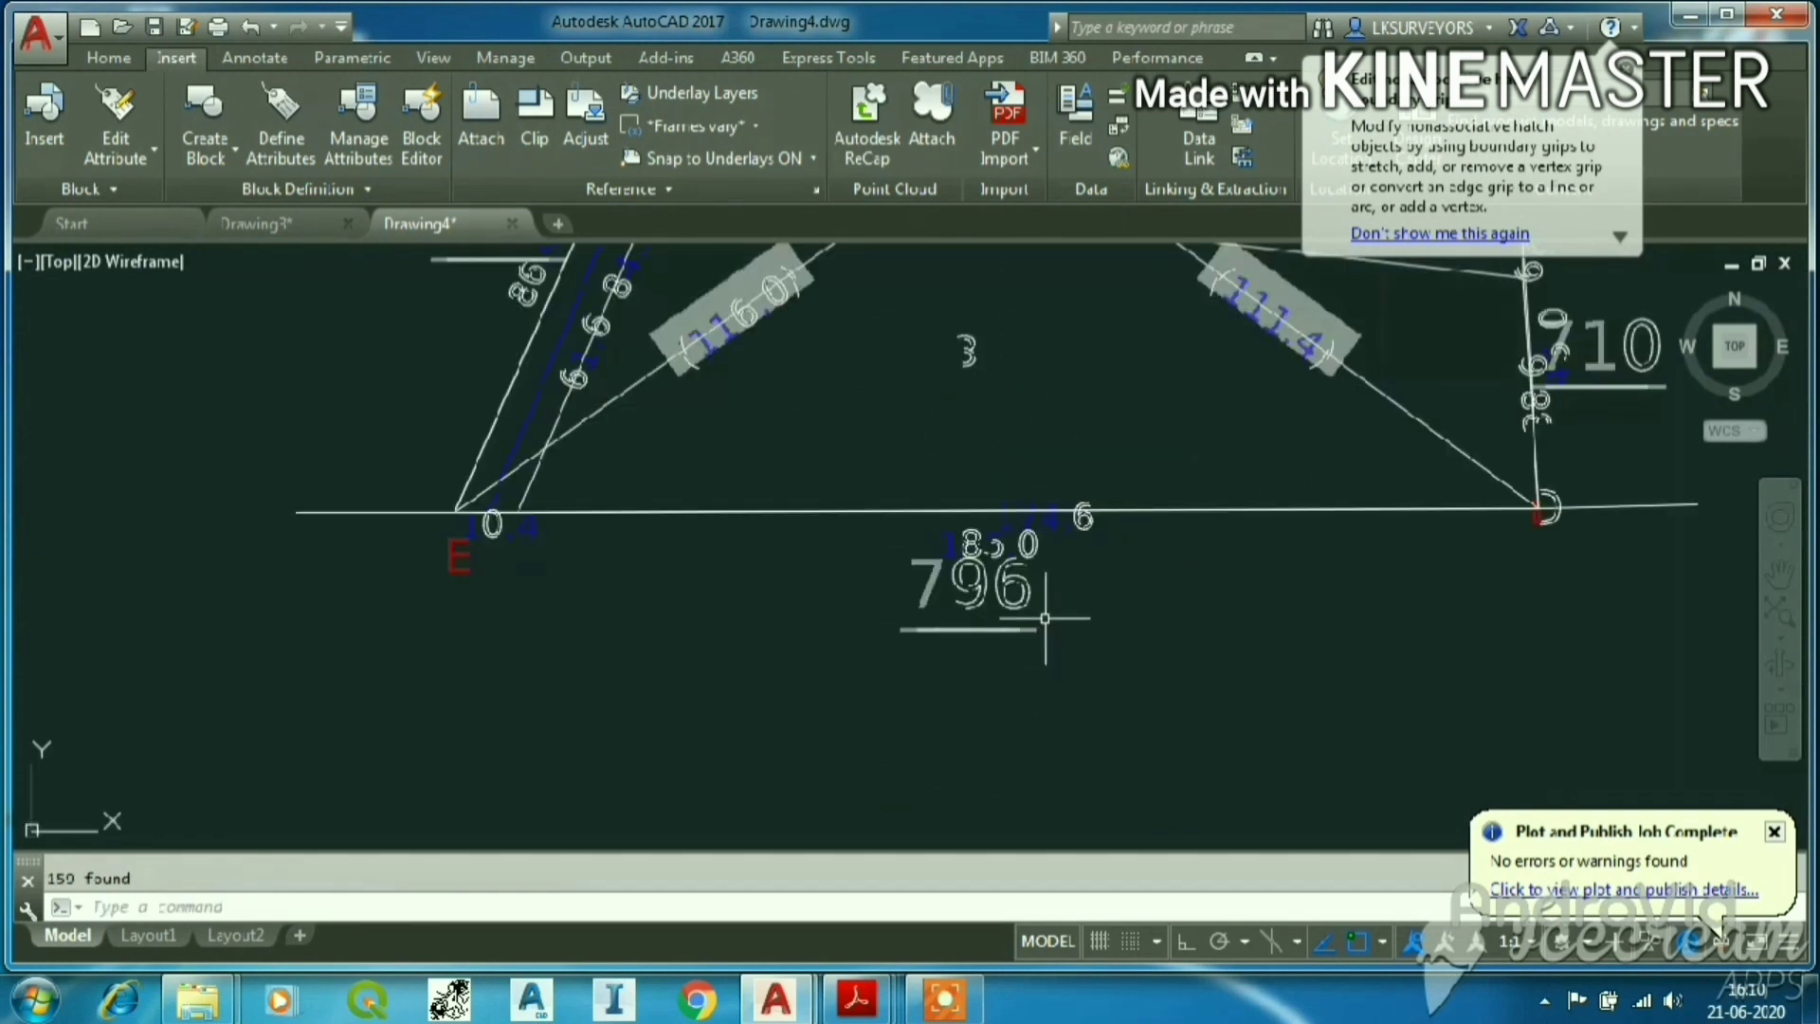
pyautogui.scroll(-2, 980, 649)
pyautogui.scroll(6, 959, 597)
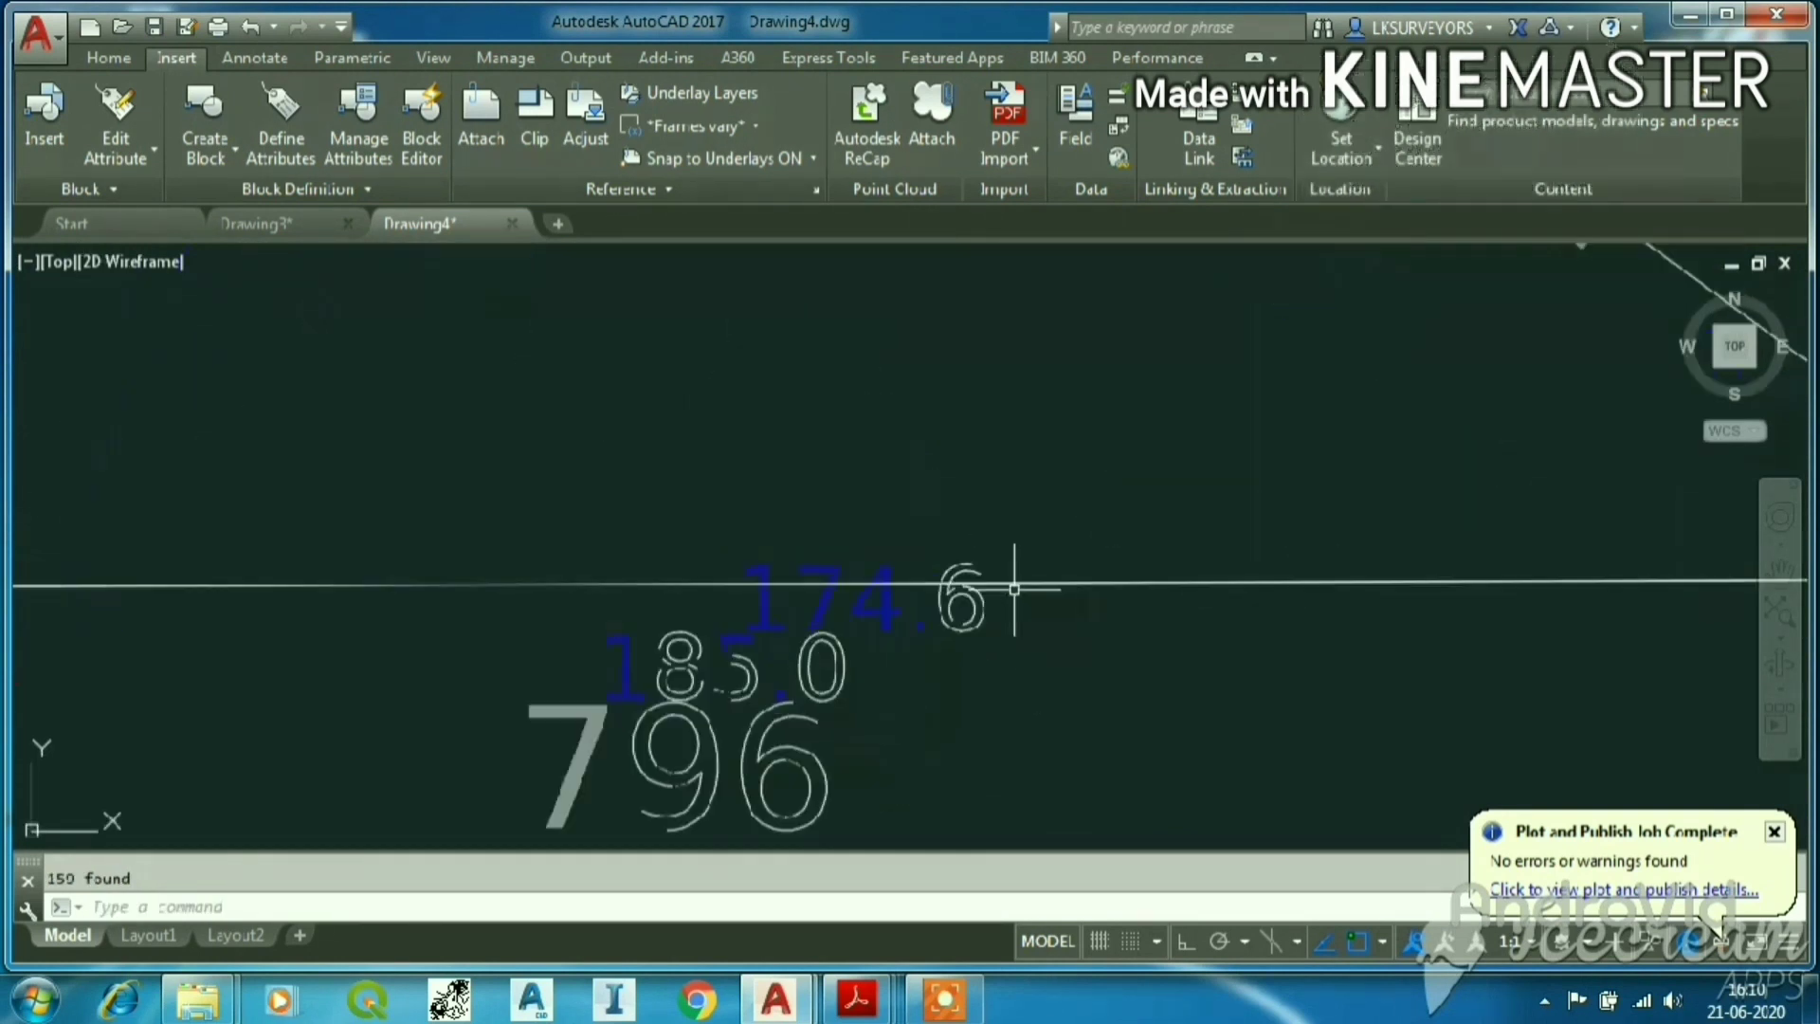
pyautogui.scroll(-6, 975, 617)
pyautogui.scroll(5, 843, 552)
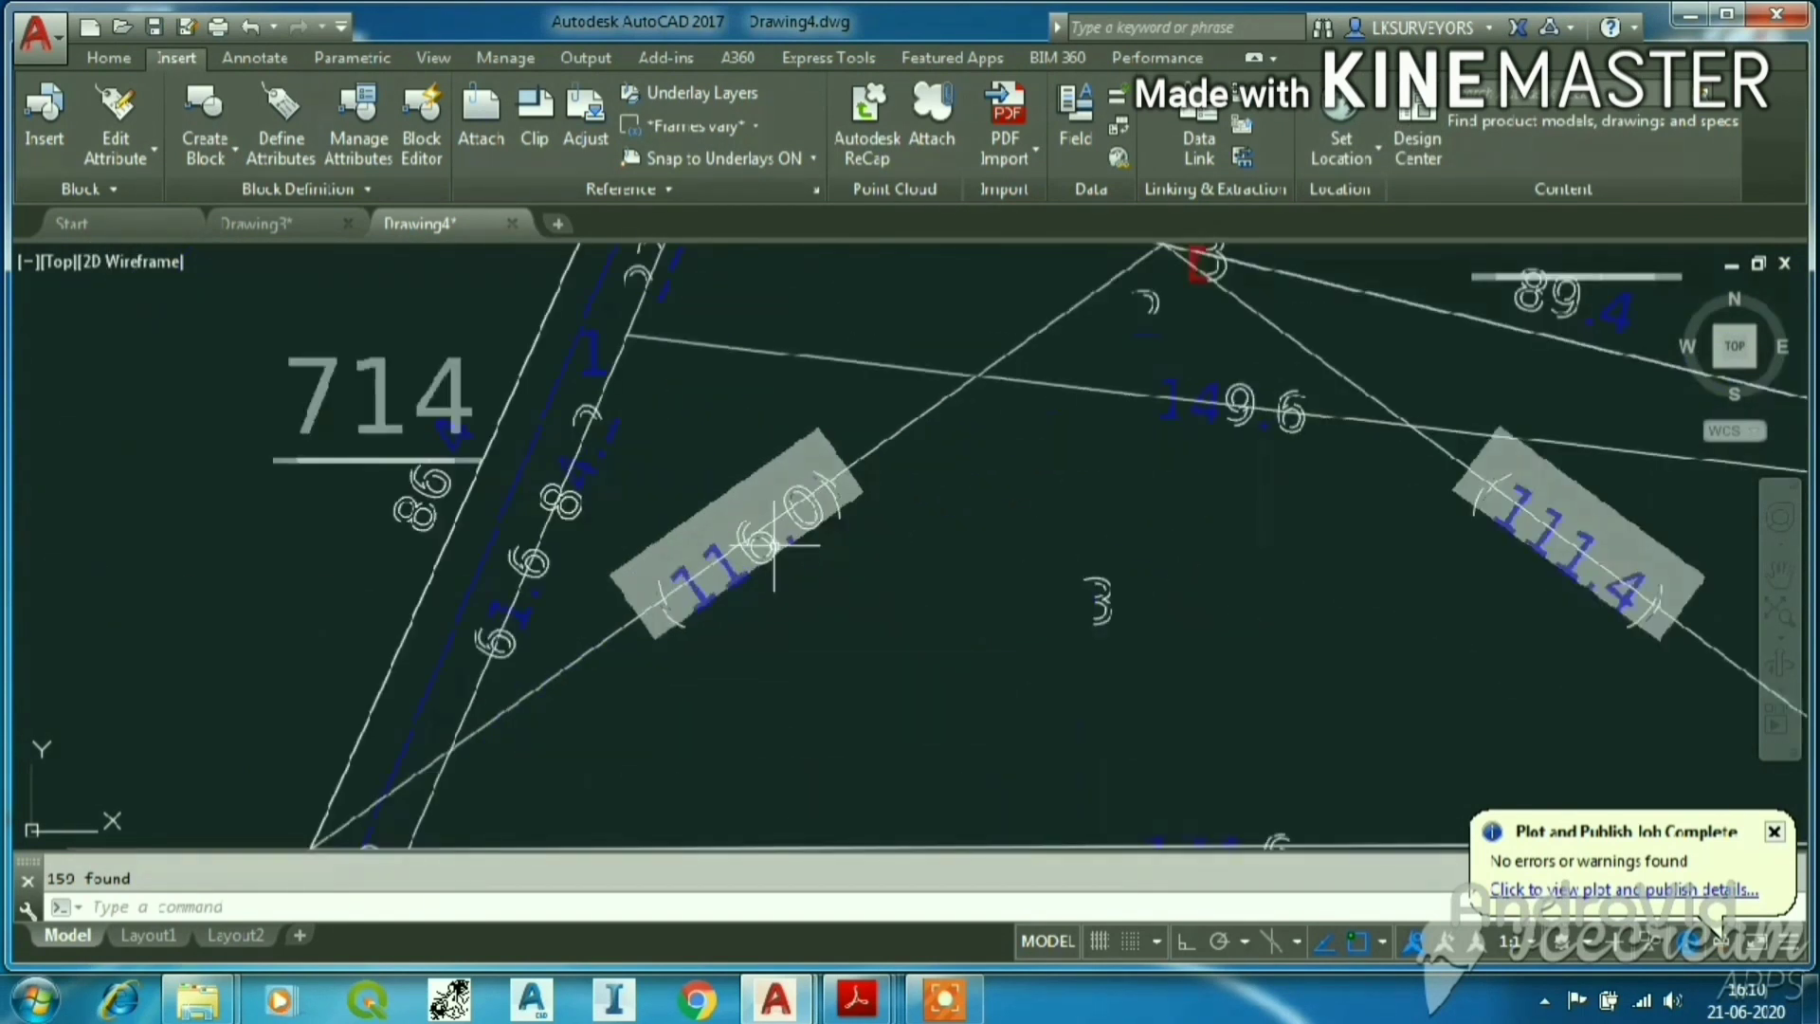
pyautogui.scroll(-6, 722, 548)
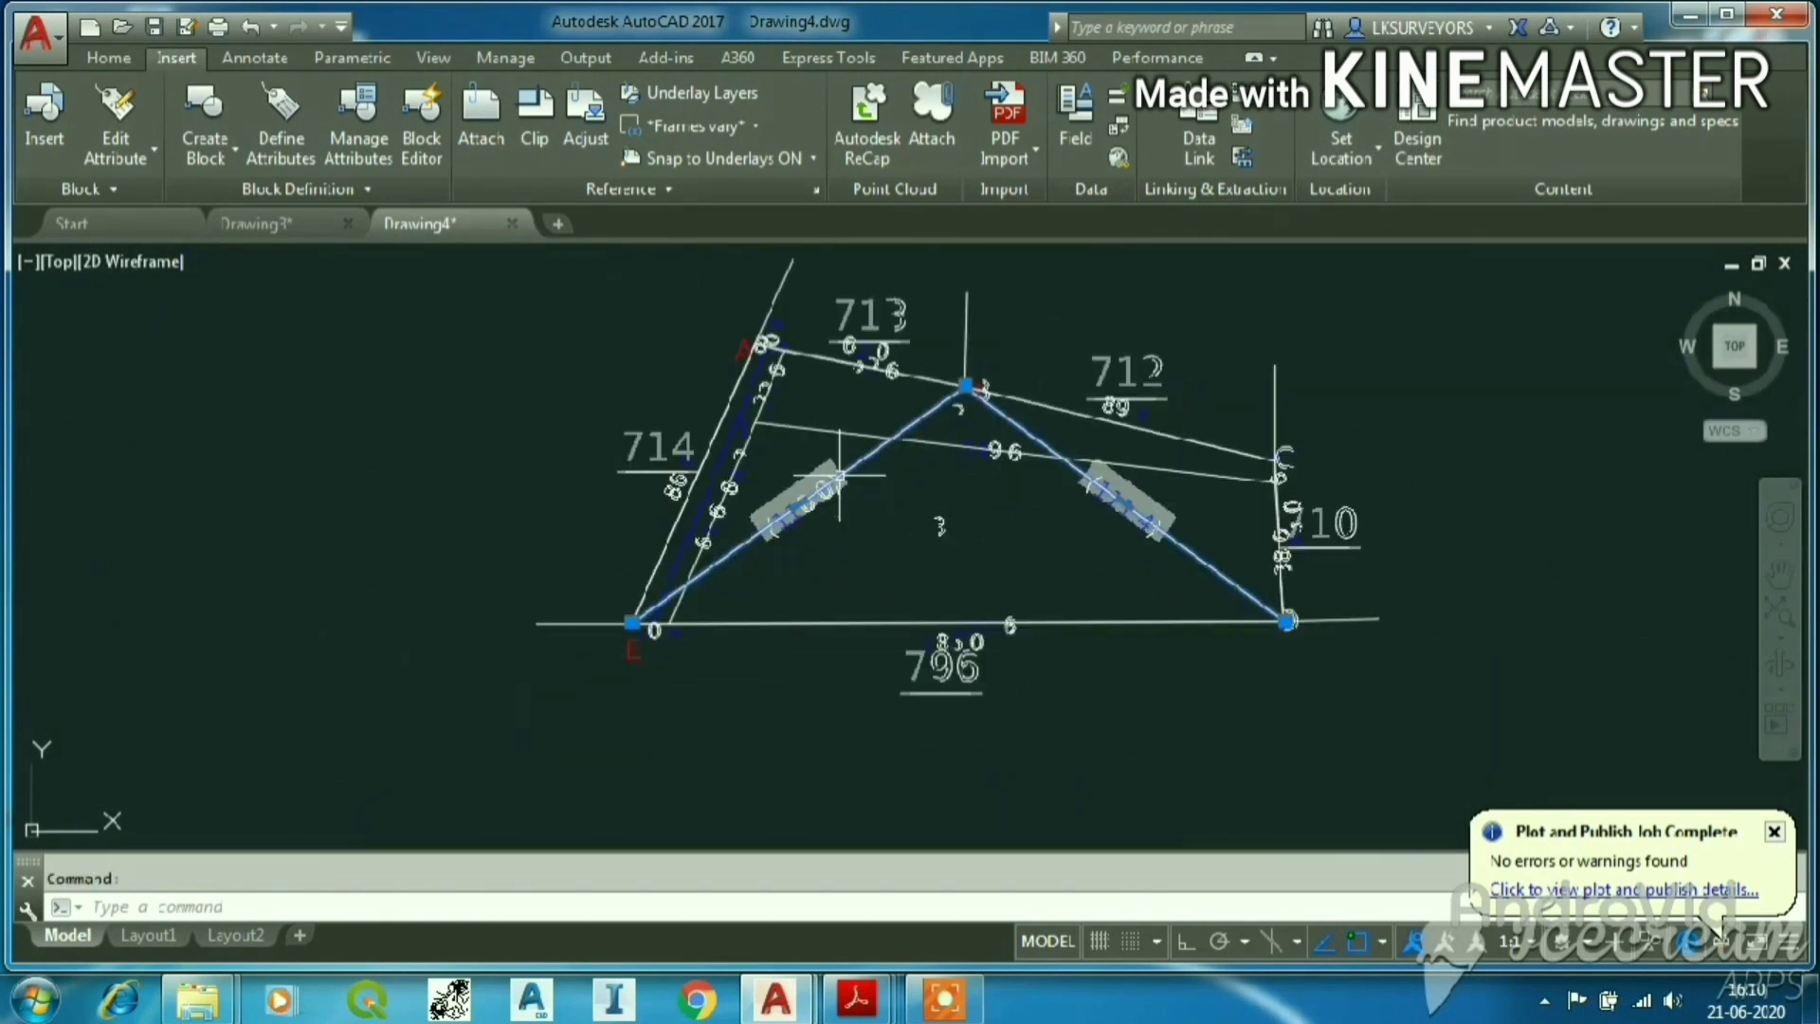
pyautogui.scroll(3, 669, 598)
pyautogui.moveTo(552, 676)
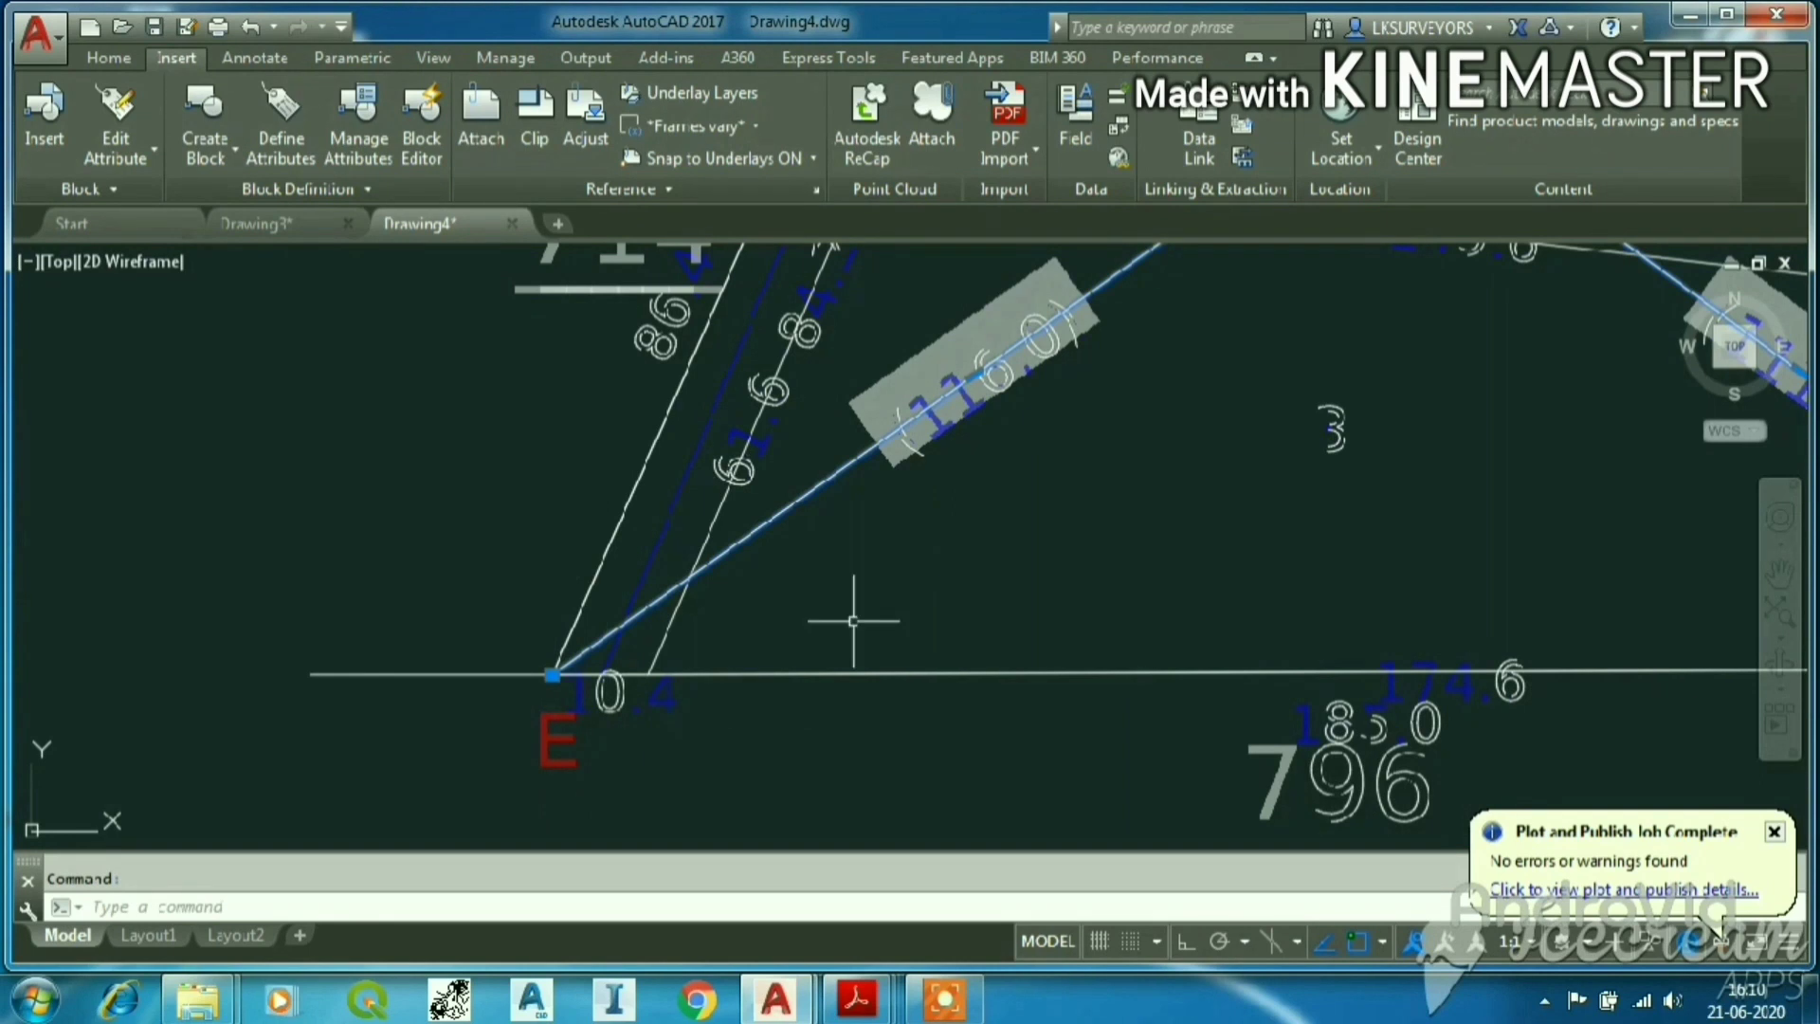
pyautogui.scroll(-4, 853, 621)
pyautogui.scroll(-2, 1026, 456)
pyautogui.click(1360, 333)
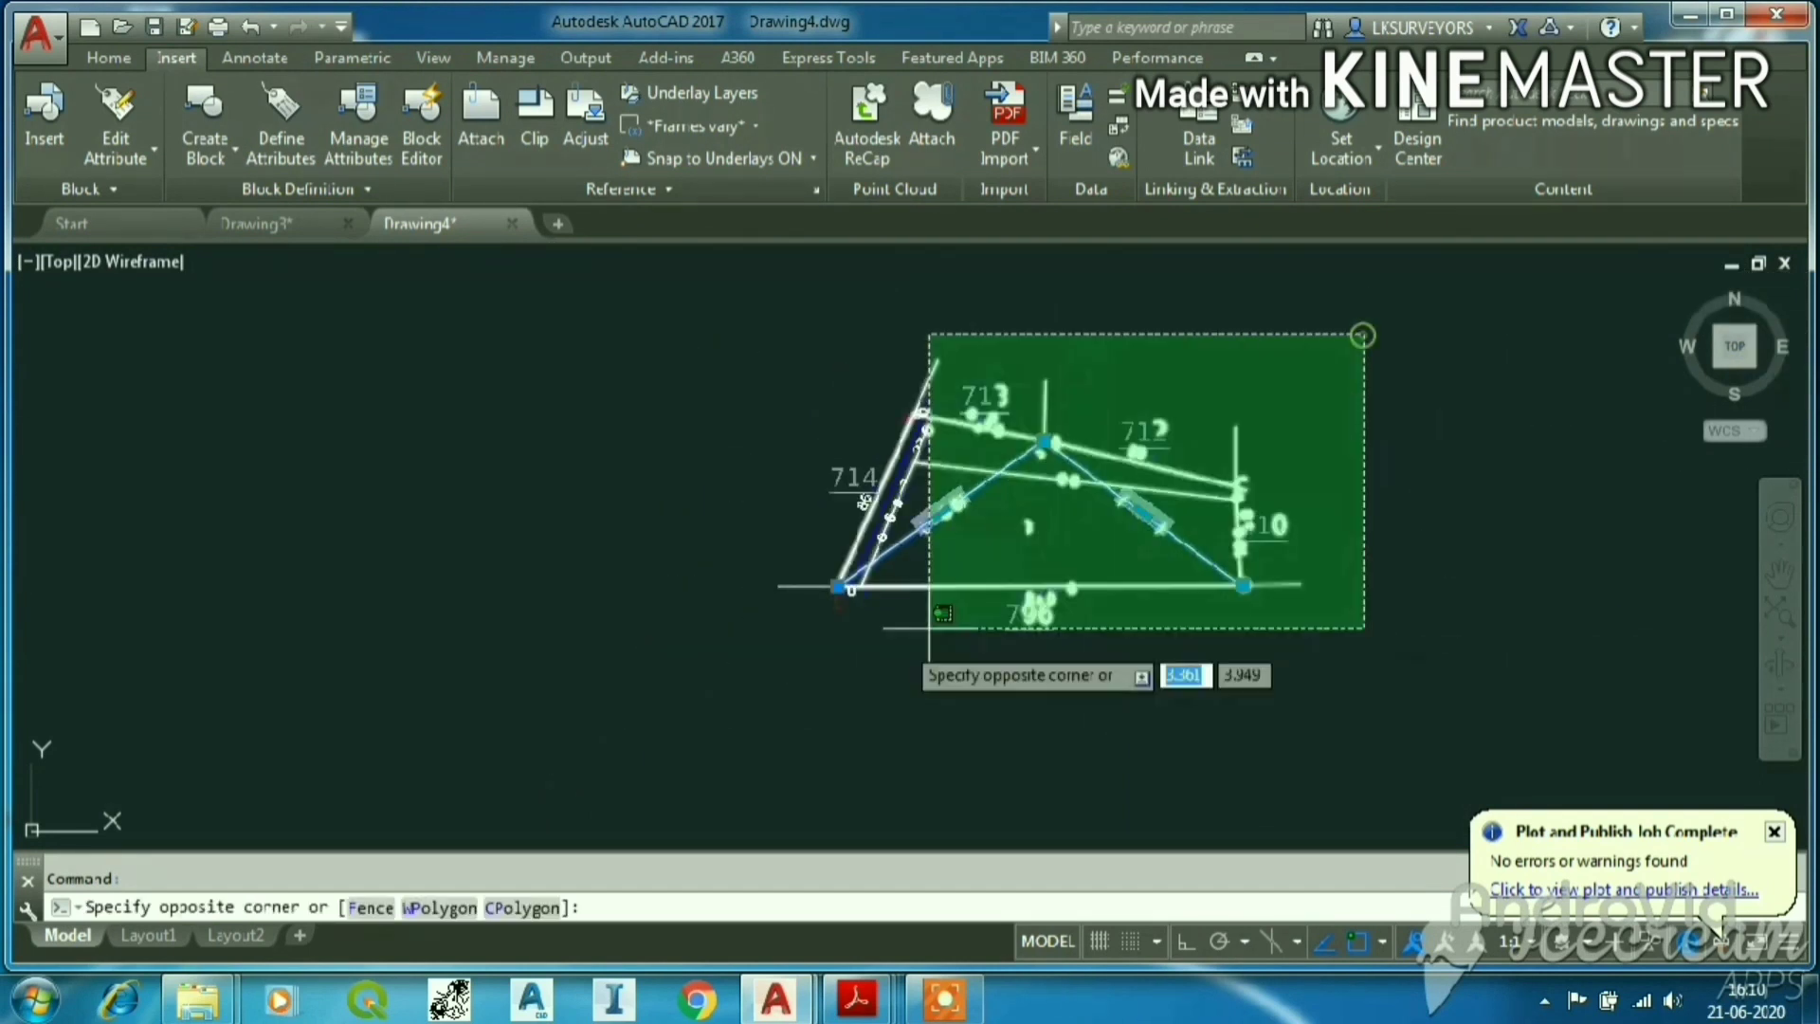
pyautogui.click(705, 690)
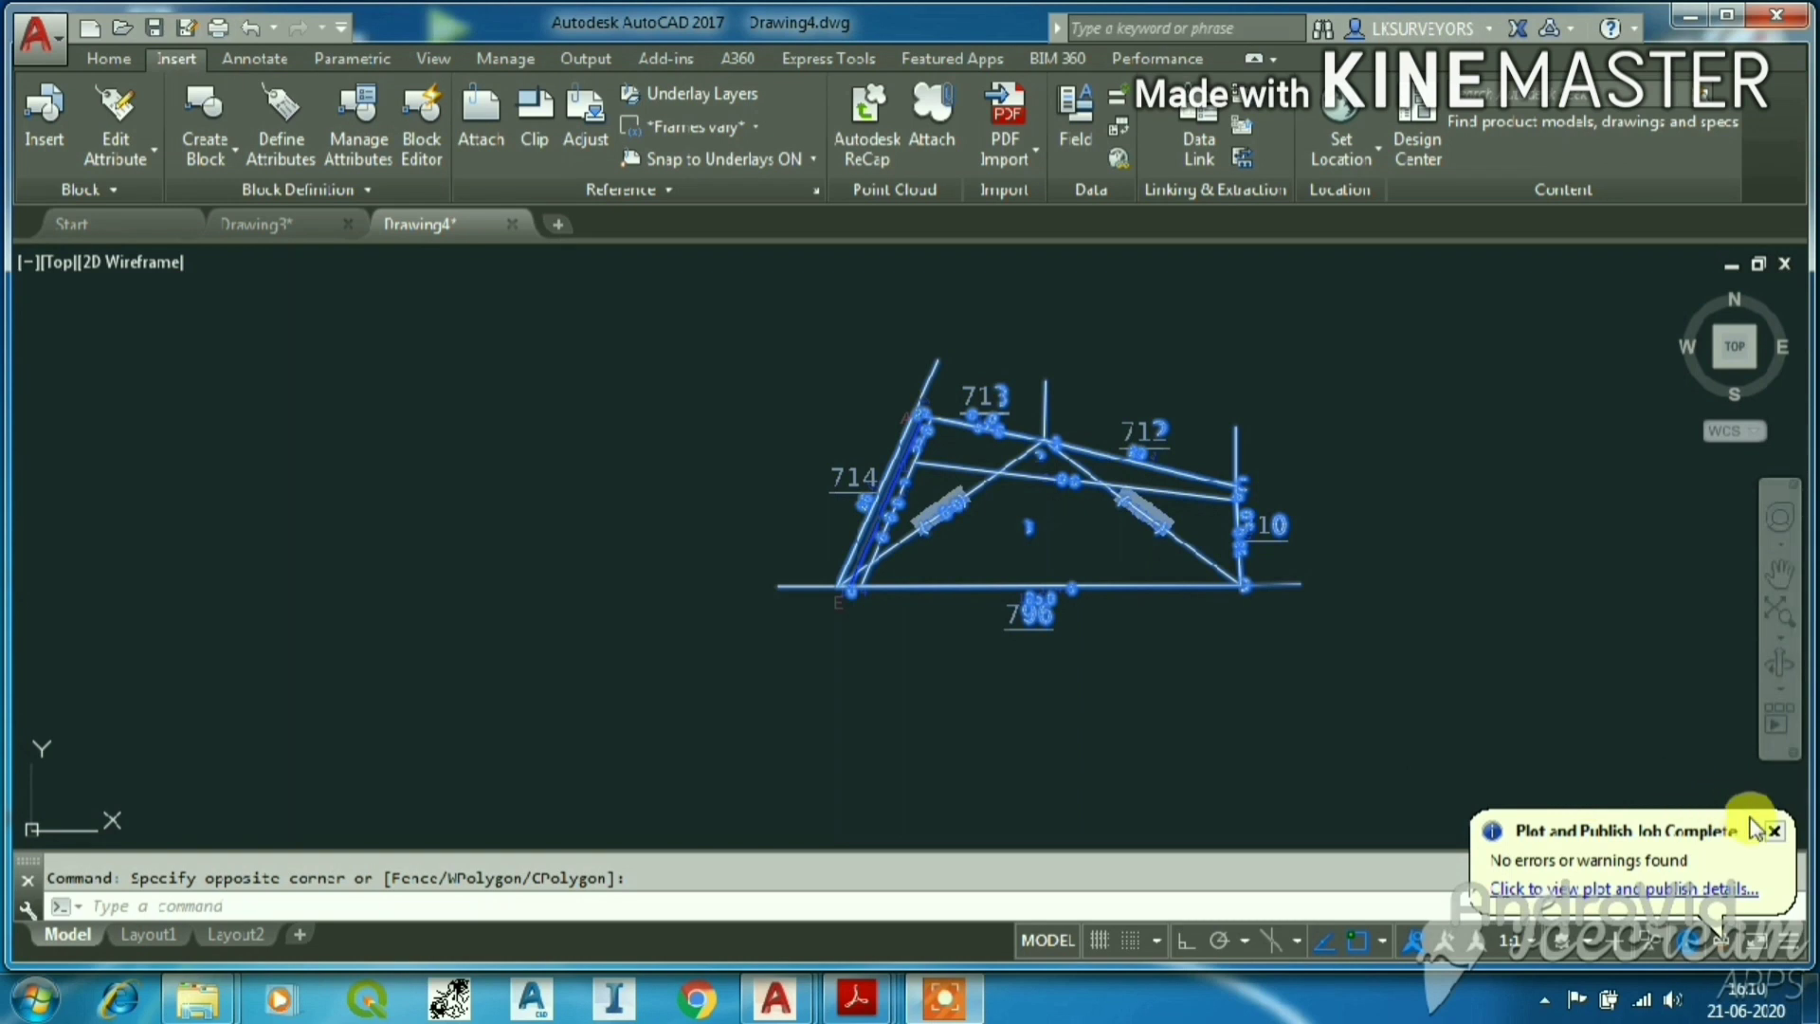
pyautogui.scroll(2, 1165, 489)
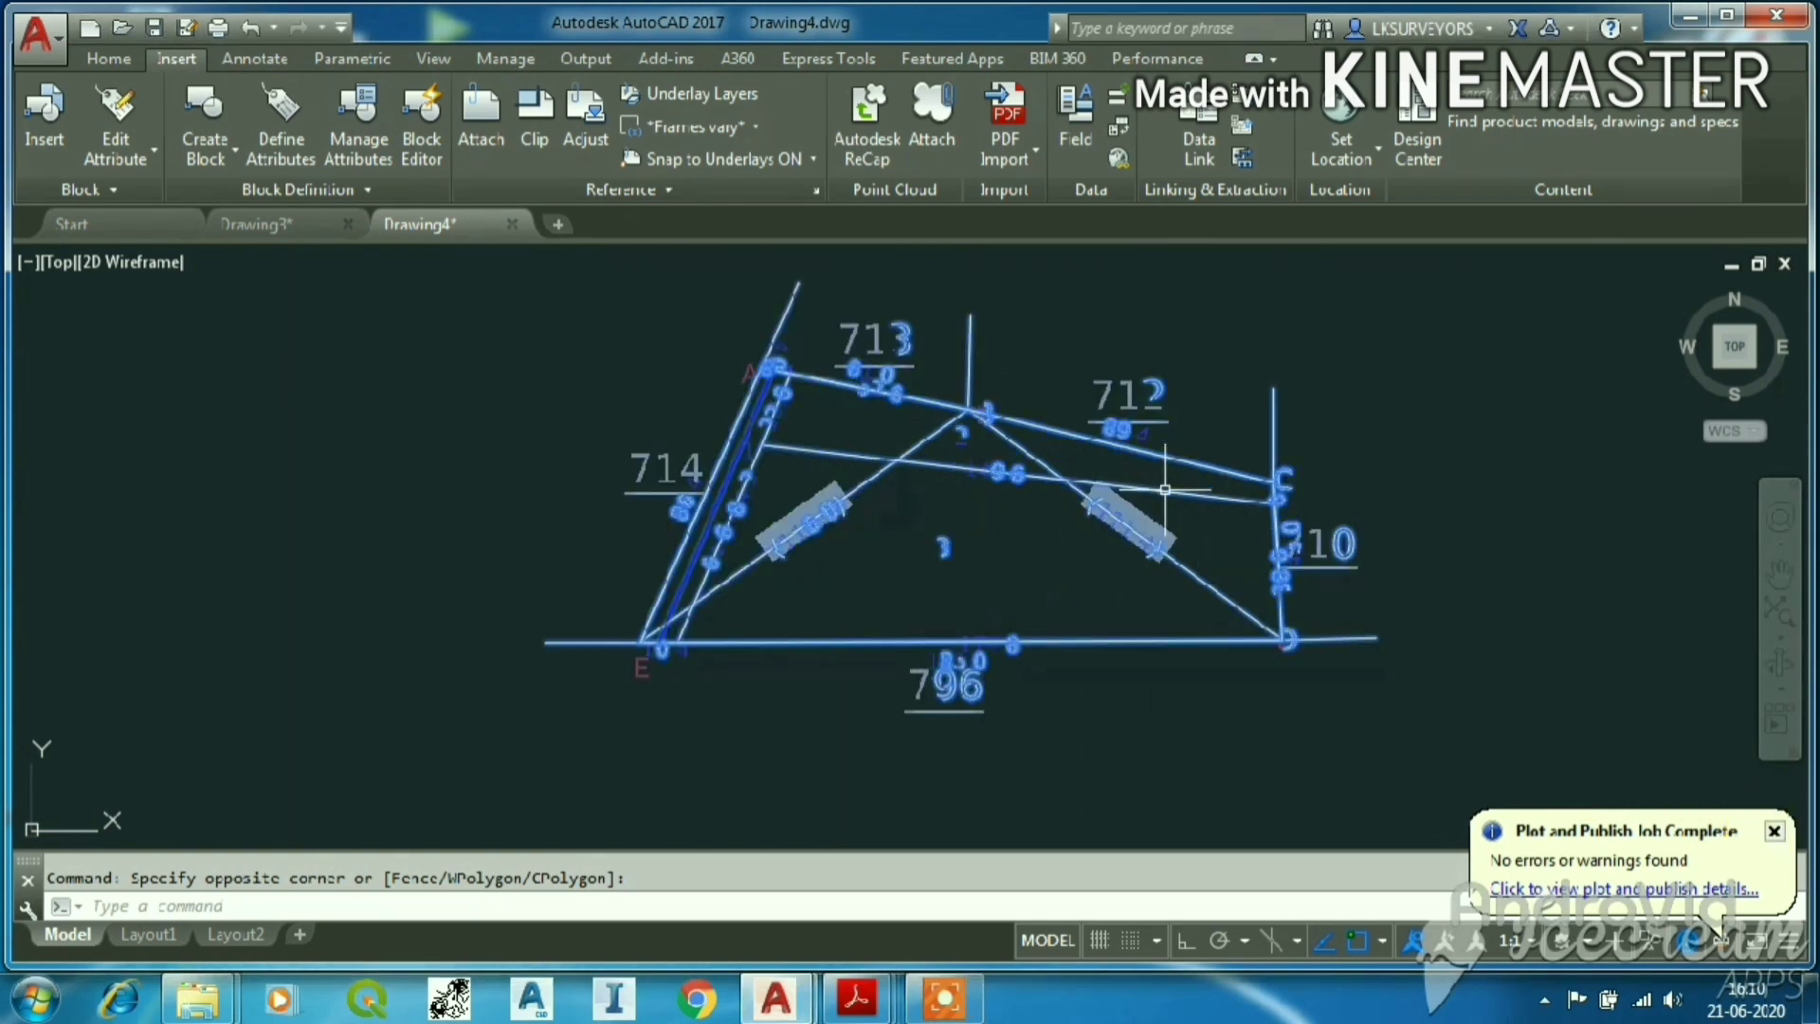
# Open the Dimension Style Manager with D and close it again.
pyautogui.write('D')
pyautogui.press('Return')
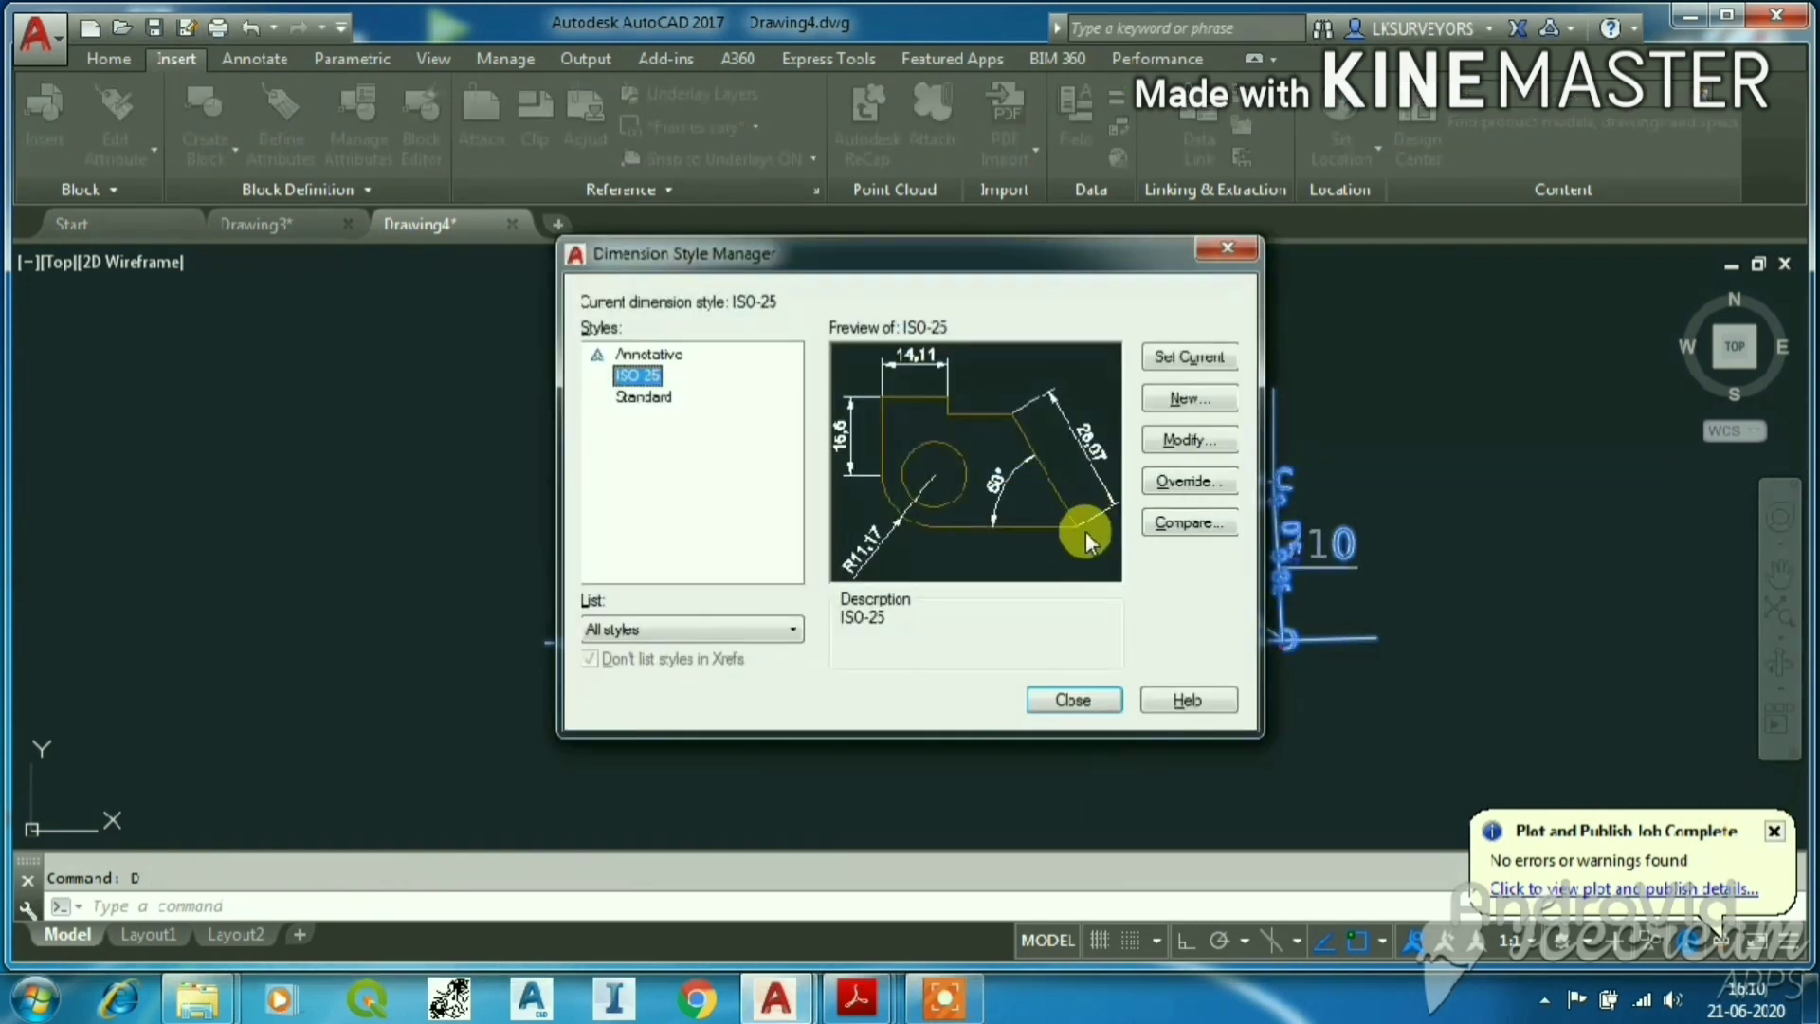
pyautogui.press('Escape')
# Group all the parcel plan's lines and labels into one unnamed group with G.
pyautogui.click(1445, 332)
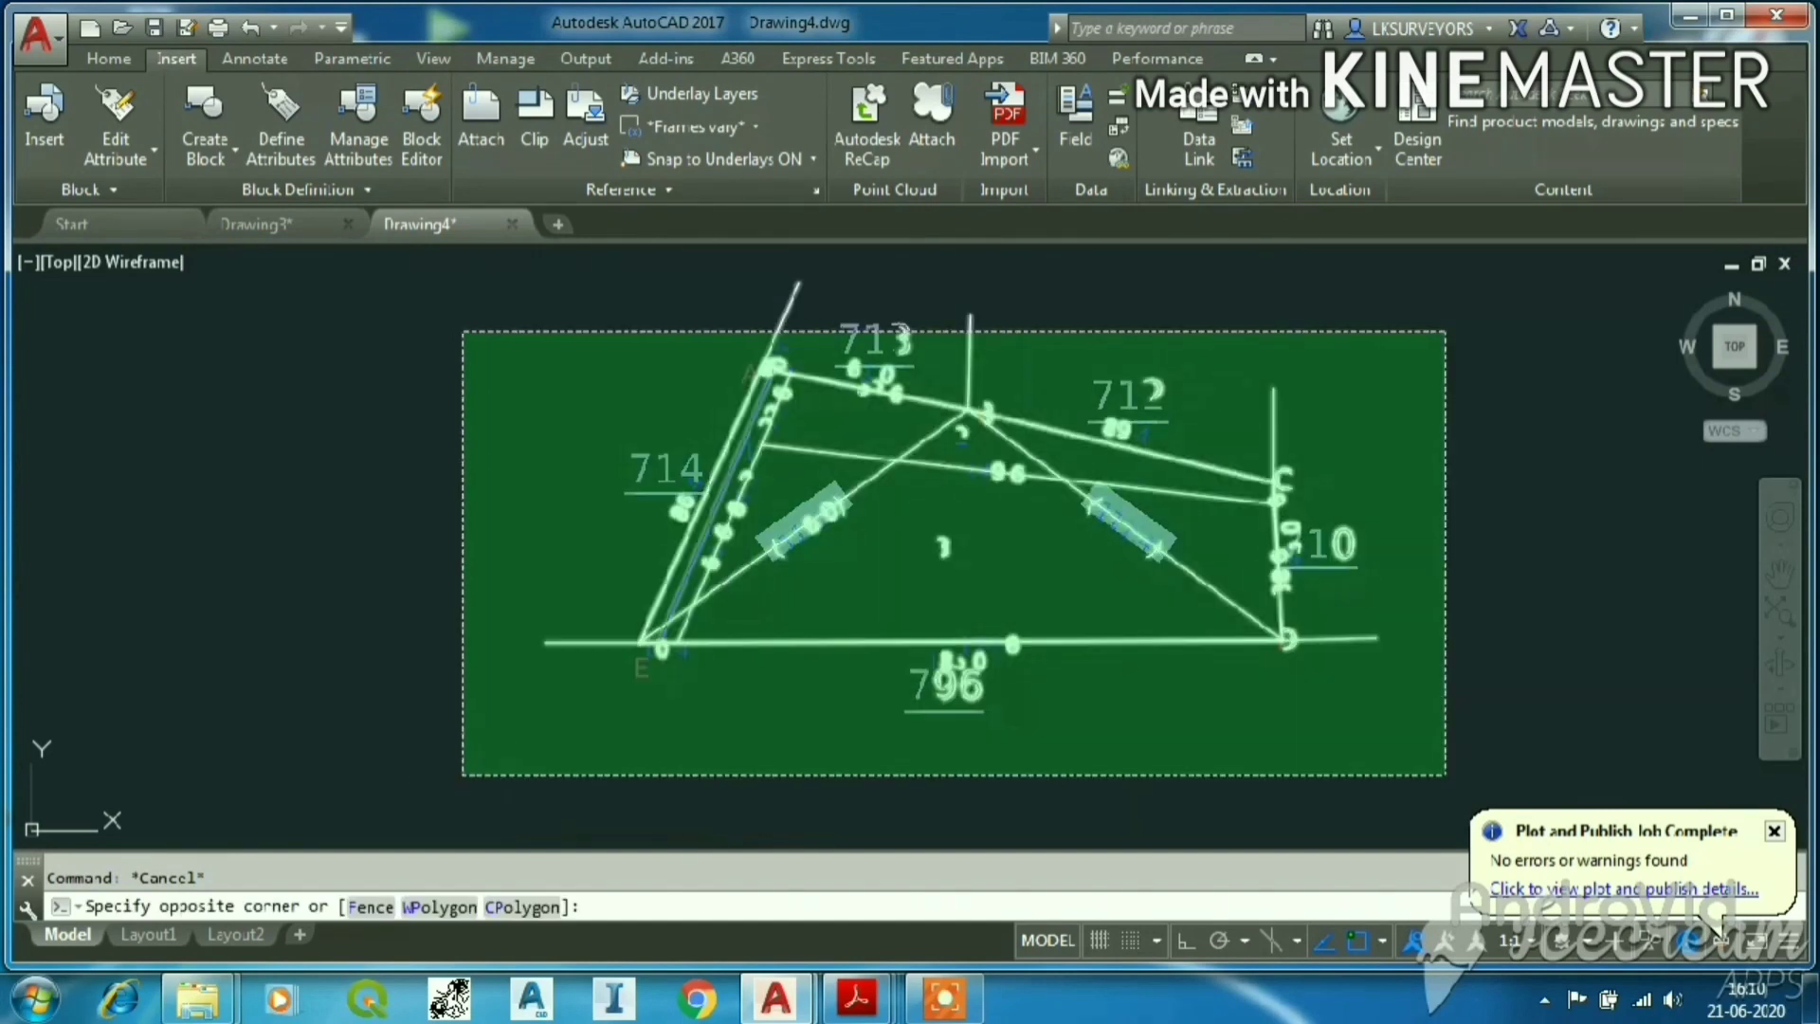
pyautogui.click(462, 775)
pyautogui.write('G')
pyautogui.press('Return')
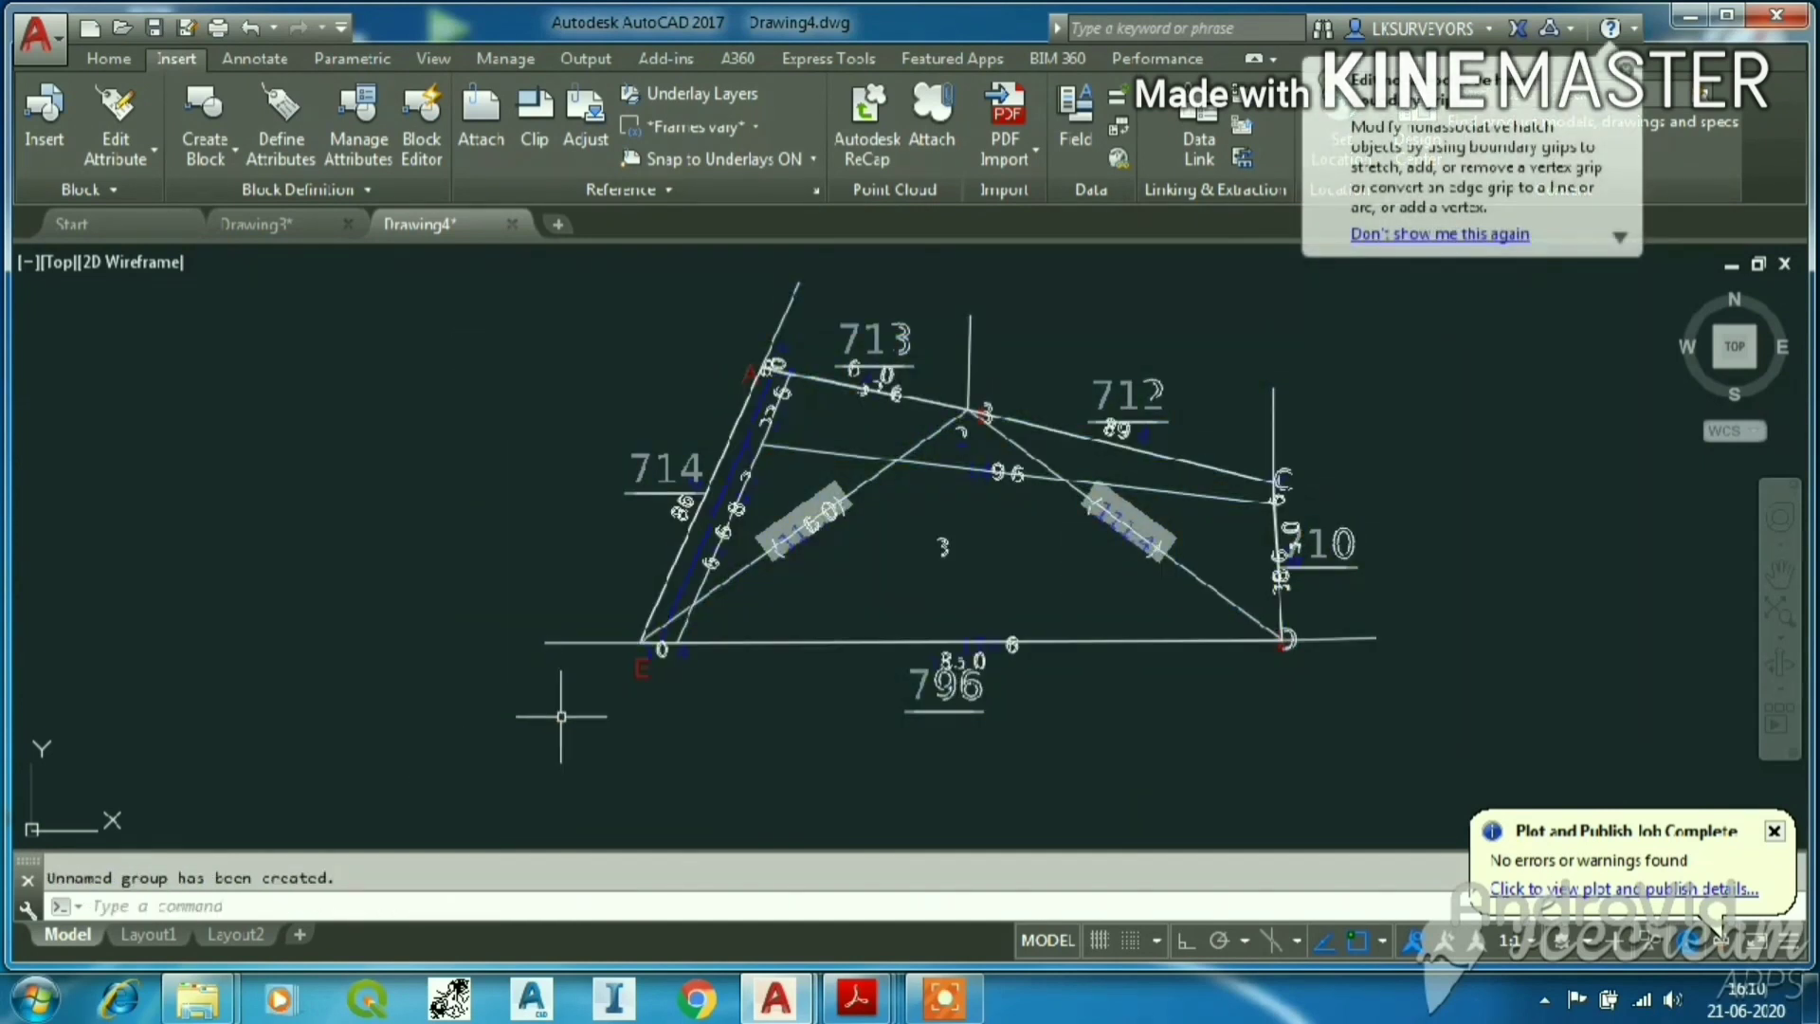
pyautogui.click(779, 574)
pyautogui.scroll(-4, 541, 558)
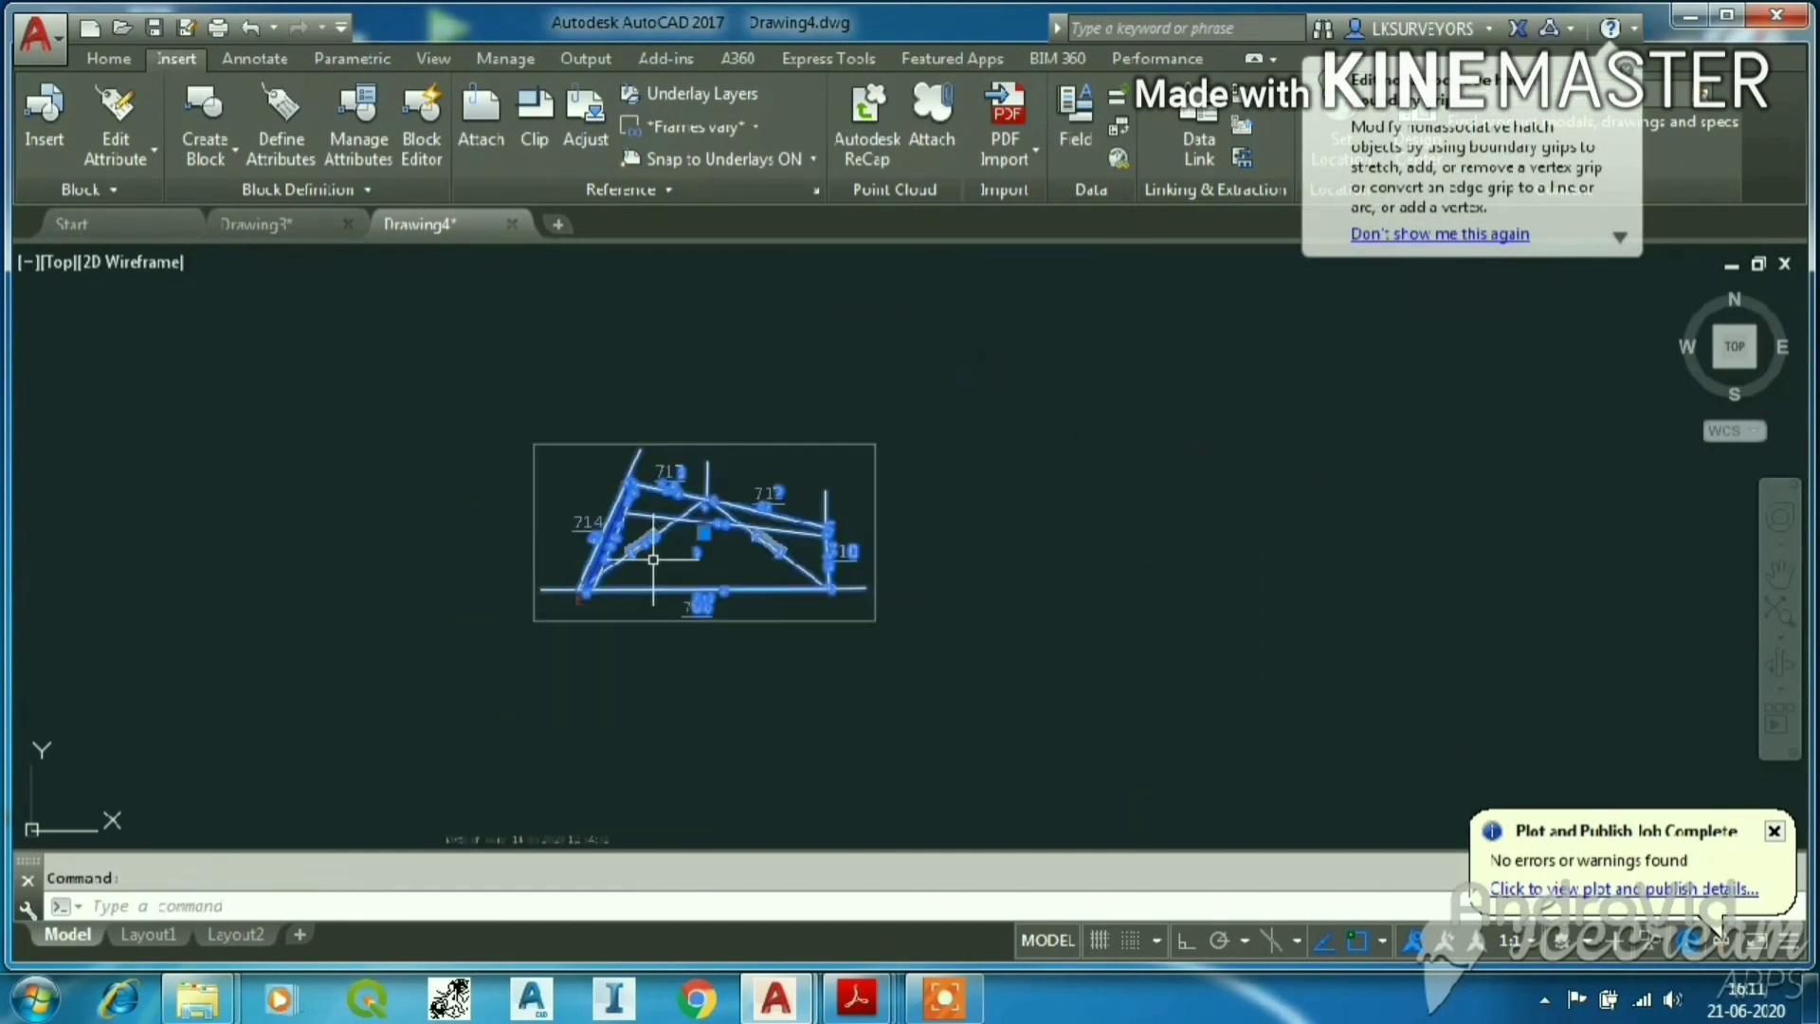
pyautogui.scroll(4, 653, 559)
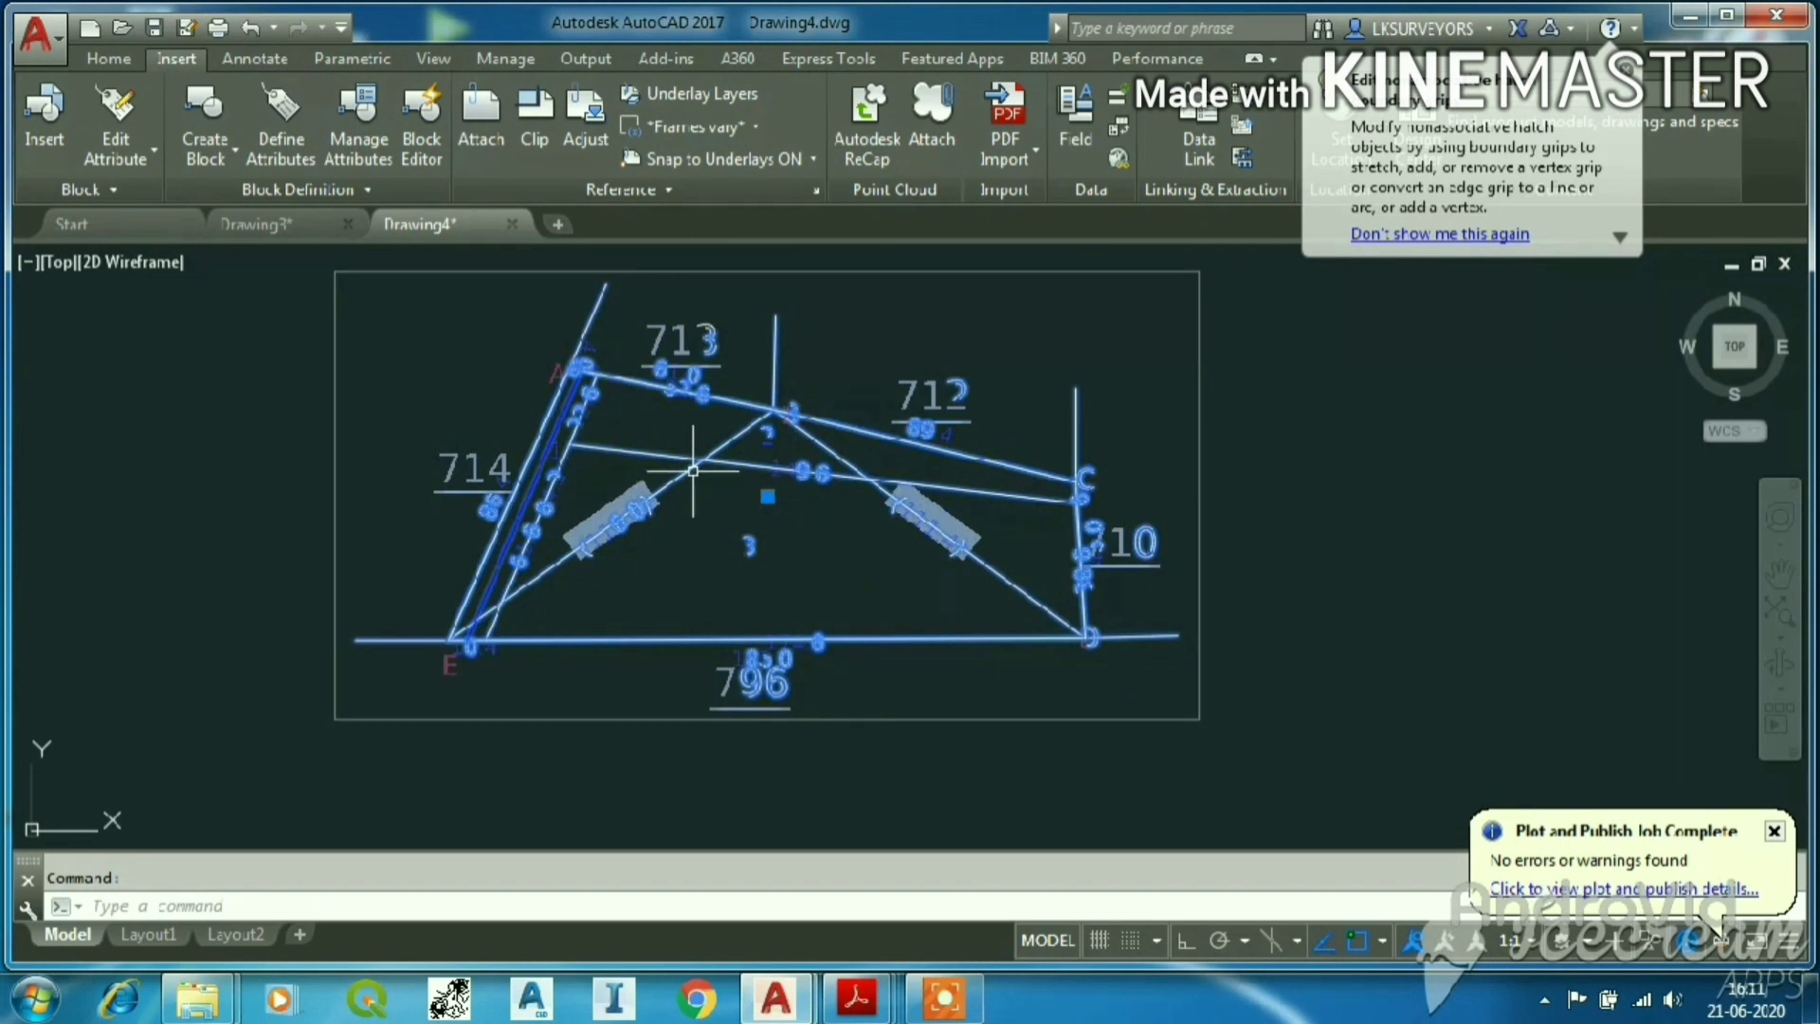
pyautogui.press('Escape')
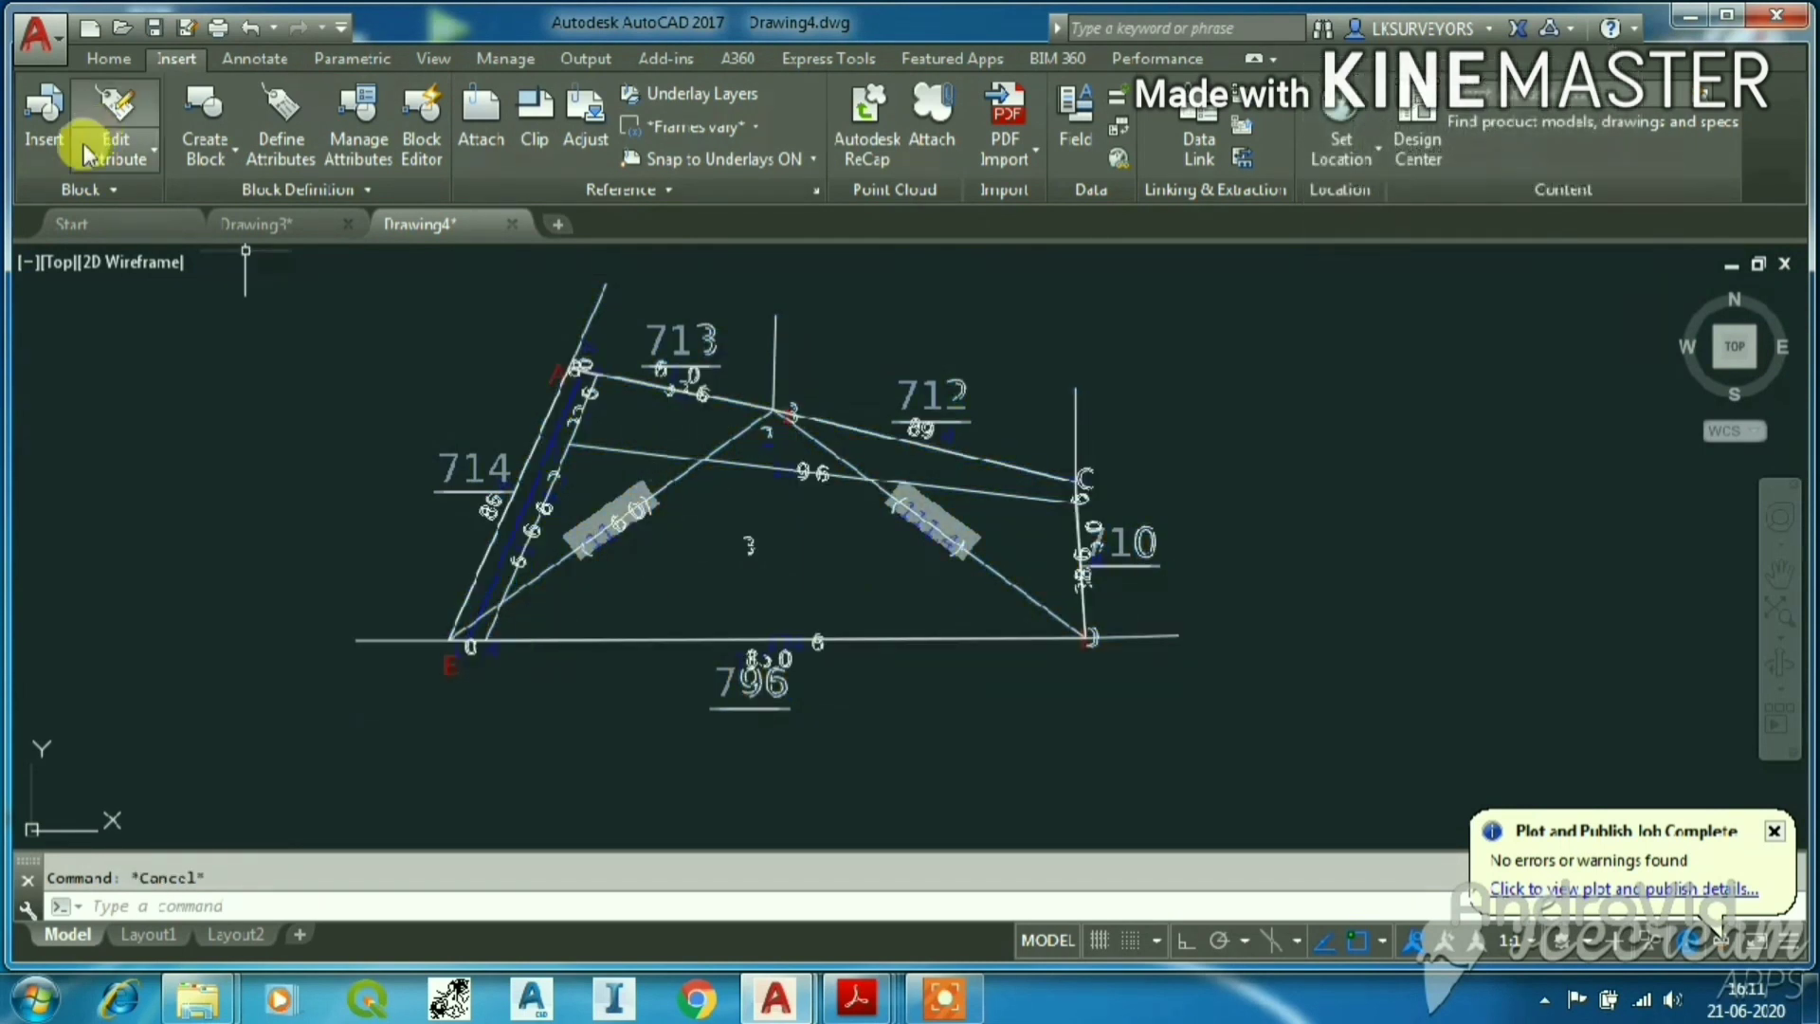
pyautogui.click(108, 57)
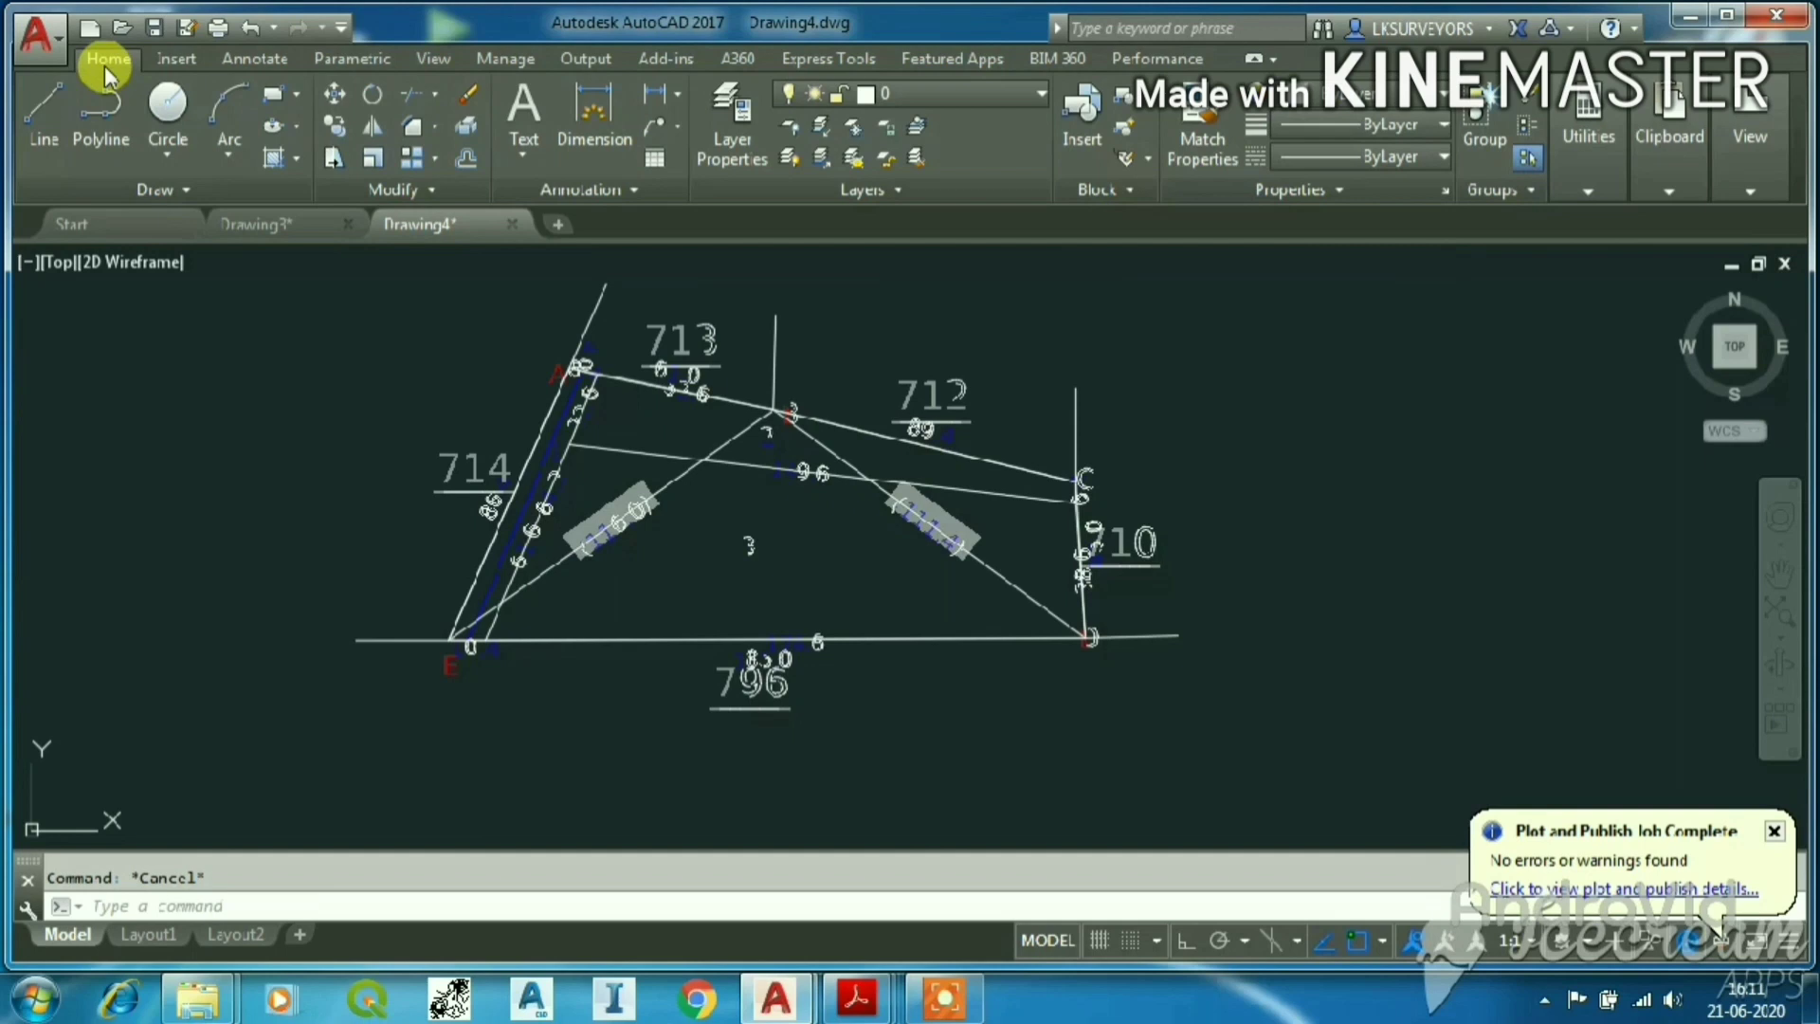
# With red as the current colour, draw a one-segment polyline from corner E to vertex B.
pyautogui.click(1427, 94)
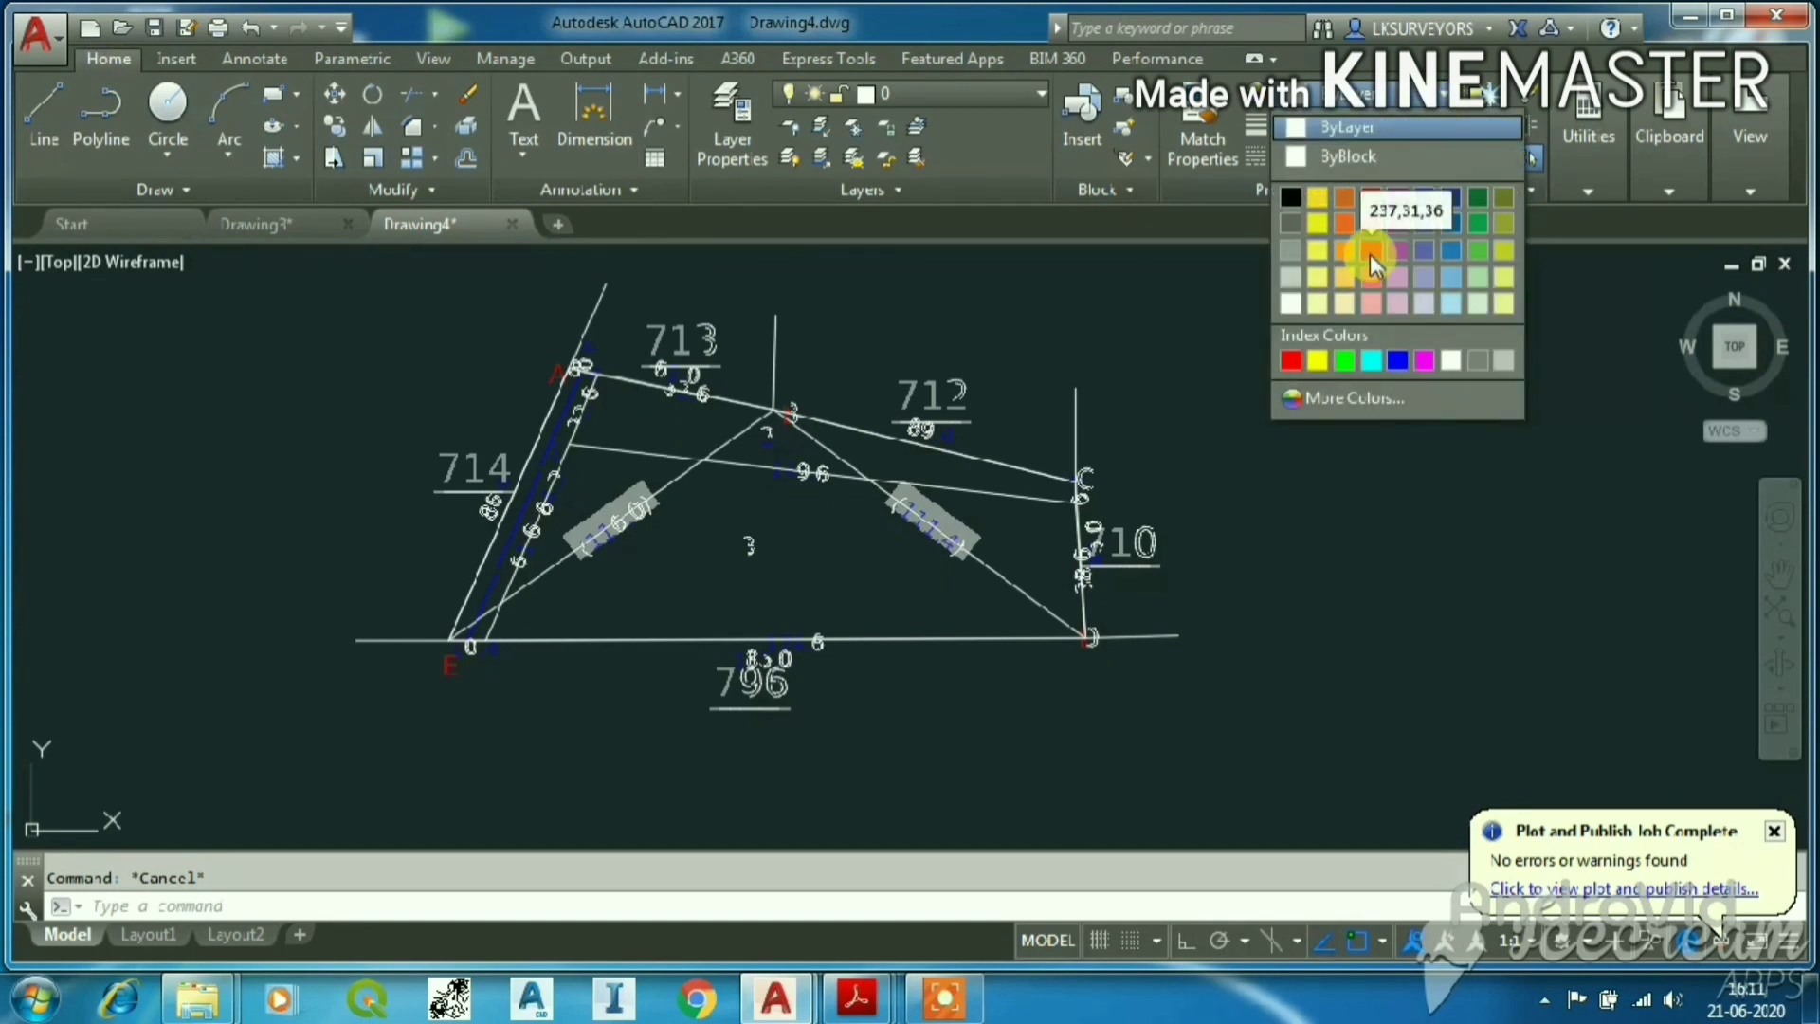
pyautogui.click(1369, 254)
pyautogui.click(126, 163)
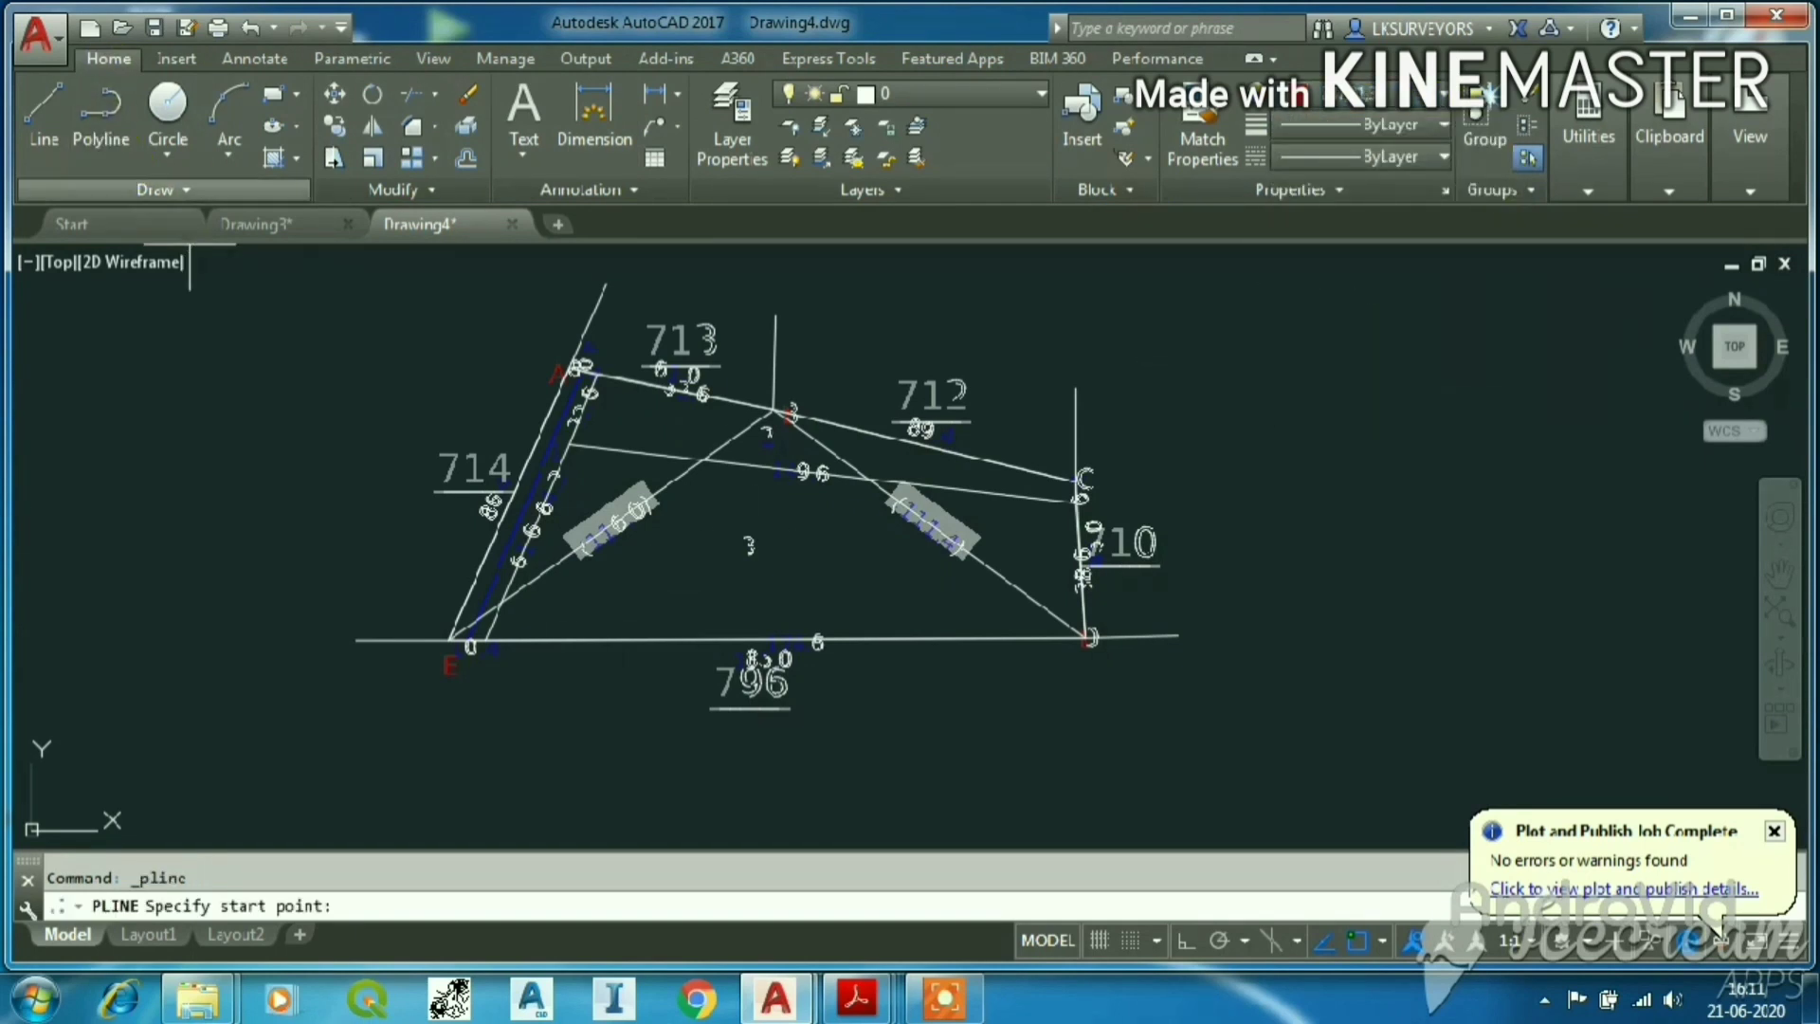
pyautogui.scroll(5, 464, 641)
pyautogui.click(322, 738)
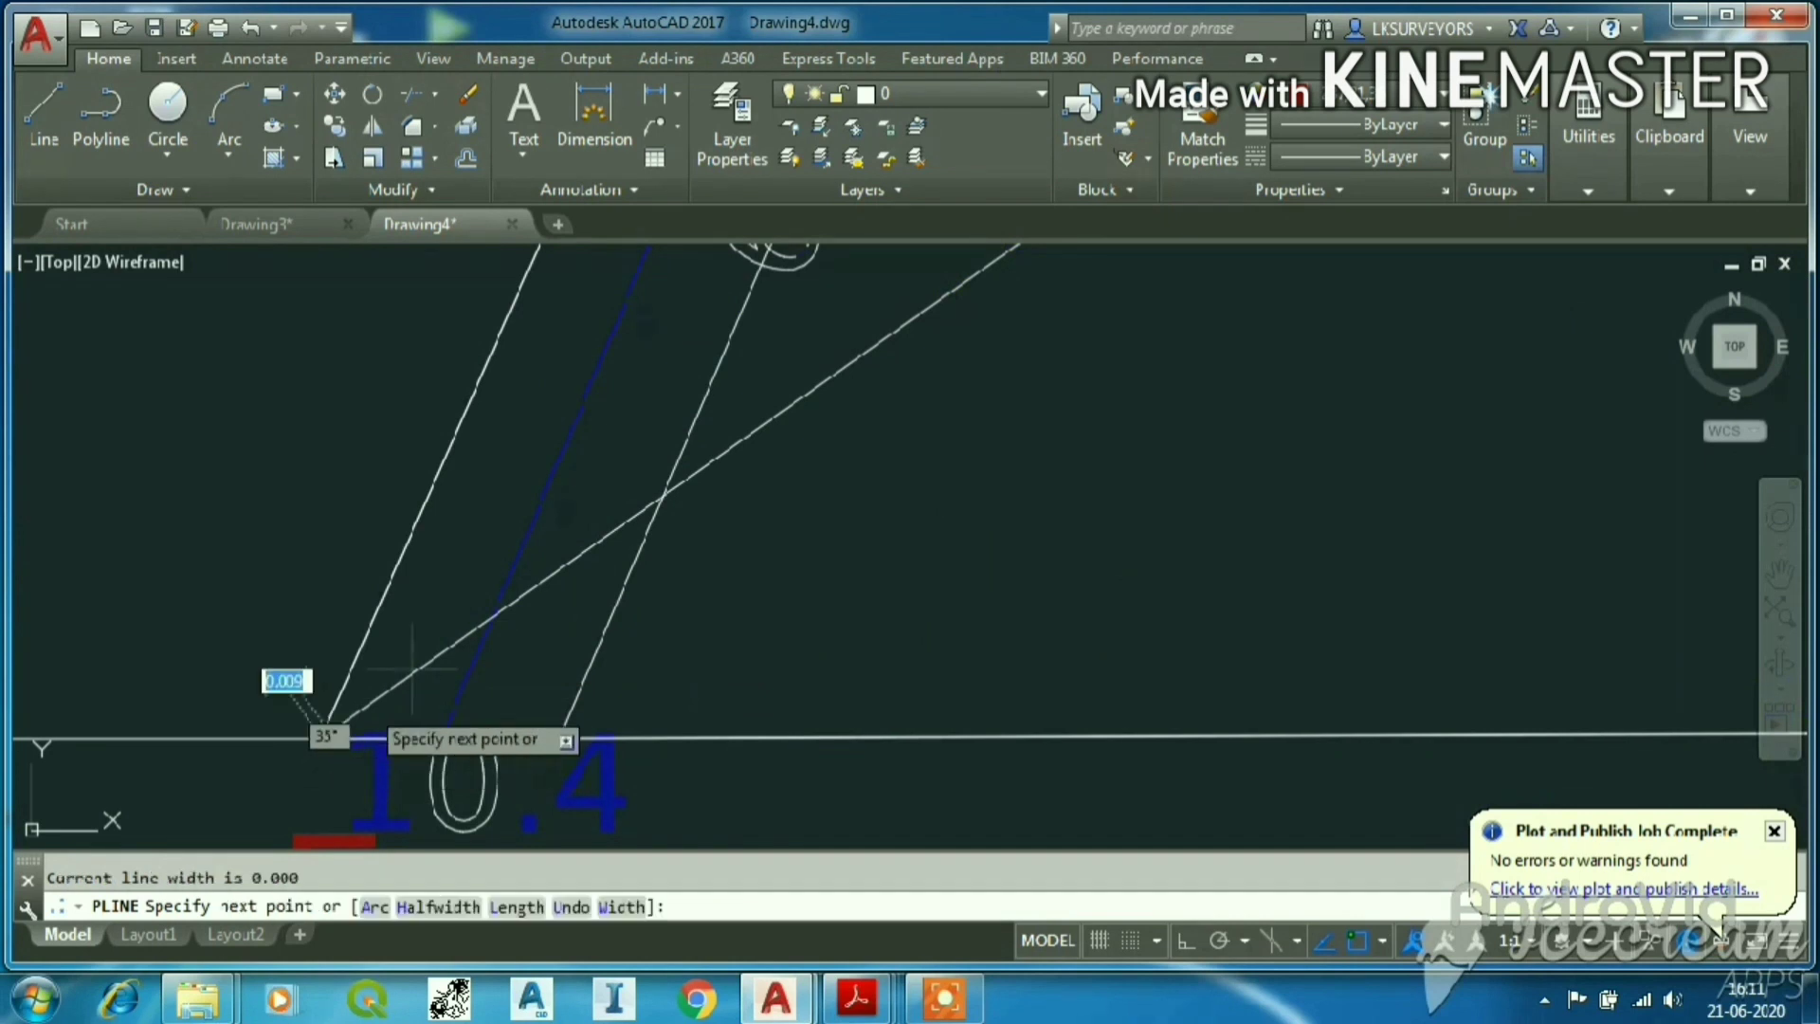
pyautogui.scroll(-4, 327, 732)
pyautogui.scroll(6, 595, 521)
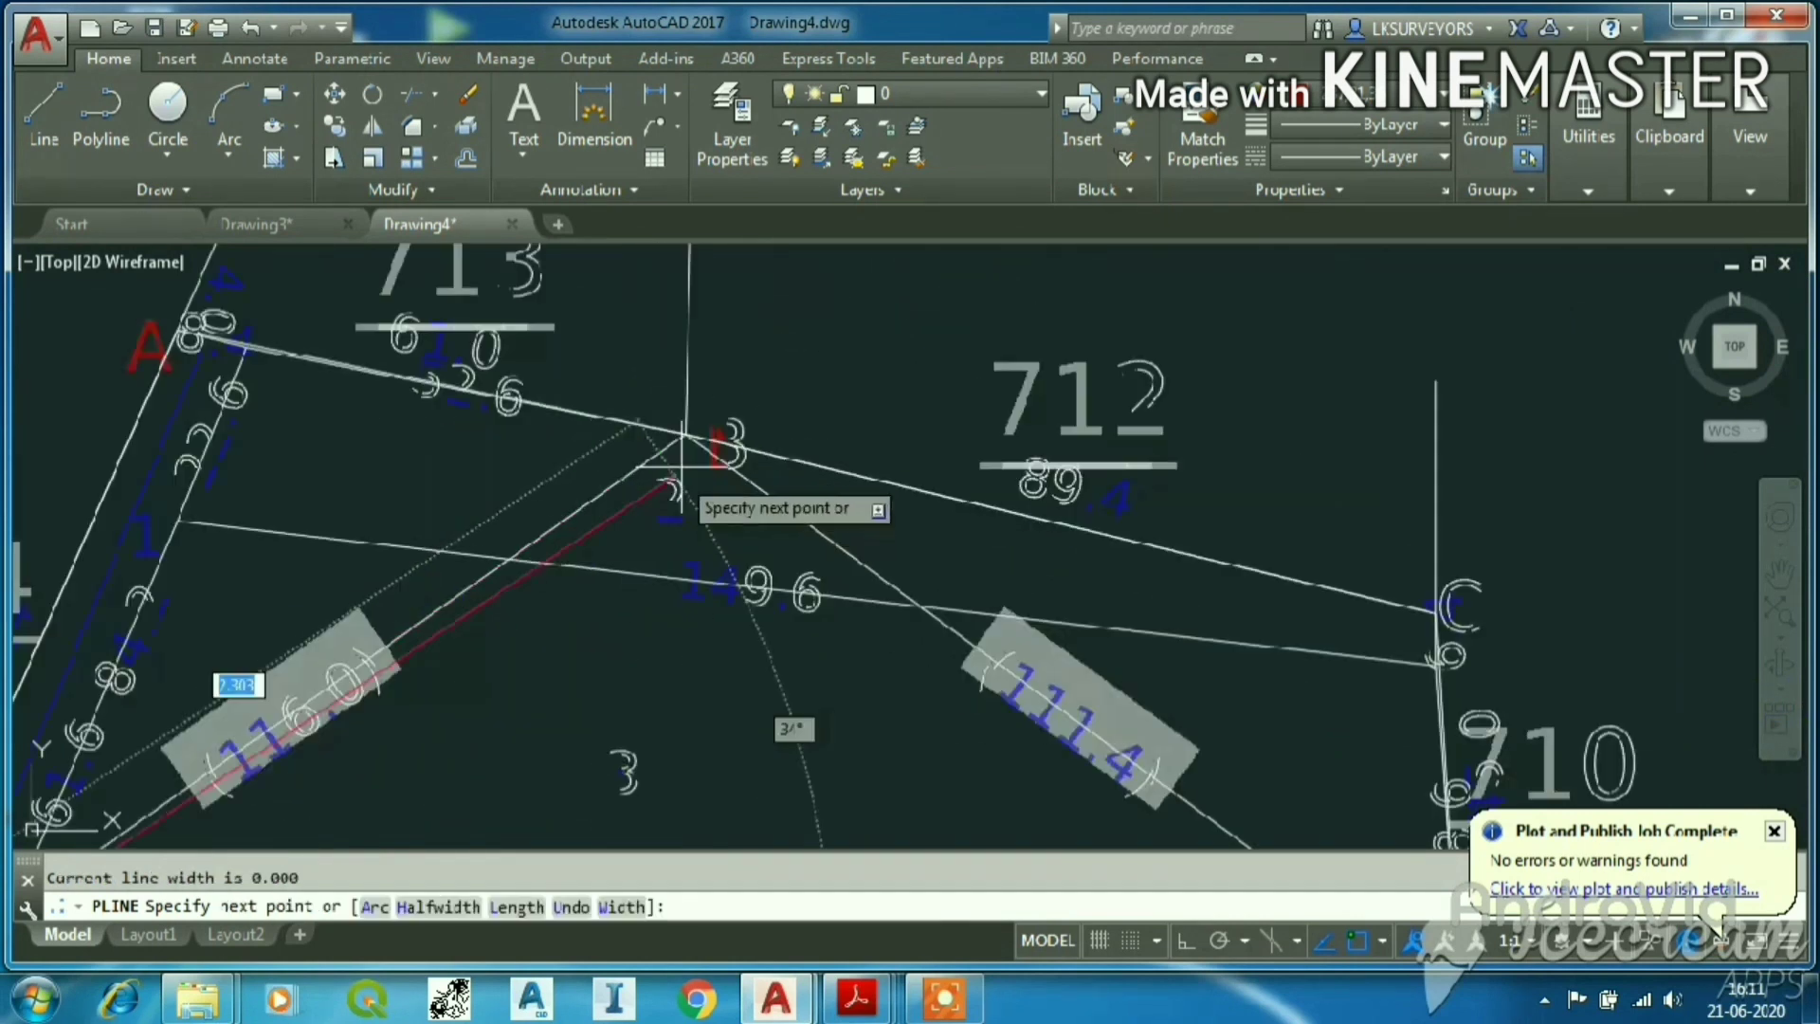
pyautogui.scroll(3, 675, 407)
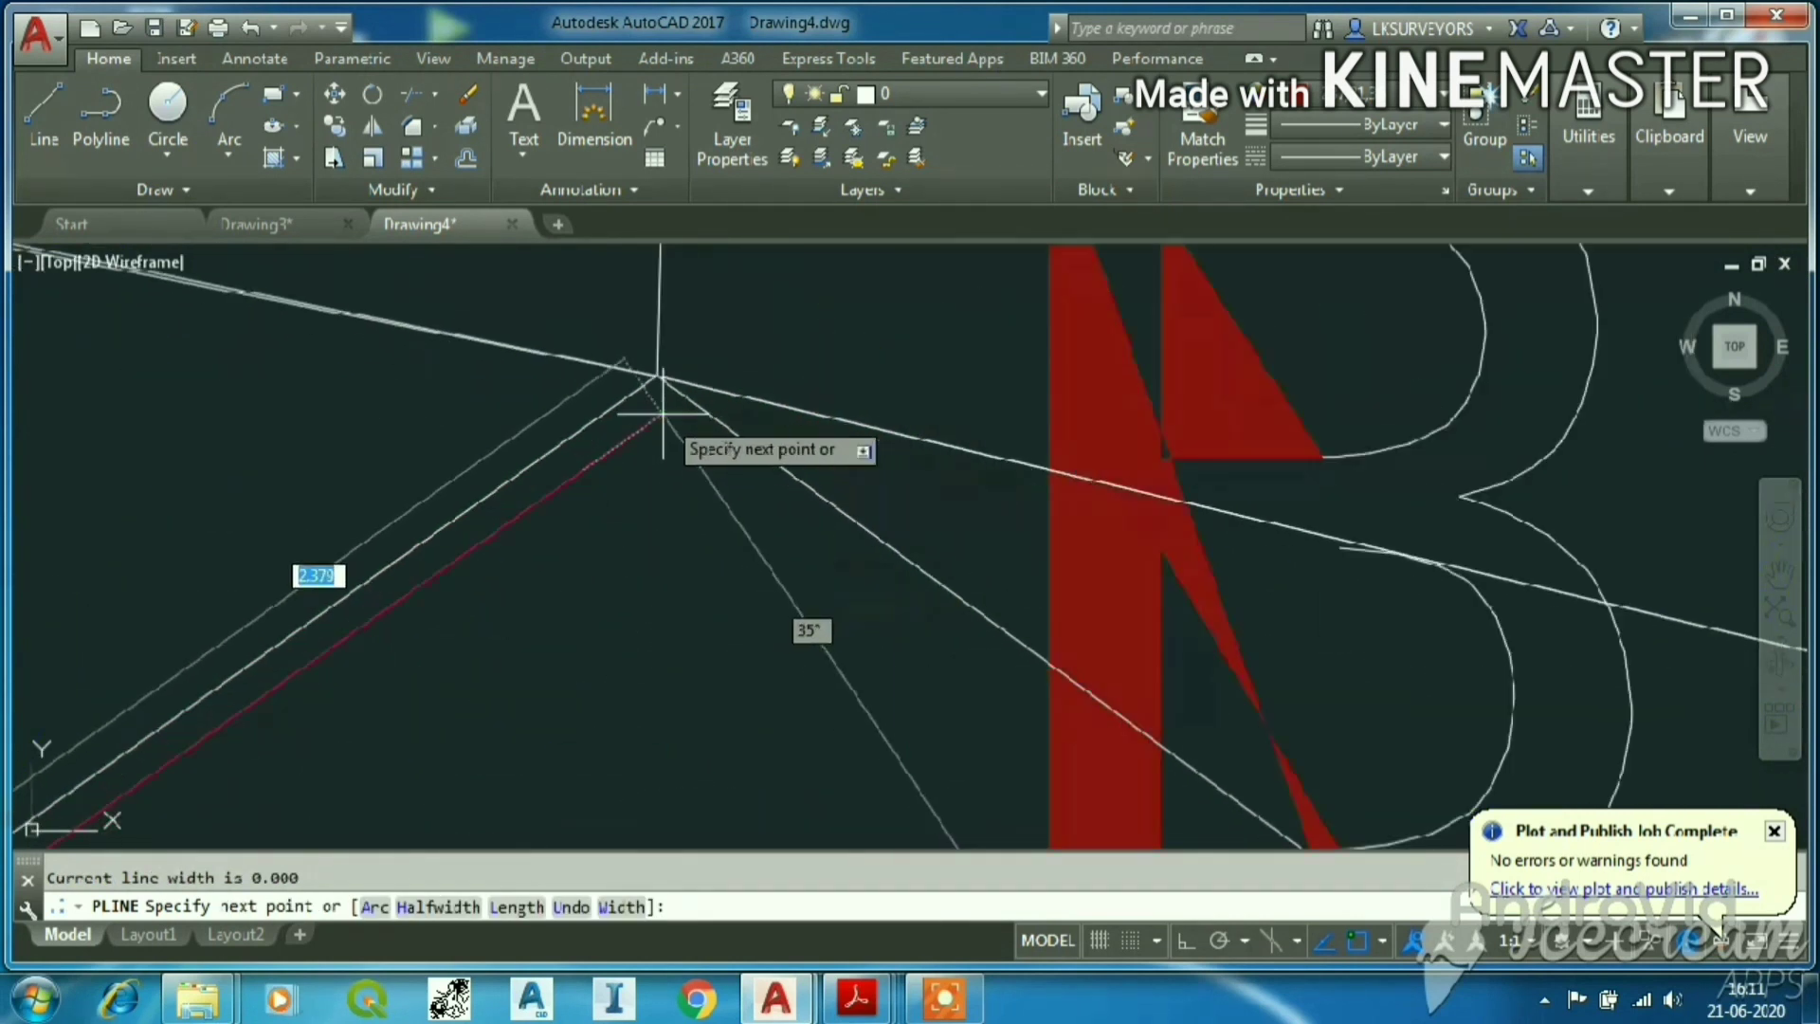
pyautogui.click(663, 376)
pyautogui.scroll(-5, 672, 369)
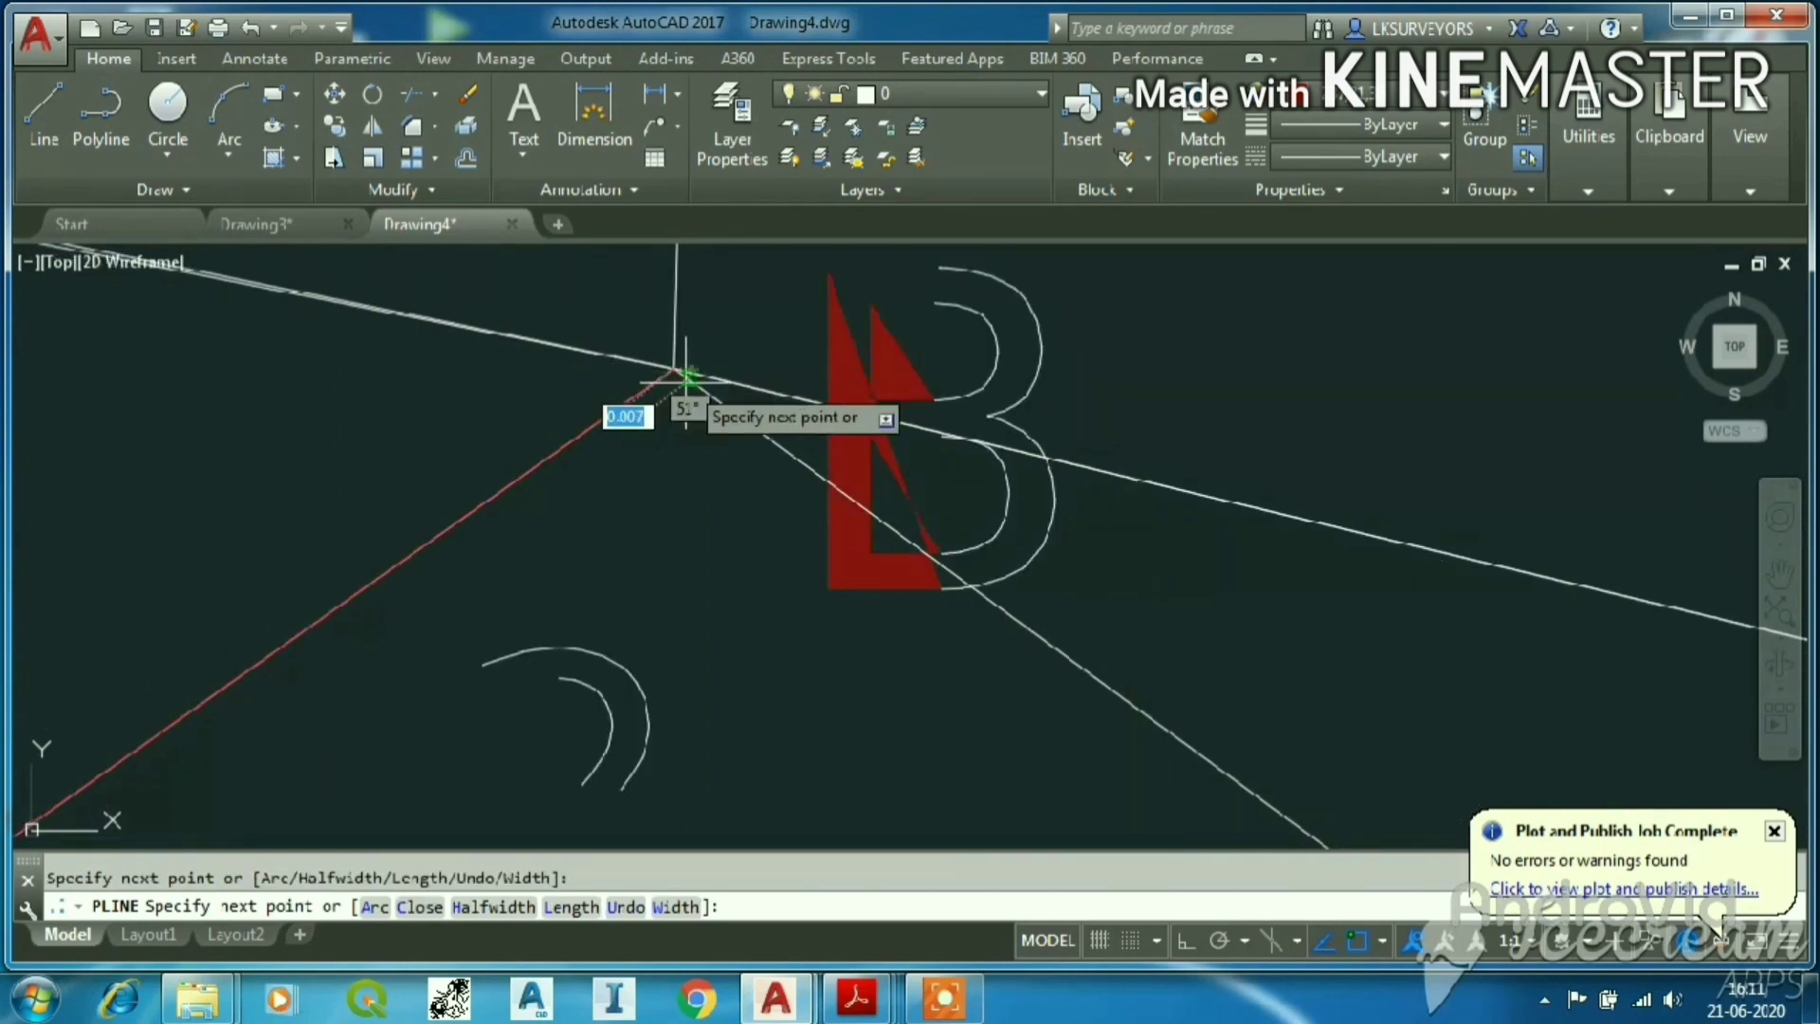
pyautogui.scroll(3, 703, 417)
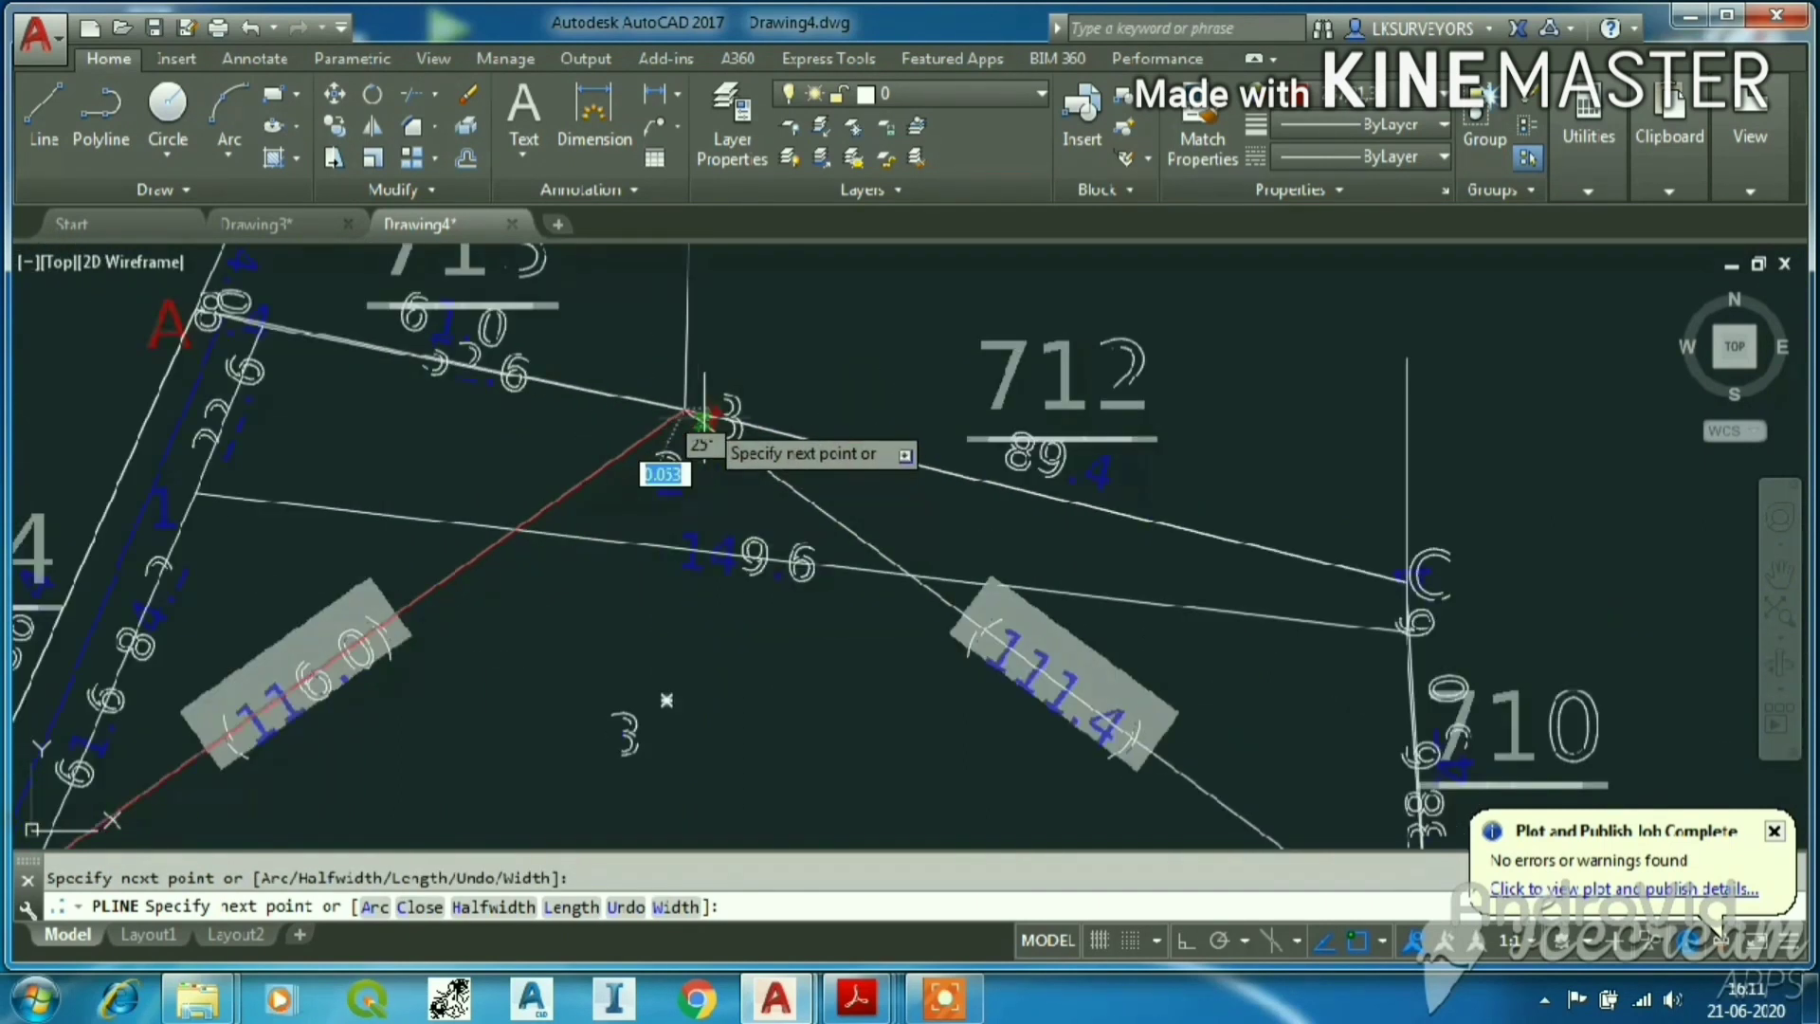
pyautogui.press('Escape')
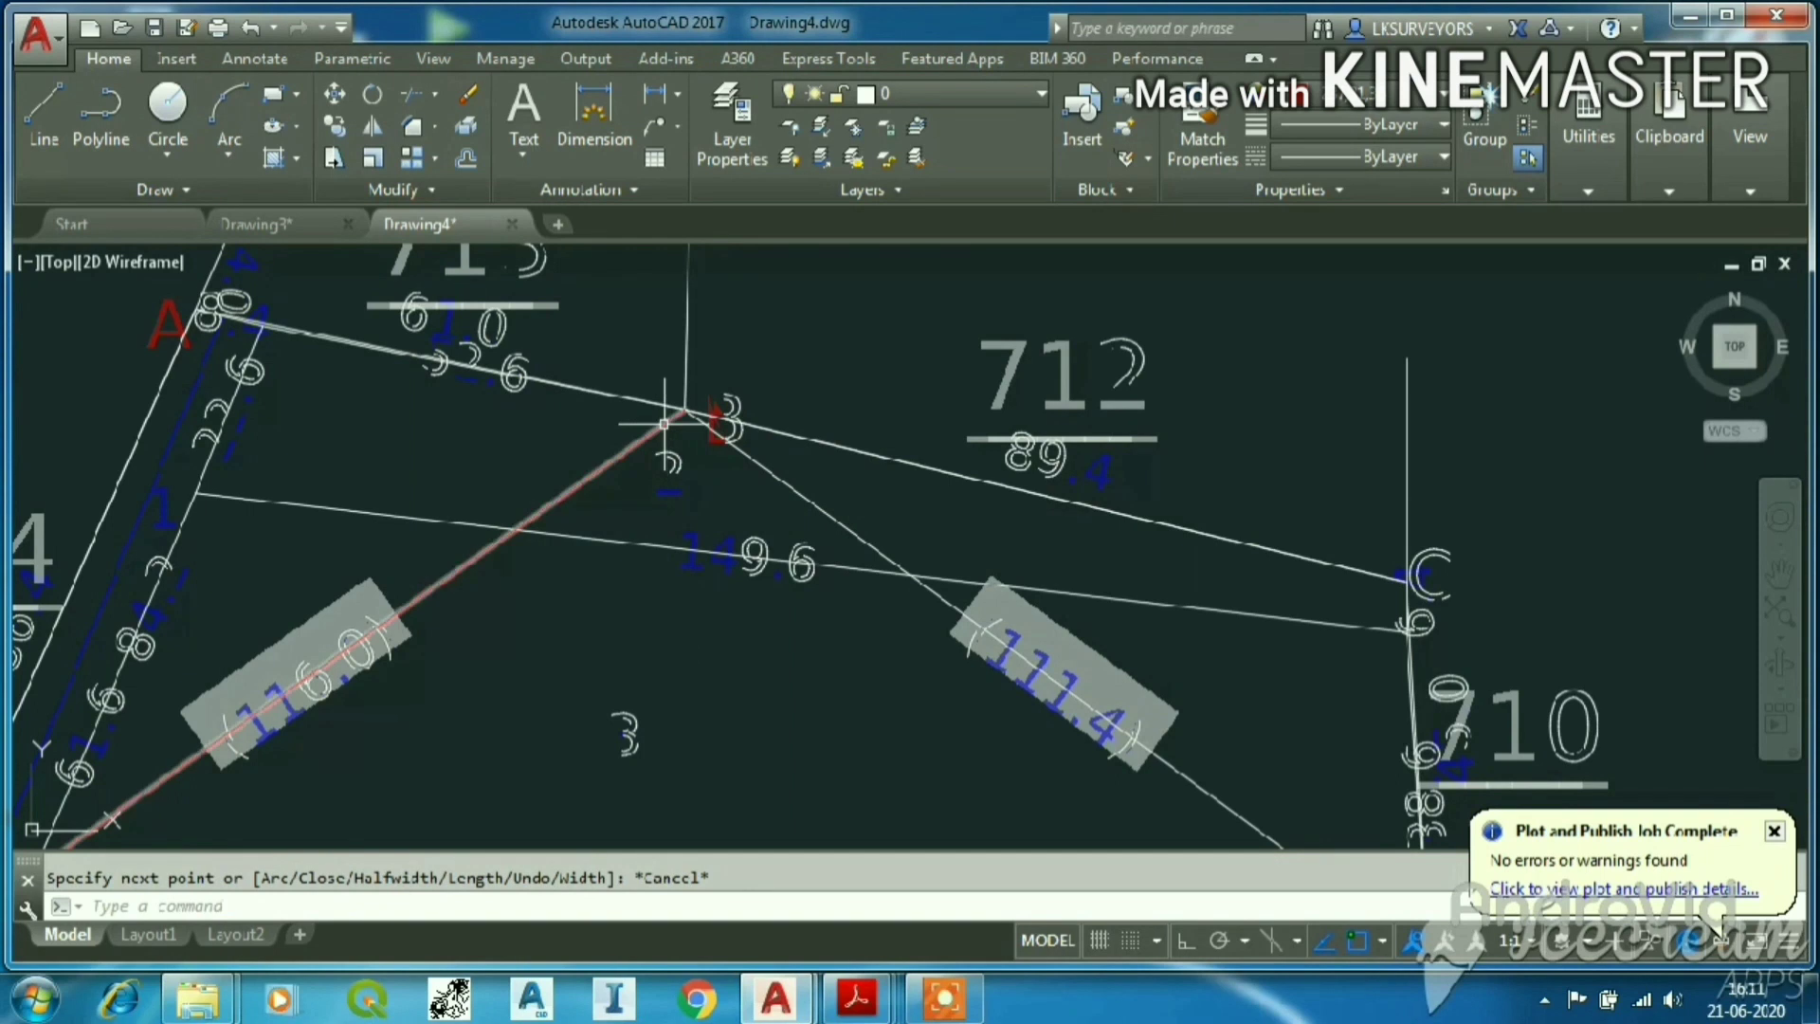
# Select the red polyline and start the Move command with M.
pyautogui.click(664, 423)
pyautogui.write('m')
pyautogui.press('Return')
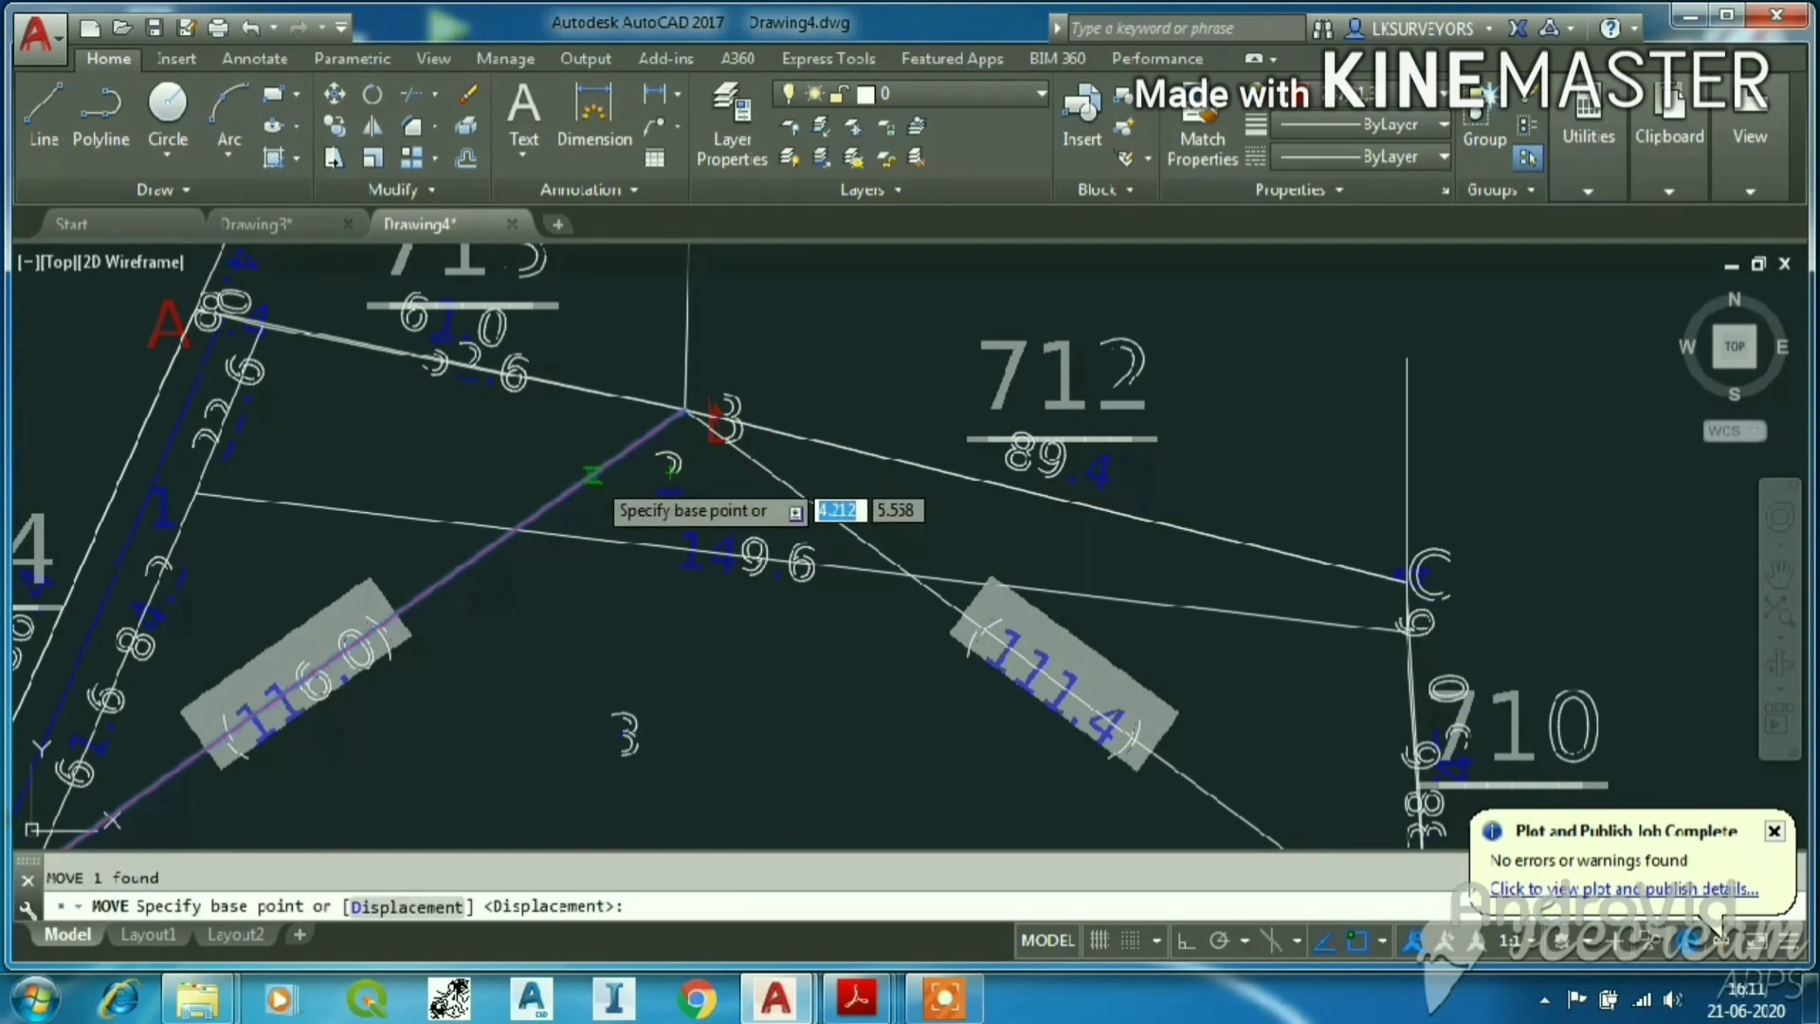
# Move the red polyline from vertex B to a spot below the parcel.
pyautogui.click(685, 409)
pyautogui.scroll(-5, 684, 409)
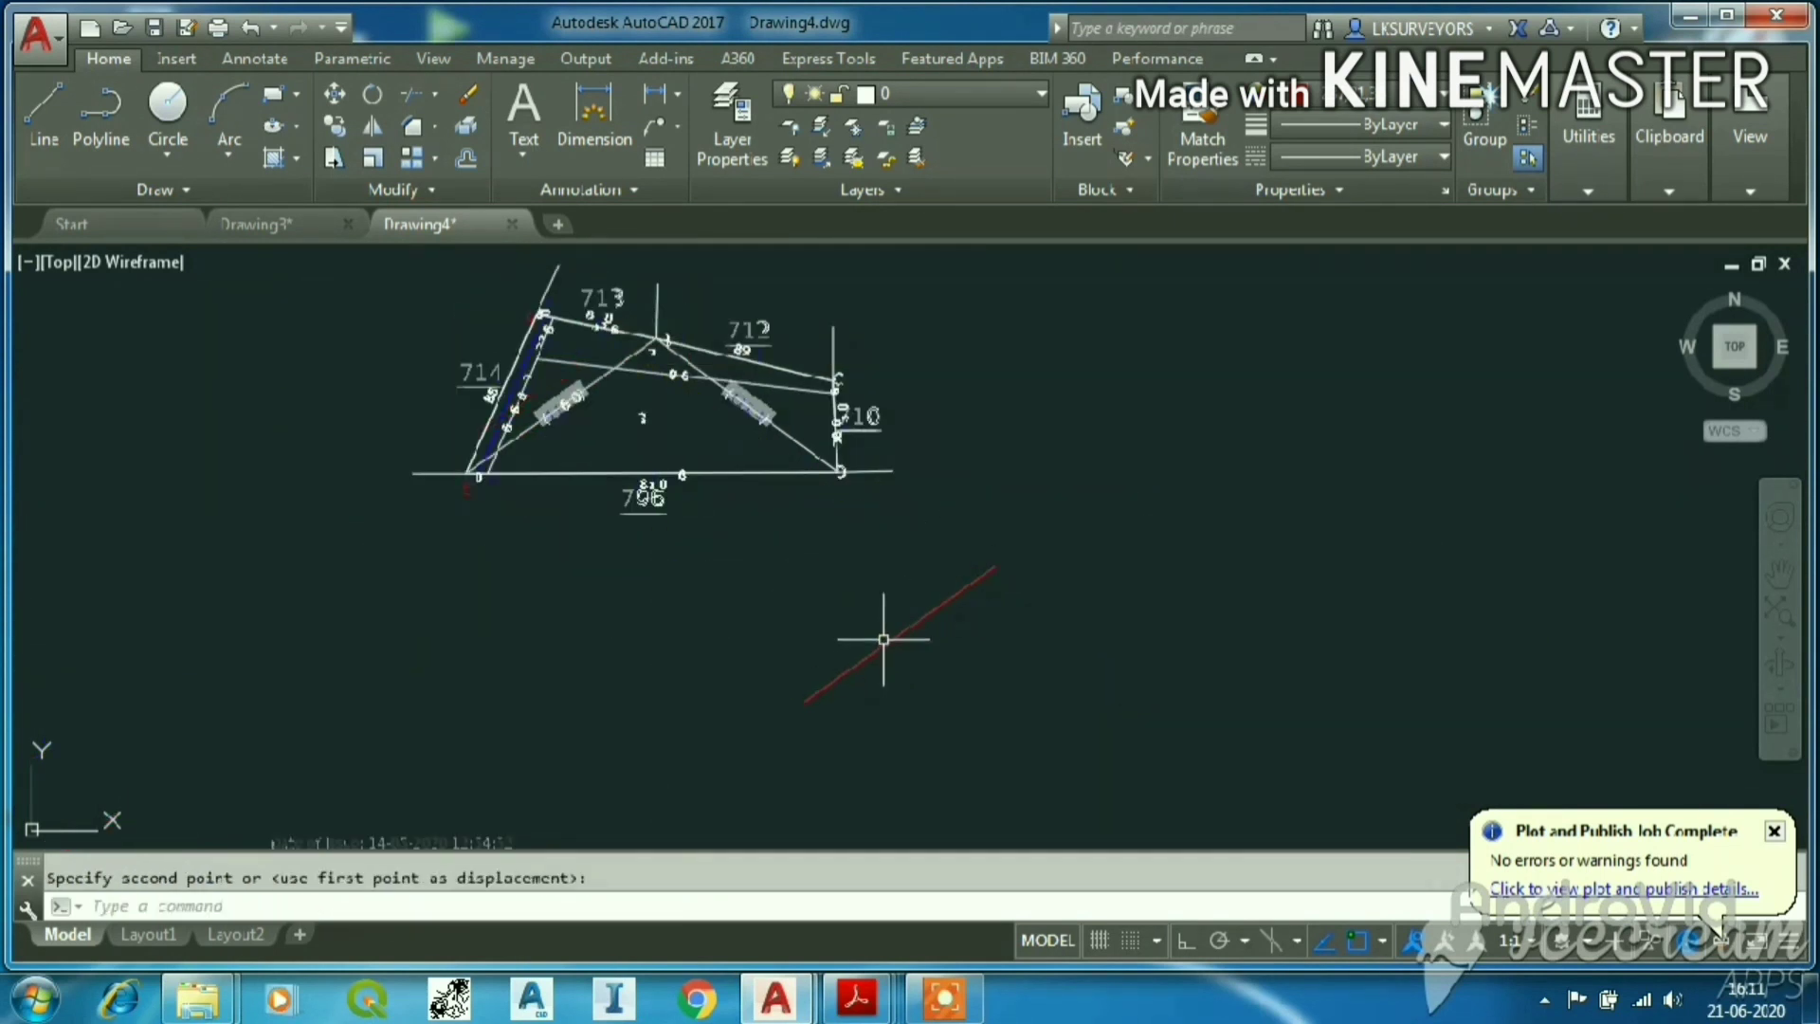
pyautogui.click(883, 640)
pyautogui.scroll(2, 883, 639)
pyautogui.click(894, 630)
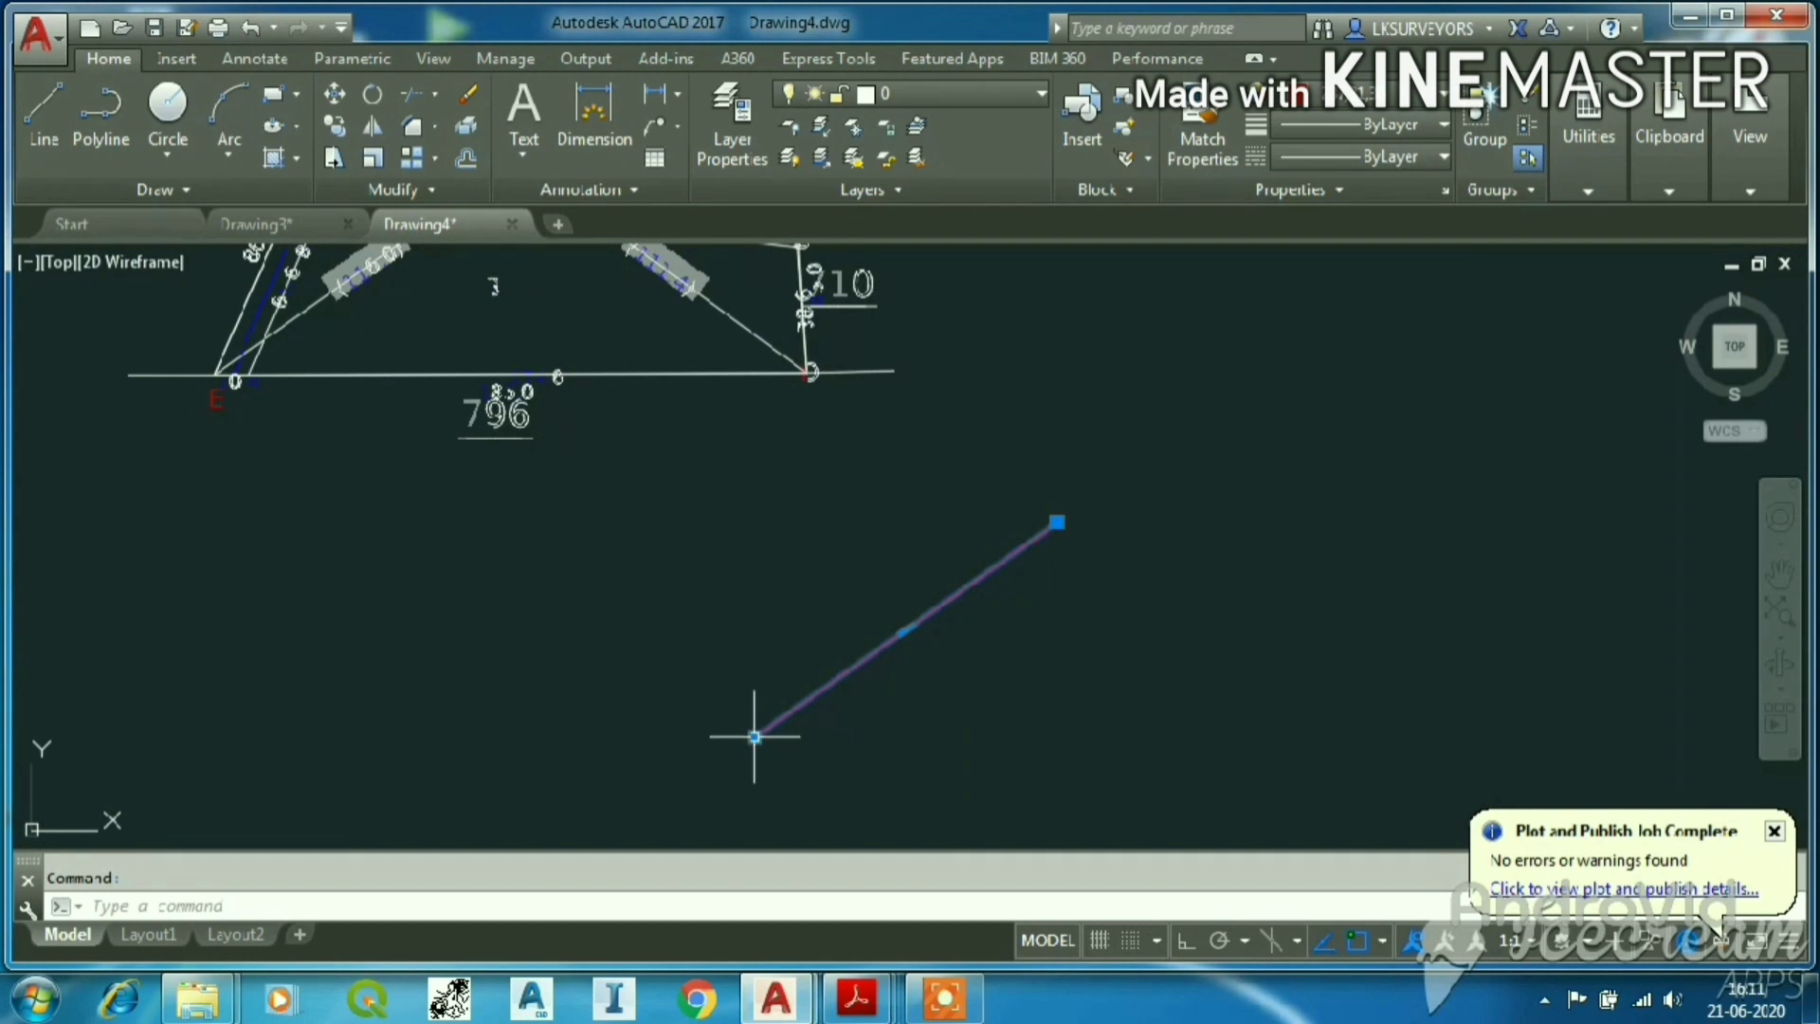
# Draw a circle of radius 116 centred on the red line's lower endpoint.
pyautogui.moveTo(754, 737)
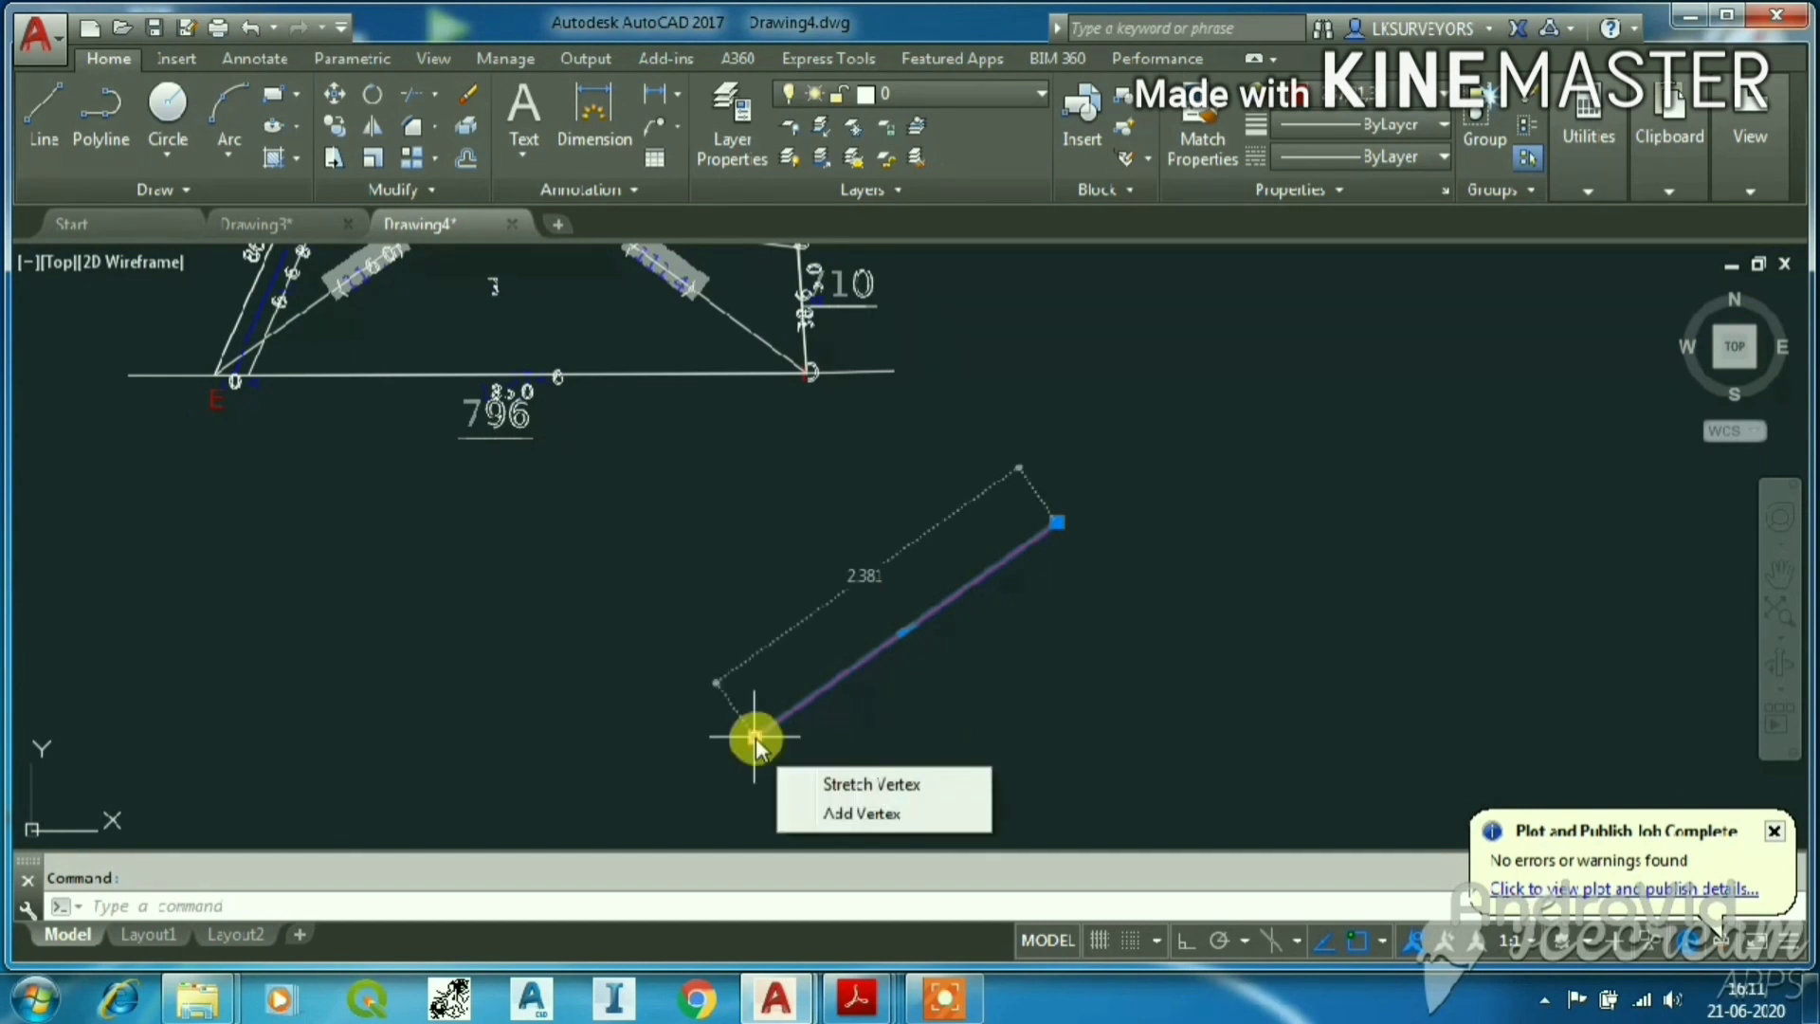
pyautogui.write('c')
pyautogui.press('Return')
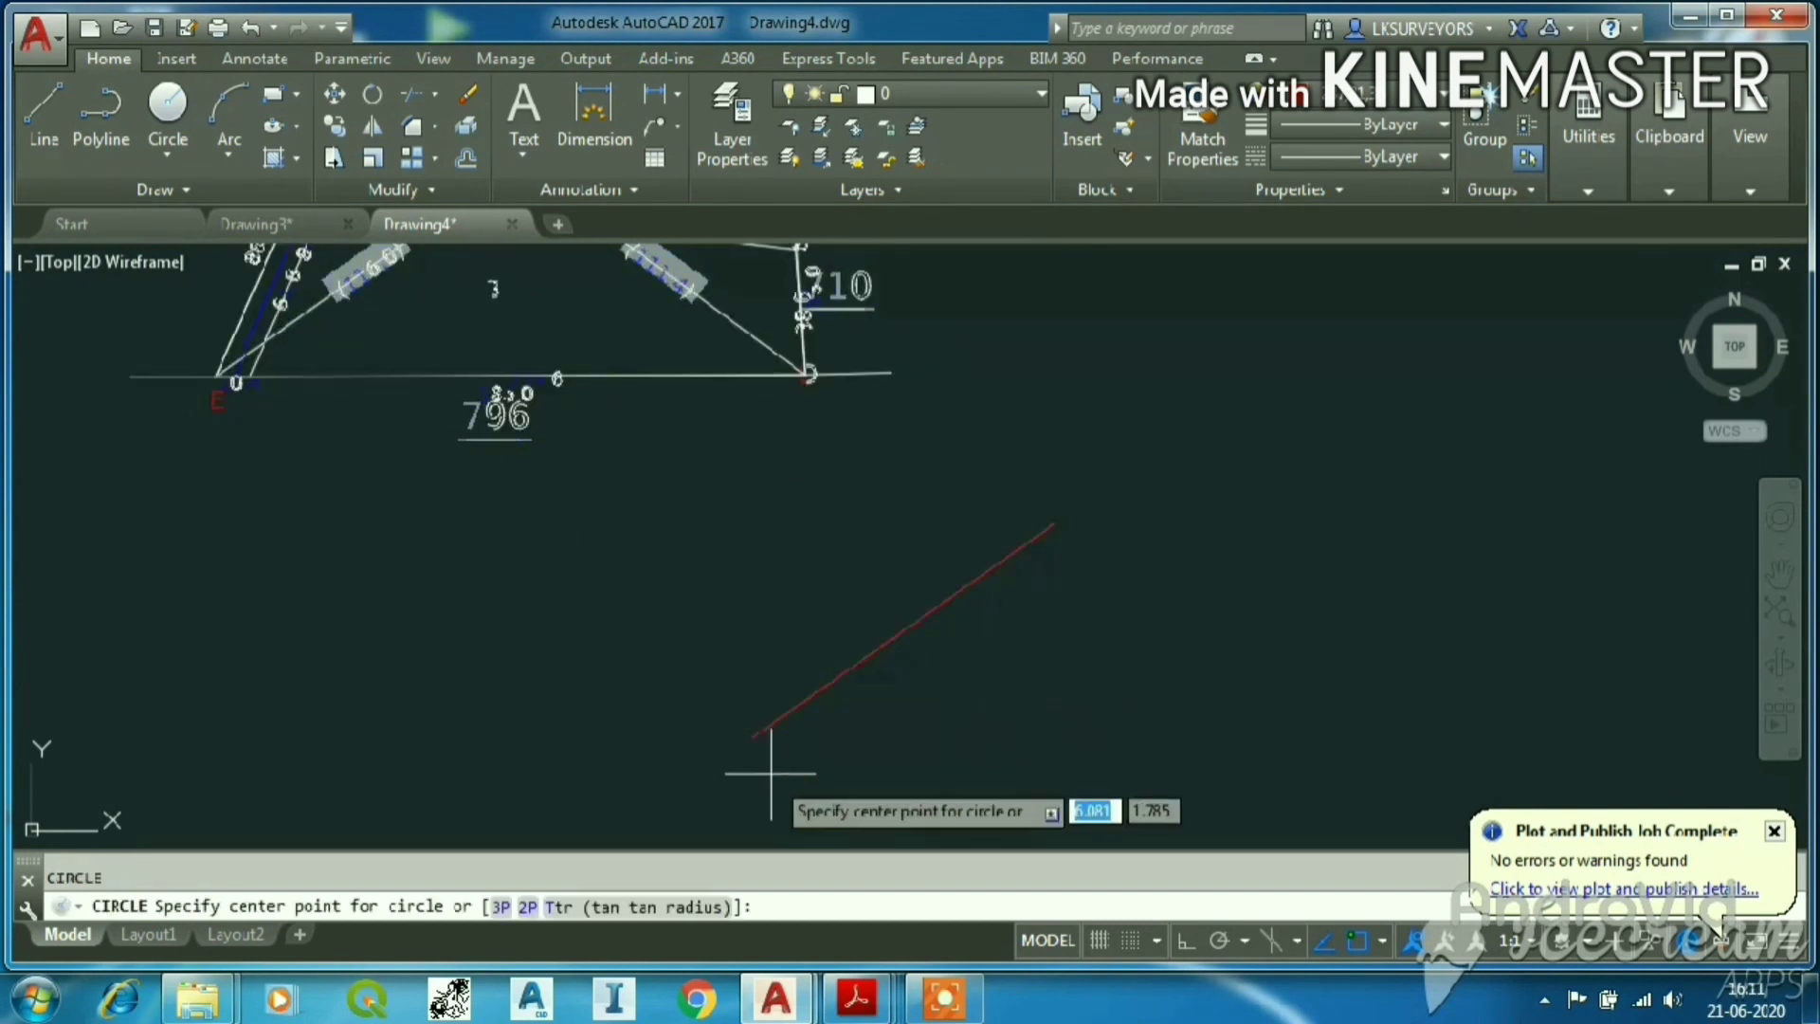
pyautogui.click(755, 735)
pyautogui.scroll(-3, 638, 766)
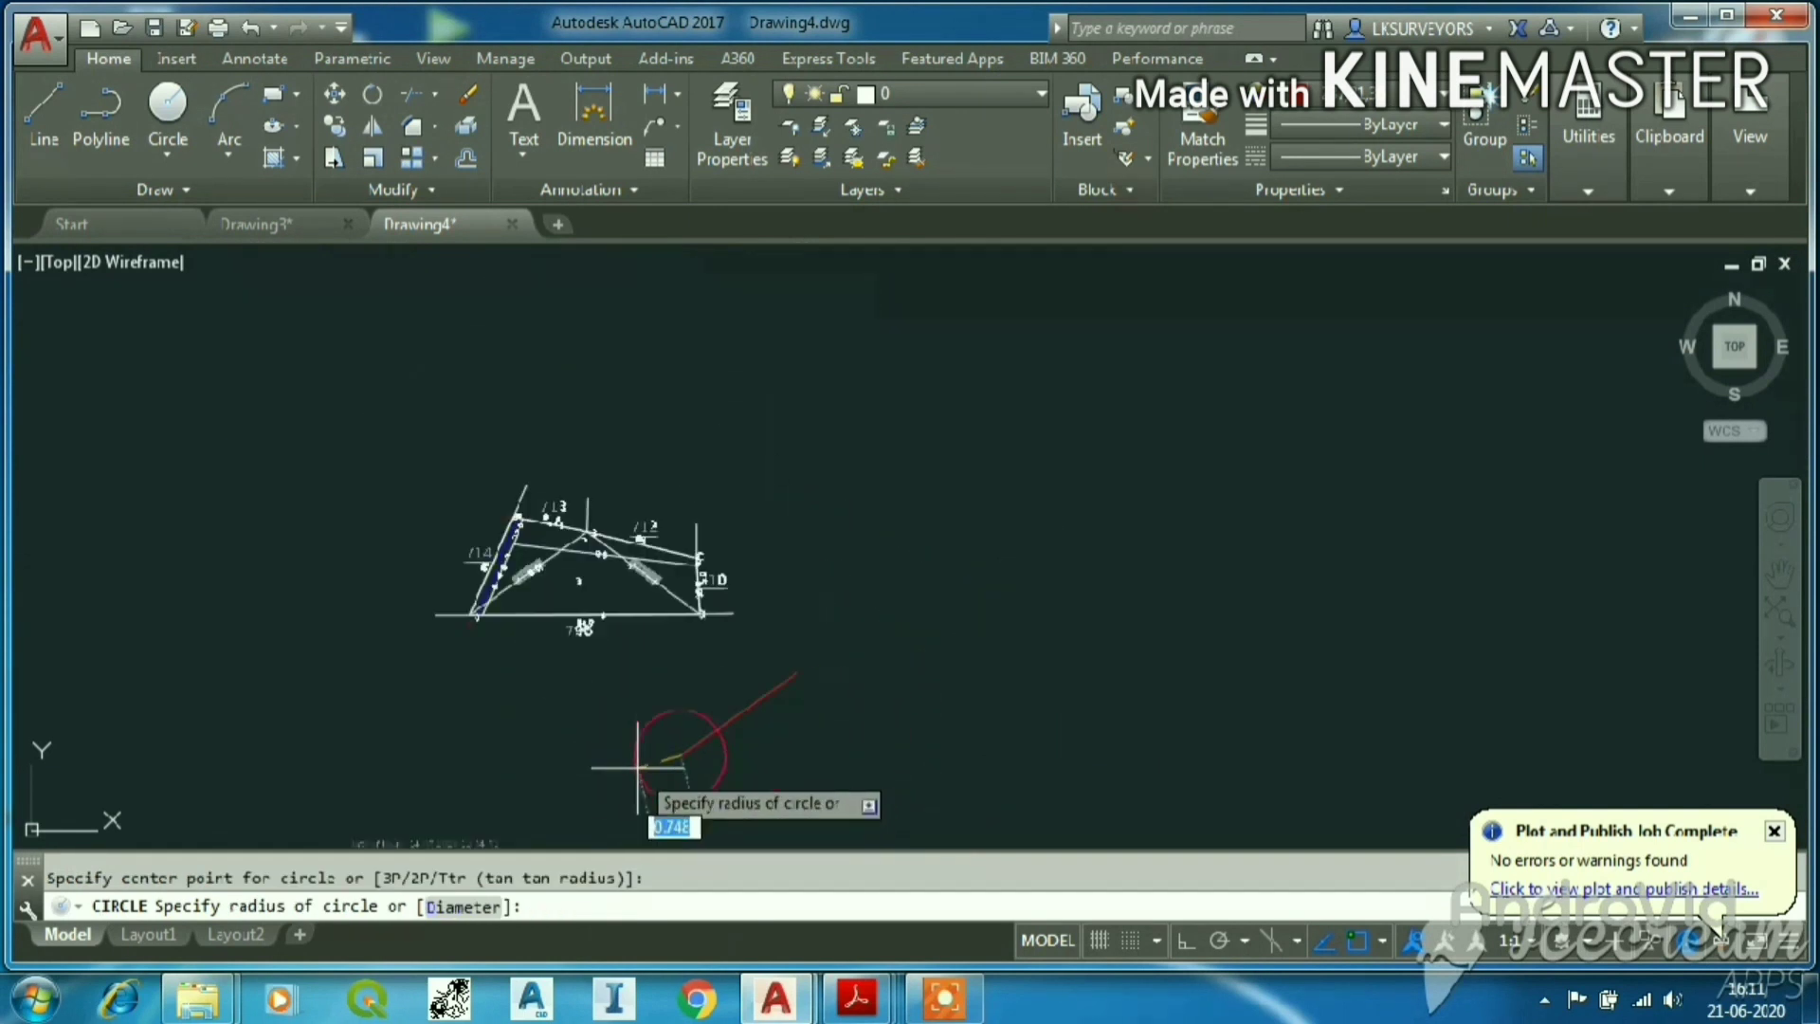
pyautogui.scroll(6, 536, 582)
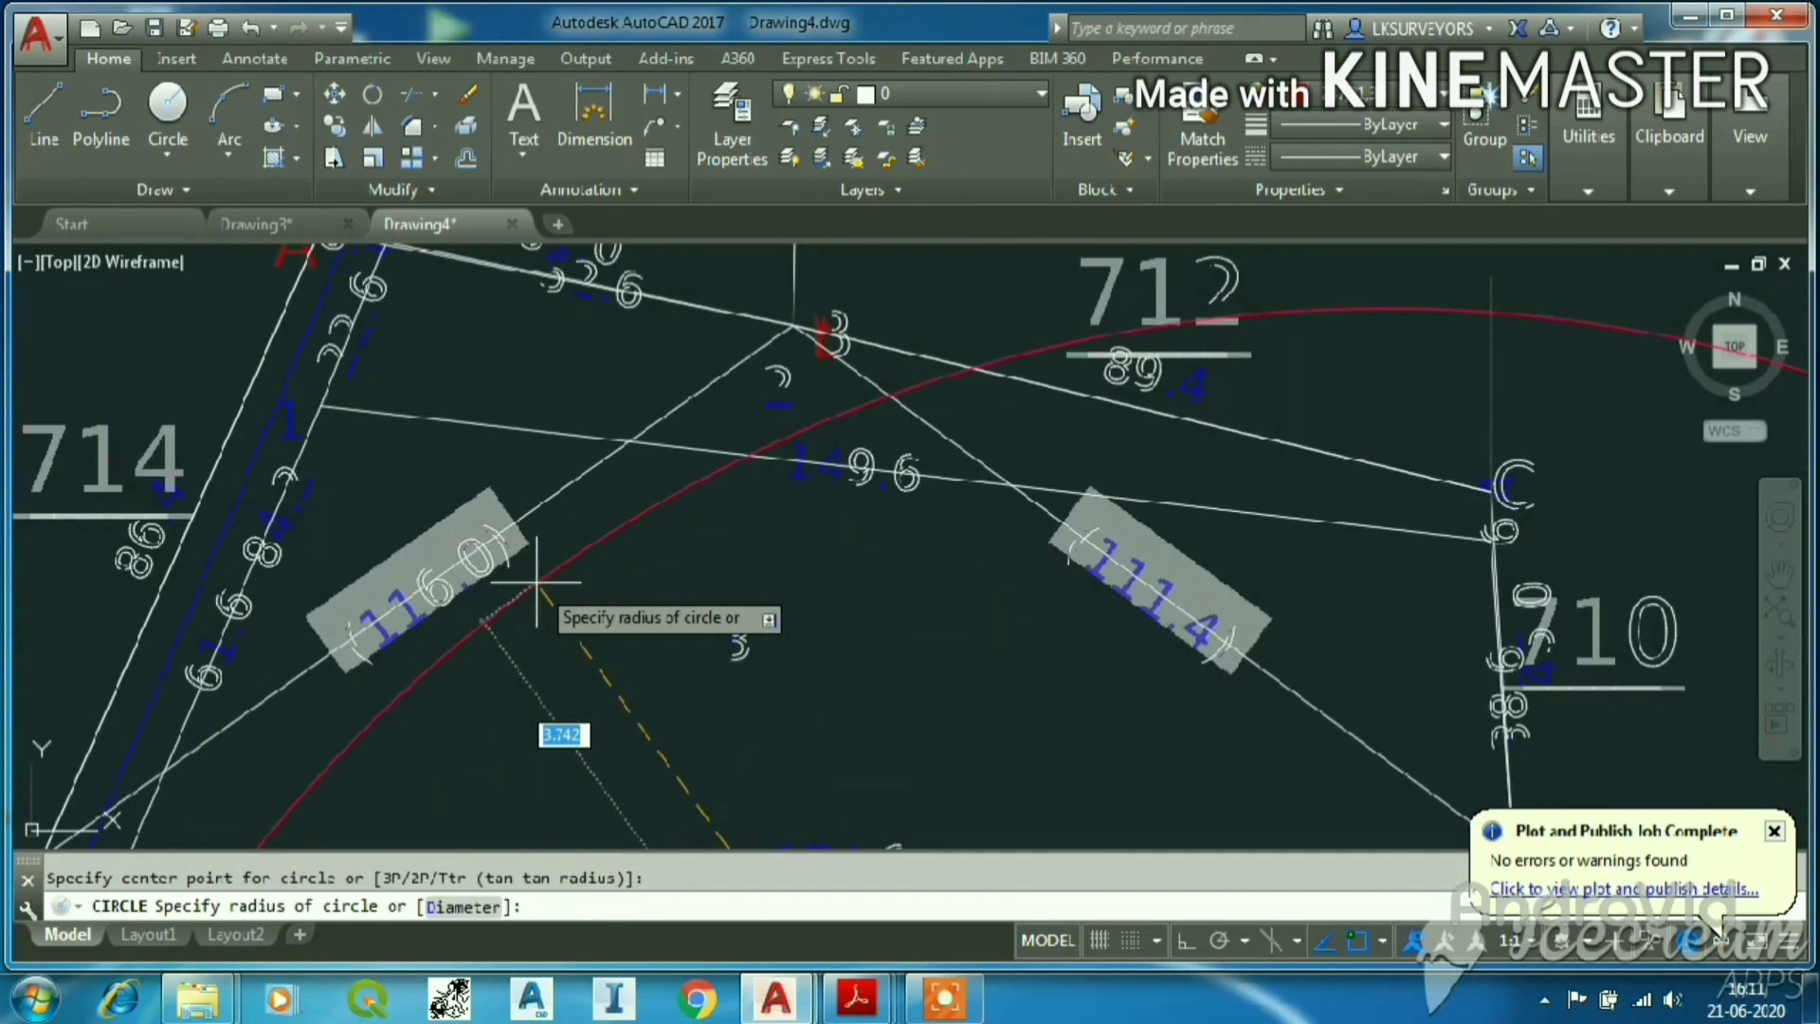
pyautogui.write('116')
pyautogui.press('Return')
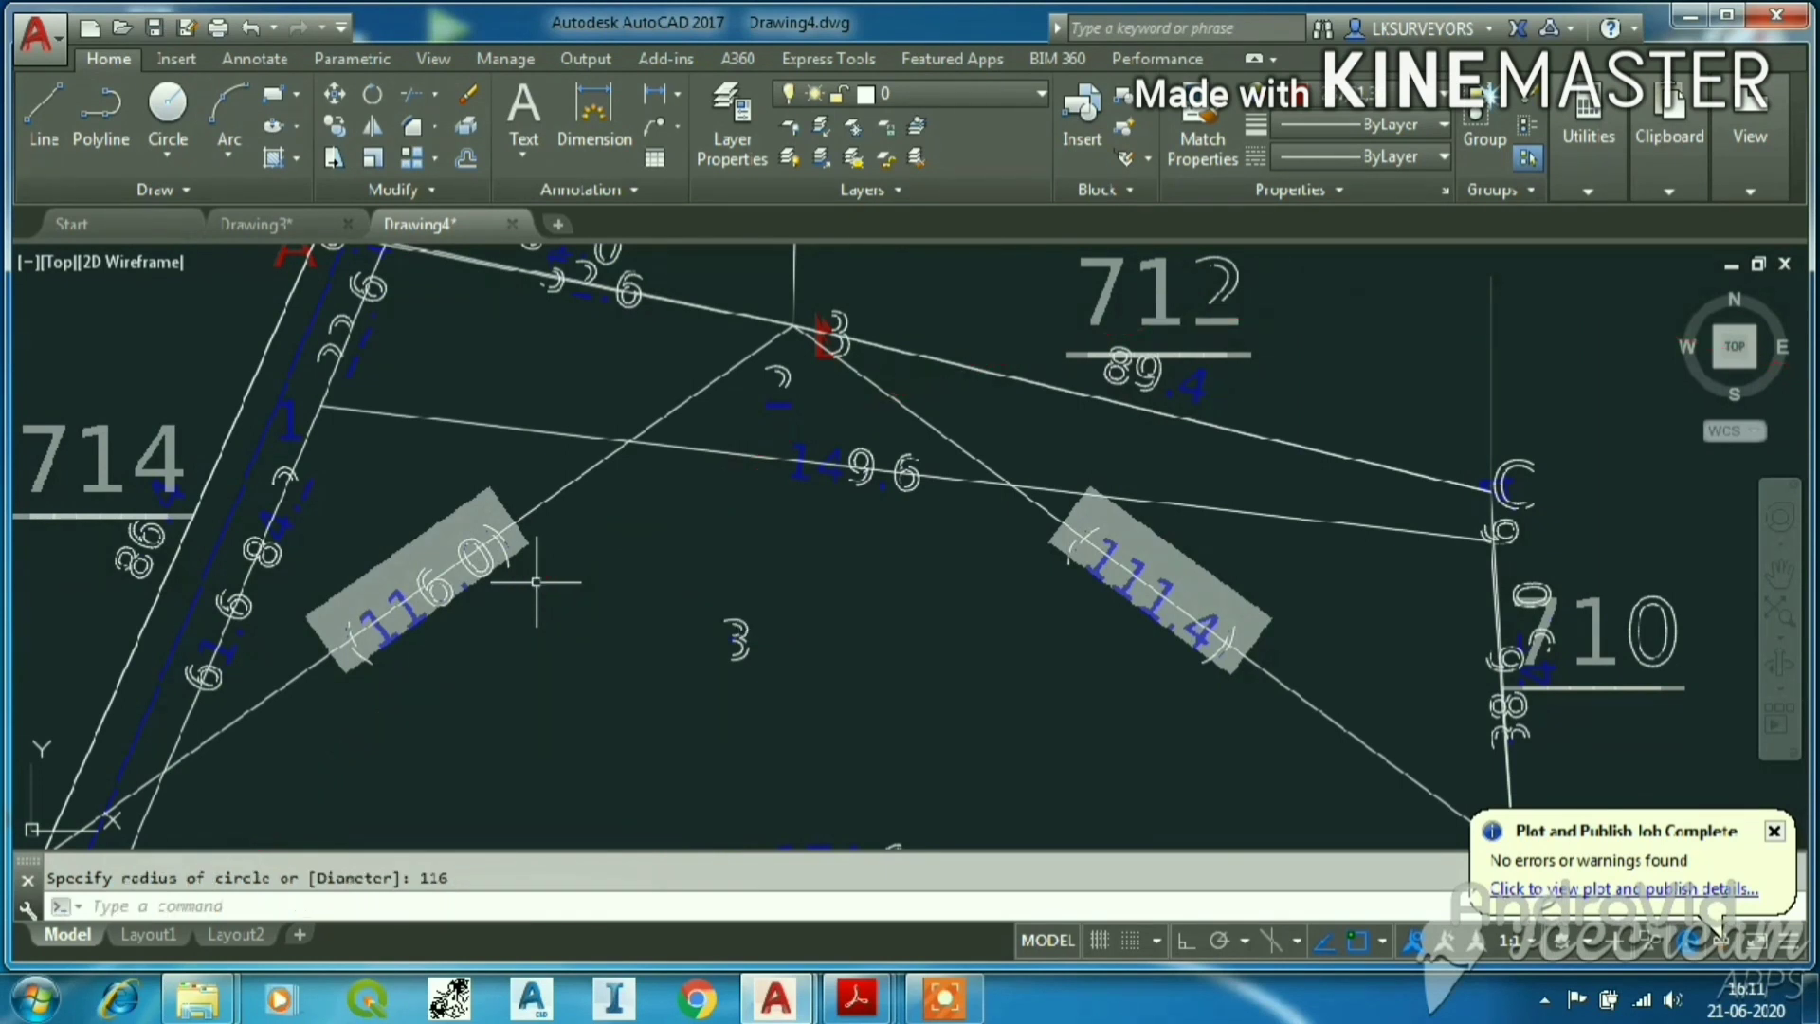
pyautogui.scroll(-12, 820, 616)
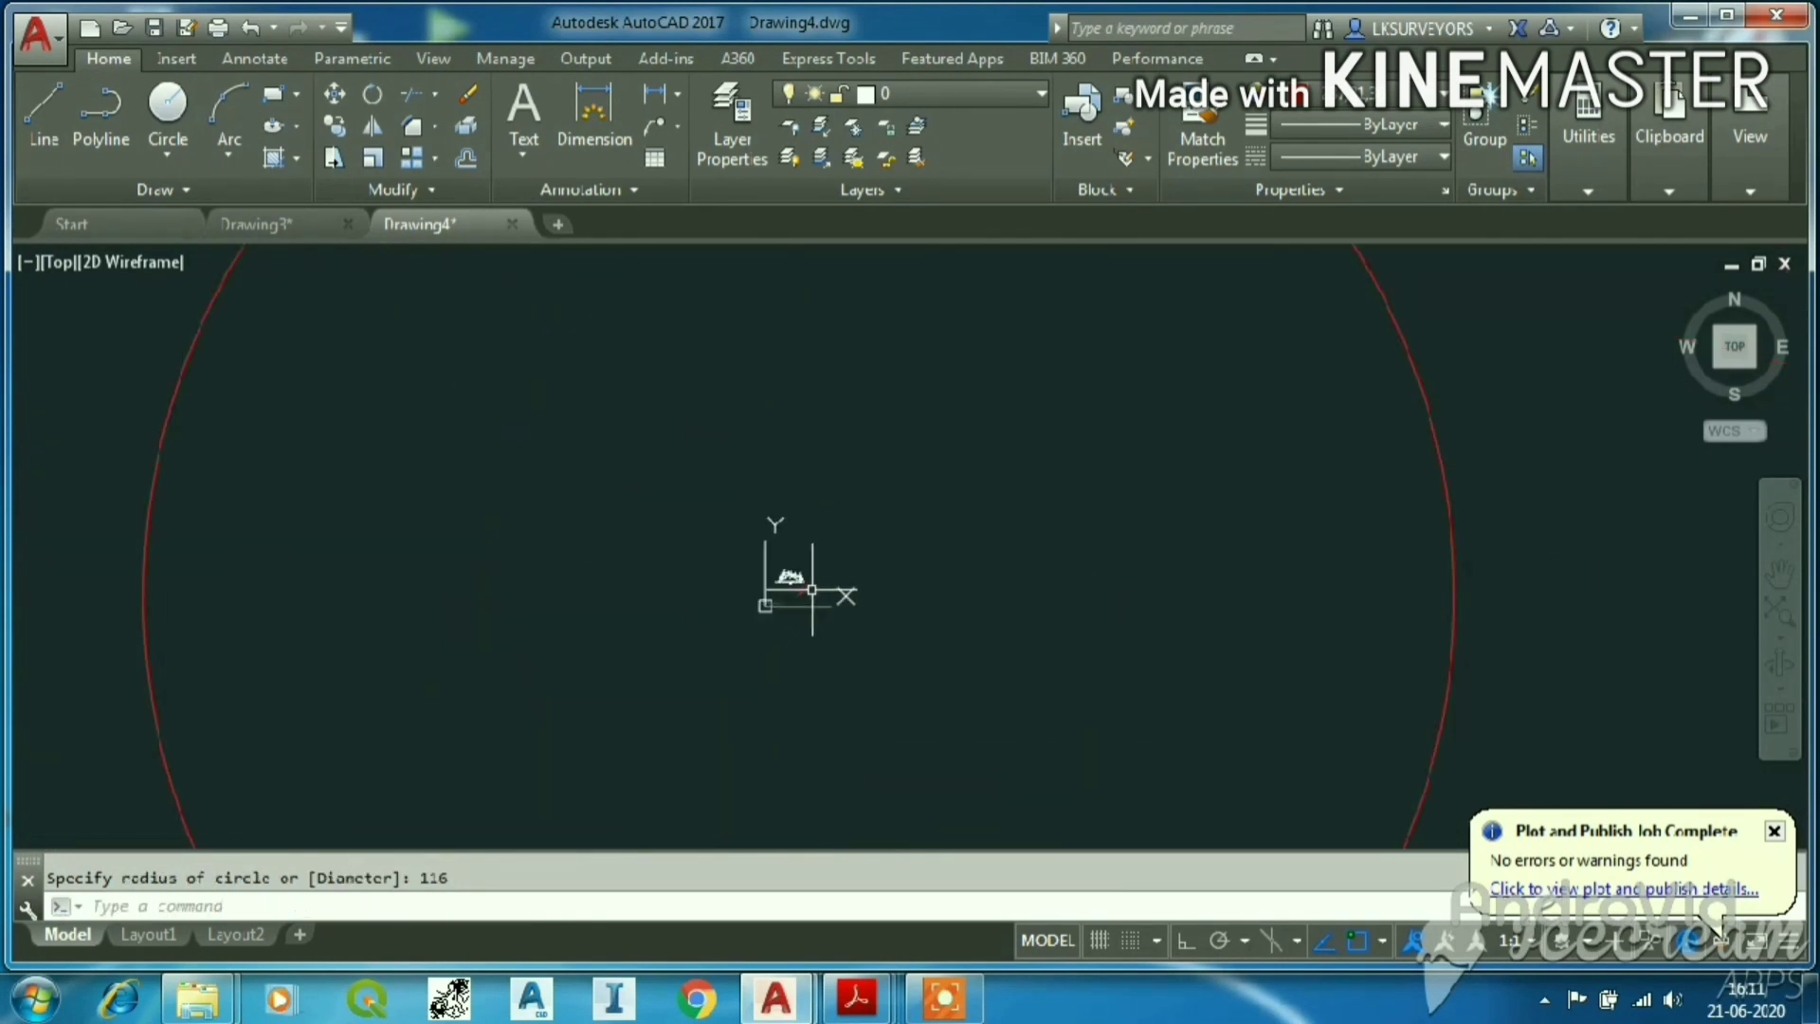
pyautogui.scroll(10, 810, 592)
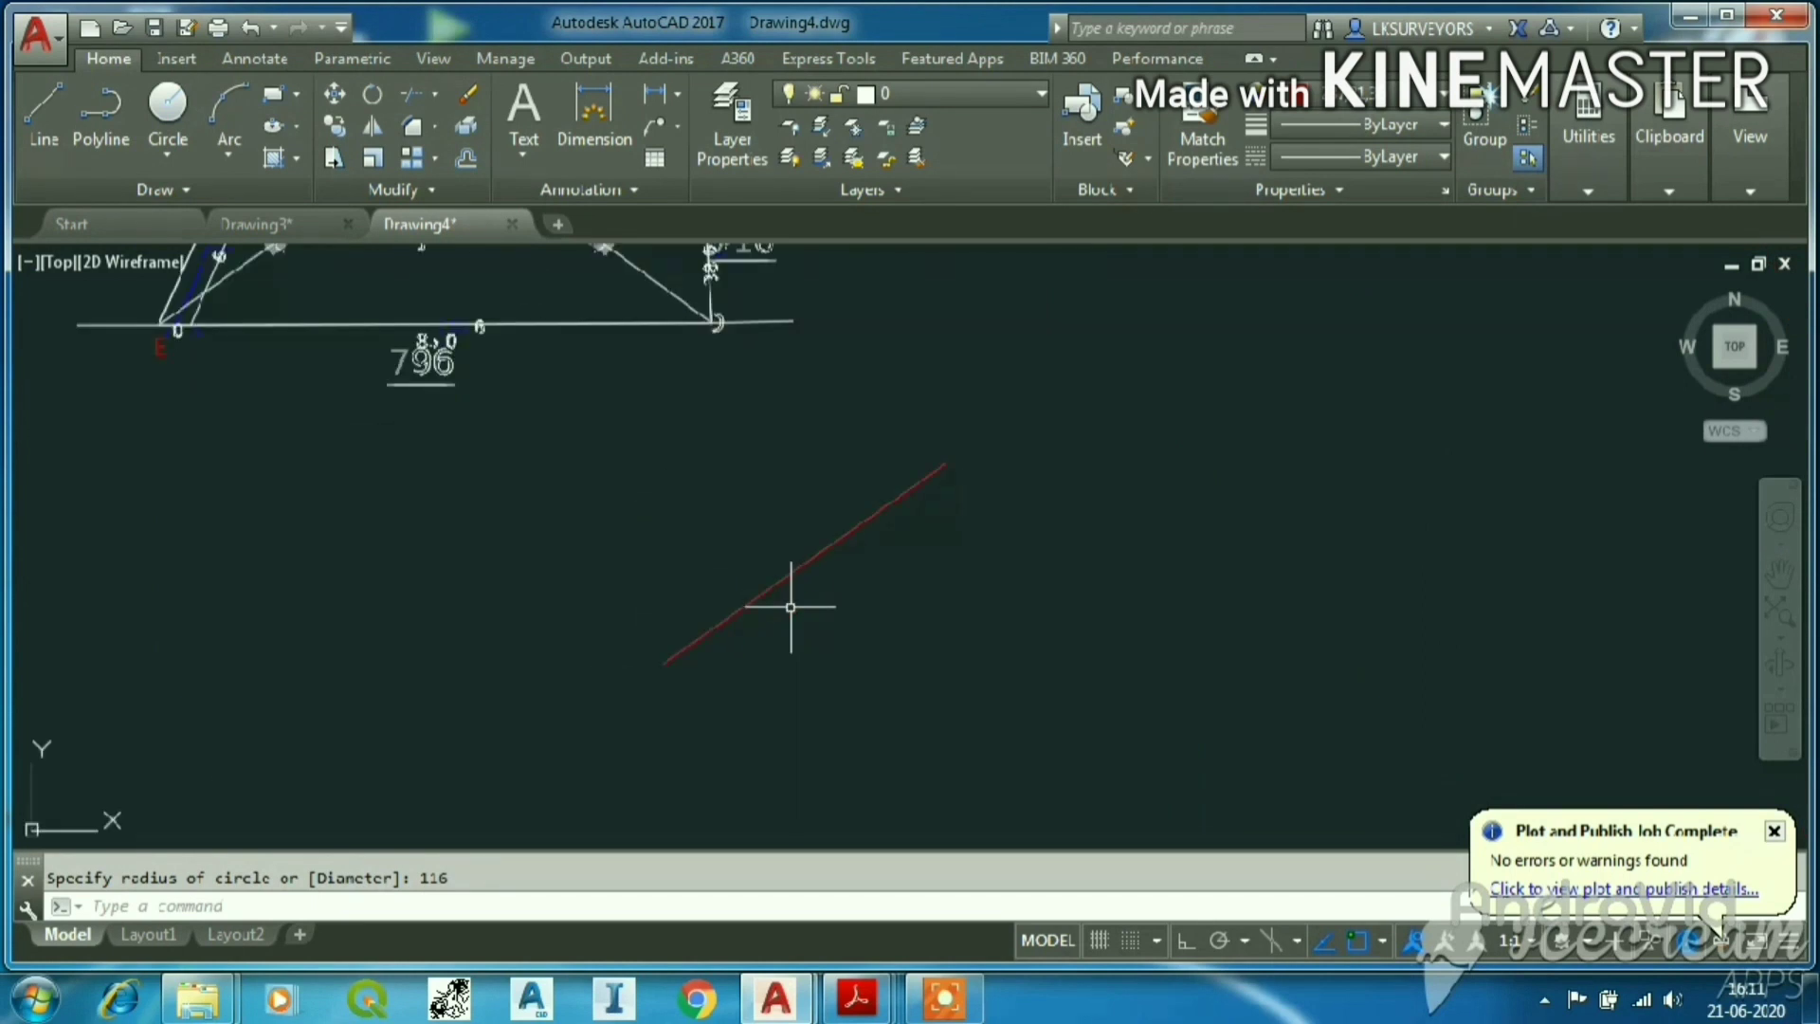
# Extend the red diagonal line out to the edge of the helper circle.
pyautogui.write('ex')
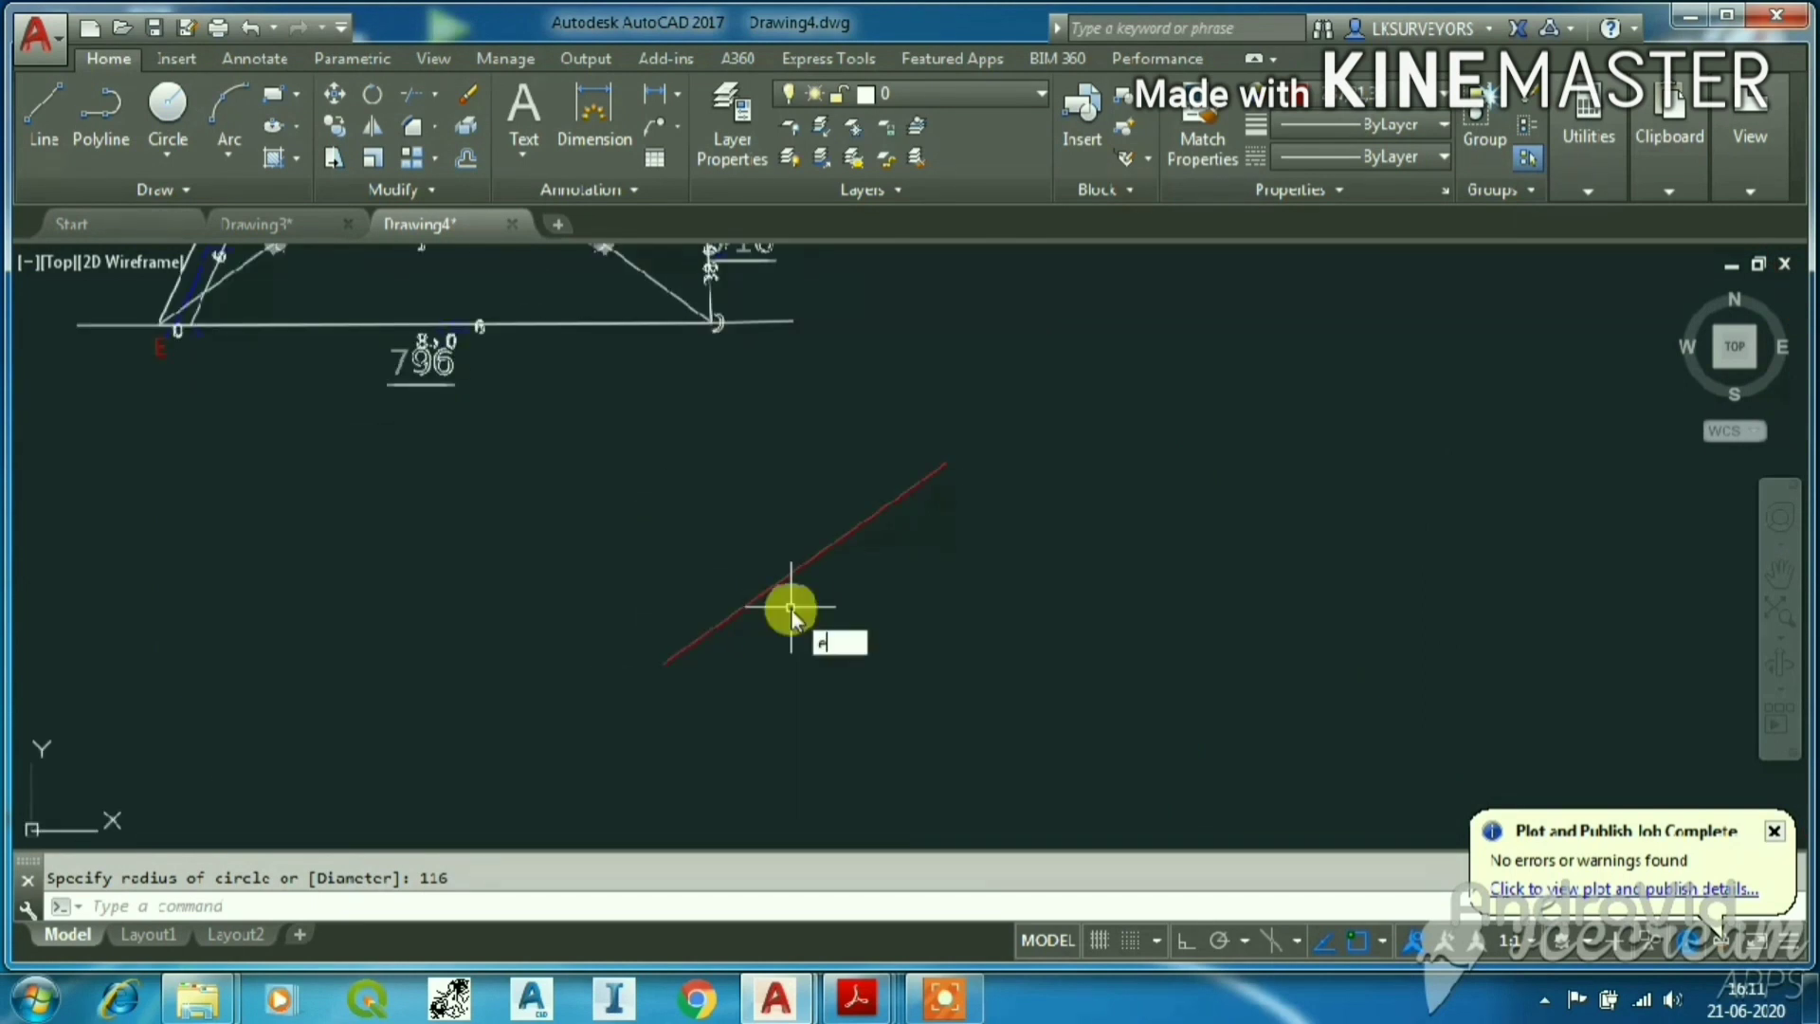
pyautogui.press('Return')
pyautogui.click(780, 581)
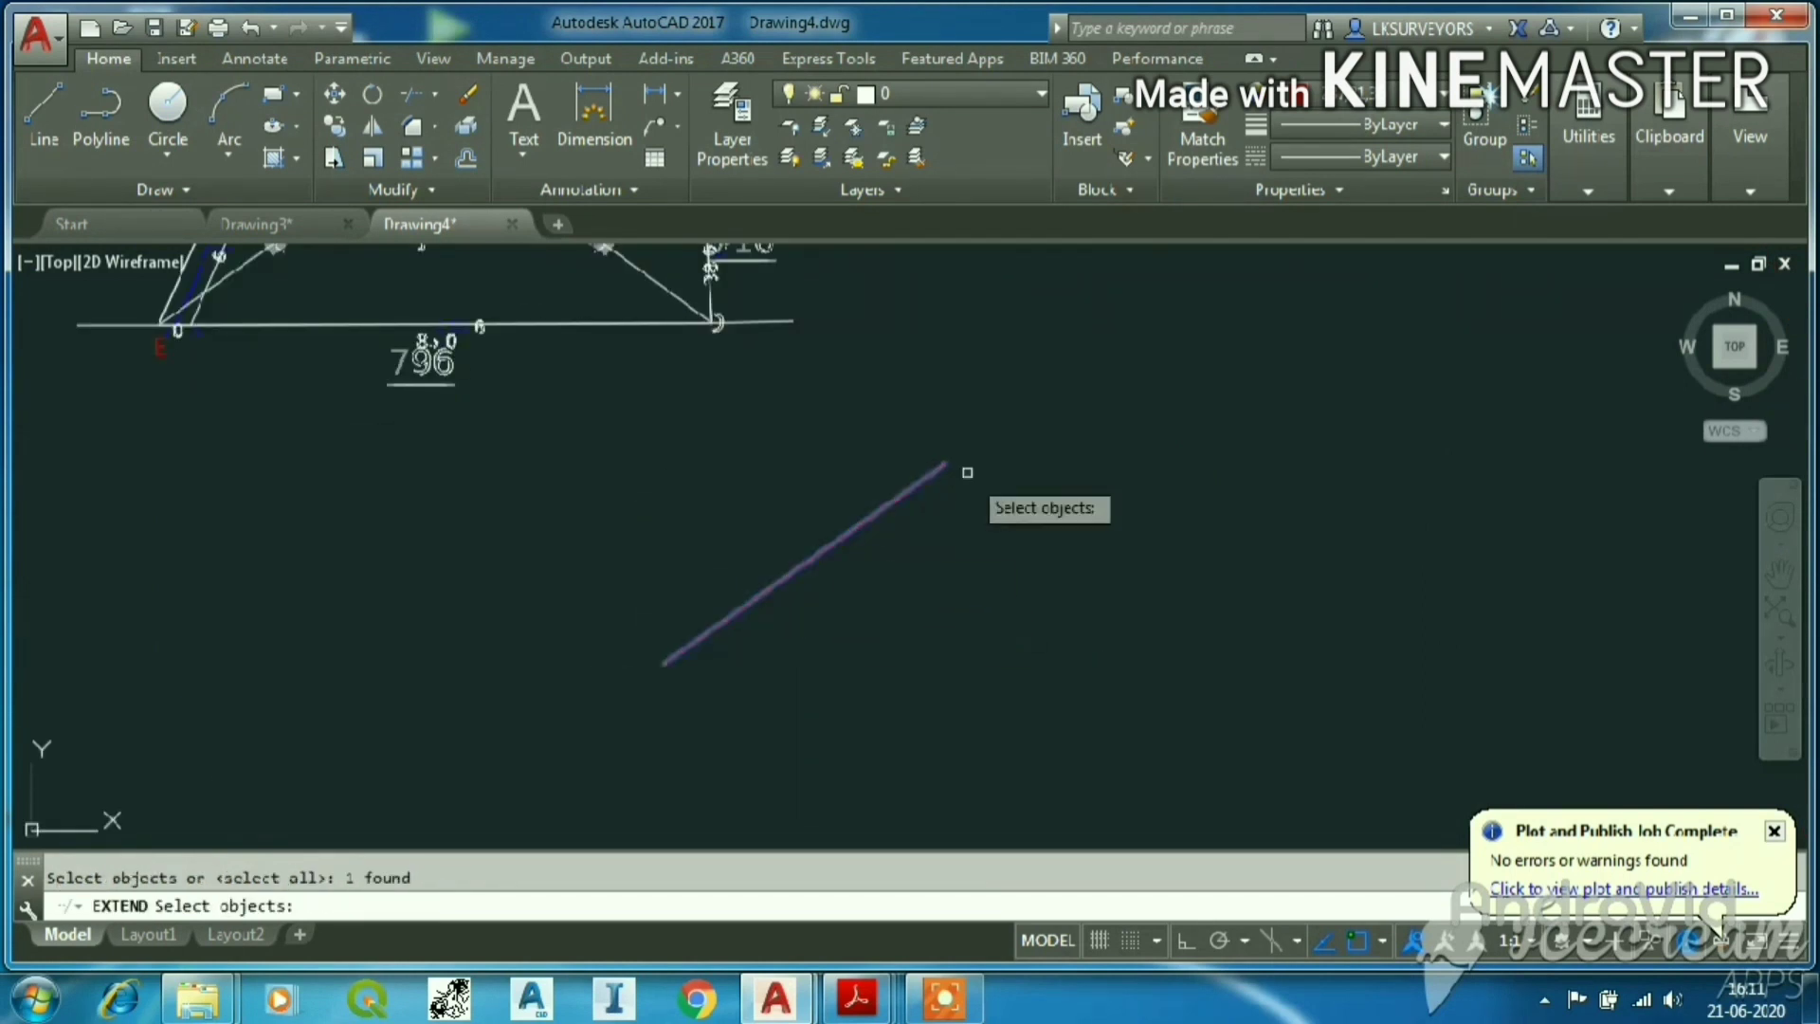
pyautogui.scroll(-6, 985, 445)
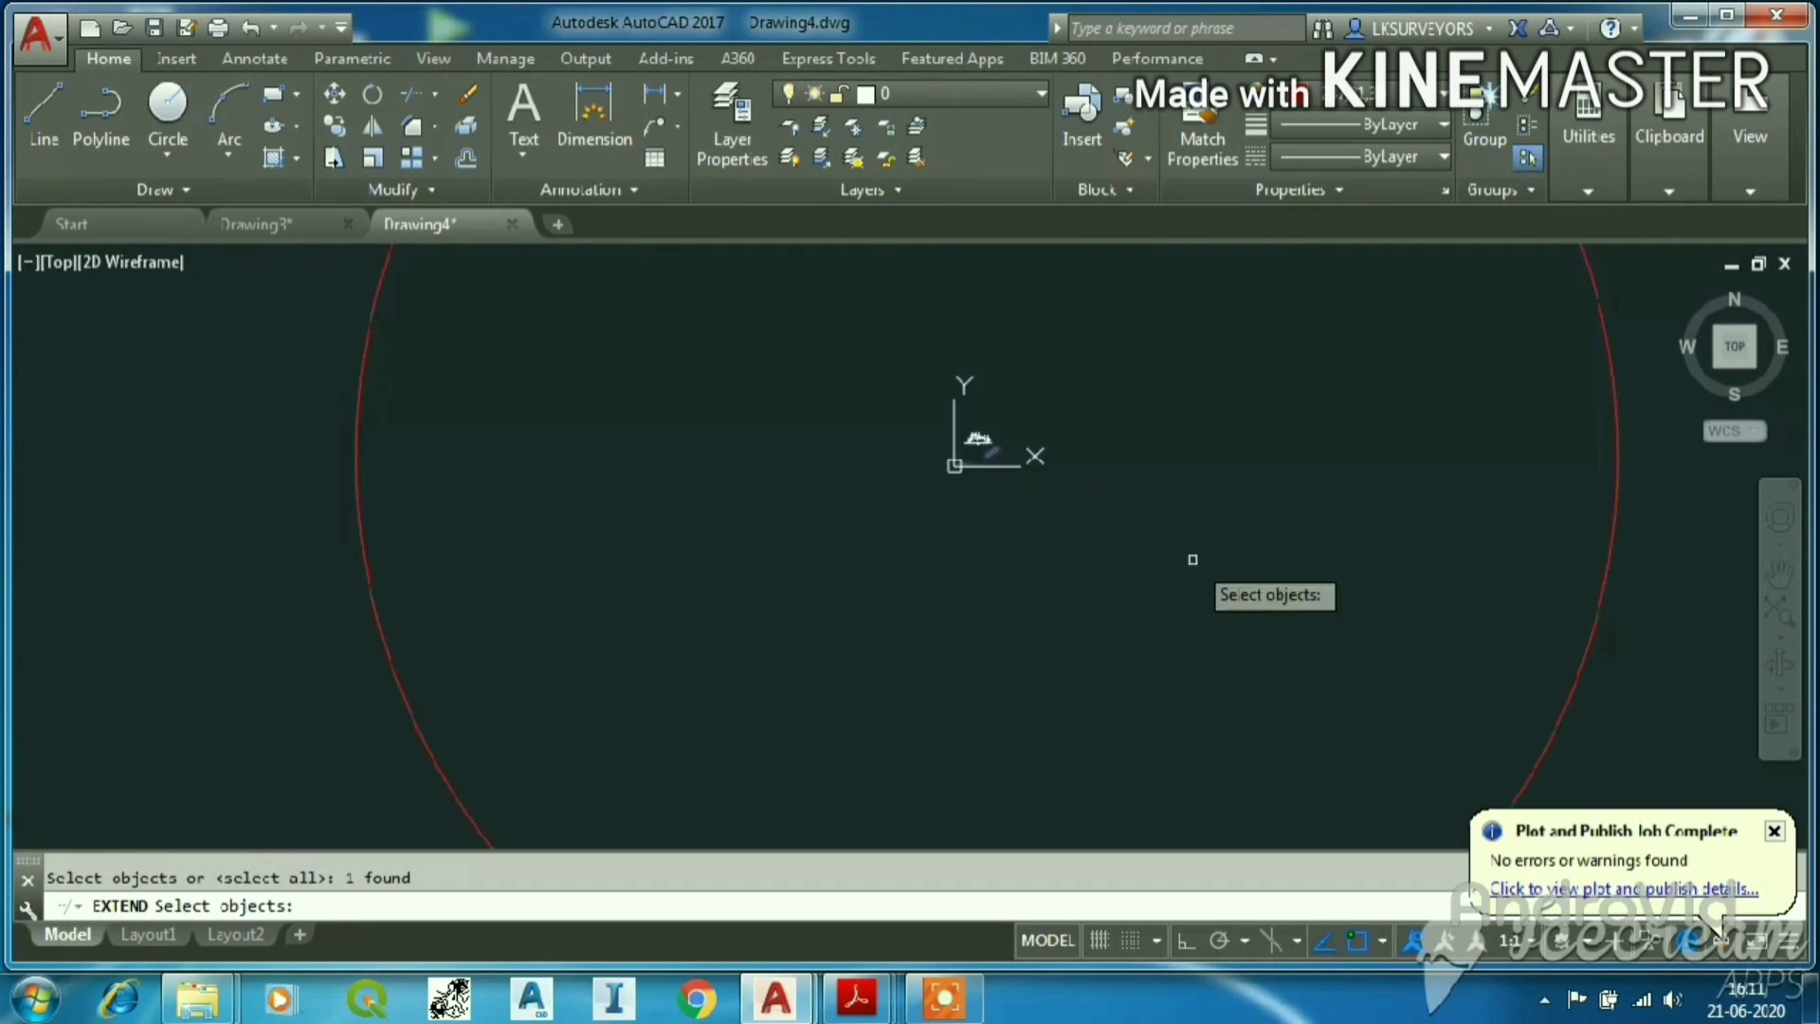
pyautogui.click(1577, 685)
pyautogui.press('Return')
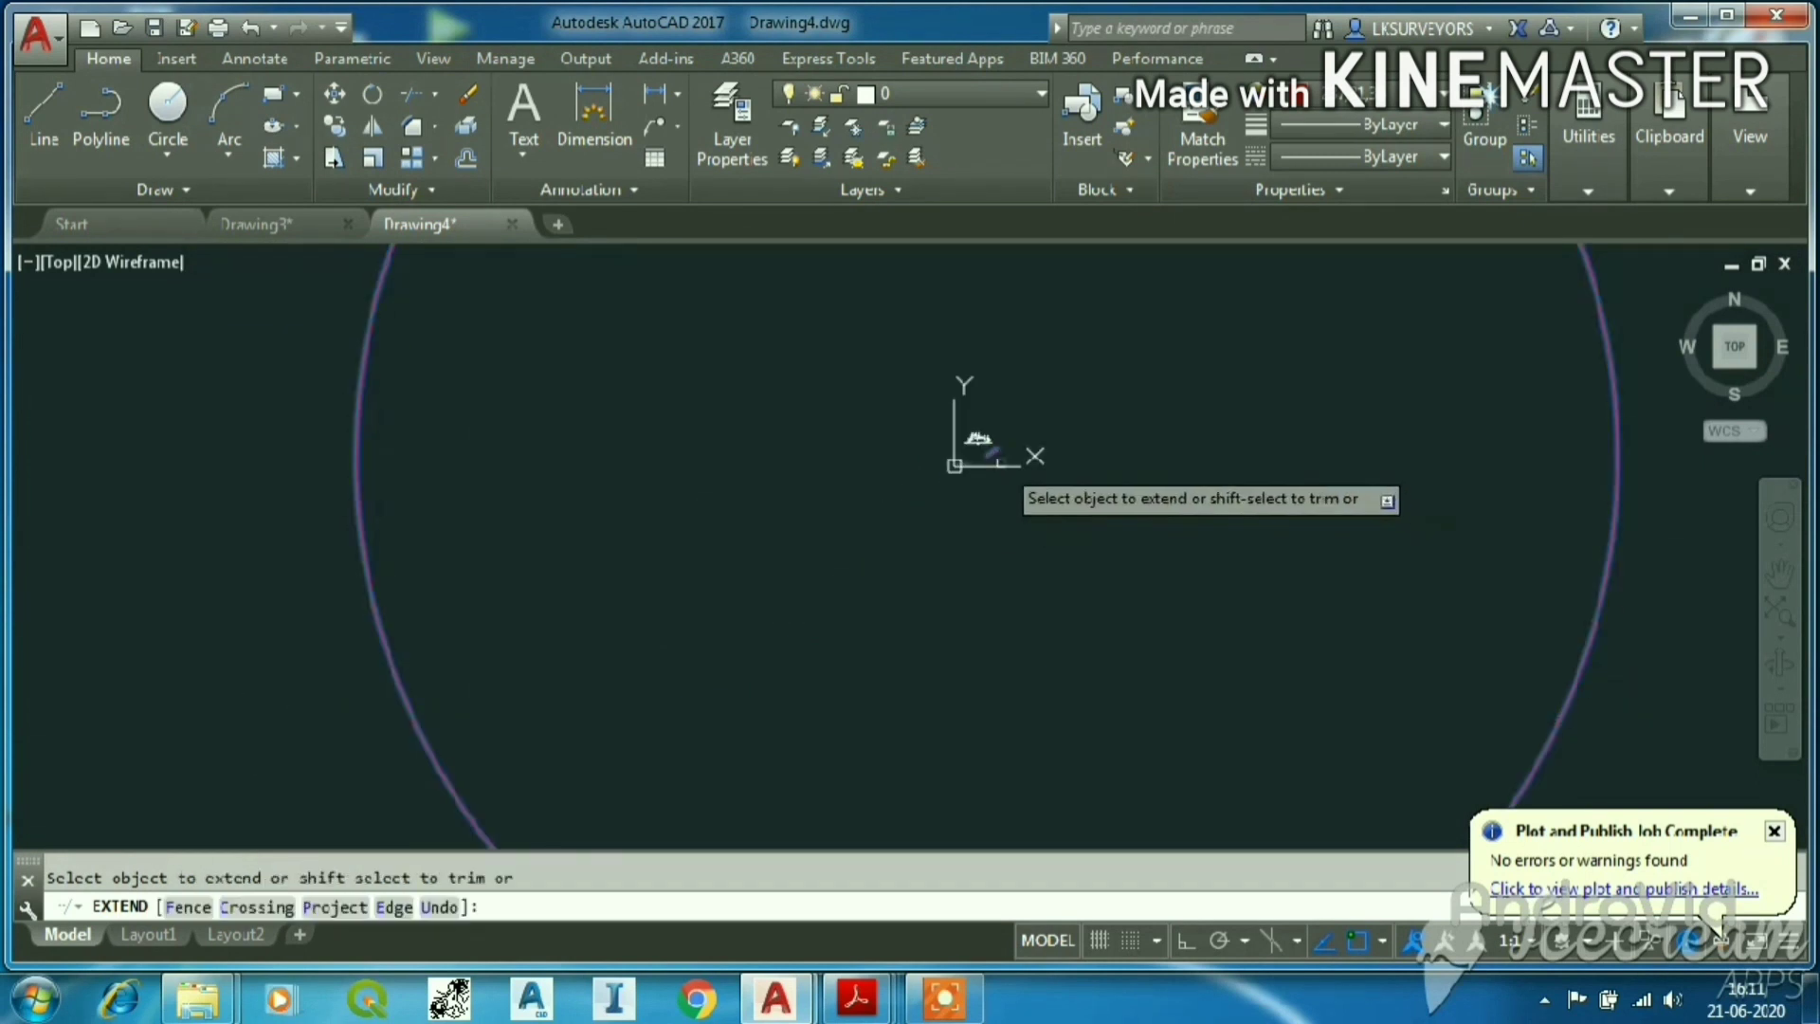
pyautogui.scroll(4, 958, 446)
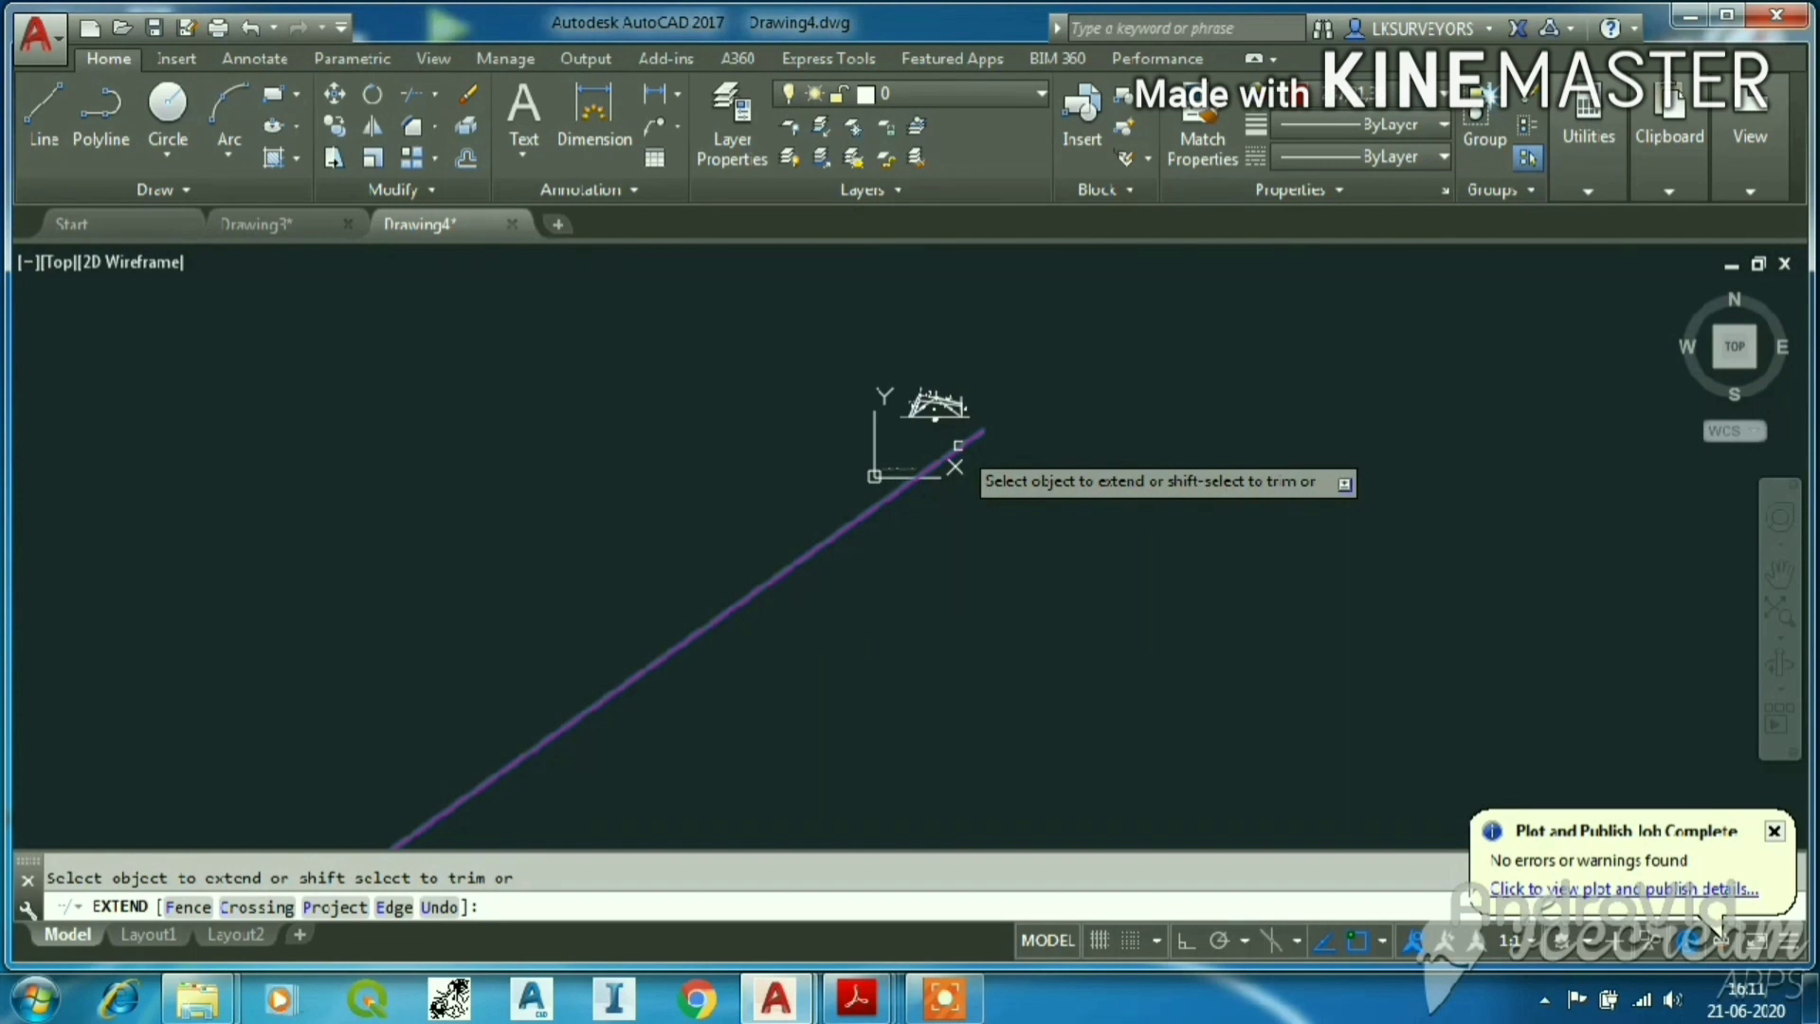
pyautogui.click(973, 443)
pyautogui.scroll(-4, 999, 540)
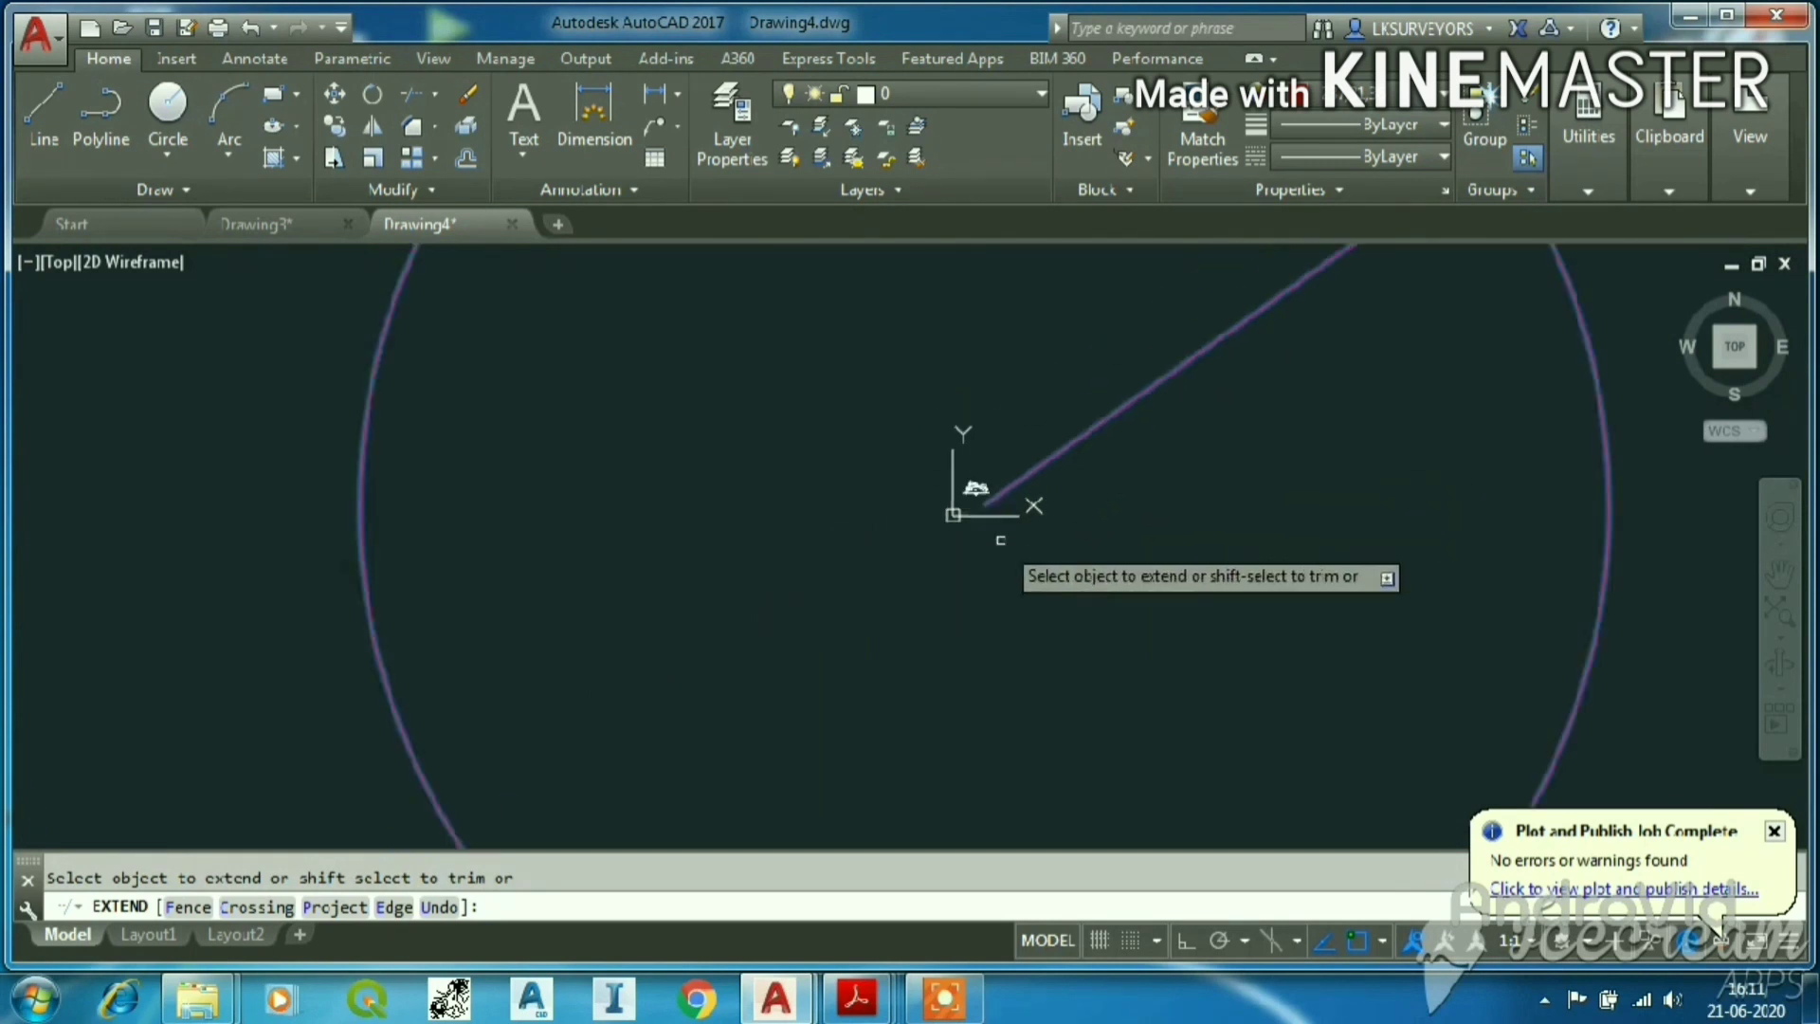
pyautogui.press('Escape')
# Window-select the helper circle.
pyautogui.scroll(-3, 1166, 512)
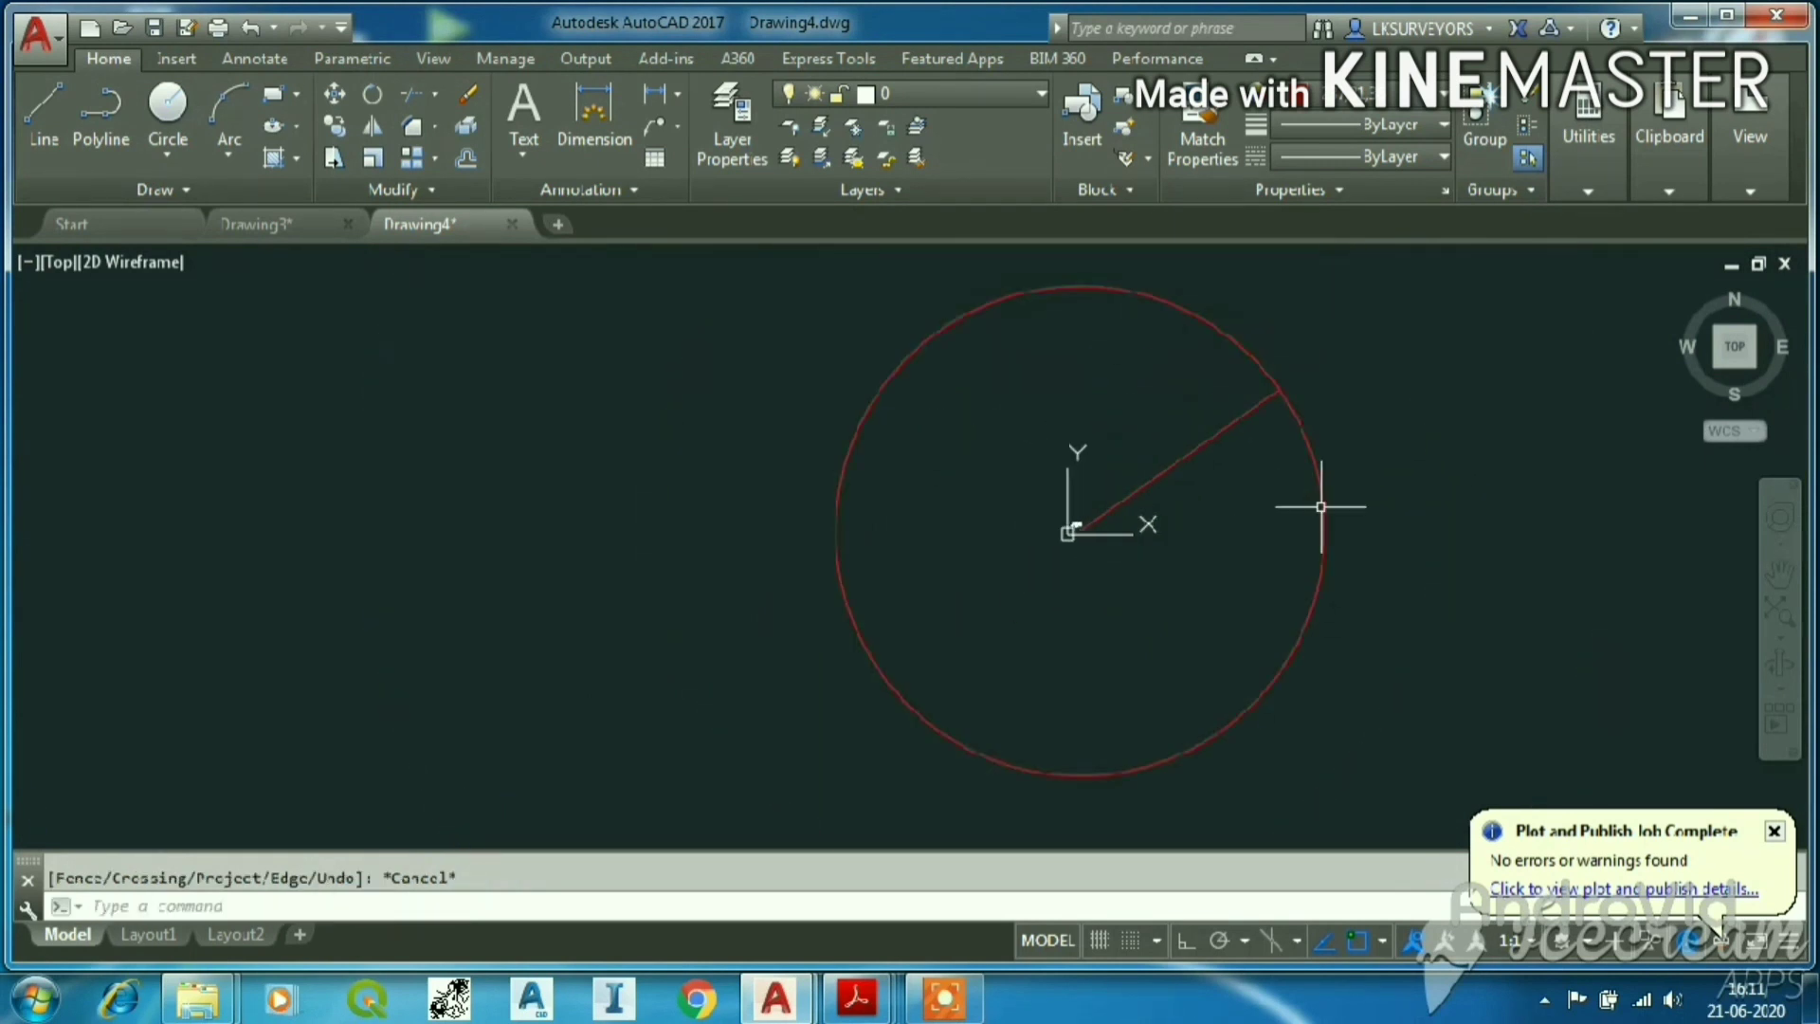
pyautogui.scroll(2, 1332, 493)
pyautogui.click(1337, 479)
pyautogui.click(1271, 508)
# Erase the helper circle, then enlarge the small plot drawing with SCALE.
pyautogui.press('Delete')
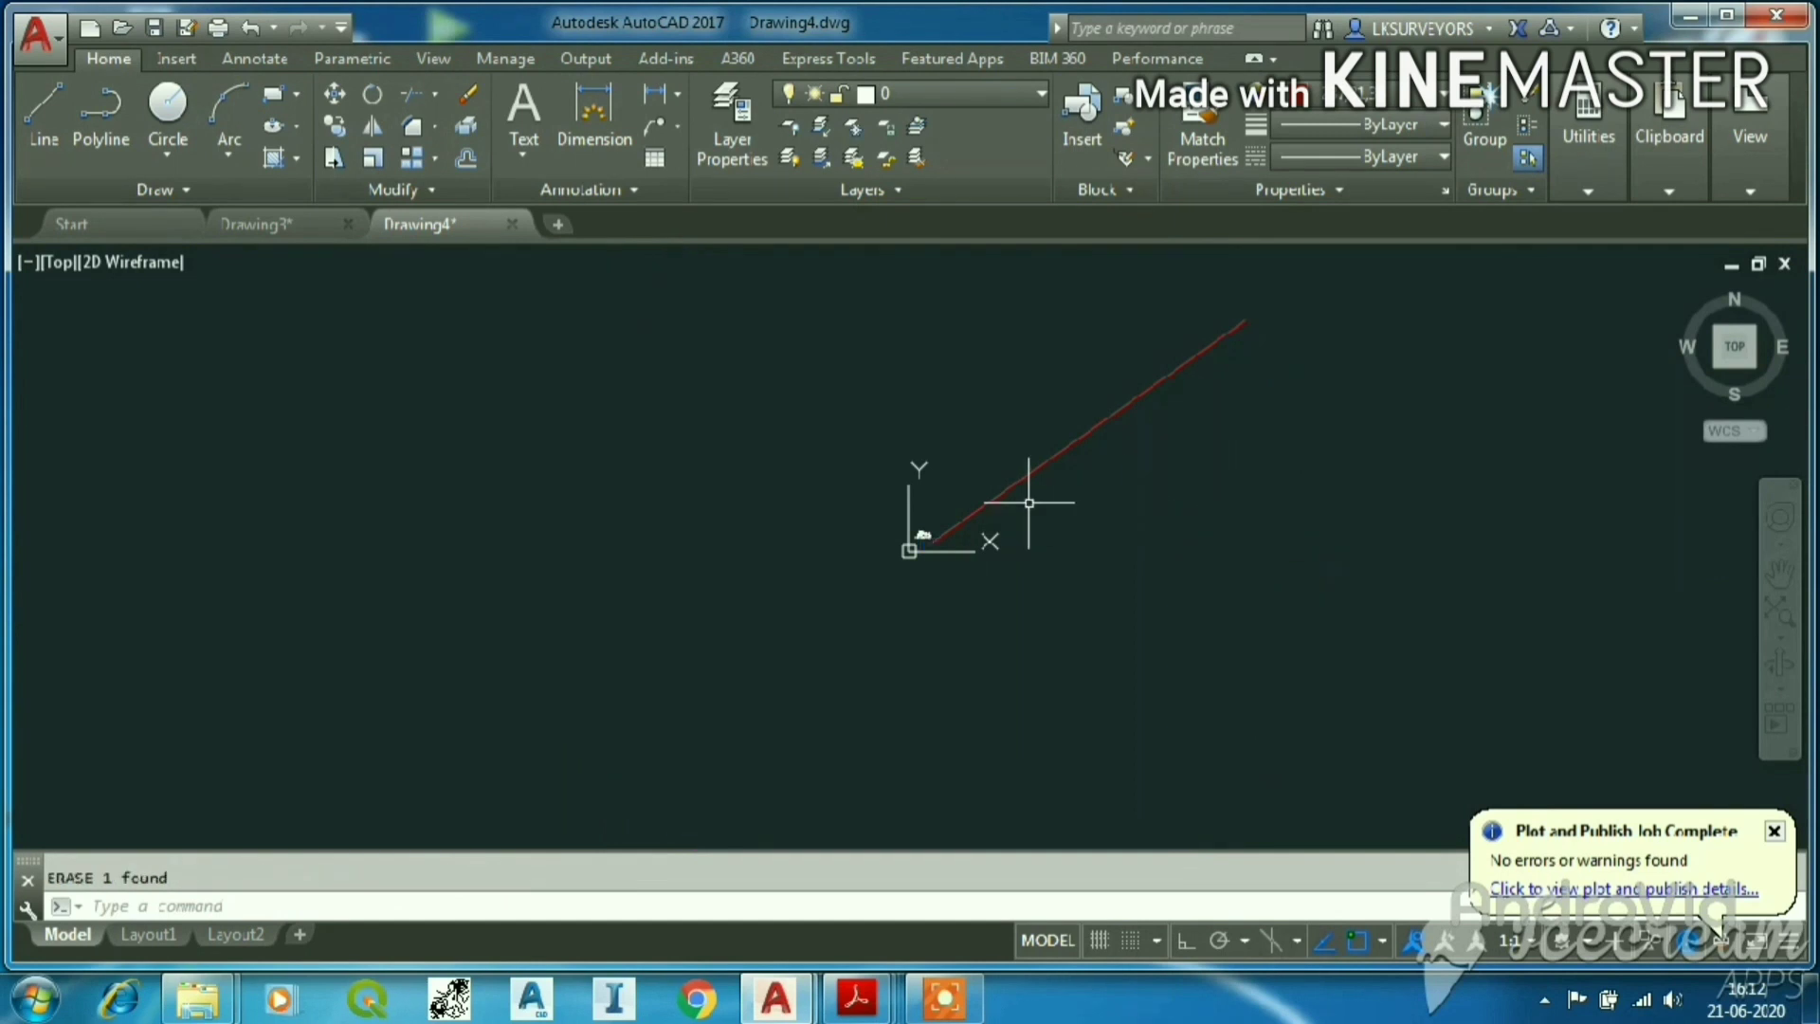
pyautogui.scroll(6, 917, 548)
pyautogui.click(1023, 417)
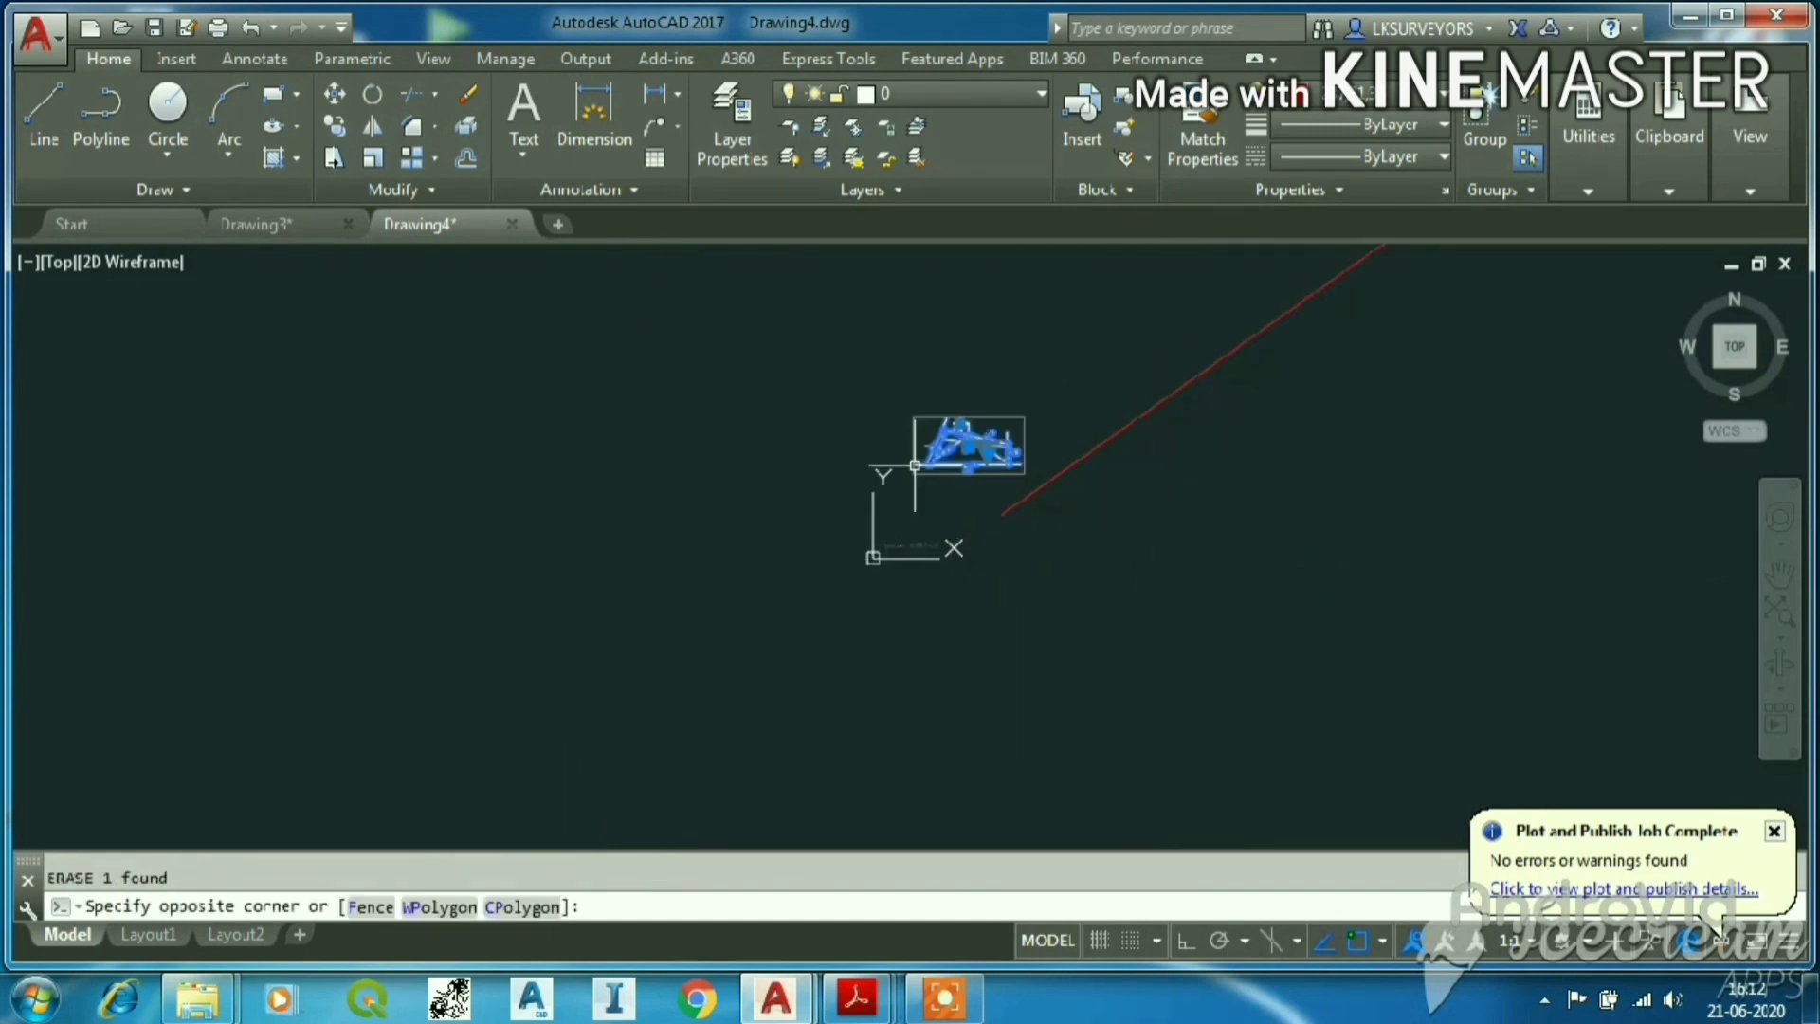
pyautogui.scroll(1, 915, 464)
pyautogui.click(967, 455)
pyautogui.write('sc')
pyautogui.press('Return')
pyautogui.click(948, 465)
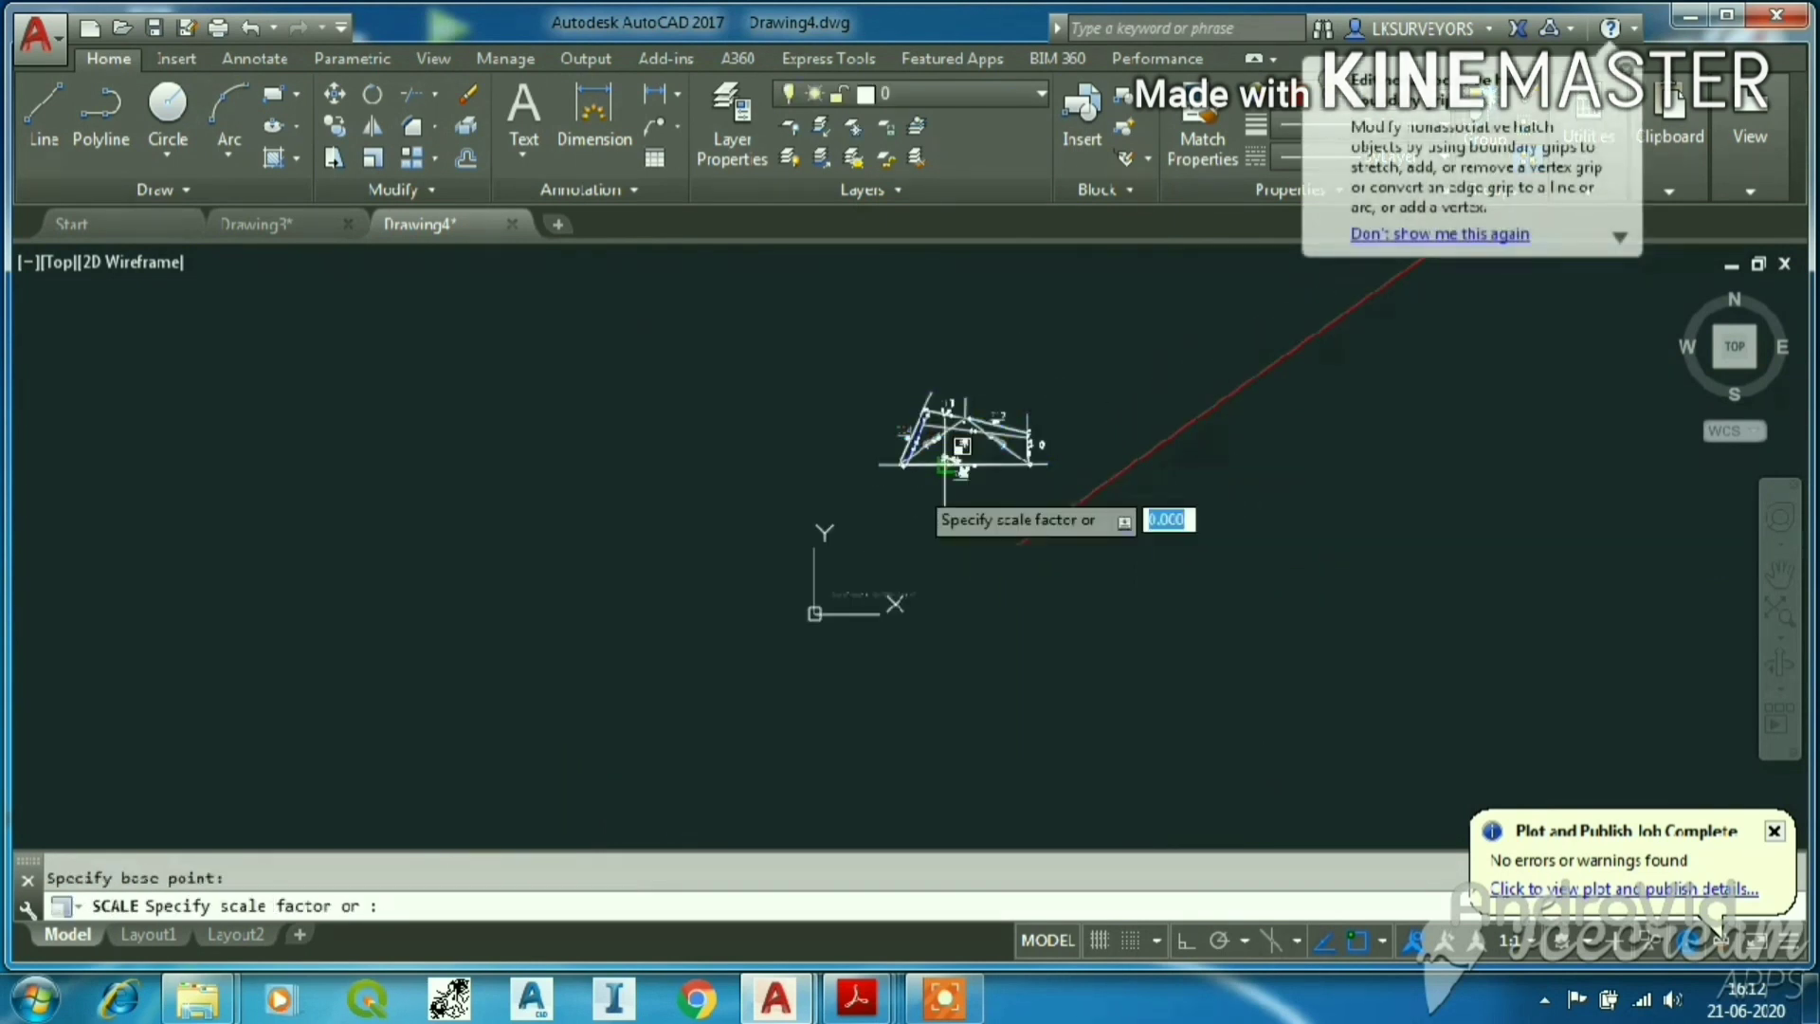
pyautogui.click(638, 670)
pyautogui.scroll(-4, 670, 718)
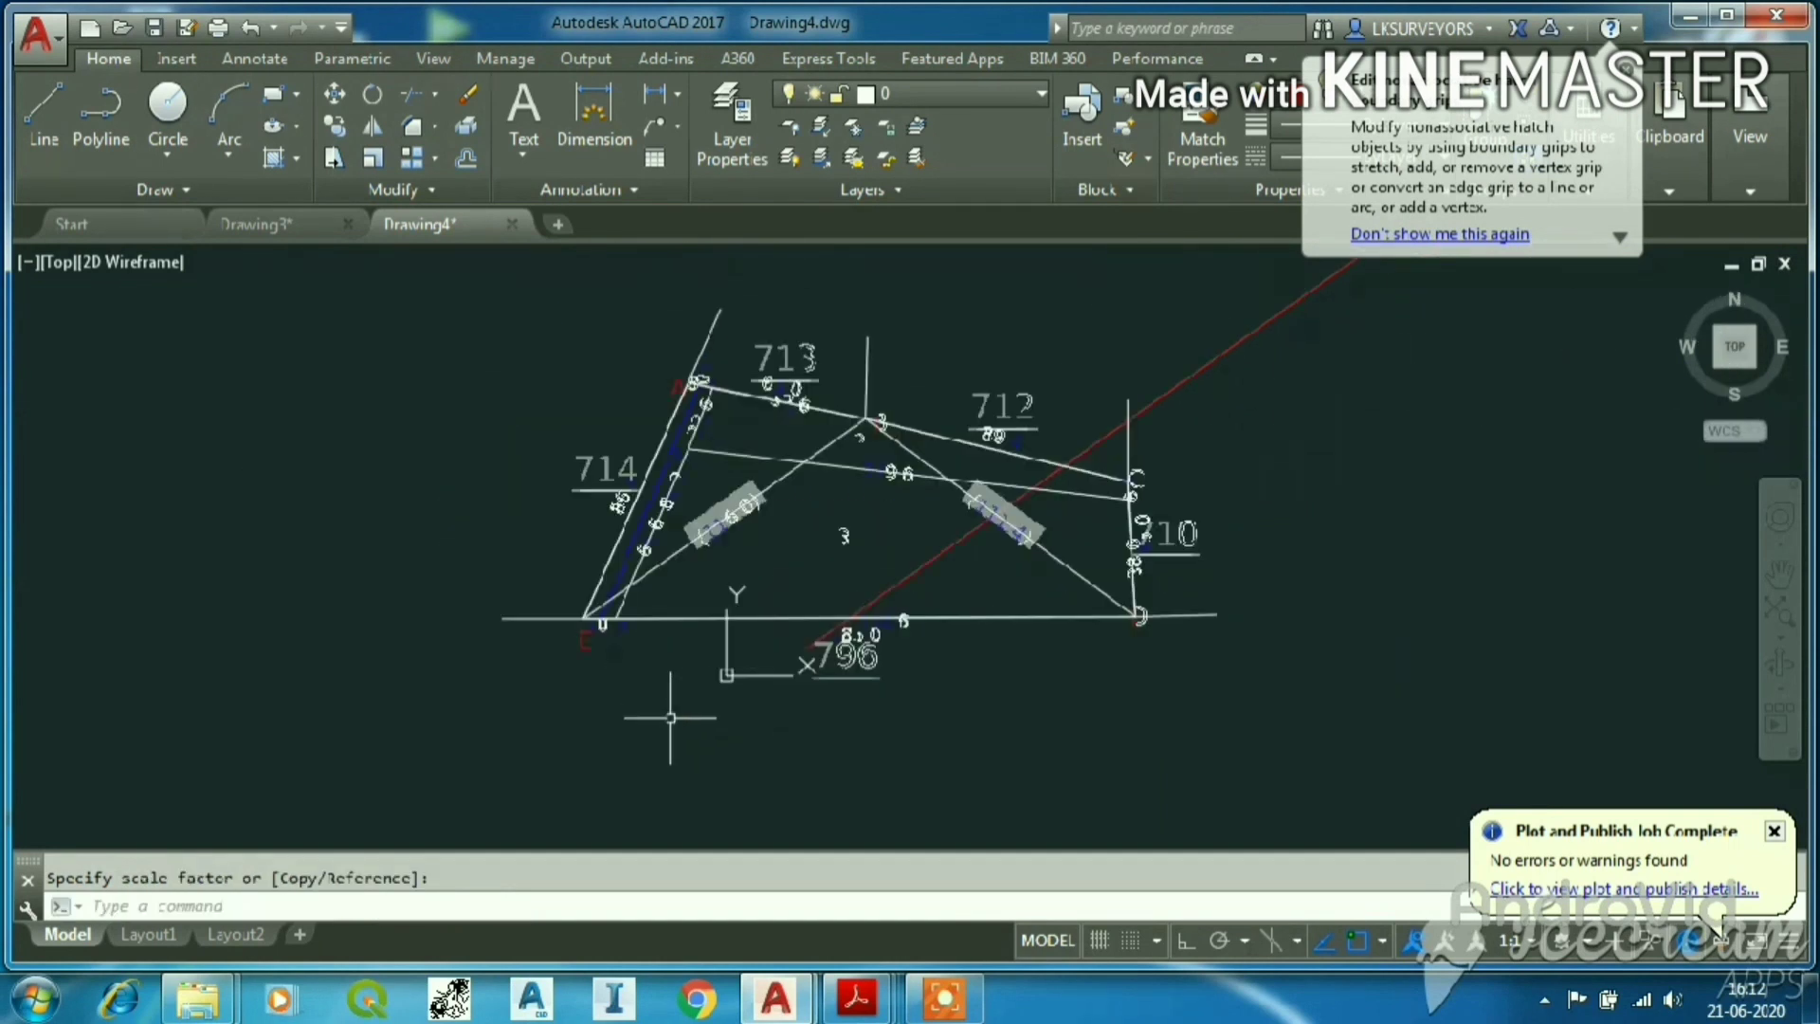
pyautogui.scroll(-5, 862, 687)
pyautogui.scroll(5, 729, 701)
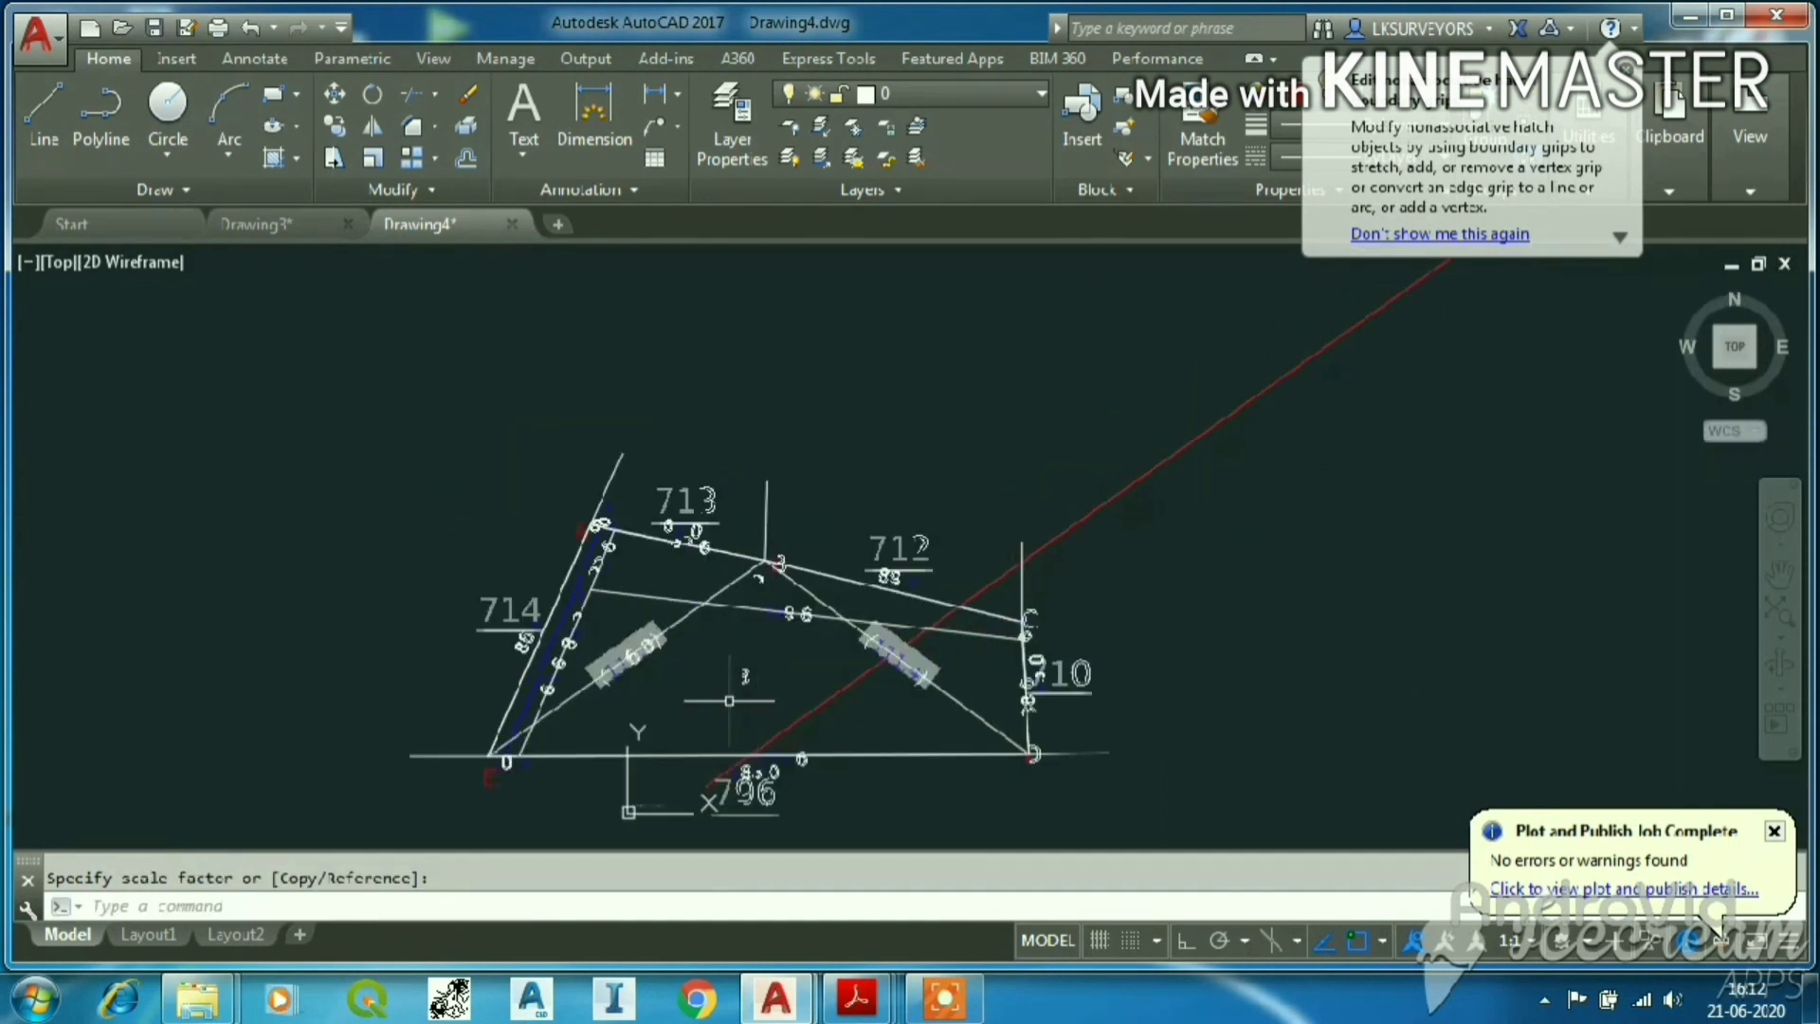
# Move the drawing so its lower-left corner E sits on the red line's end, then reselect it.
pyautogui.press('Escape')
pyautogui.click(508, 812)
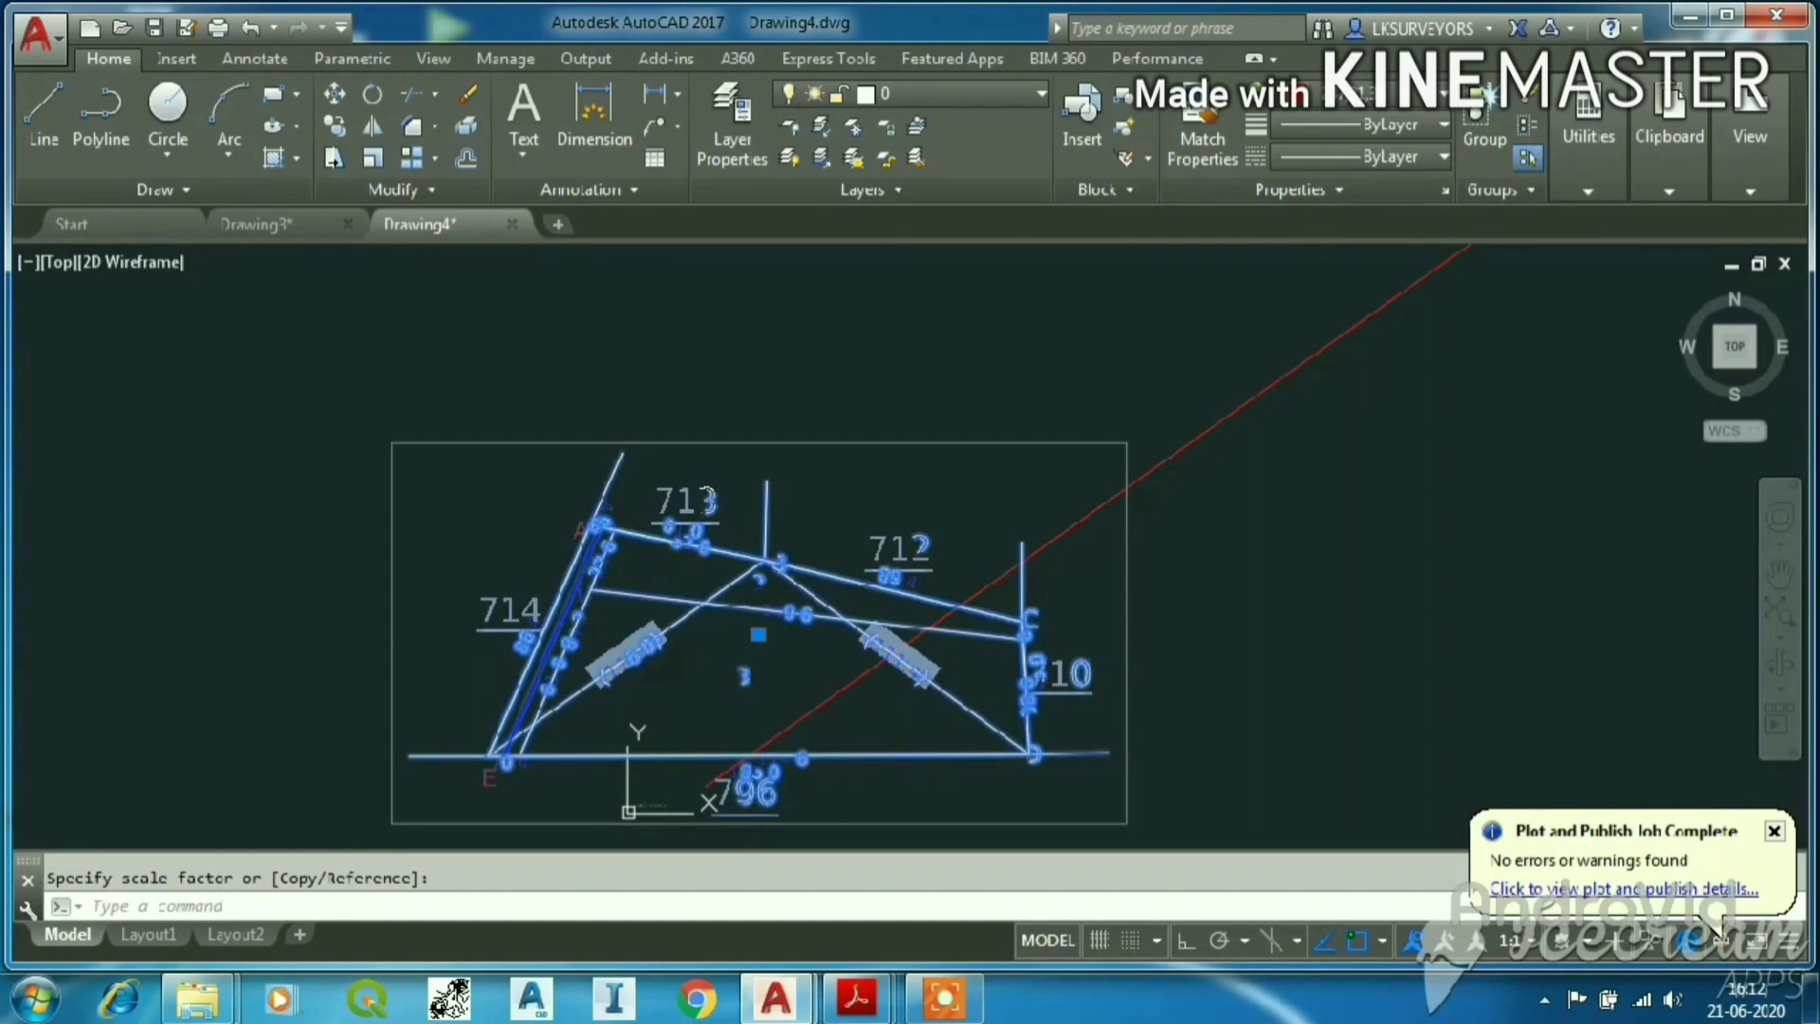
pyautogui.click(1096, 446)
pyautogui.write('m')
pyautogui.press('Return')
pyautogui.scroll(6, 540, 718)
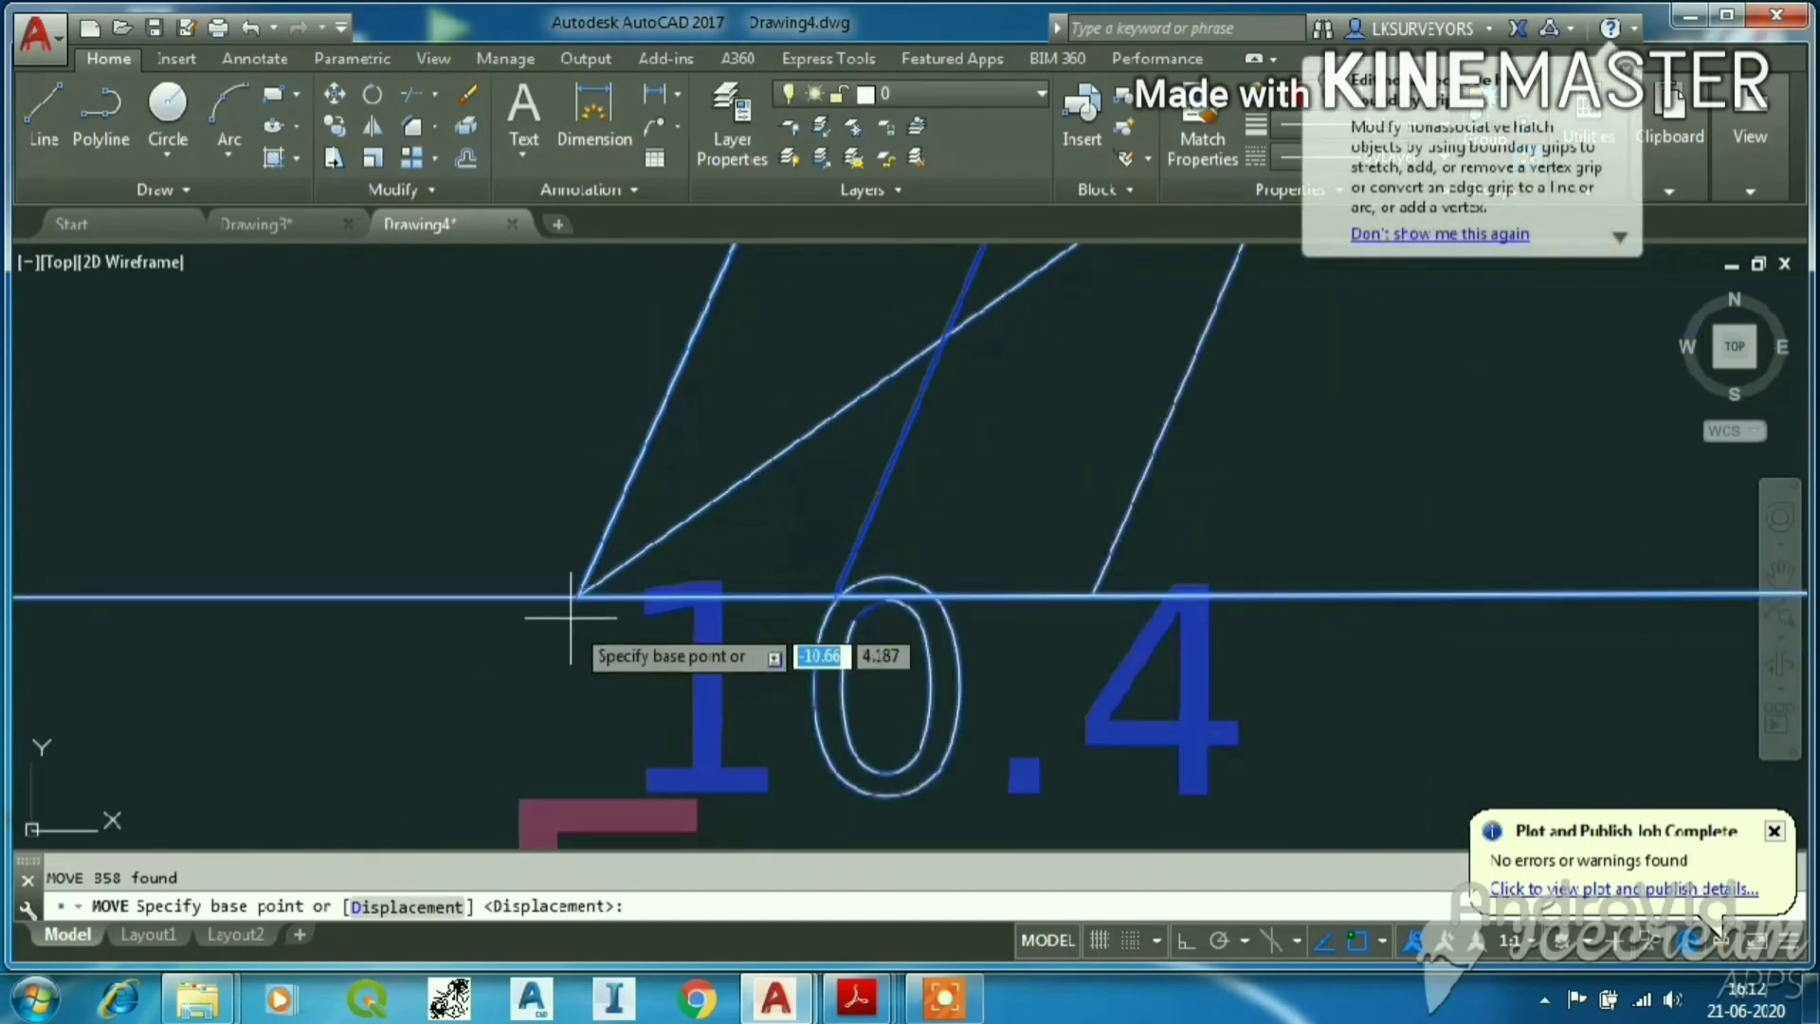
pyautogui.click(579, 597)
pyautogui.scroll(-8, 580, 597)
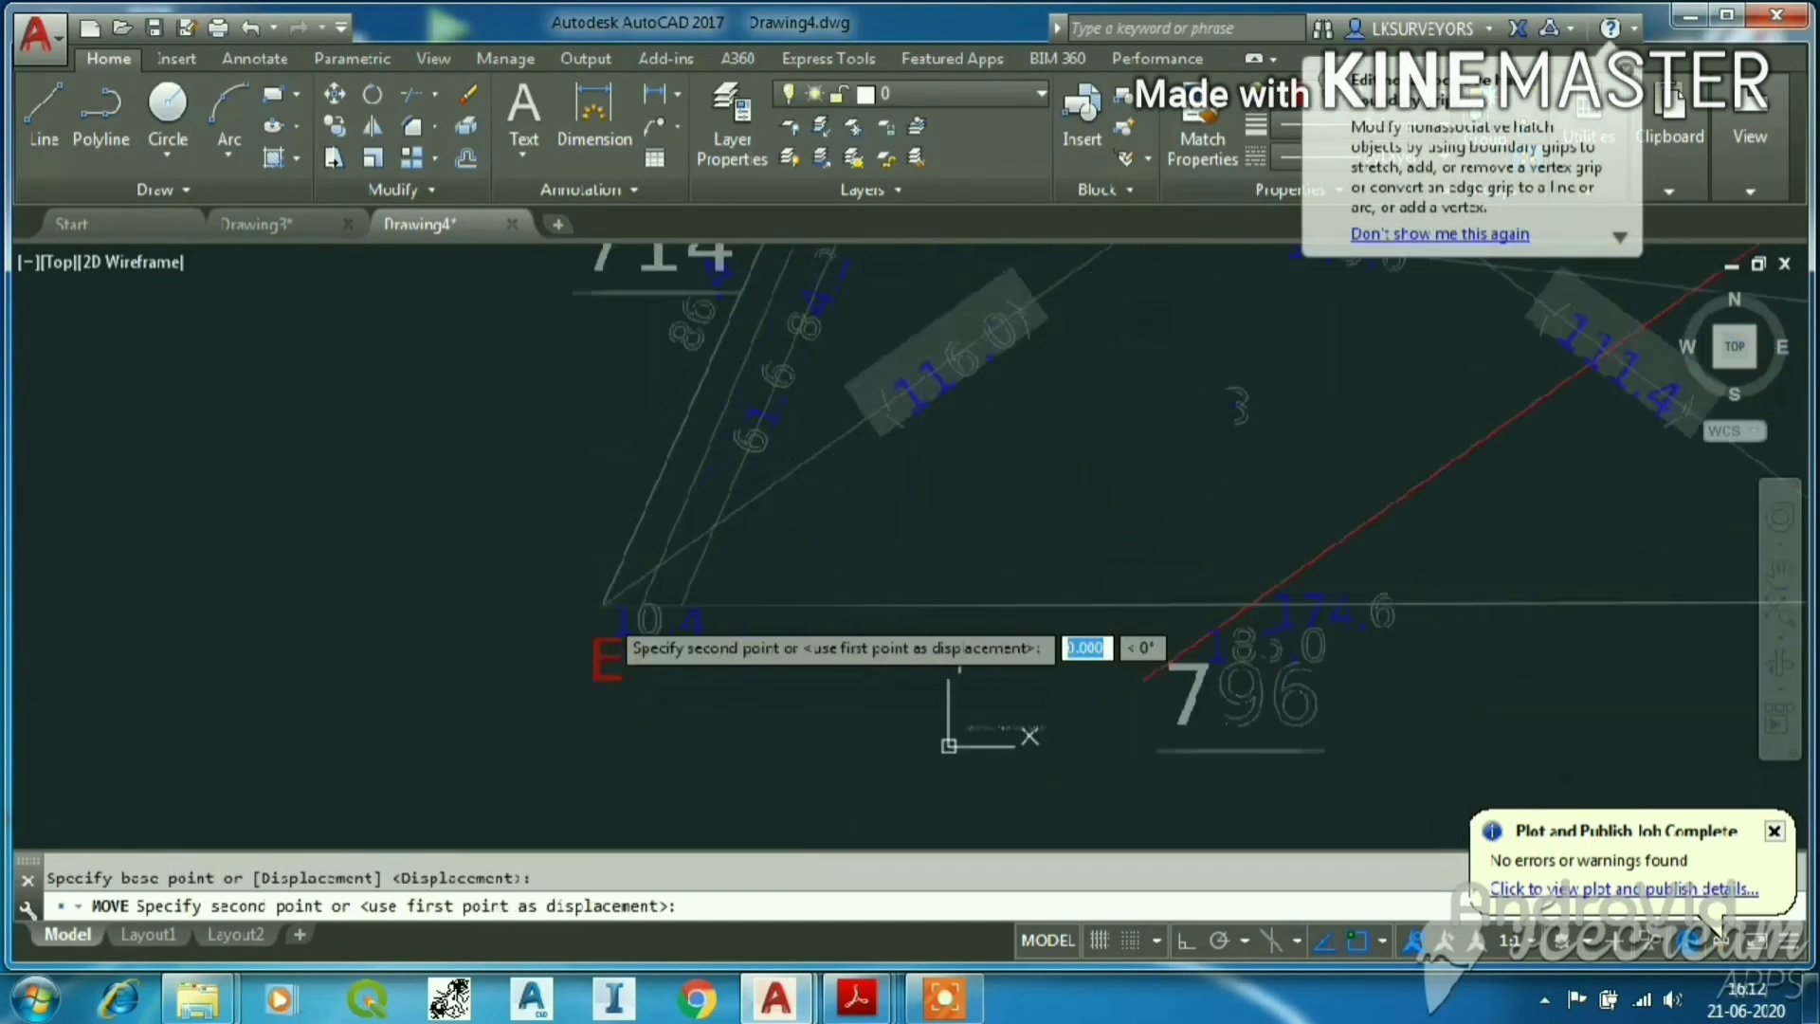
pyautogui.scroll(7, 850, 628)
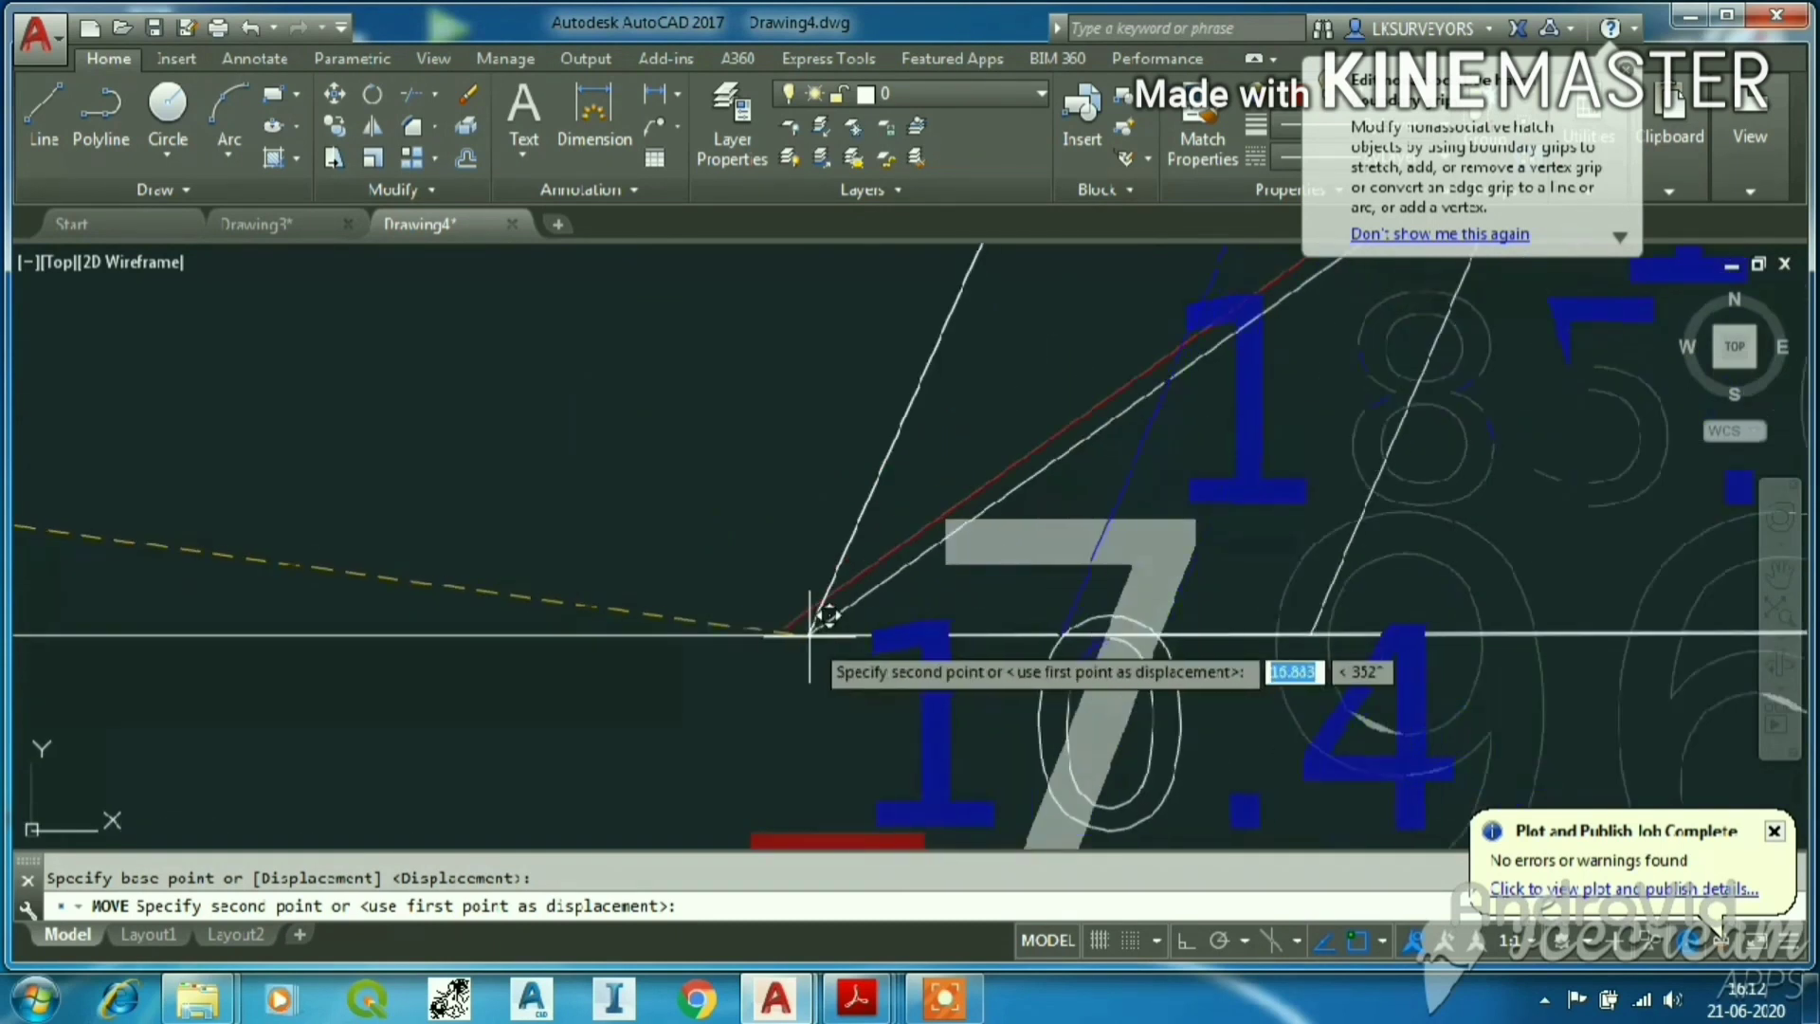
pyautogui.click(784, 627)
pyautogui.scroll(-8, 644, 739)
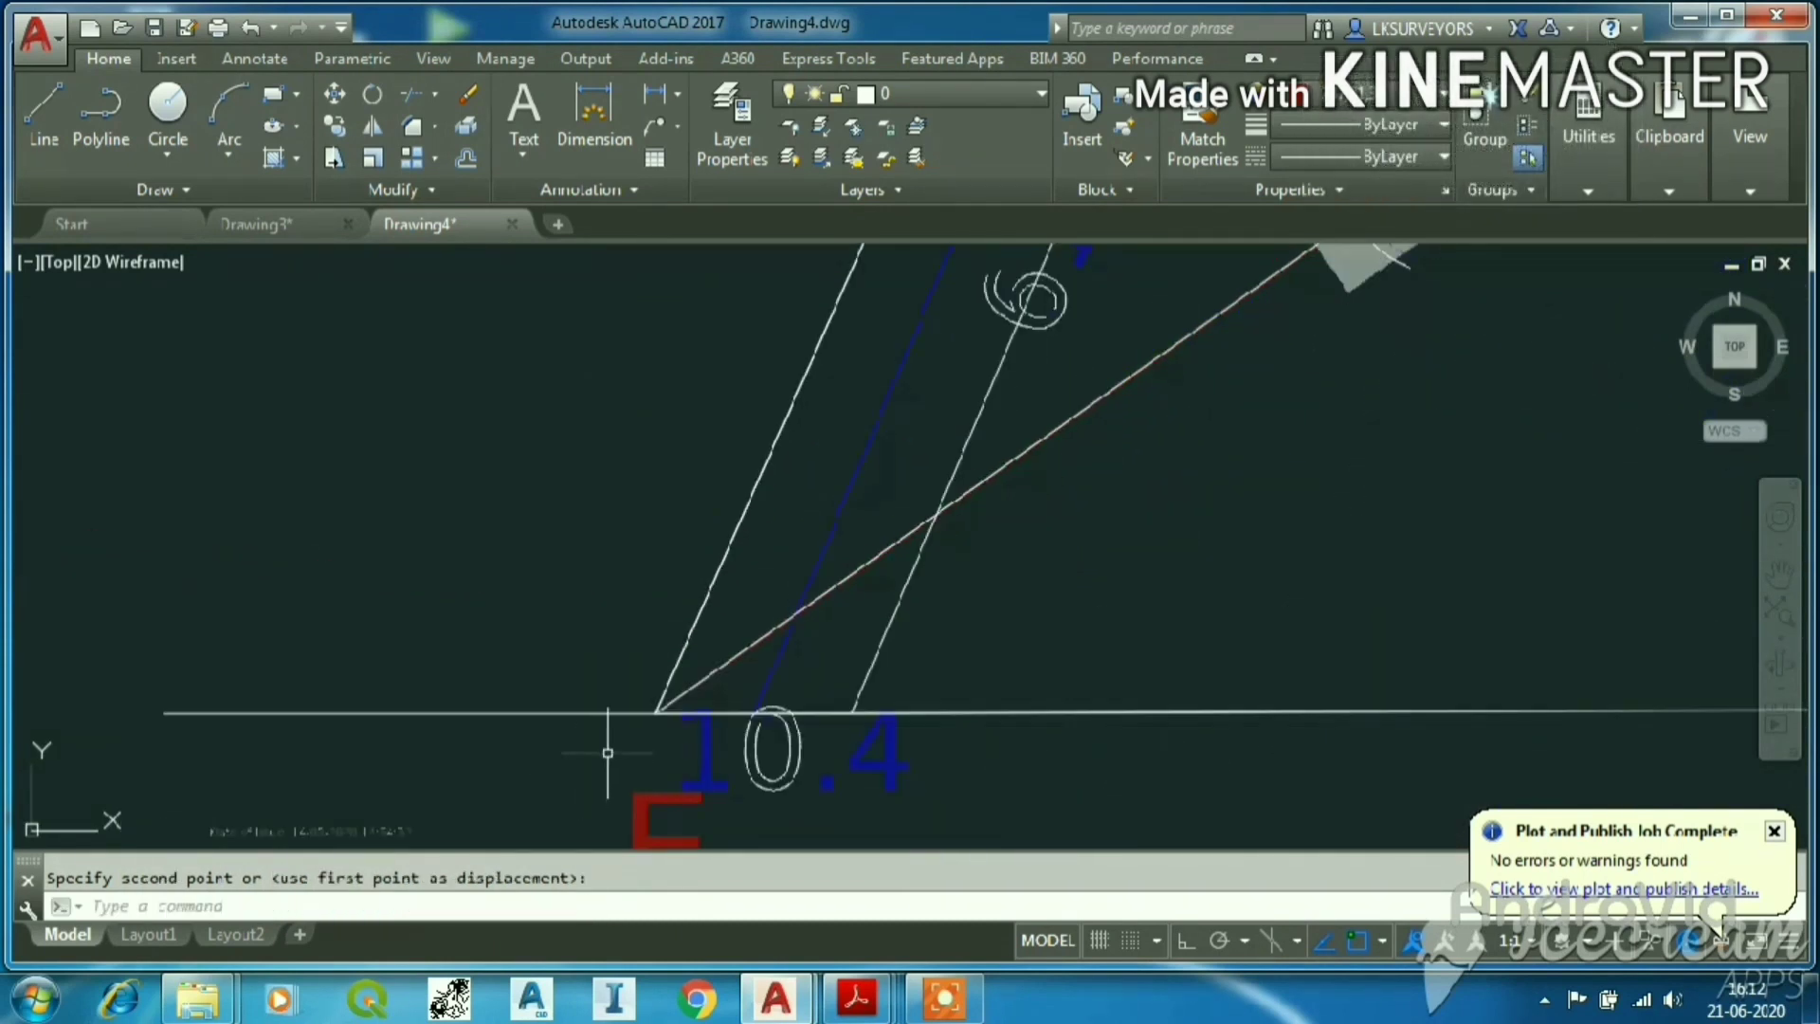
pyautogui.click(645, 739)
pyautogui.moveTo(589, 621); pyautogui.dragTo(865, 759)
# Start scaling the selection from its lower-left corner base point using the Reference option.
pyautogui.scroll(7, 730, 720)
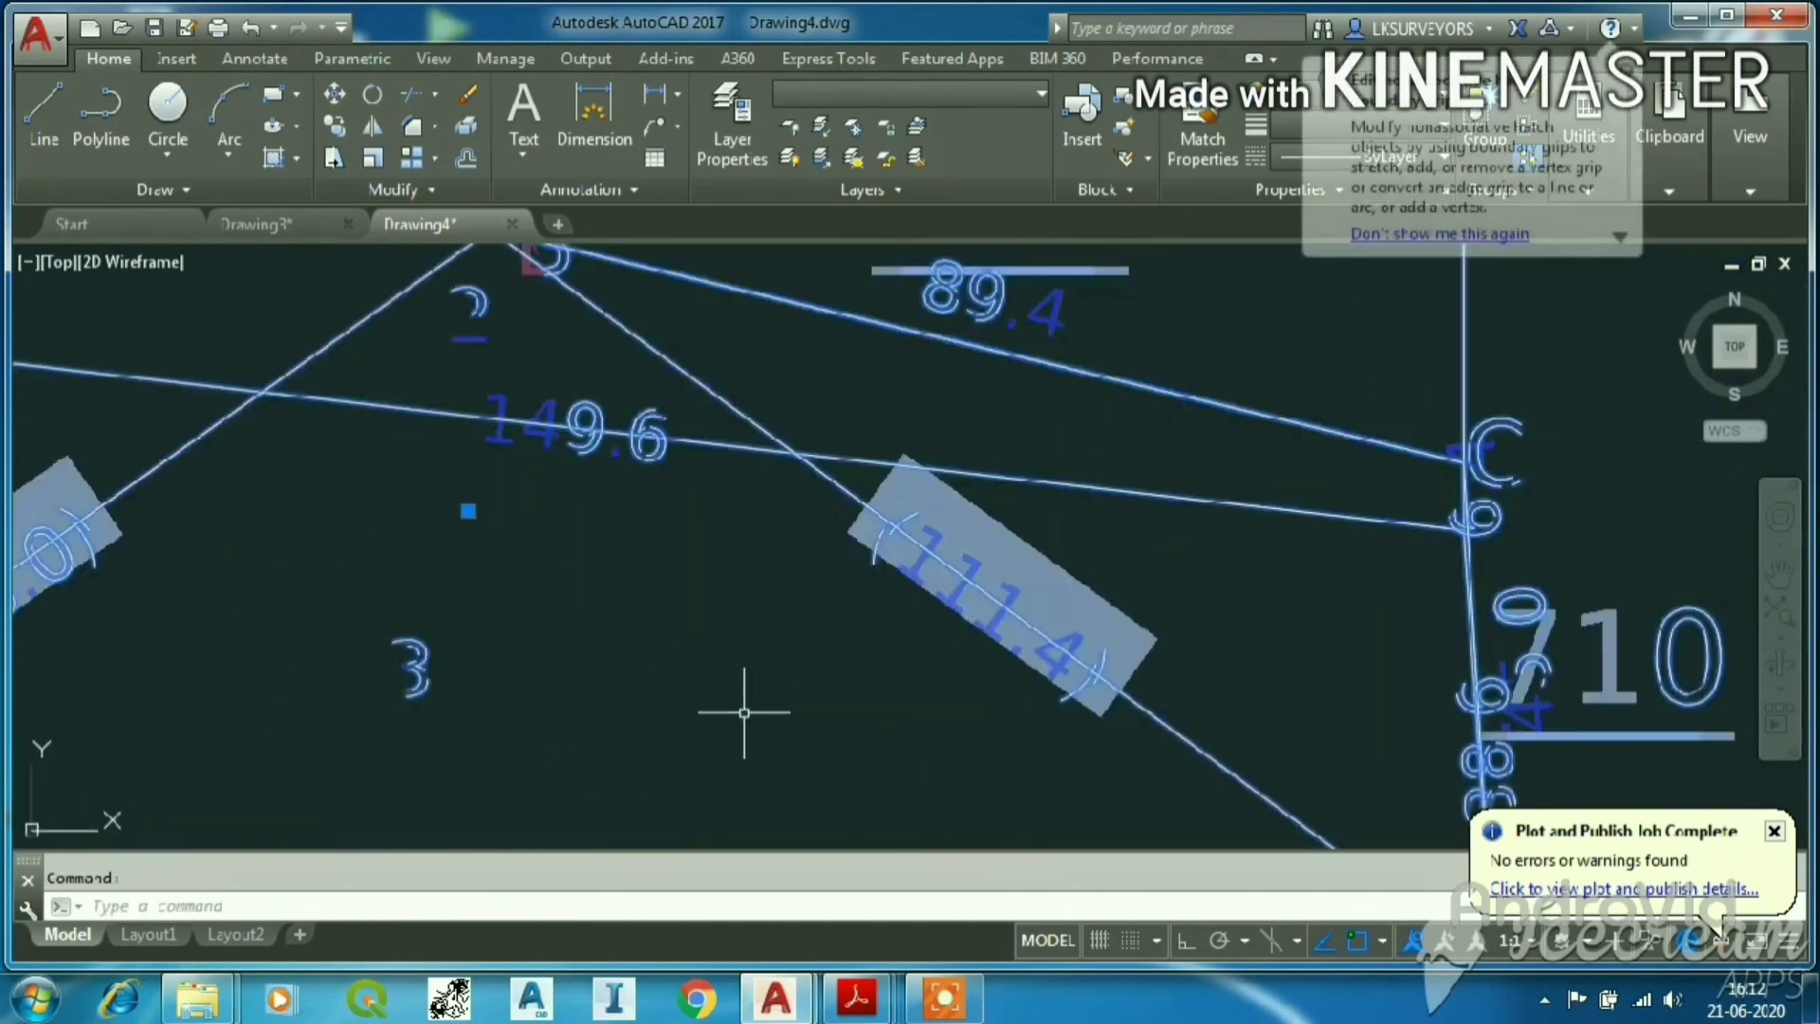
pyautogui.scroll(-7, 744, 711)
pyautogui.scroll(5, 924, 370)
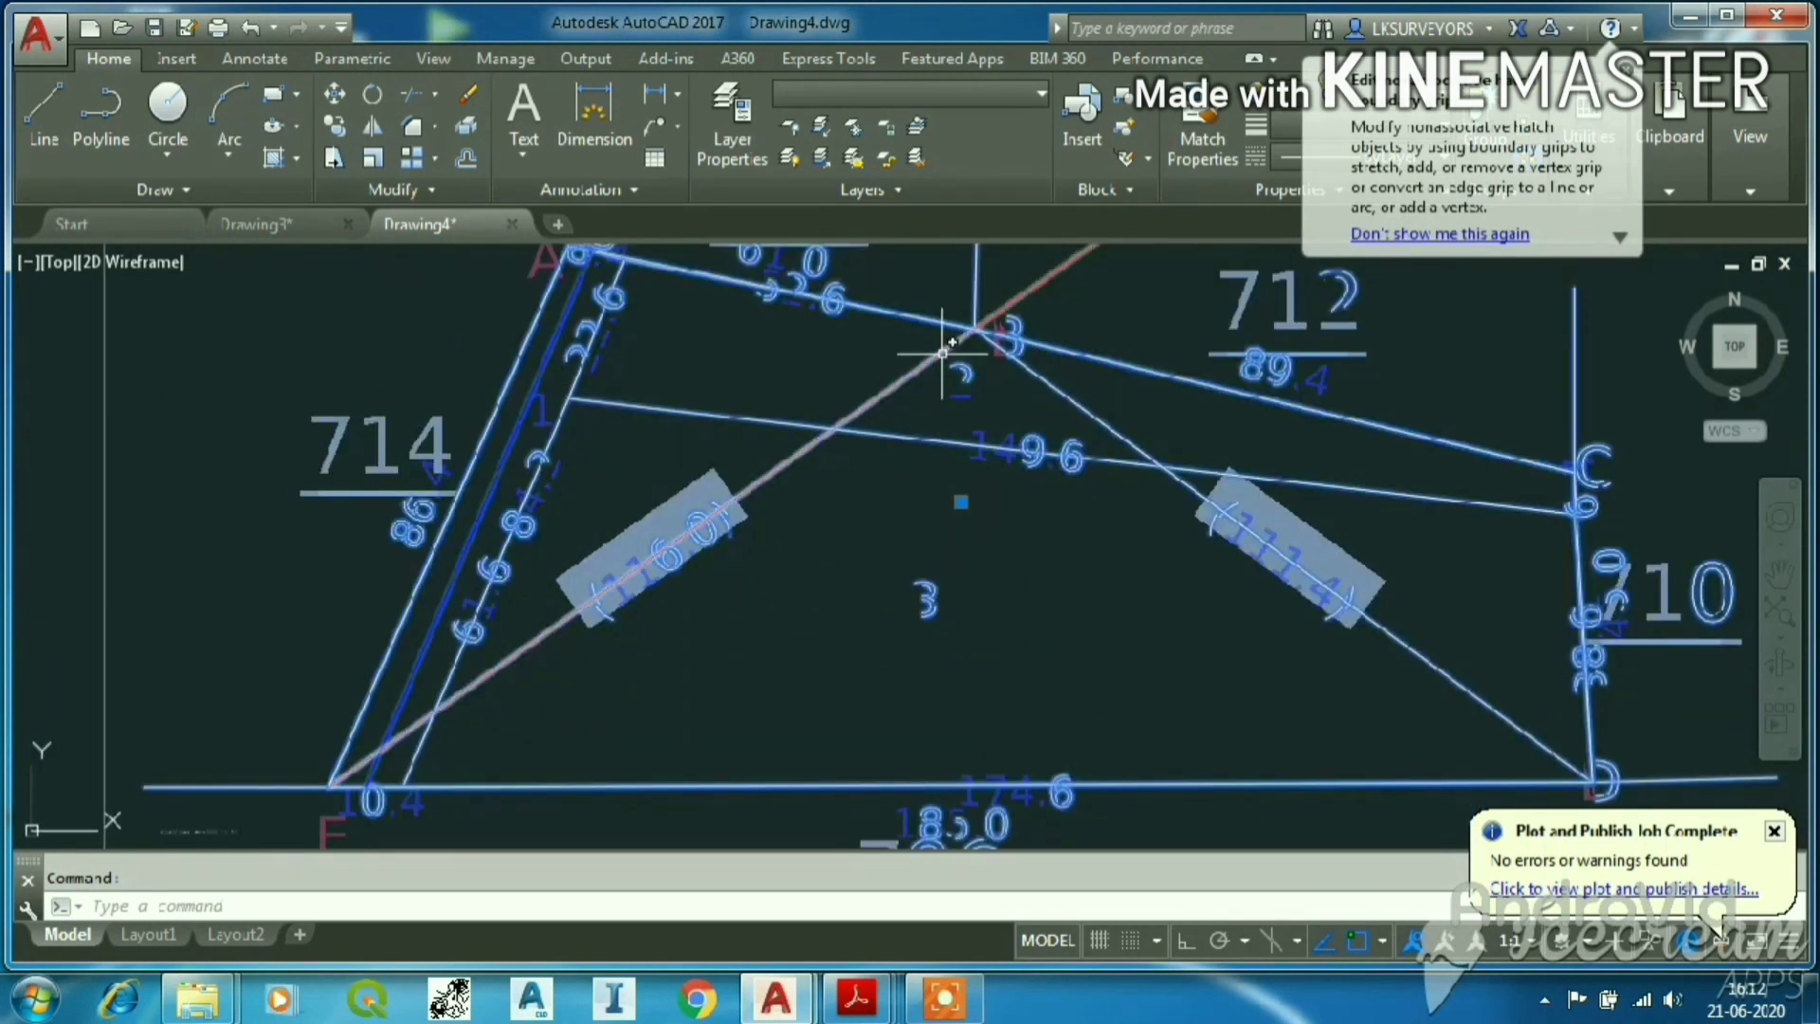
pyautogui.scroll(-4, 801, 522)
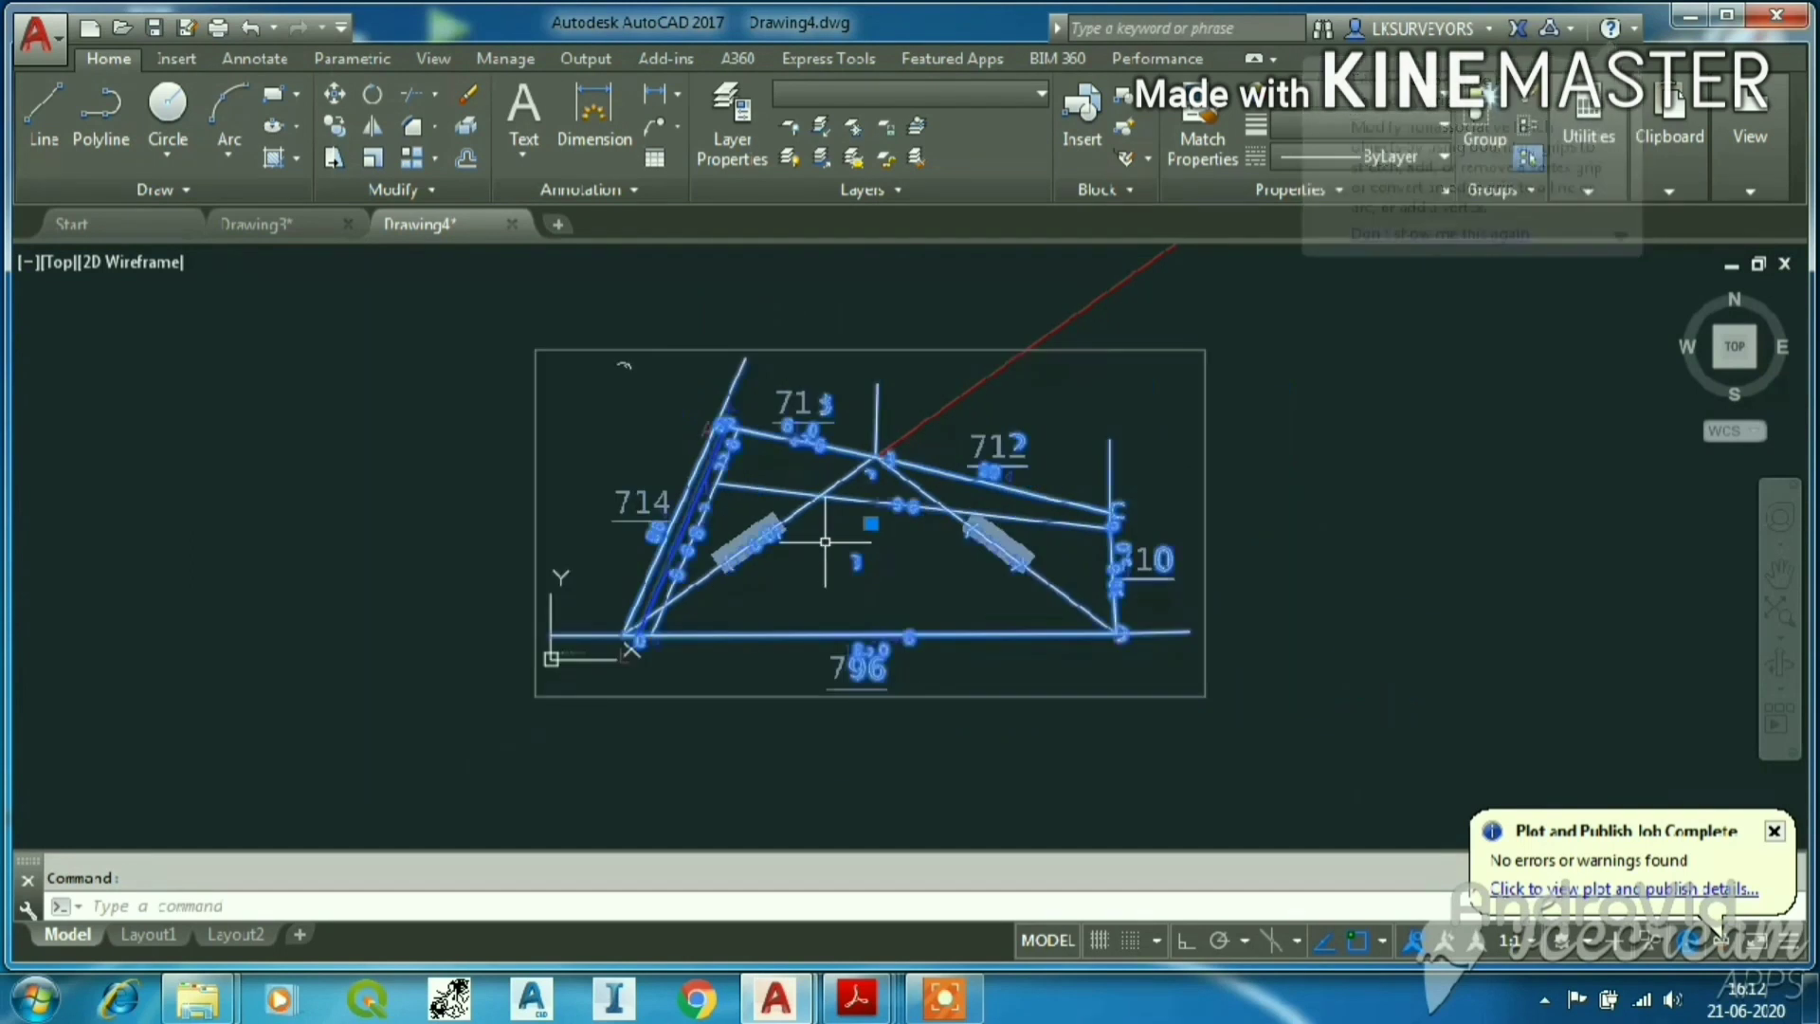
pyautogui.scroll(5, 825, 520)
pyautogui.write('sc')
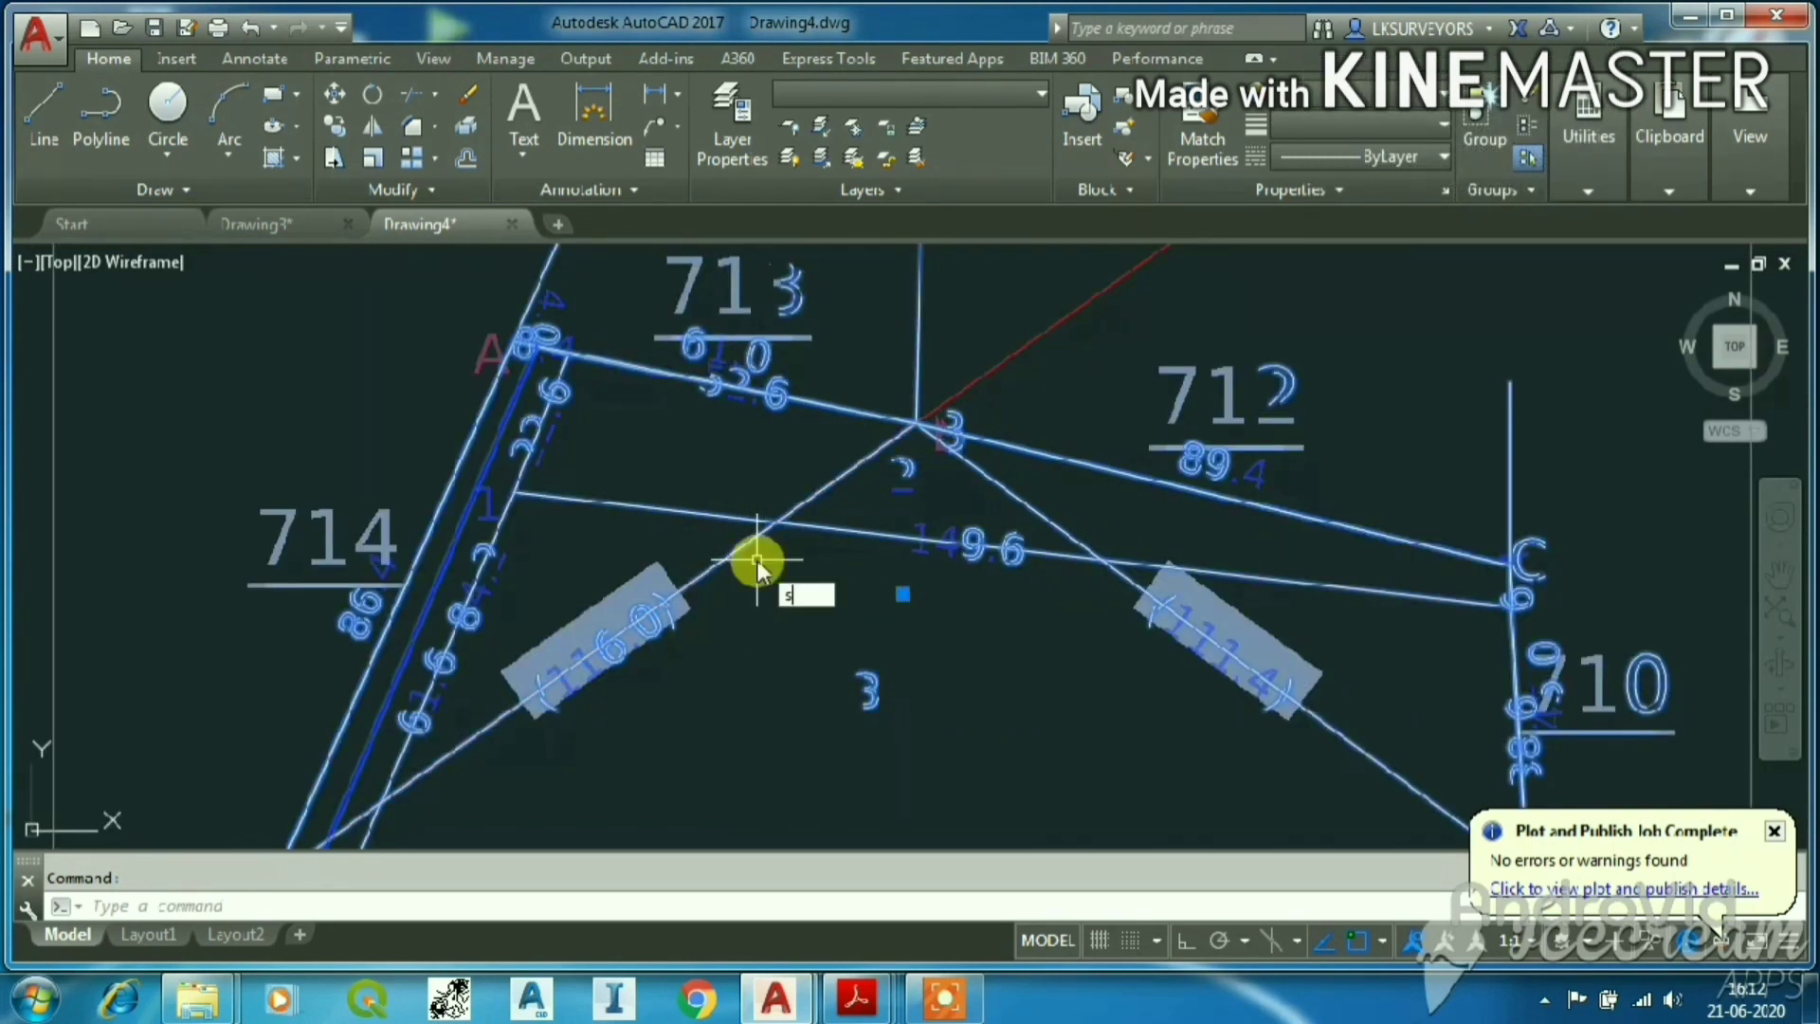
pyautogui.press('Return')
pyautogui.scroll(-3, 752, 588)
pyautogui.scroll(6, 599, 679)
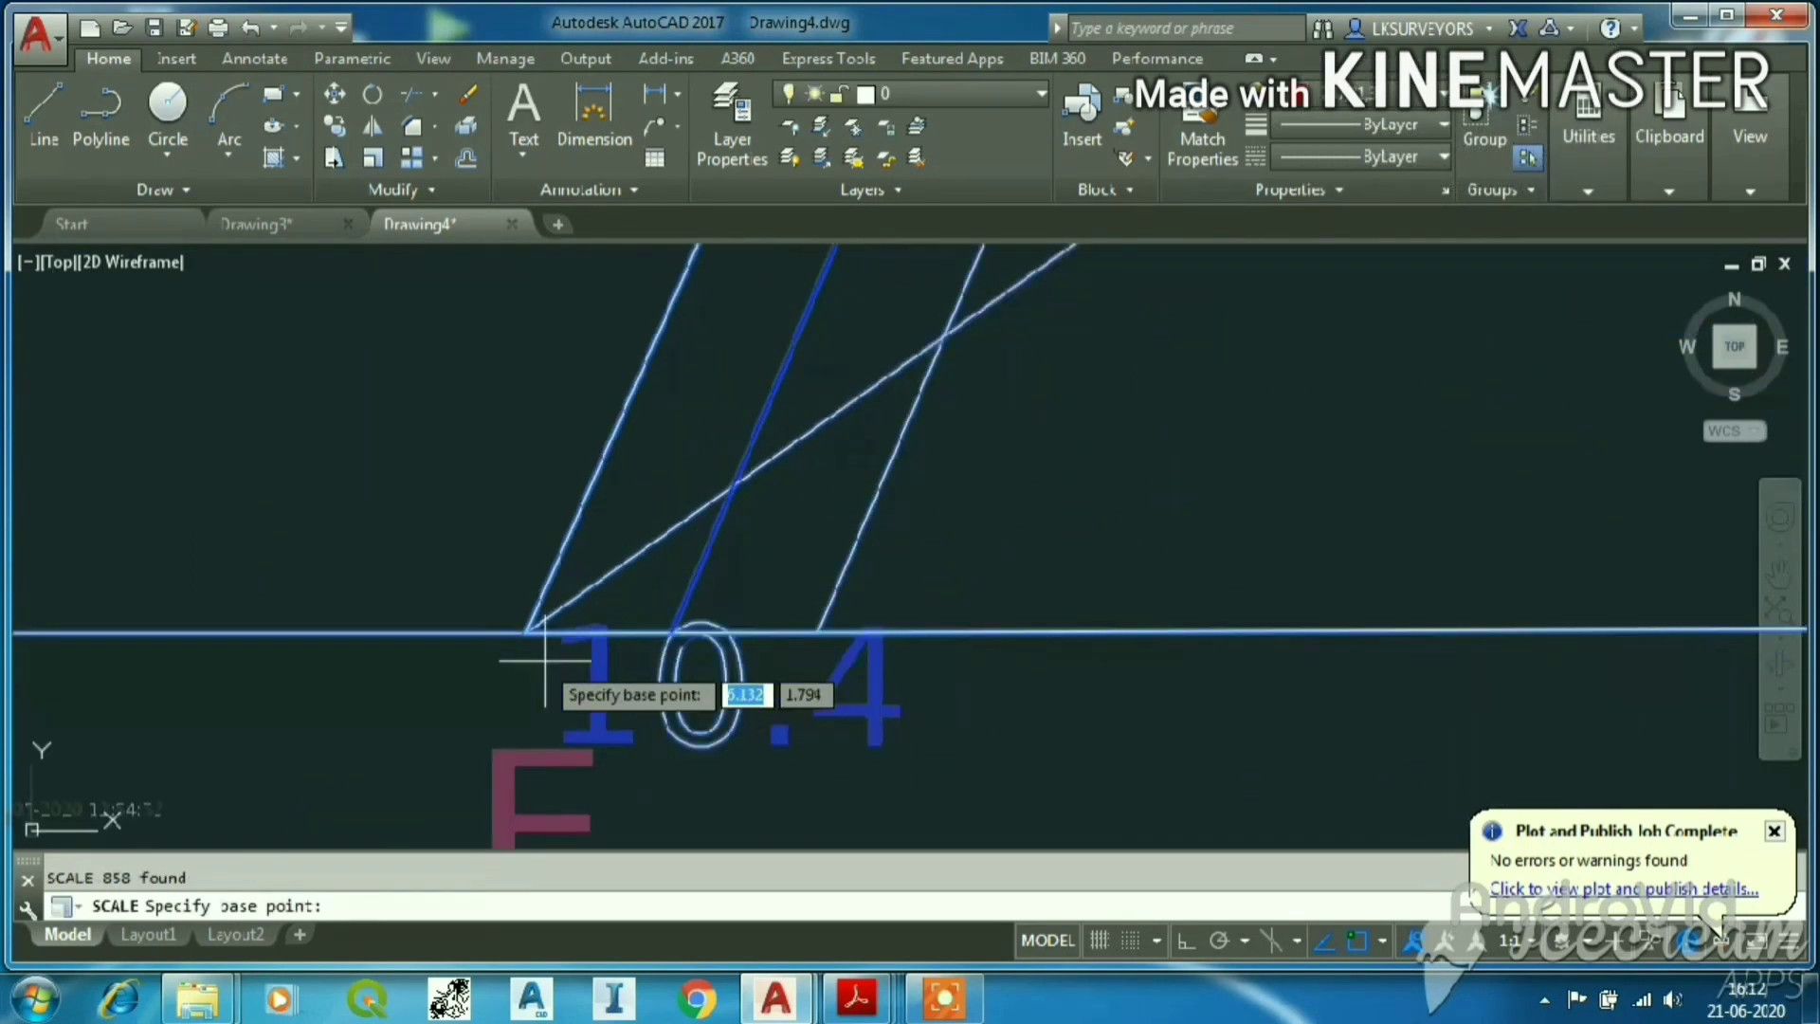
pyautogui.click(529, 630)
pyautogui.click(357, 764)
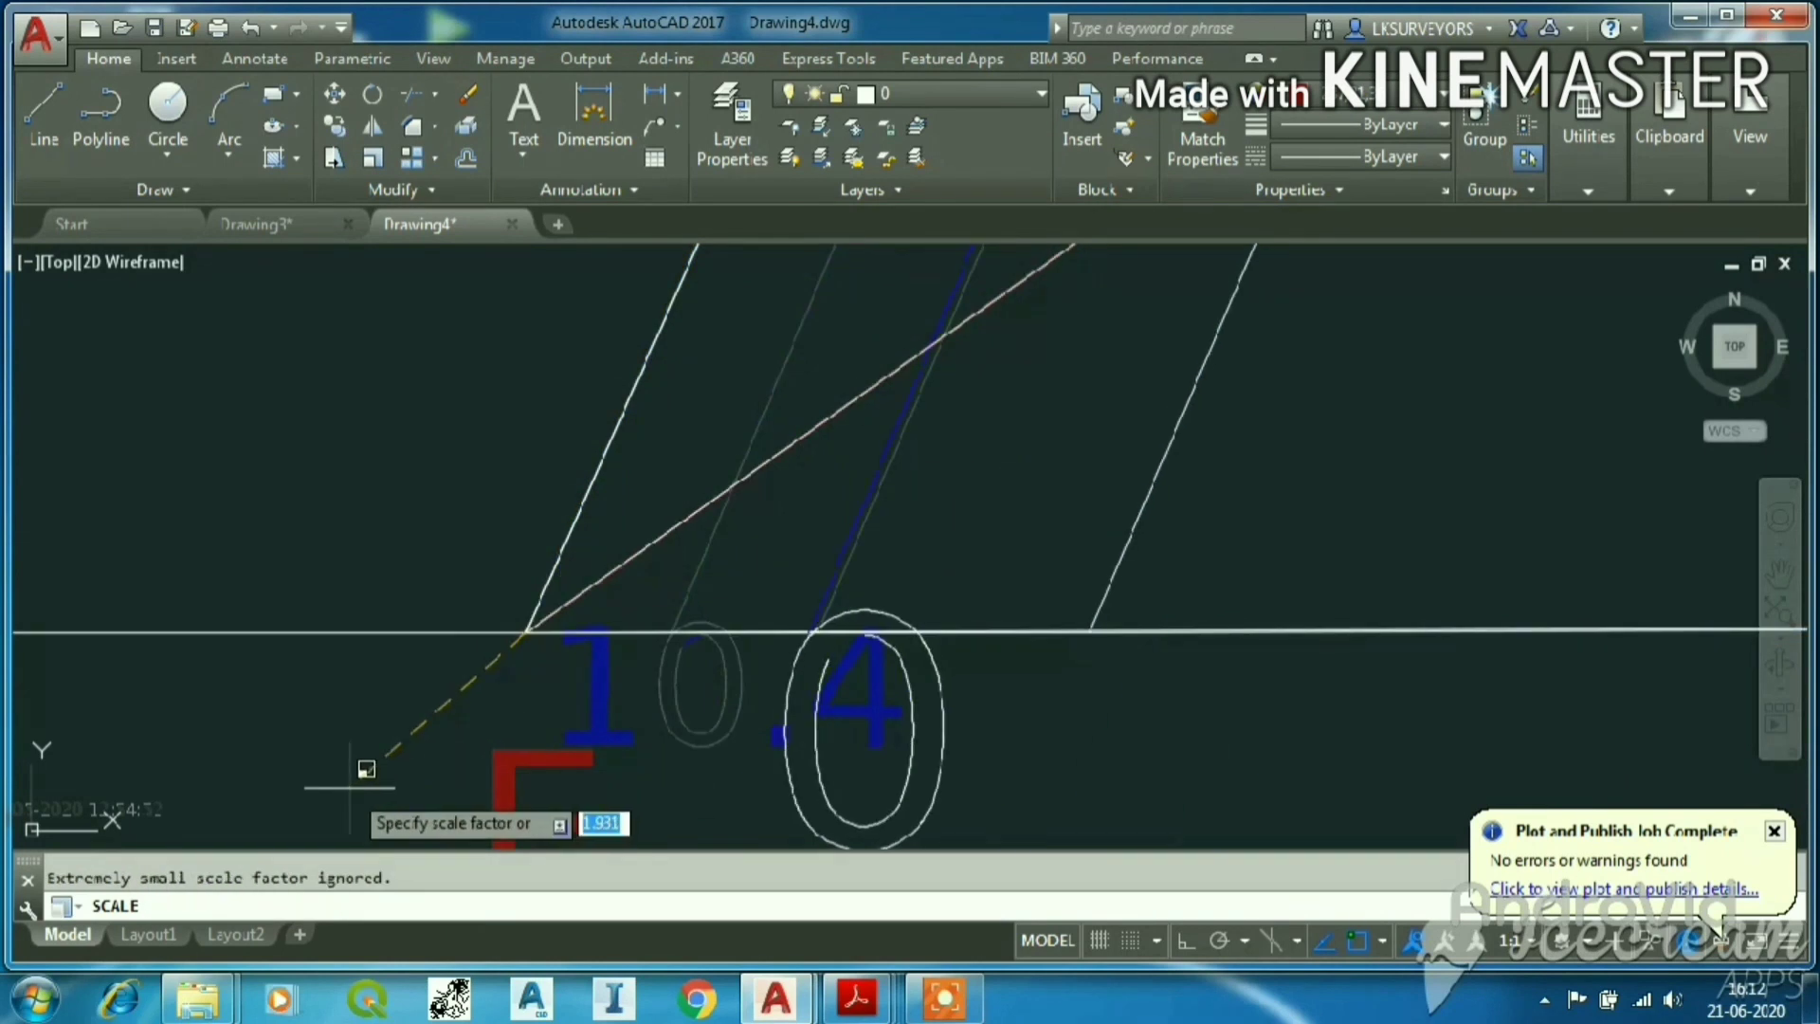
pyautogui.click(352, 788)
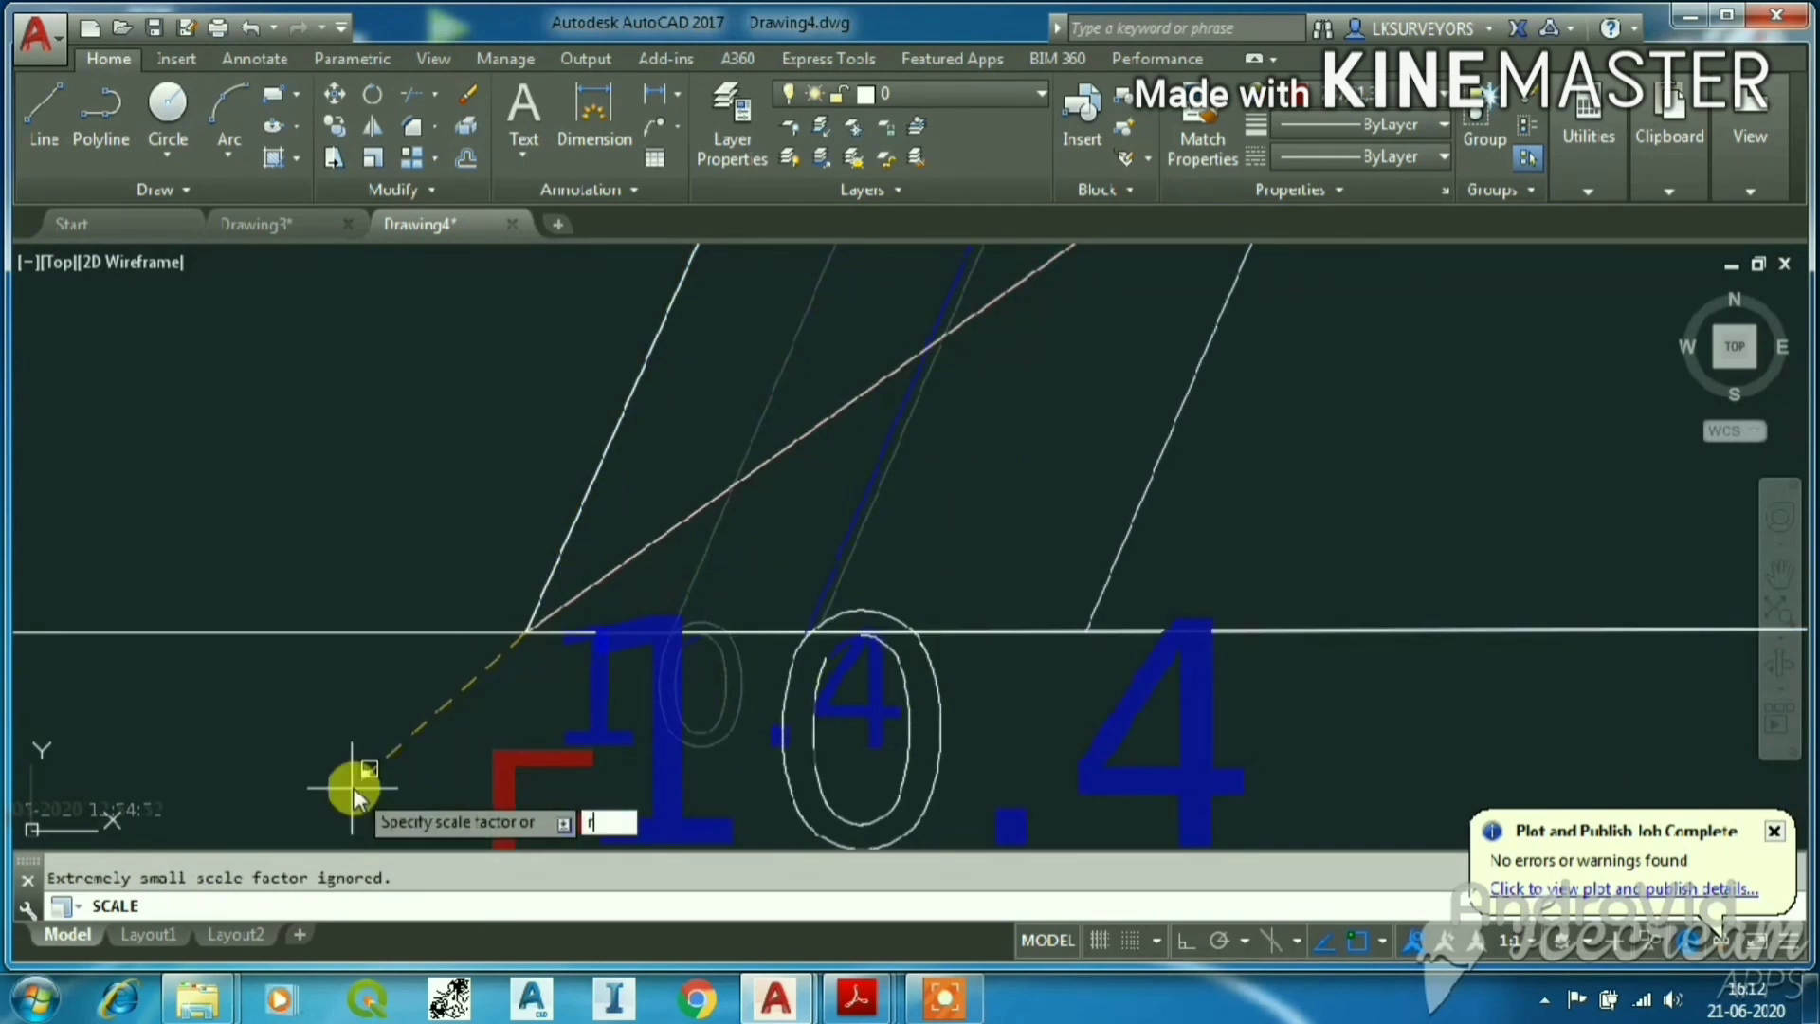
pyautogui.press('Return')
# Pick the two reference points and set the new length at the line intersection.
pyautogui.click(526, 631)
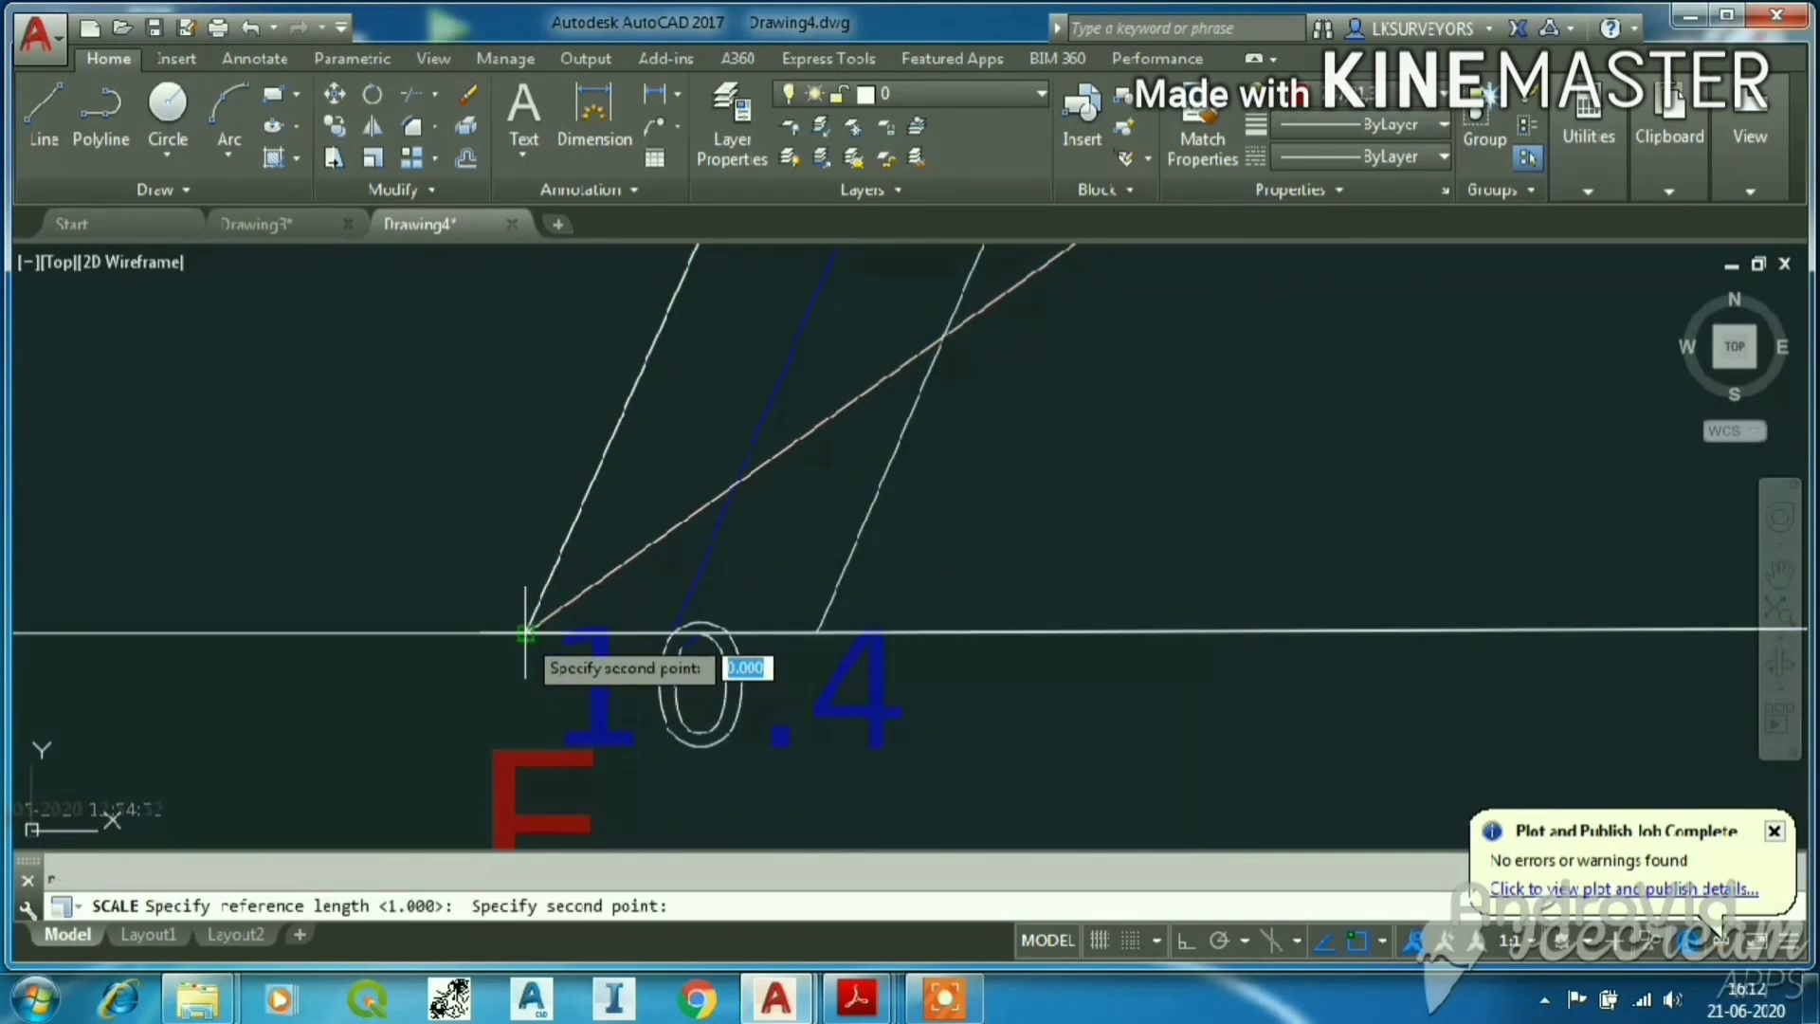
pyautogui.scroll(-4, 526, 630)
pyautogui.scroll(3, 592, 607)
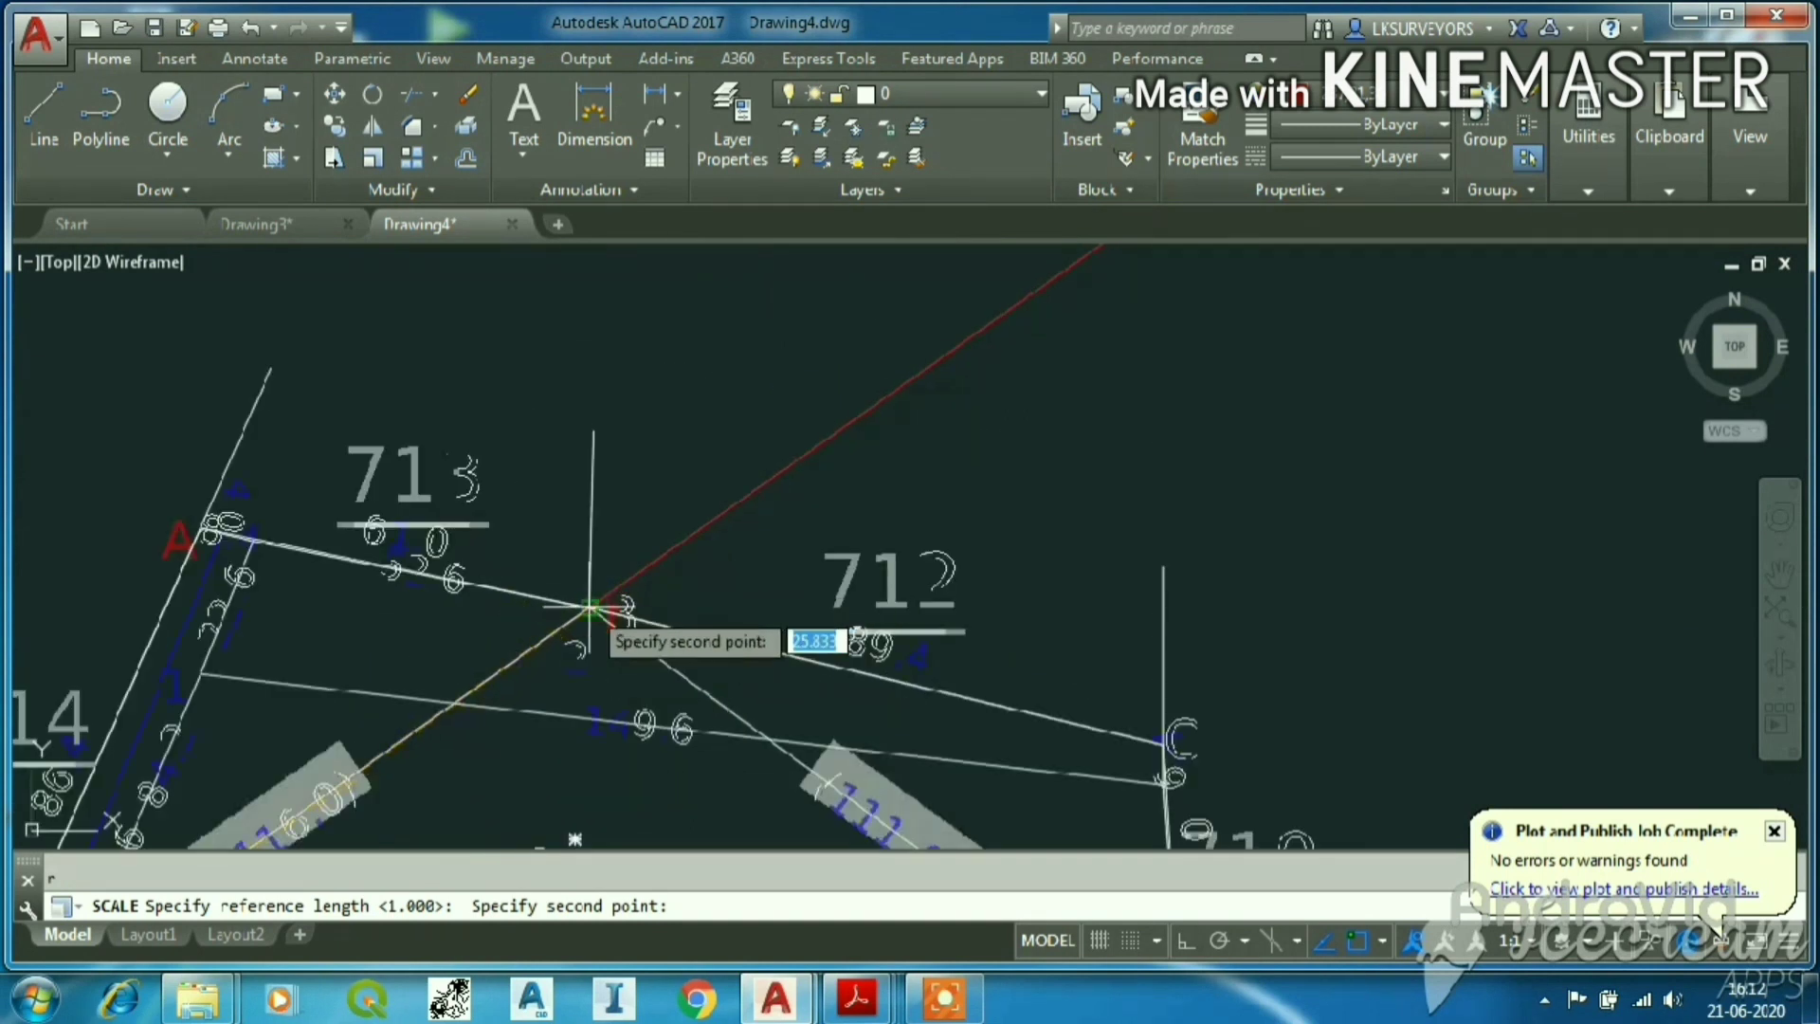
pyautogui.scroll(3, 592, 607)
pyautogui.click(580, 611)
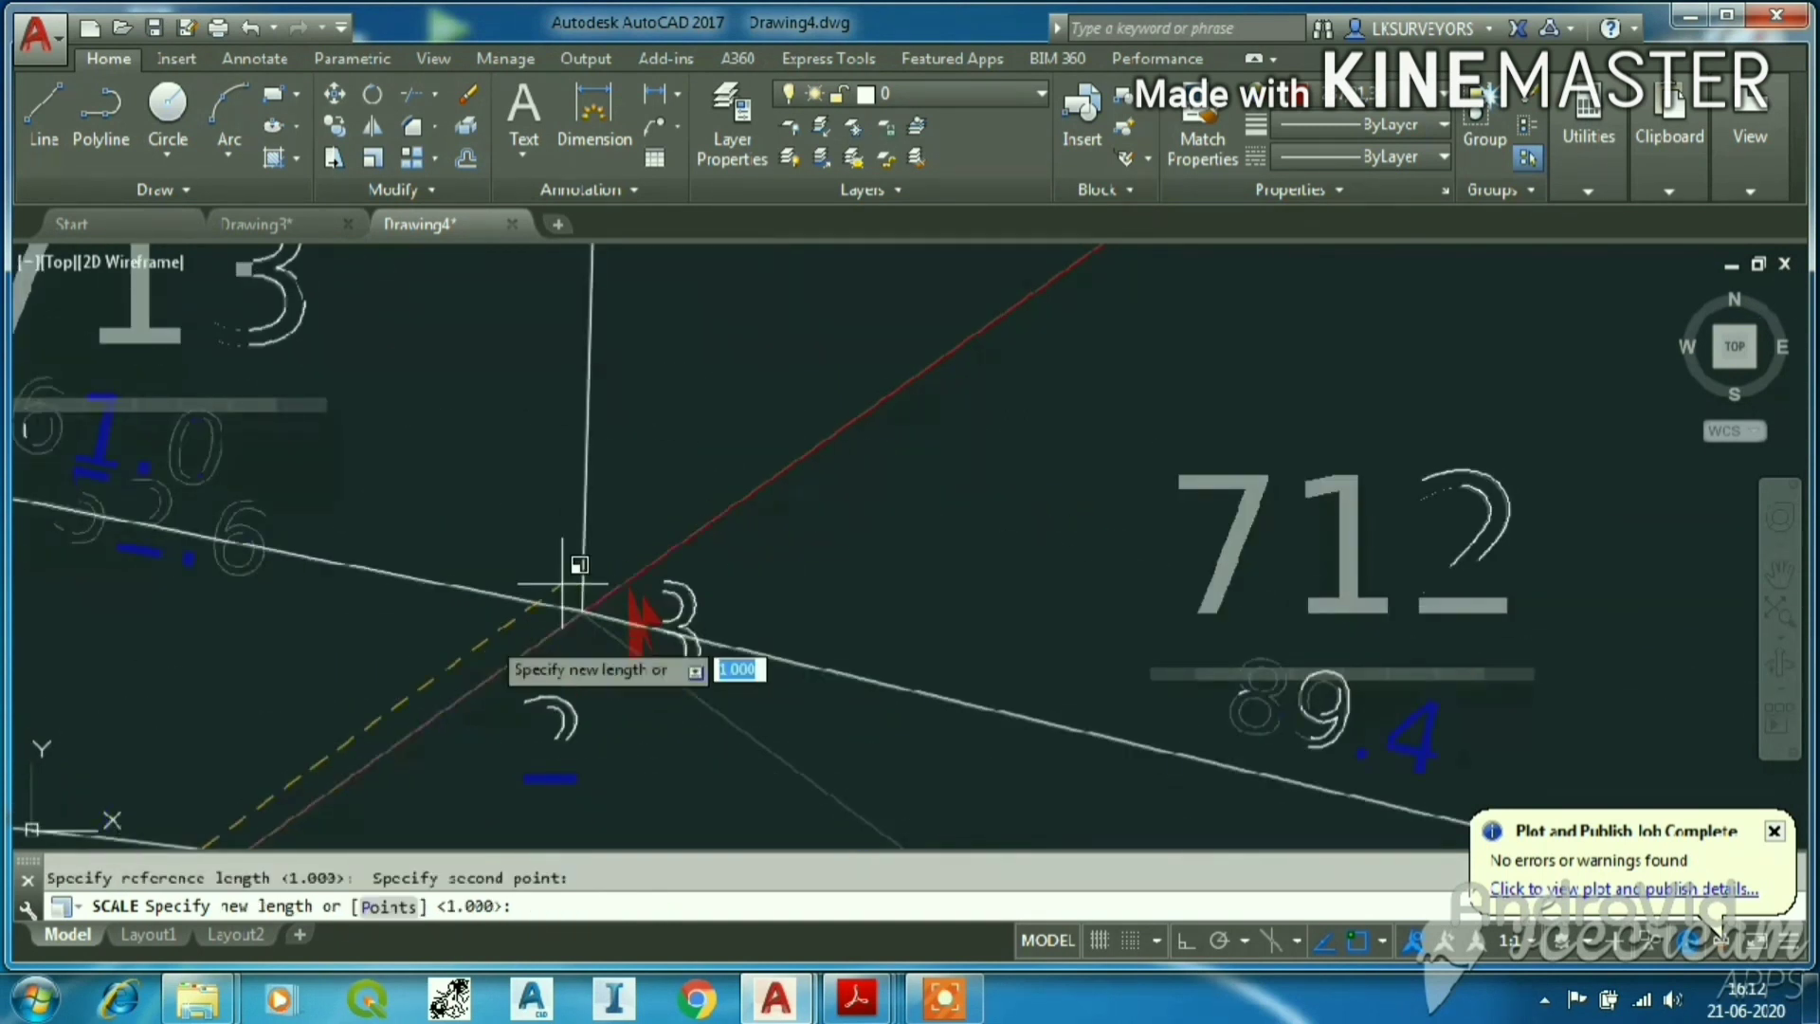
pyautogui.scroll(-5, 565, 588)
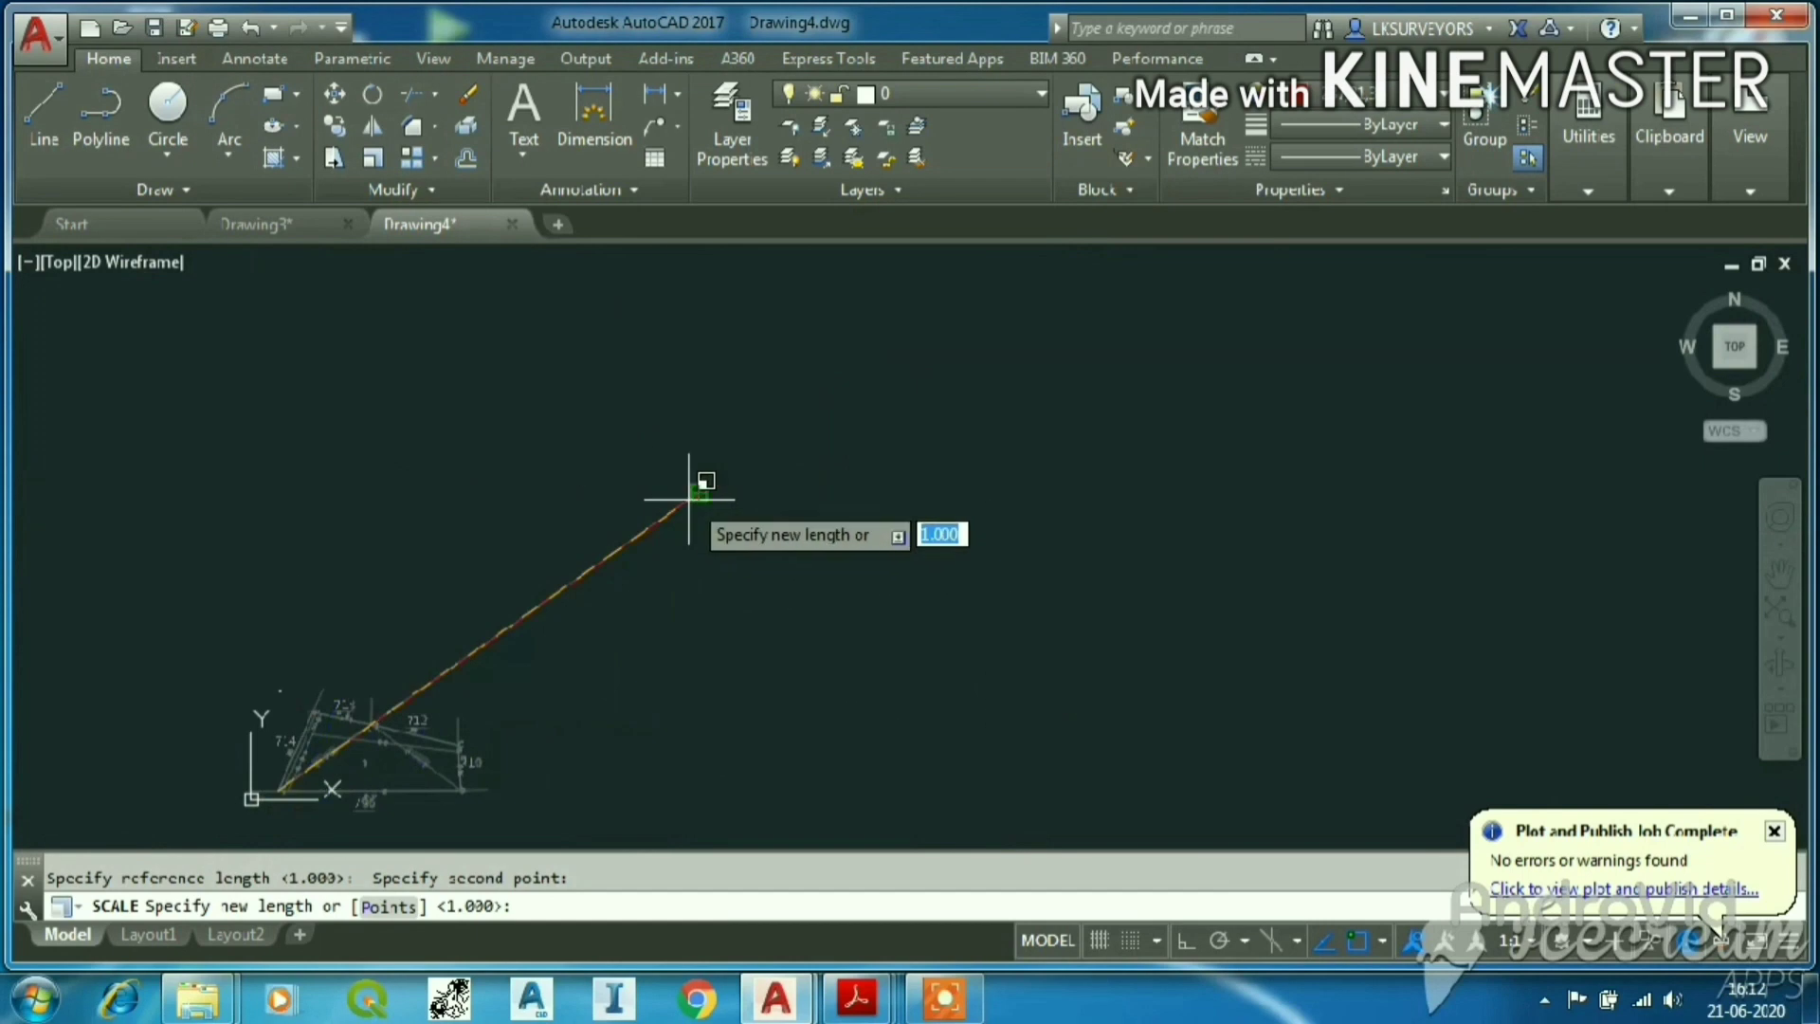
pyautogui.scroll(5, 699, 487)
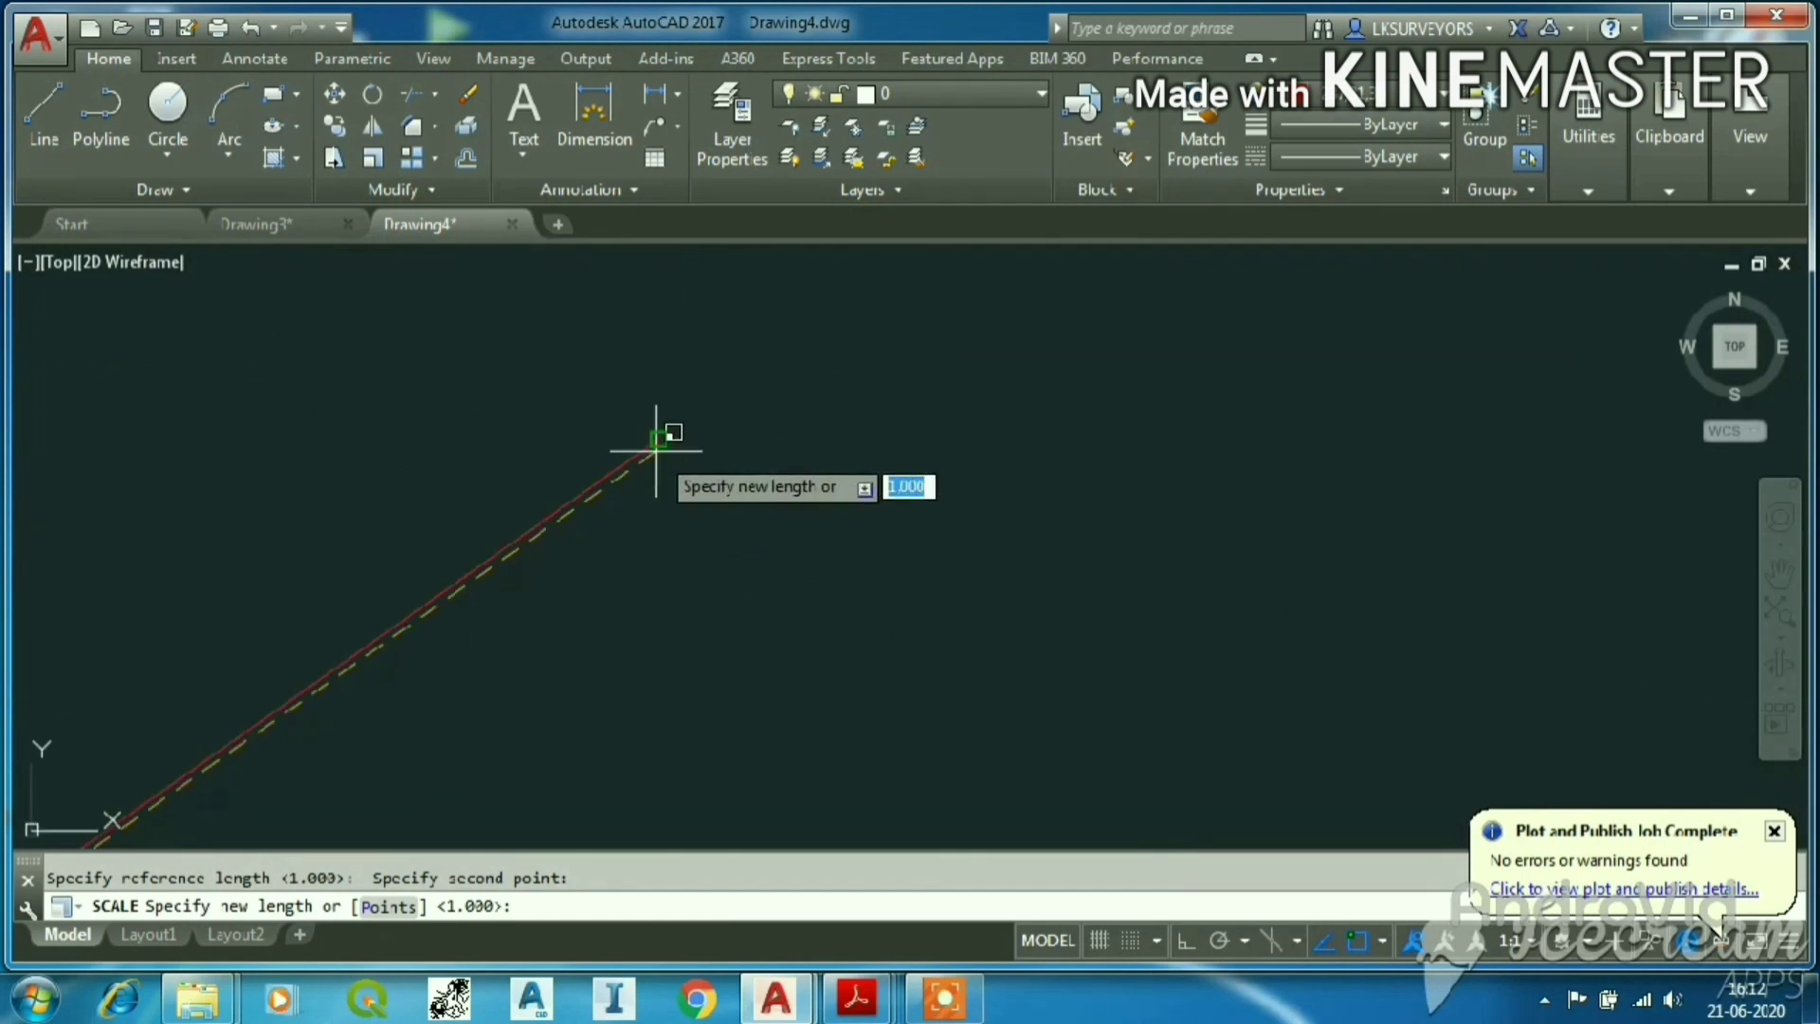
pyautogui.click(657, 443)
pyautogui.scroll(-5, 657, 443)
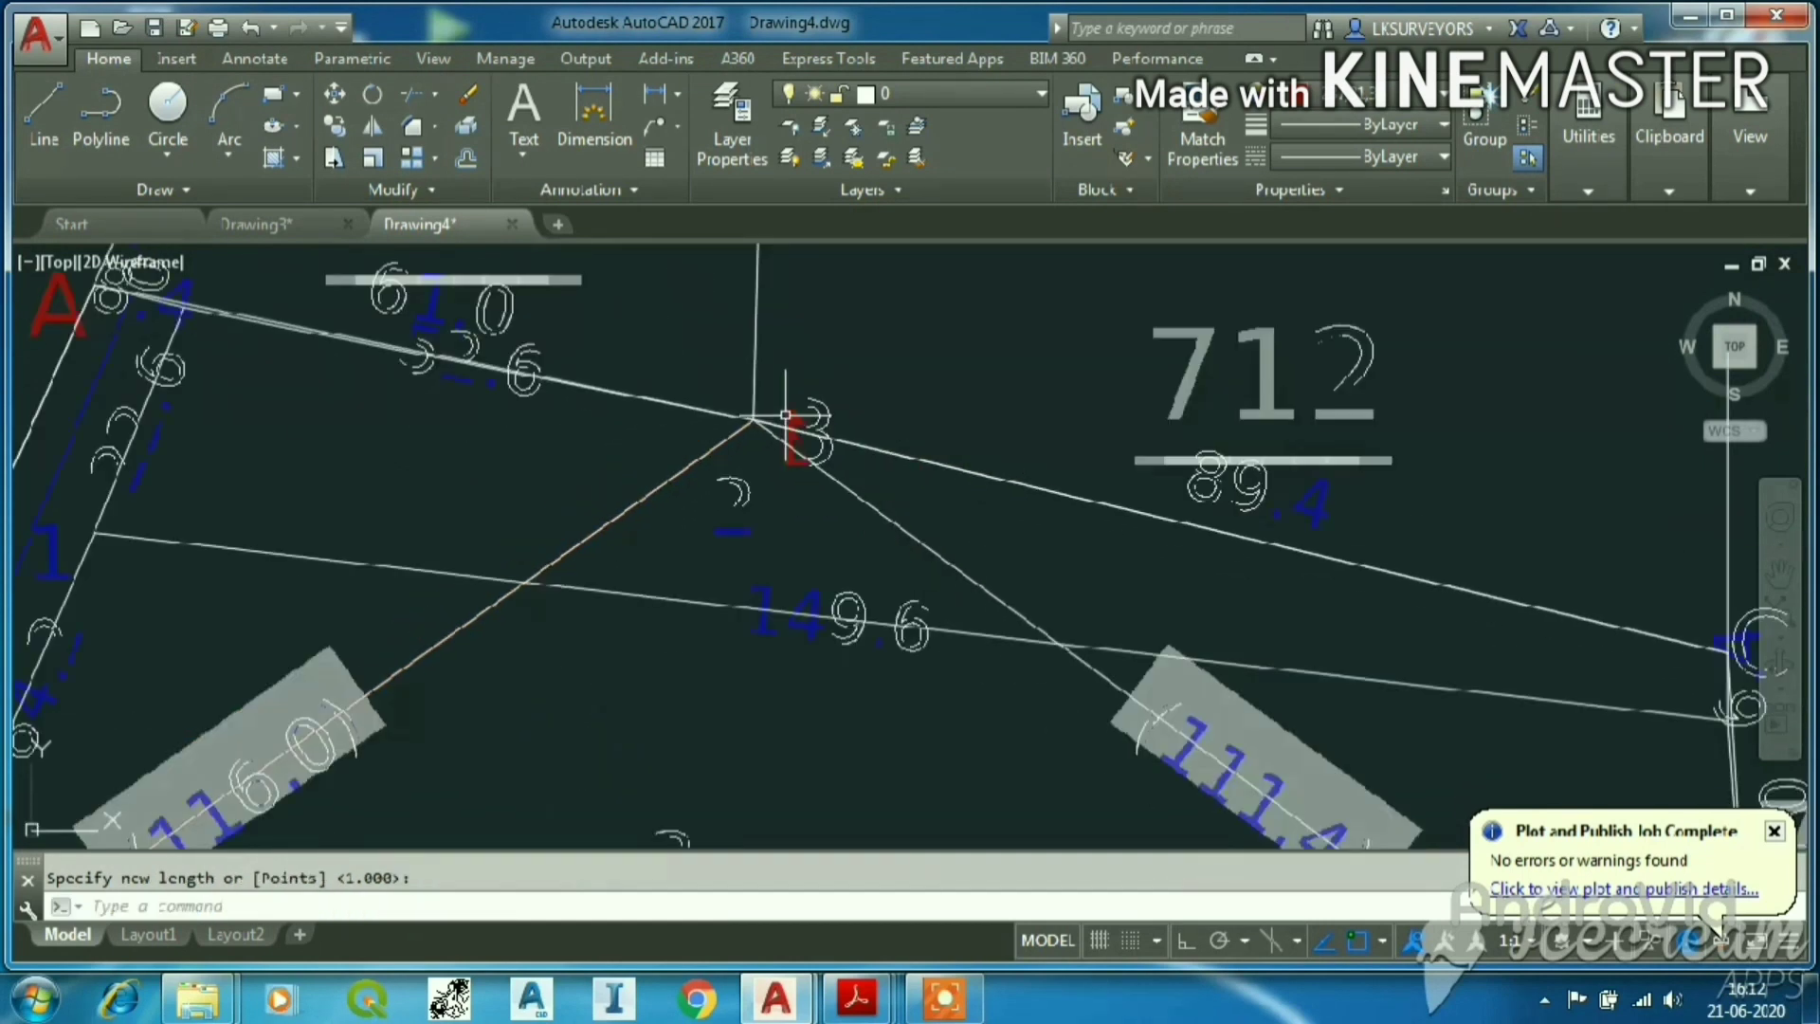
pyautogui.scroll(6, 666, 497)
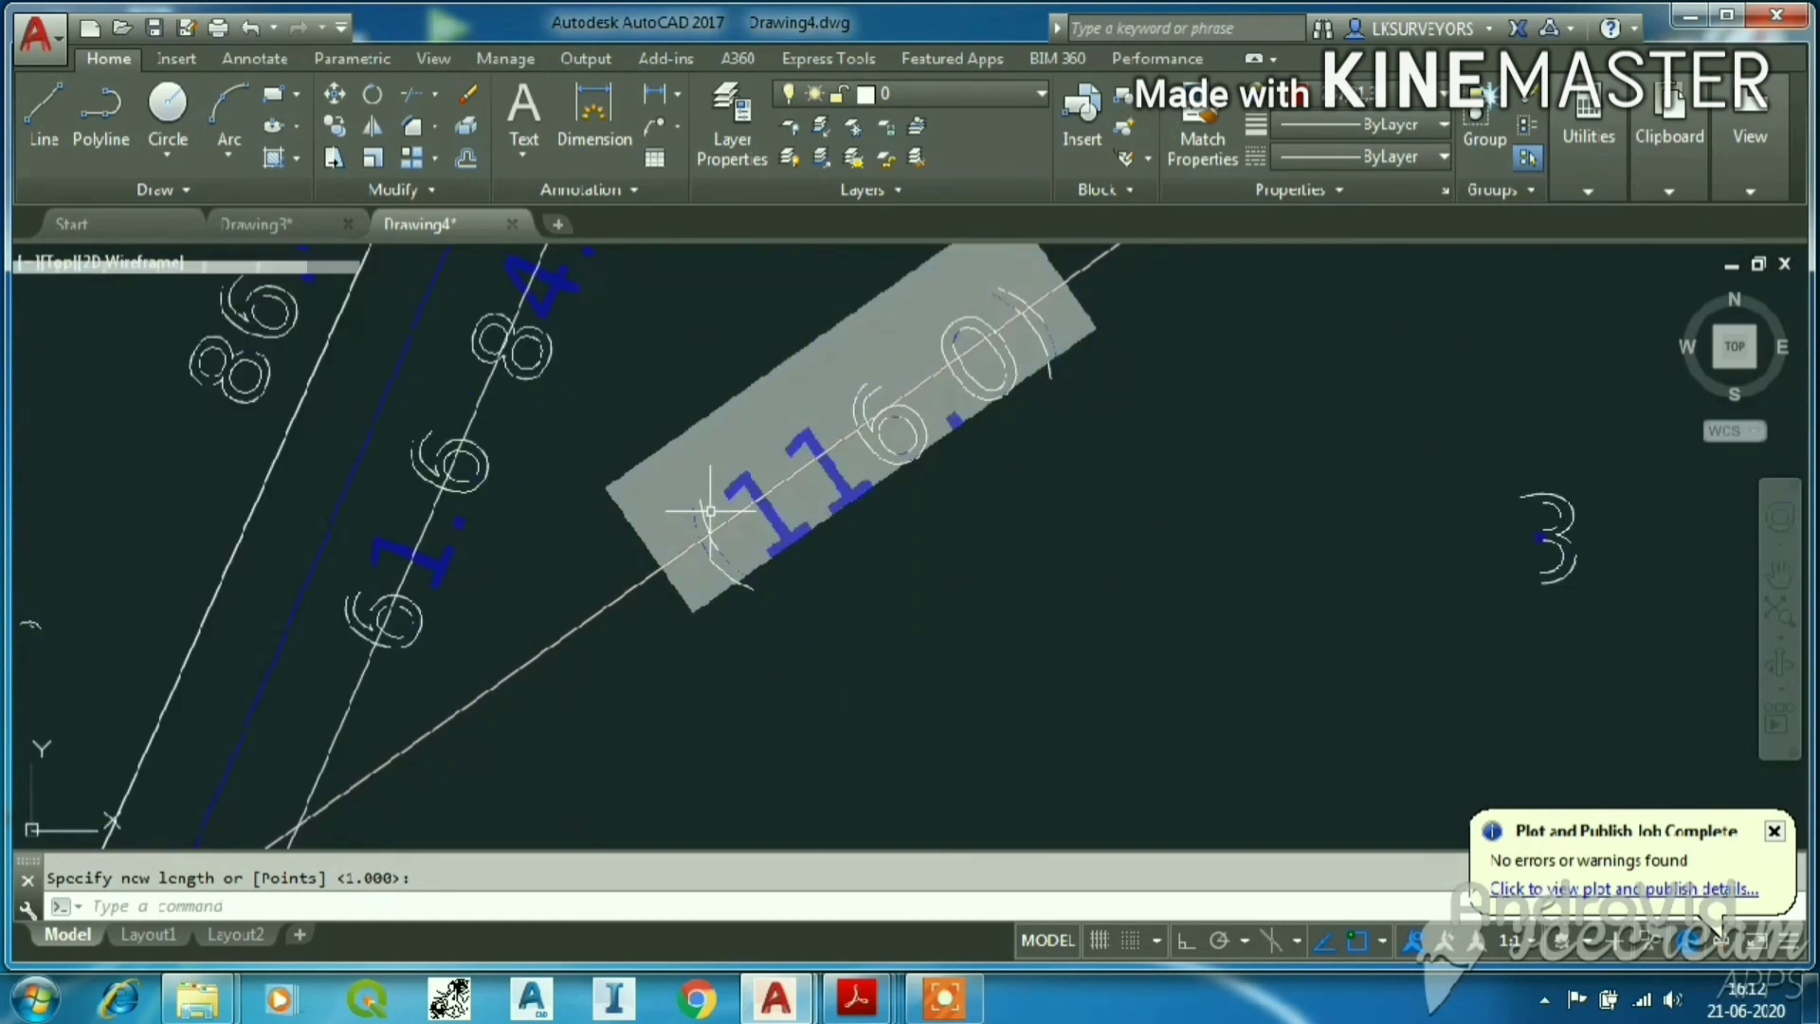
pyautogui.scroll(-5, 710, 511)
pyautogui.scroll(1, 649, 511)
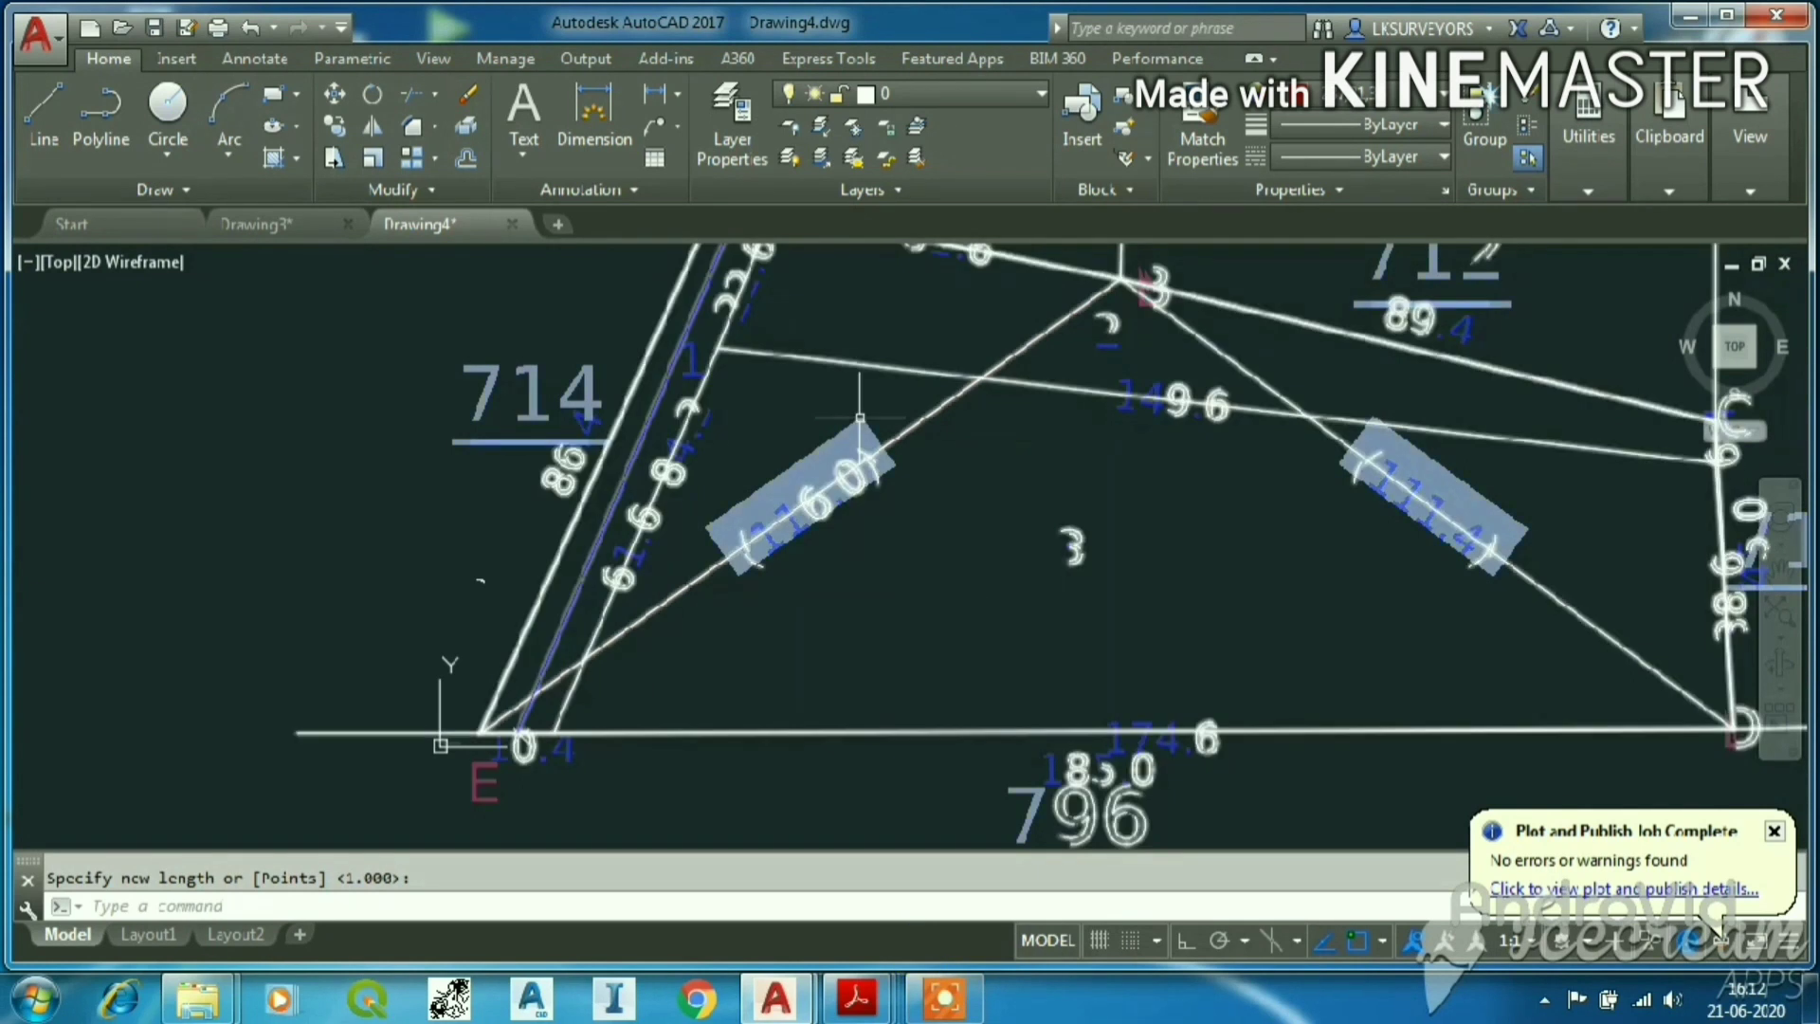
# Add a 112.31 dimension along the diagonal from the top vertex down to corner D.
pyautogui.click(594, 115)
pyautogui.scroll(-4, 898, 564)
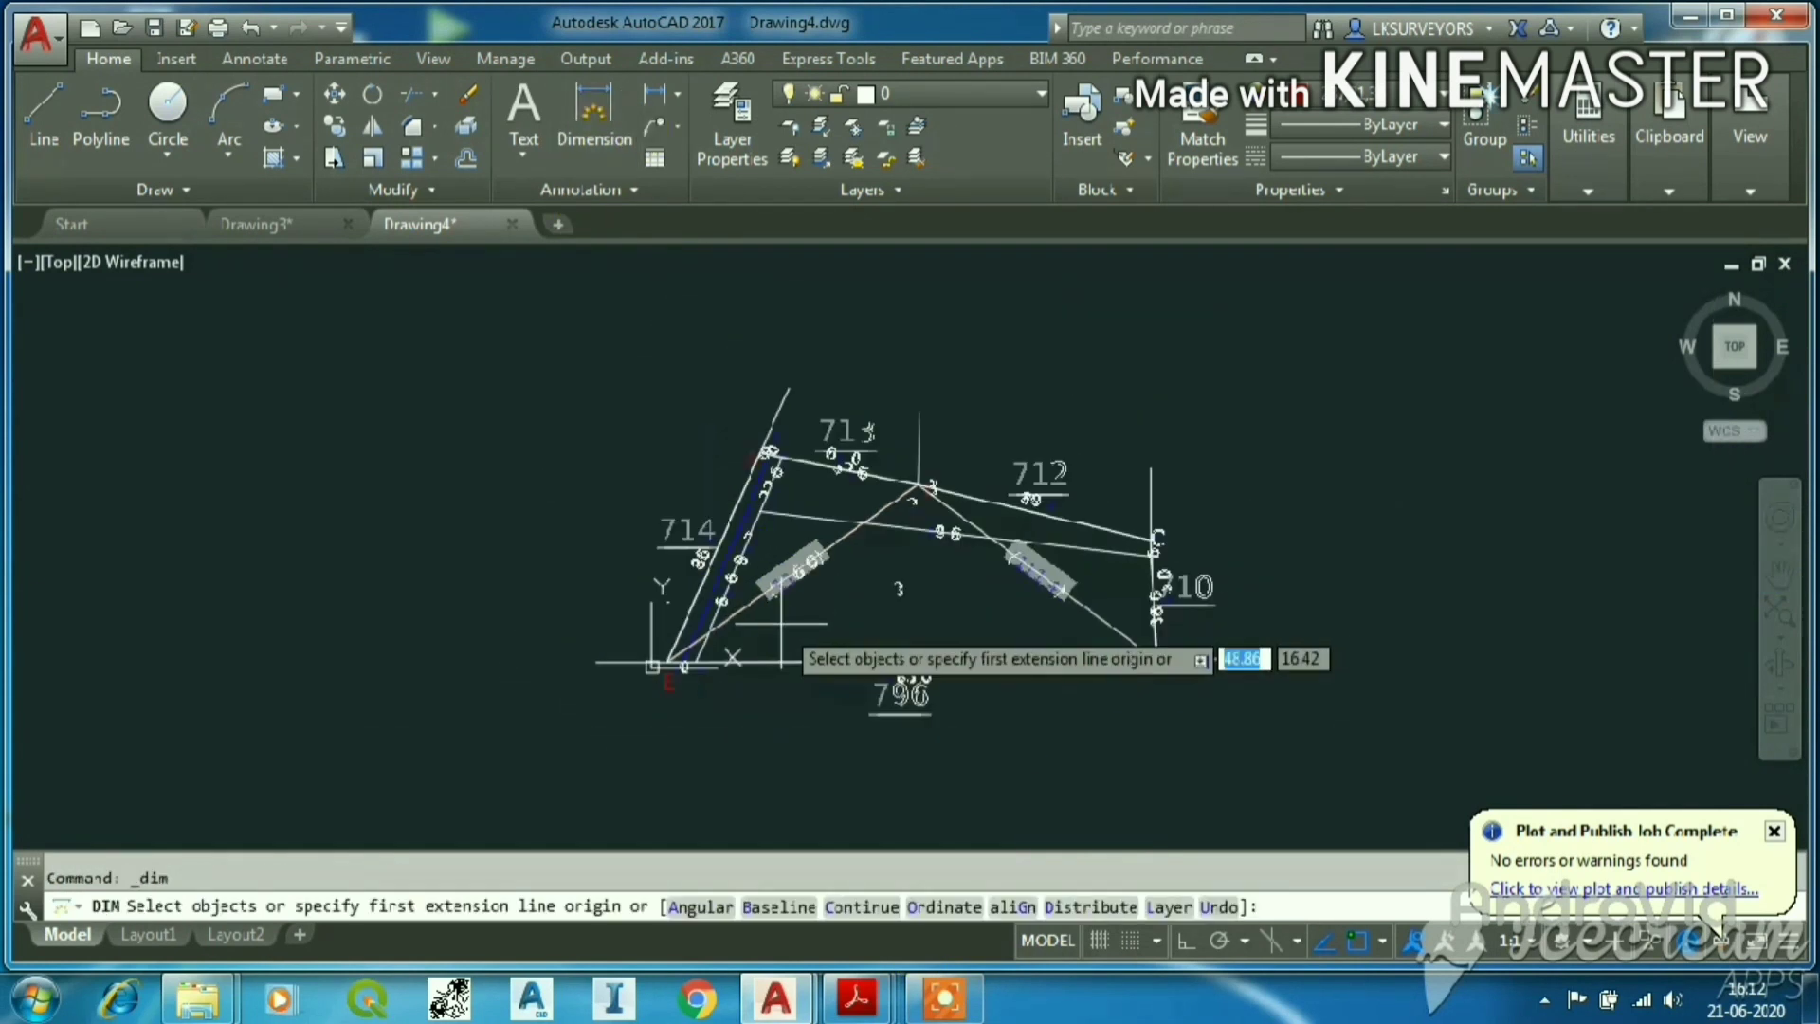
pyautogui.scroll(8, 1042, 588)
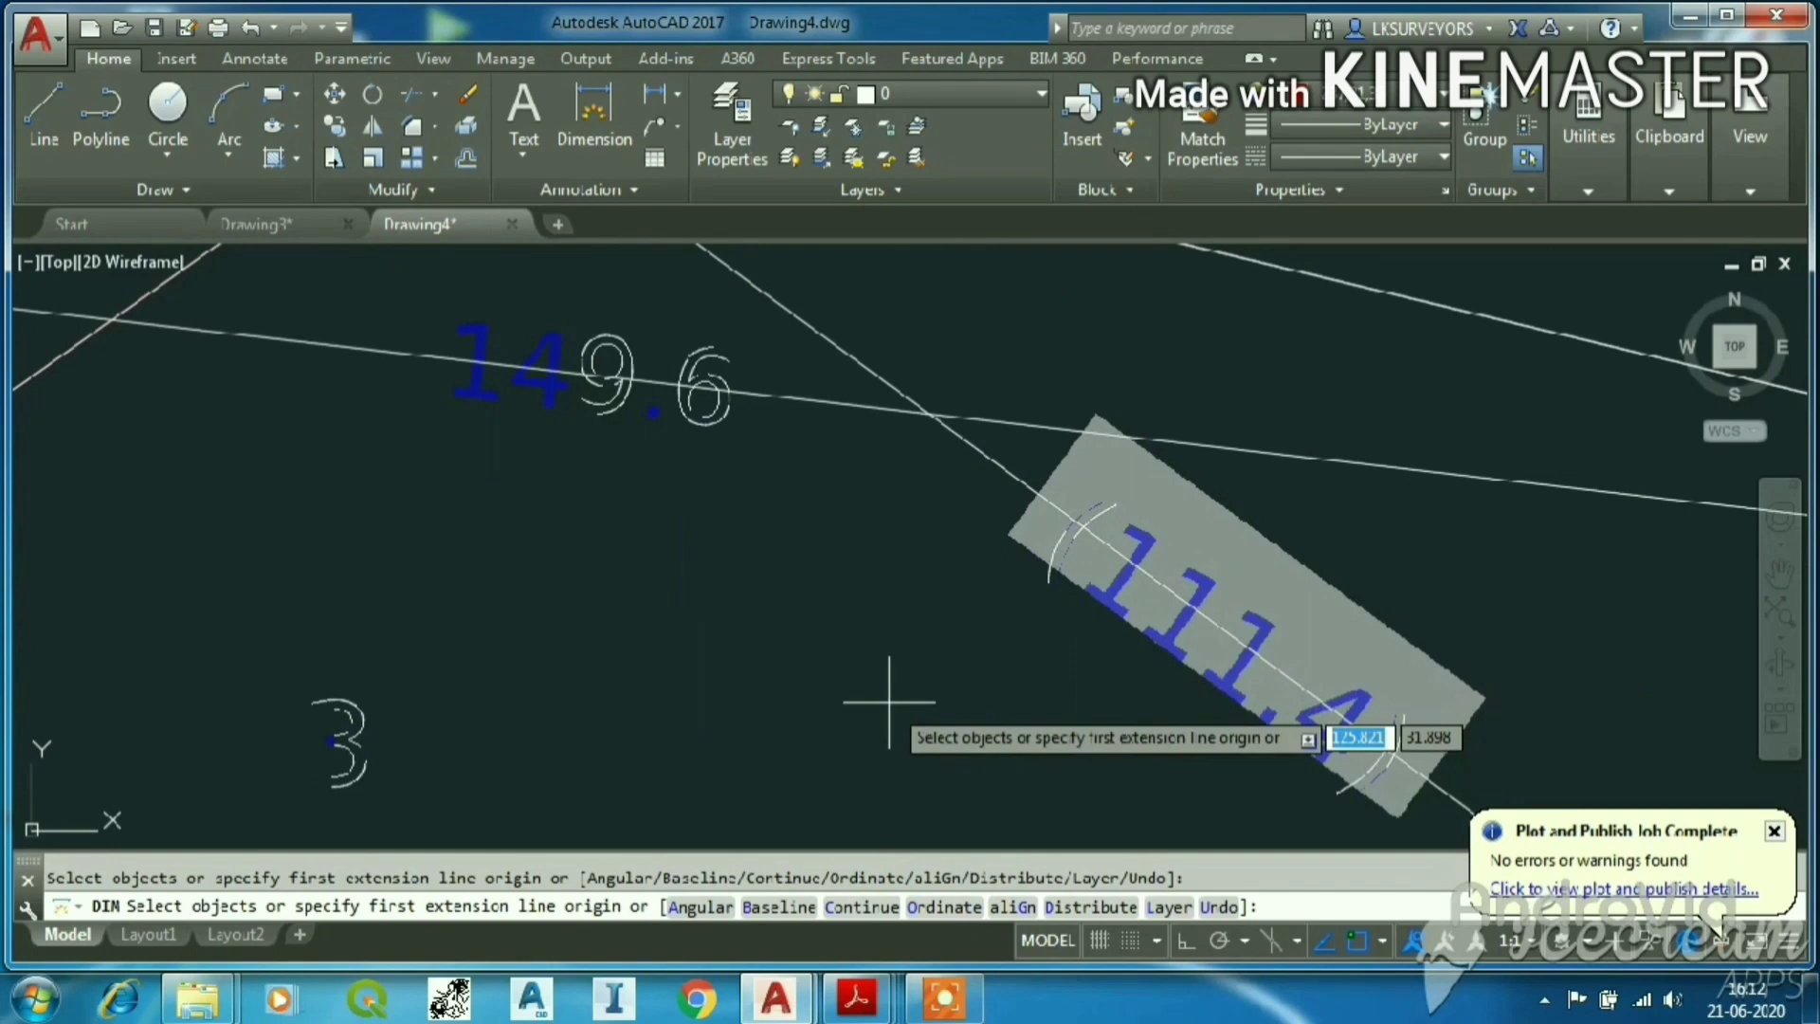
pyautogui.scroll(-4, 889, 702)
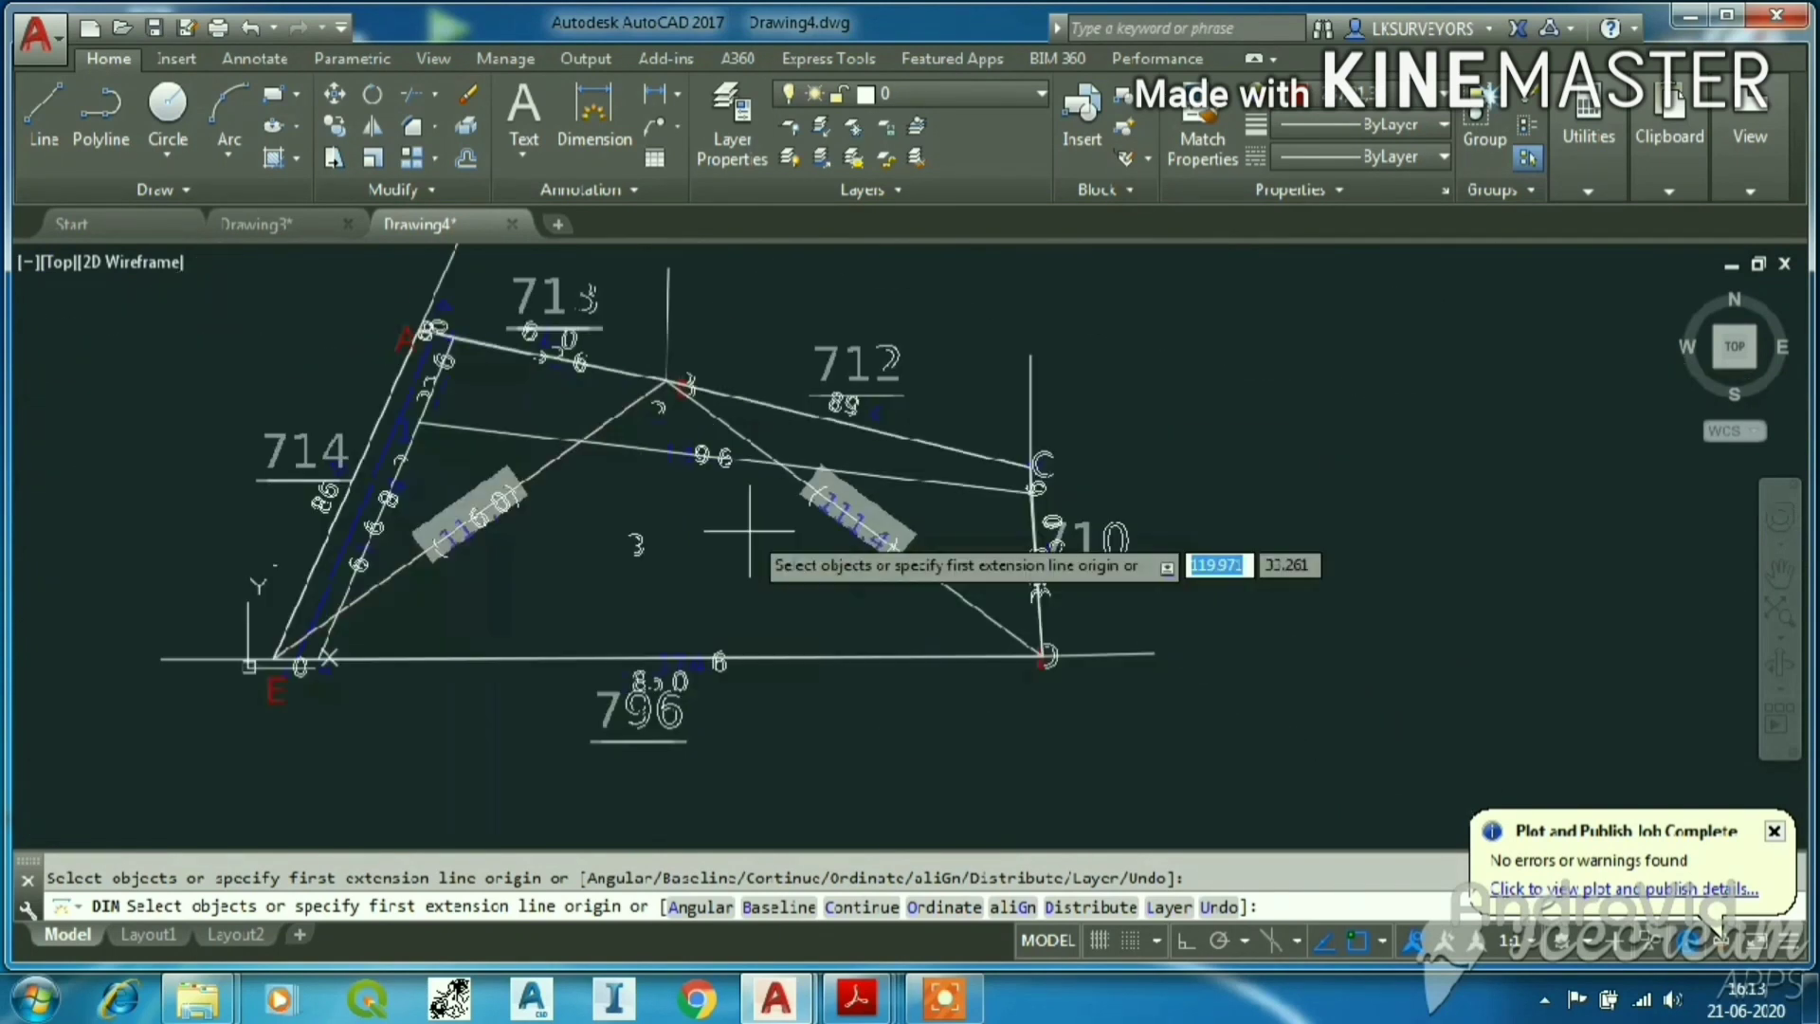
pyautogui.scroll(6, 670, 384)
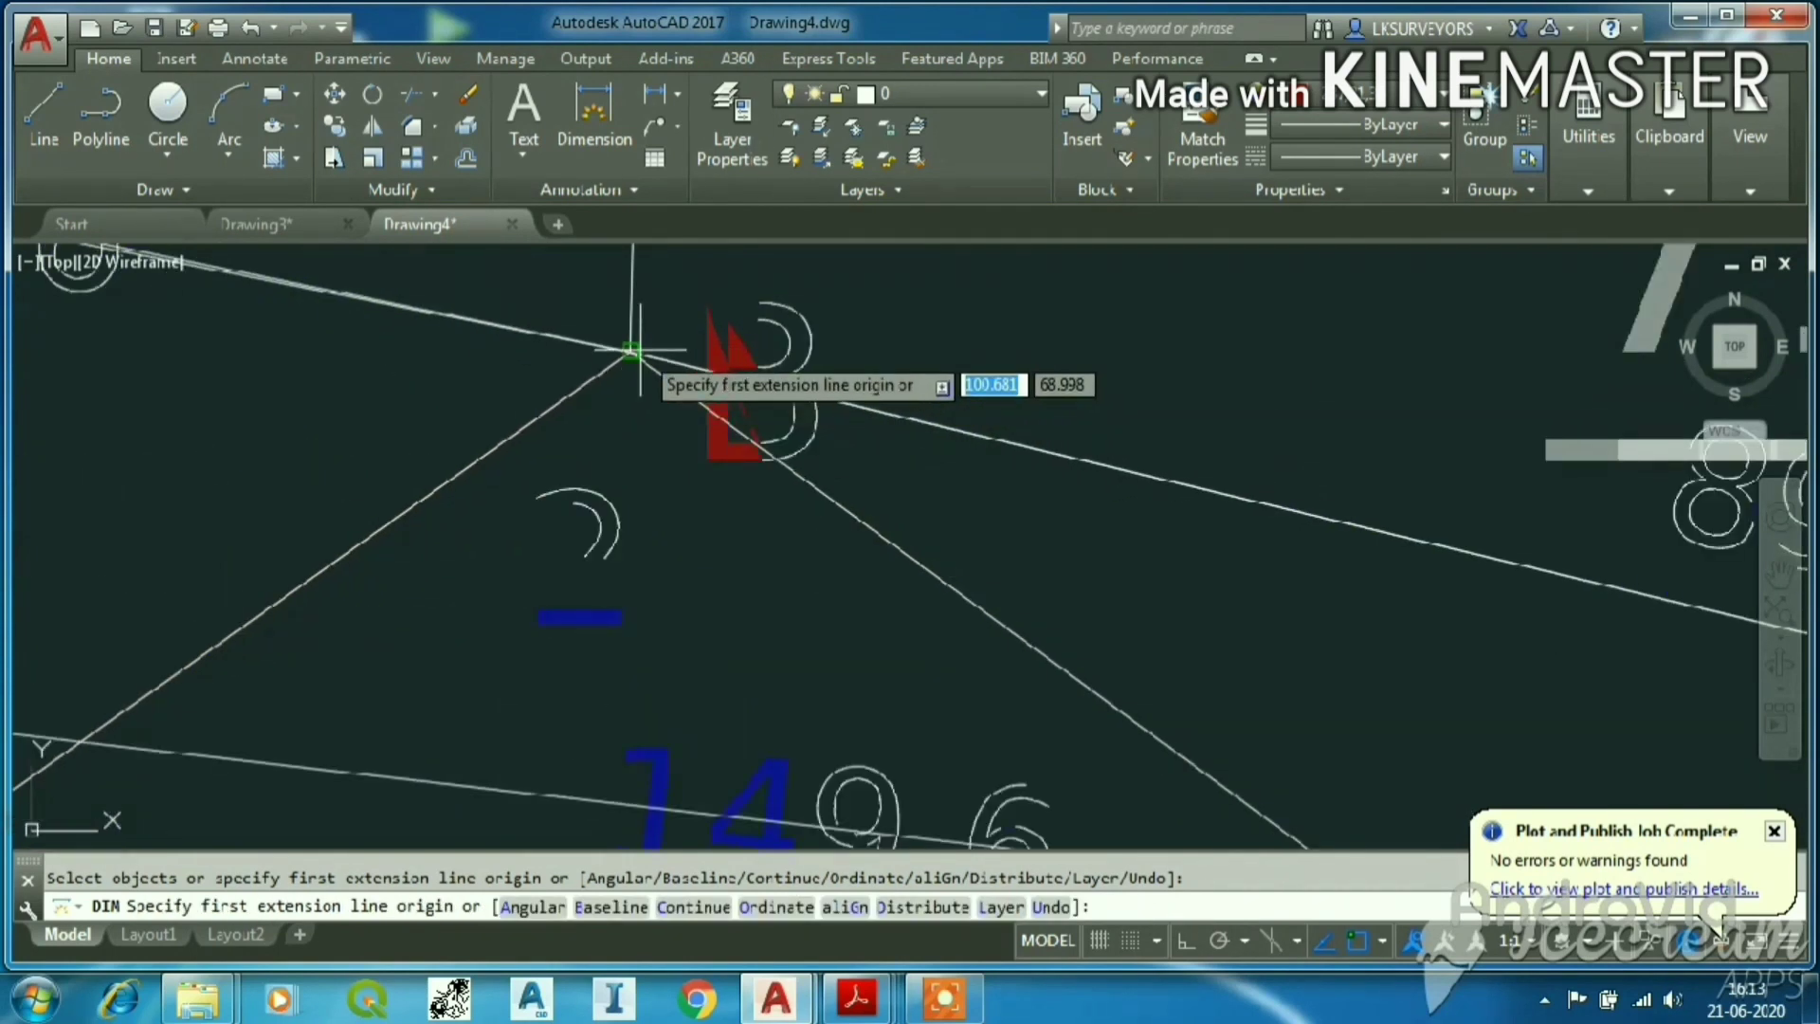
pyautogui.click(630, 352)
pyautogui.scroll(-4, 703, 377)
pyautogui.scroll(7, 843, 474)
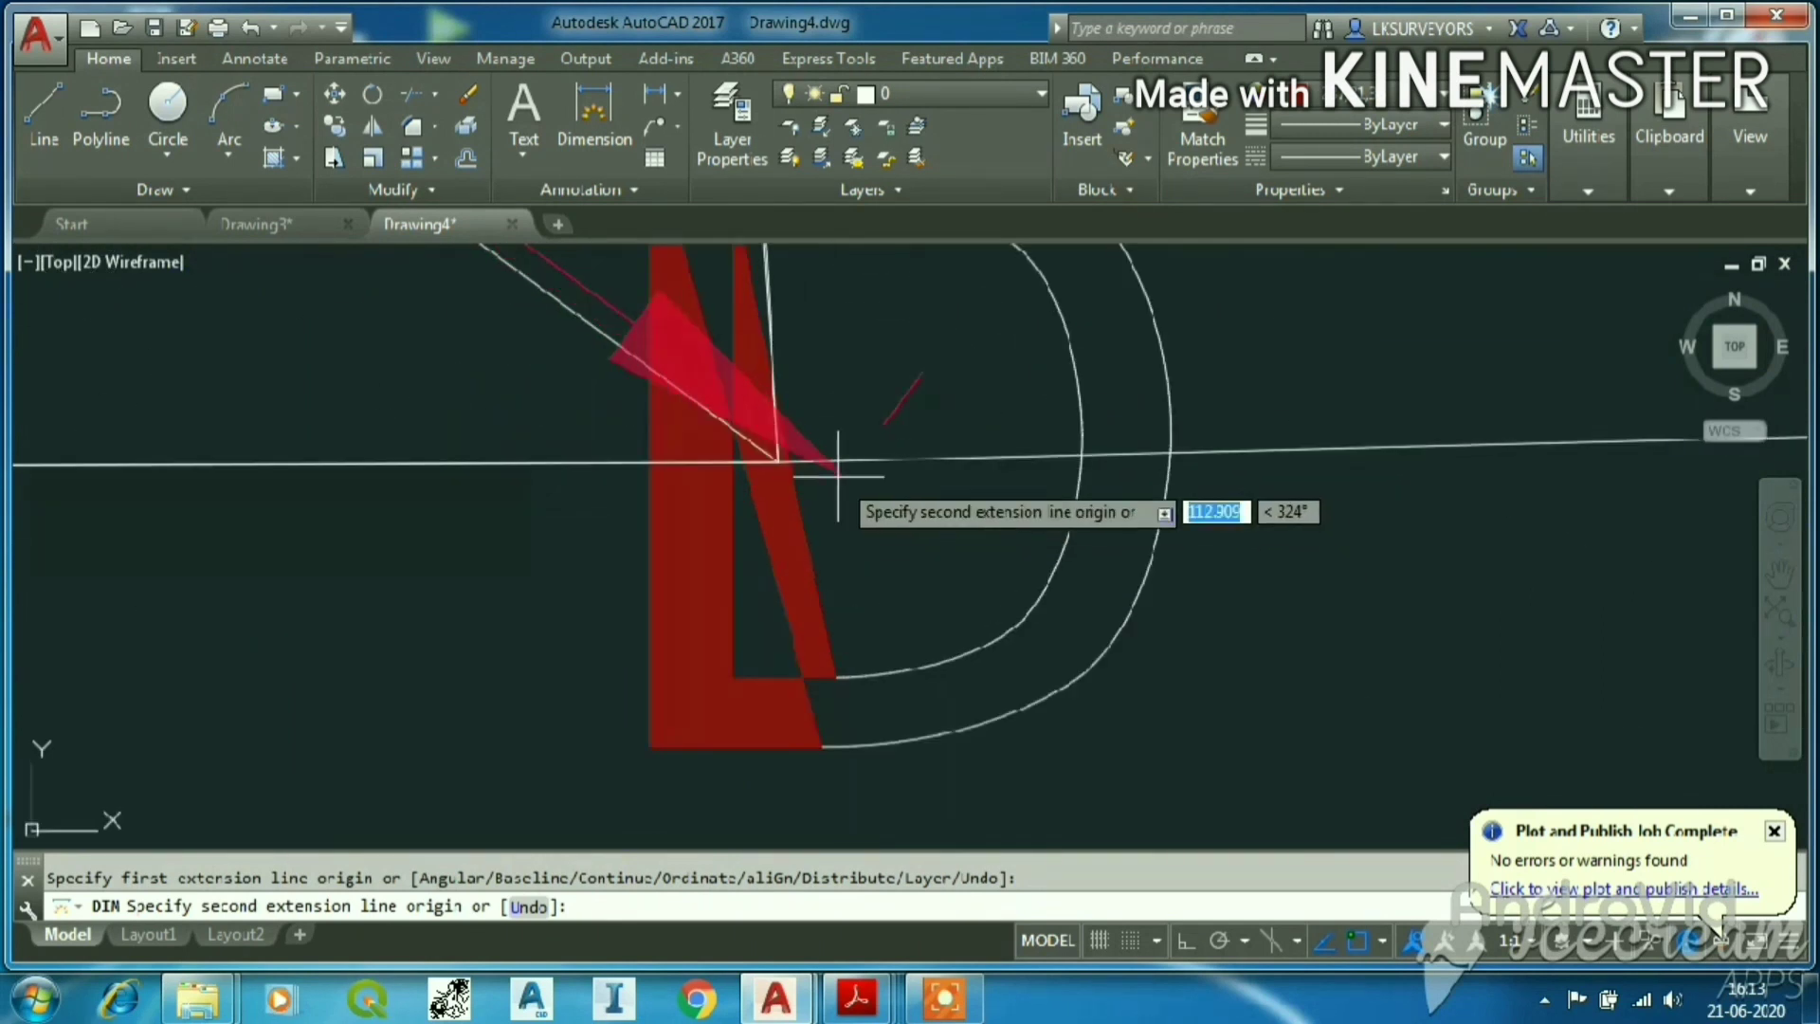
pyautogui.click(775, 458)
pyautogui.scroll(-3, 930, 679)
pyautogui.scroll(-3, 924, 645)
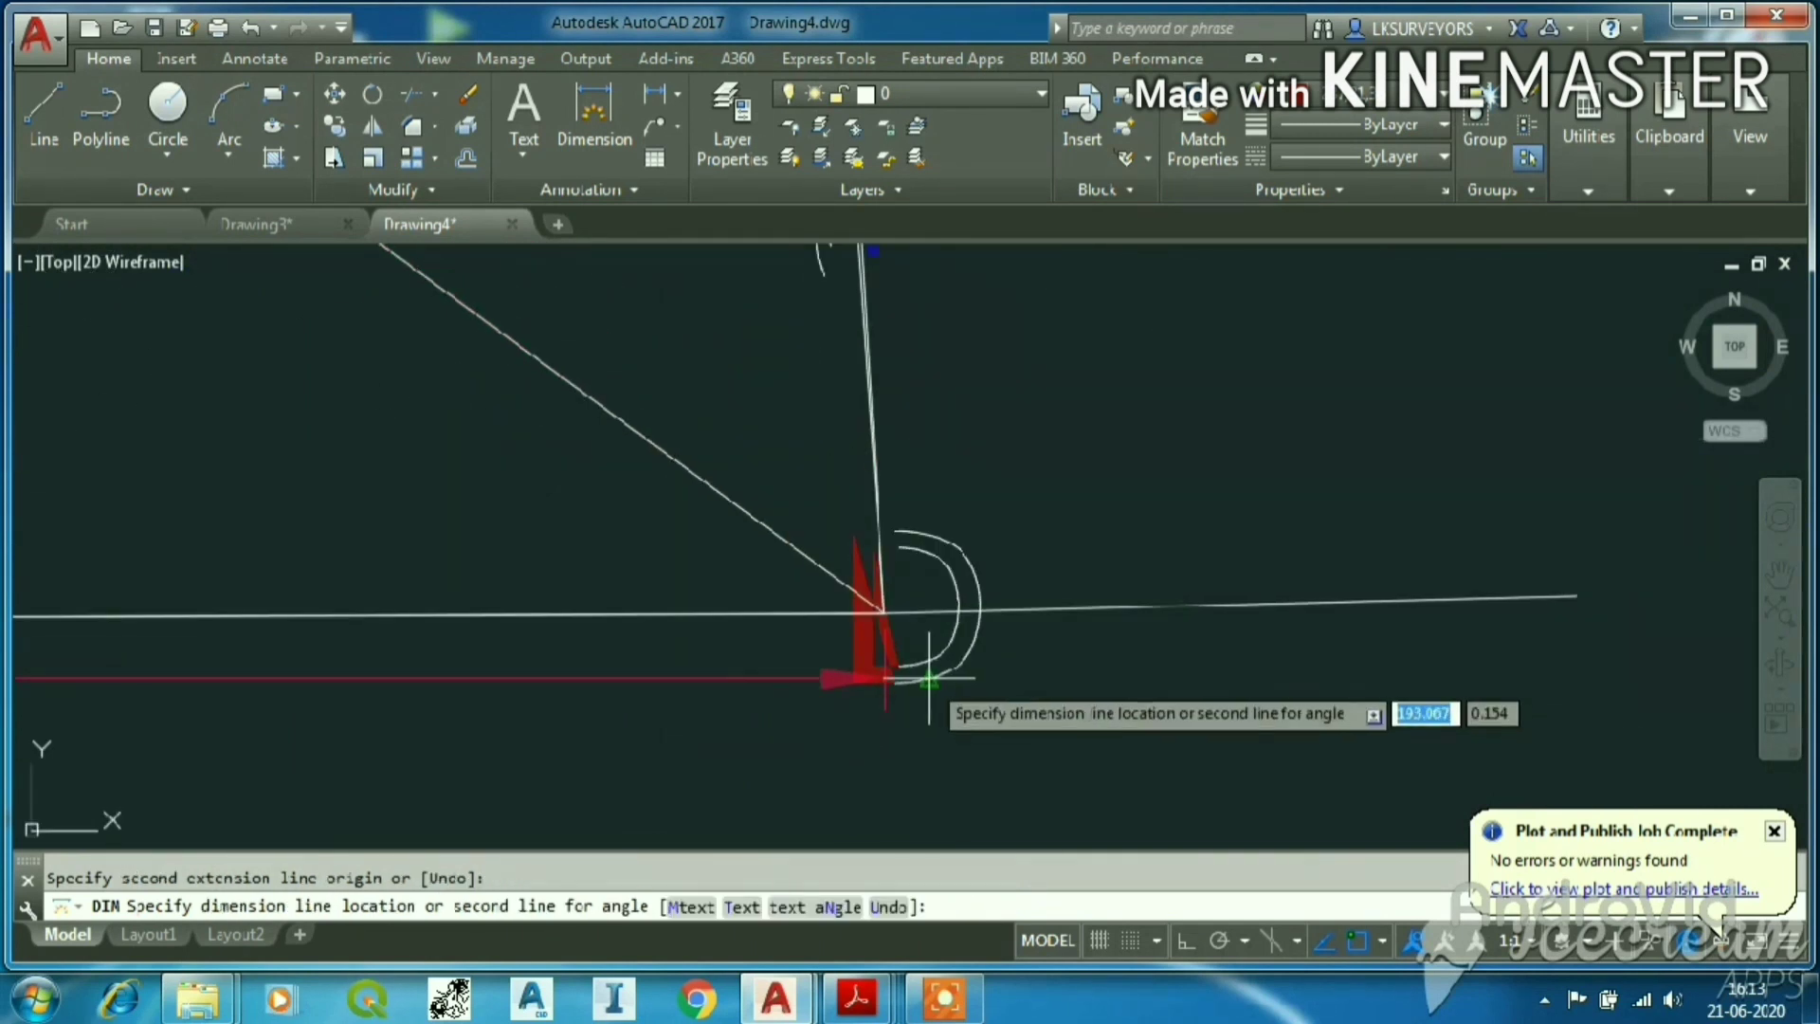
pyautogui.scroll(3, 853, 616)
pyautogui.scroll(4, 609, 512)
pyautogui.scroll(-3, 606, 556)
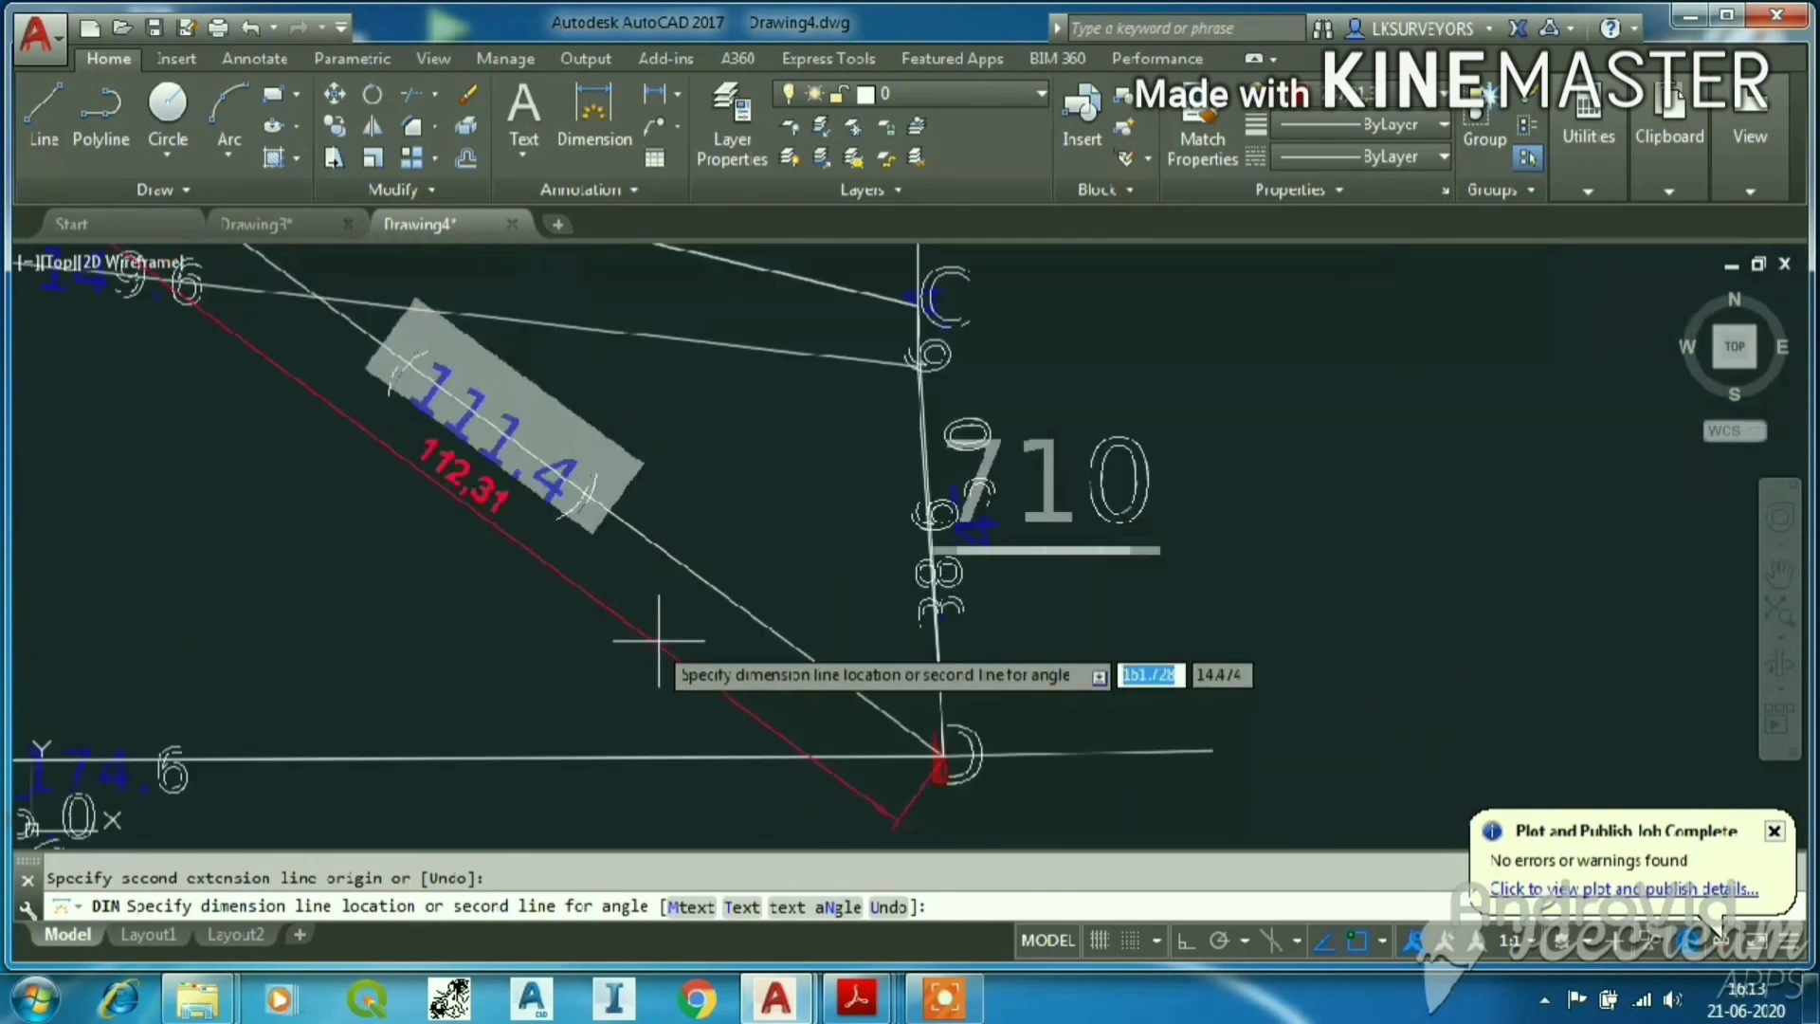
pyautogui.scroll(3, 540, 597)
pyautogui.press('Escape')
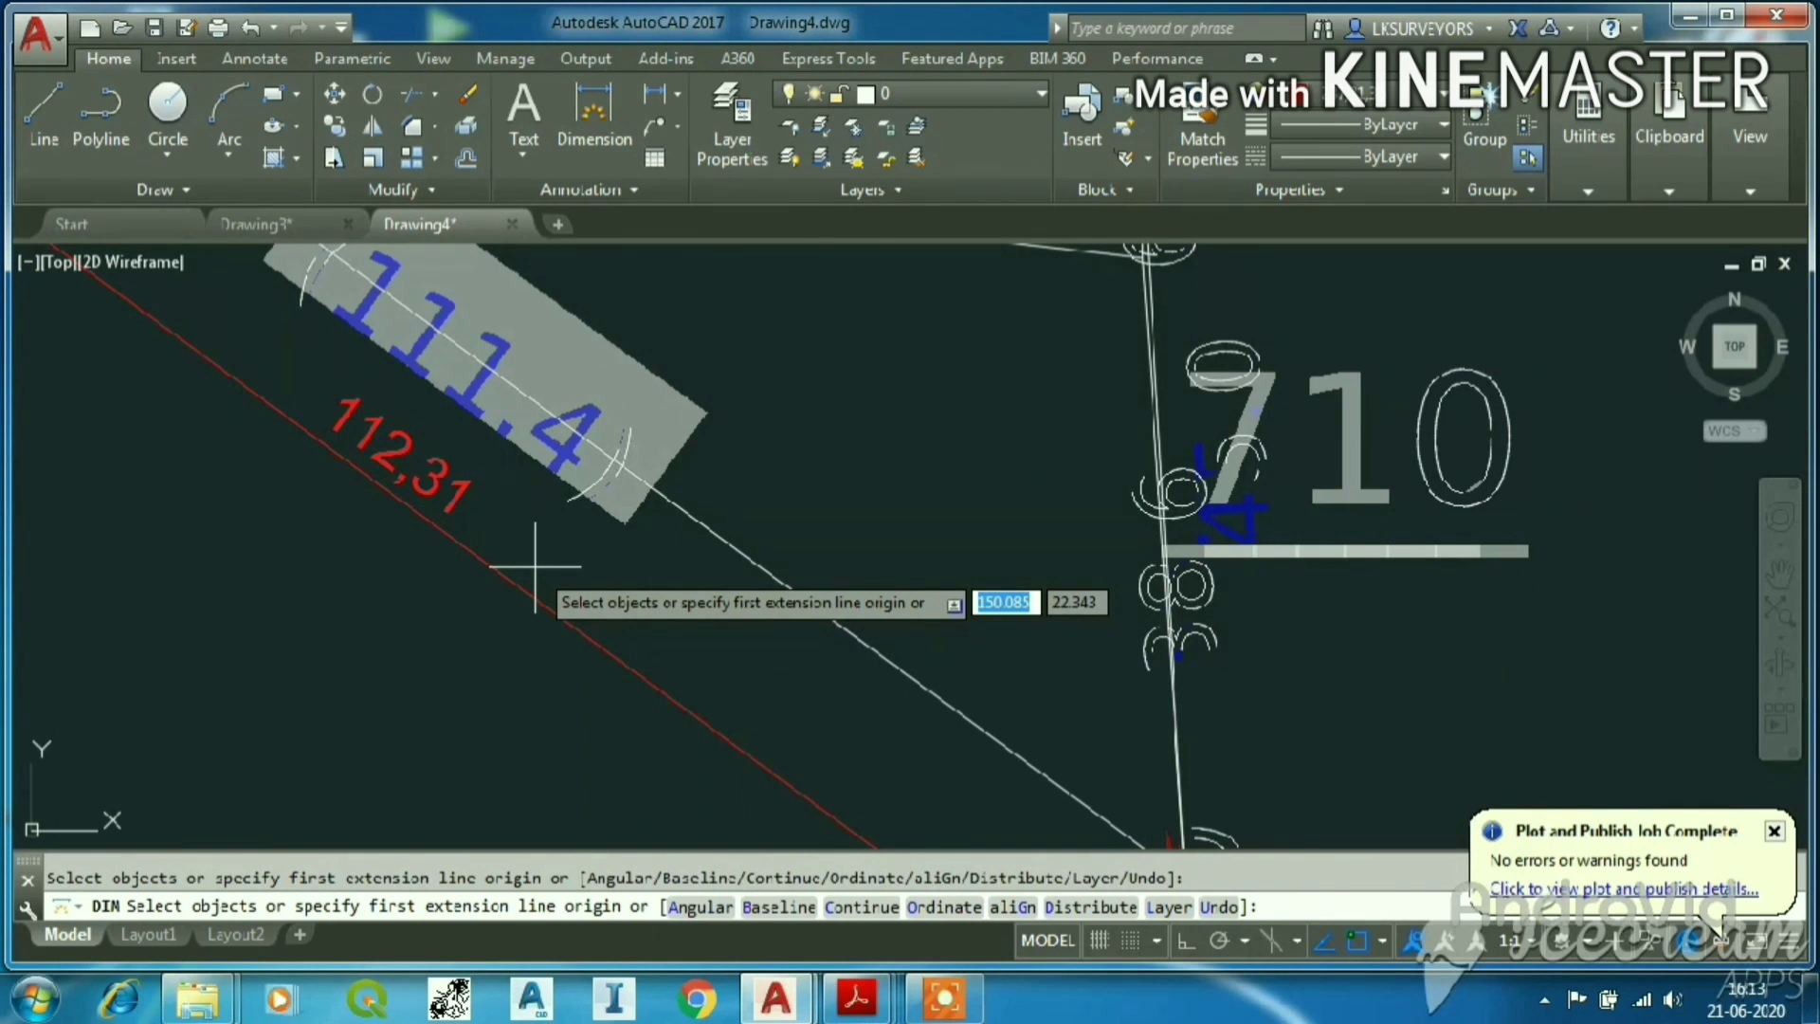
pyautogui.scroll(-5, 673, 516)
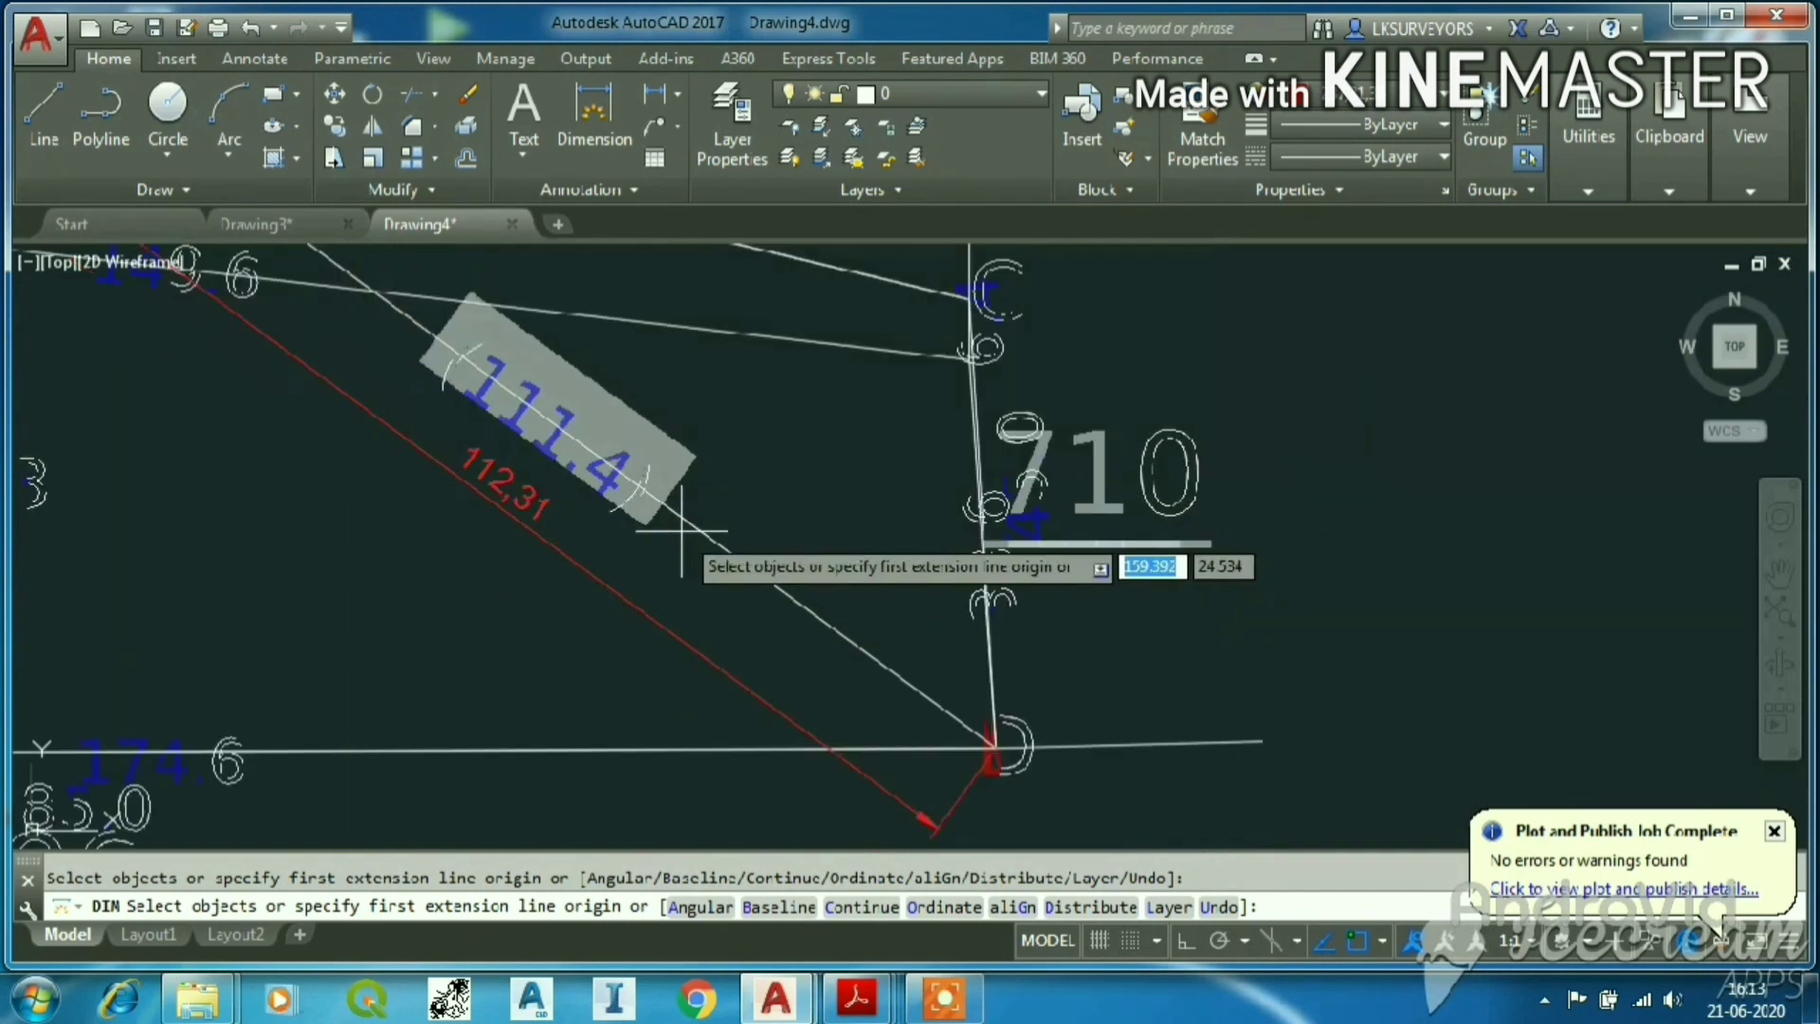
pyautogui.scroll(2, 462, 462)
pyautogui.press('Escape')
pyautogui.scroll(2, 573, 460)
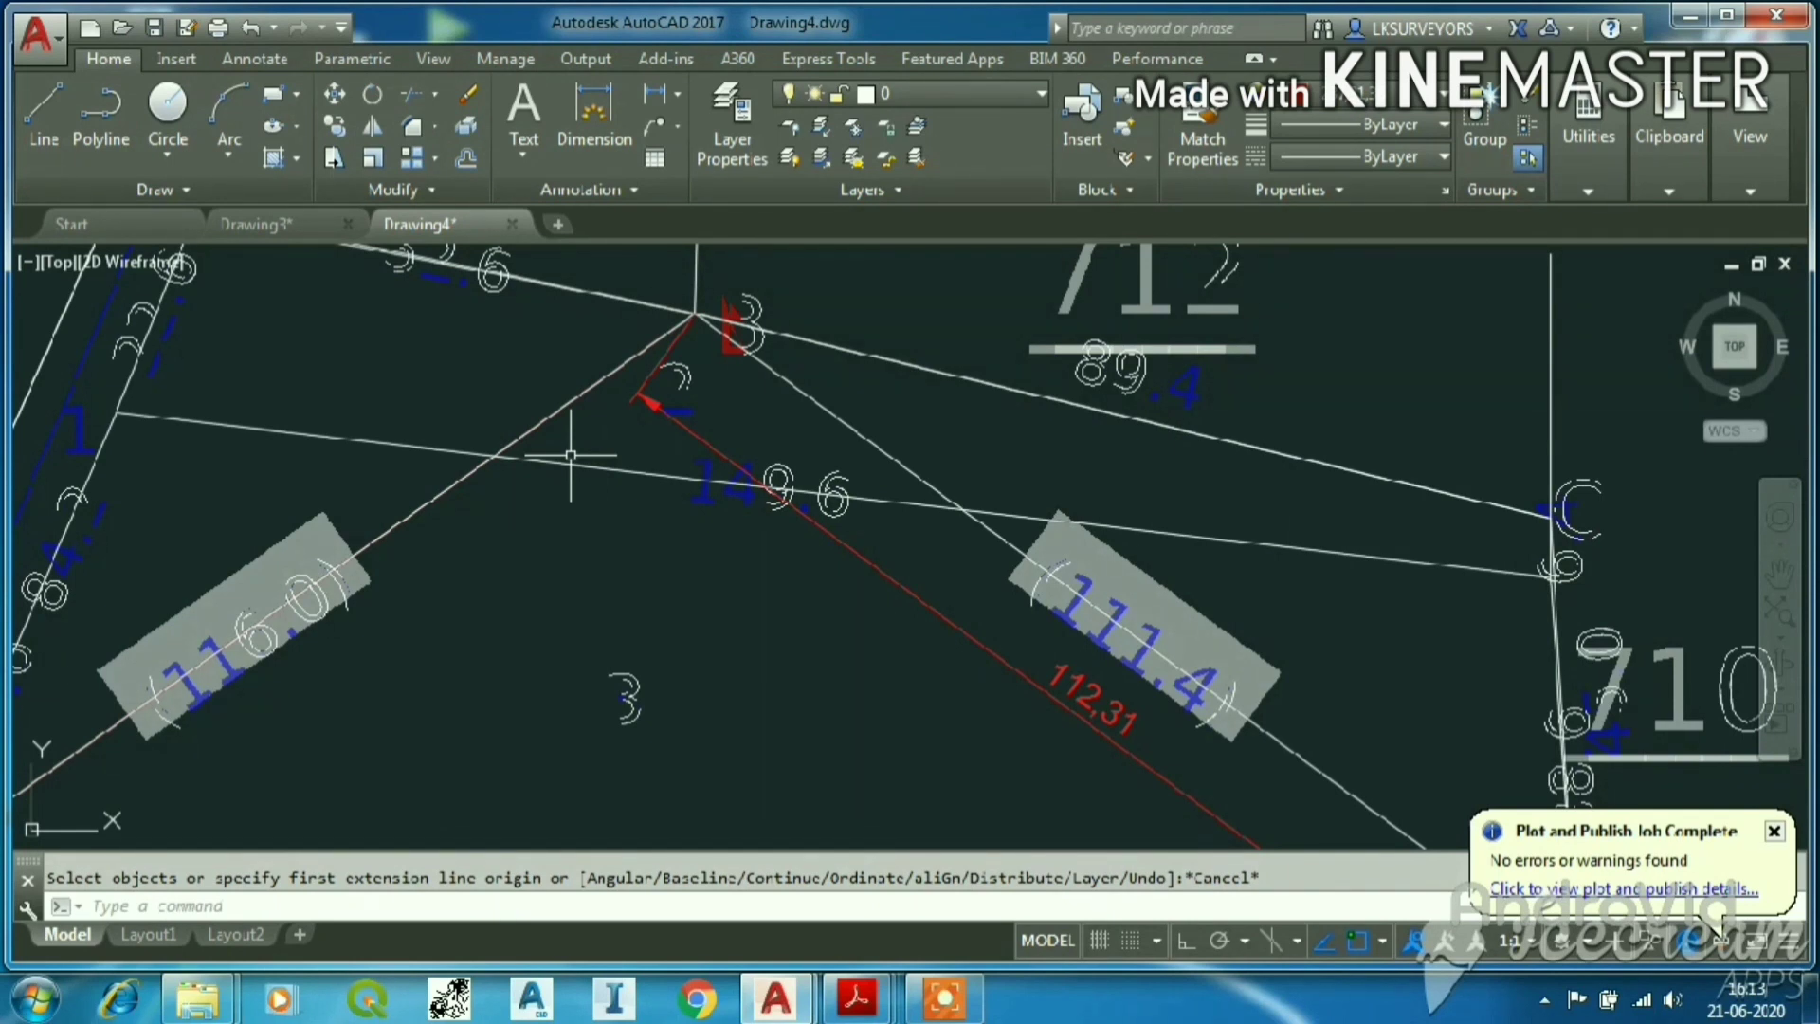
pyautogui.click(594, 115)
pyautogui.scroll(4, 702, 303)
pyautogui.press('Return')
pyautogui.click(670, 353)
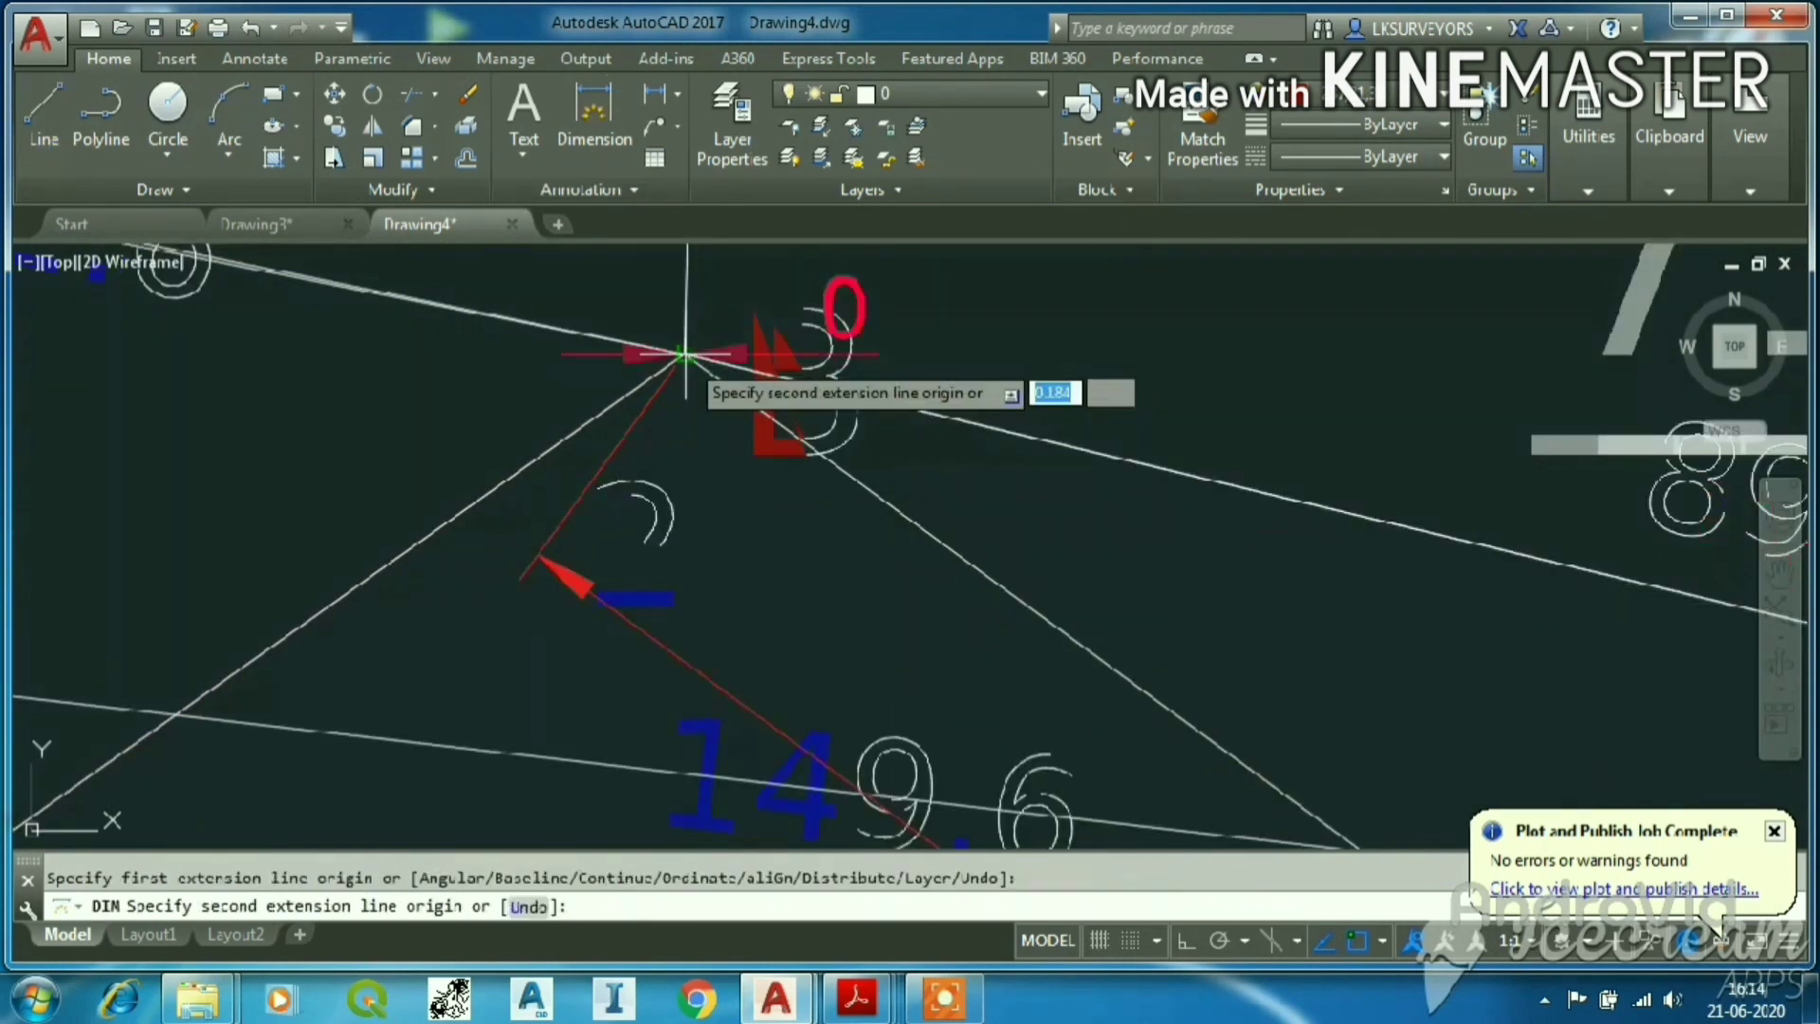
pyautogui.scroll(-2, 498, 490)
pyautogui.scroll(-3, 569, 497)
pyautogui.scroll(2, 1050, 567)
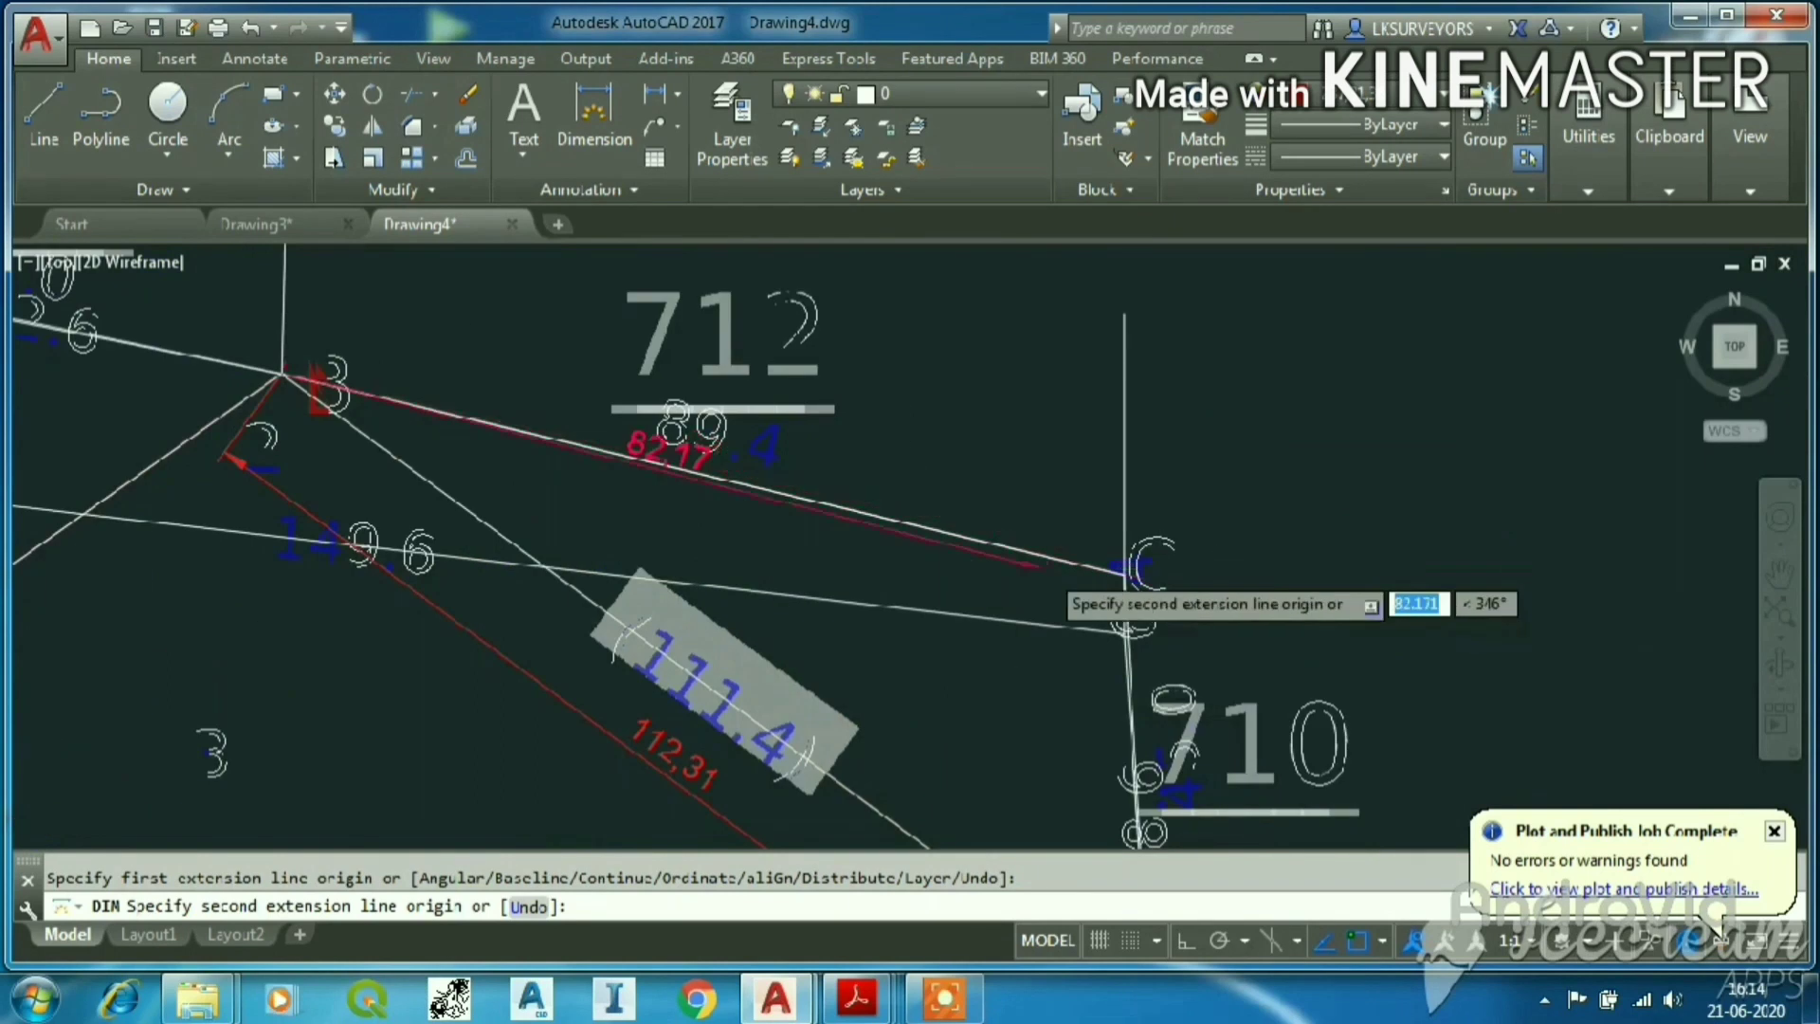
pyautogui.scroll(5, 1230, 602)
pyautogui.click(1228, 575)
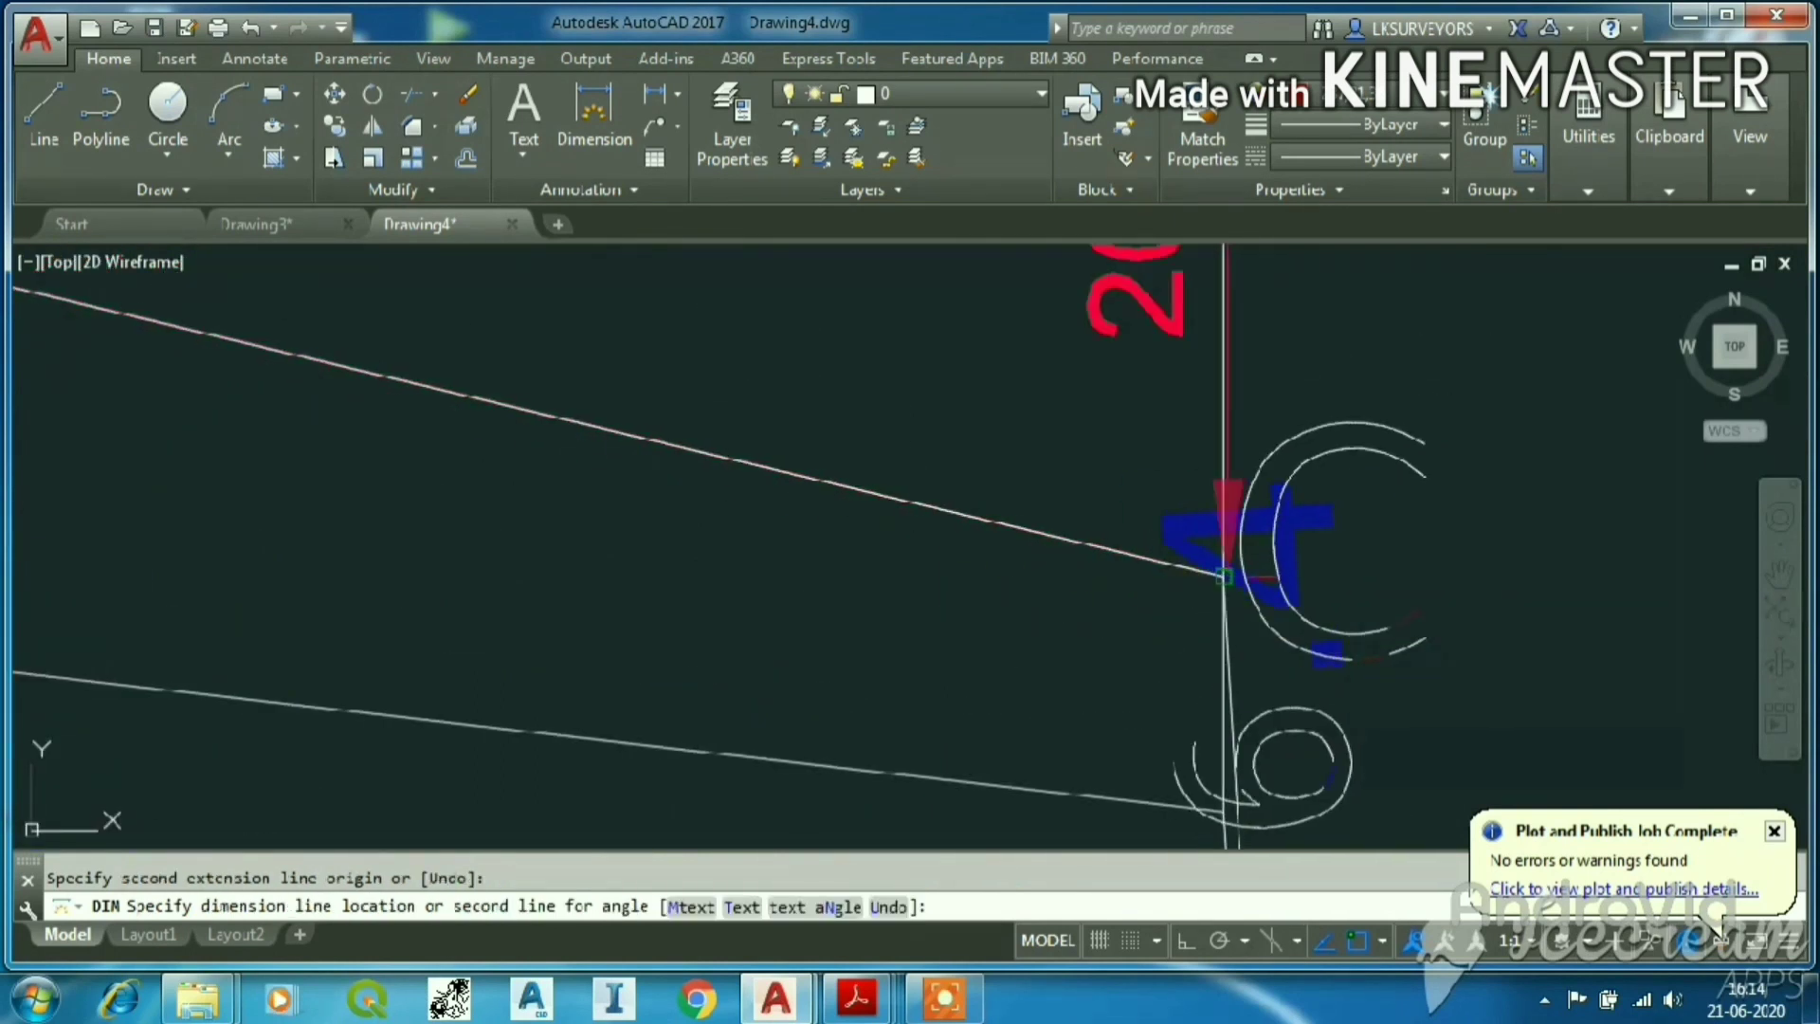
pyautogui.scroll(-3, 1223, 586)
pyautogui.click(778, 553)
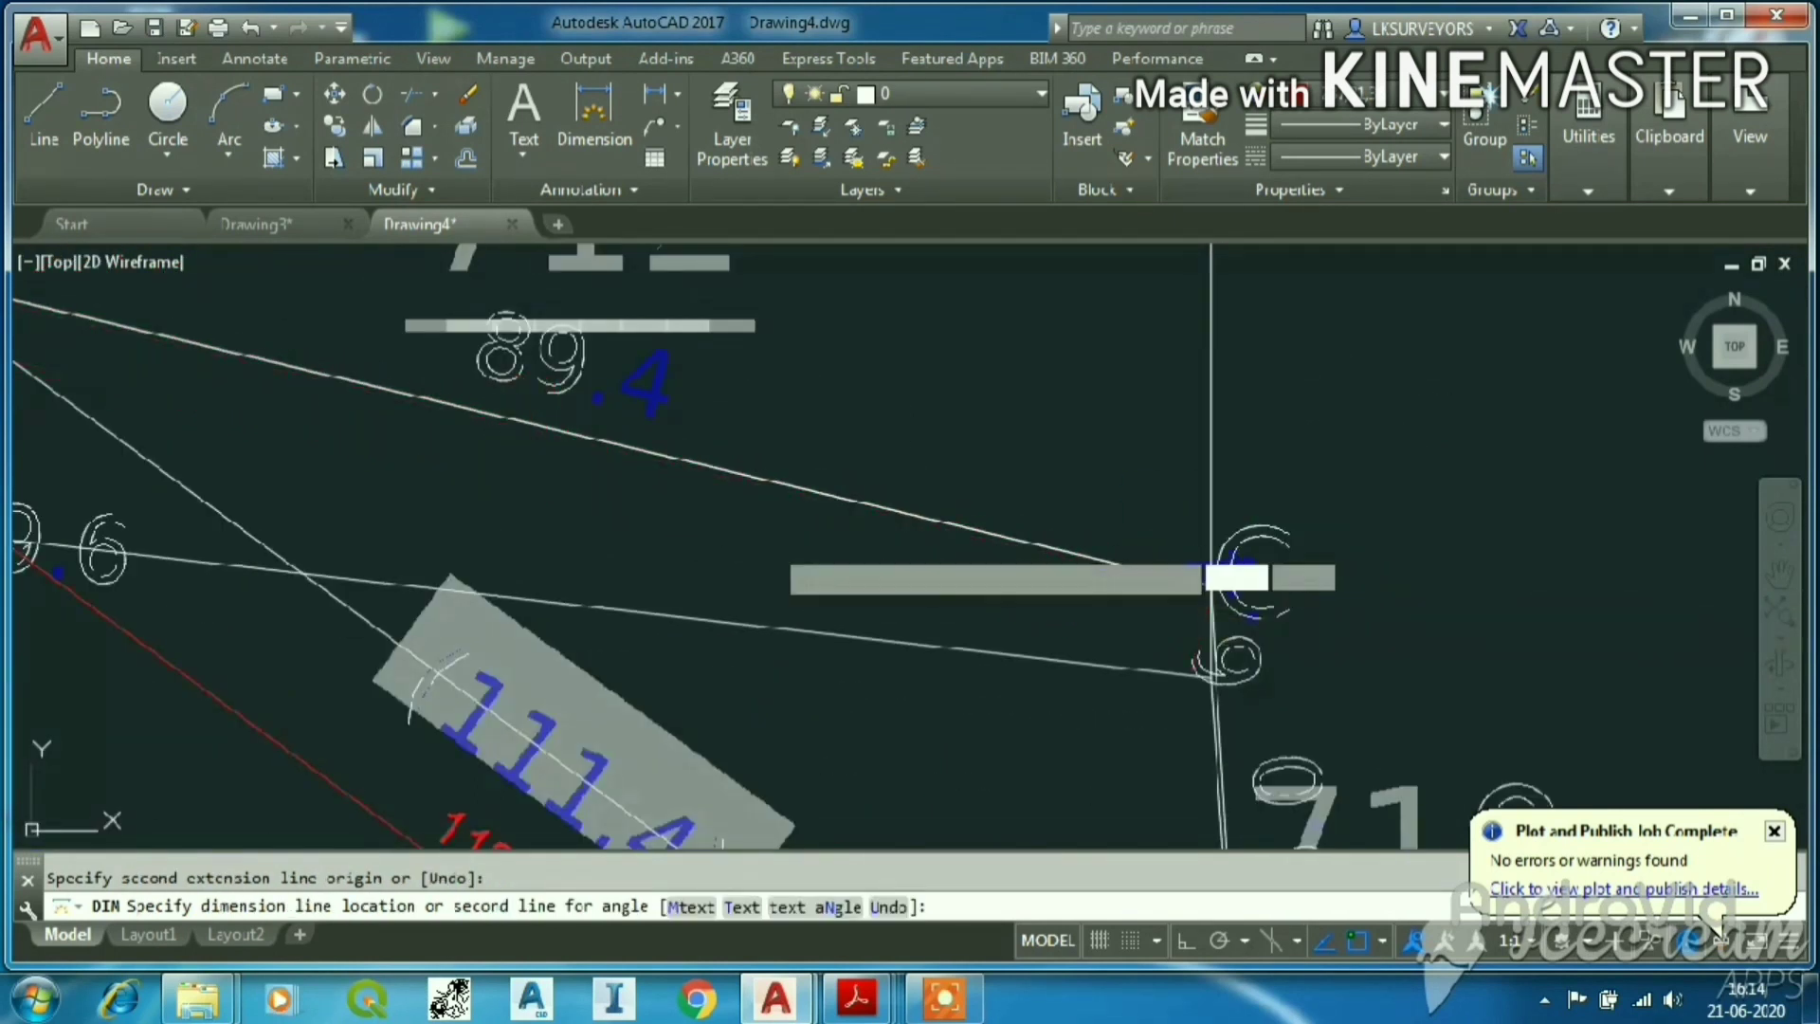
pyautogui.scroll(3, 384, 403)
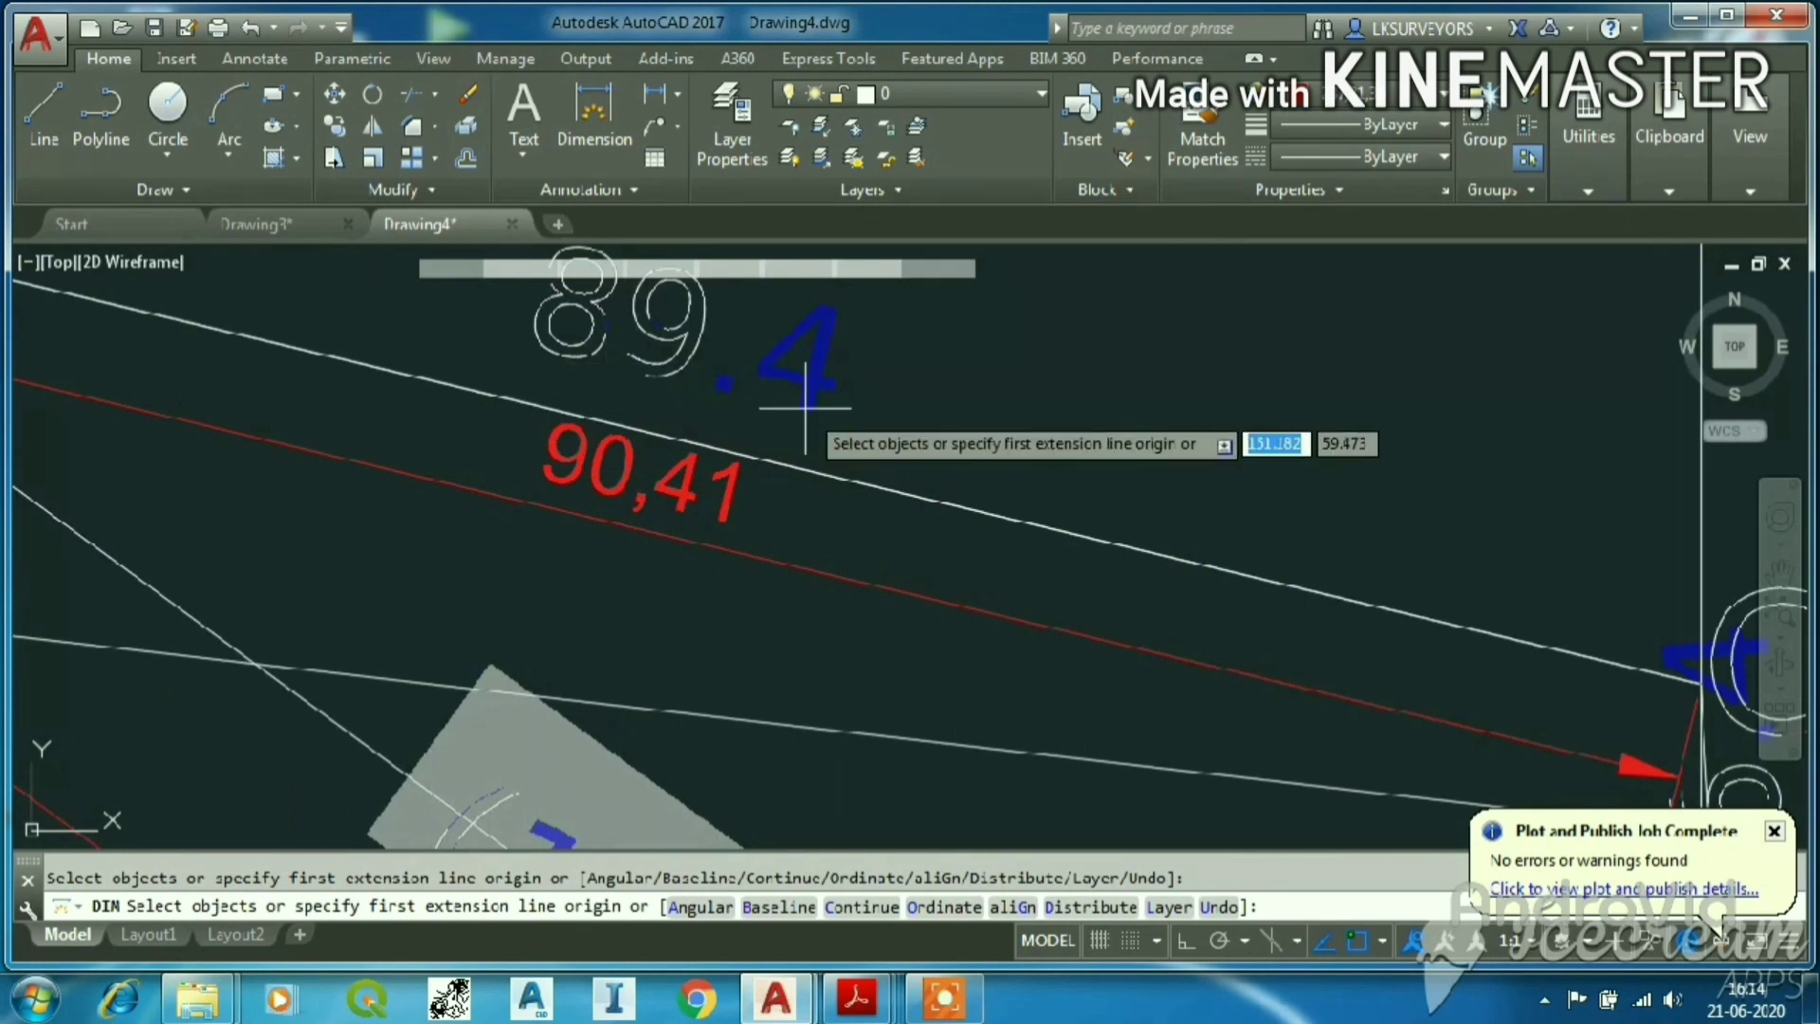
pyautogui.scroll(-3, 834, 436)
pyautogui.scroll(2, 749, 482)
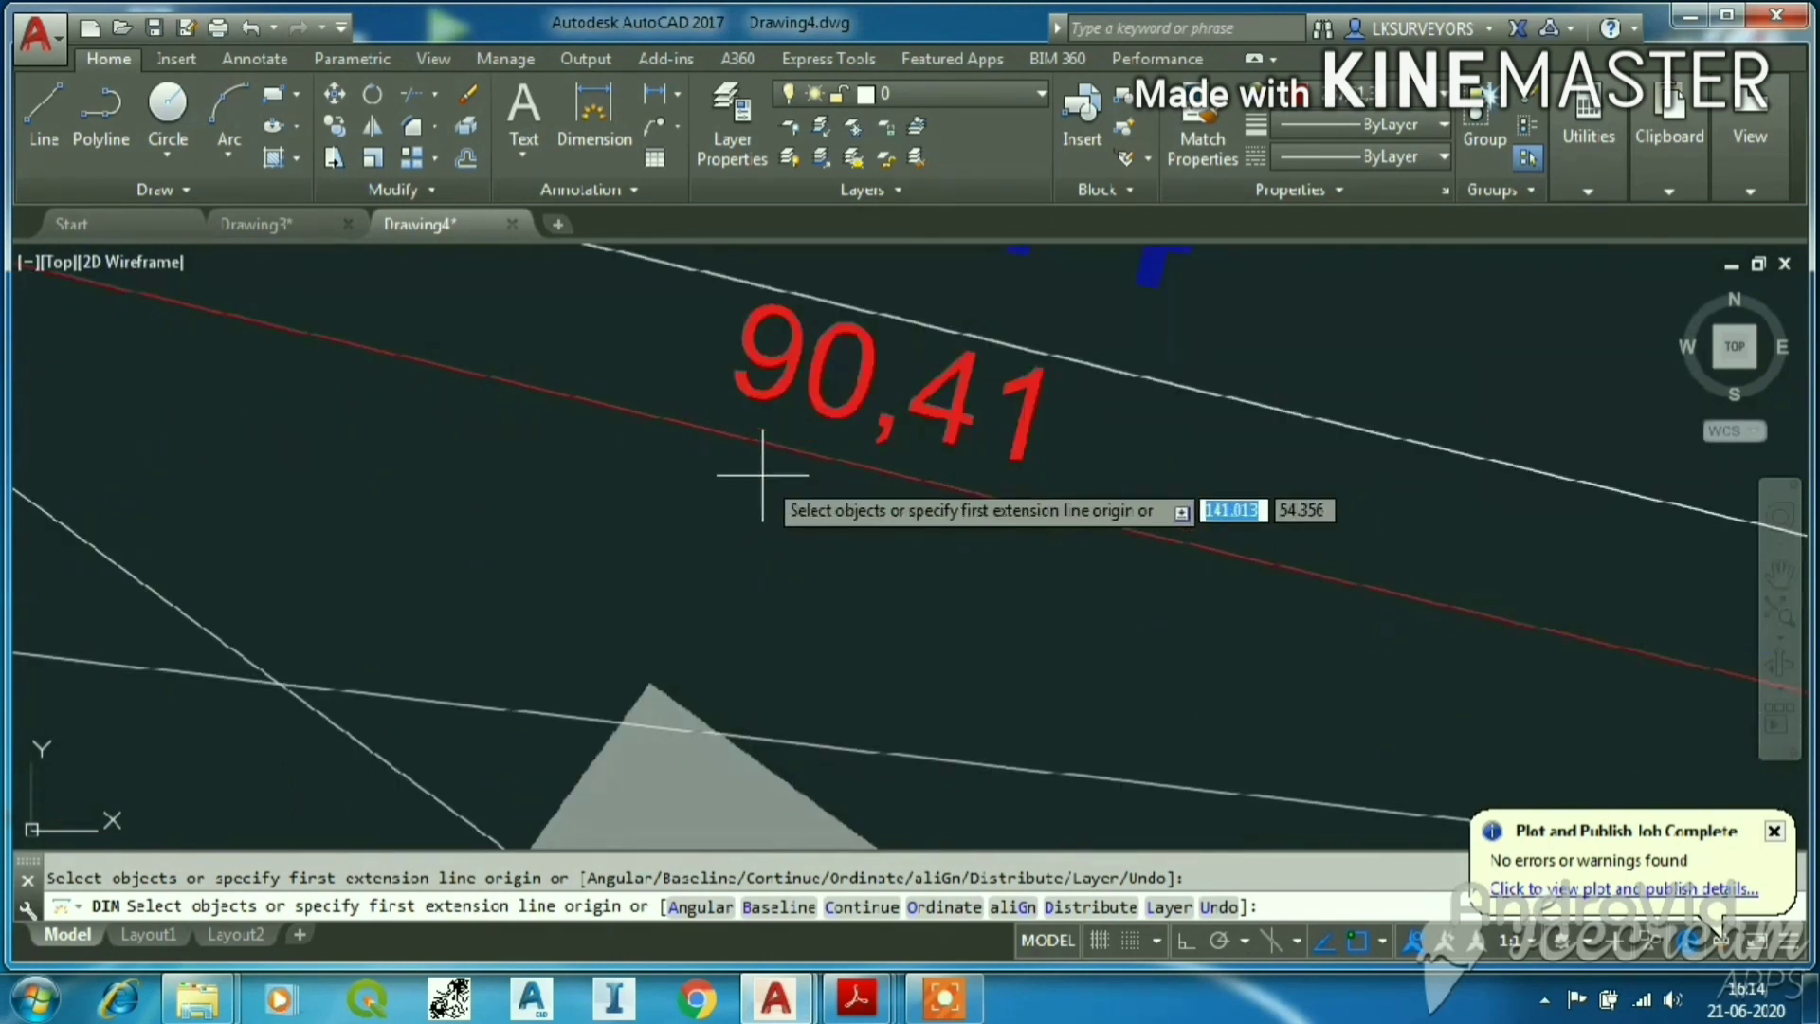
pyautogui.scroll(-5, 872, 402)
pyautogui.scroll(5, 900, 408)
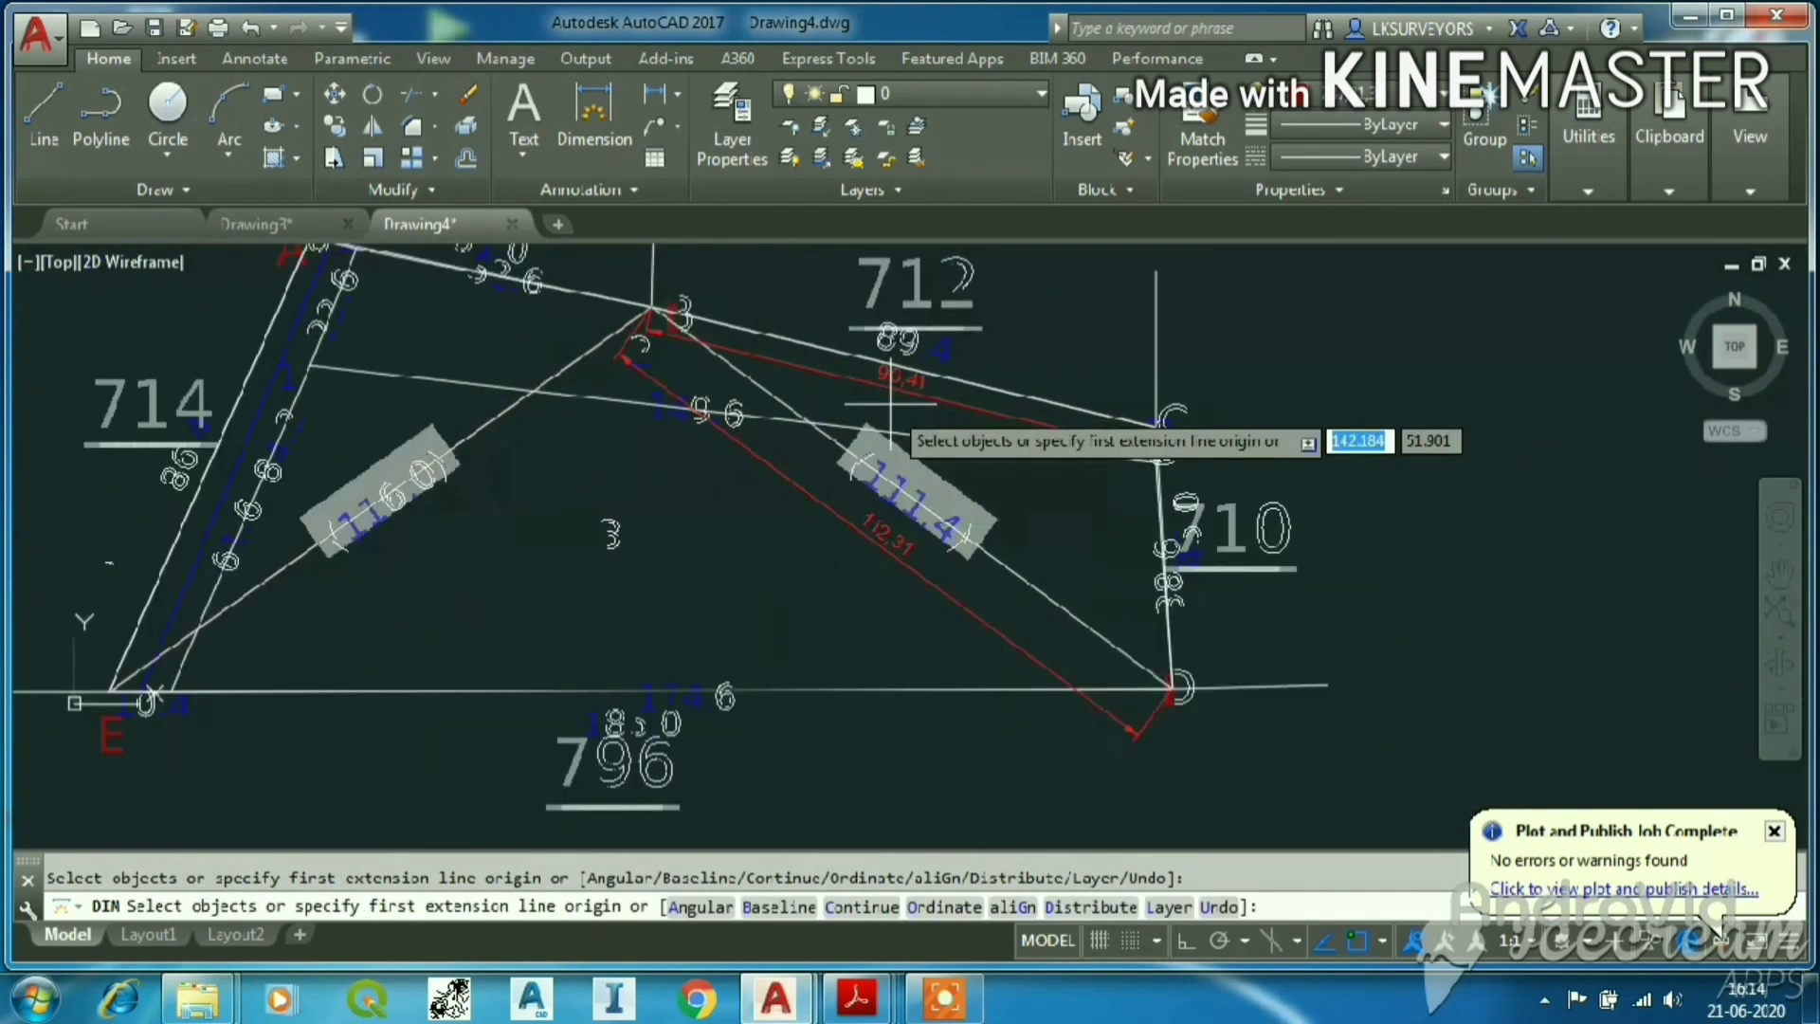
pyautogui.press('Escape')
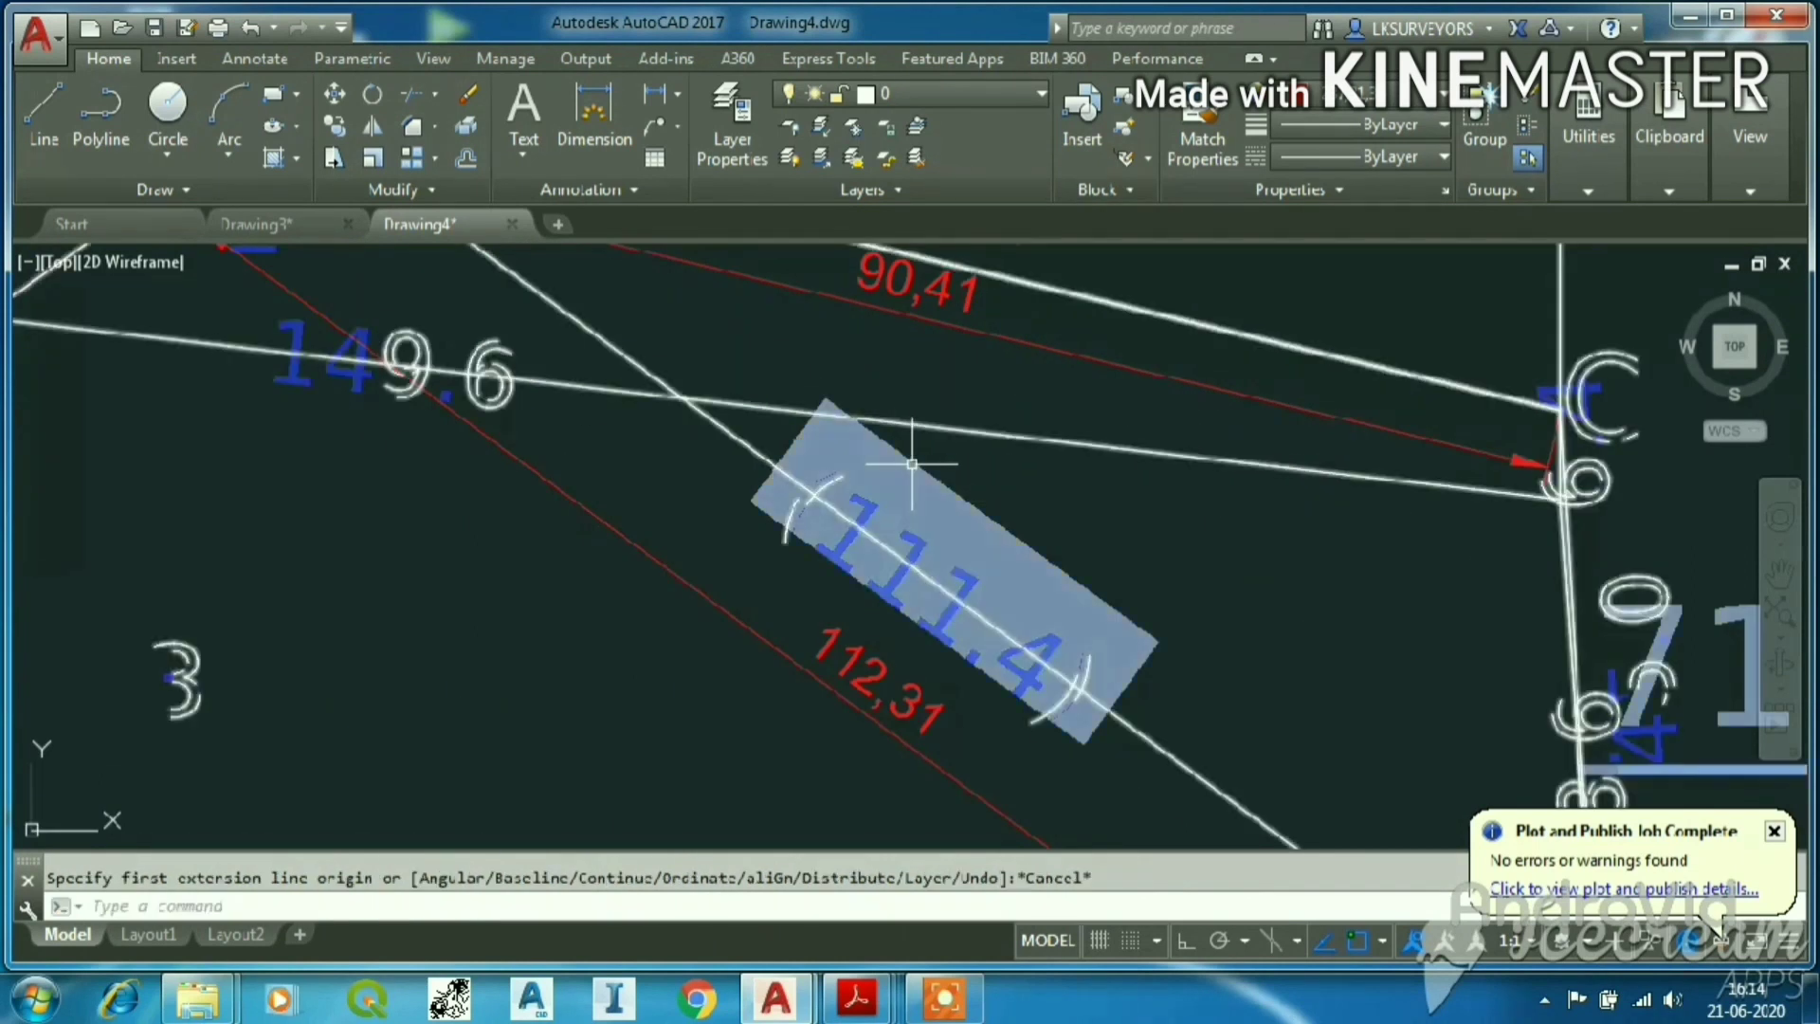
pyautogui.press('Escape')
pyautogui.scroll(-4, 901, 530)
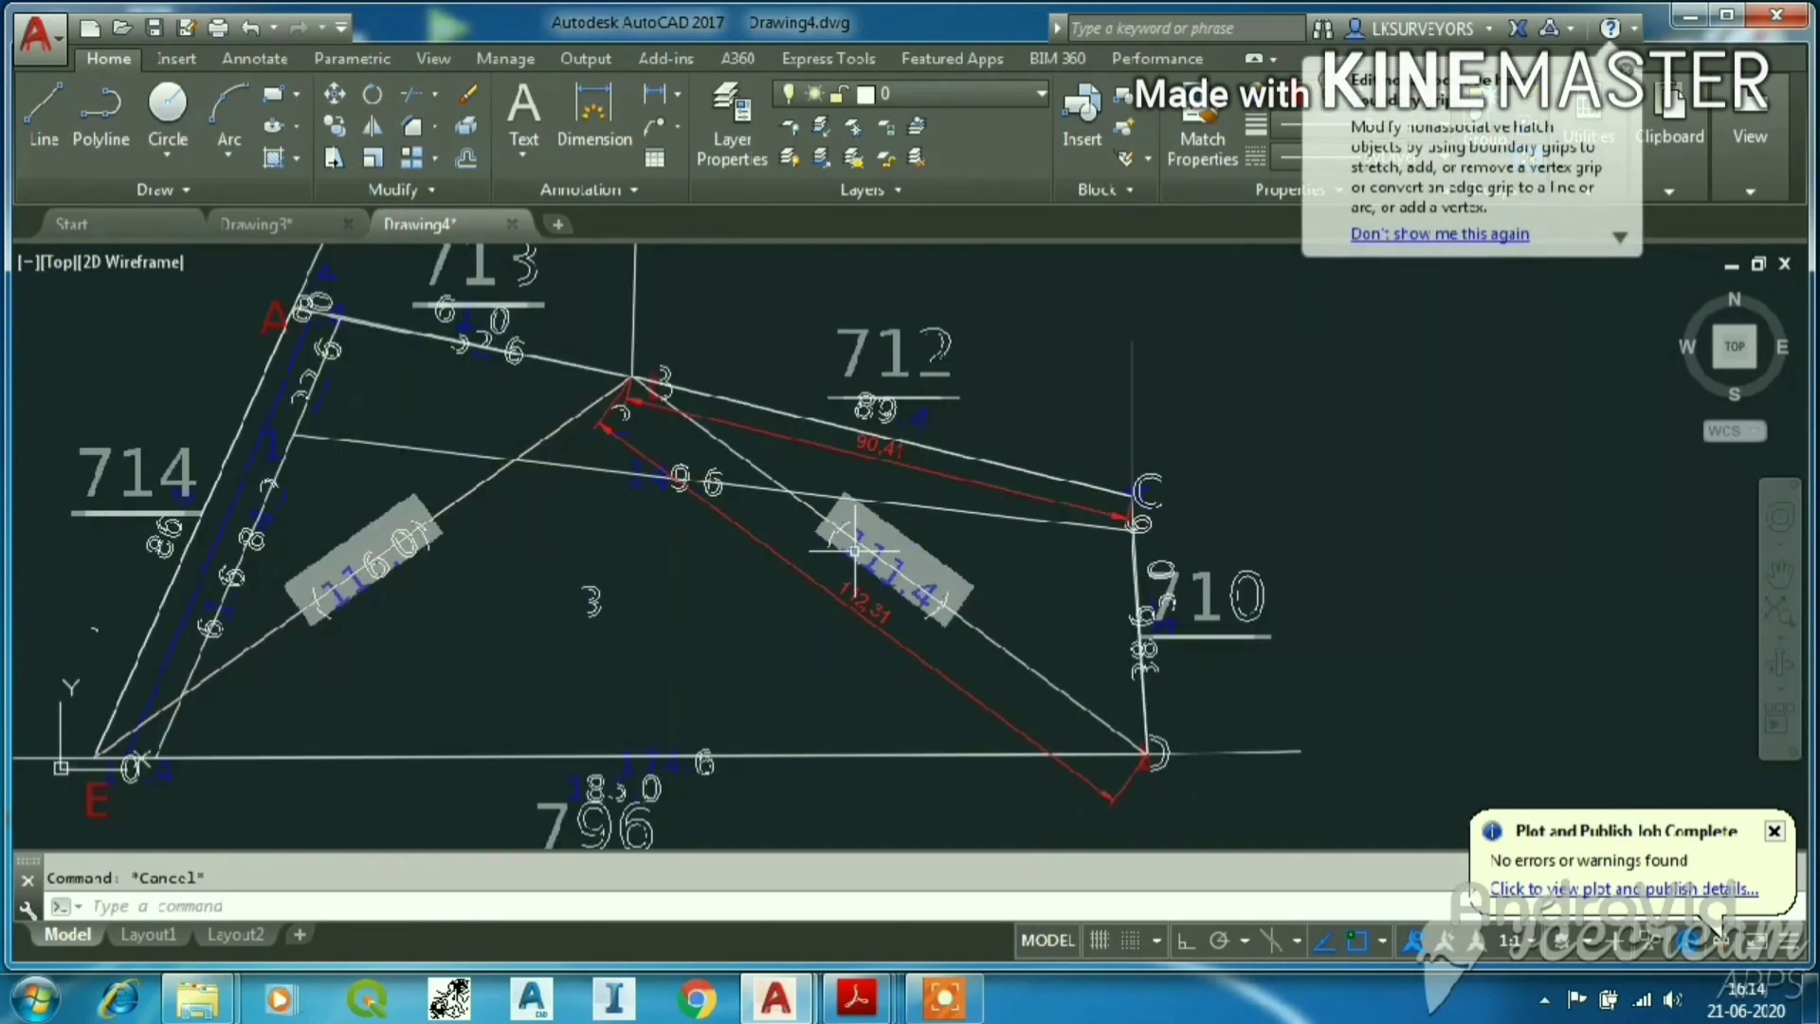
pyautogui.scroll(3, 854, 550)
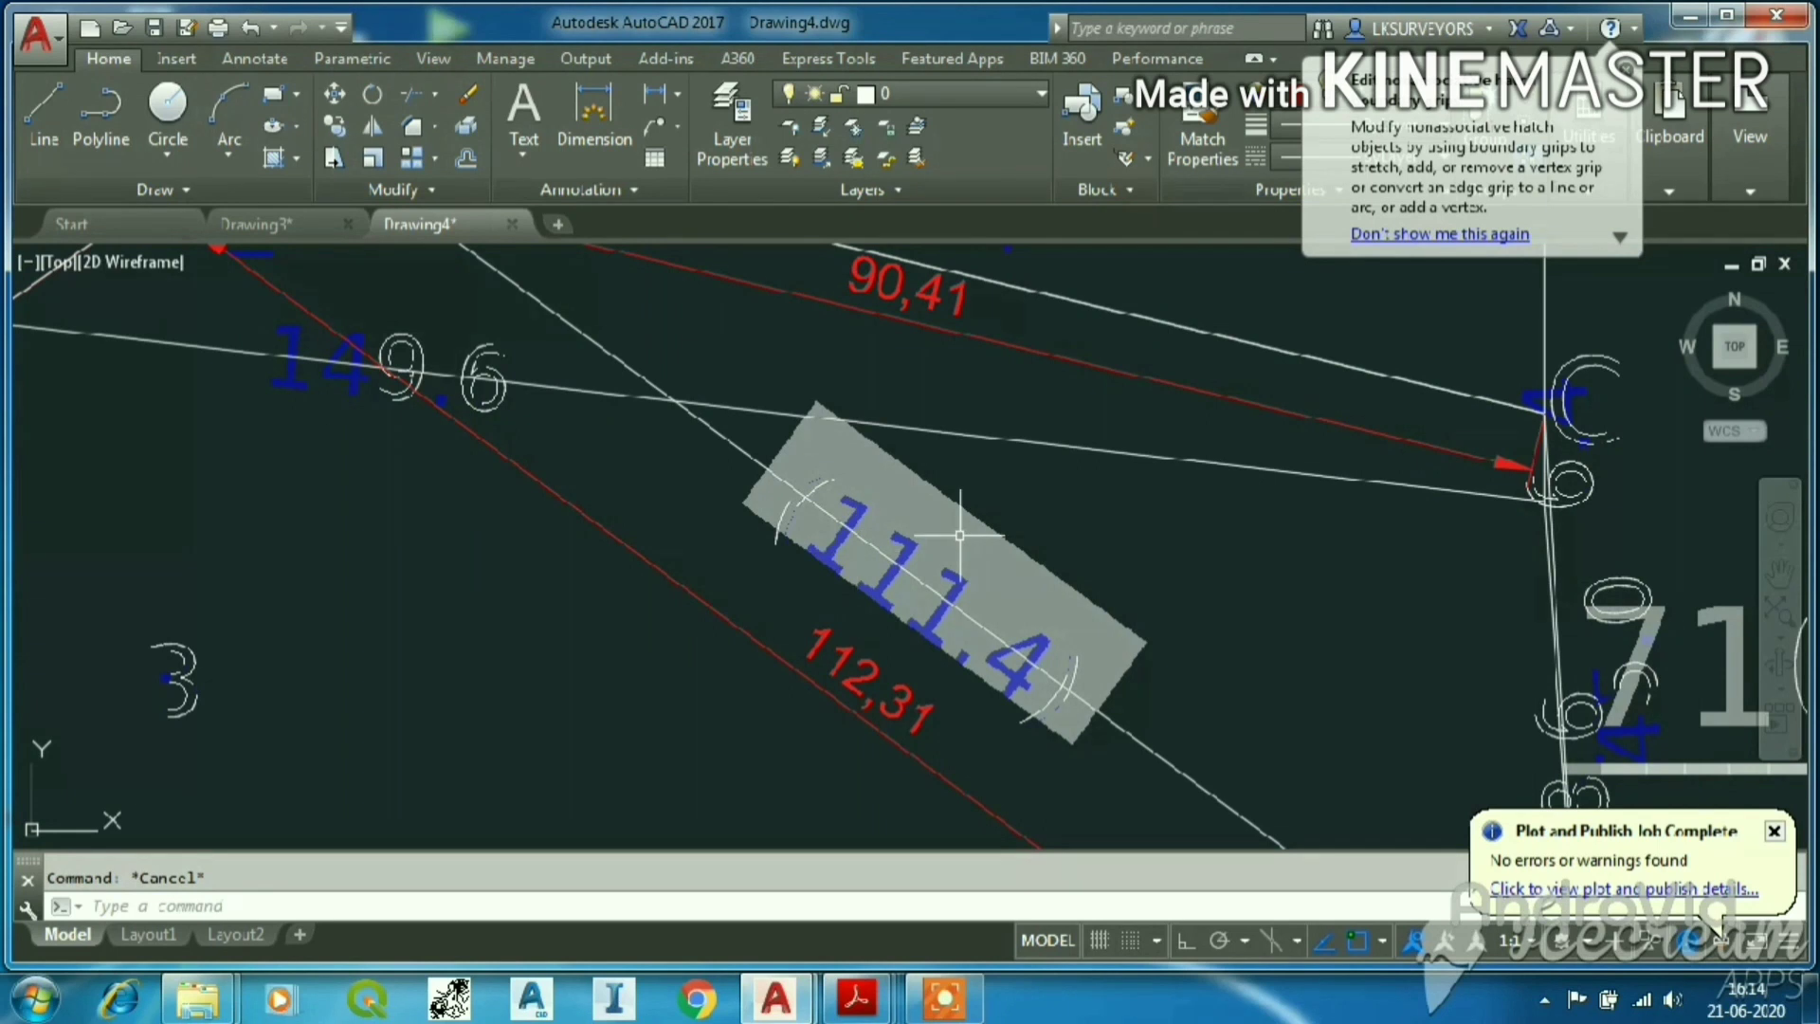
pyautogui.scroll(-2, 948, 569)
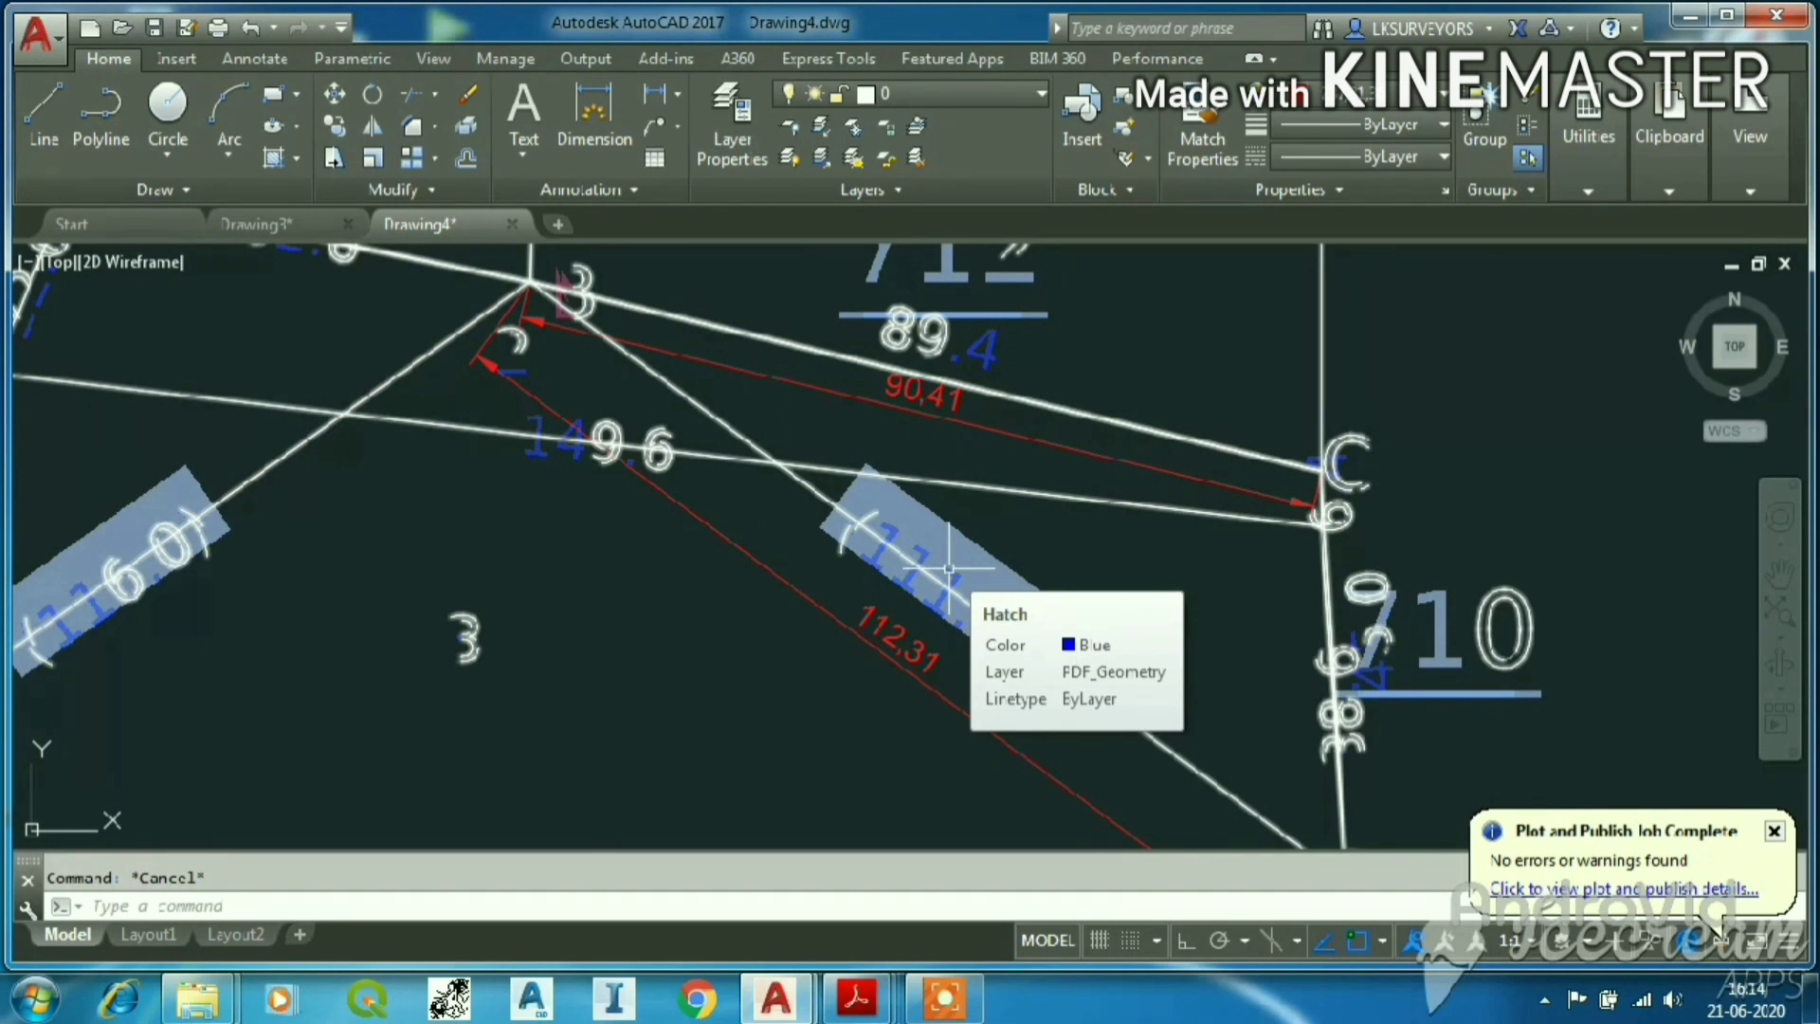
pyautogui.scroll(-5, 948, 569)
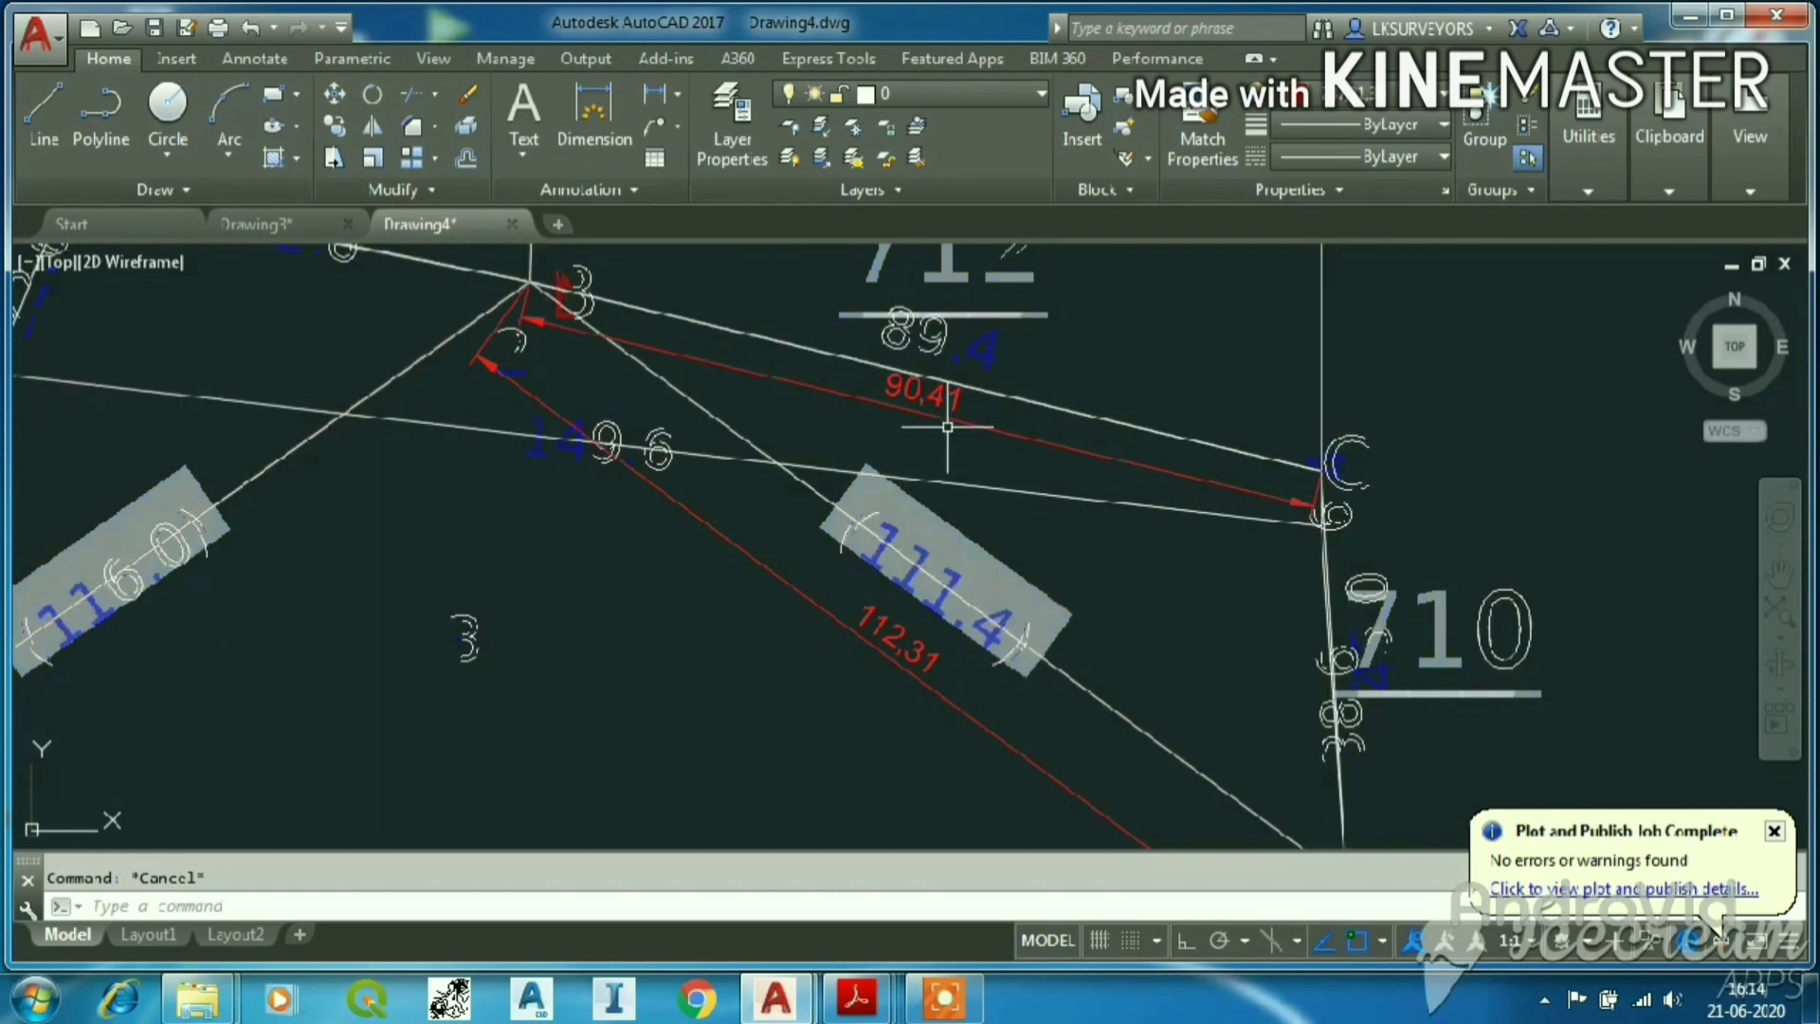
pyautogui.scroll(1, 453, 279)
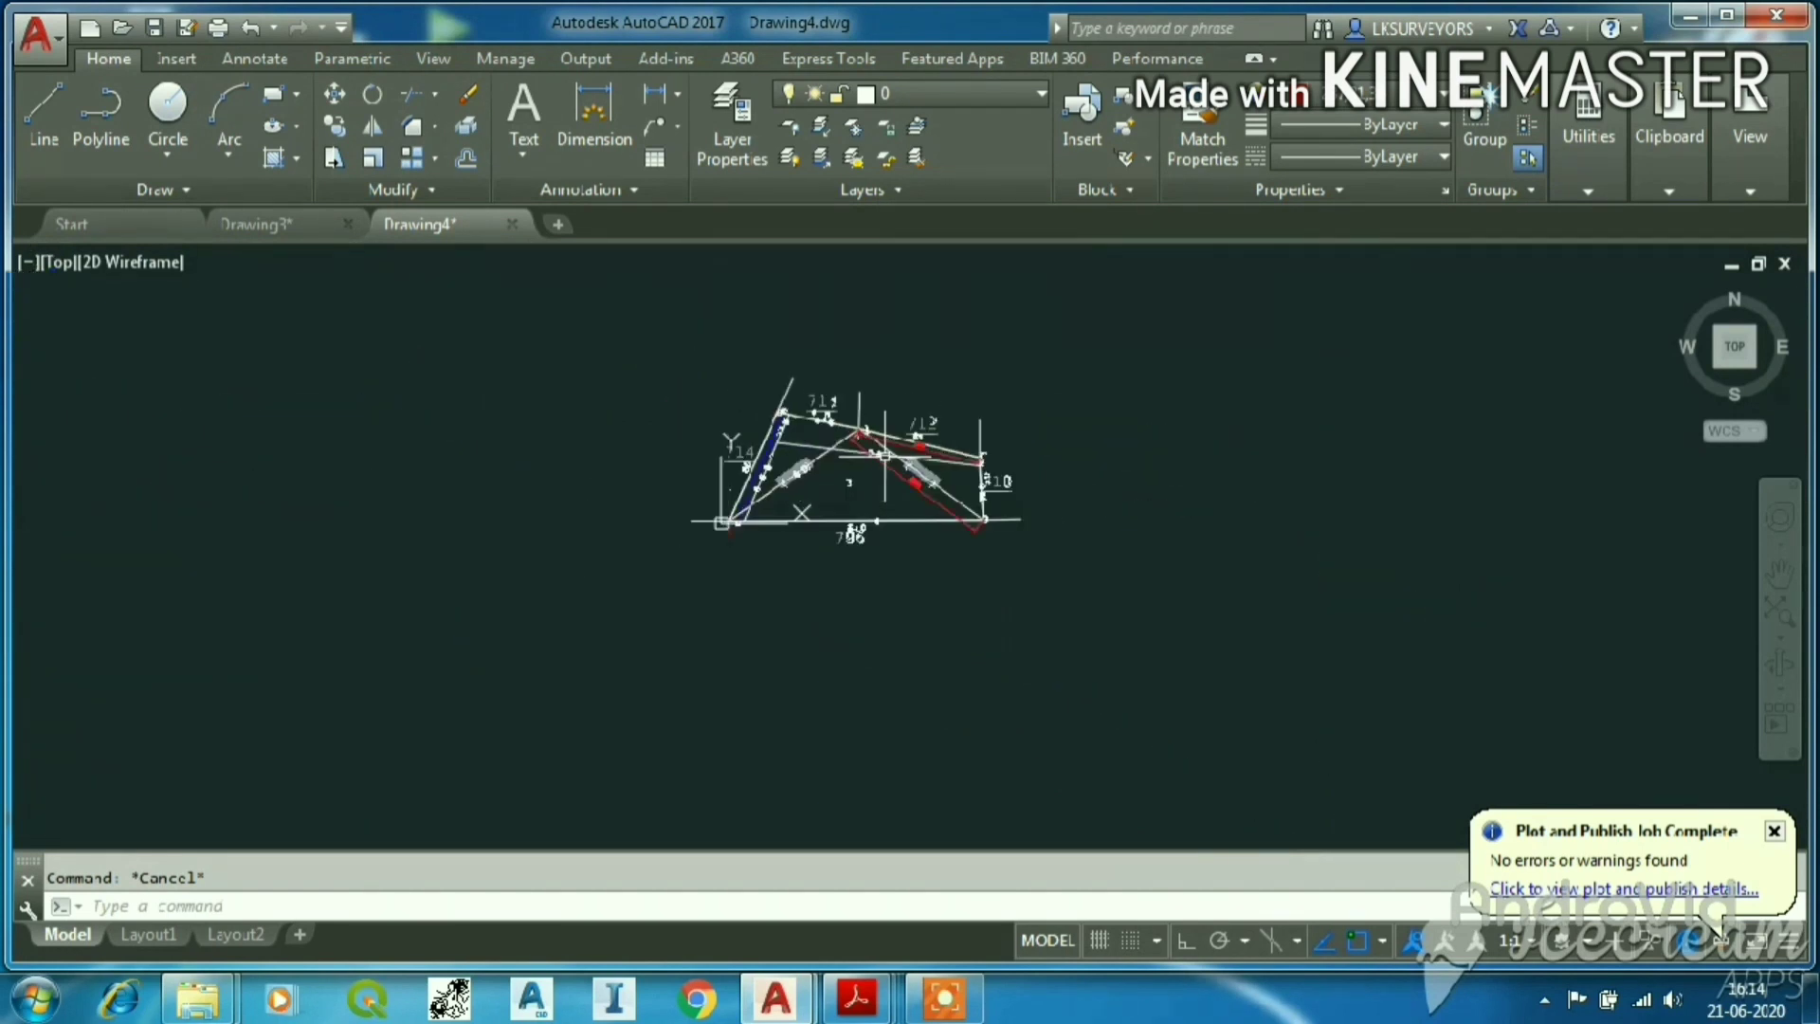
# Start a new drawing, turn the grid off, and set units to 0.00 precision with Meters insertion scale.
pyautogui.click(558, 224)
pyautogui.click(1099, 939)
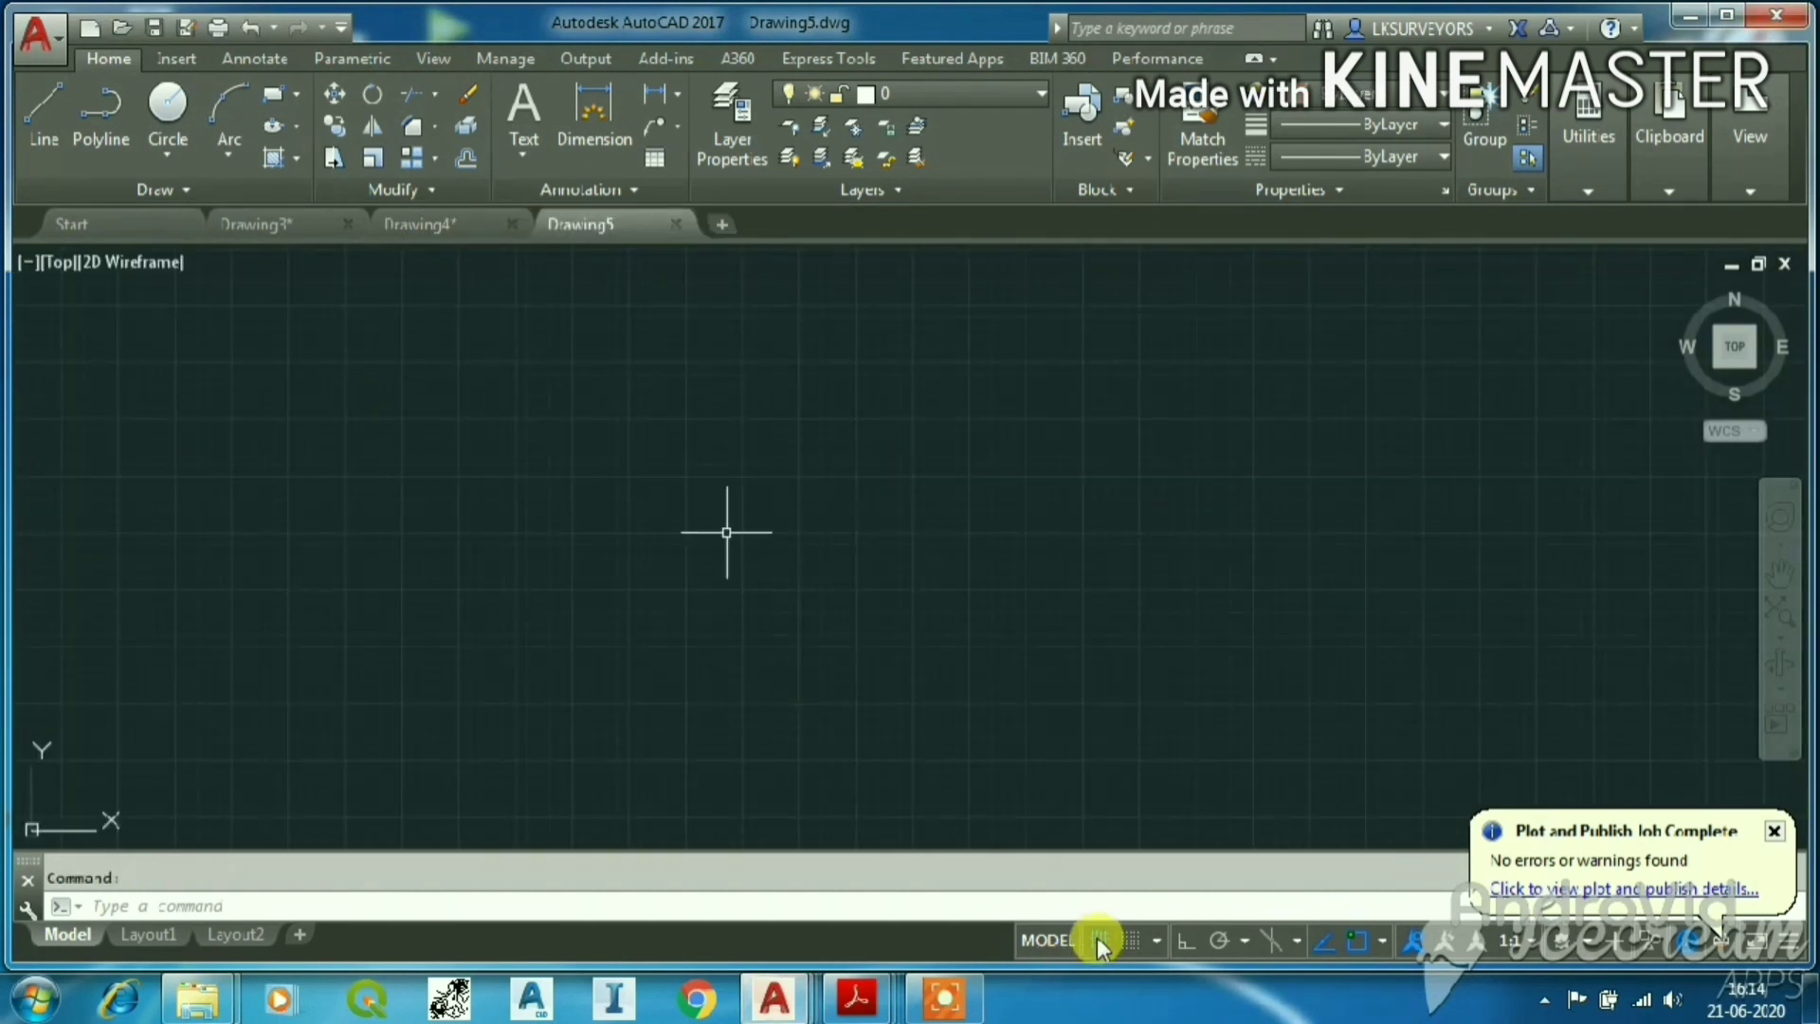
pyautogui.write('un')
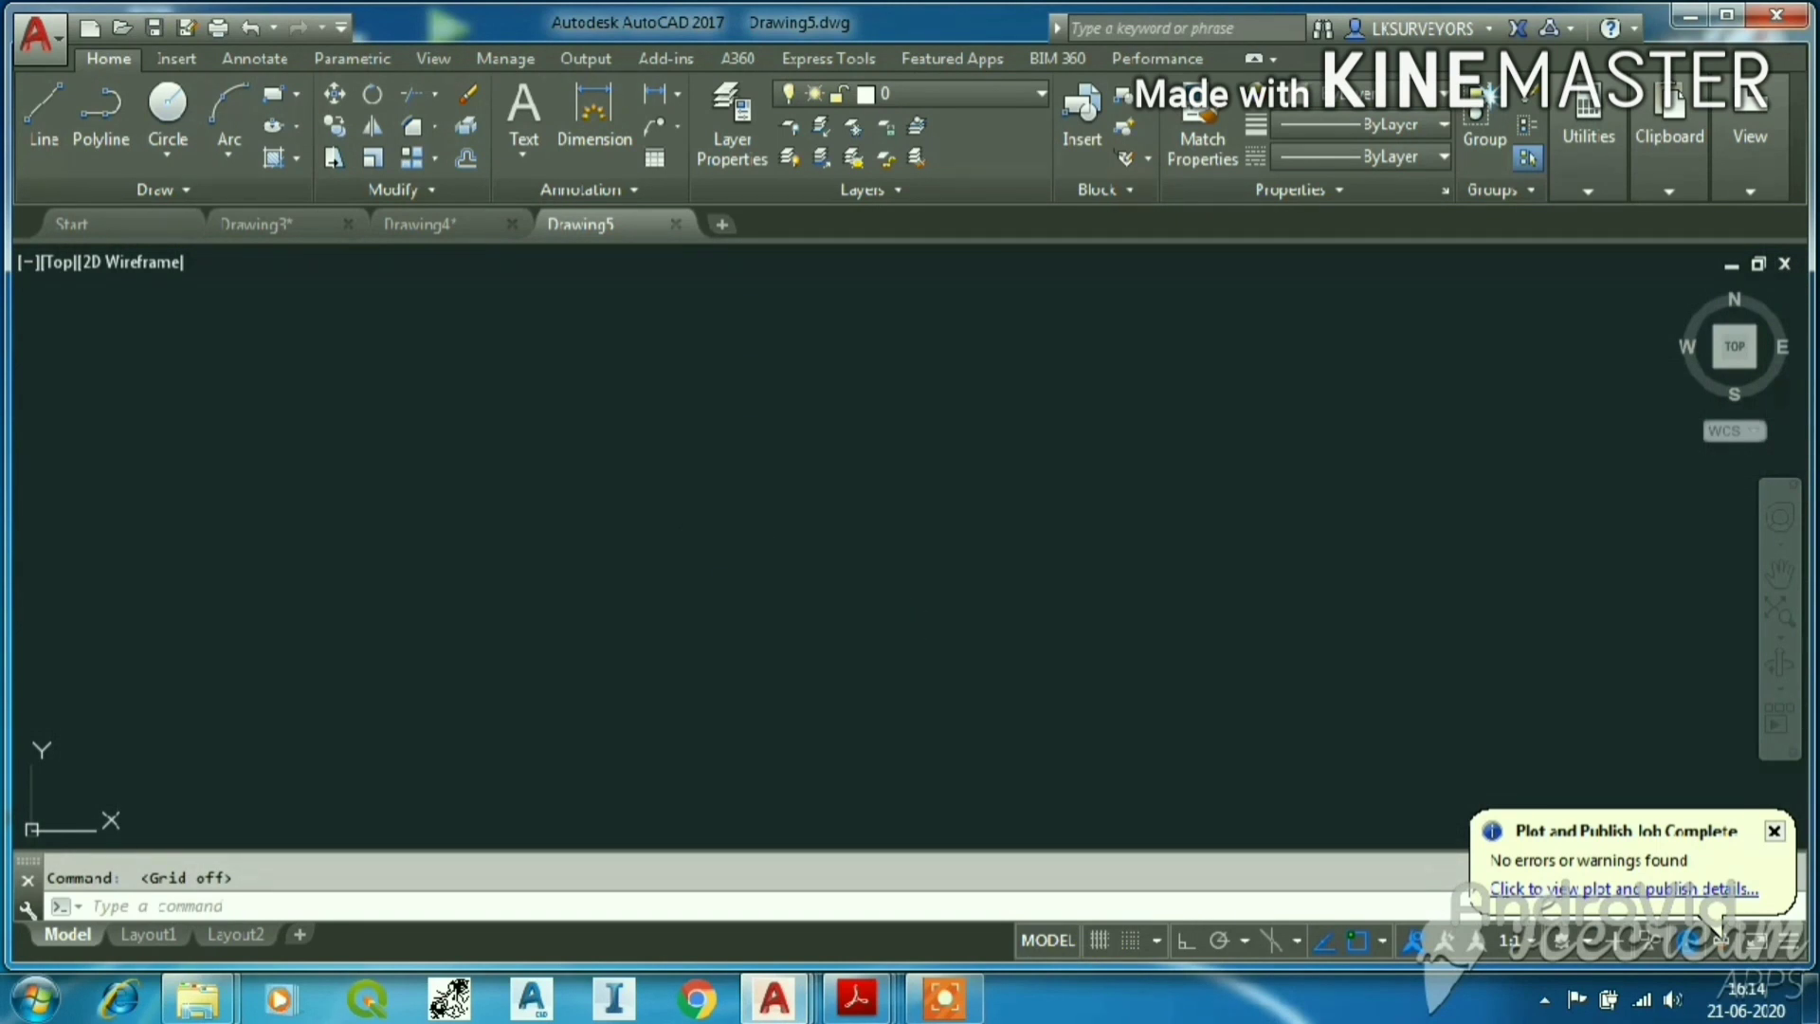
pyautogui.press('Return')
pyautogui.click(791, 363)
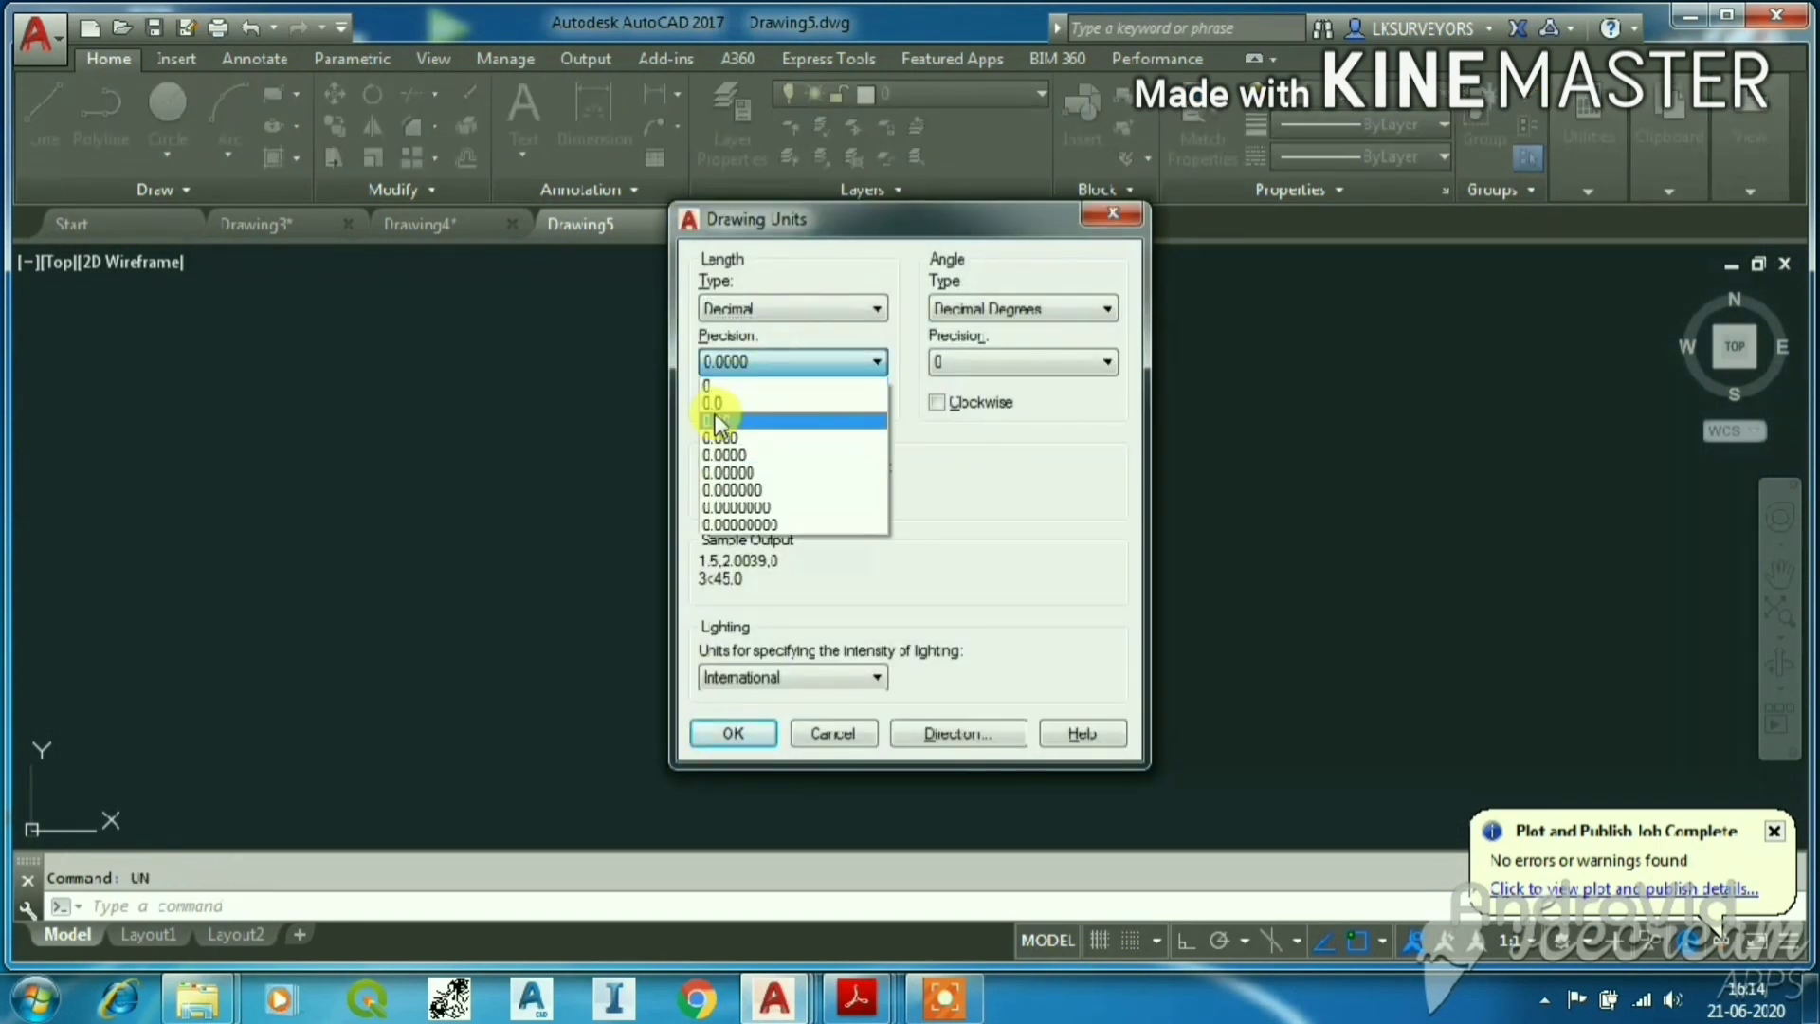
pyautogui.click(713, 410)
pyautogui.click(770, 494)
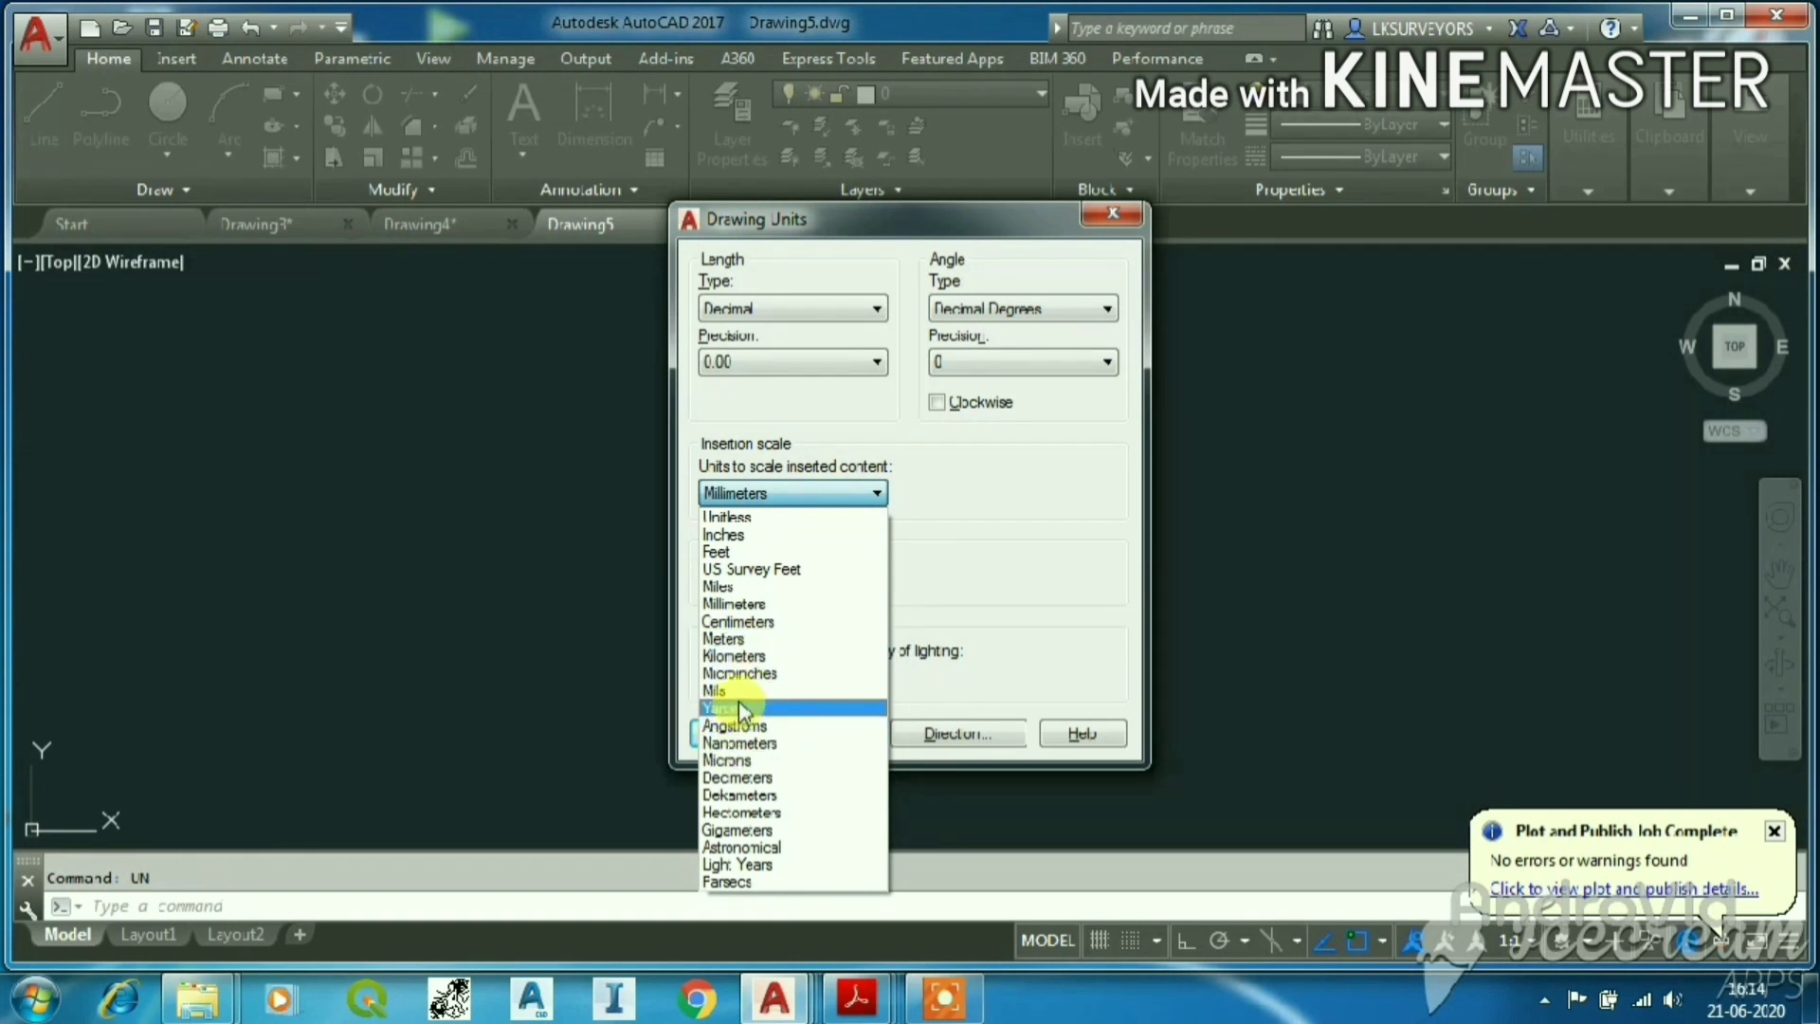
pyautogui.click(786, 640)
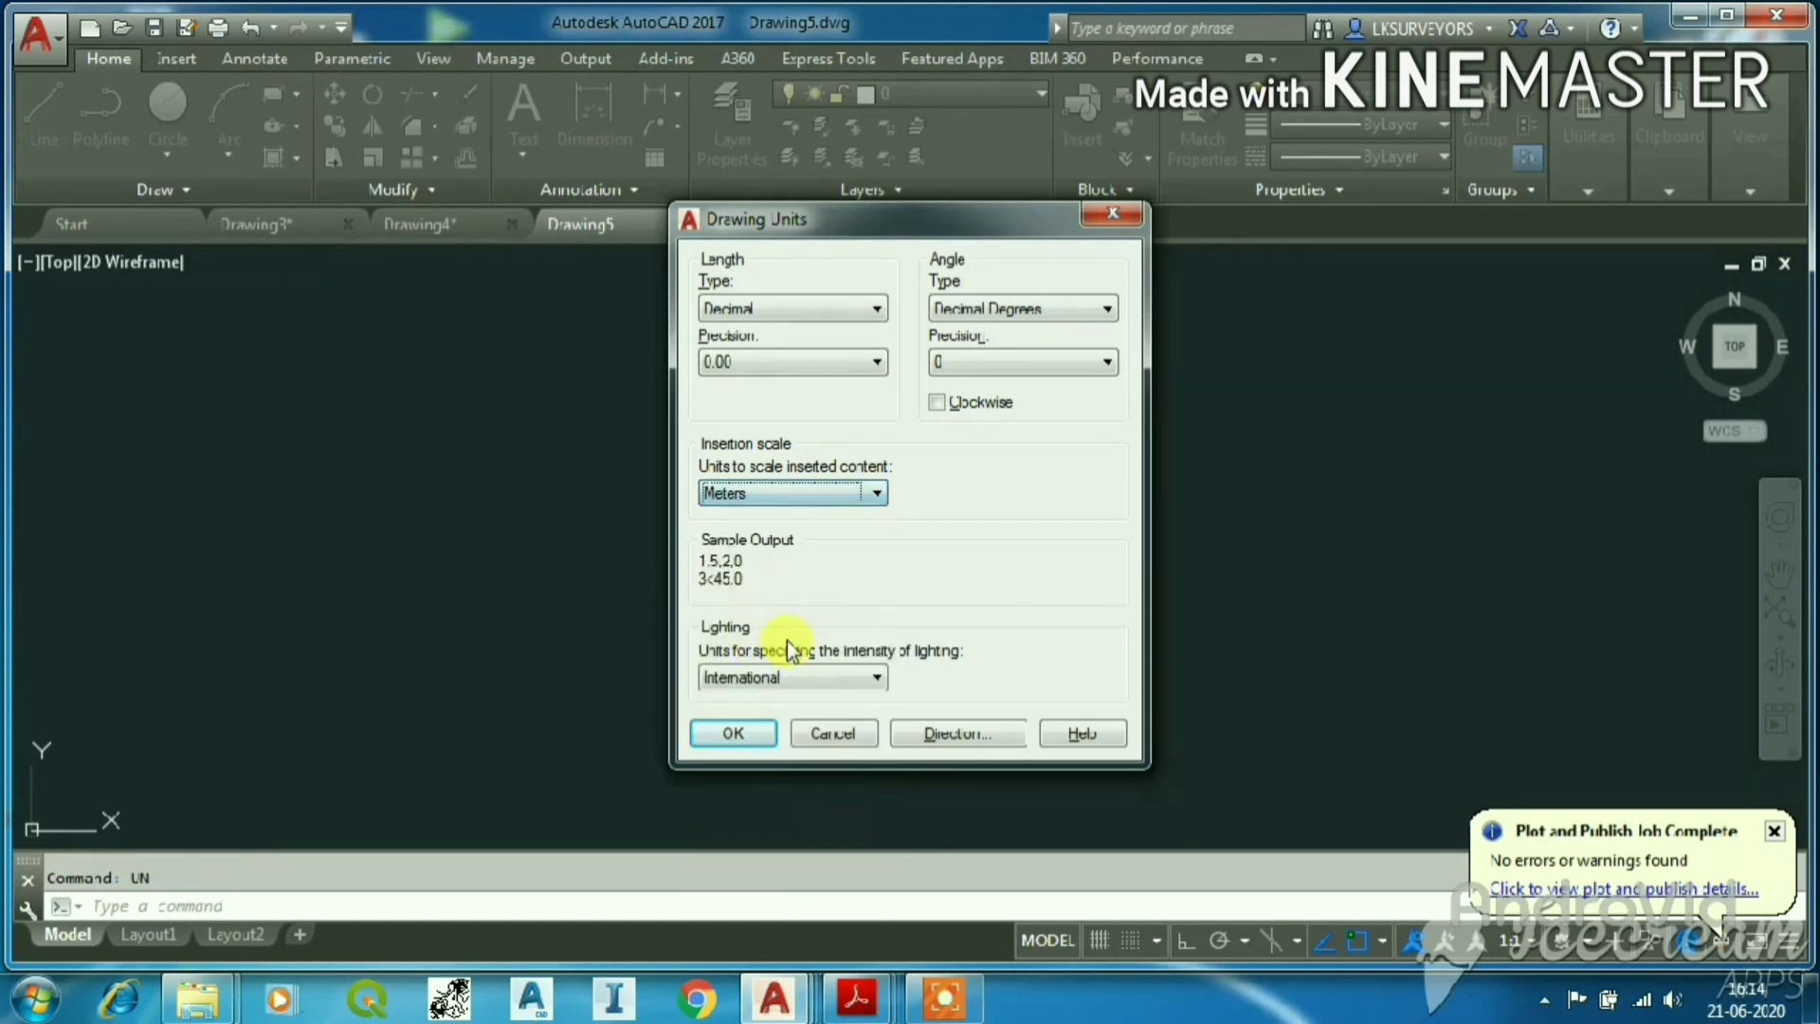
pyautogui.click(731, 734)
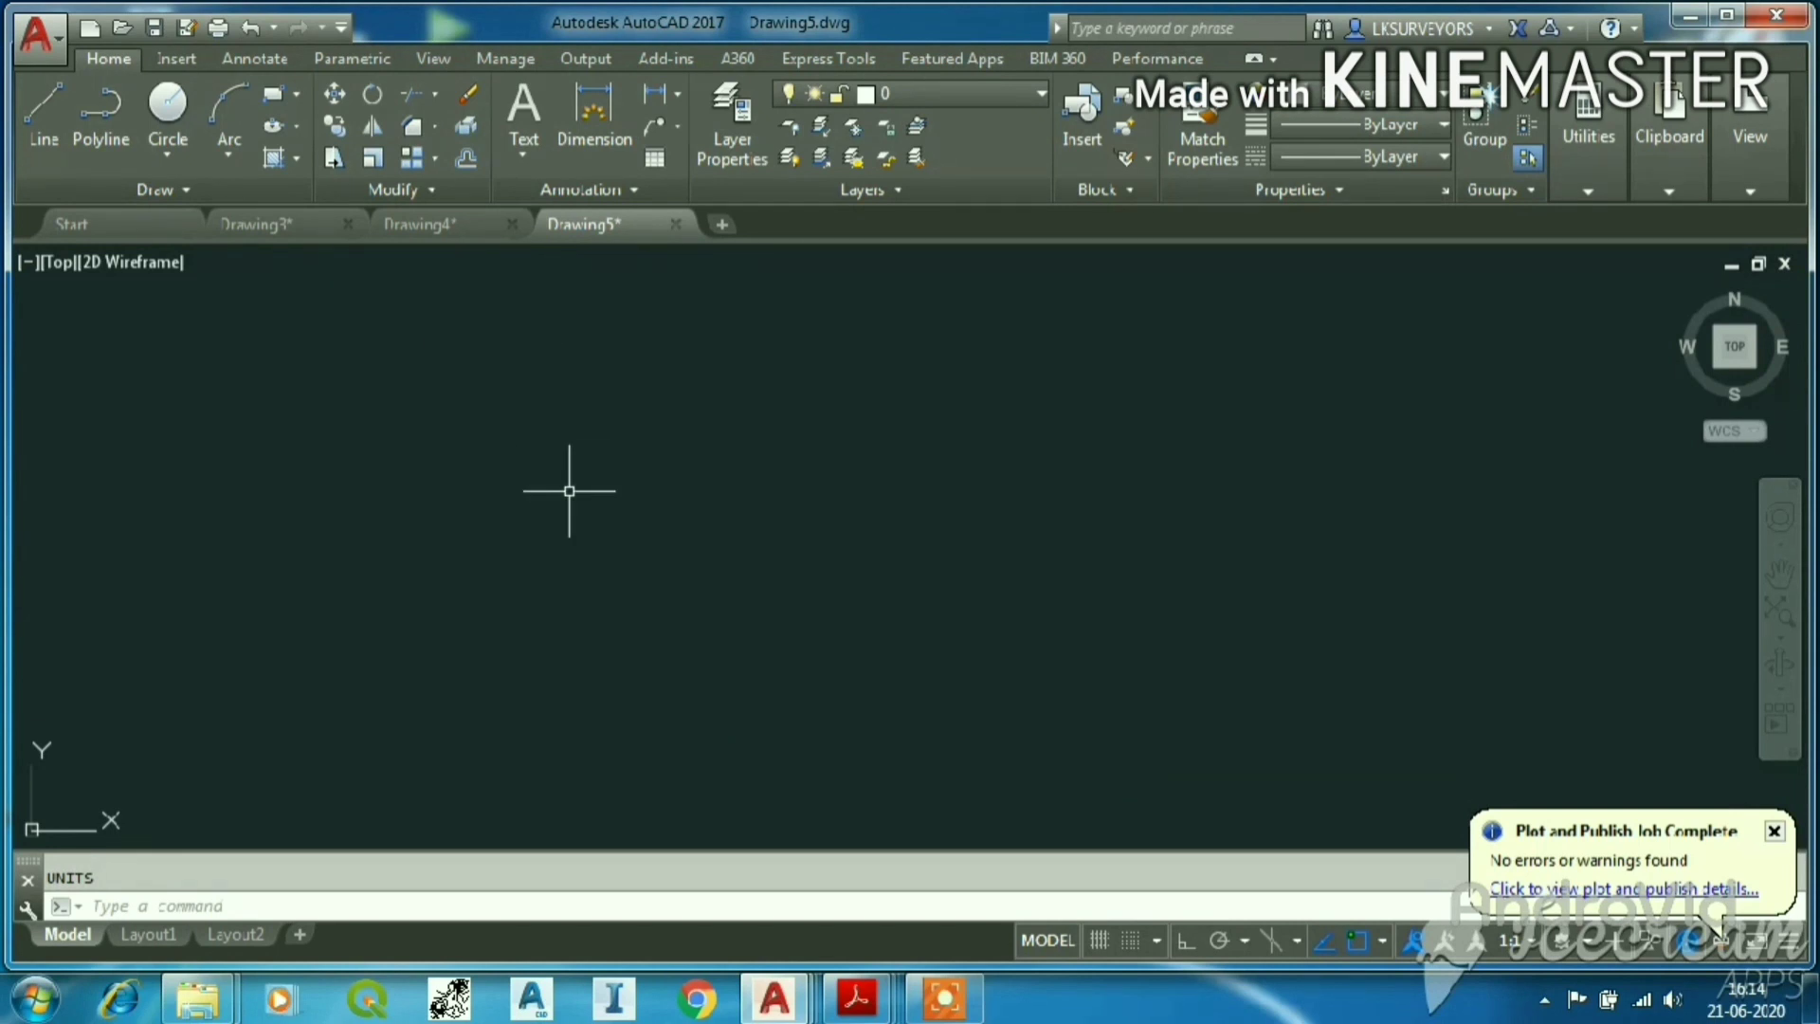
# Attach demo 1.pdf as an underlay placed at the origin.
pyautogui.click(178, 62)
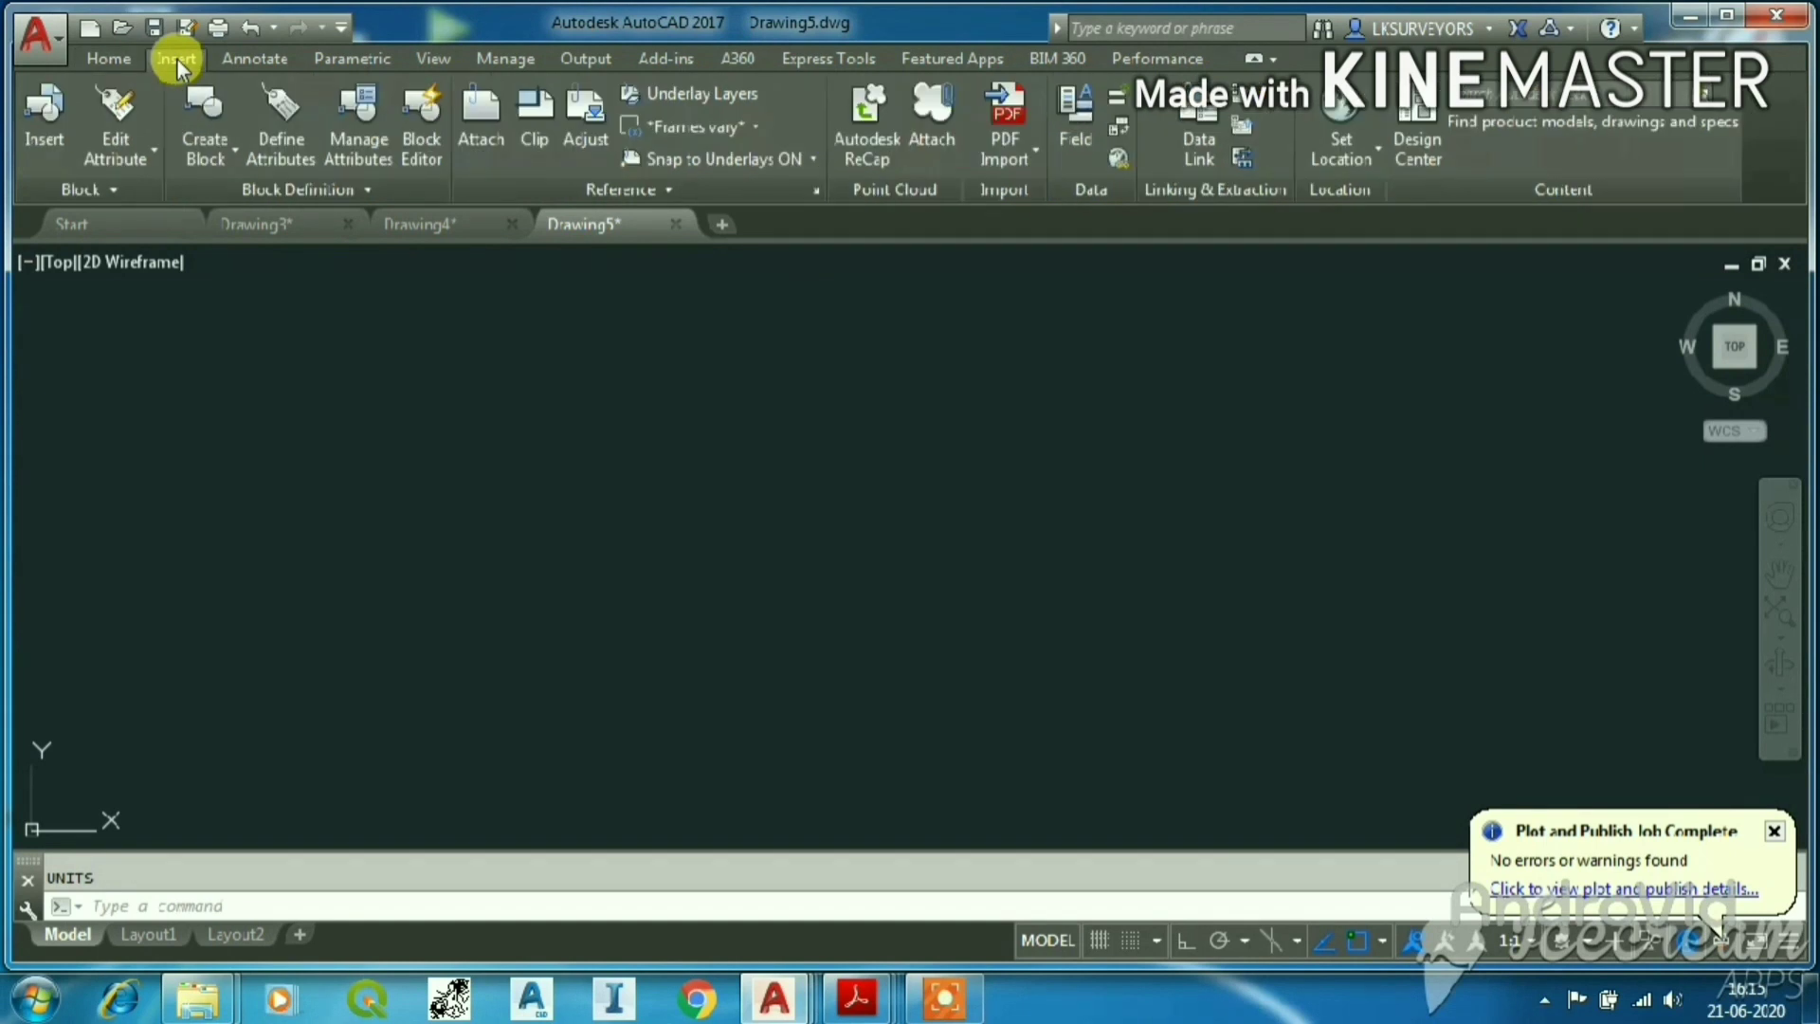
pyautogui.click(497, 138)
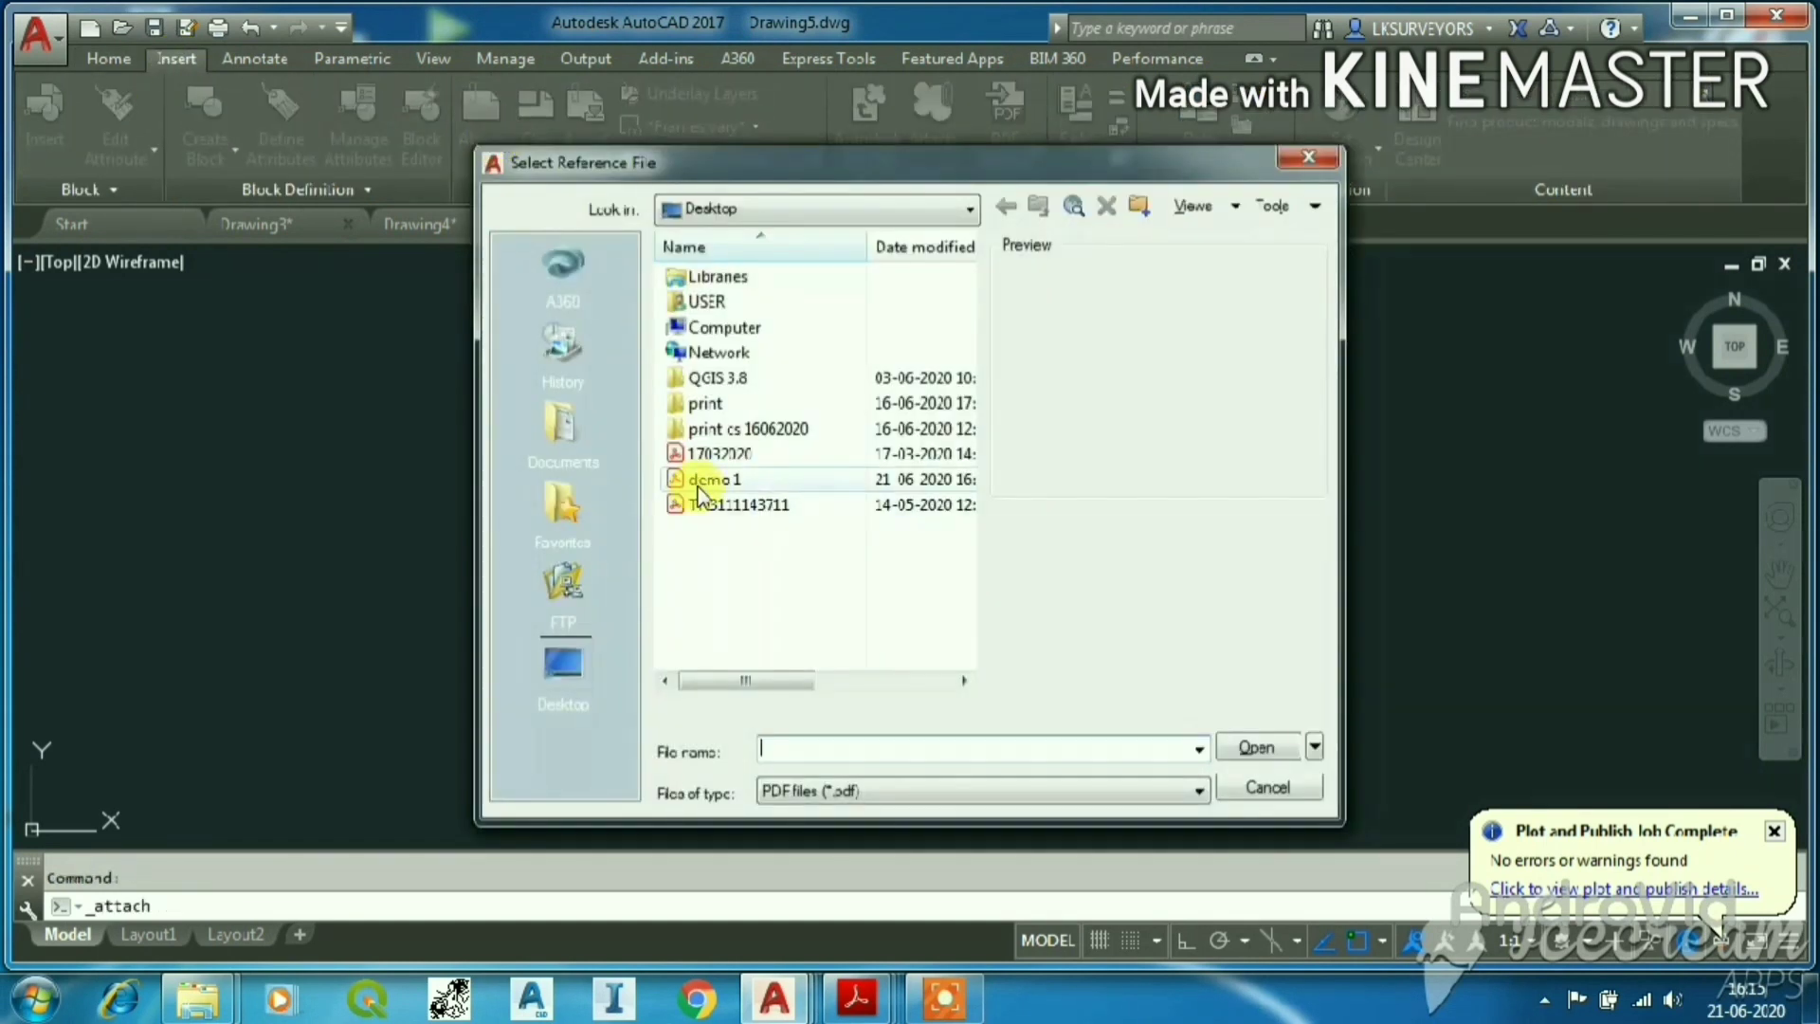
pyautogui.click(702, 481)
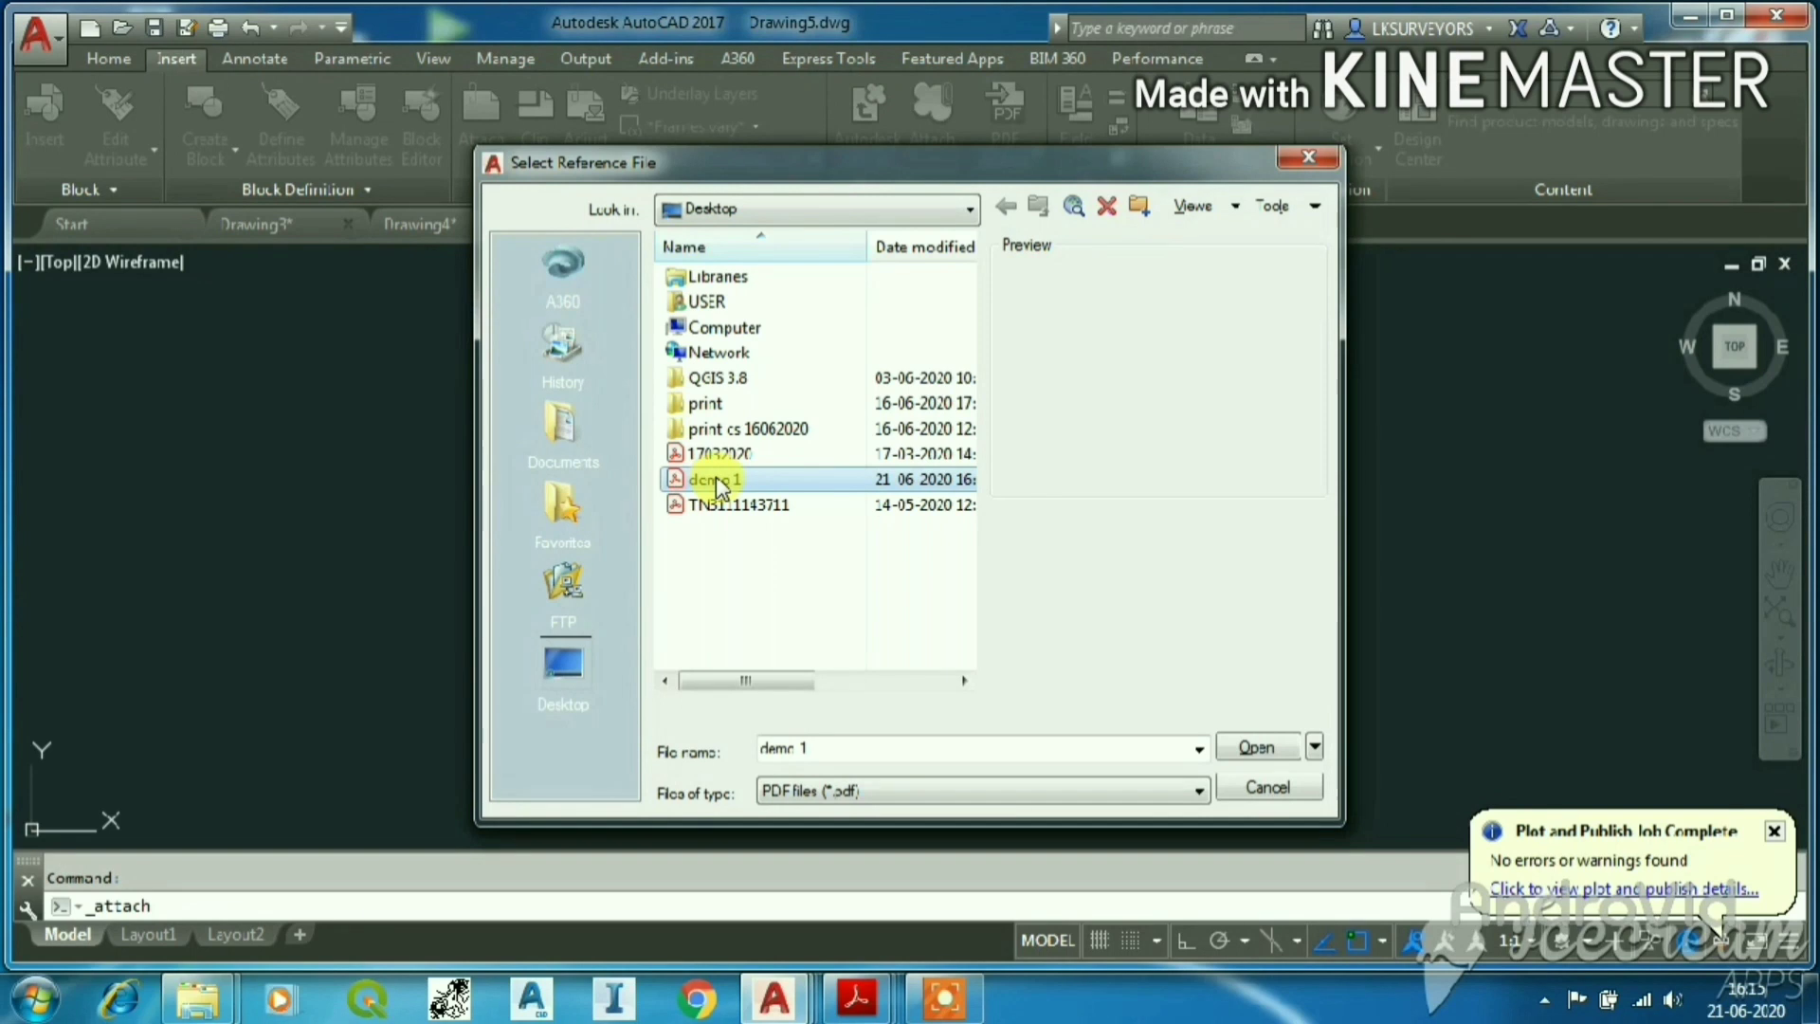
pyautogui.click(1244, 744)
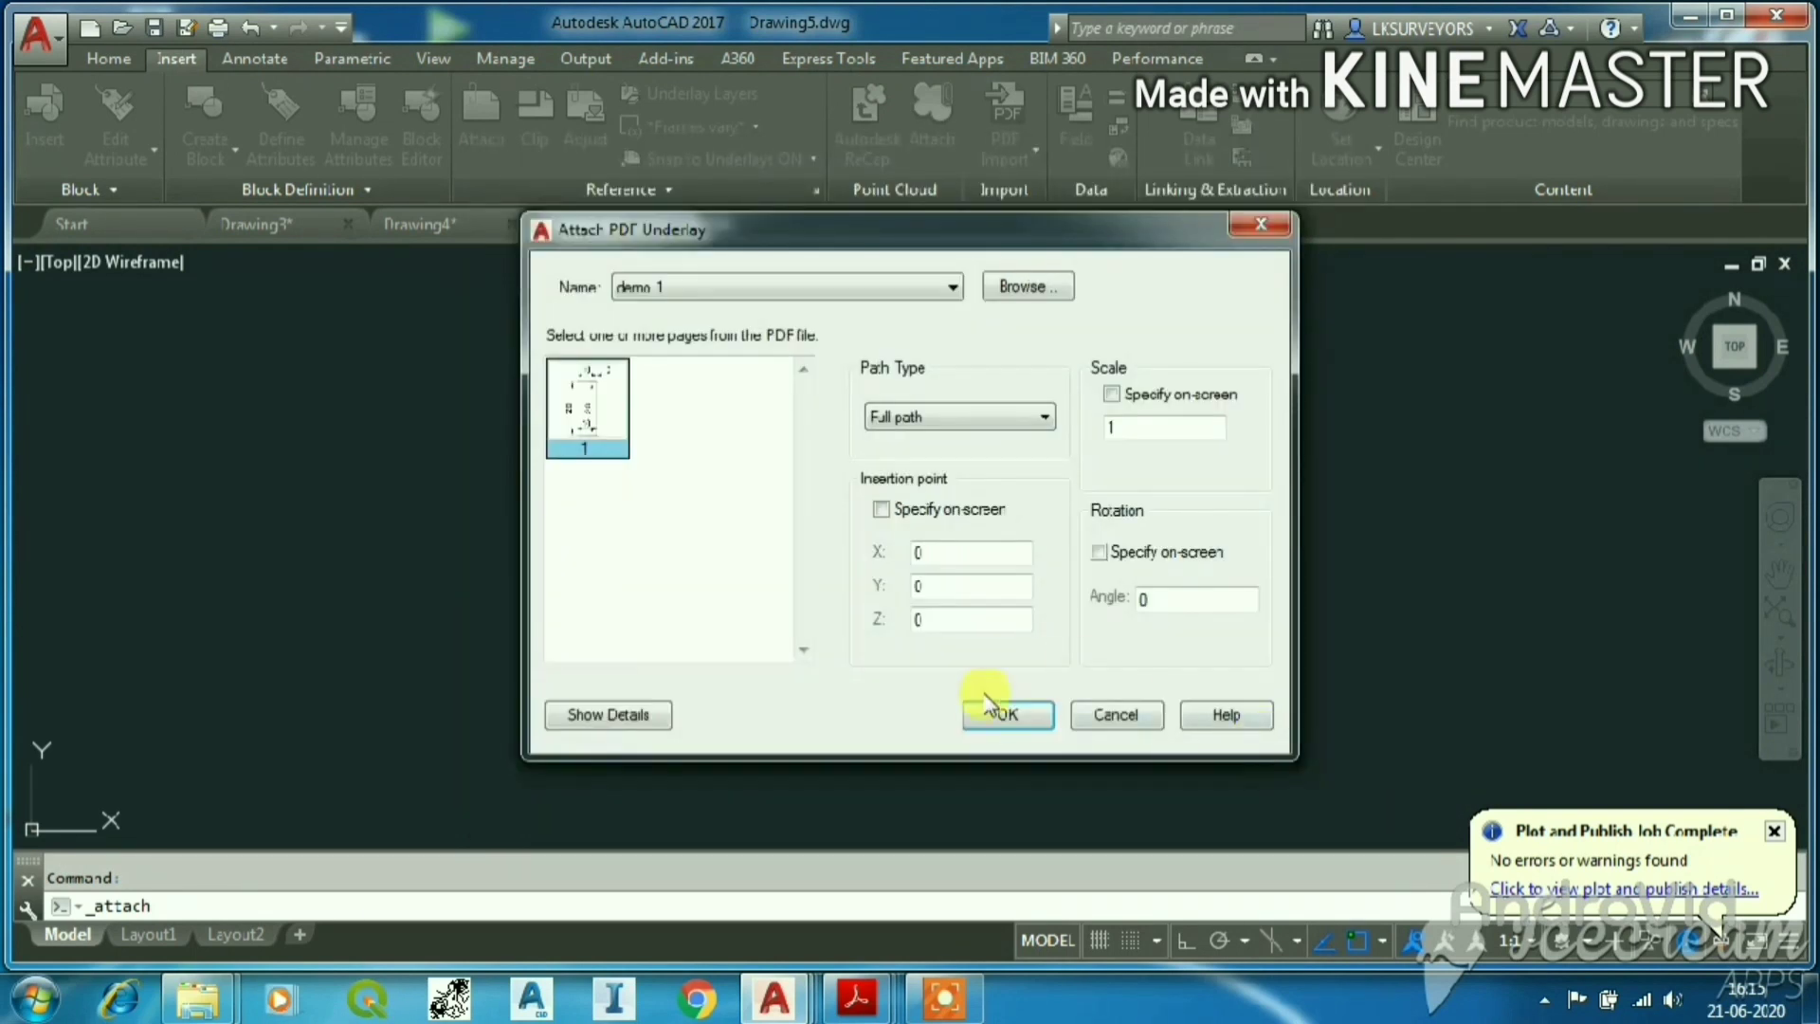
pyautogui.click(991, 715)
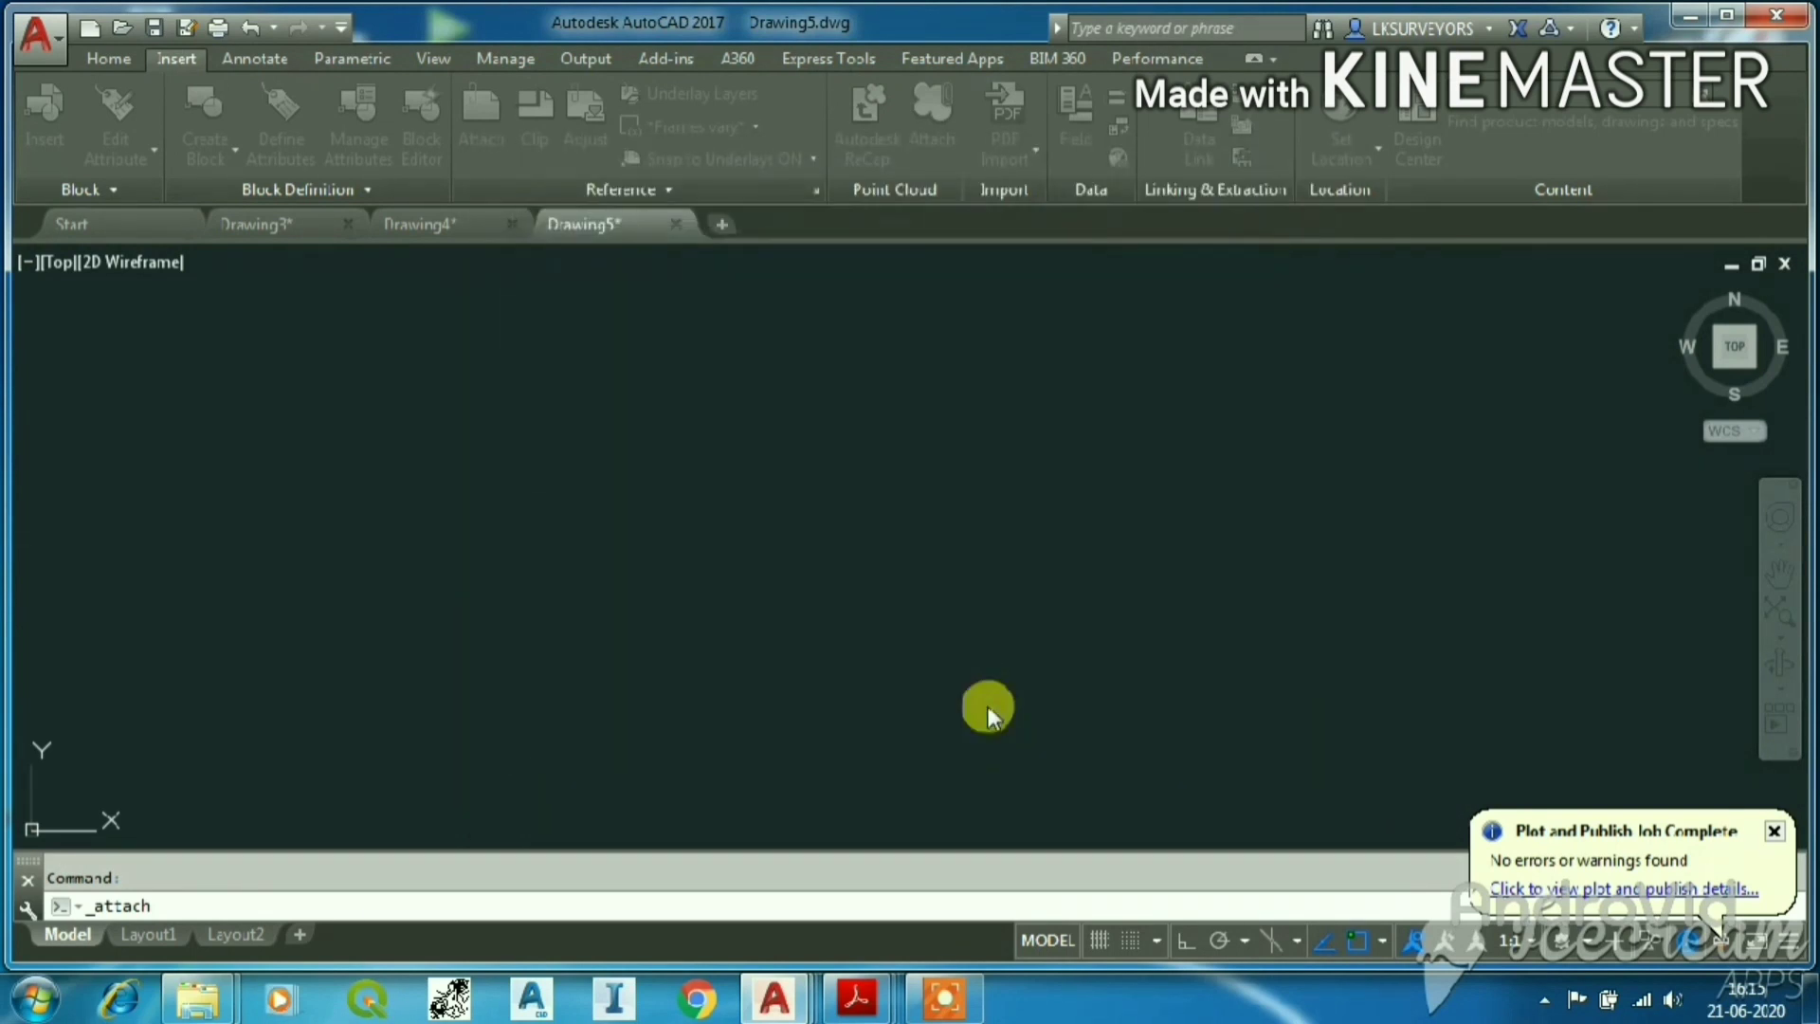
pyautogui.middleClick(834, 621)
pyautogui.middleClick(834, 622)
pyautogui.scroll(-4, 677, 606)
pyautogui.scroll(2, 865, 576)
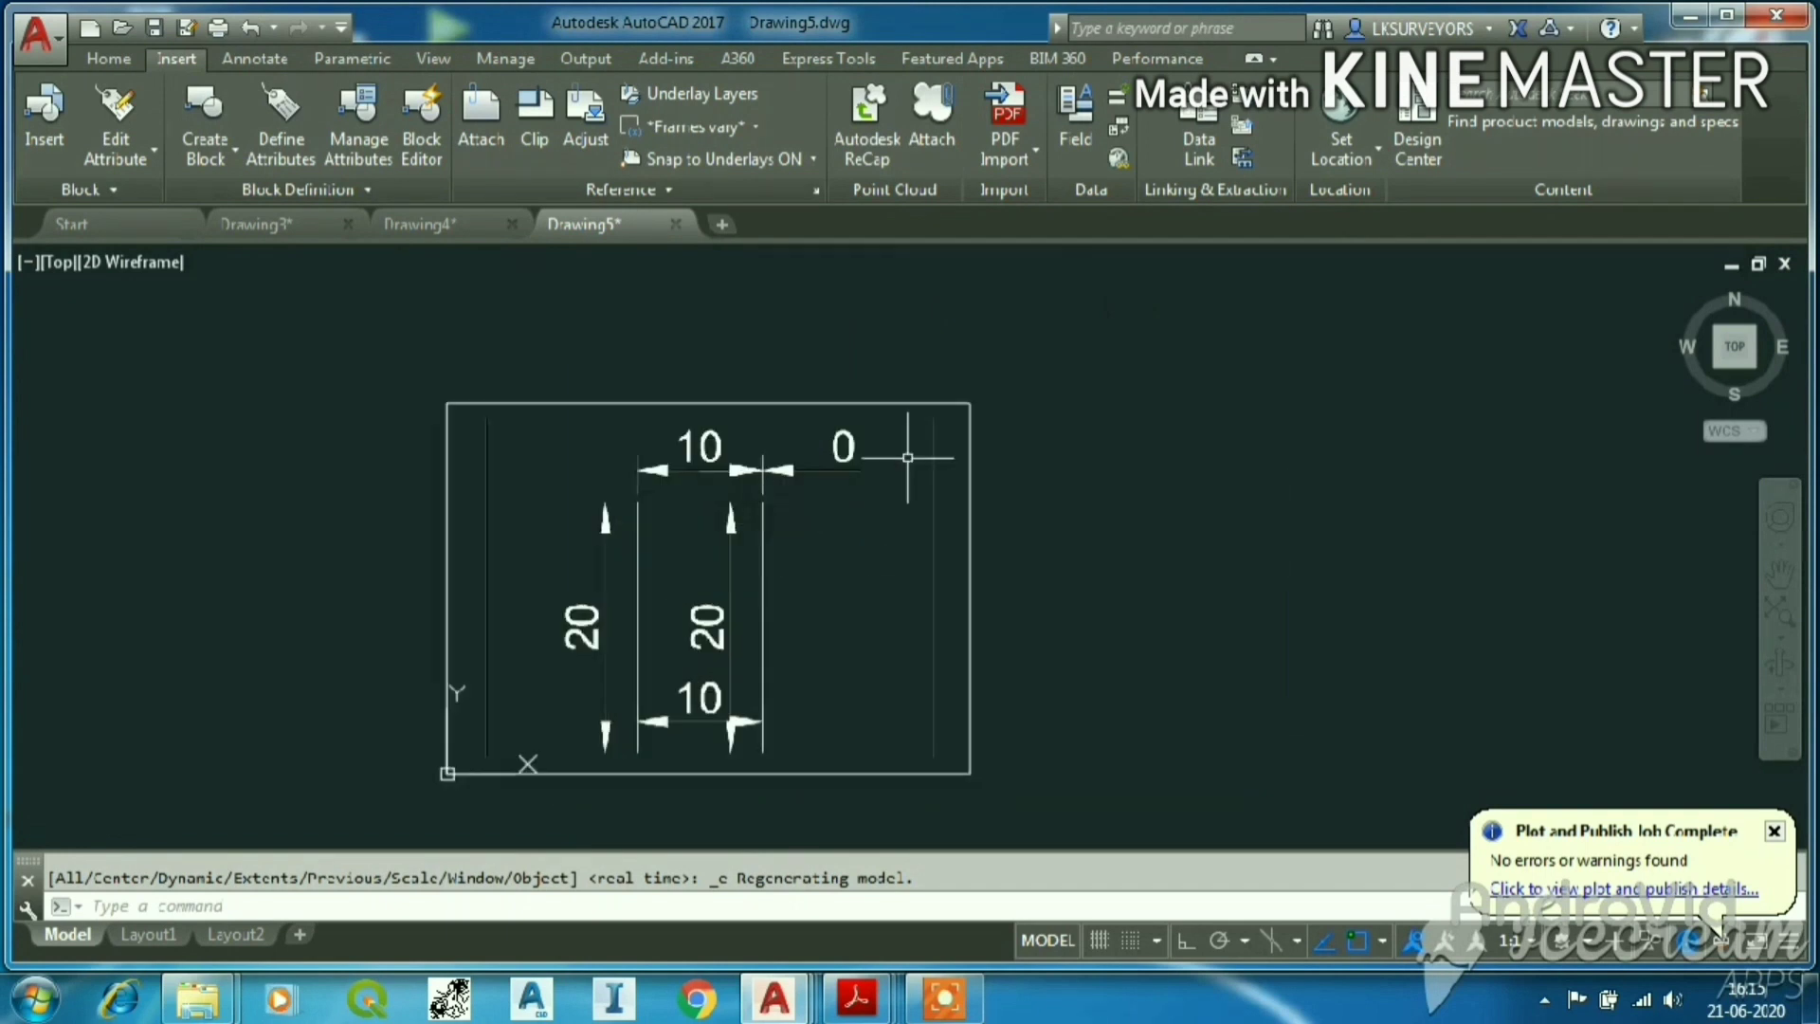
# Import the PDF underlay as objects over a windowed area, keeping the underlay.
pyautogui.click(970, 427)
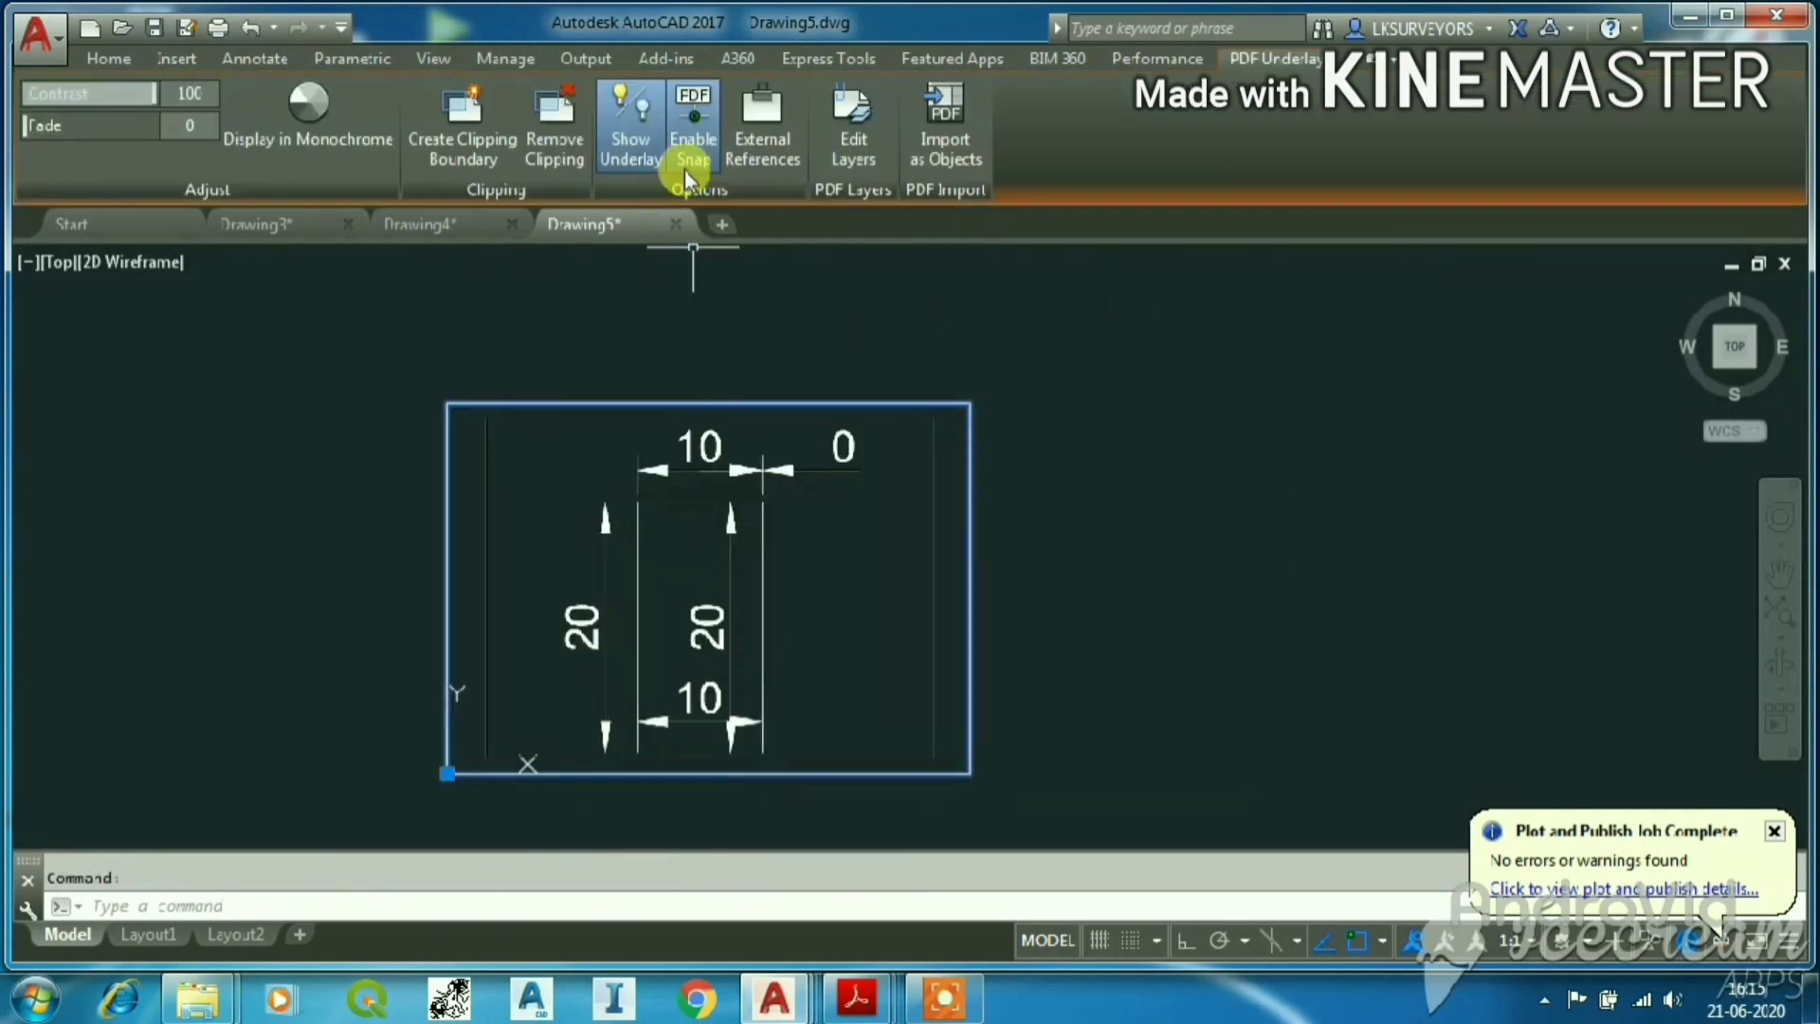
pyautogui.click(943, 142)
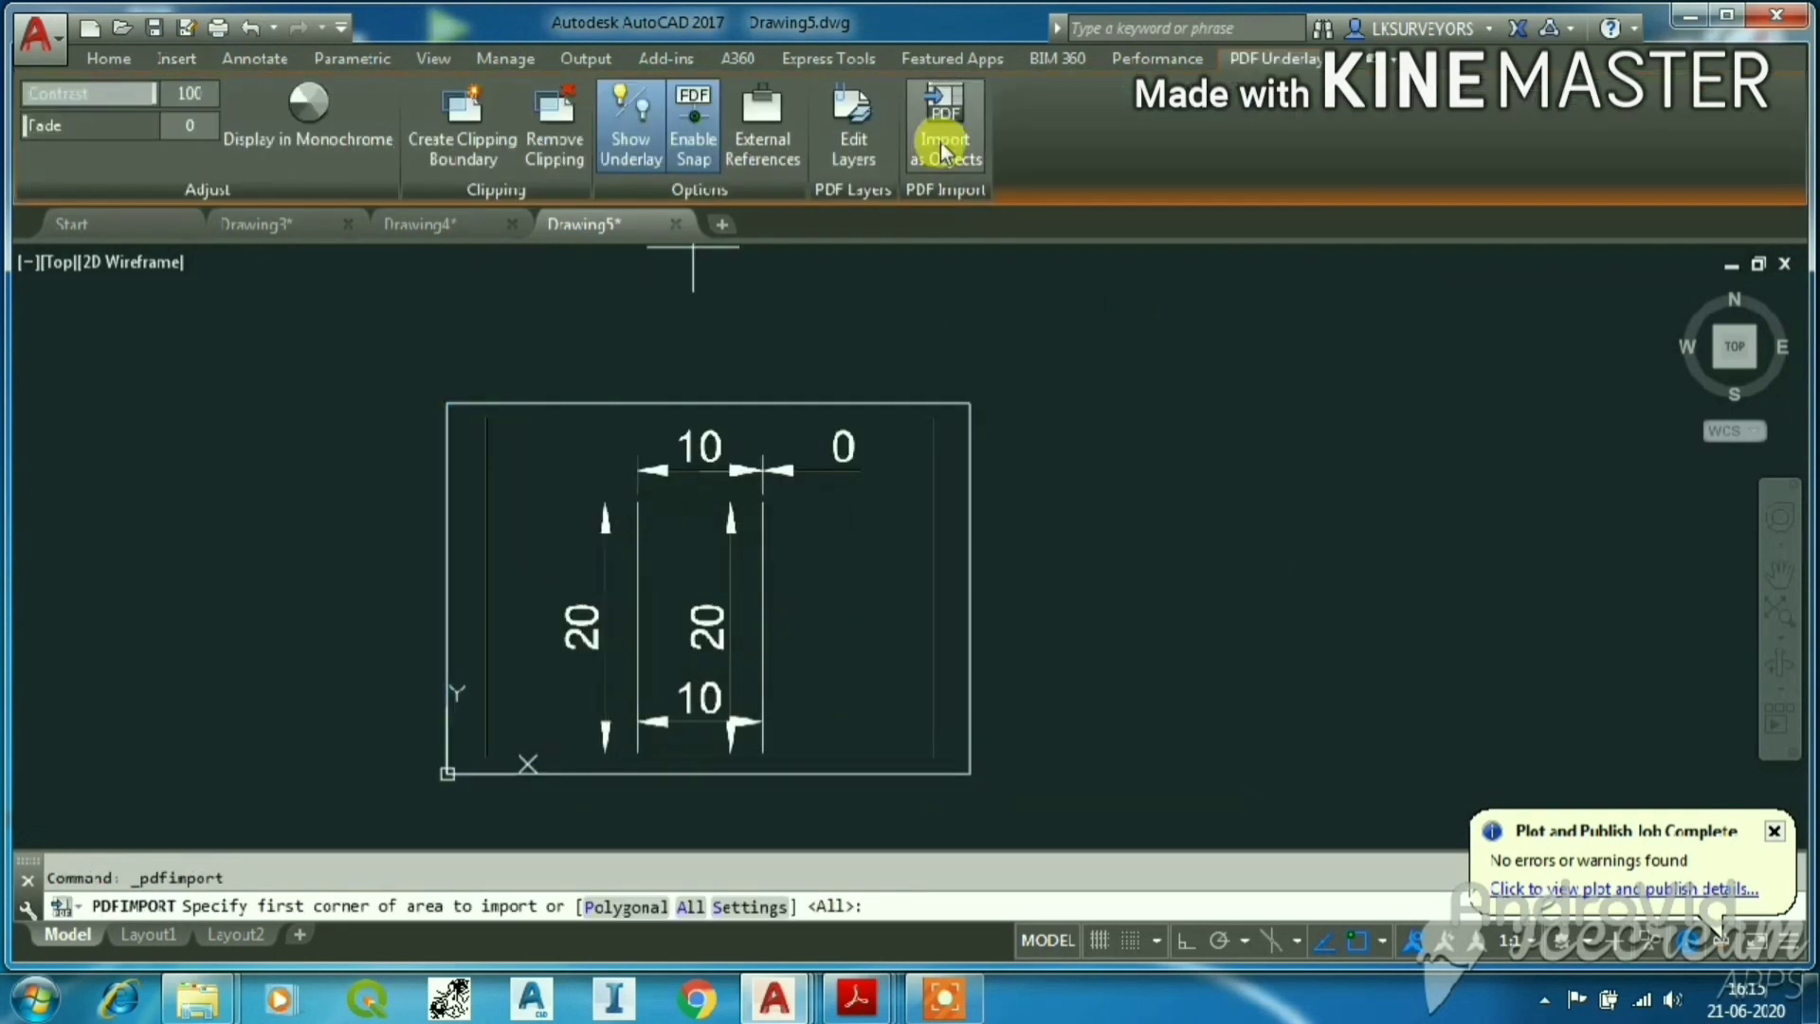
pyautogui.click(447, 404)
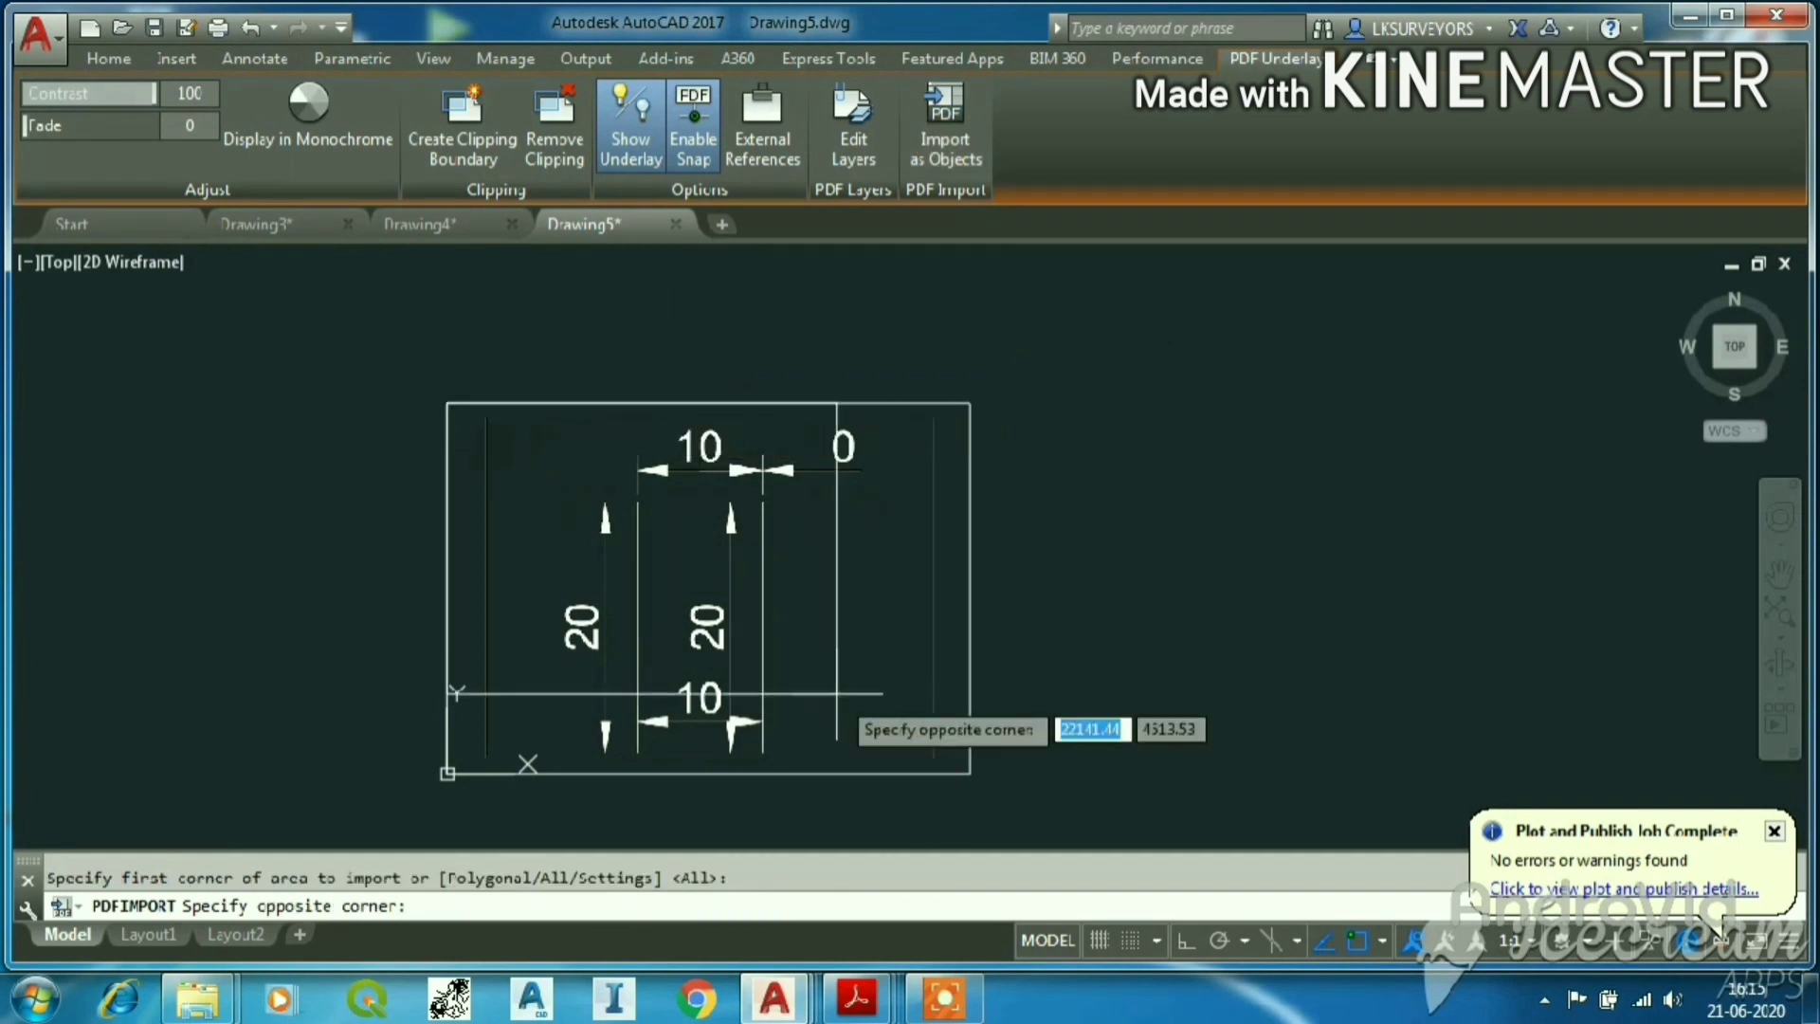
pyautogui.click(967, 772)
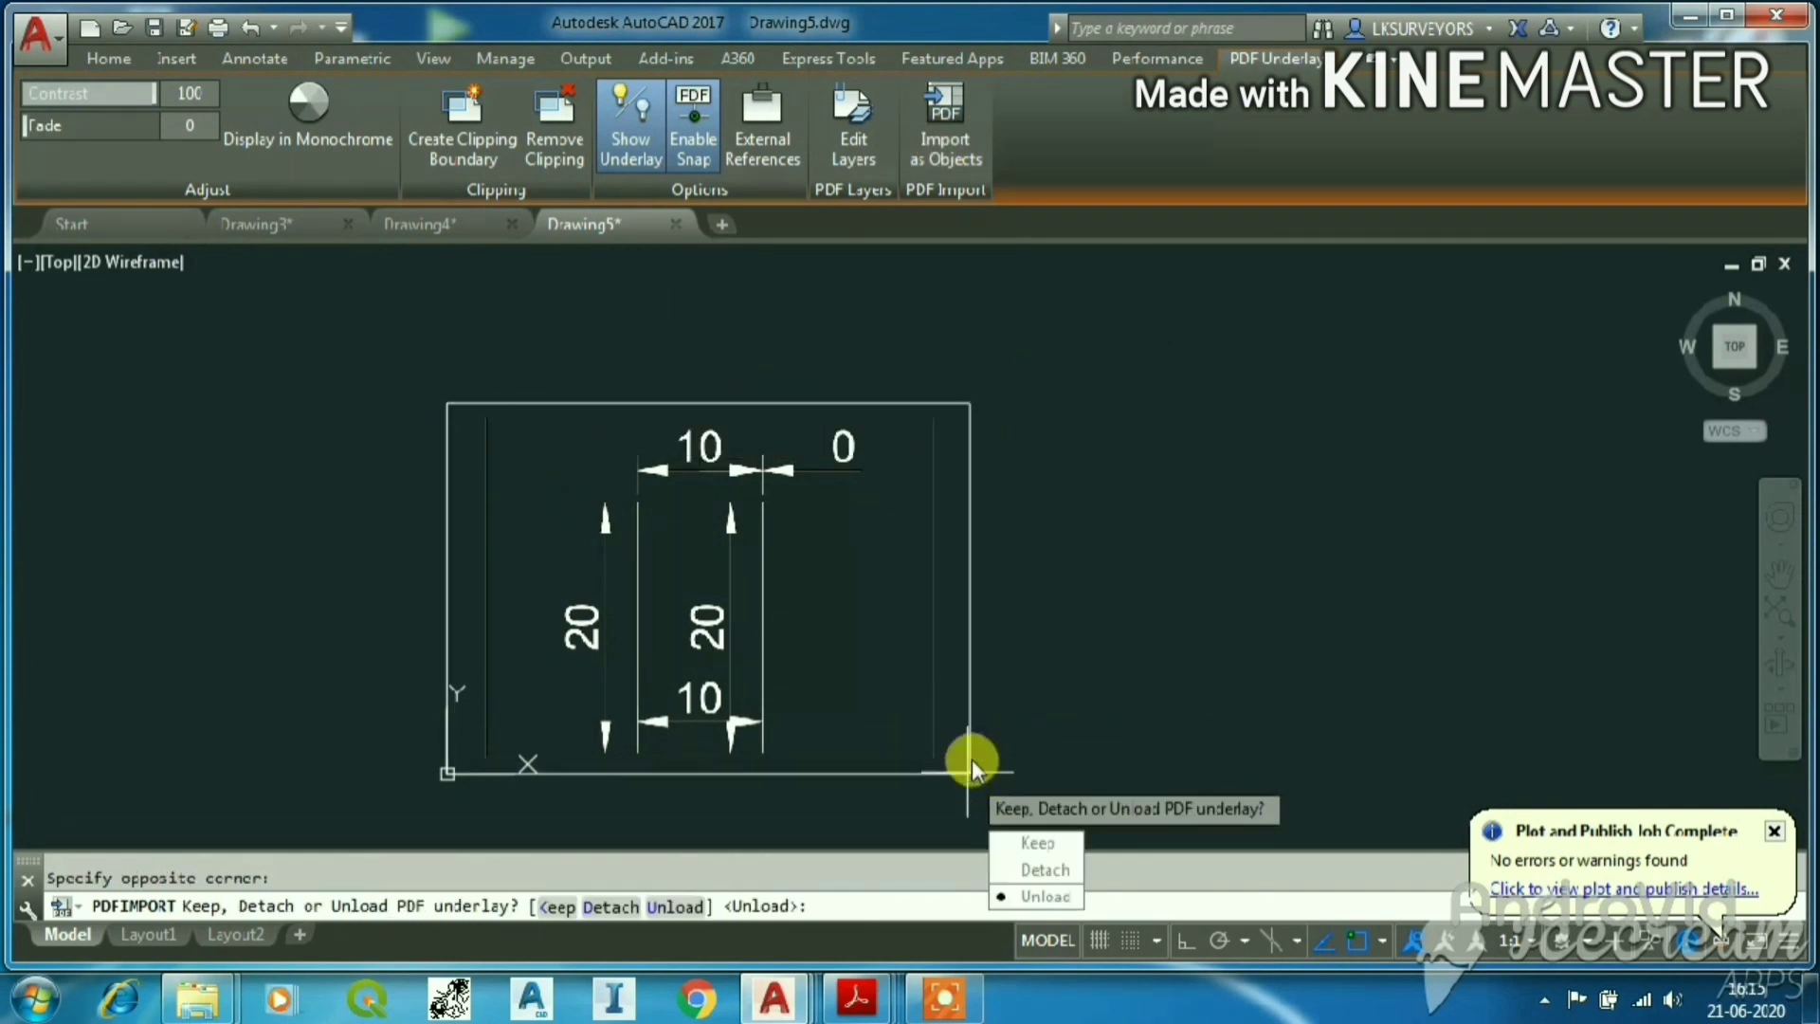
pyautogui.click(1031, 844)
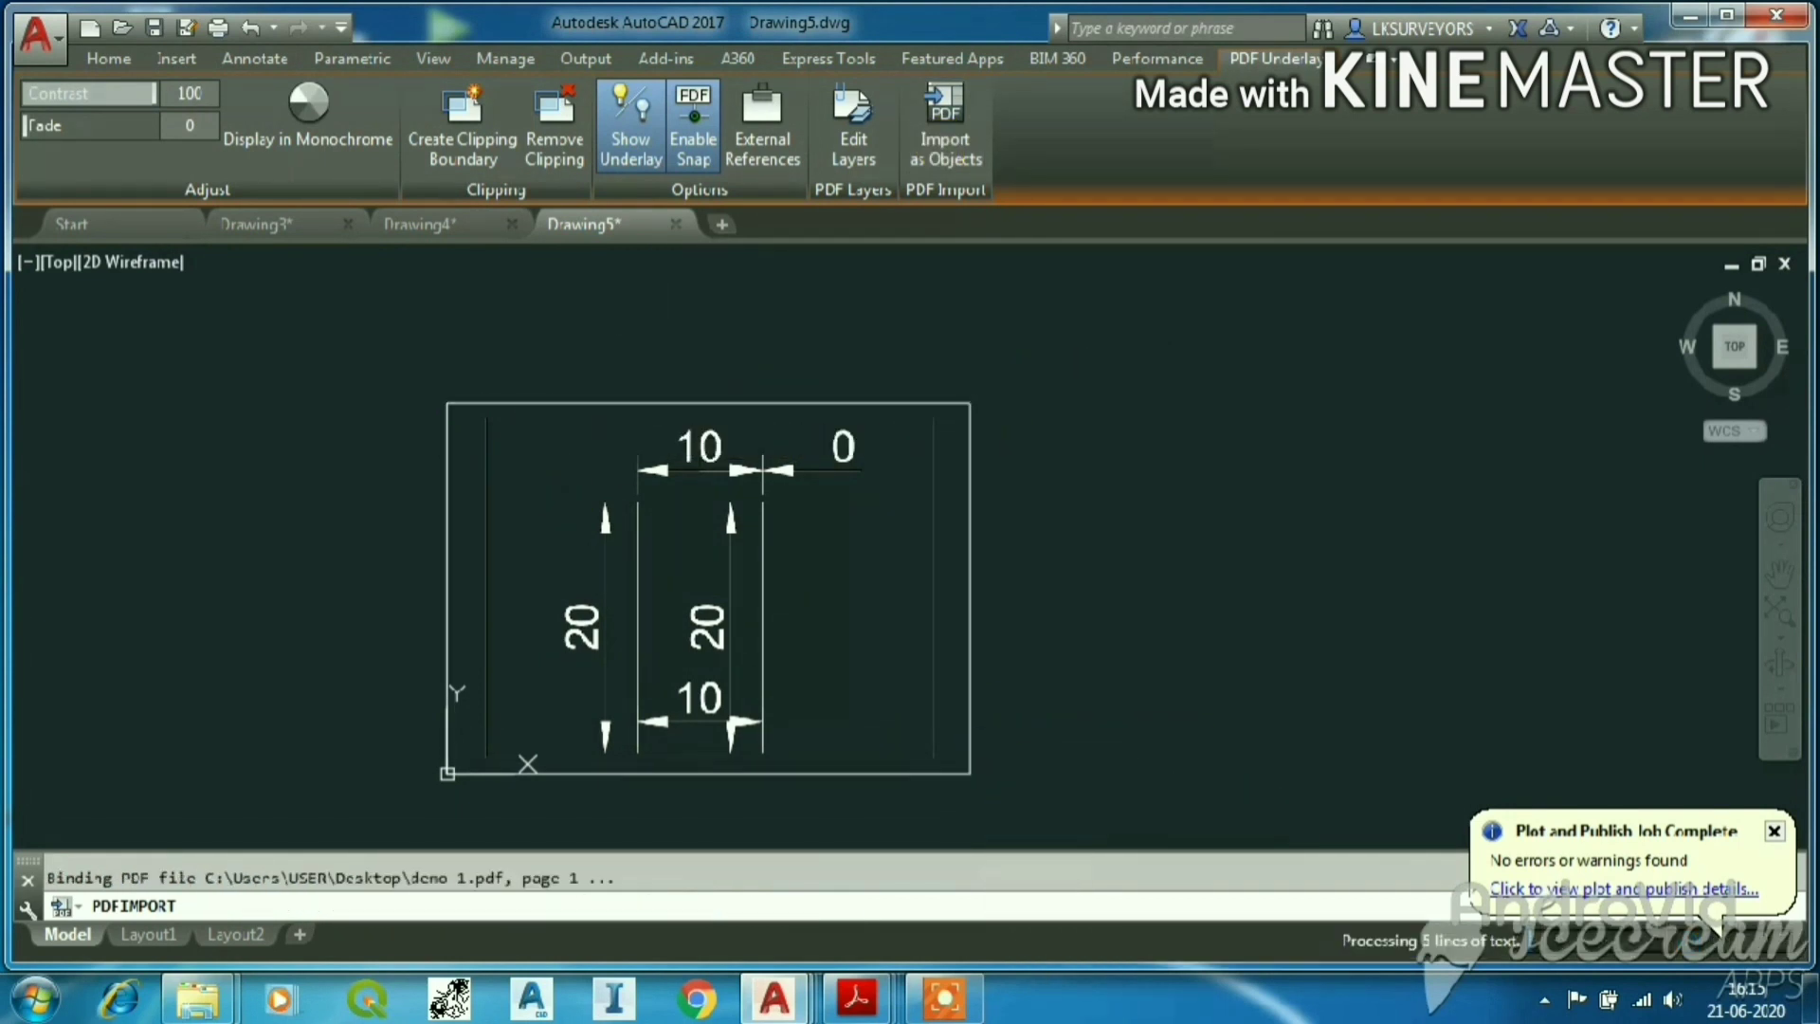
# Erase the outer frame and the left 20 dimension.
pyautogui.click(926, 495)
pyautogui.press('Delete')
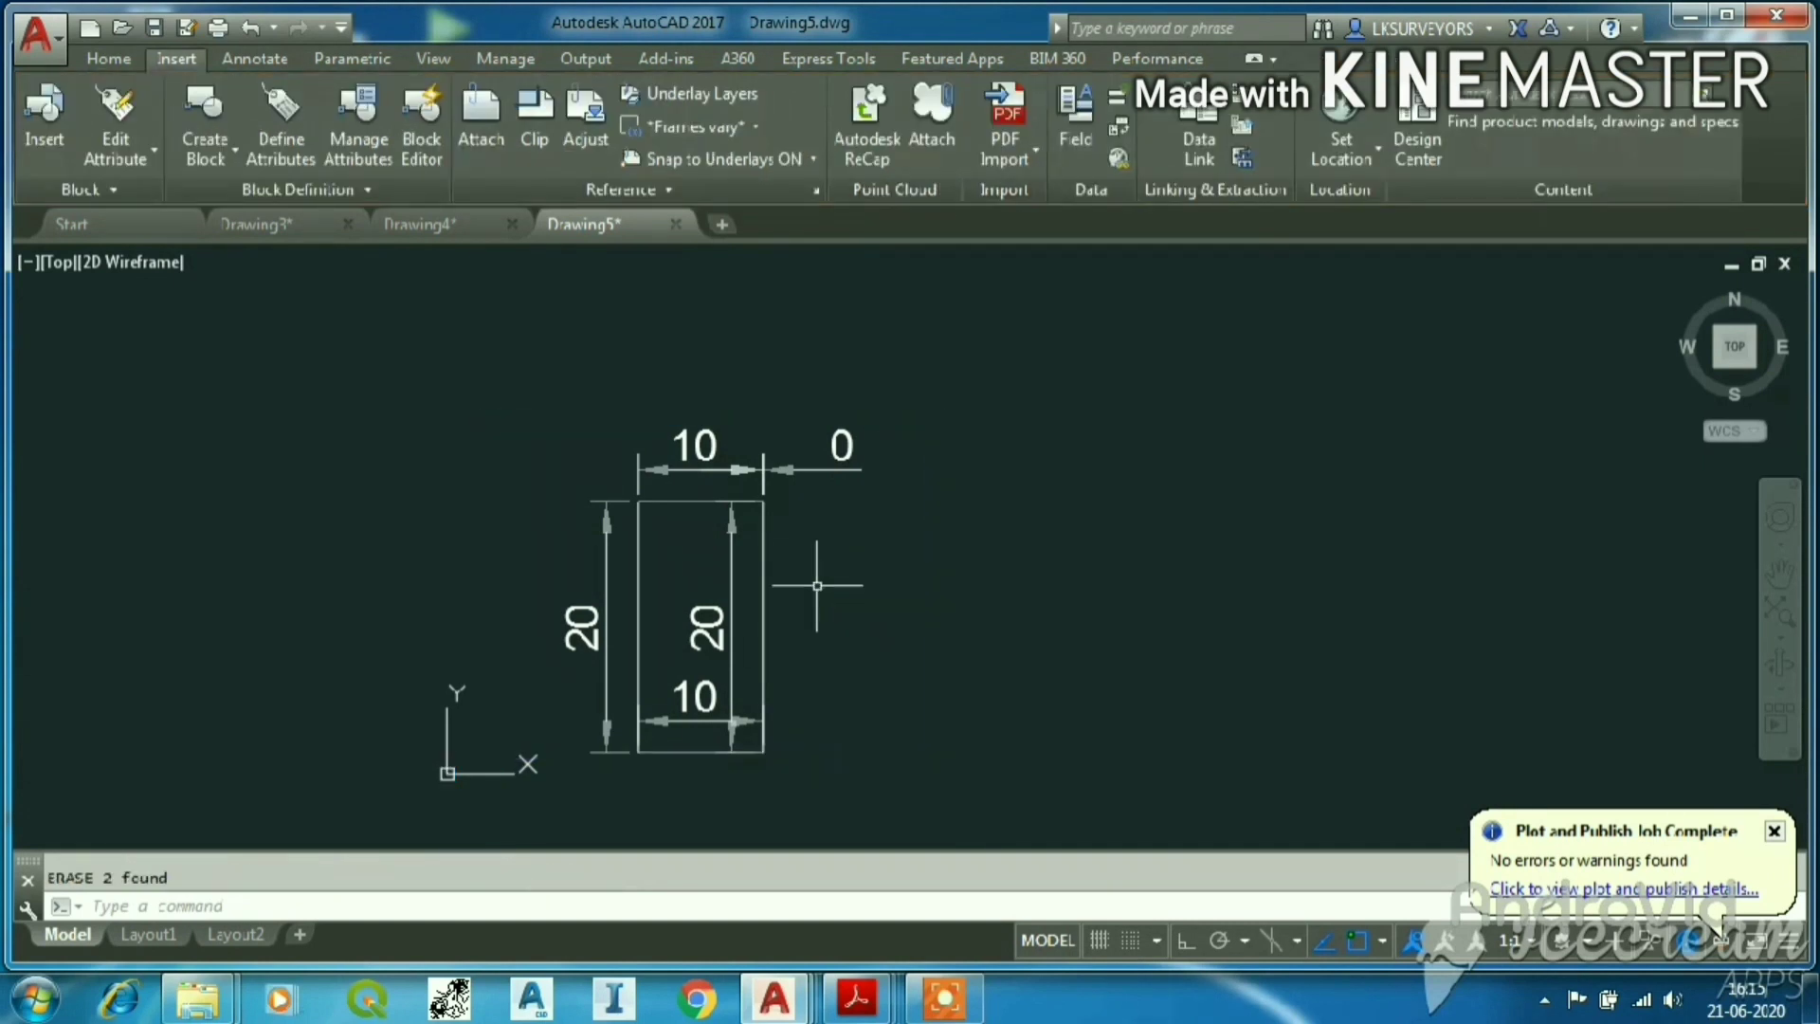
pyautogui.scroll(2, 584, 797)
pyautogui.click(603, 650)
pyautogui.click(593, 619)
pyautogui.press('Delete')
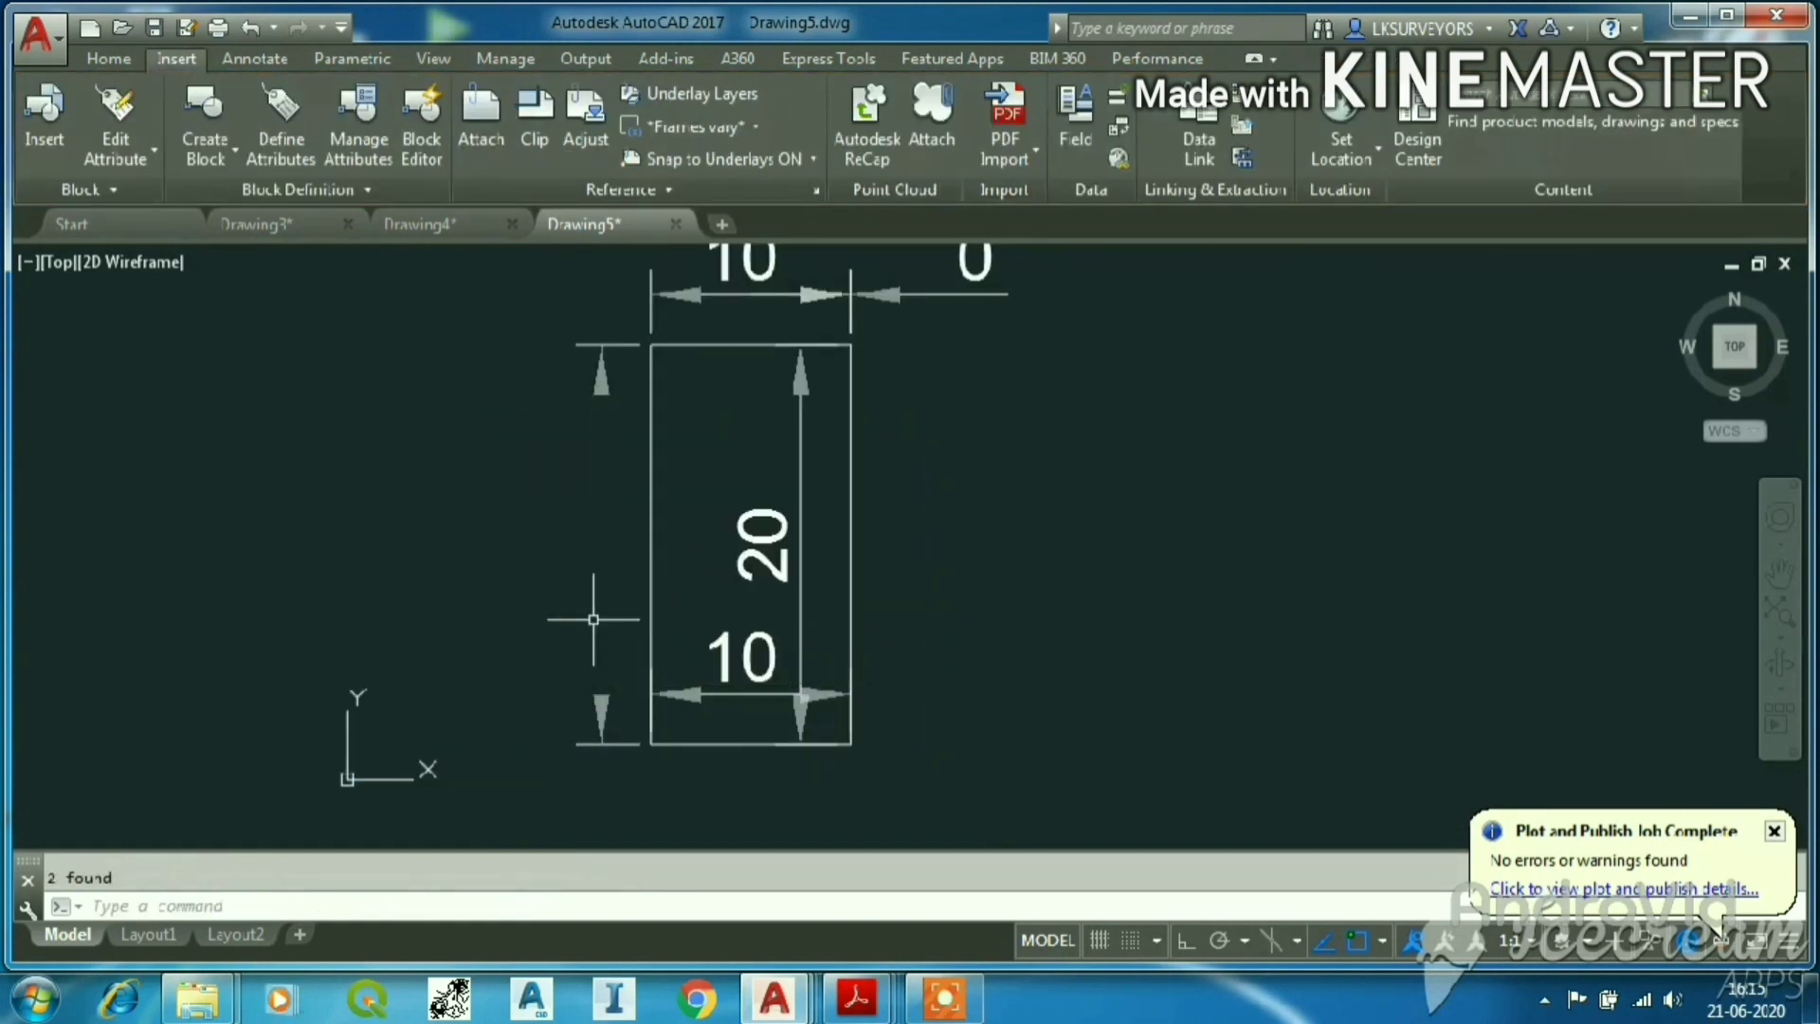
pyautogui.click(613, 361)
pyautogui.click(556, 448)
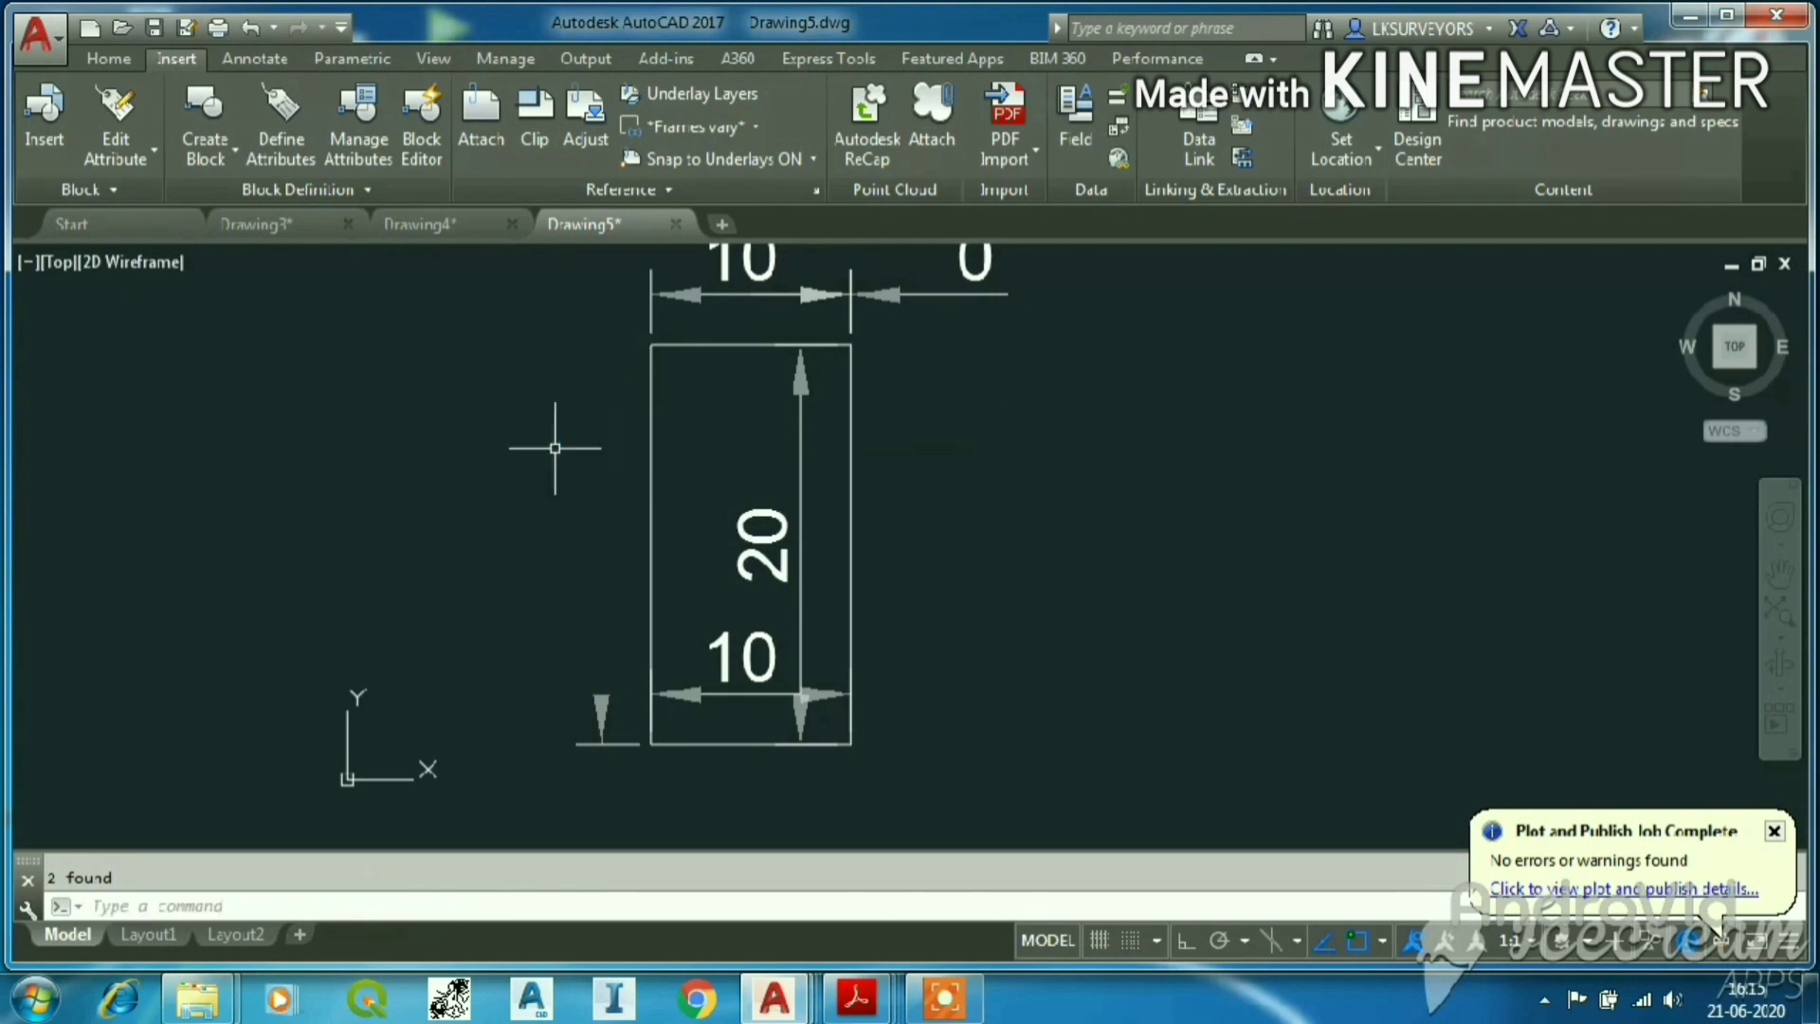
pyautogui.click(607, 691)
pyautogui.click(745, 659)
pyautogui.scroll(3, 801, 631)
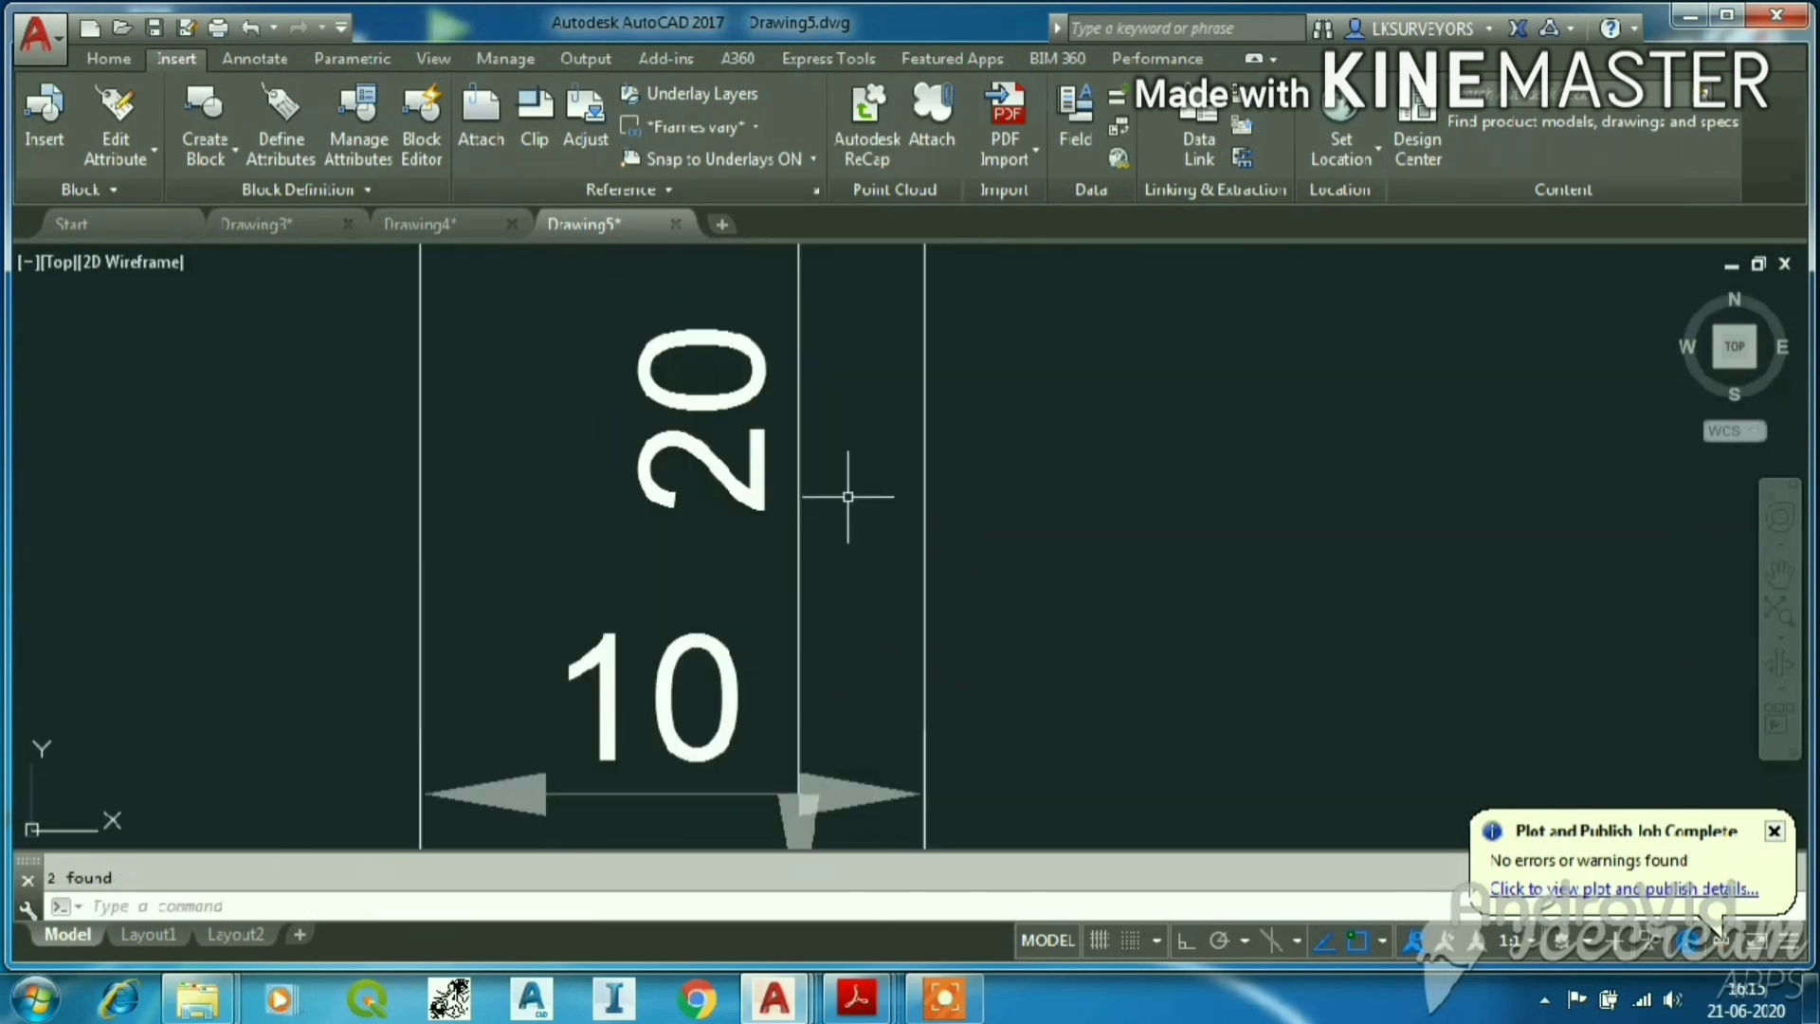
# Erase the remaining side dimensions and leftover dimension pieces.
pyautogui.click(846, 496)
pyautogui.click(625, 836)
pyautogui.press('Delete')
pyautogui.scroll(-4, 611, 772)
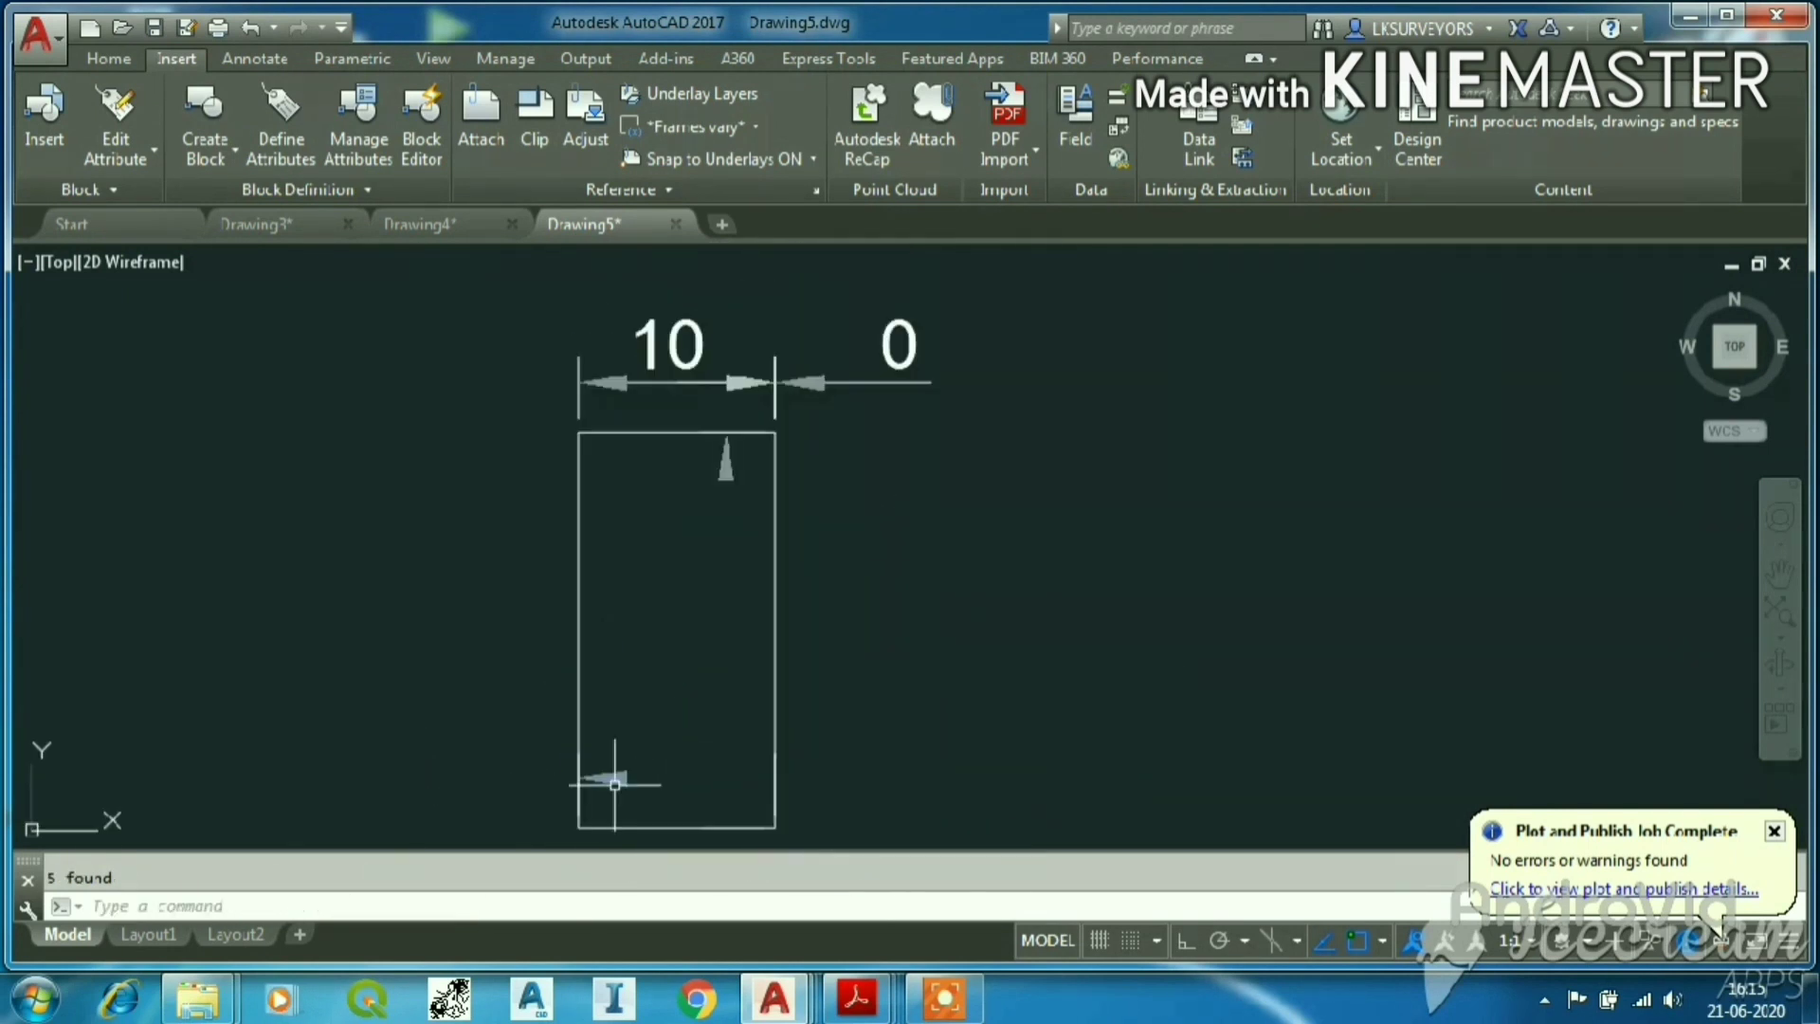
pyautogui.scroll(6, 736, 654)
pyautogui.scroll(-4, 737, 654)
pyautogui.click(650, 780)
pyautogui.click(702, 792)
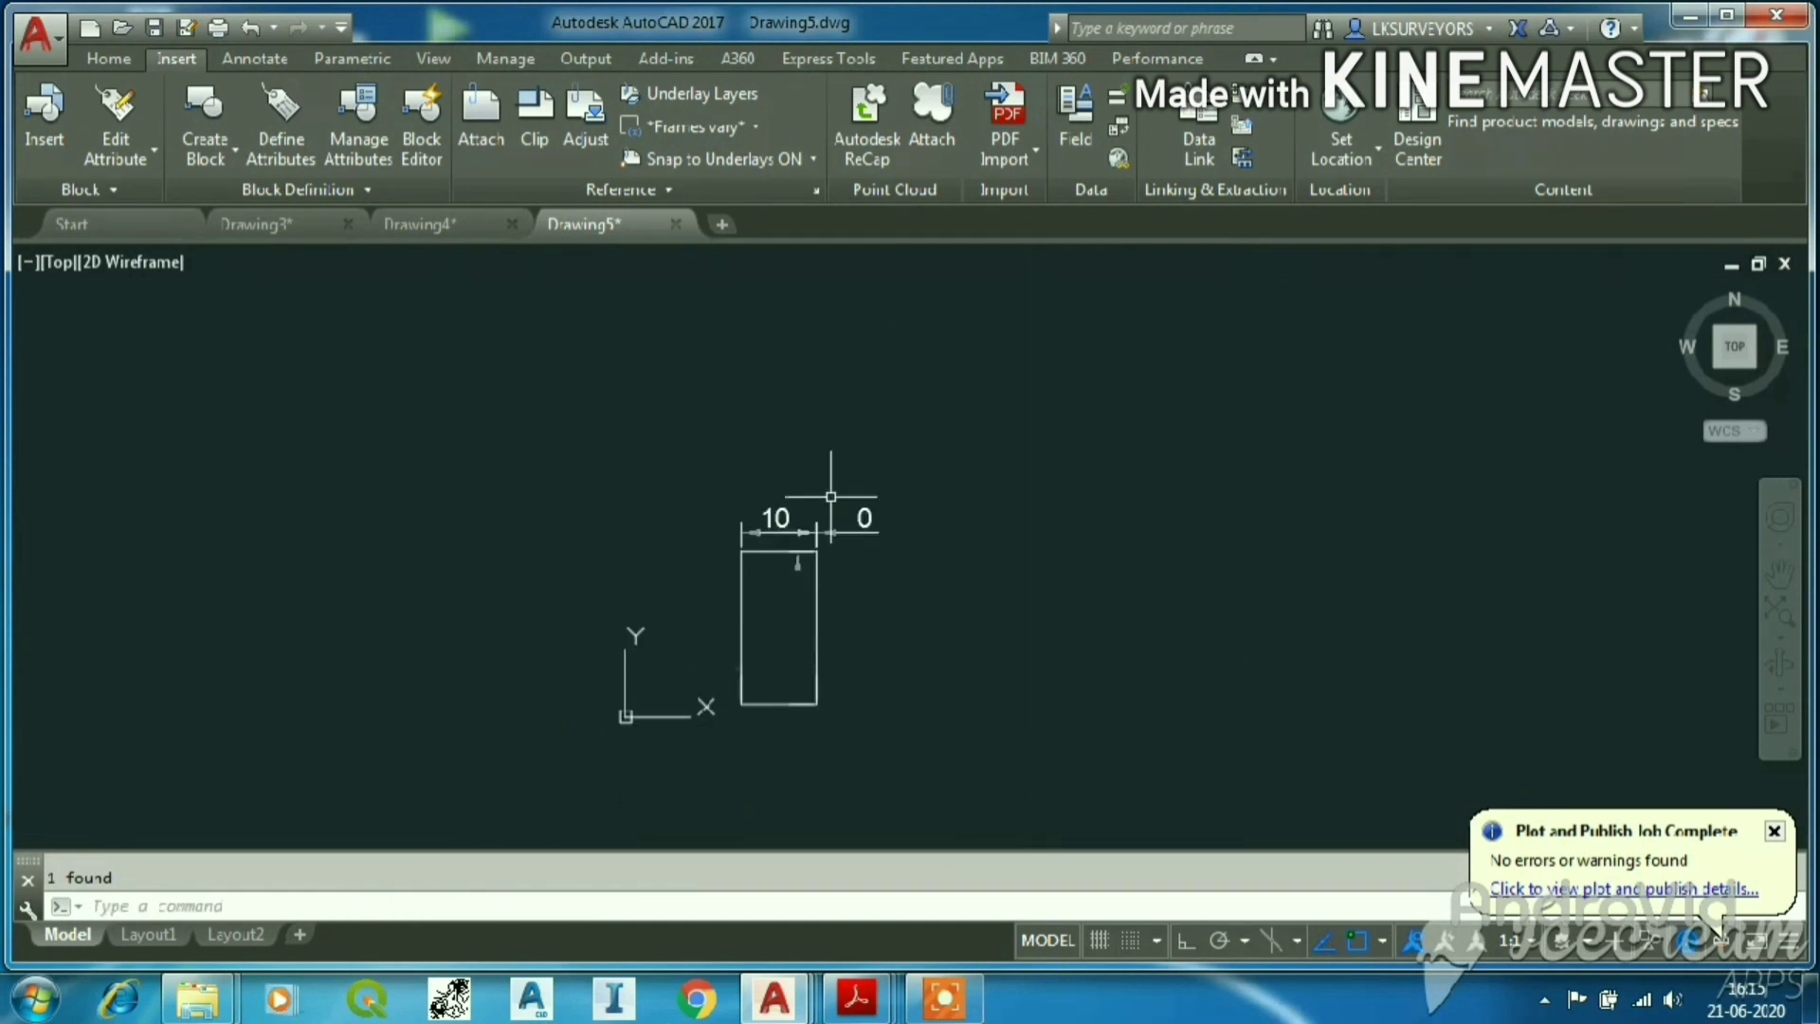
pyautogui.scroll(2, 834, 480)
# Erase the top 10 and 0 dimensions and the last leftover arrowhead.
pyautogui.click(941, 503)
pyautogui.click(585, 663)
pyautogui.press('Delete')
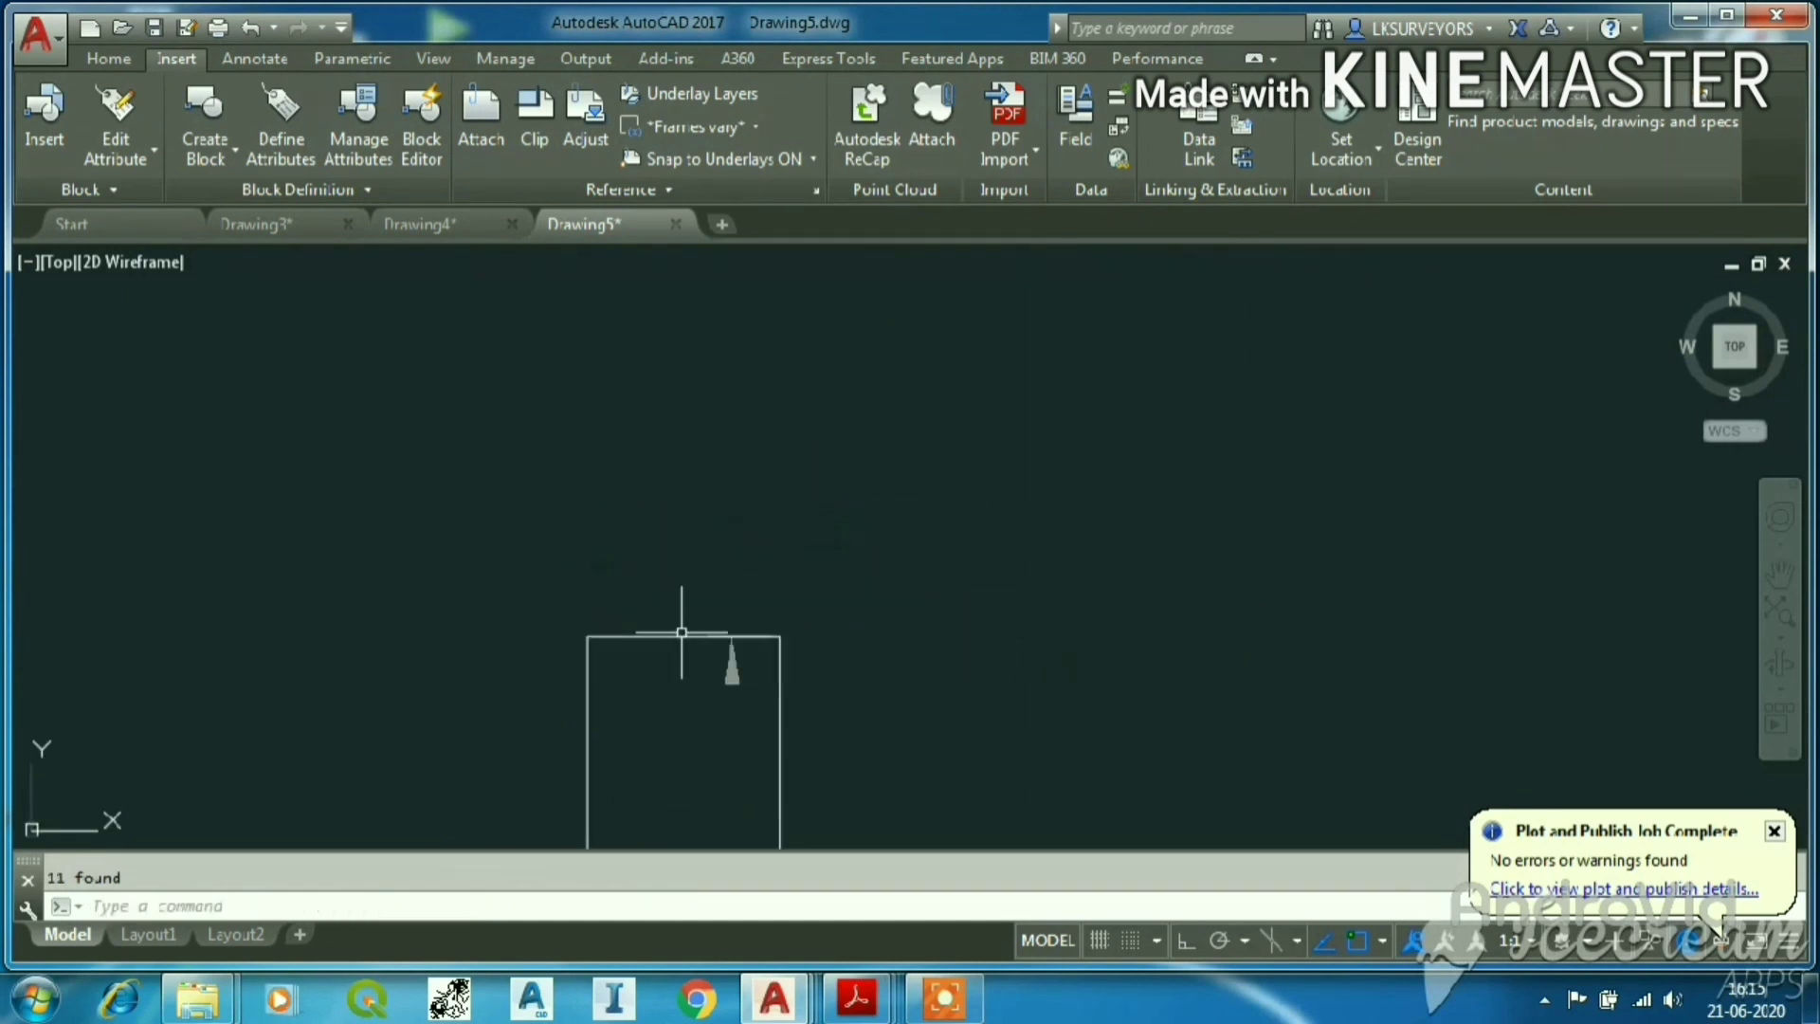
pyautogui.scroll(3, 738, 645)
pyautogui.click(738, 645)
pyautogui.click(661, 698)
pyautogui.press('Delete')
pyautogui.scroll(-5, 765, 451)
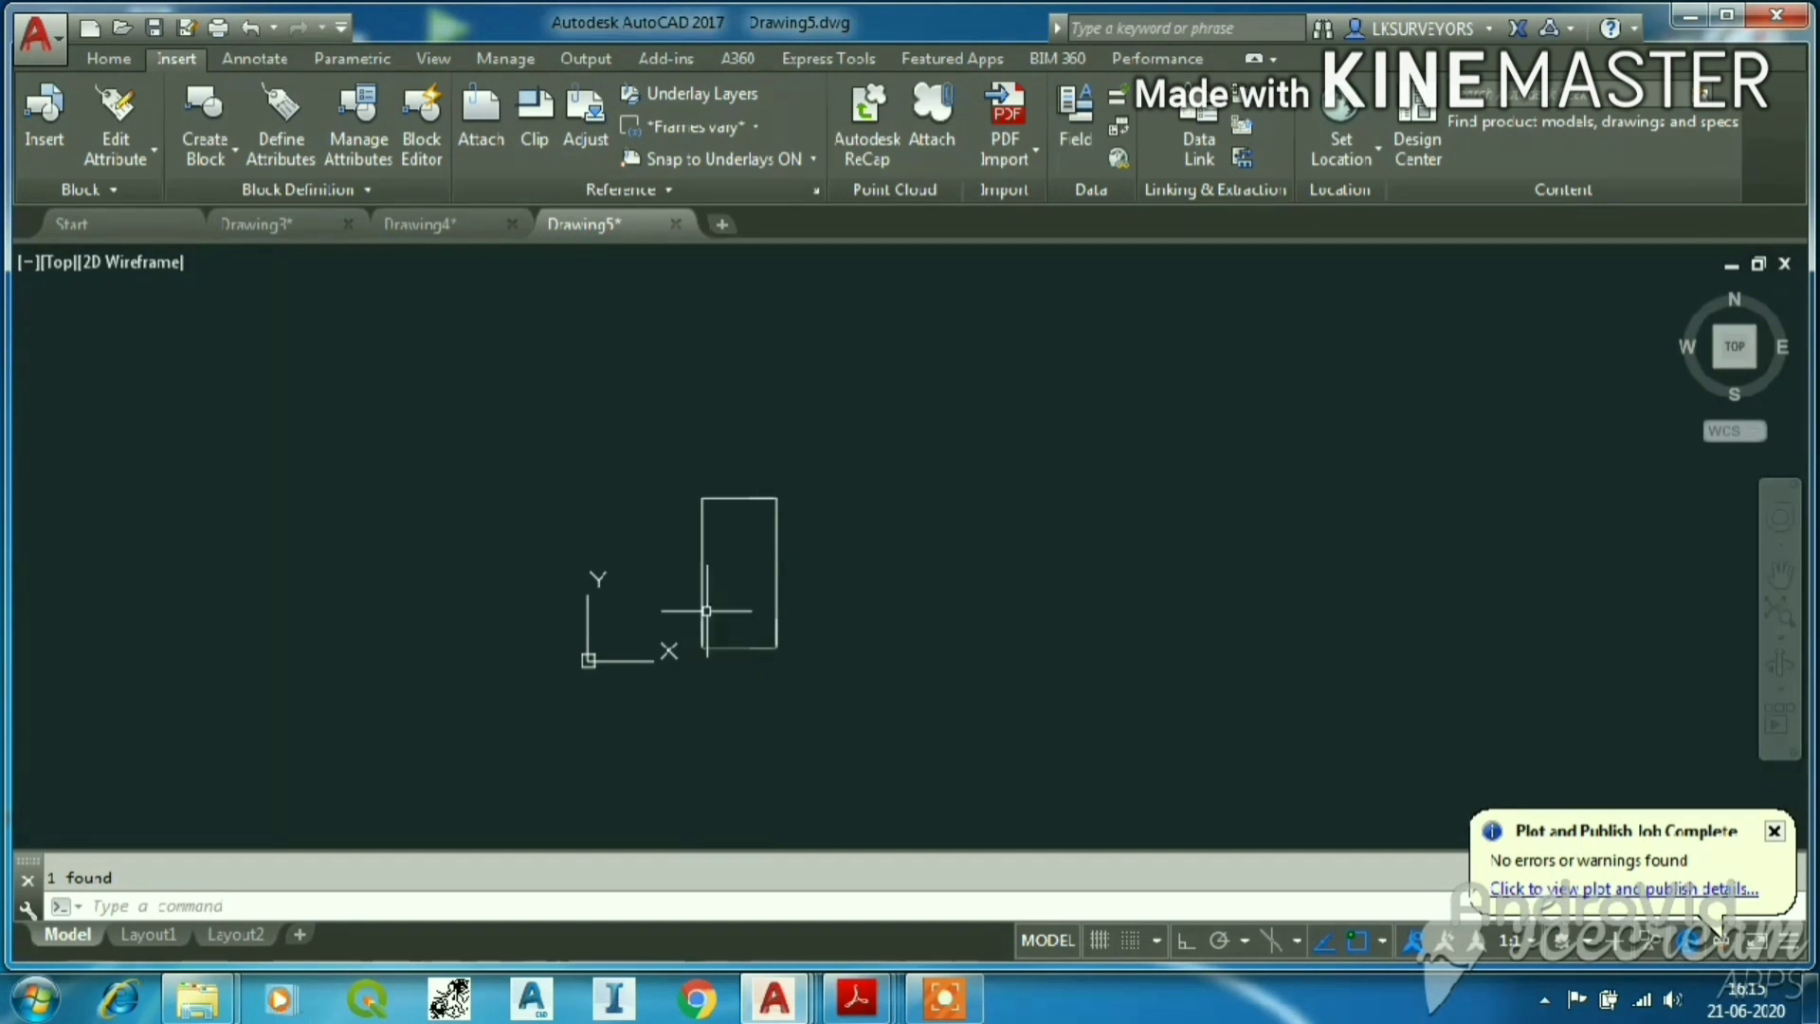
pyautogui.scroll(2, 704, 578)
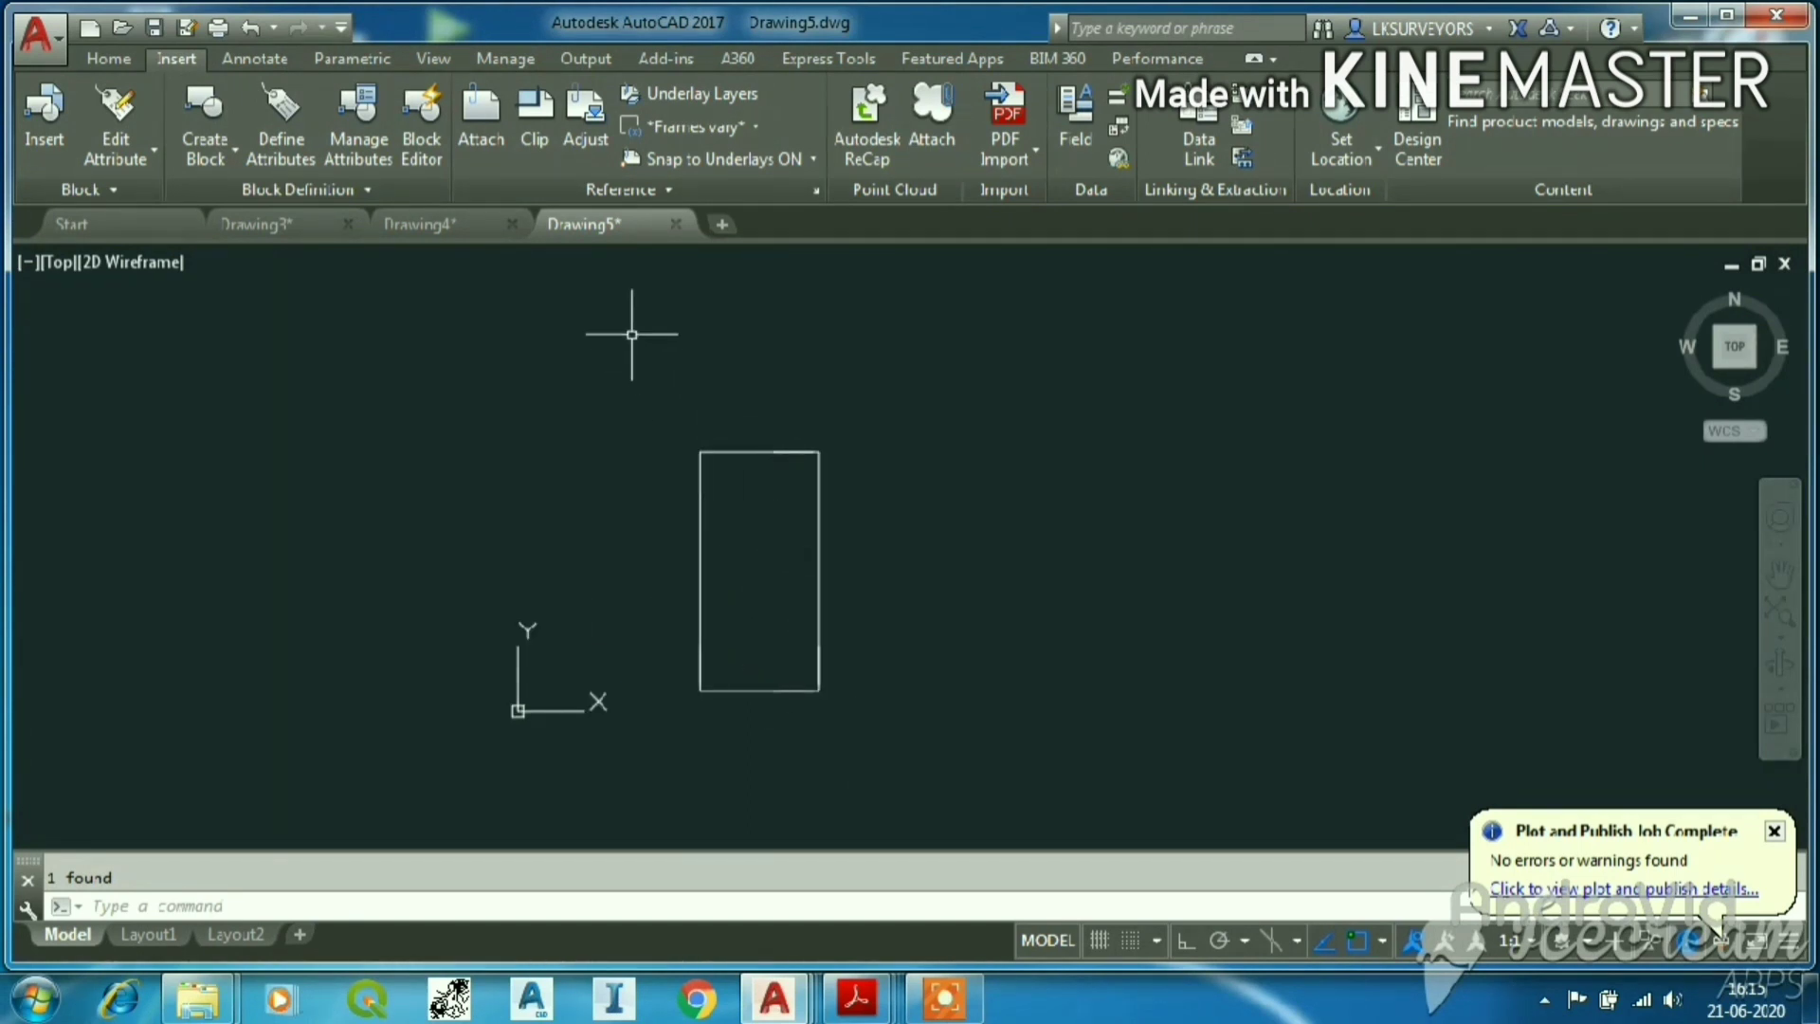
# Start a linear dimension on the rectangle's left edge, then cancel it and clear the selection.
pyautogui.click(110, 58)
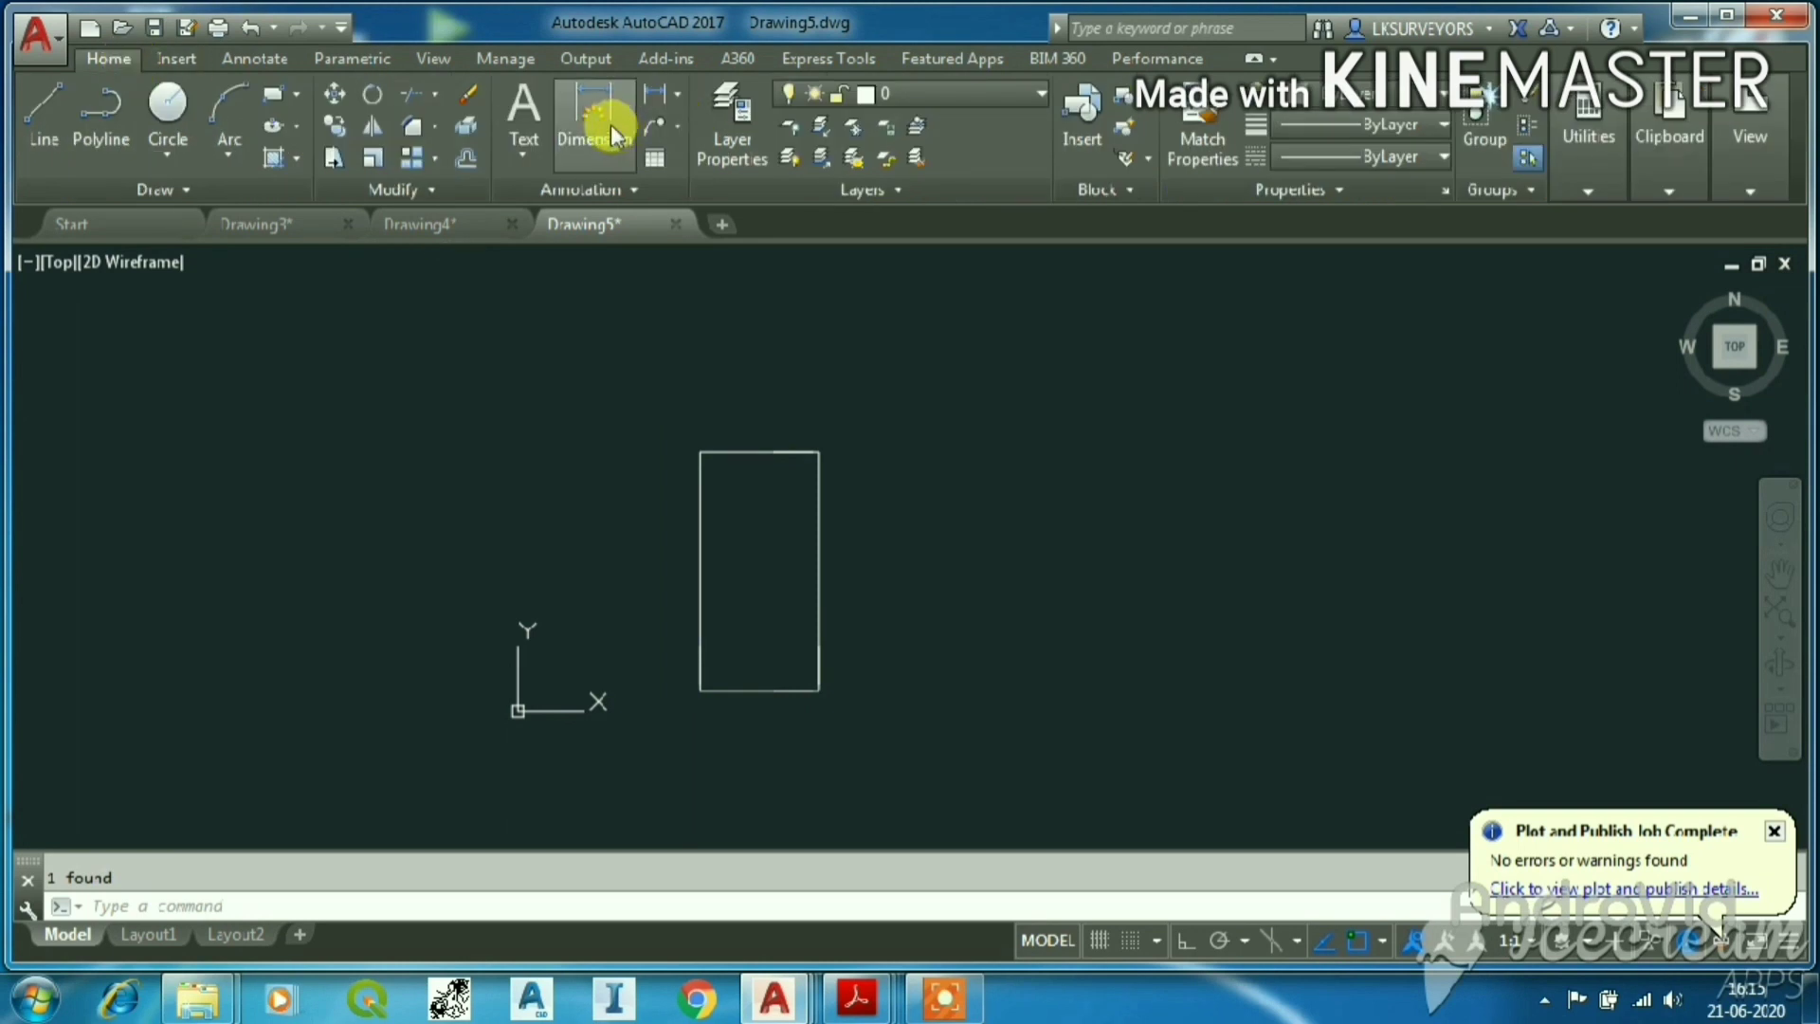
pyautogui.click(612, 136)
pyautogui.press('Return')
pyautogui.click(699, 690)
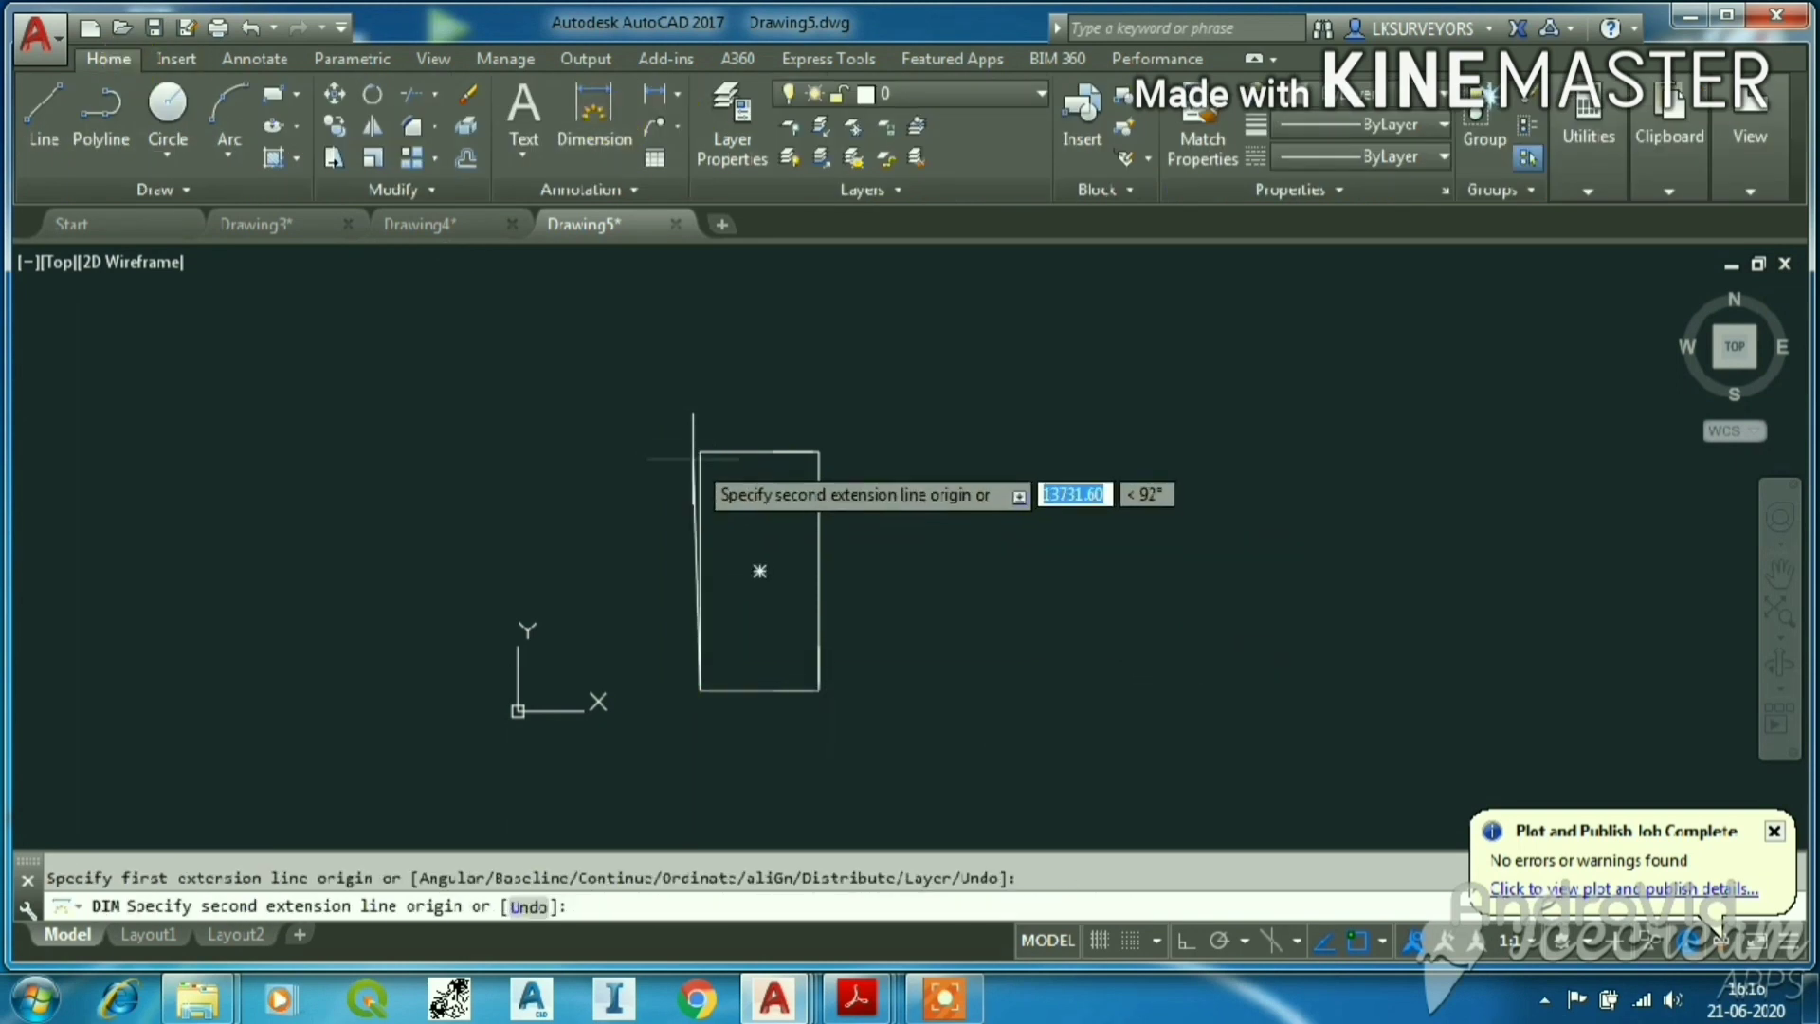
pyautogui.click(700, 452)
pyautogui.scroll(2, 663, 637)
pyautogui.scroll(-2, 672, 626)
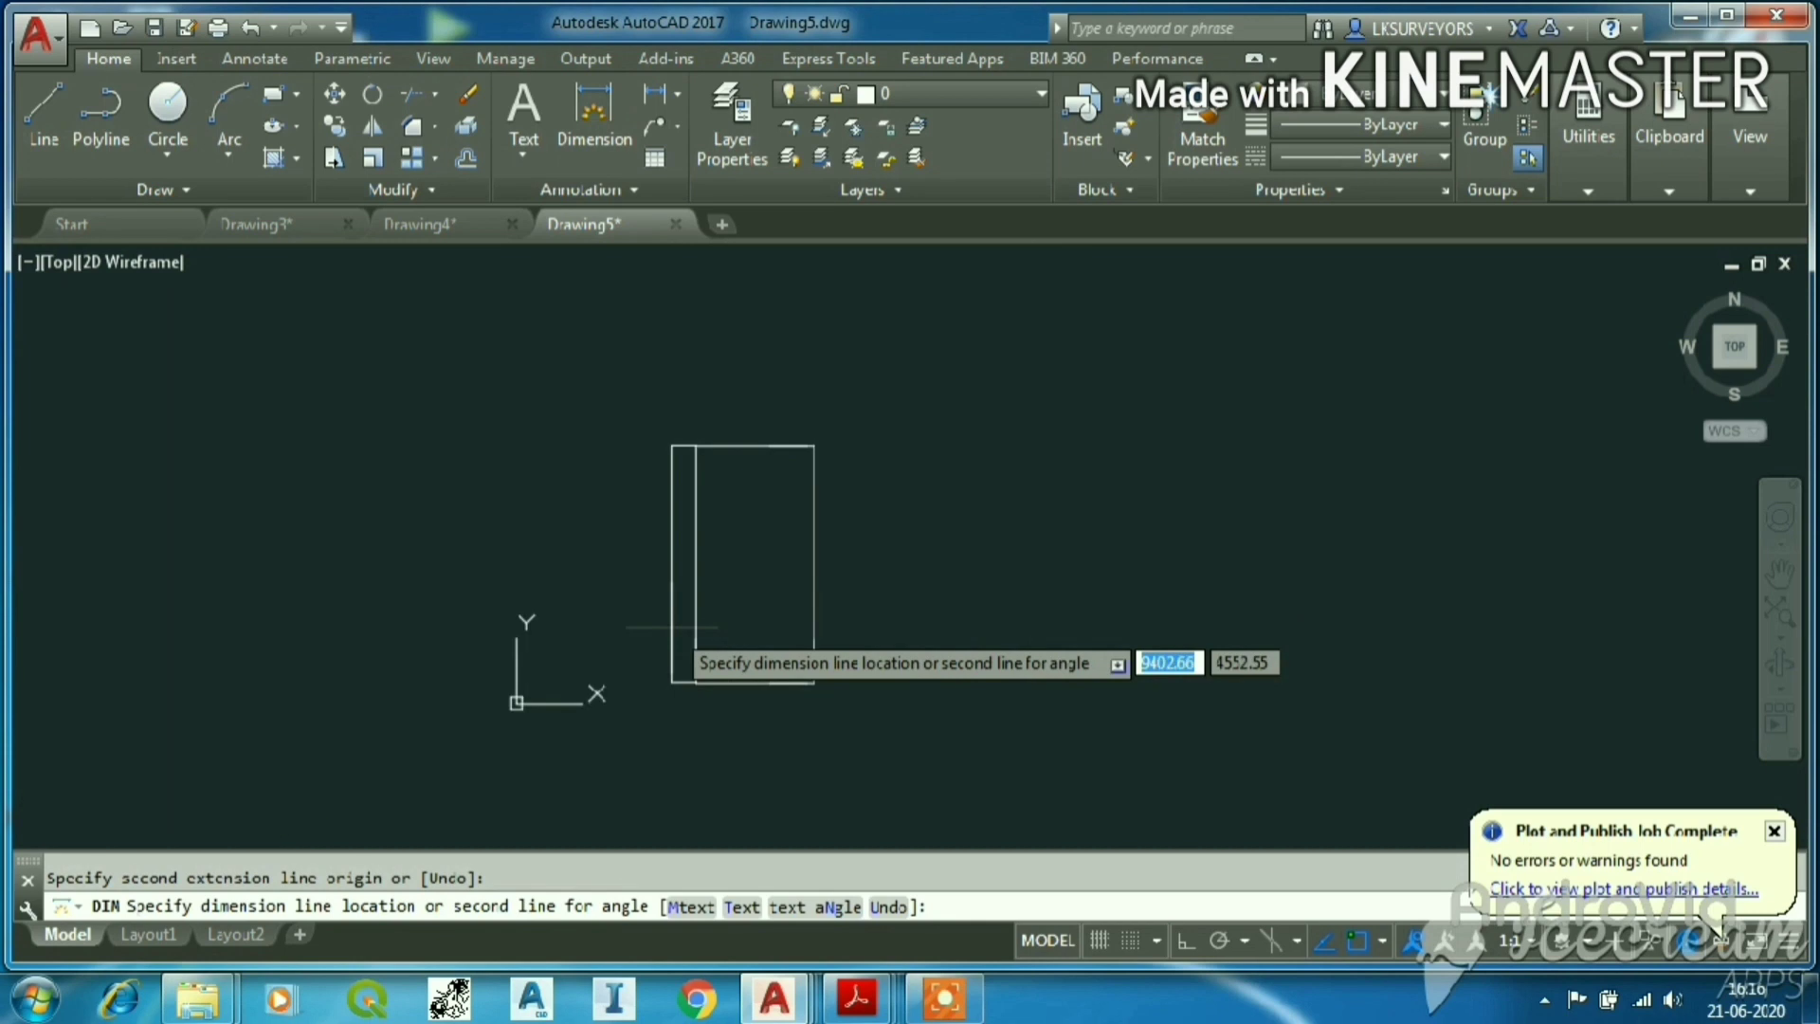
pyautogui.press('Escape')
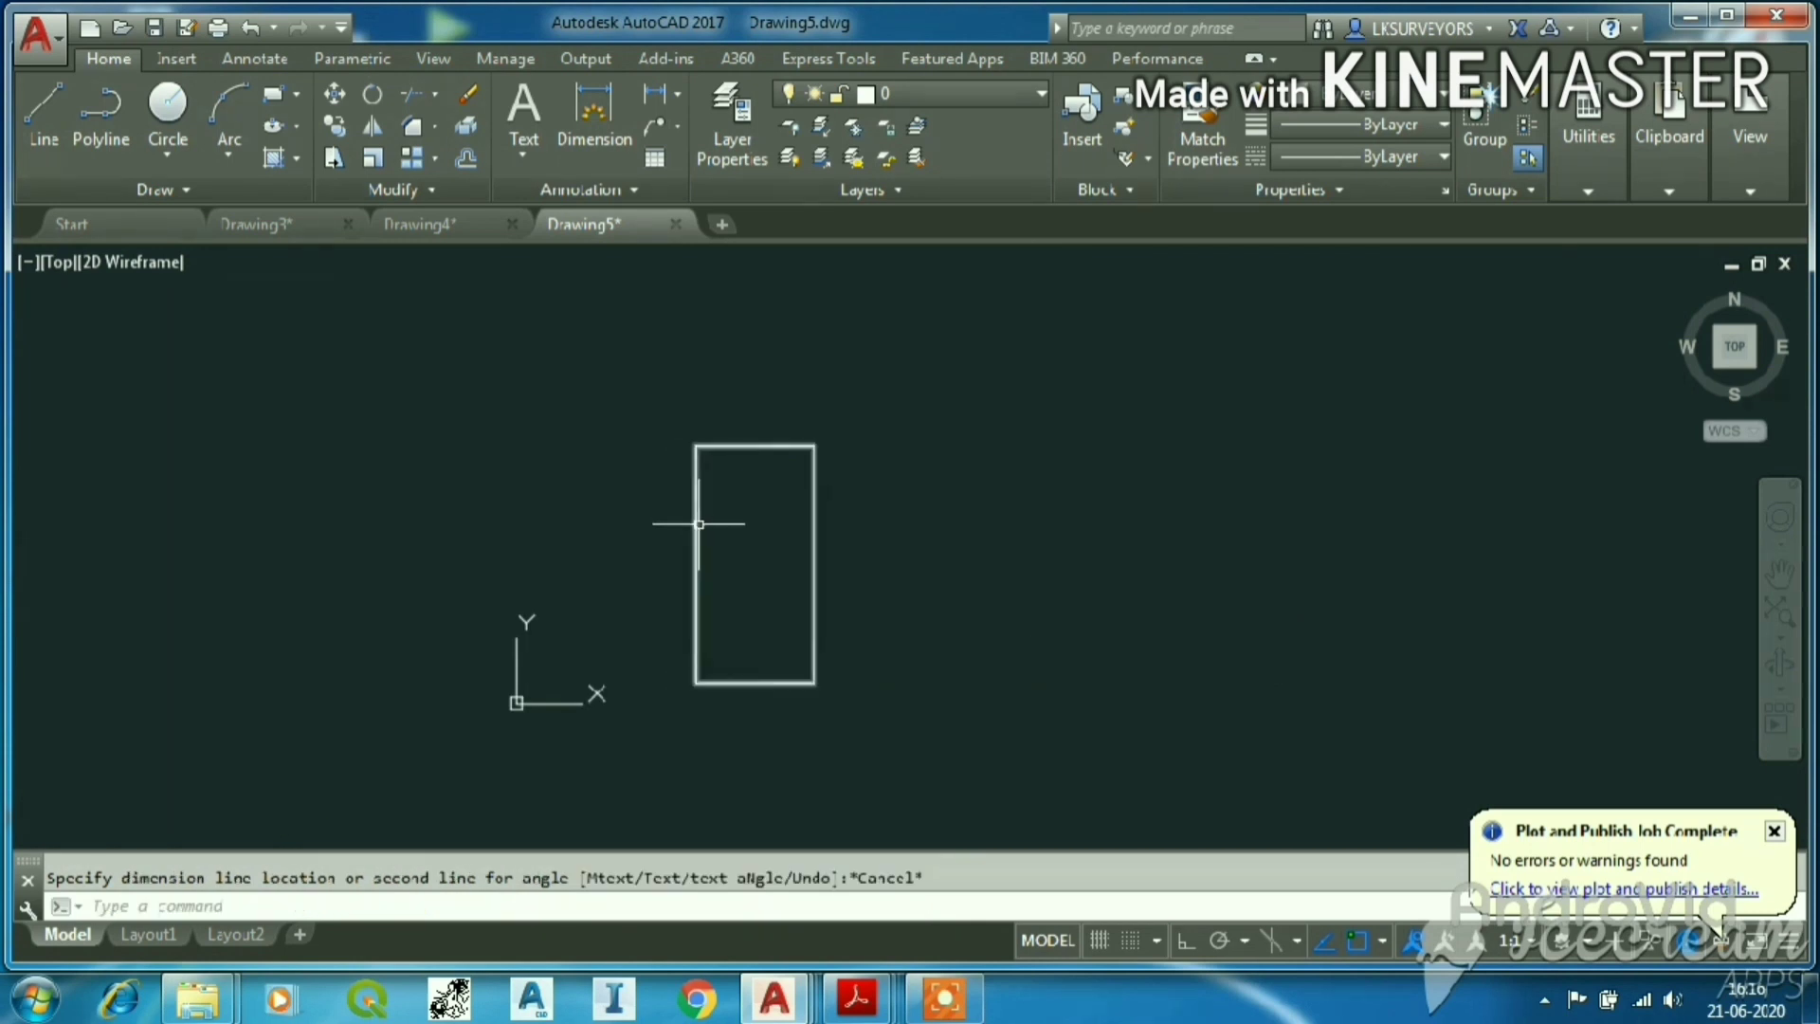
pyautogui.click(700, 517)
pyautogui.press('Escape')
# Make Standard the current dimension style from the Annotation panel's style list.
pyautogui.click(611, 188)
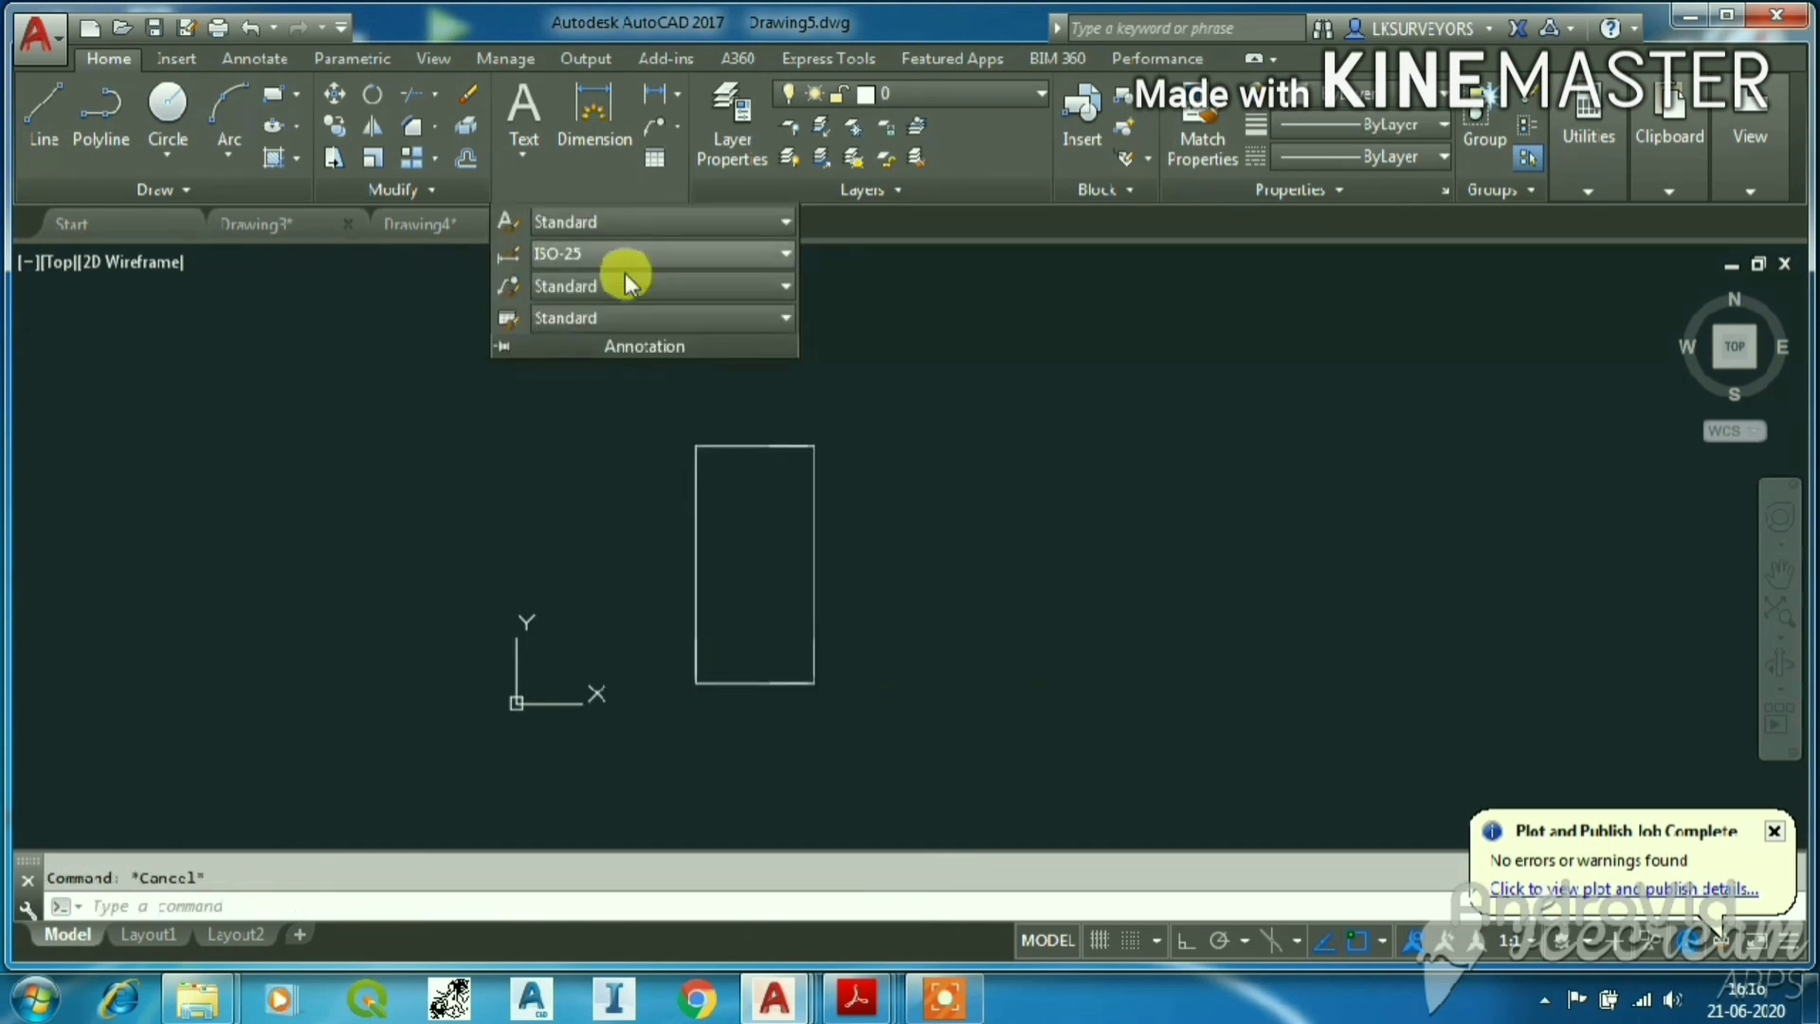
pyautogui.click(645, 255)
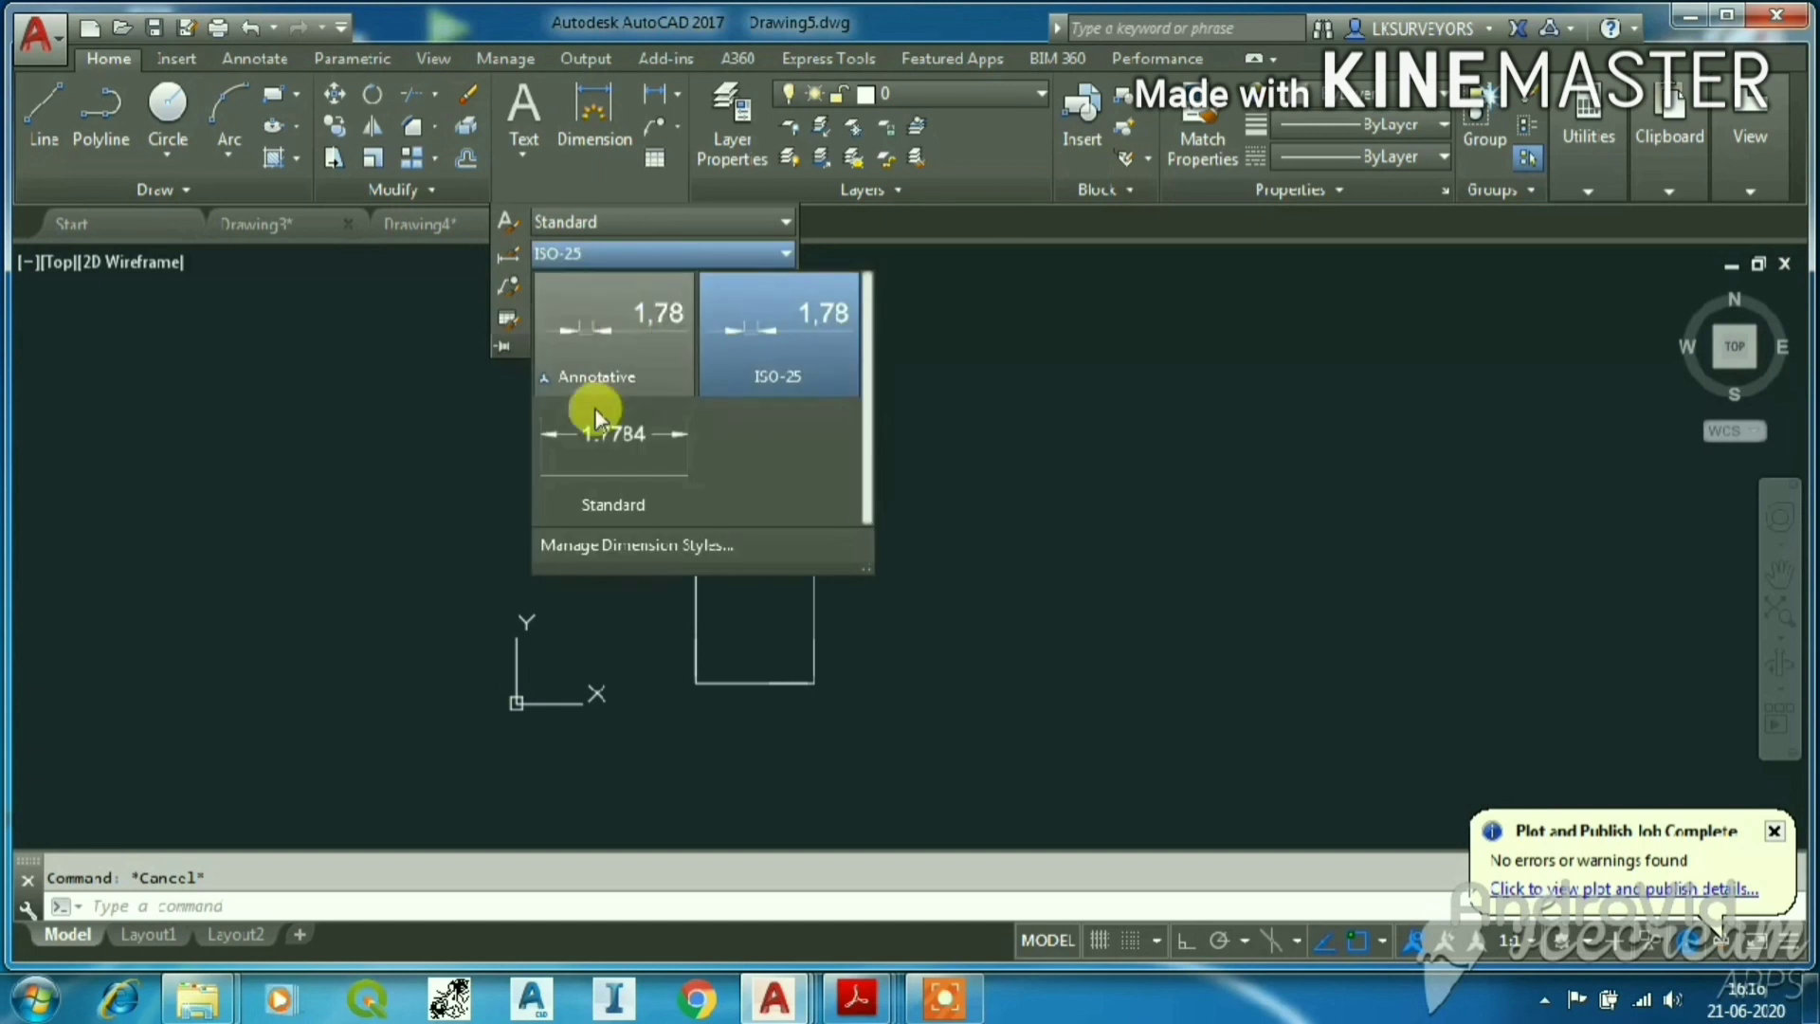
pyautogui.click(600, 542)
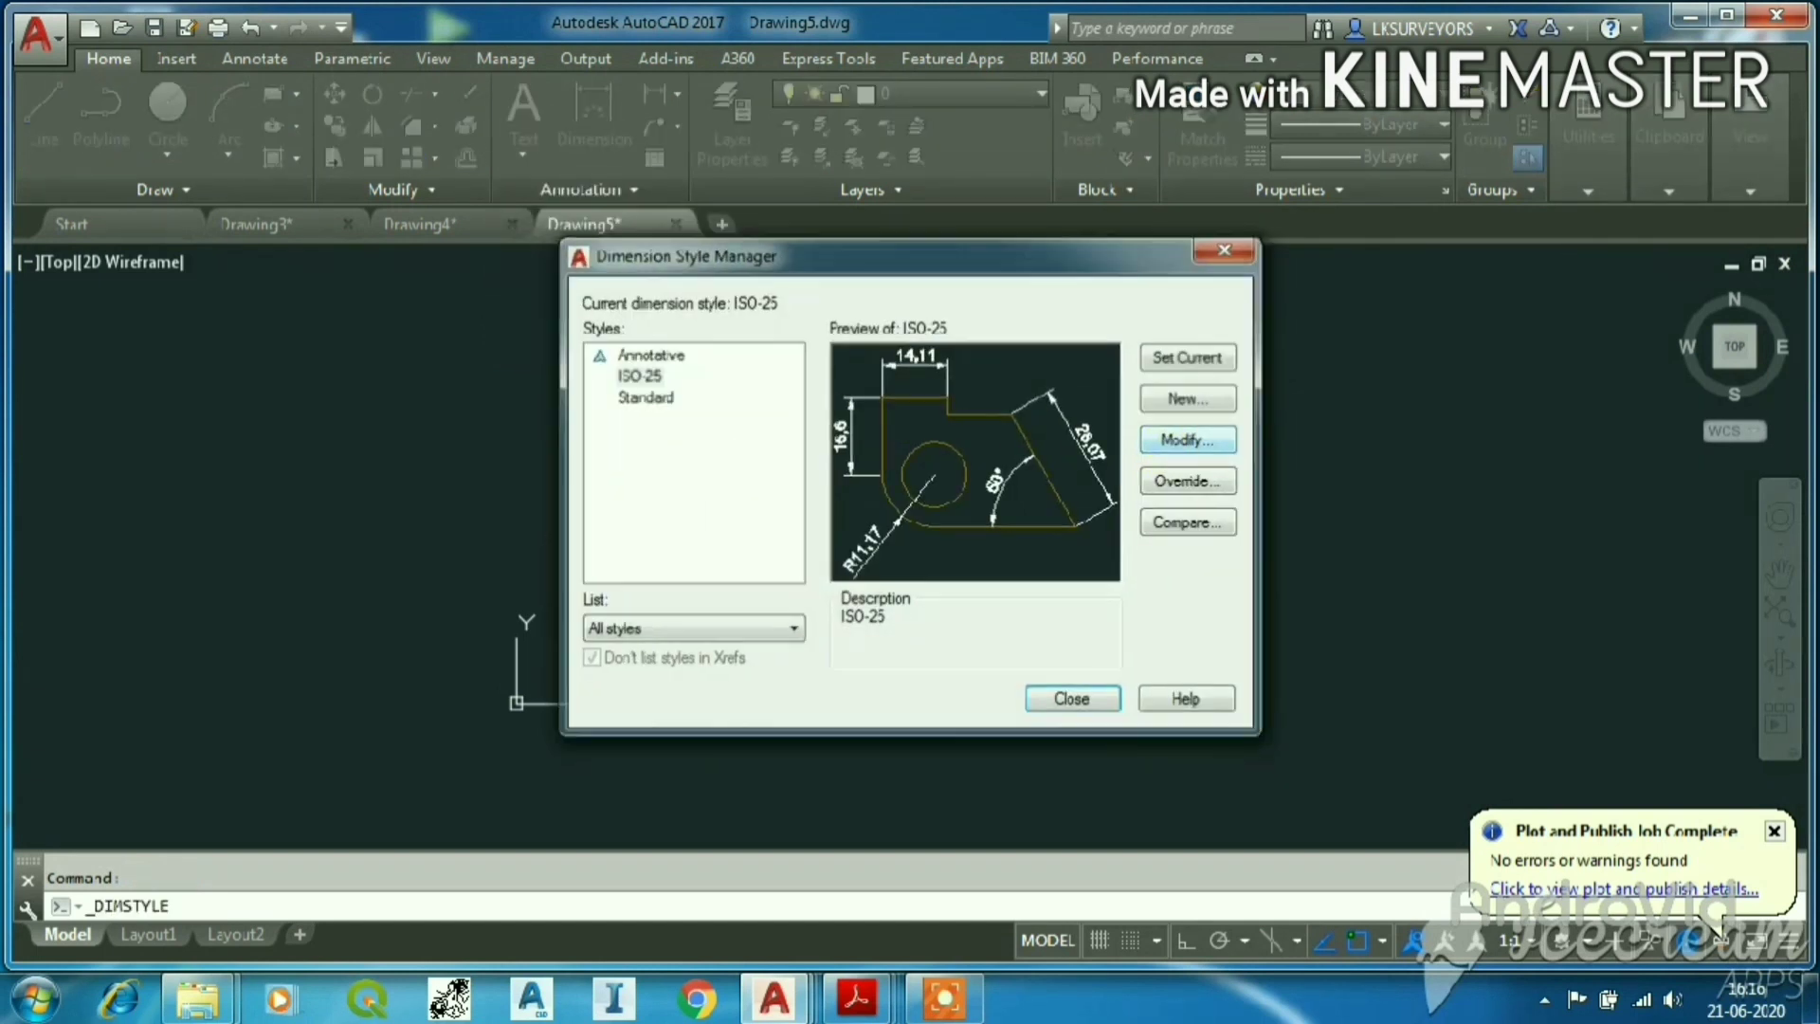
pyautogui.press('Escape')
pyautogui.click(633, 197)
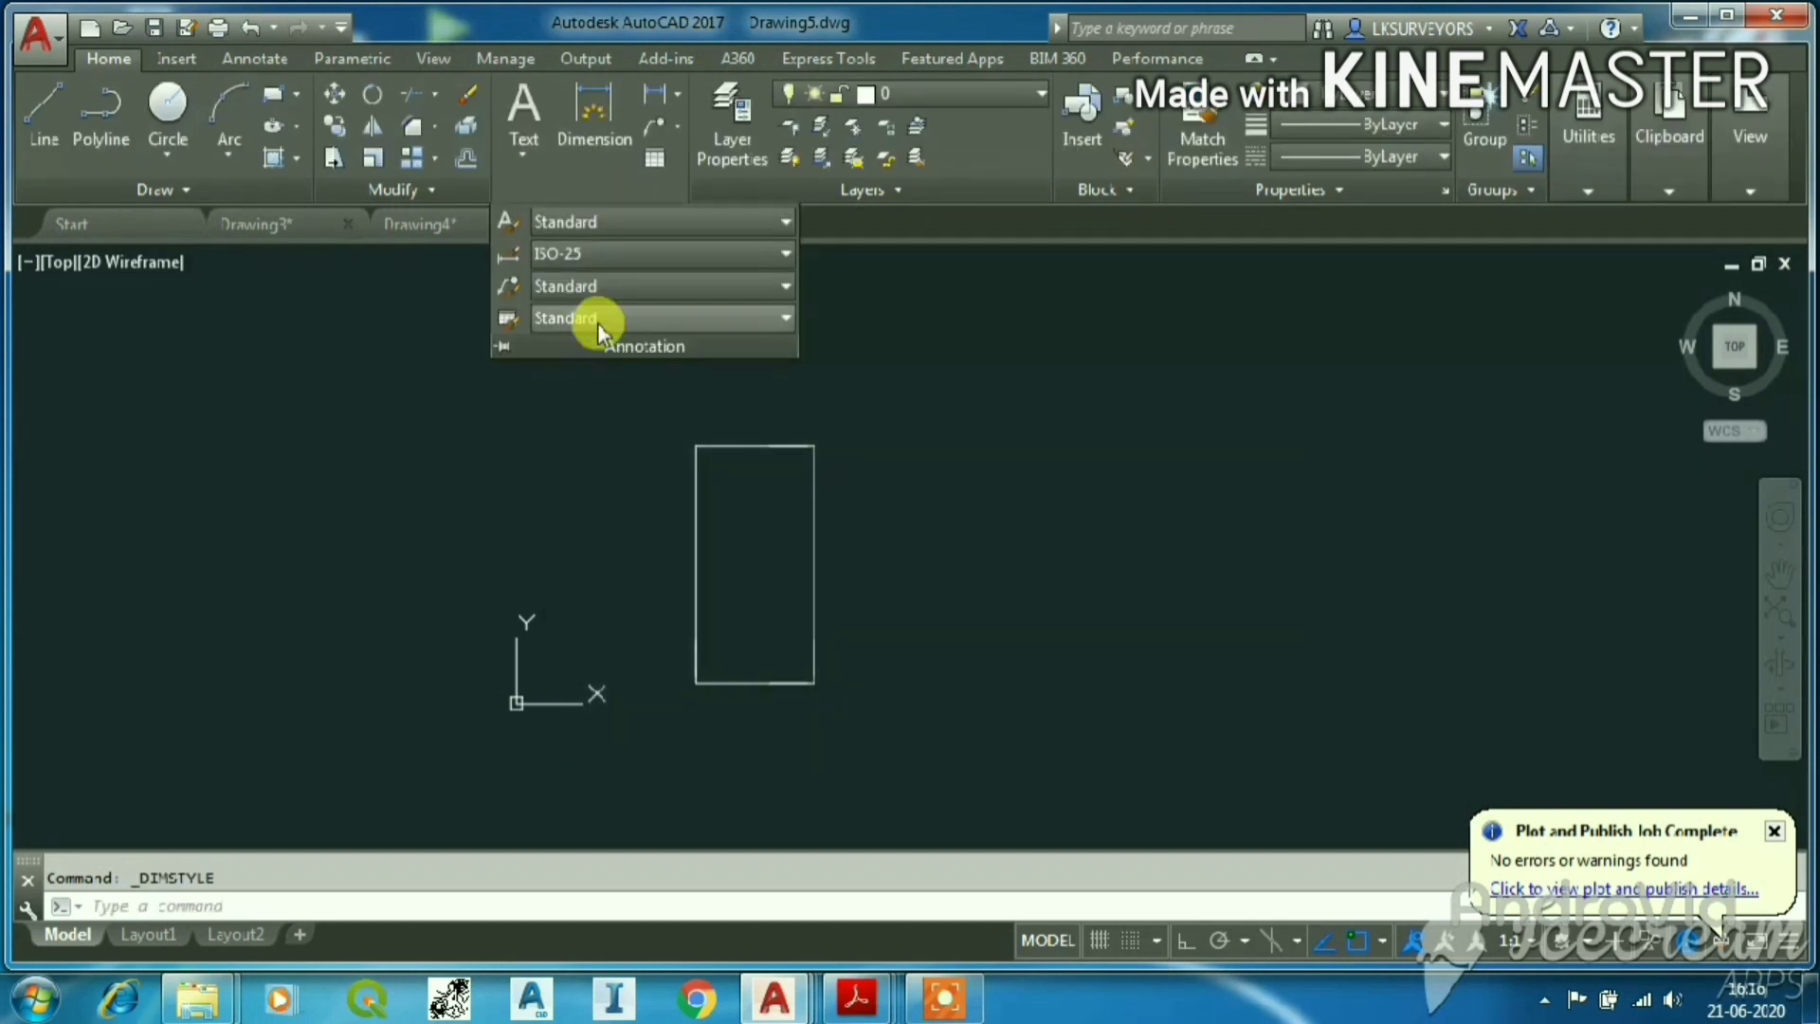
pyautogui.click(637, 249)
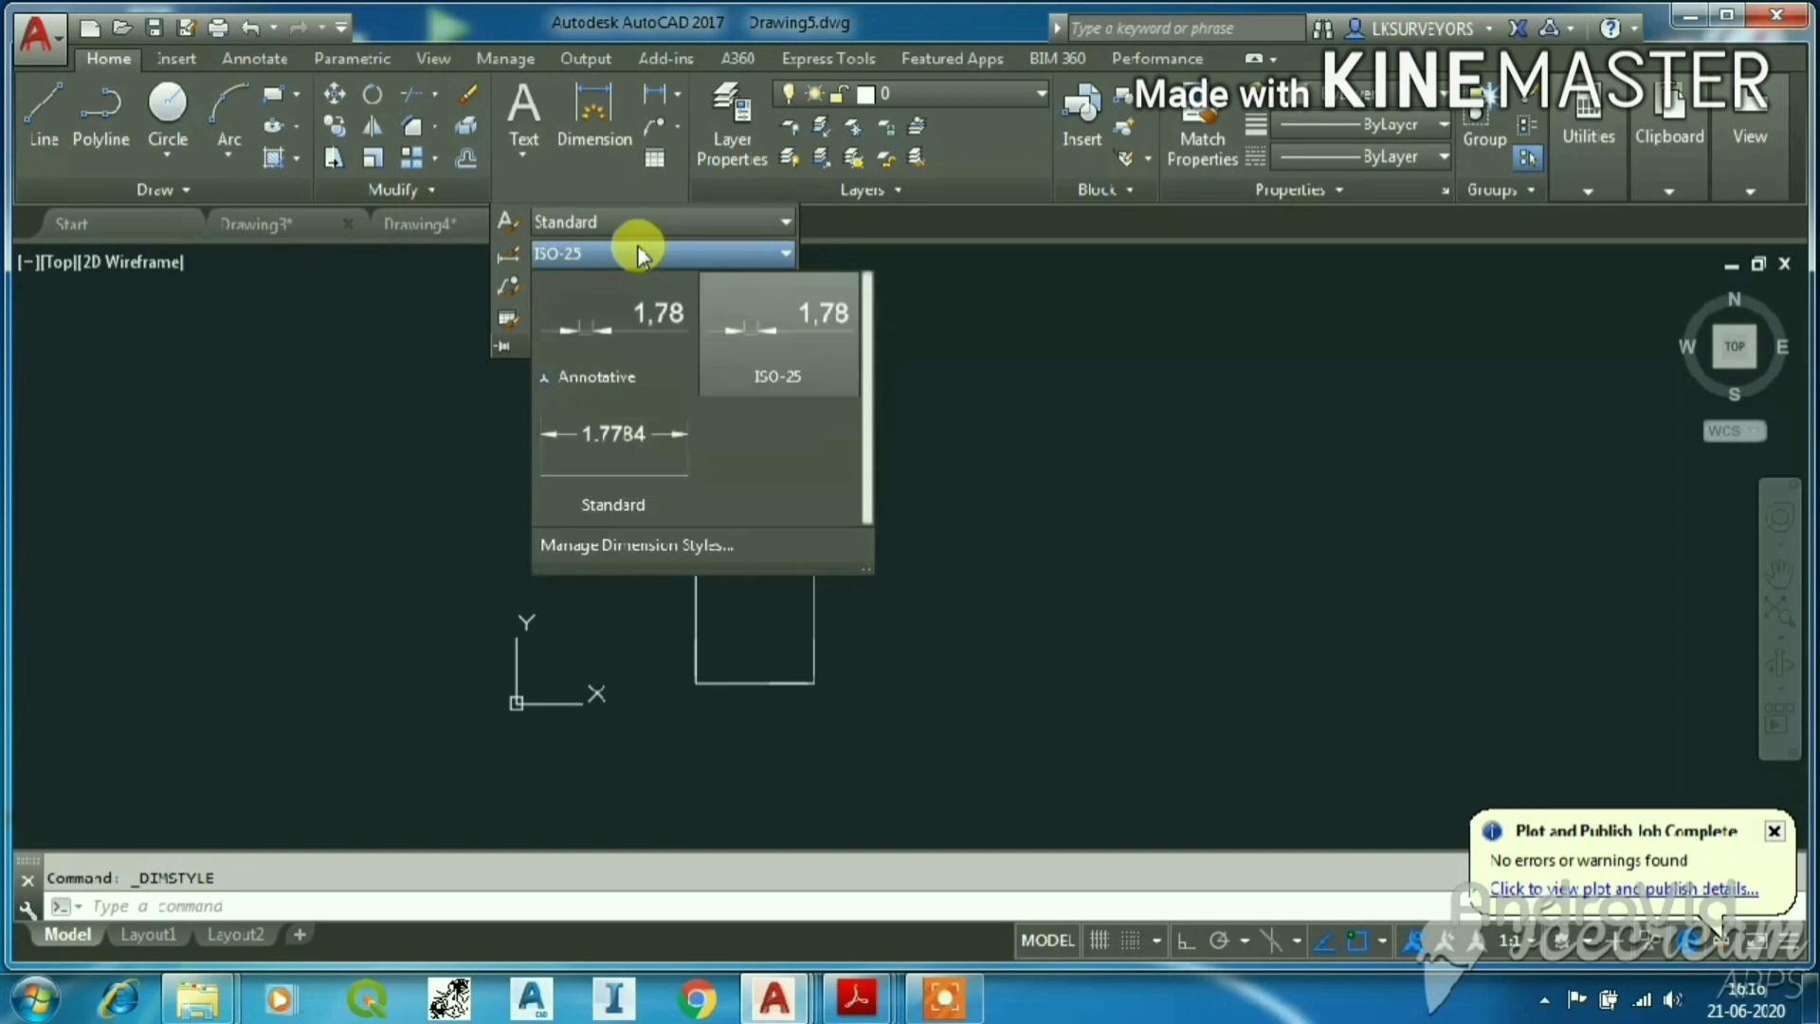
pyautogui.click(635, 441)
# Modify the Standard dimension style to 0.0 linear precision and text aligned with the dimension line.
pyautogui.click(696, 252)
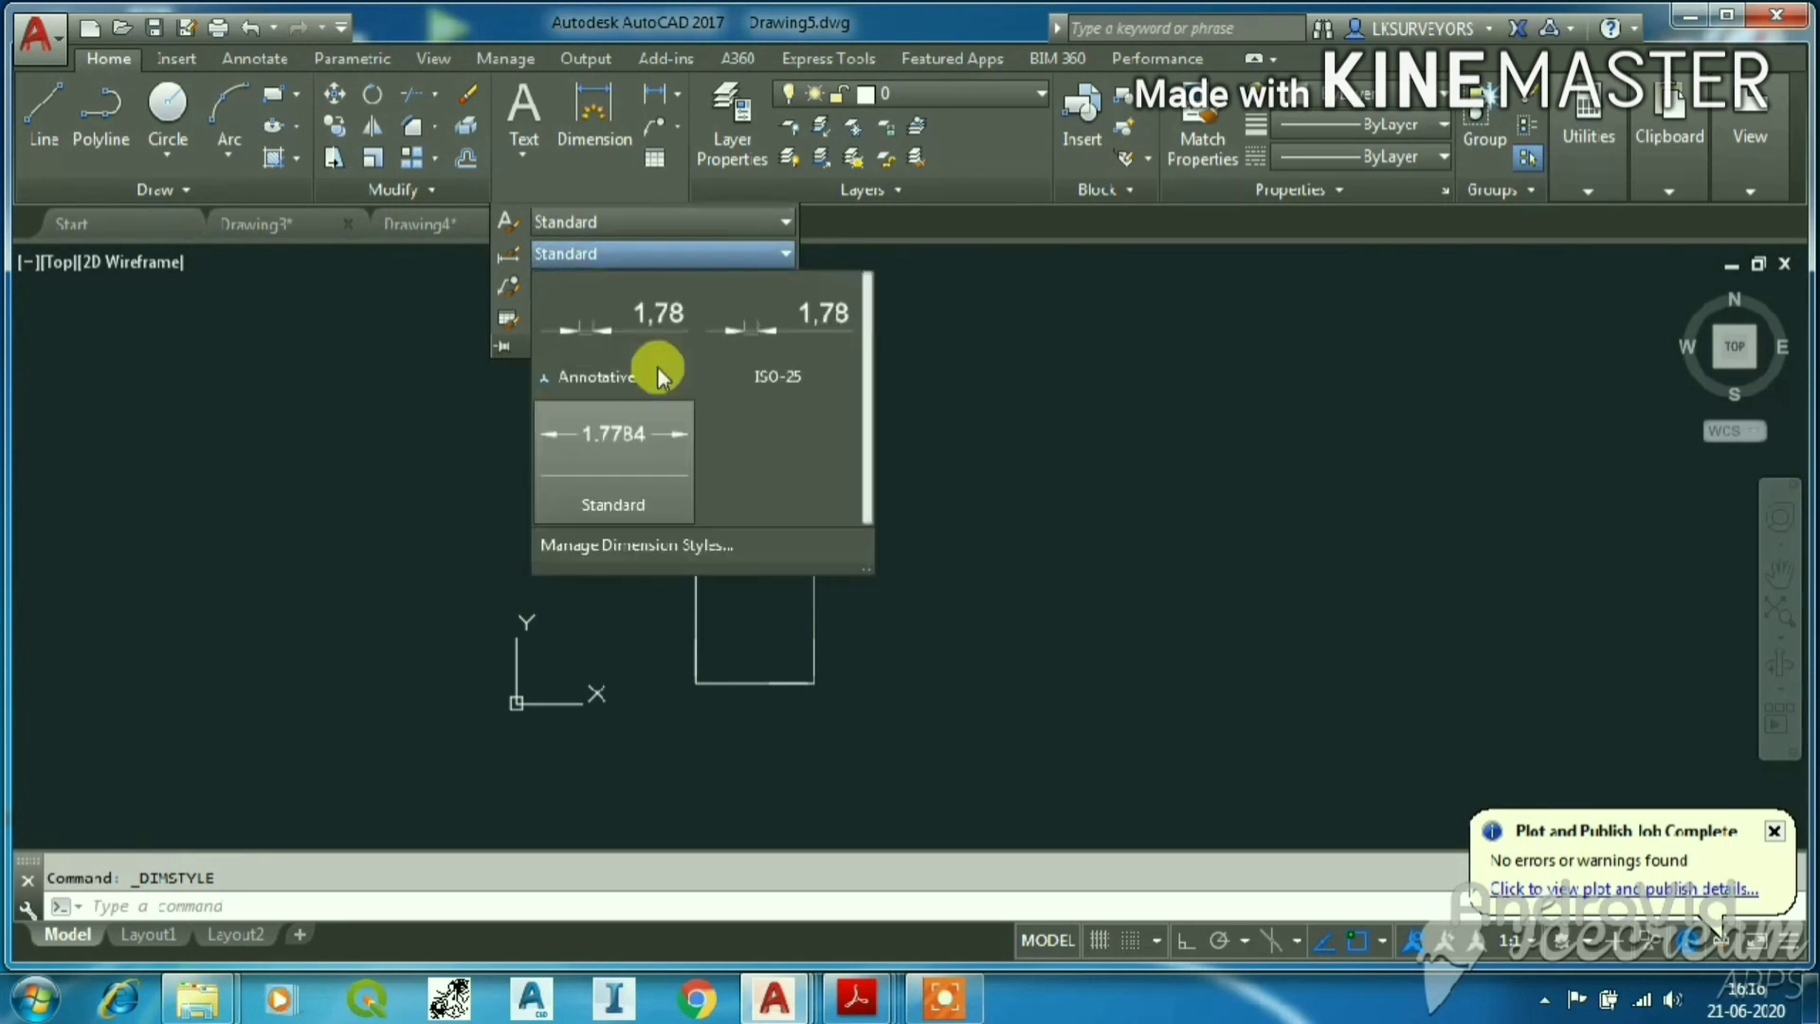
pyautogui.click(612, 544)
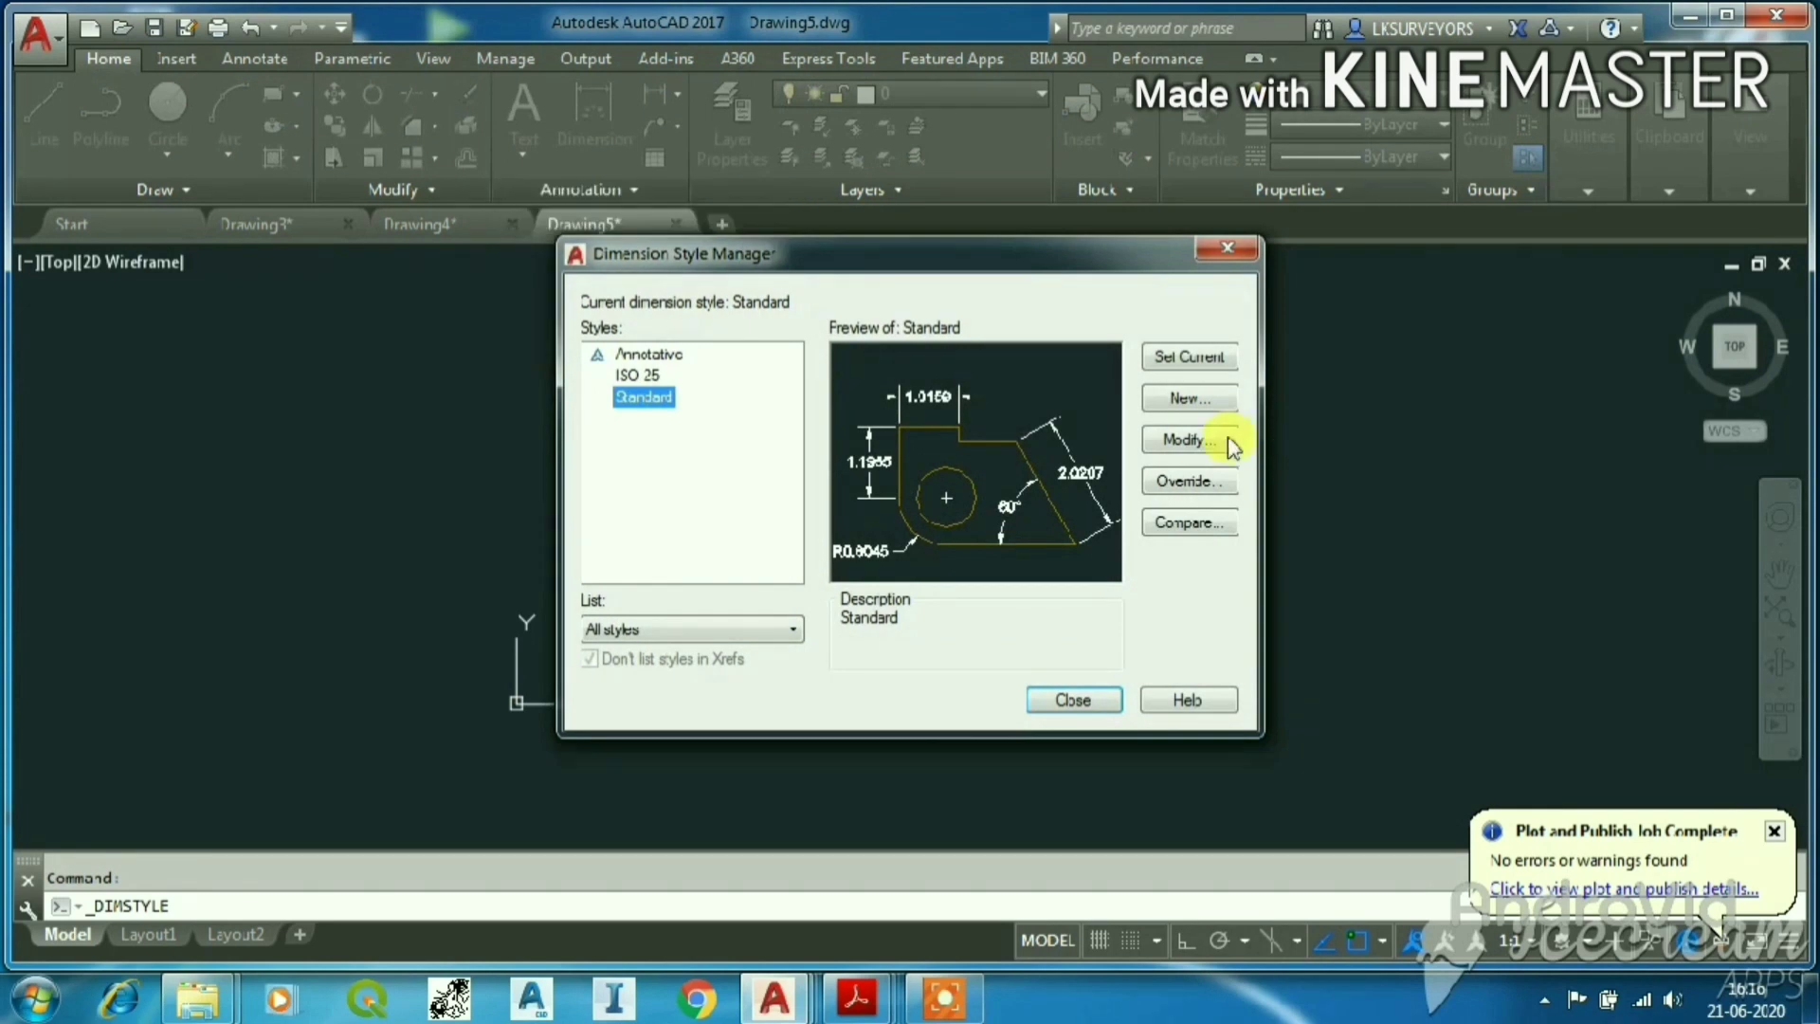
pyautogui.click(1222, 441)
pyautogui.click(758, 298)
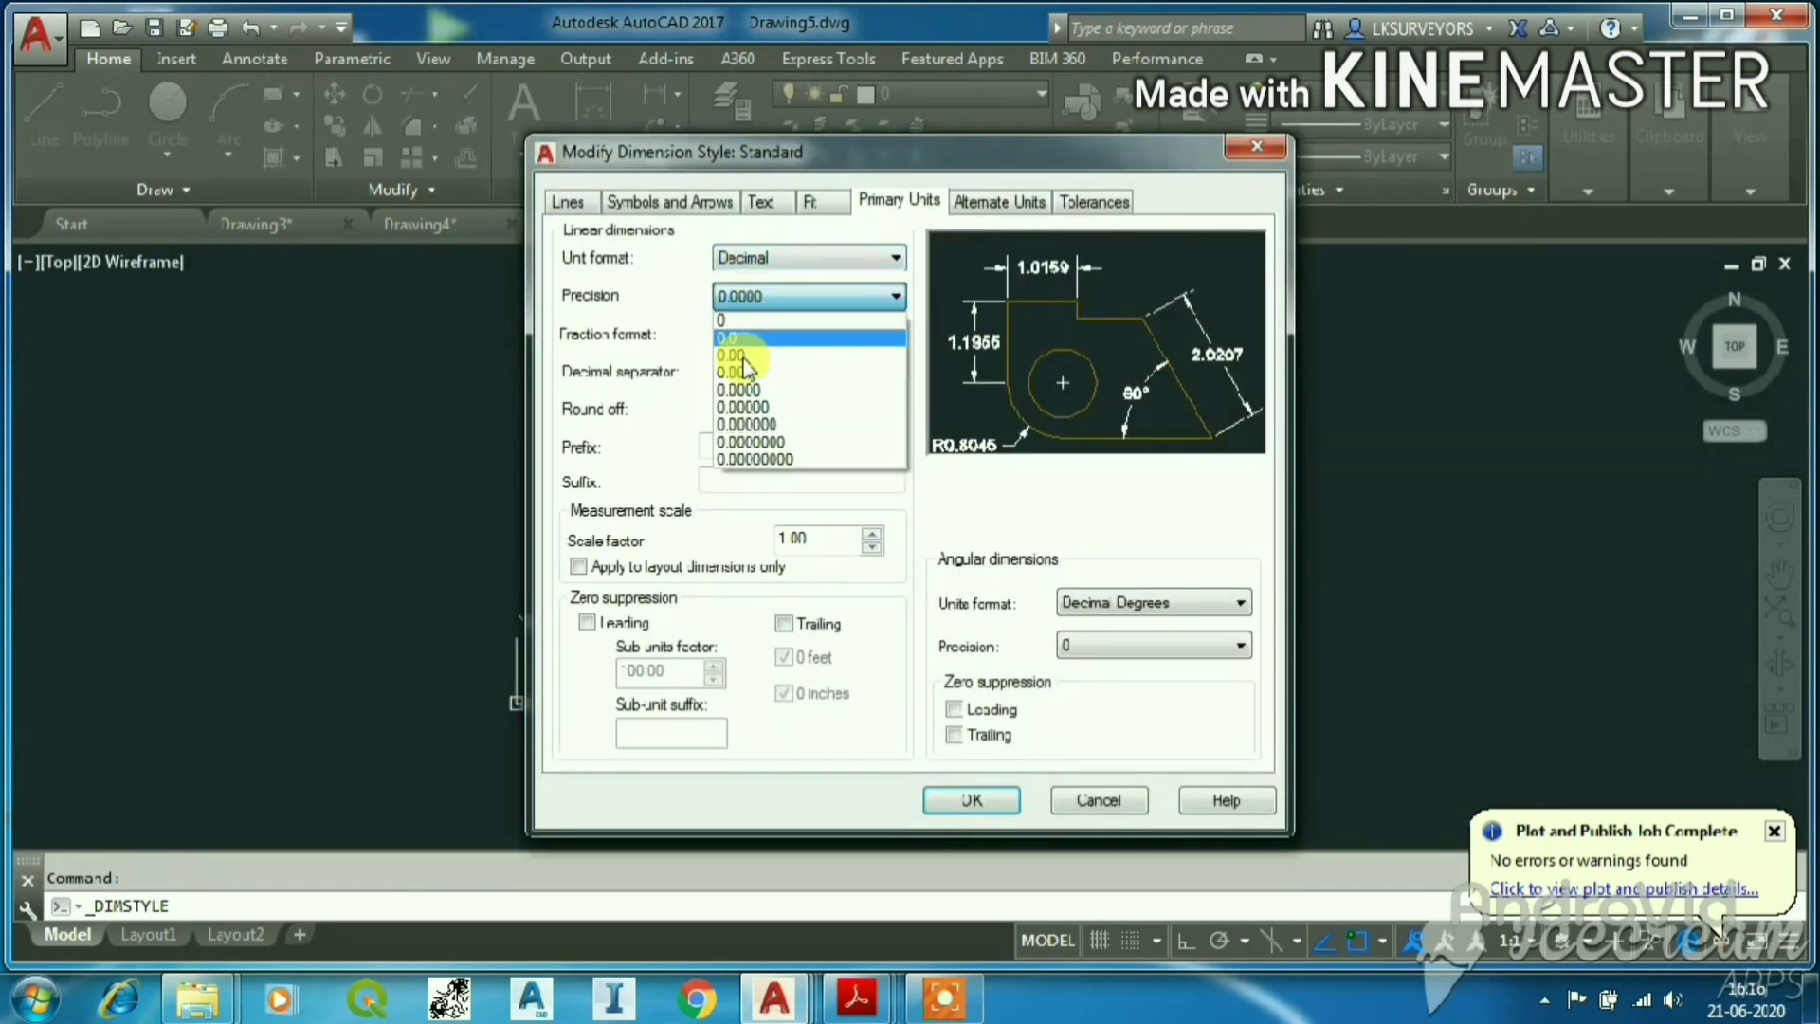
pyautogui.click(728, 338)
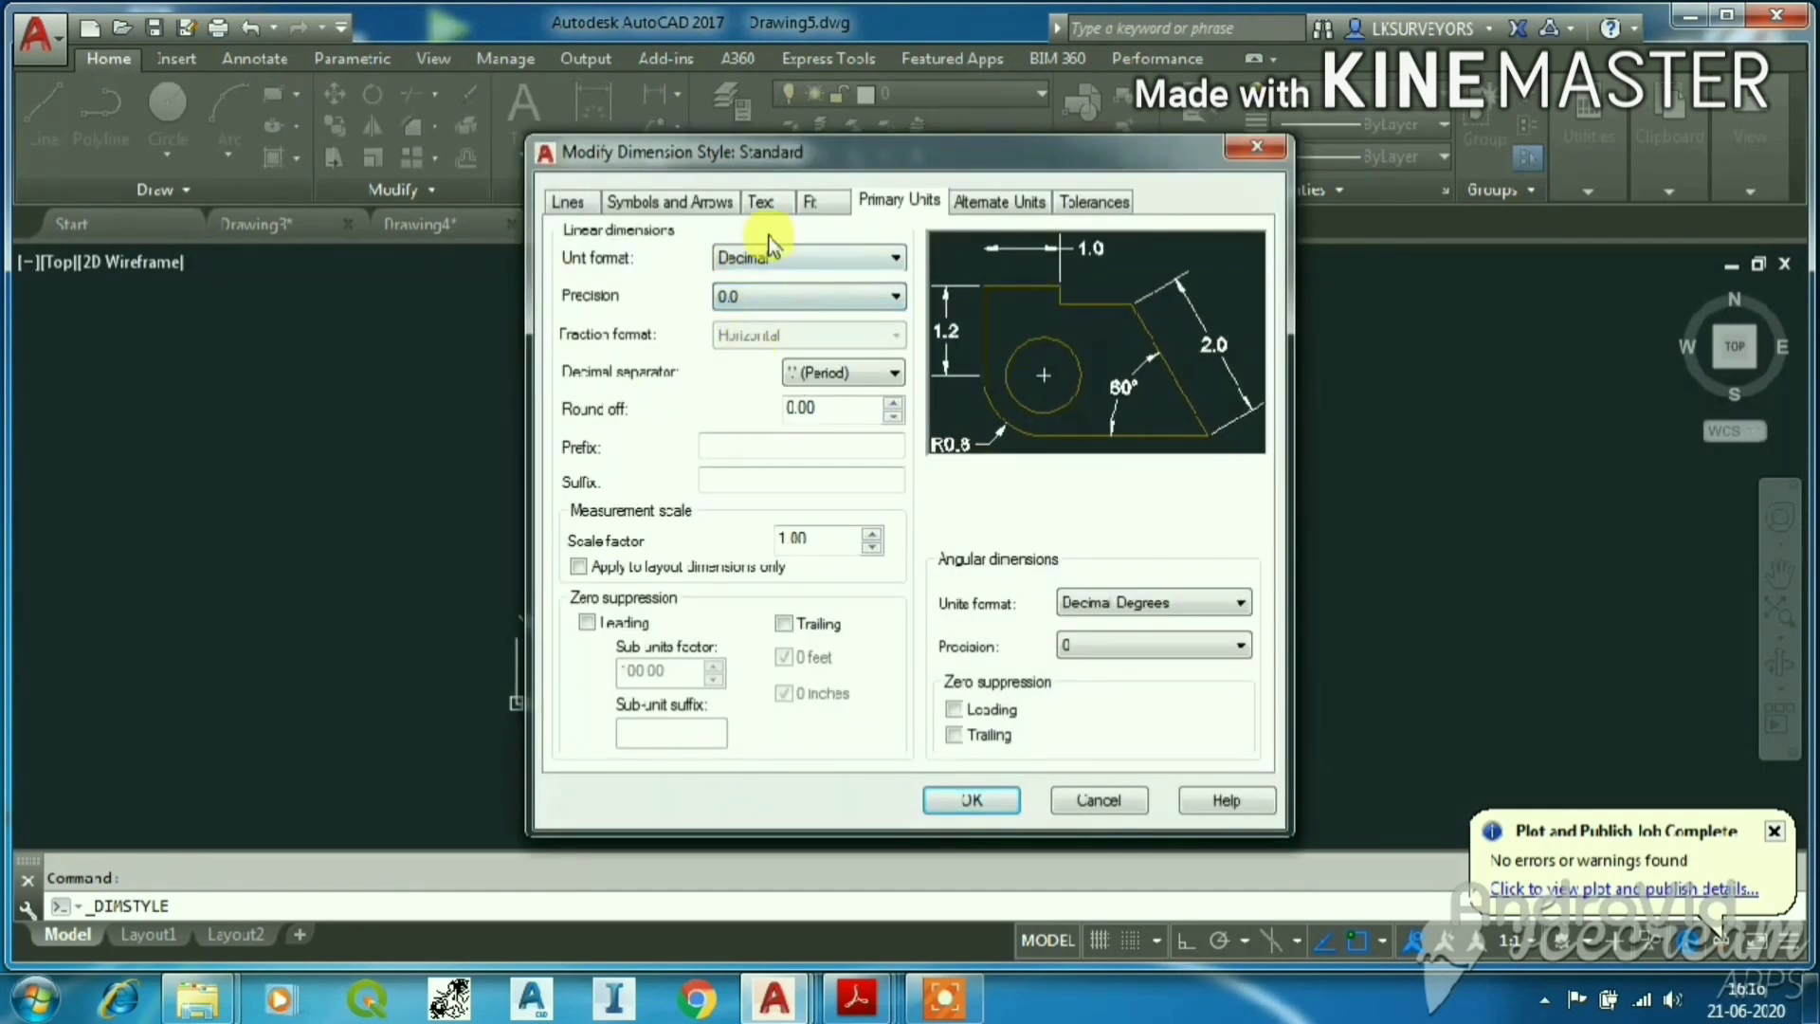
pyautogui.click(757, 206)
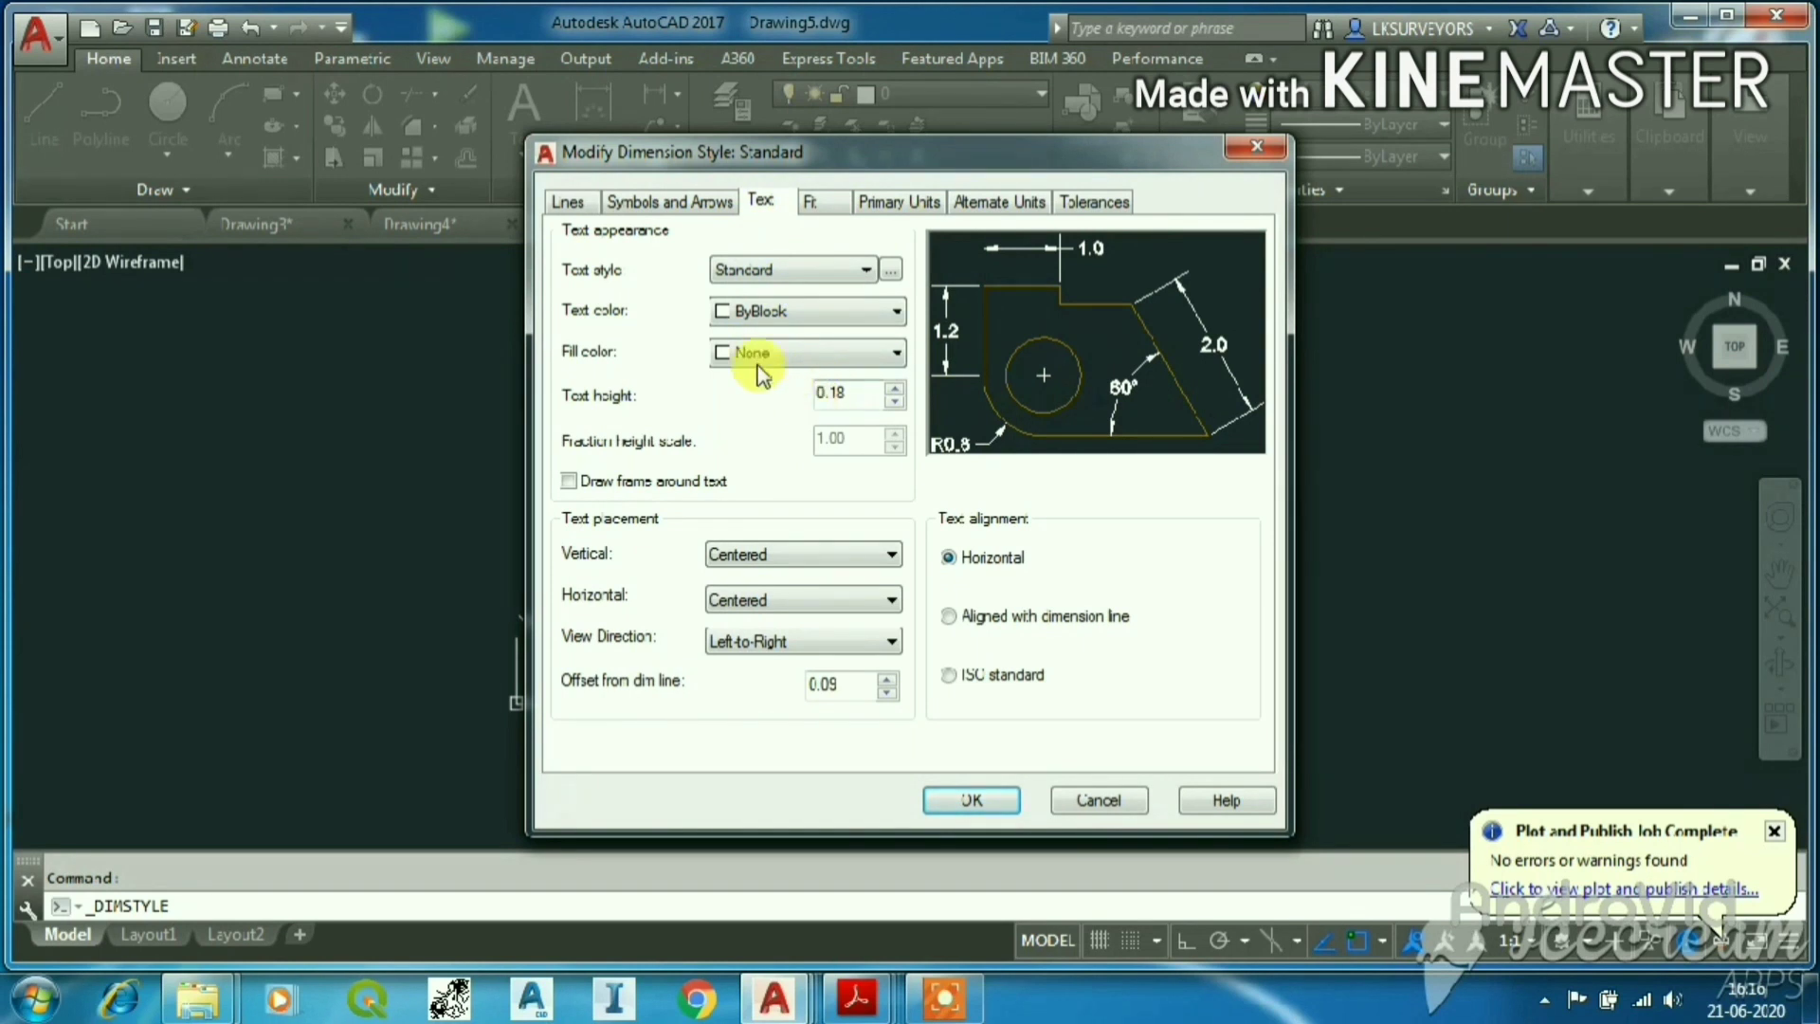
pyautogui.click(948, 614)
# Suppress Standard's dimension lines and both extension lines, then save and close the manager.
pyautogui.click(669, 202)
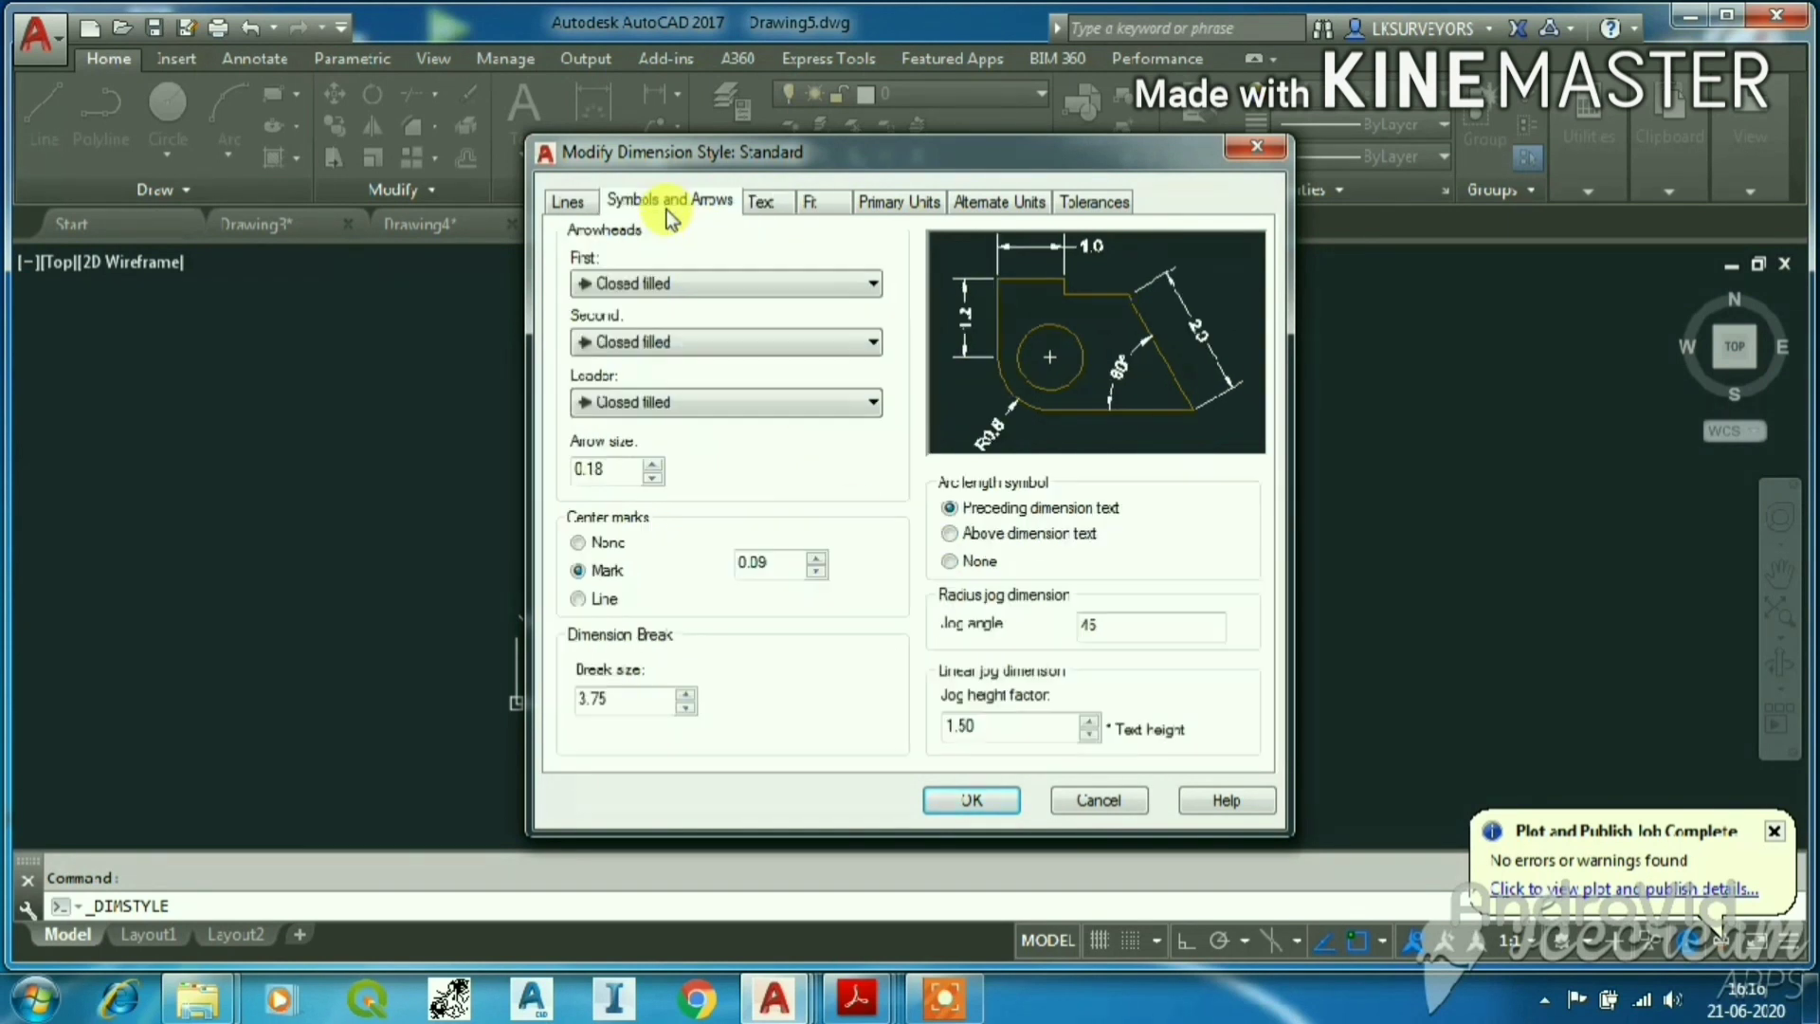
pyautogui.click(569, 202)
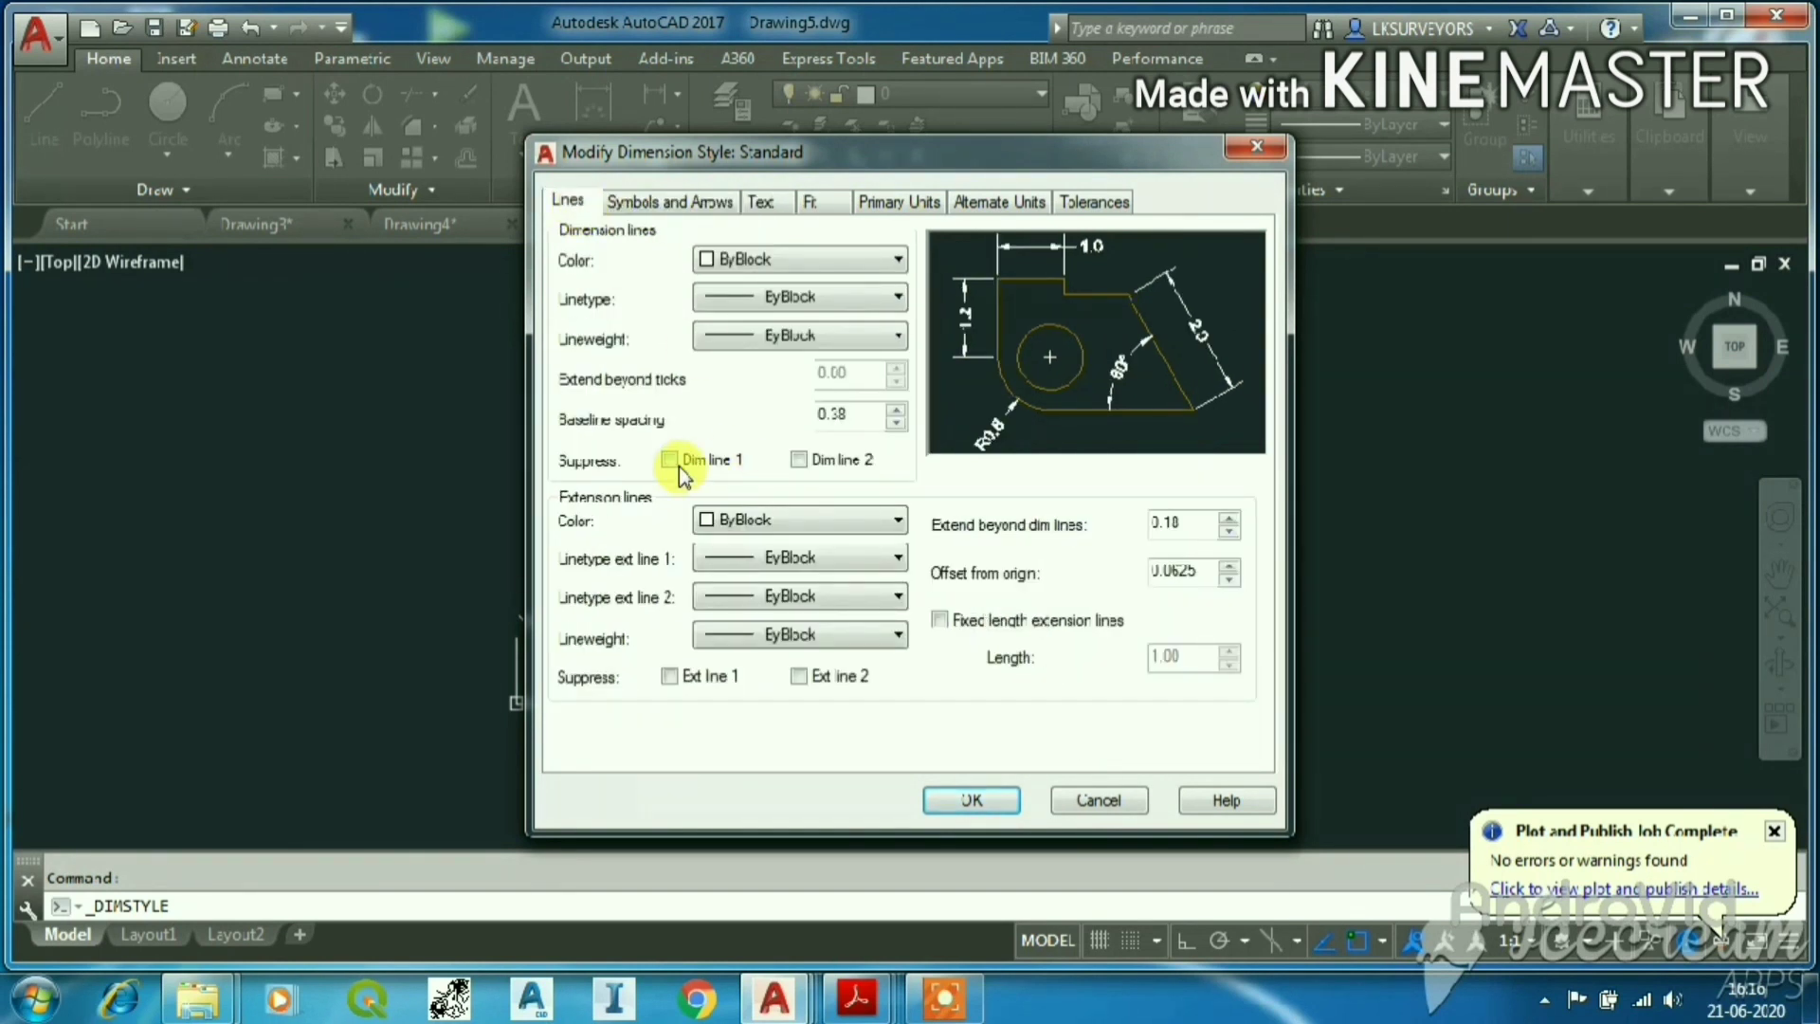
pyautogui.click(799, 461)
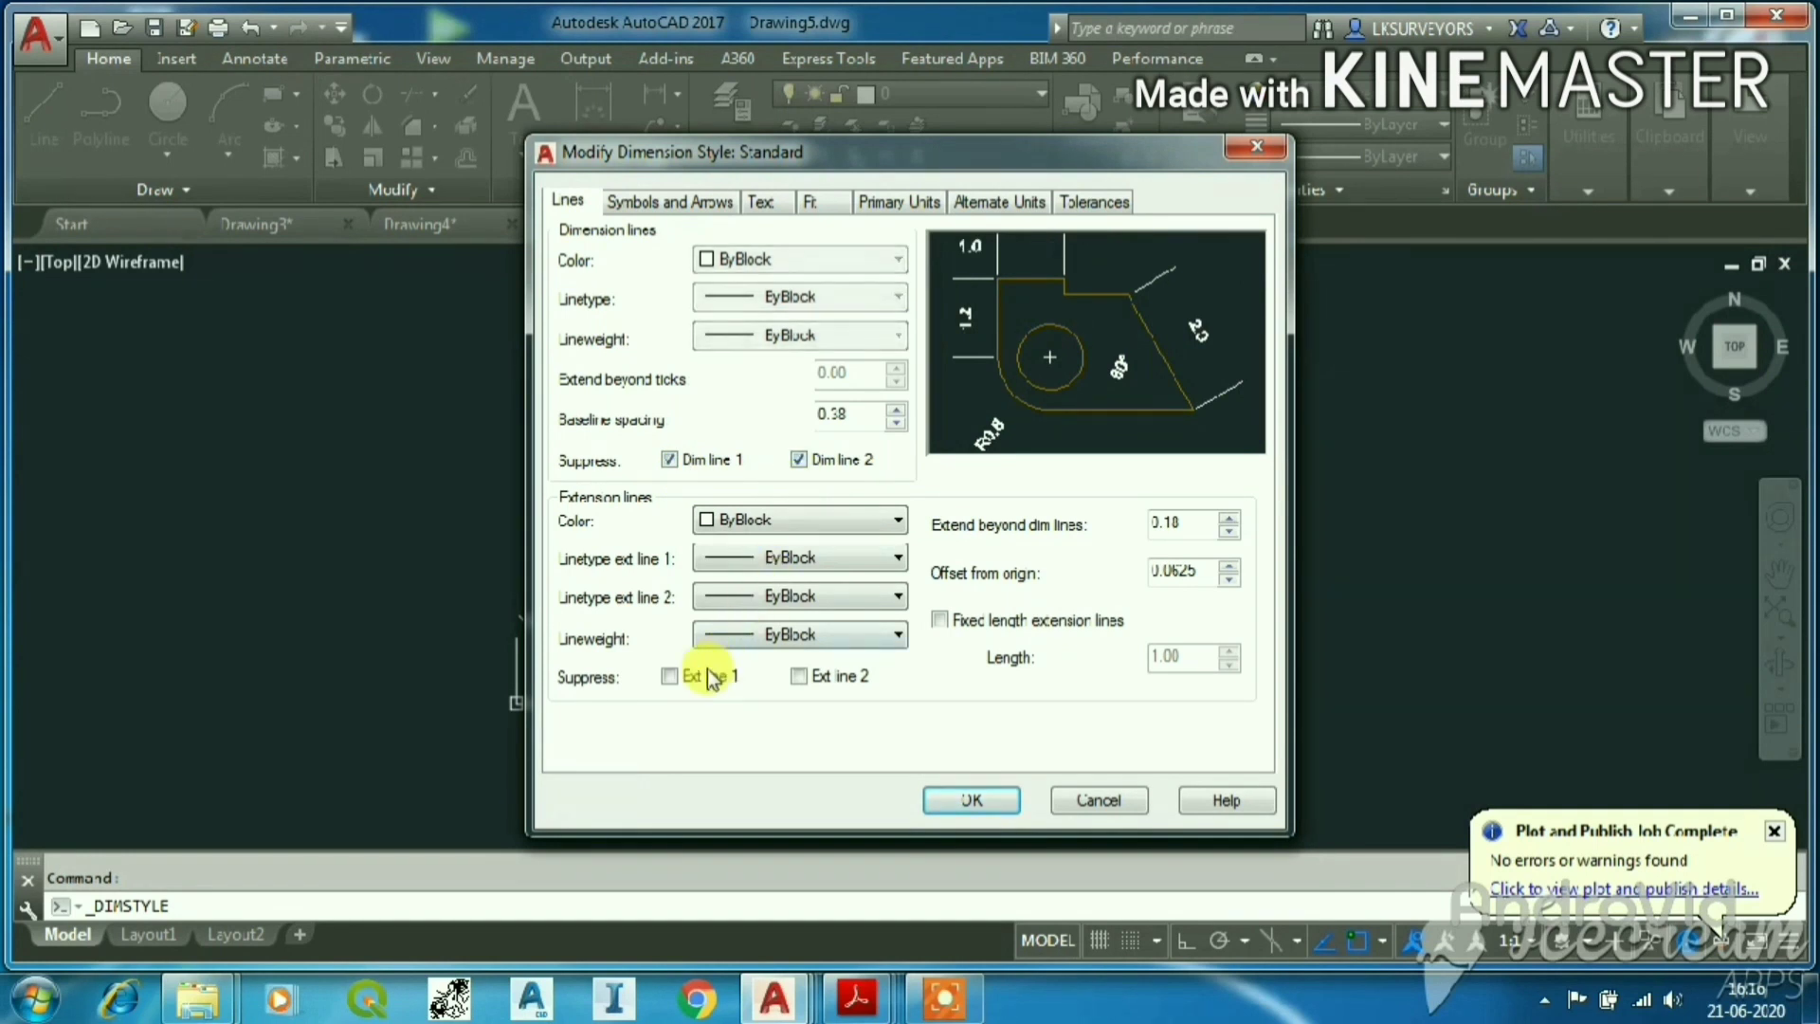
pyautogui.click(799, 677)
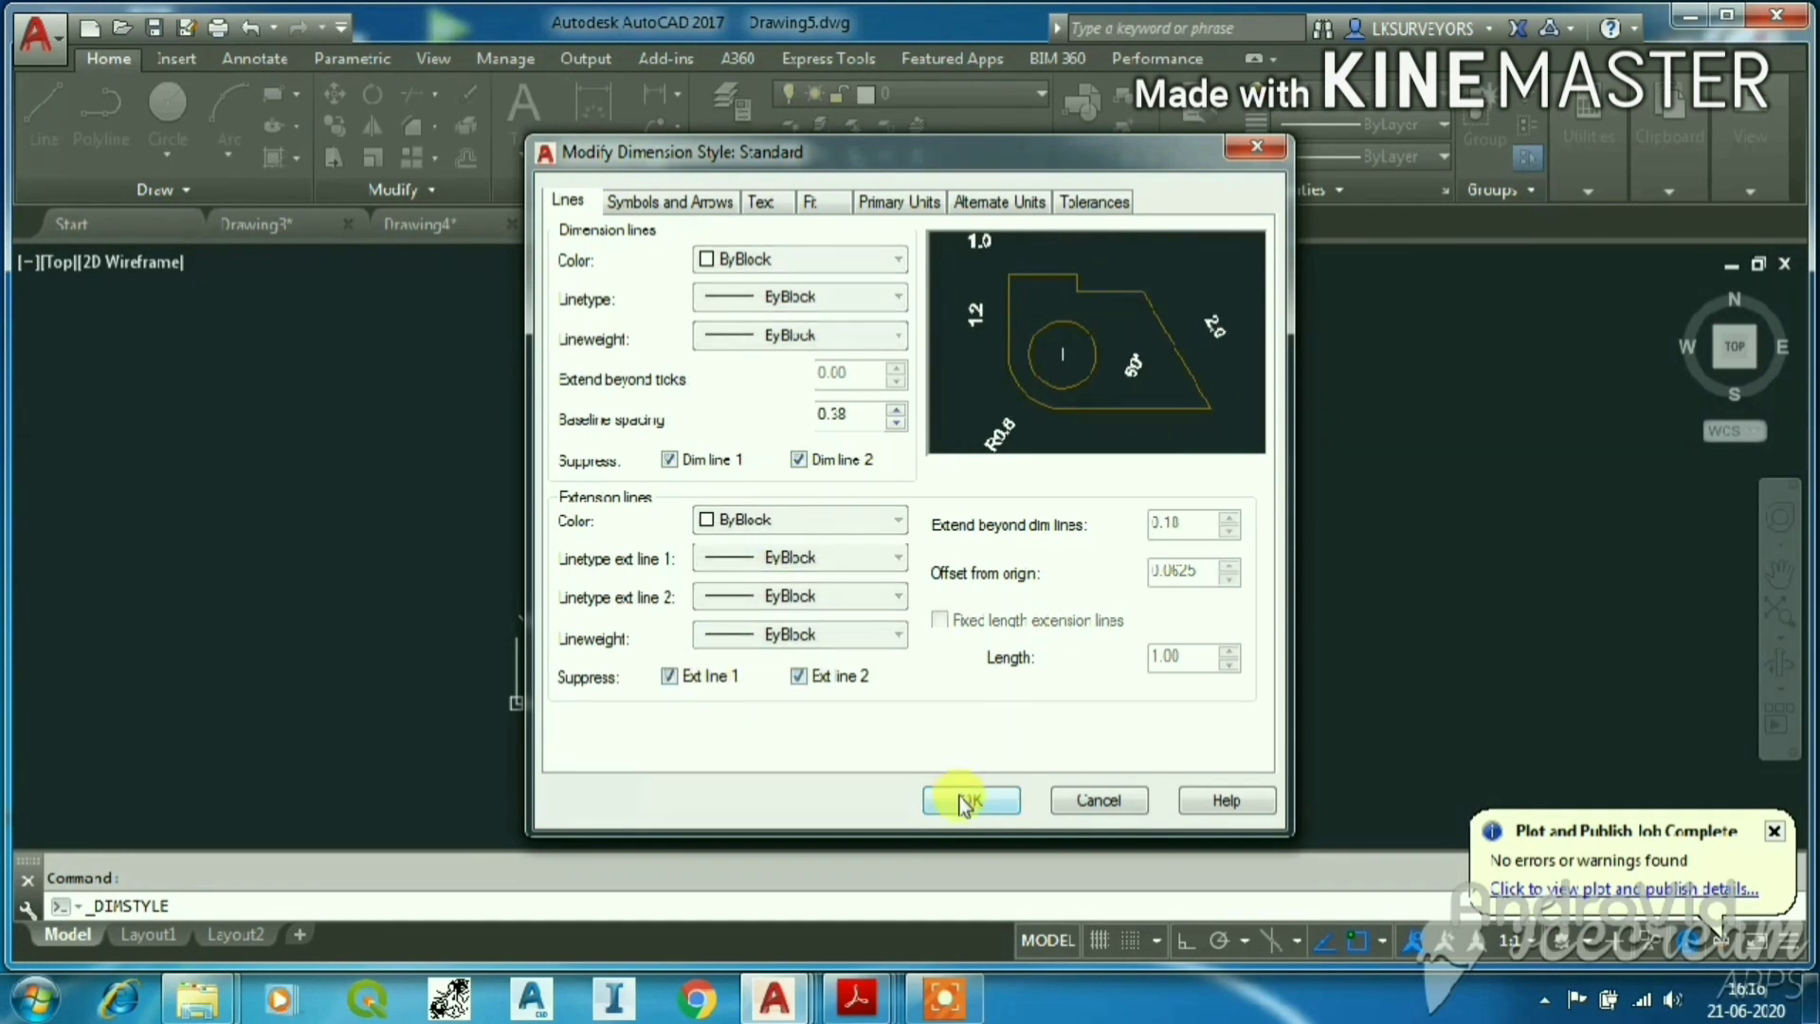
pyautogui.click(955, 798)
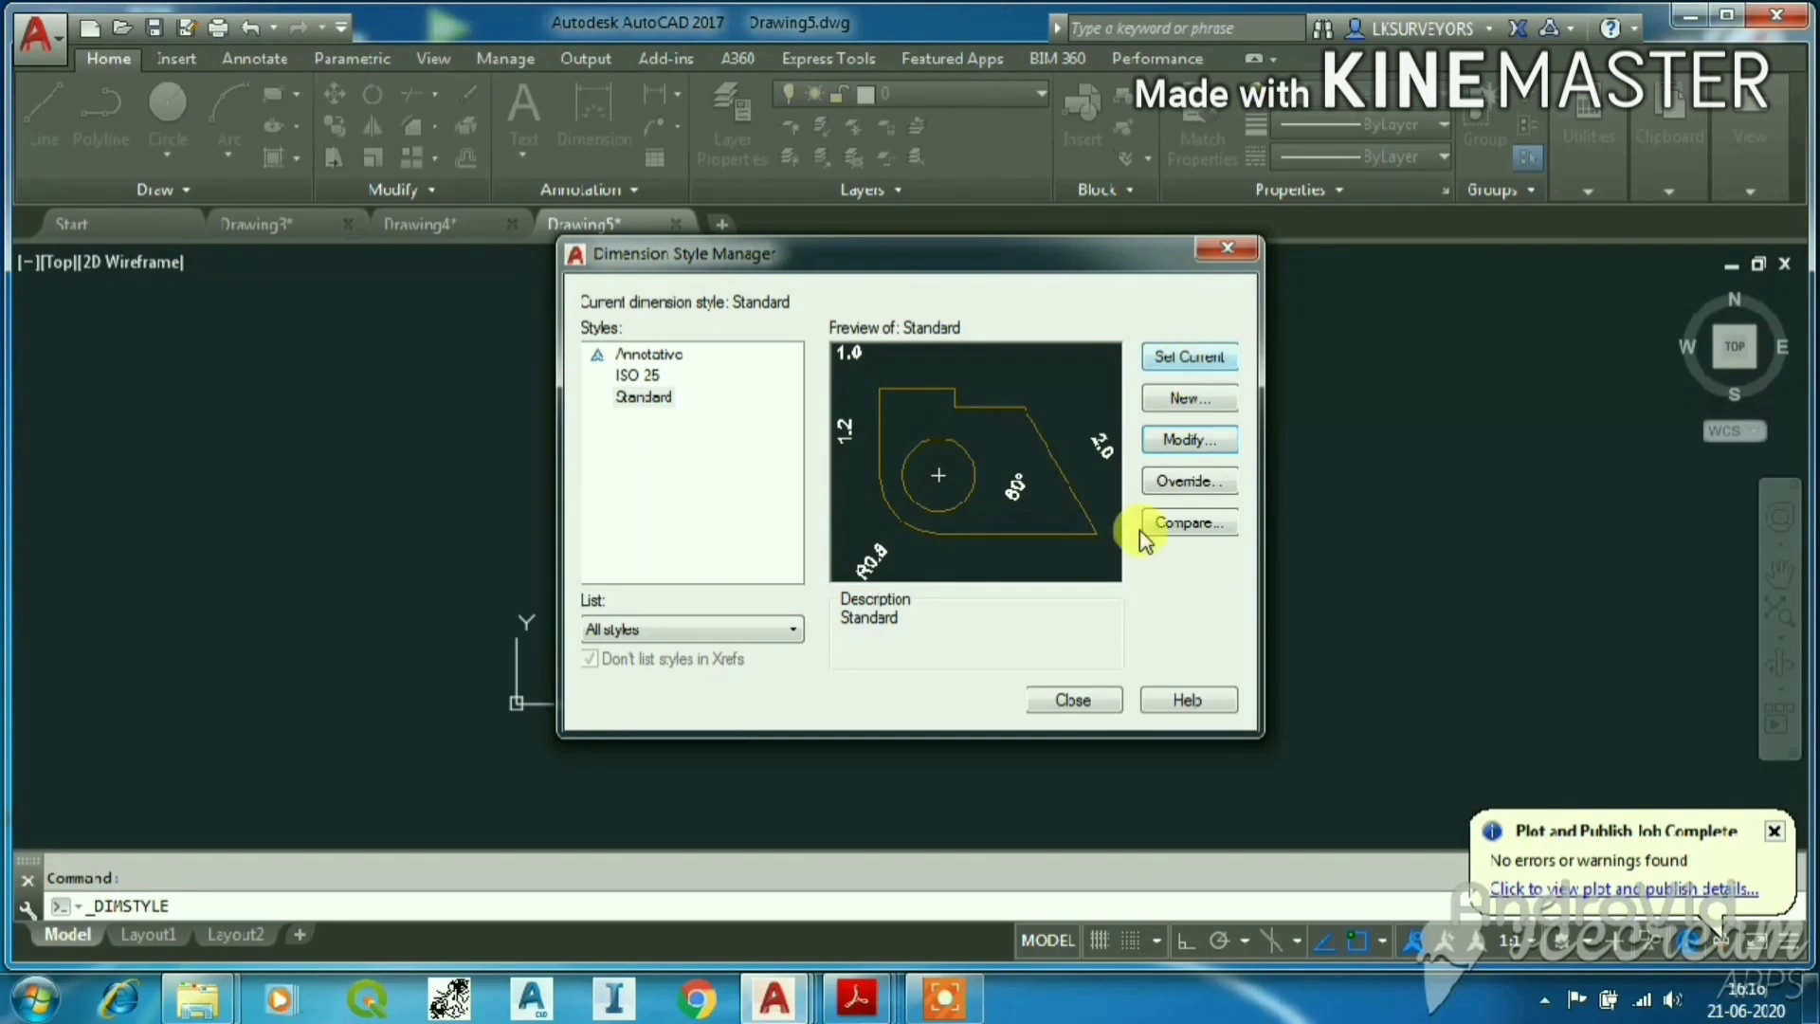
pyautogui.click(1072, 702)
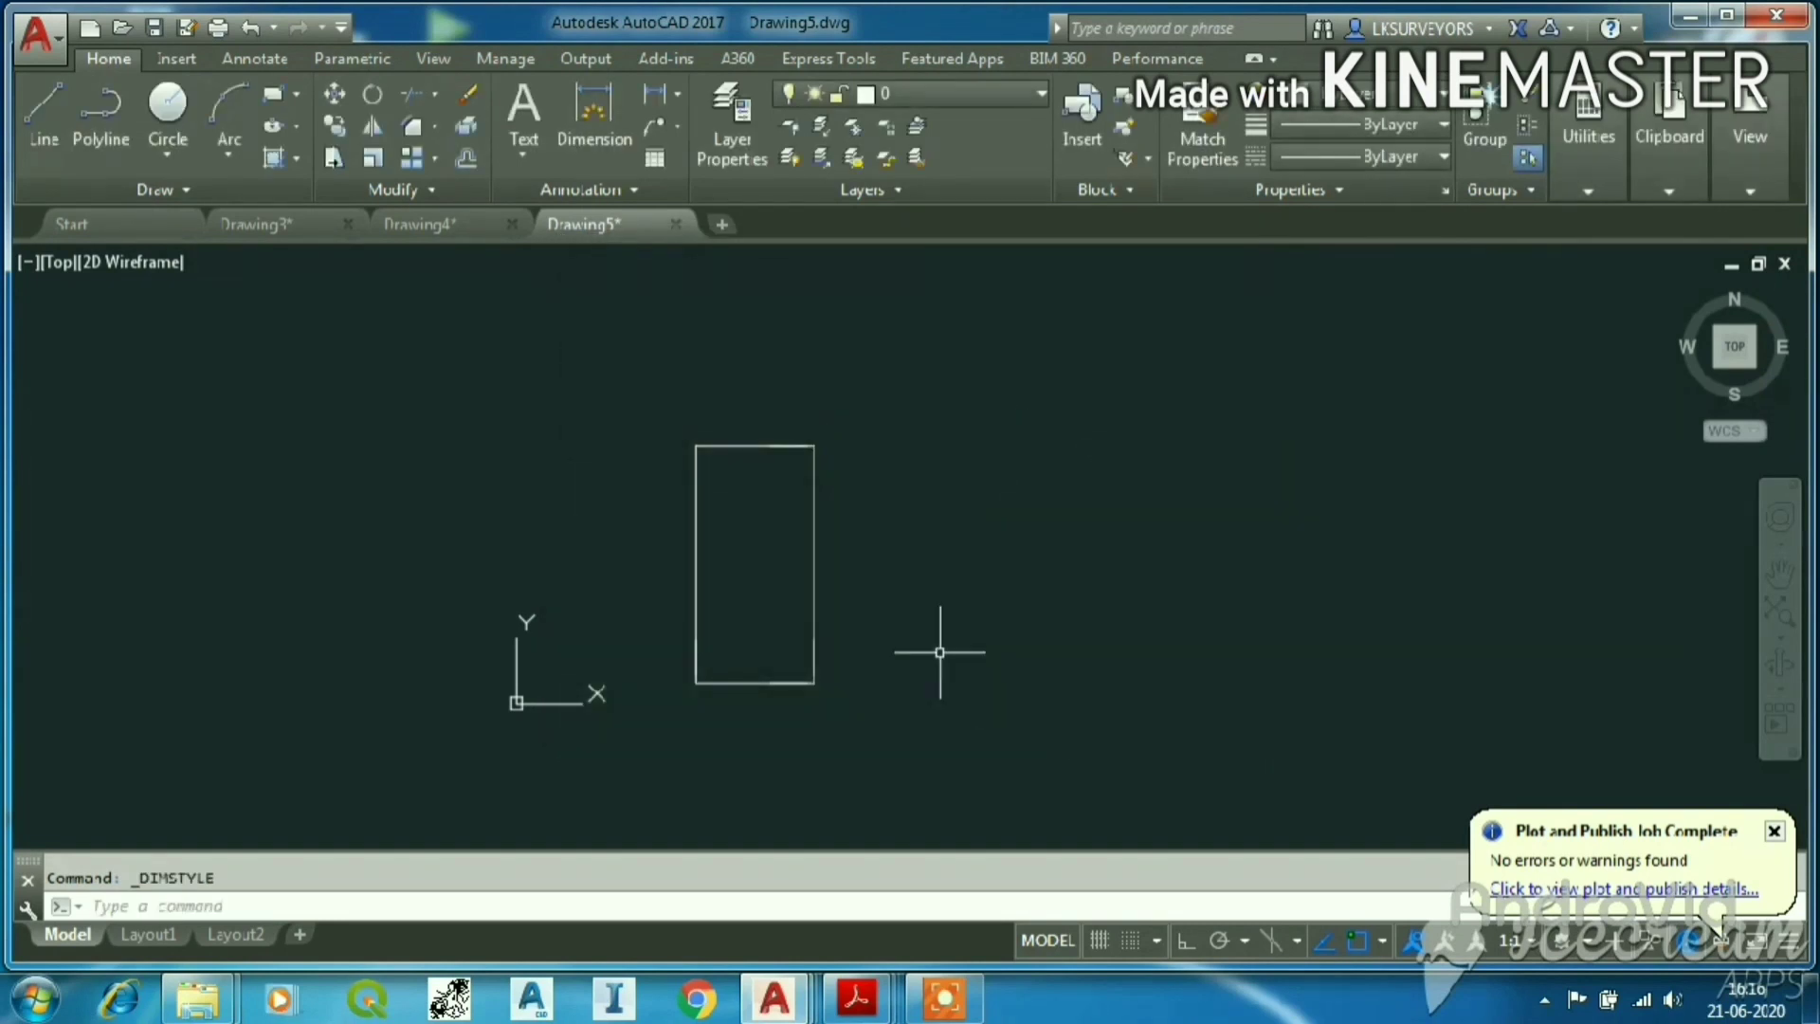
# Load the AD-Automatic Dimension Autocad LISP file with the AP application loader.
pyautogui.write('AP')
pyautogui.press('Return')
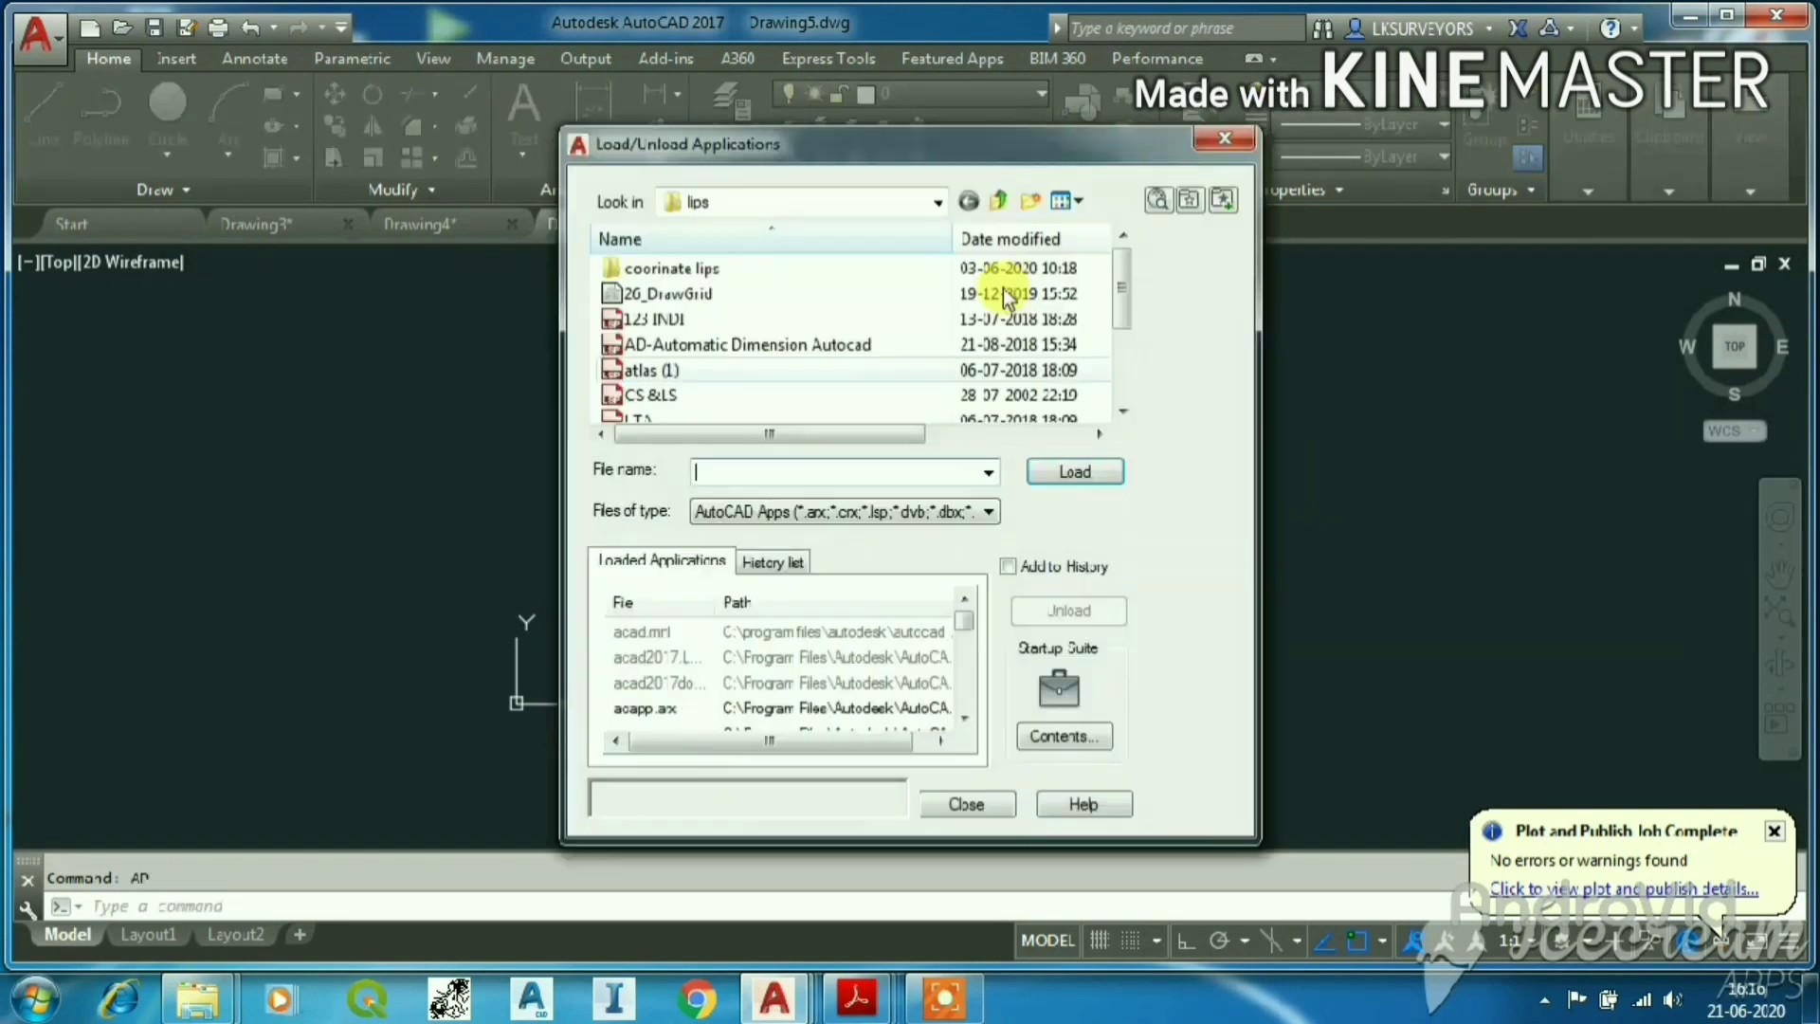
pyautogui.click(711, 345)
pyautogui.click(1069, 474)
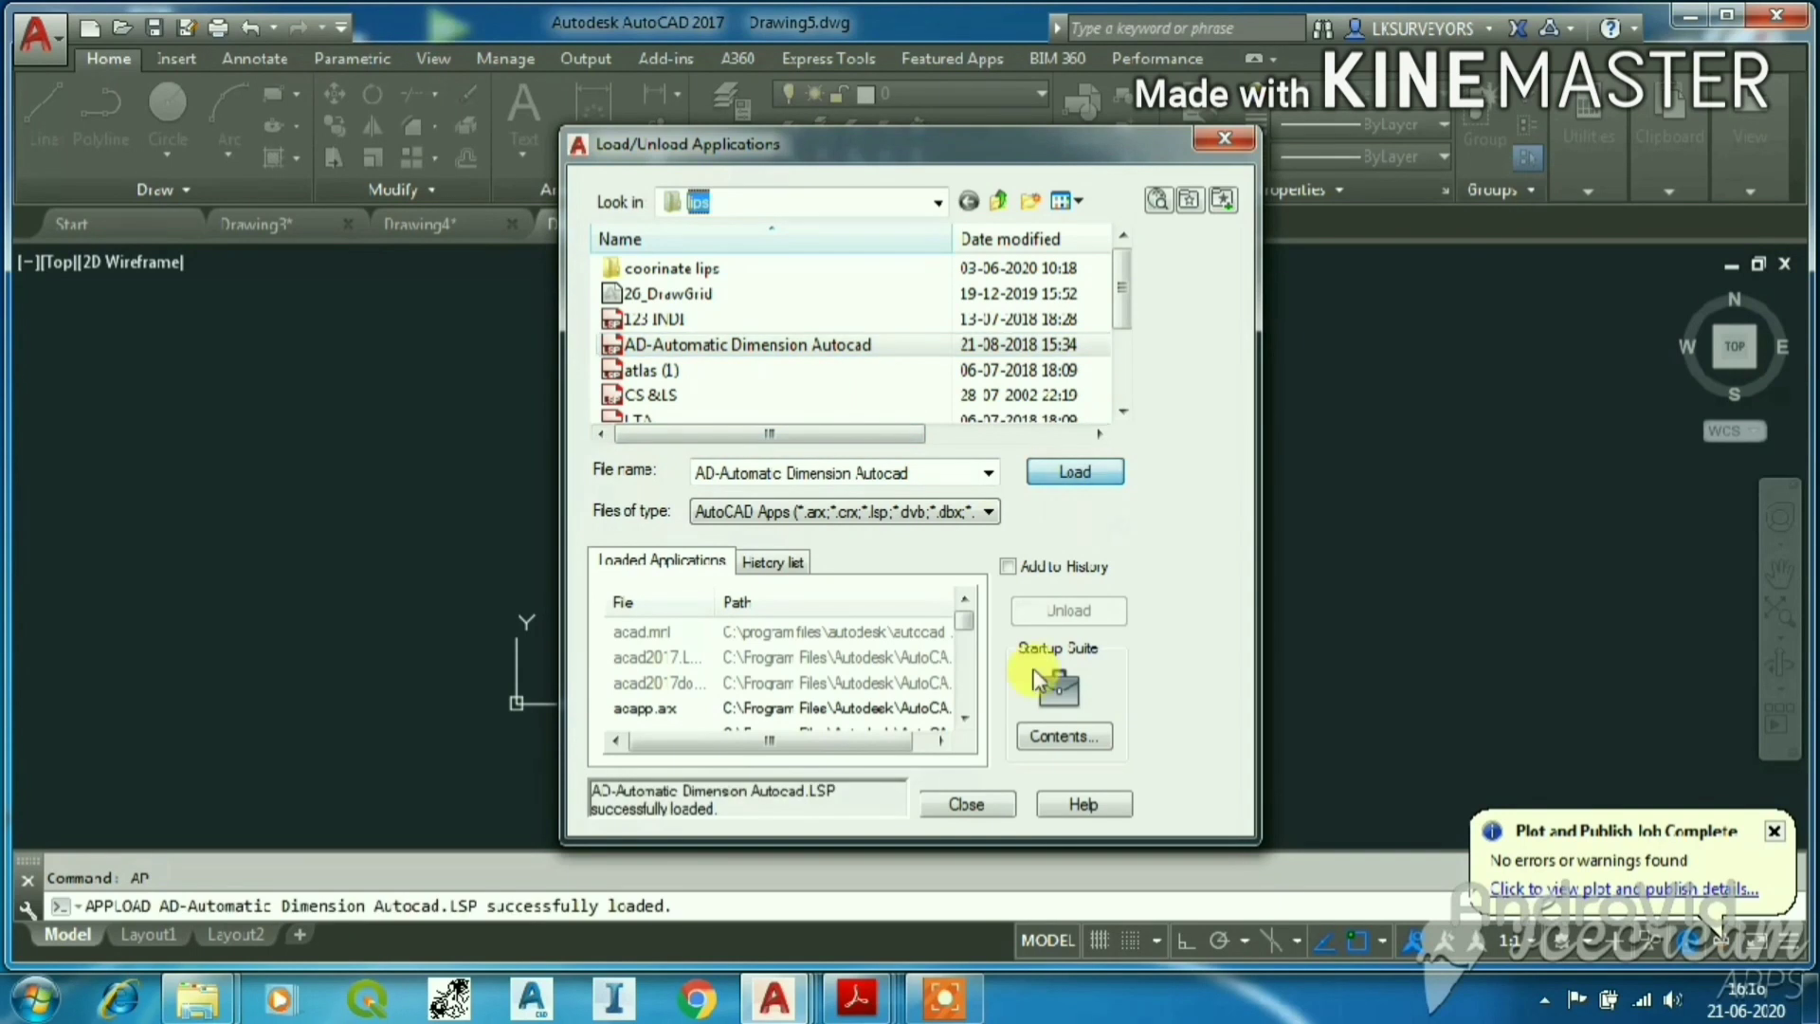
pyautogui.click(966, 803)
# Run the automatic dimension command on the rectangle, repeating it and reselecting the rectangle.
pyautogui.write('and')
pyautogui.press('Return')
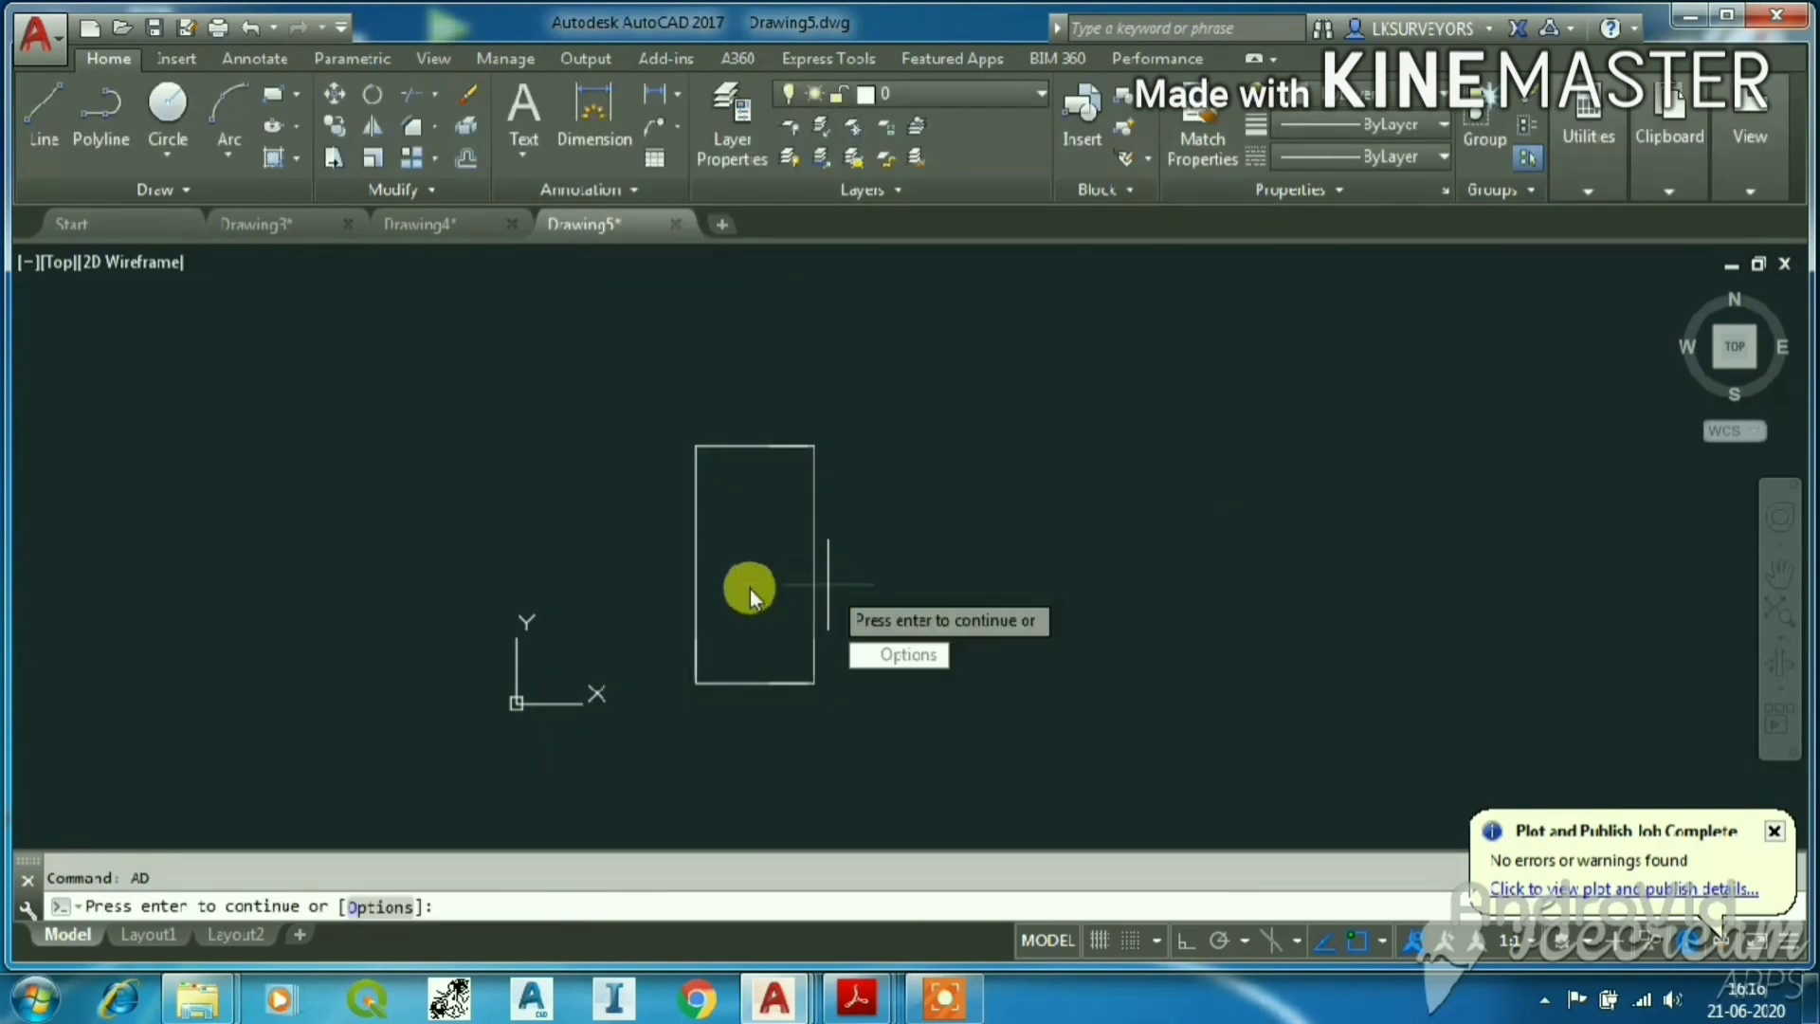
pyautogui.press('Return')
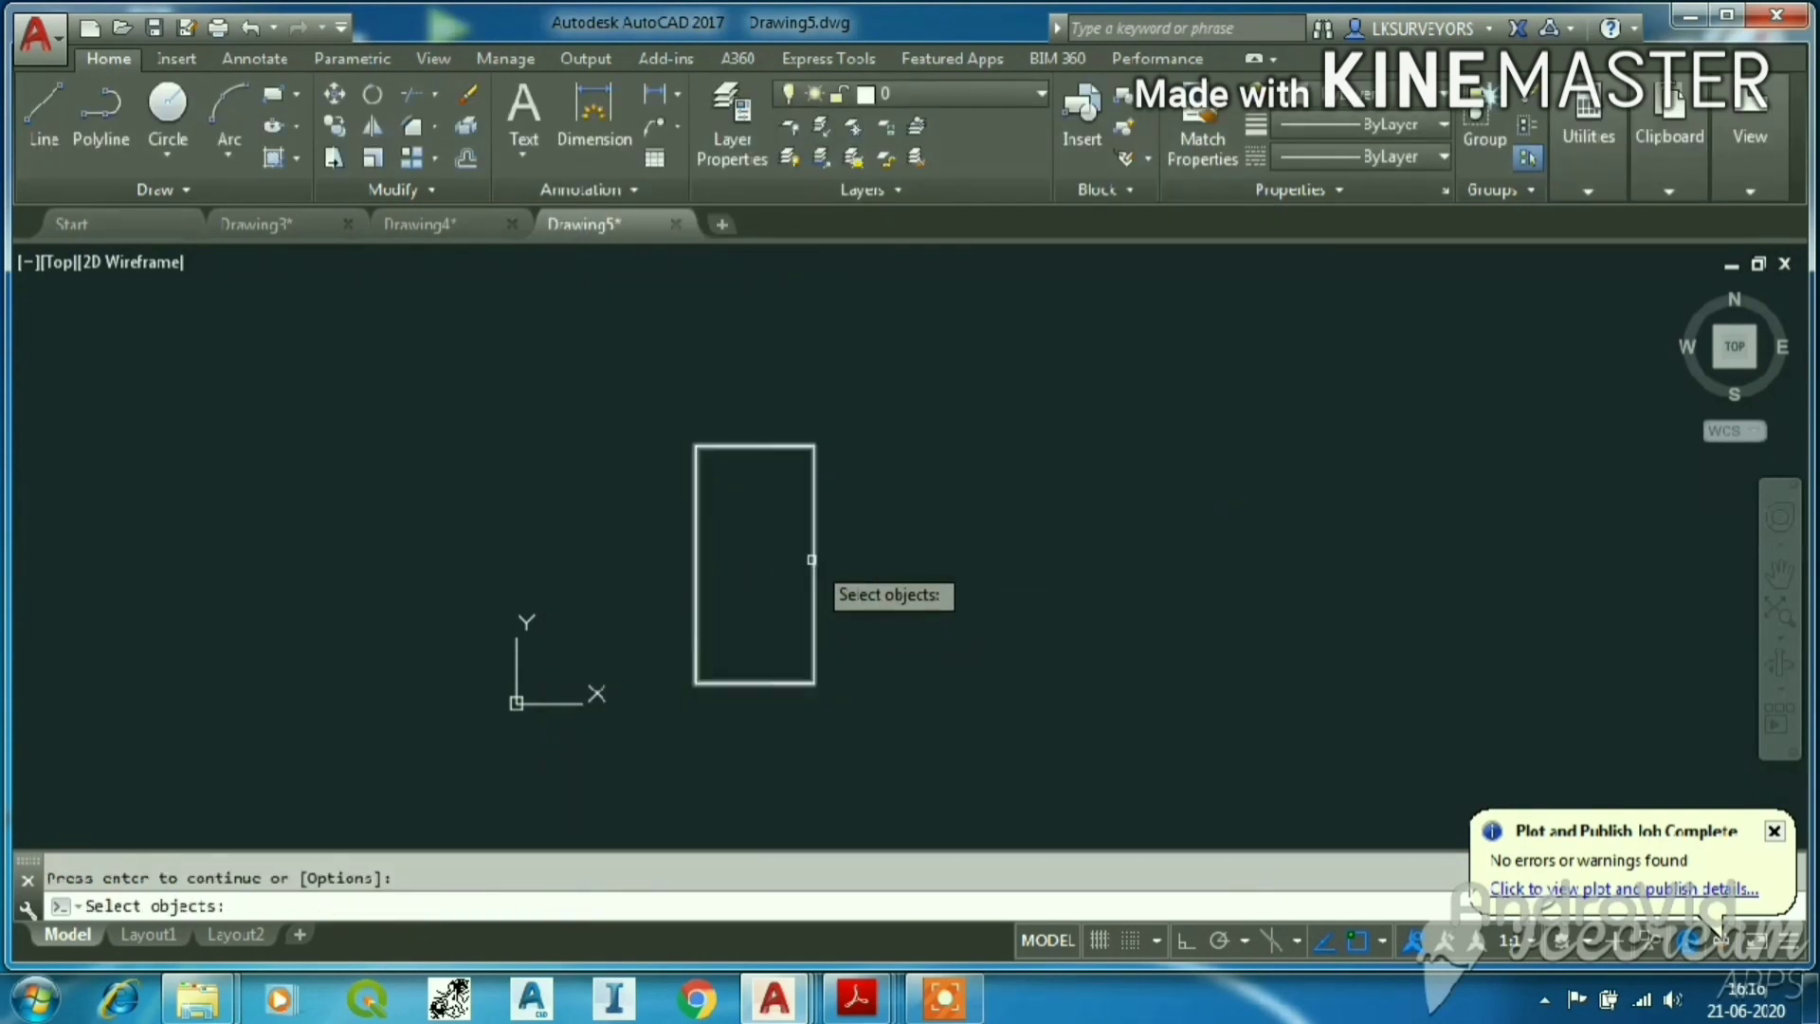
pyautogui.click(811, 559)
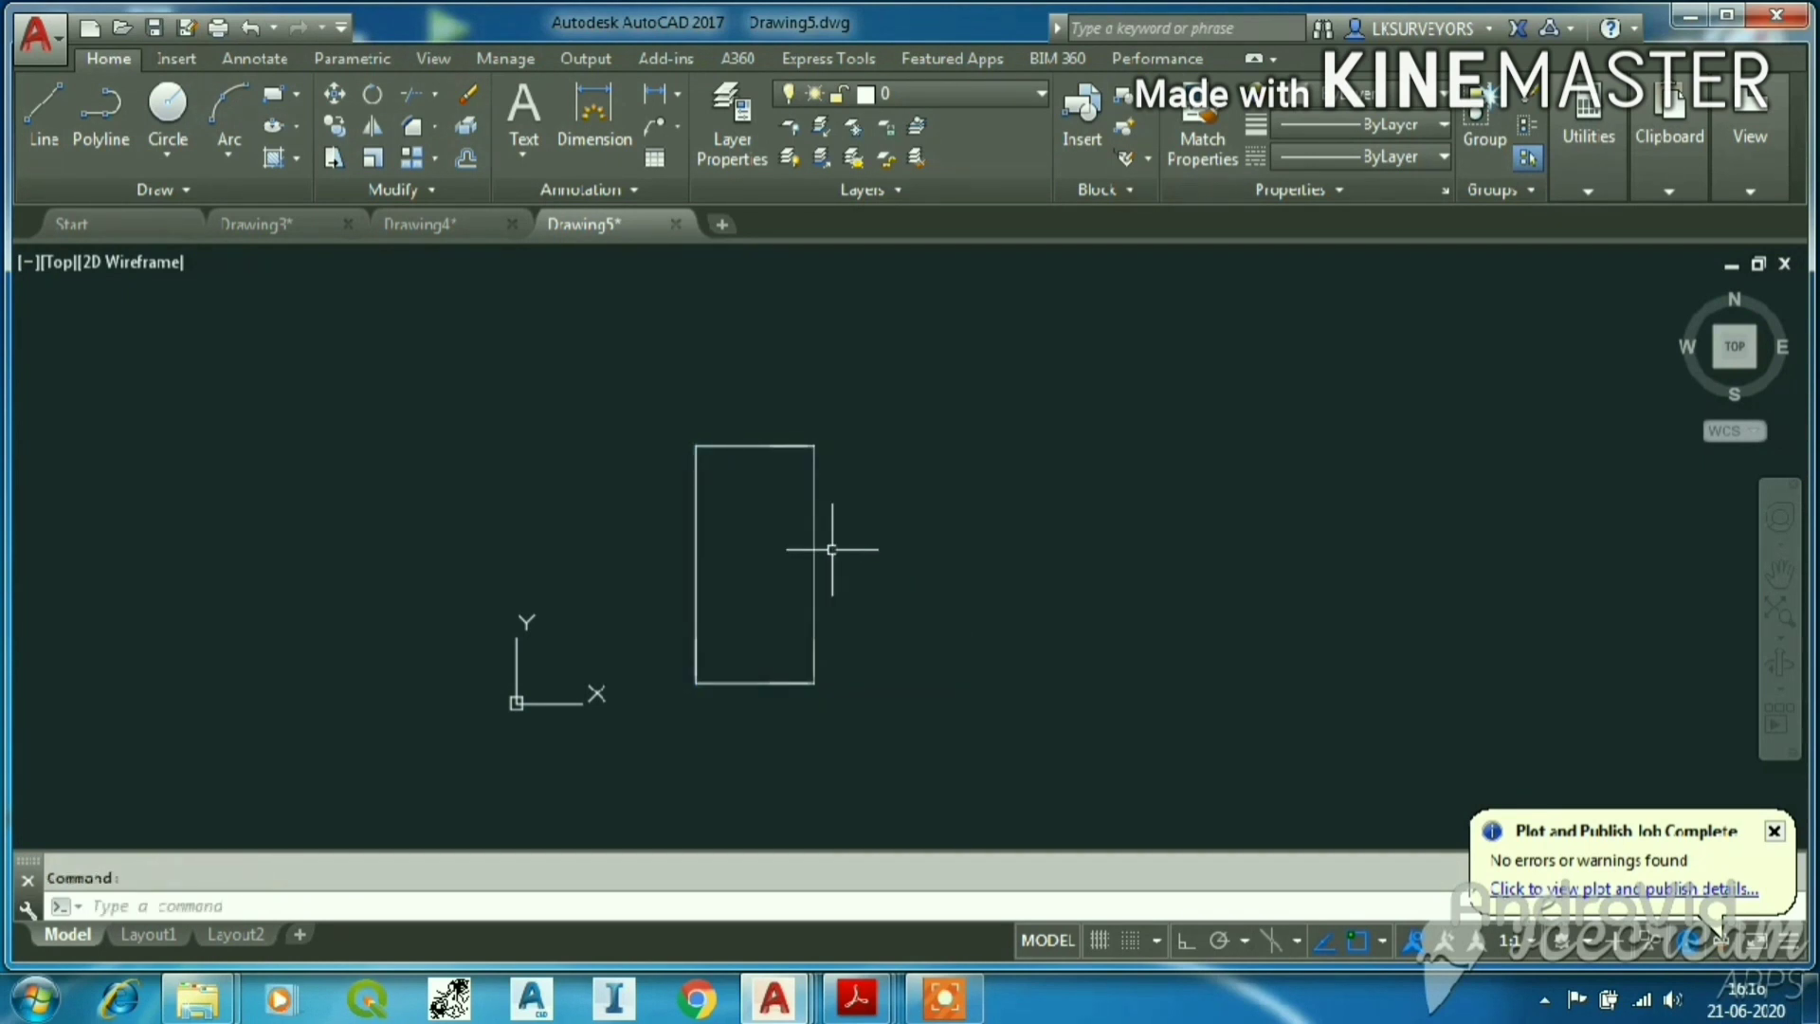
pyautogui.scroll(4, 831, 549)
pyautogui.press('Return')
pyautogui.press('Return')
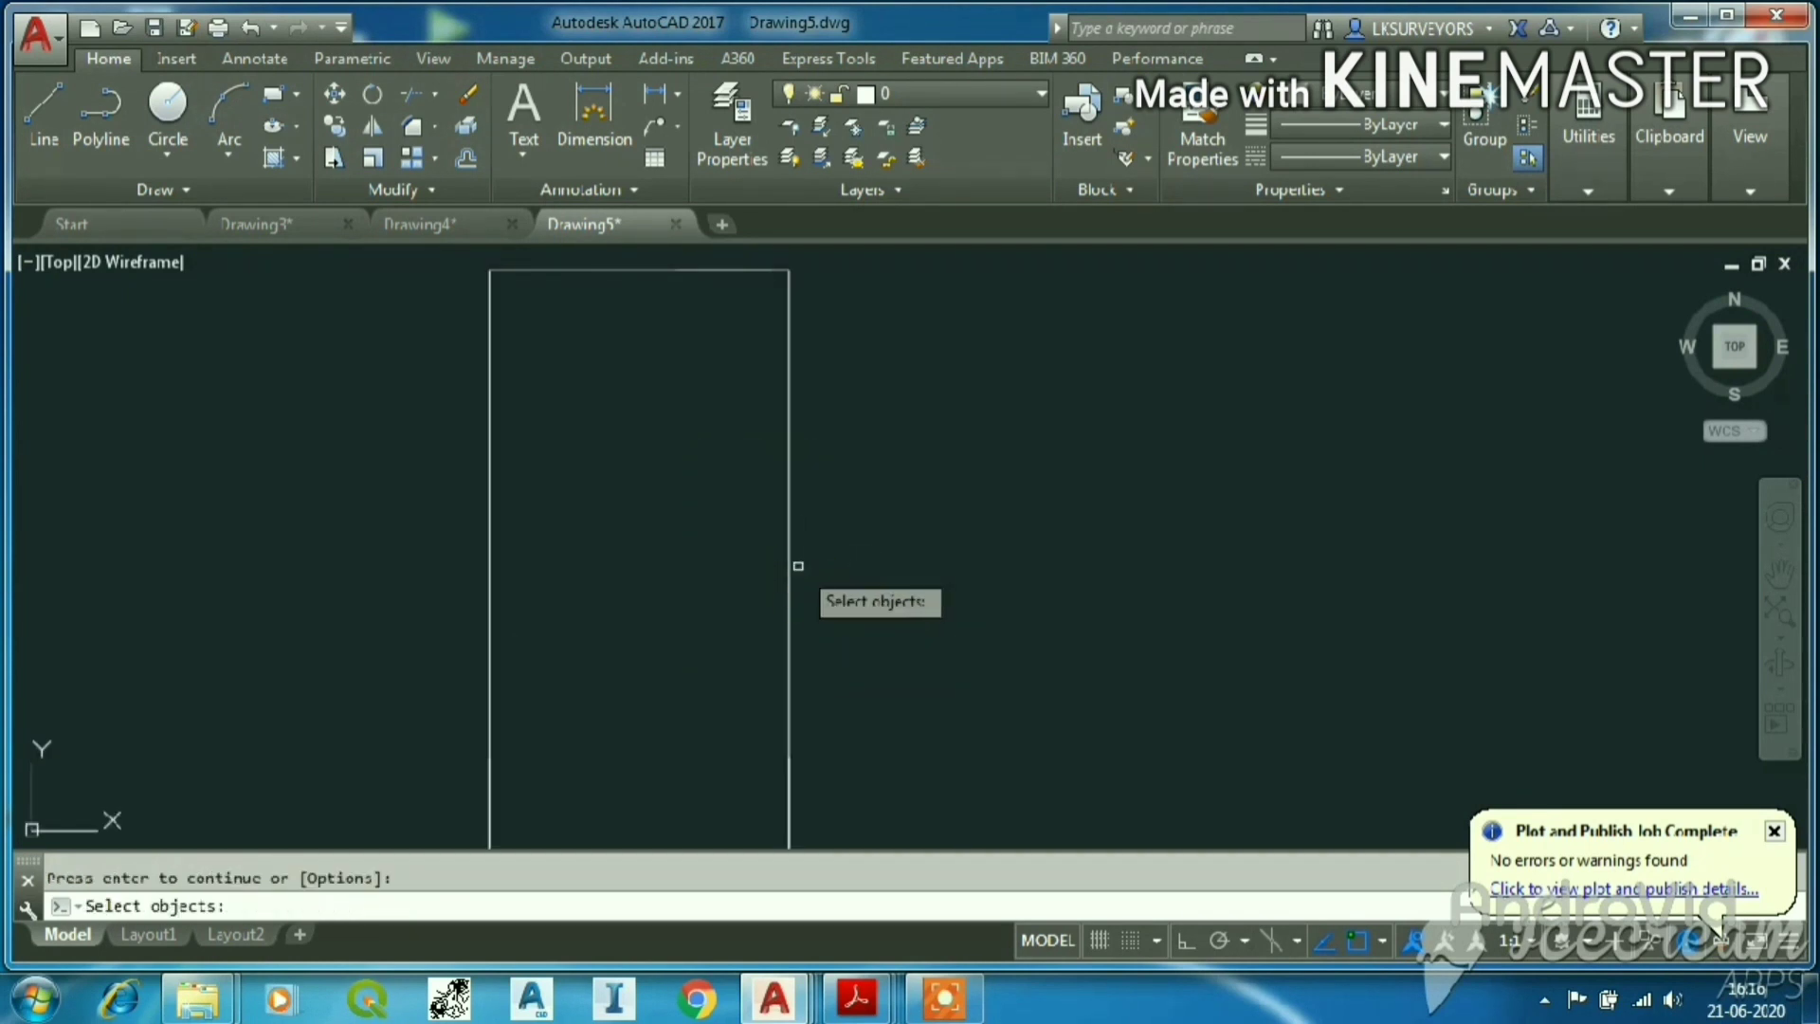
pyautogui.click(788, 565)
pyautogui.press('Return')
pyautogui.click(789, 569)
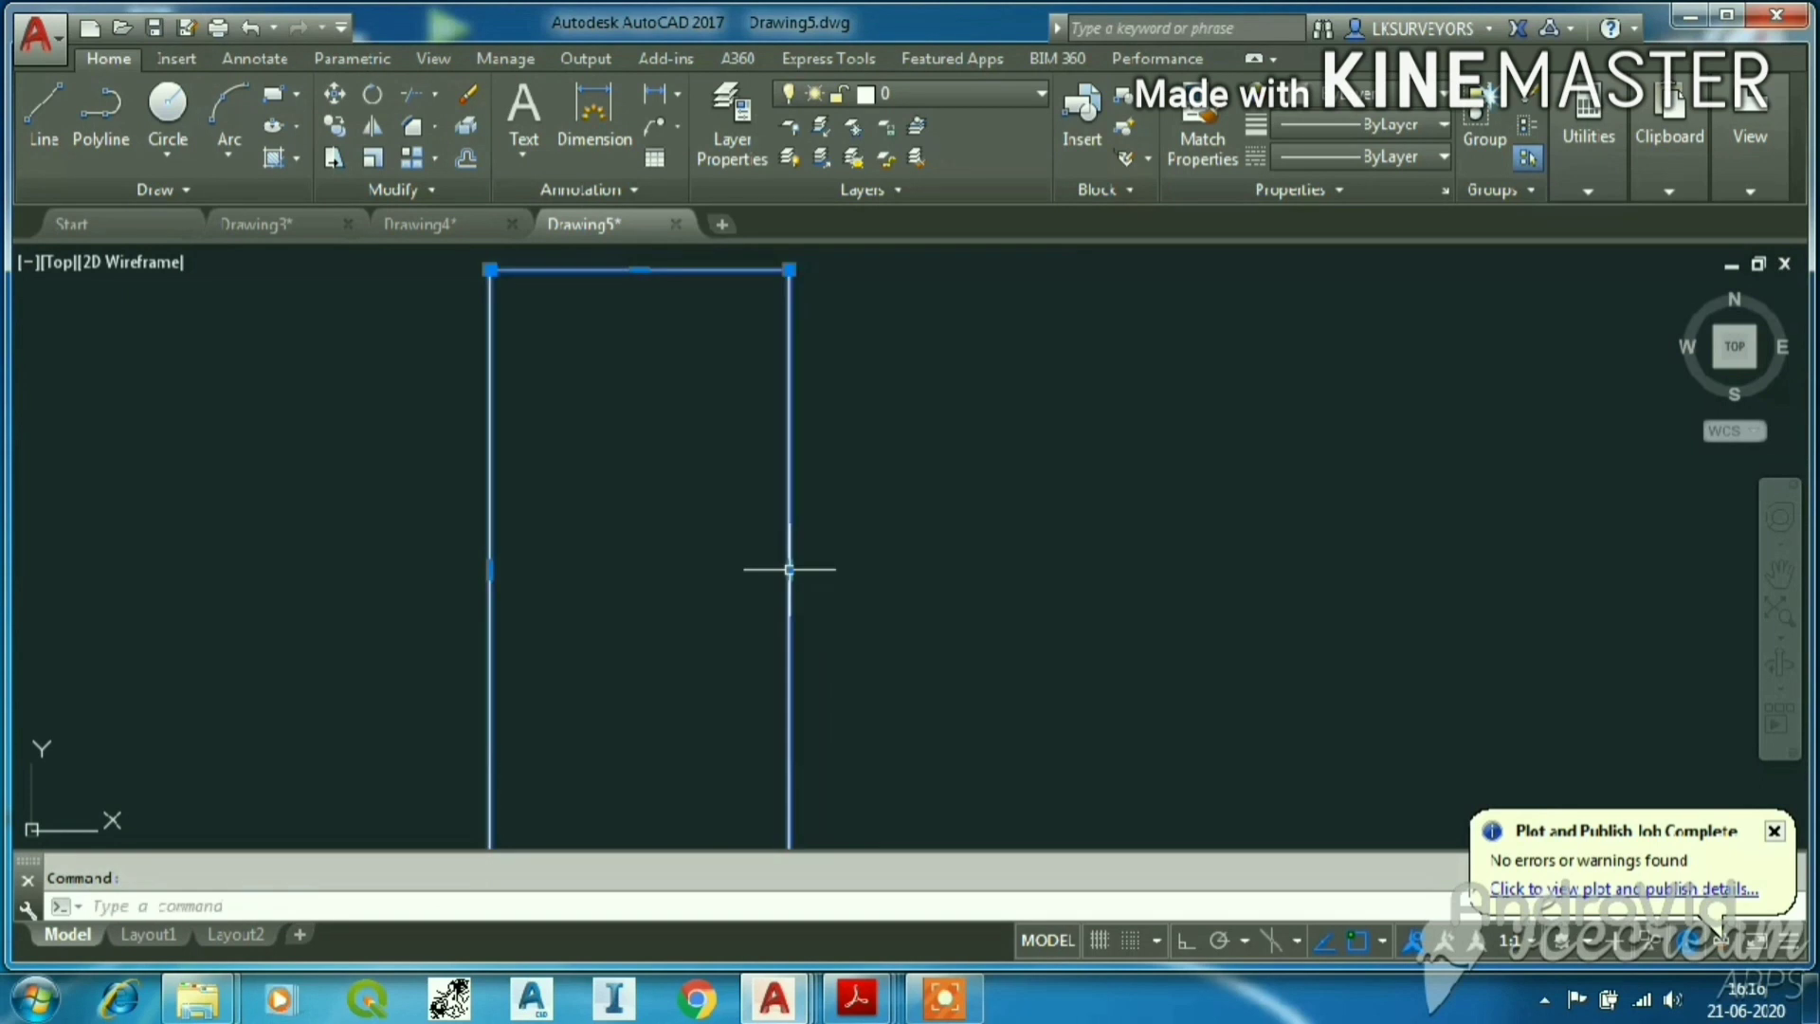
pyautogui.moveTo(790, 273)
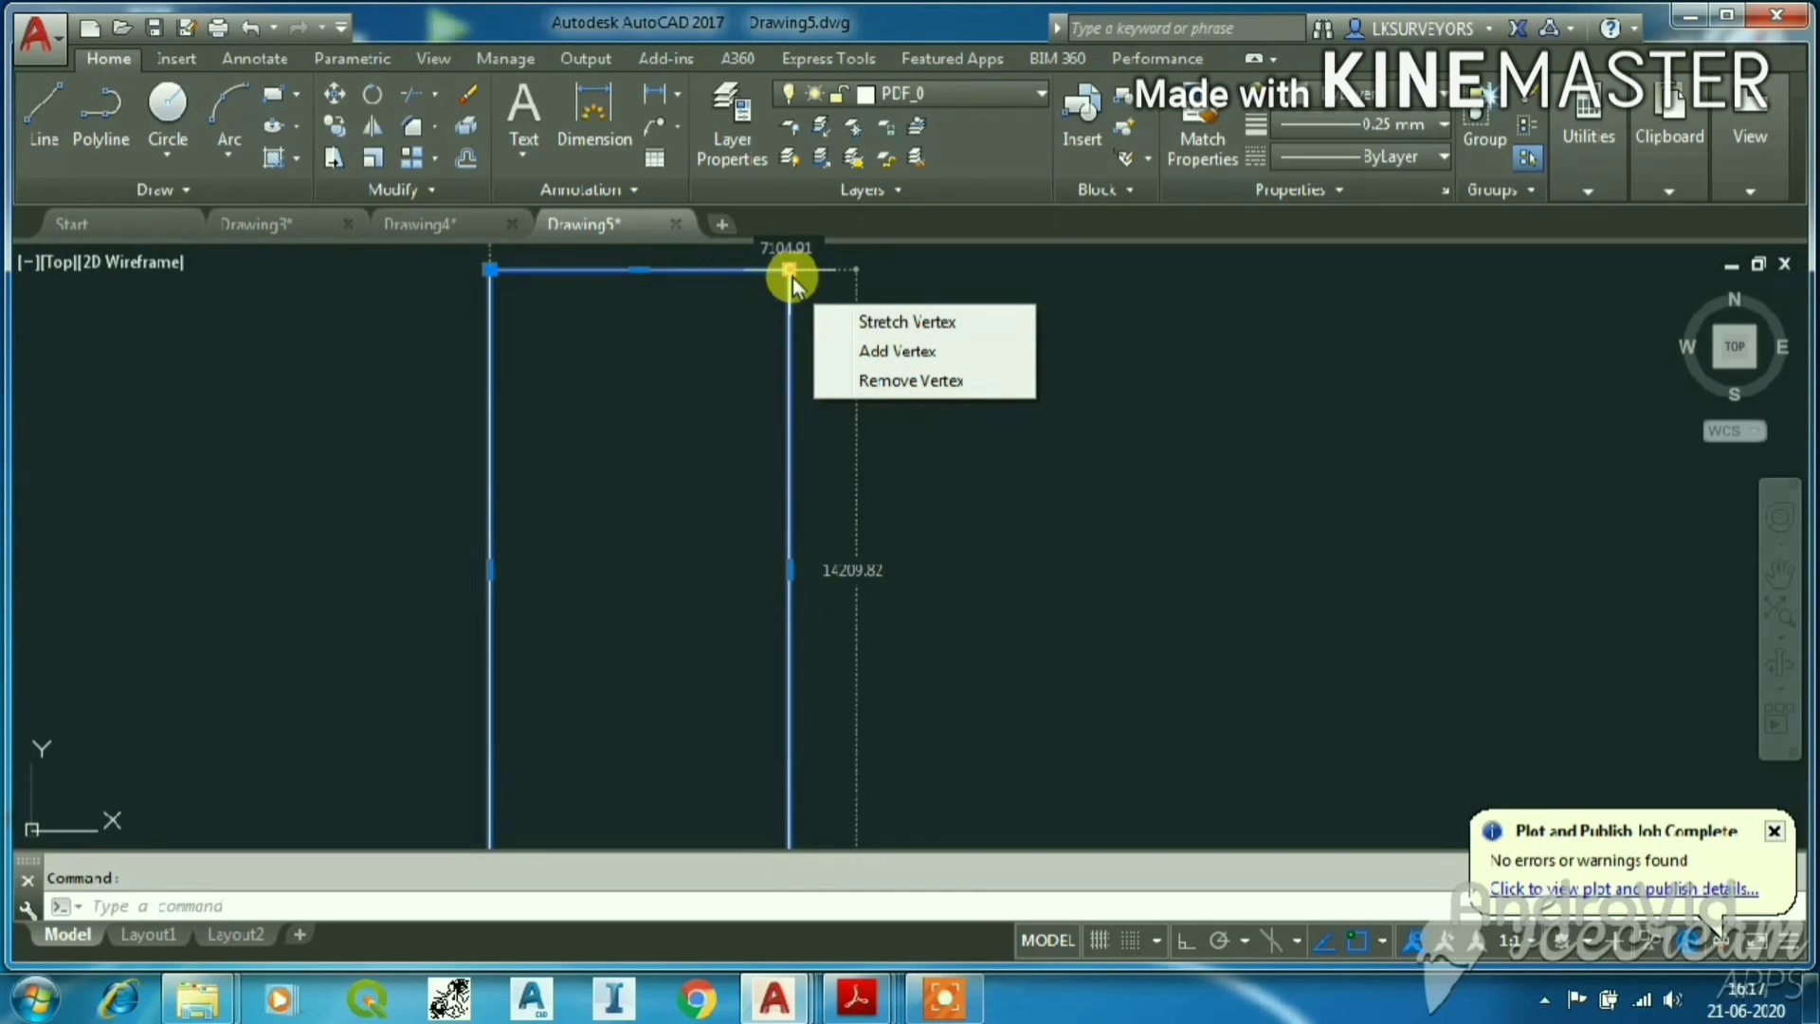
# Cancel the pending commands and set the current colour for new objects to red.
pyautogui.press('Escape')
pyautogui.scroll(2, 698, 406)
pyautogui.scroll(-4, 820, 493)
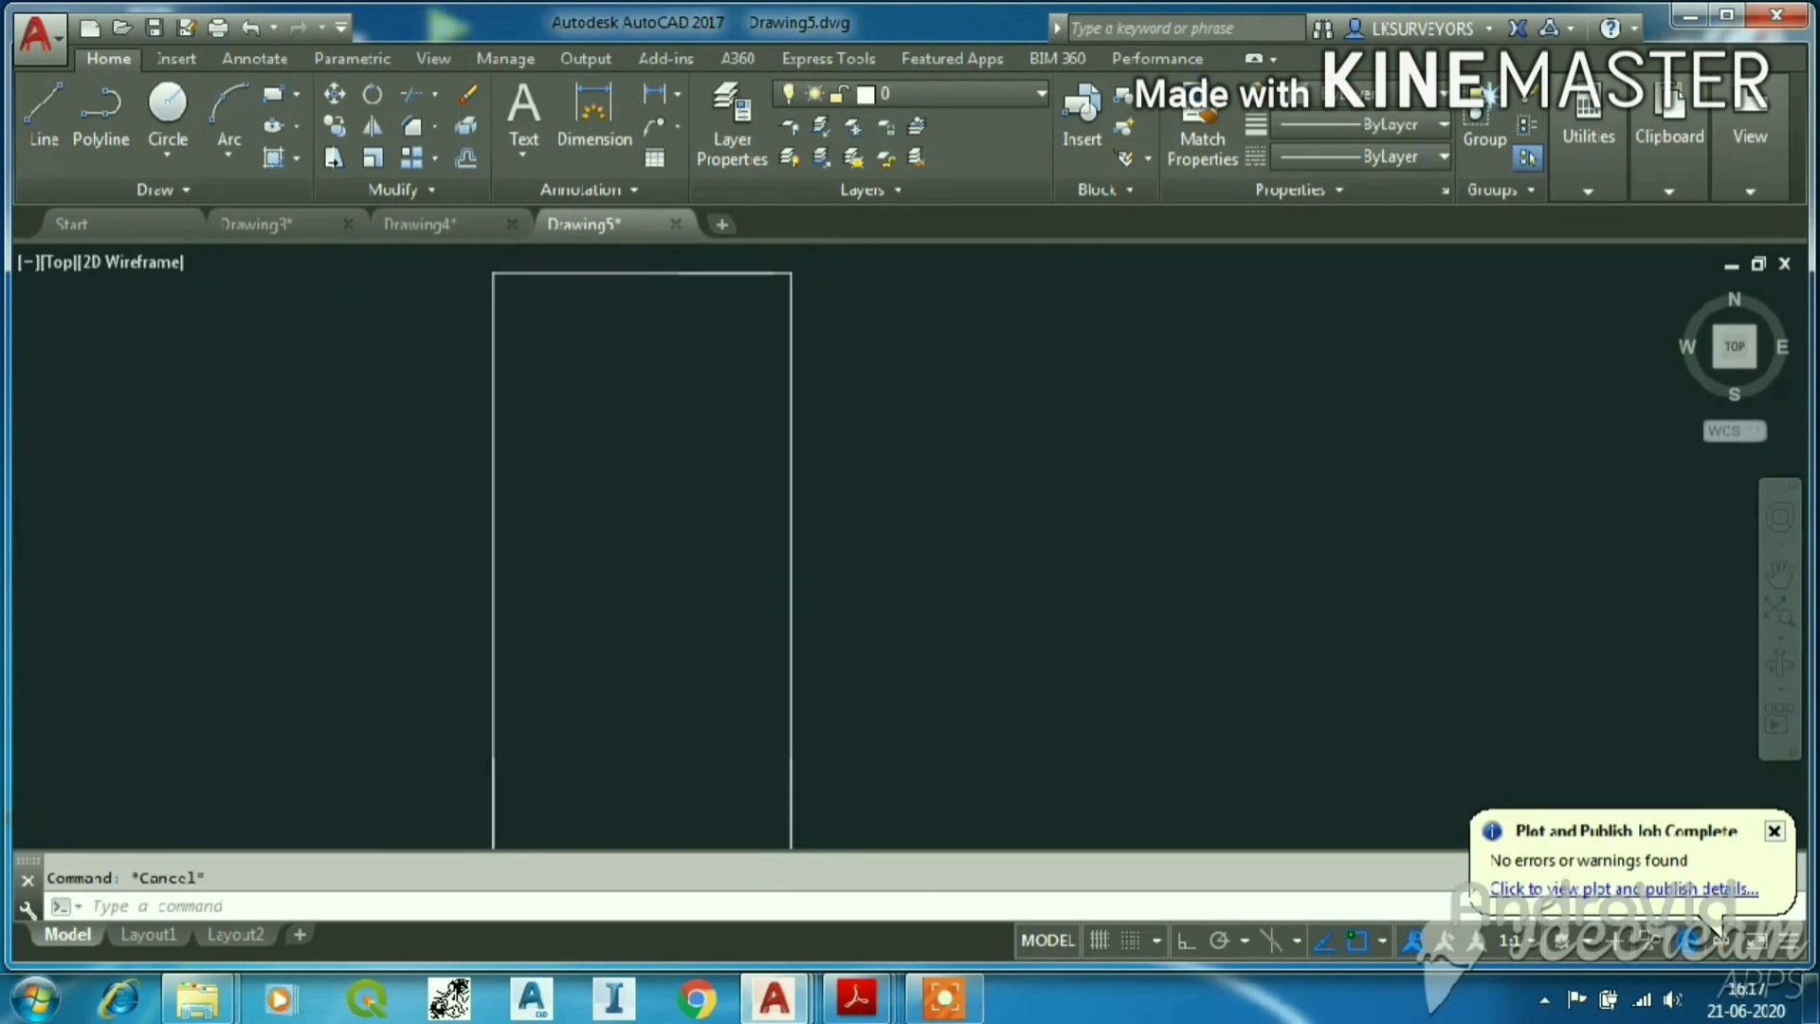
pyautogui.press('Return')
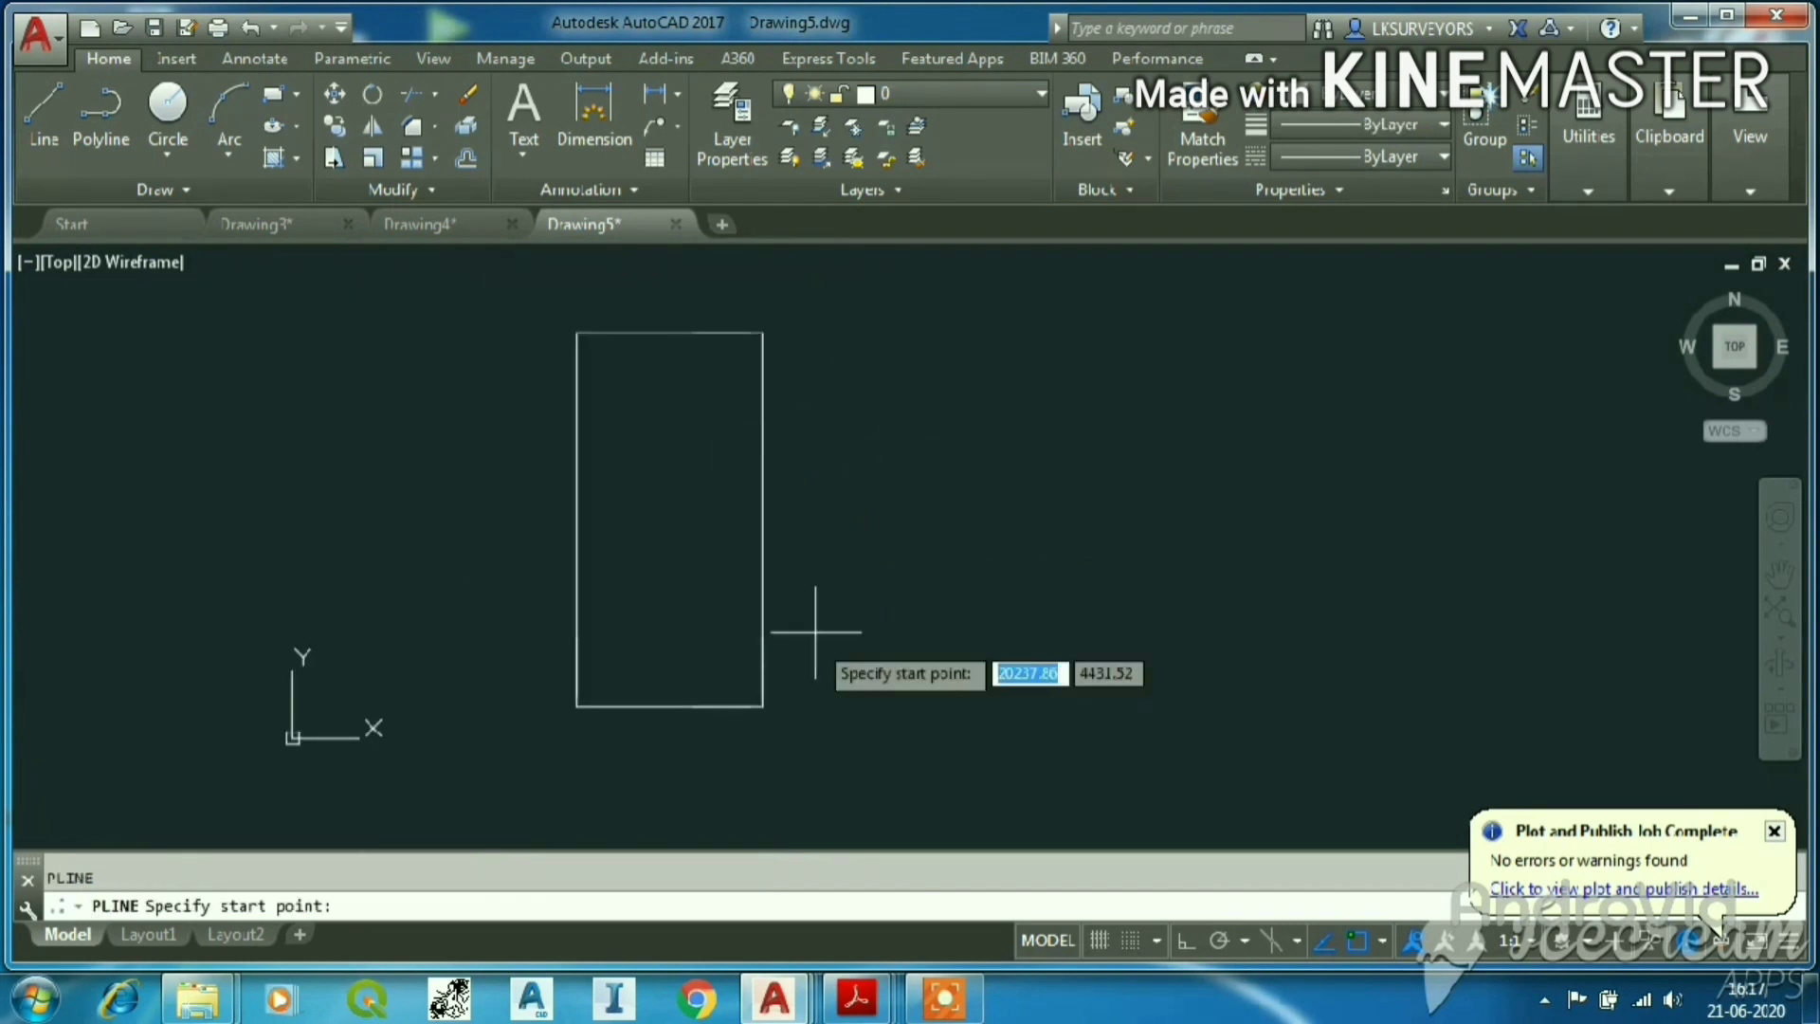
pyautogui.click(952, 711)
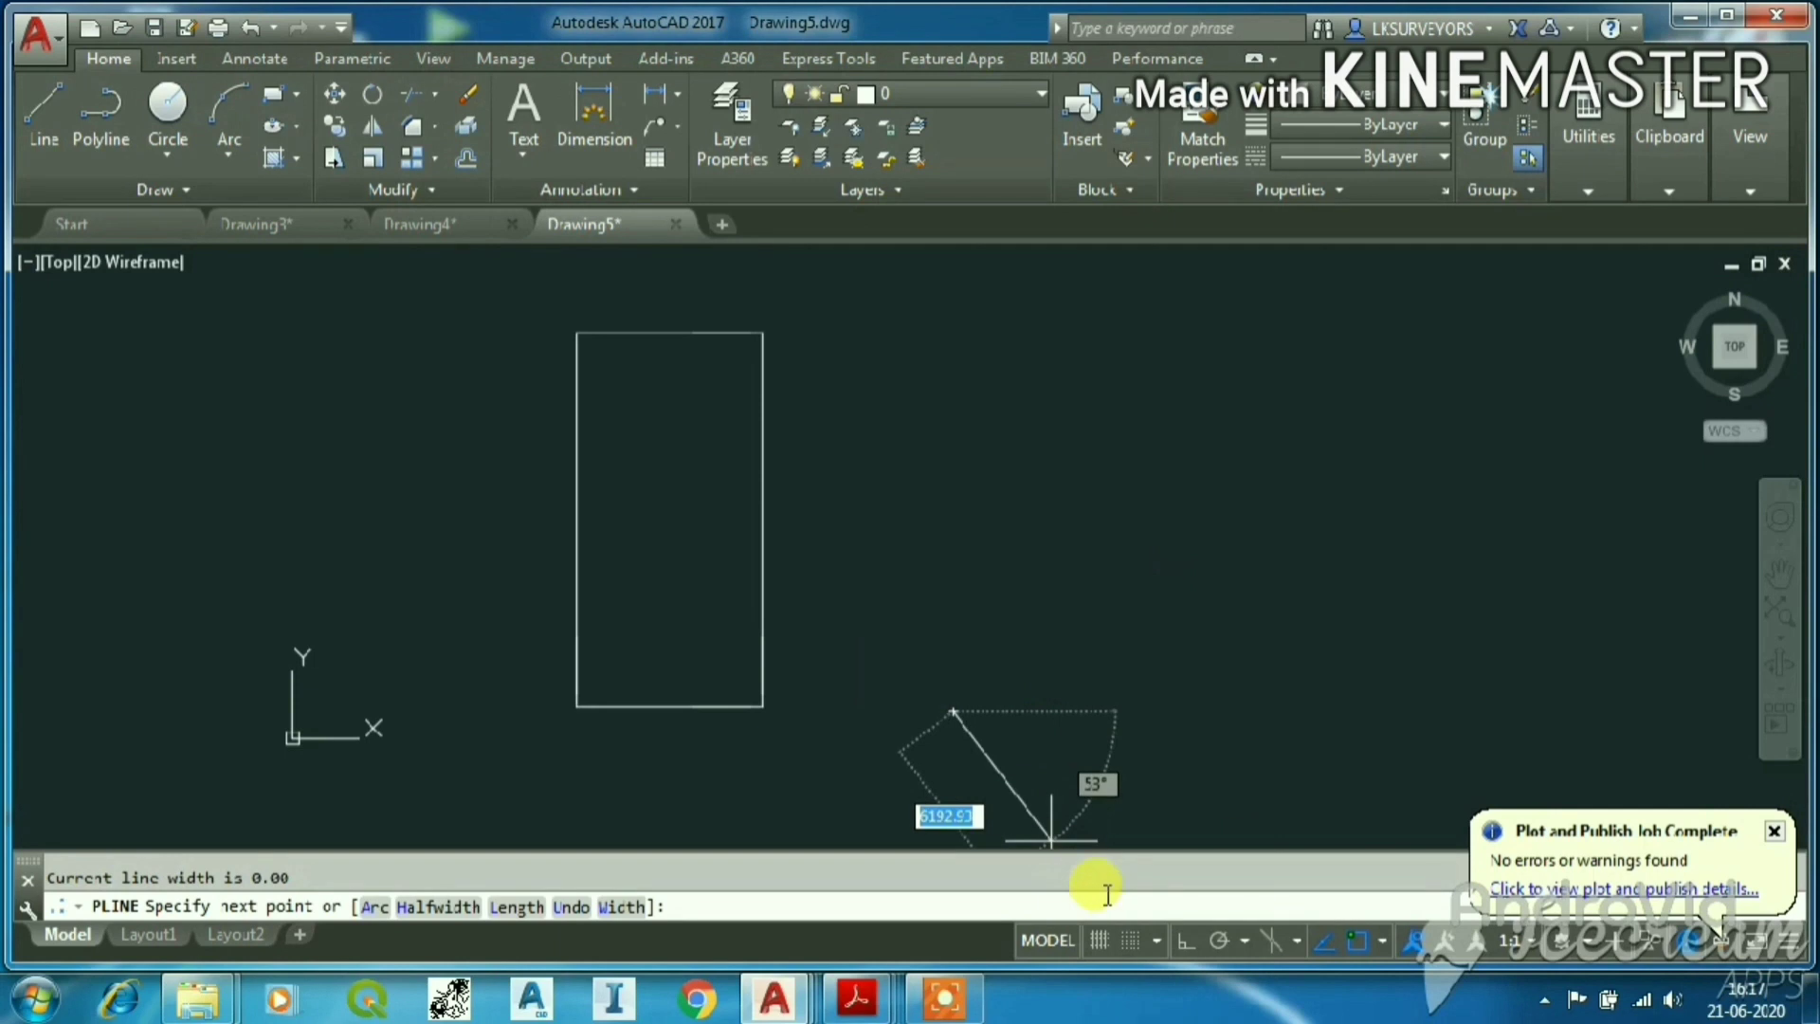
pyautogui.press('Escape')
pyautogui.click(1327, 94)
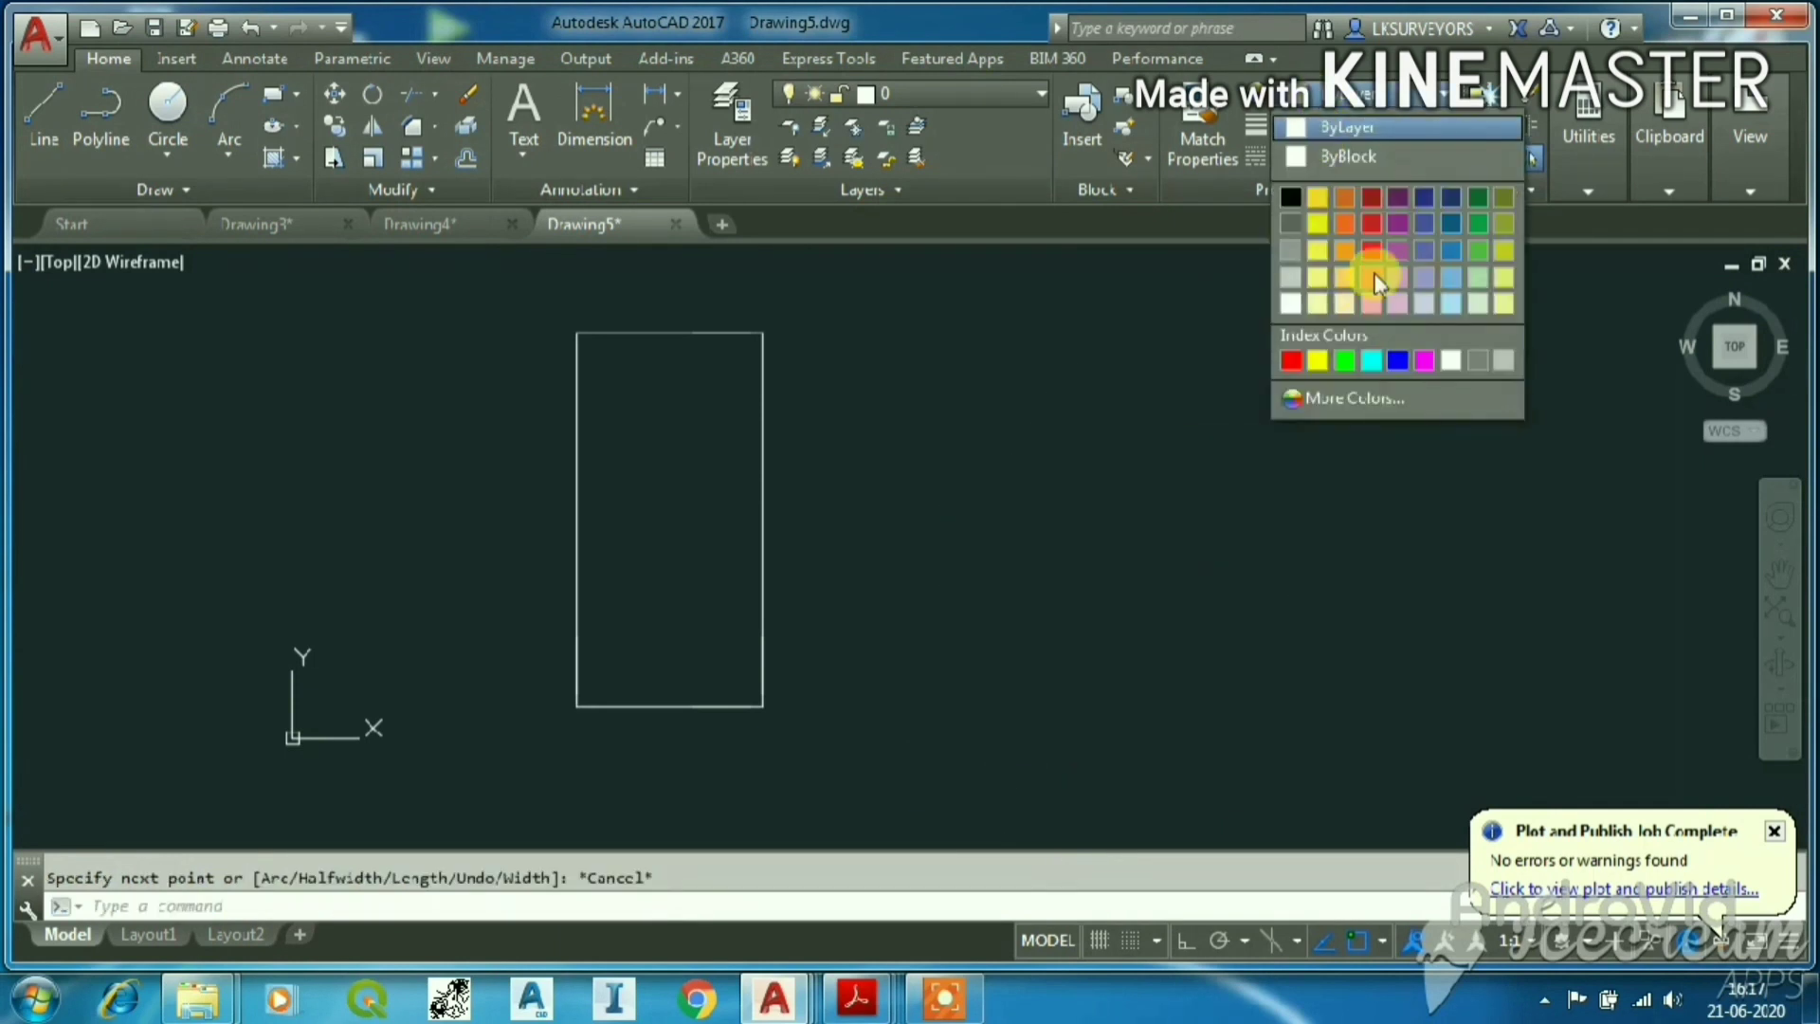
pyautogui.click(1377, 258)
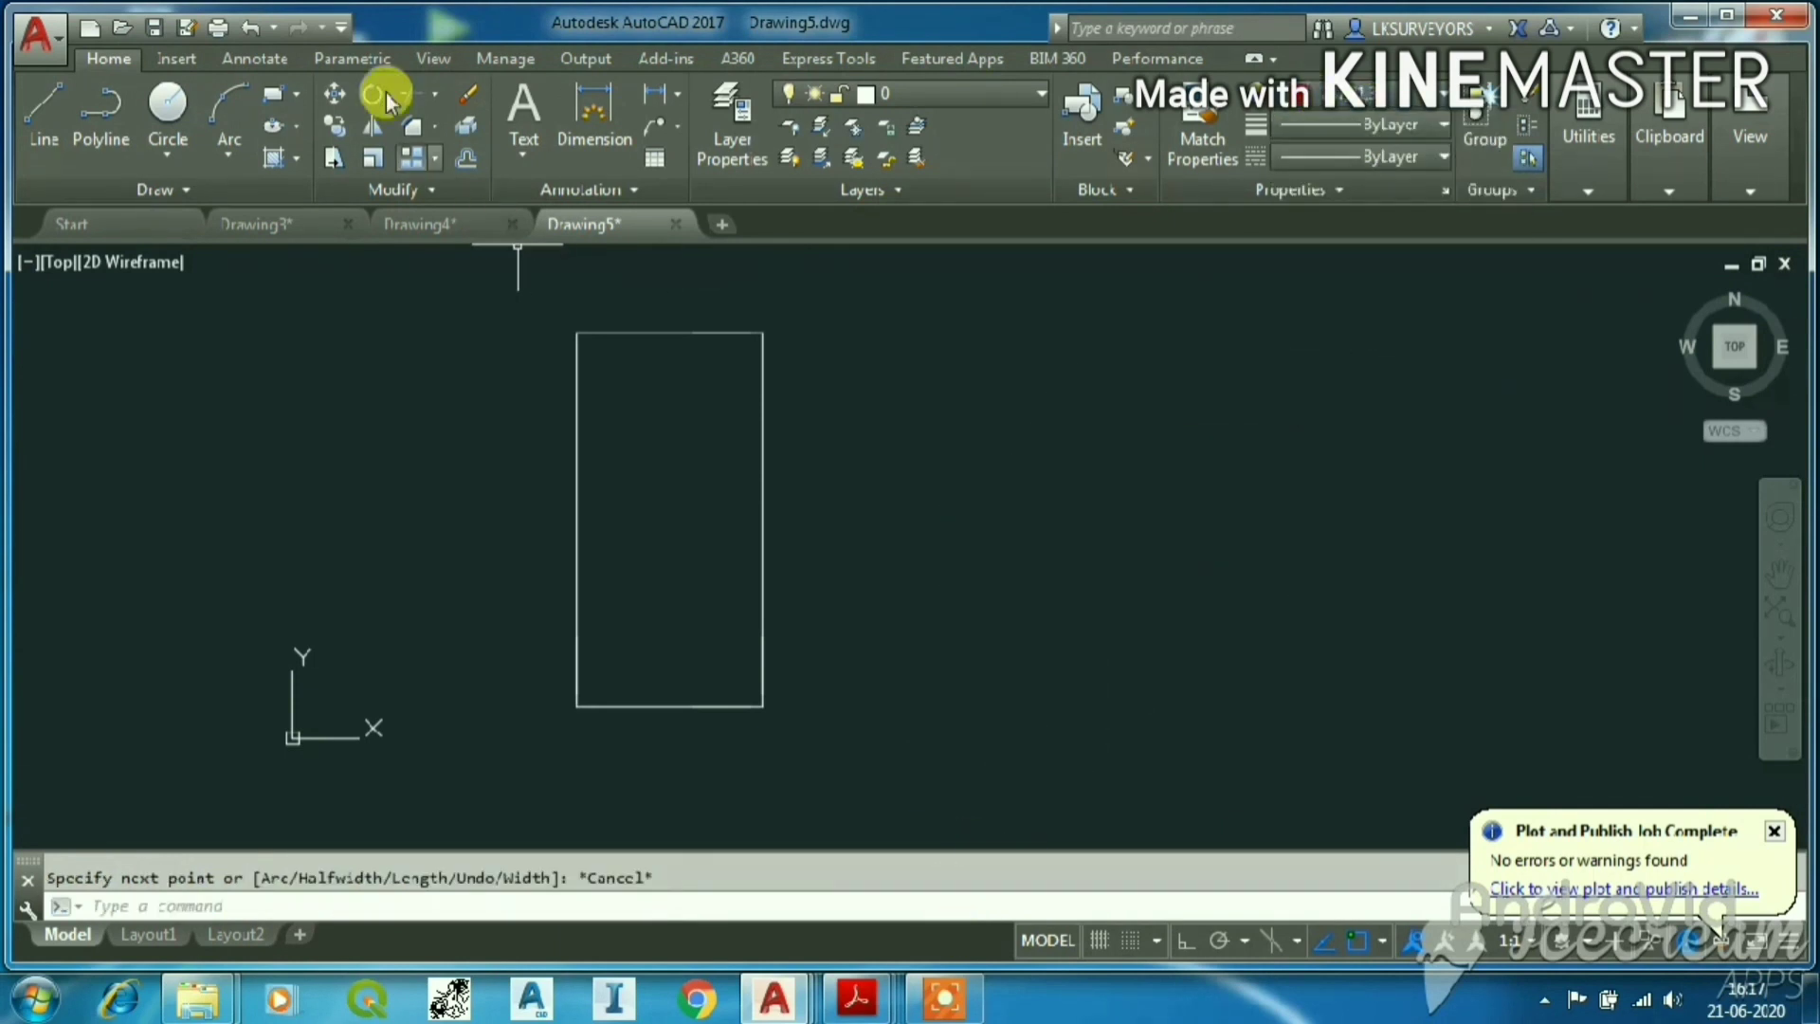
# Draw a 20-unit vertical polyline upward beside the rectangle with Ortho on.
pyautogui.click(115, 128)
pyautogui.click(902, 689)
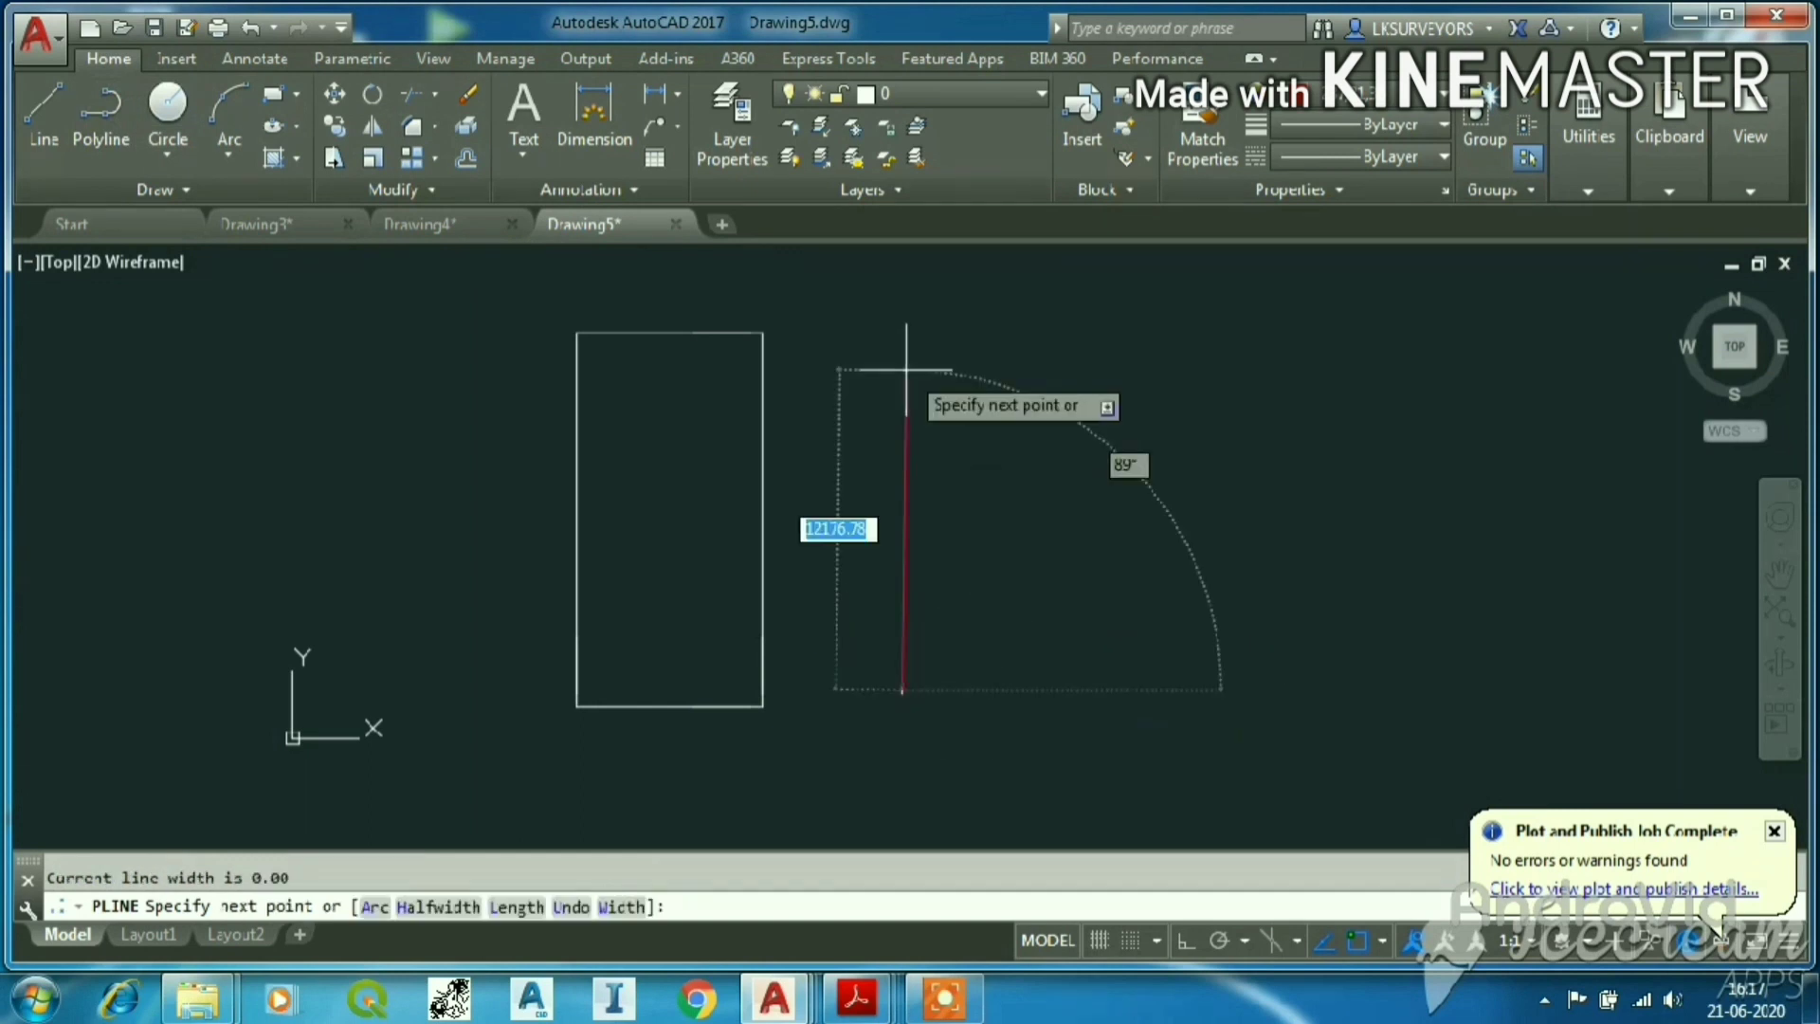
pyautogui.press('F8')
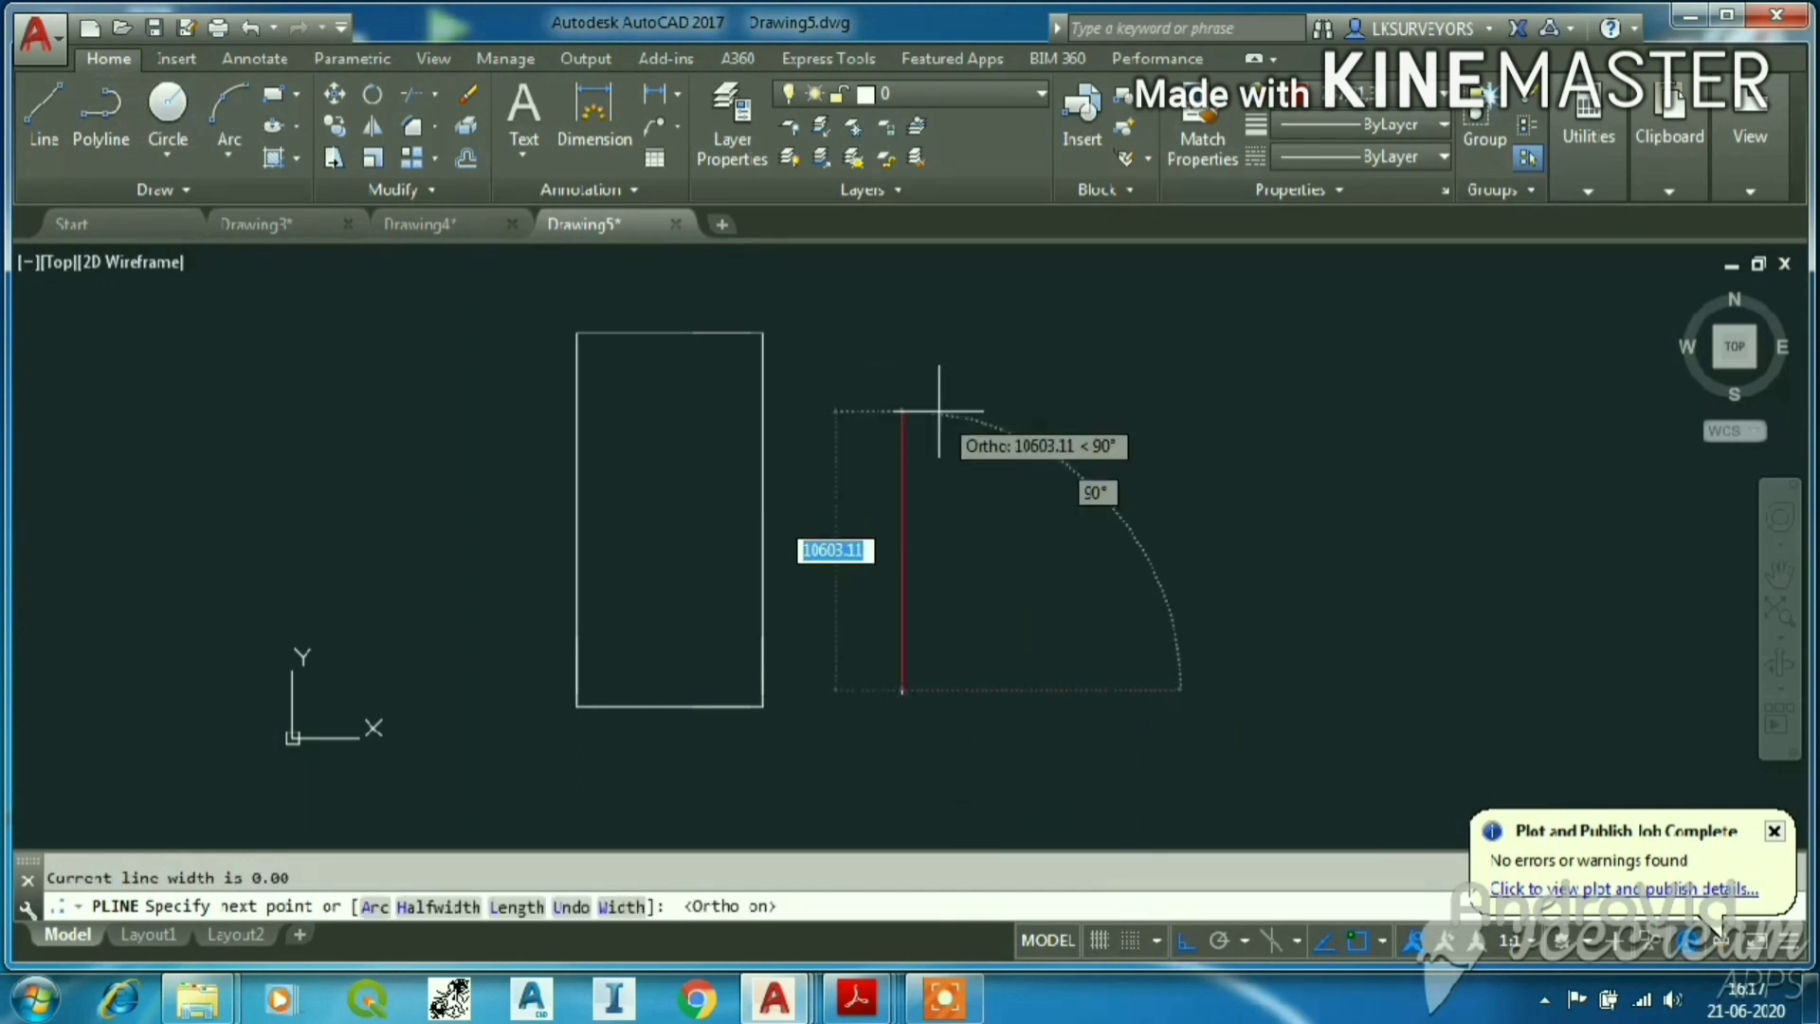
pyautogui.write('20')
pyautogui.press('Return')
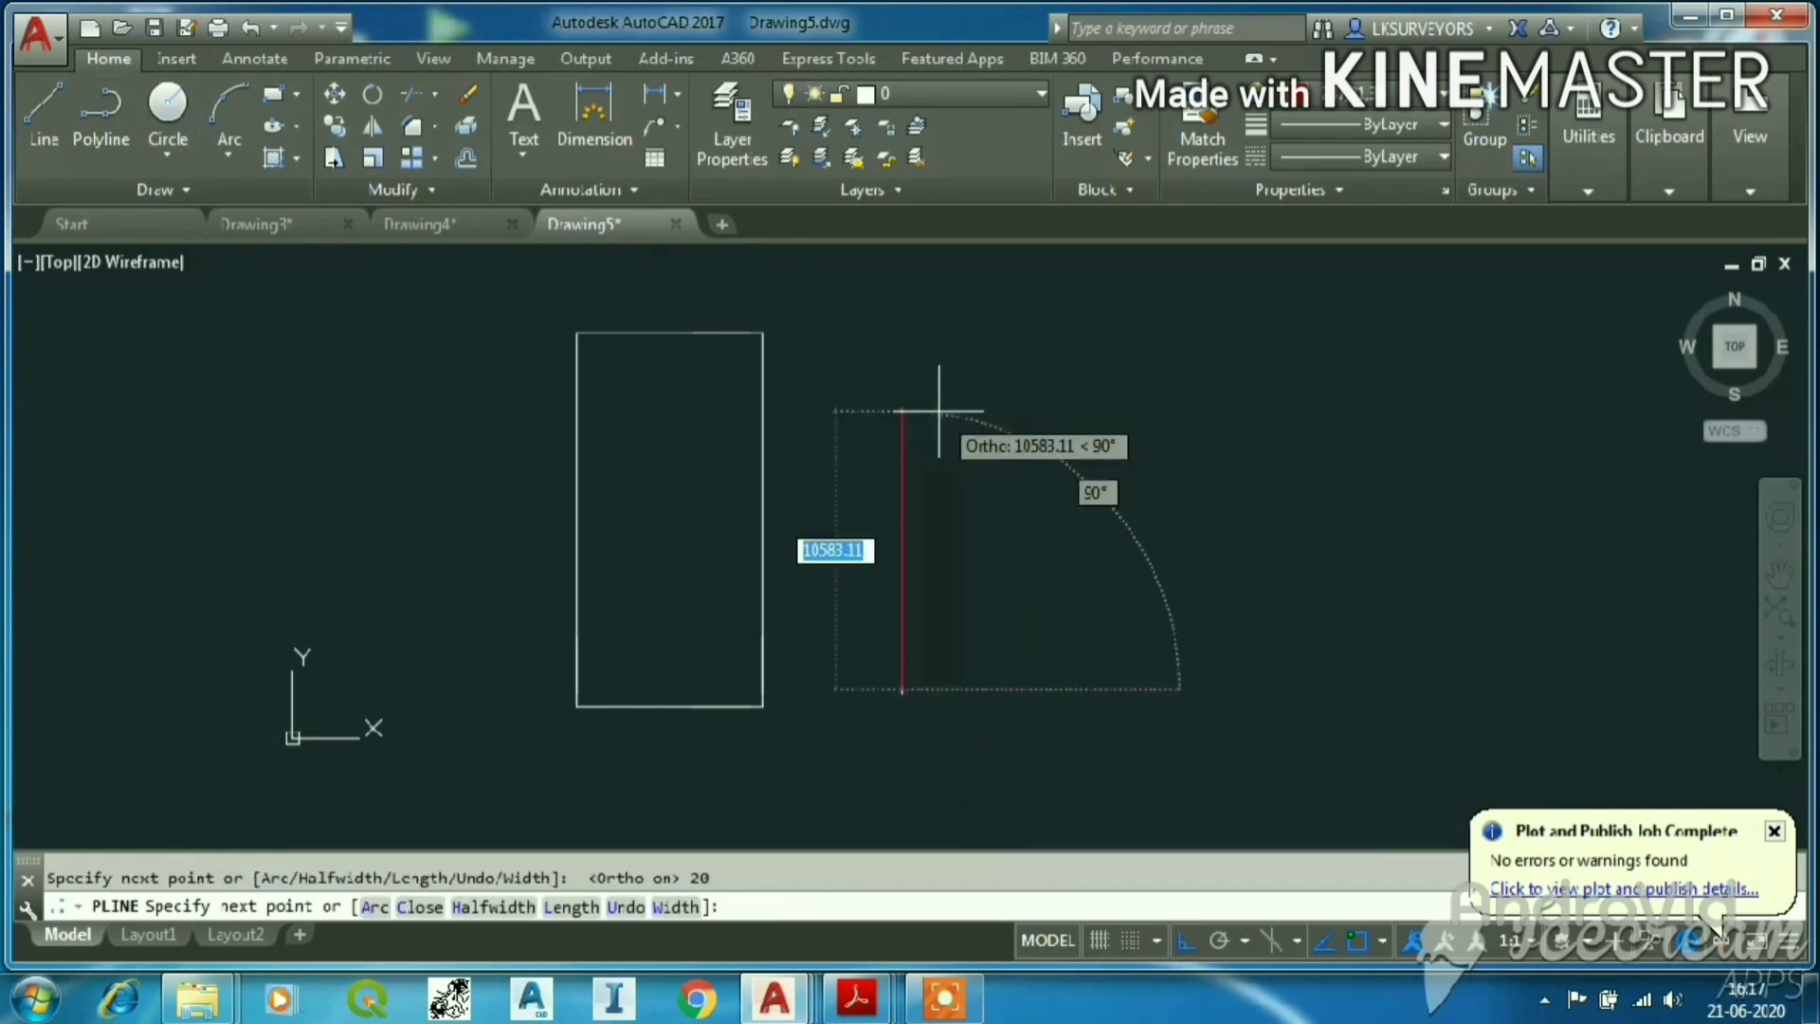
pyautogui.press('Escape')
pyautogui.scroll(8, 897, 698)
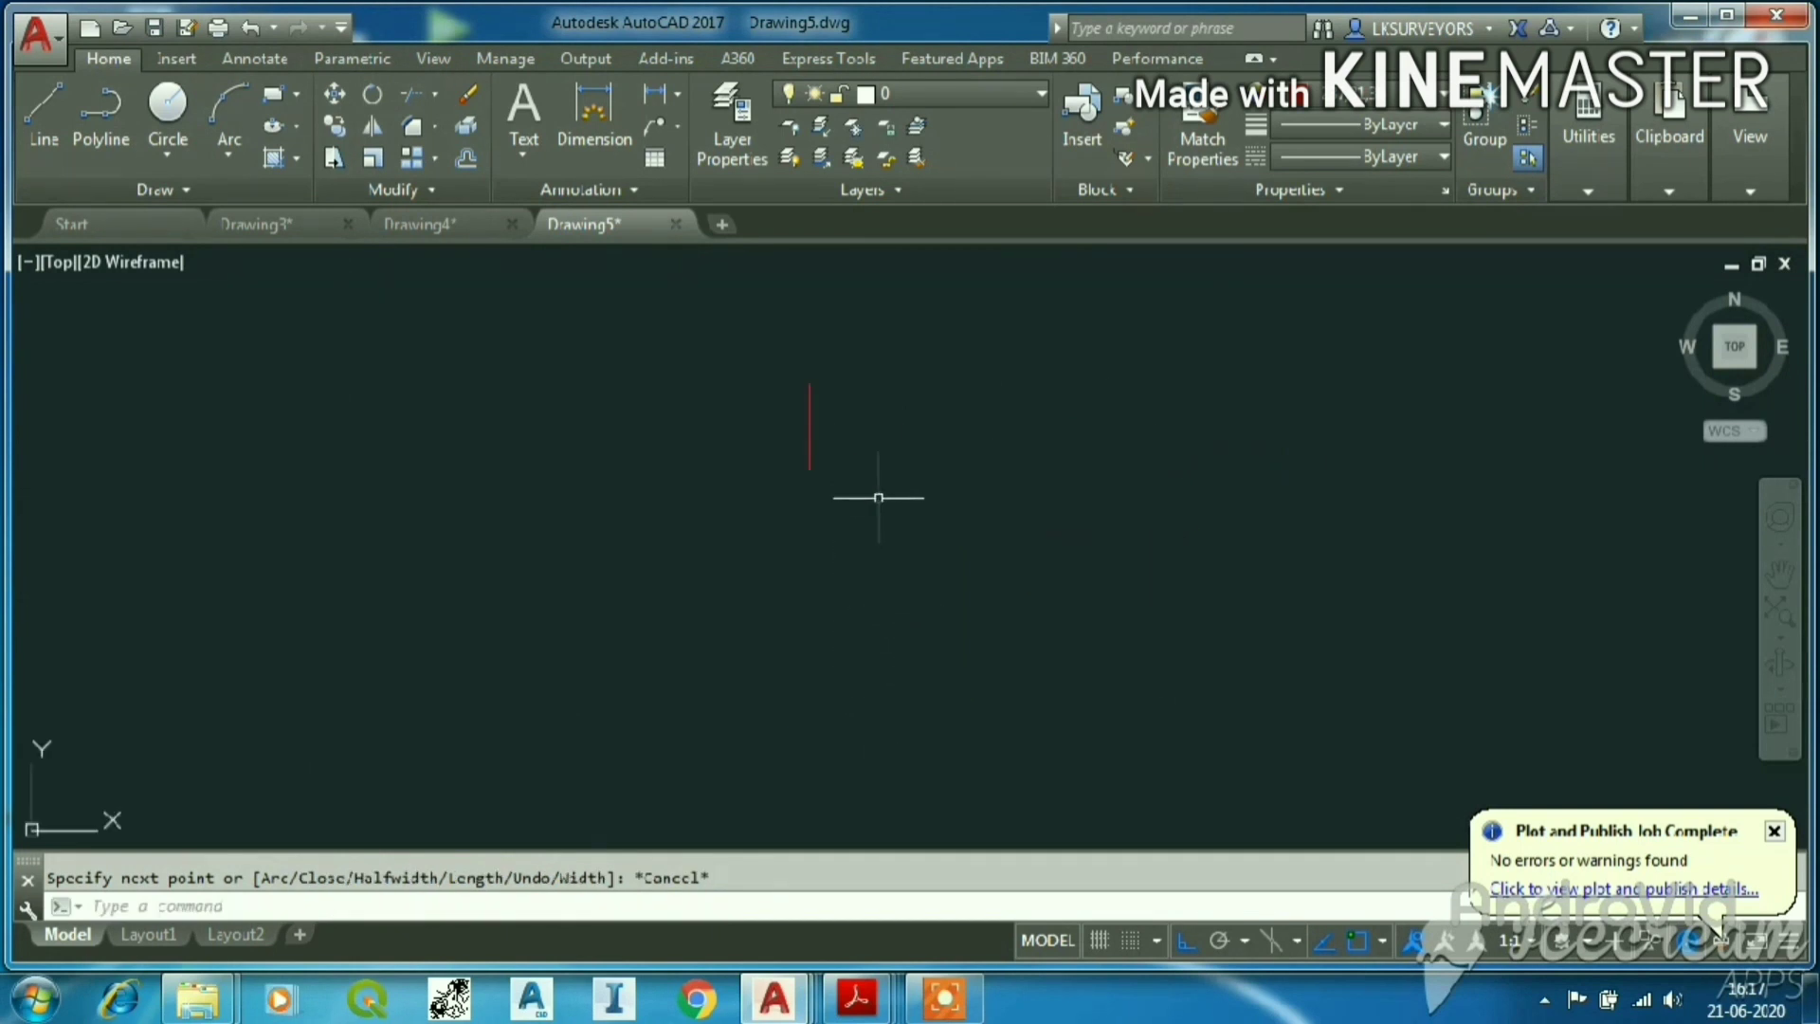
pyautogui.write('c')
pyautogui.press('Return')
# Draw a small circle centred at the red line's lower end.
pyautogui.click(809, 468)
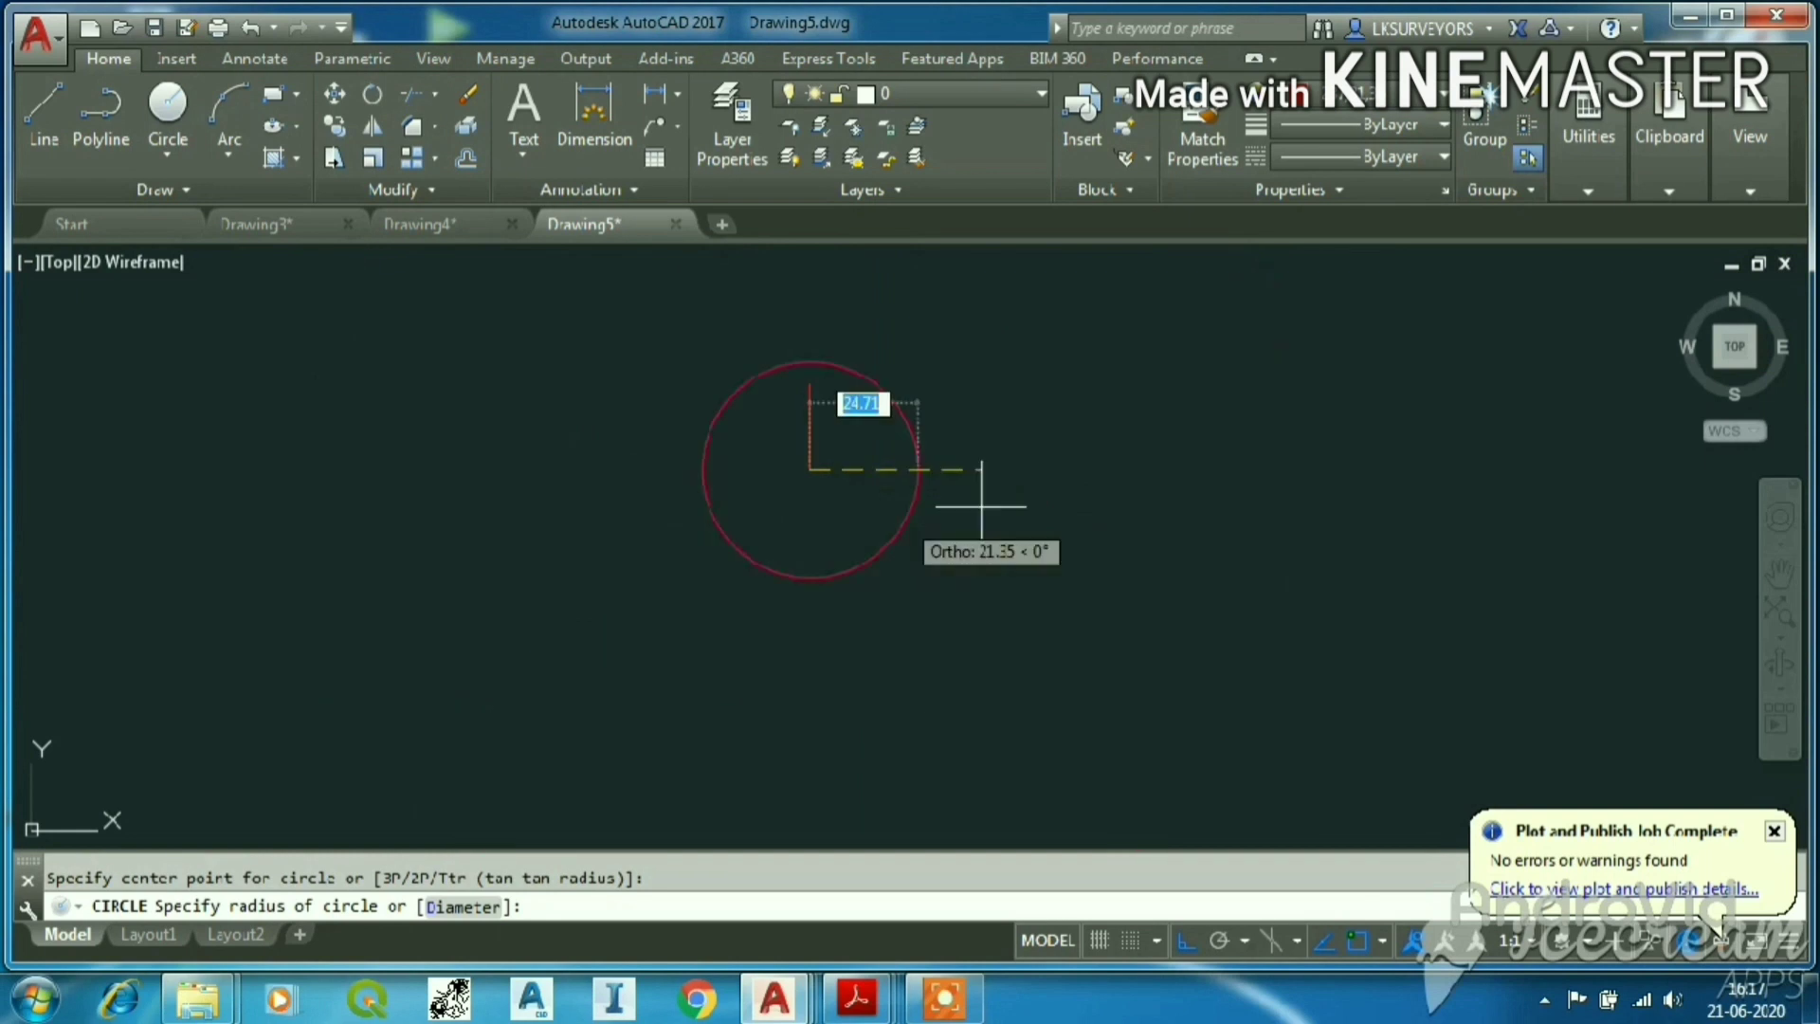
pyautogui.scroll(-10, 891, 578)
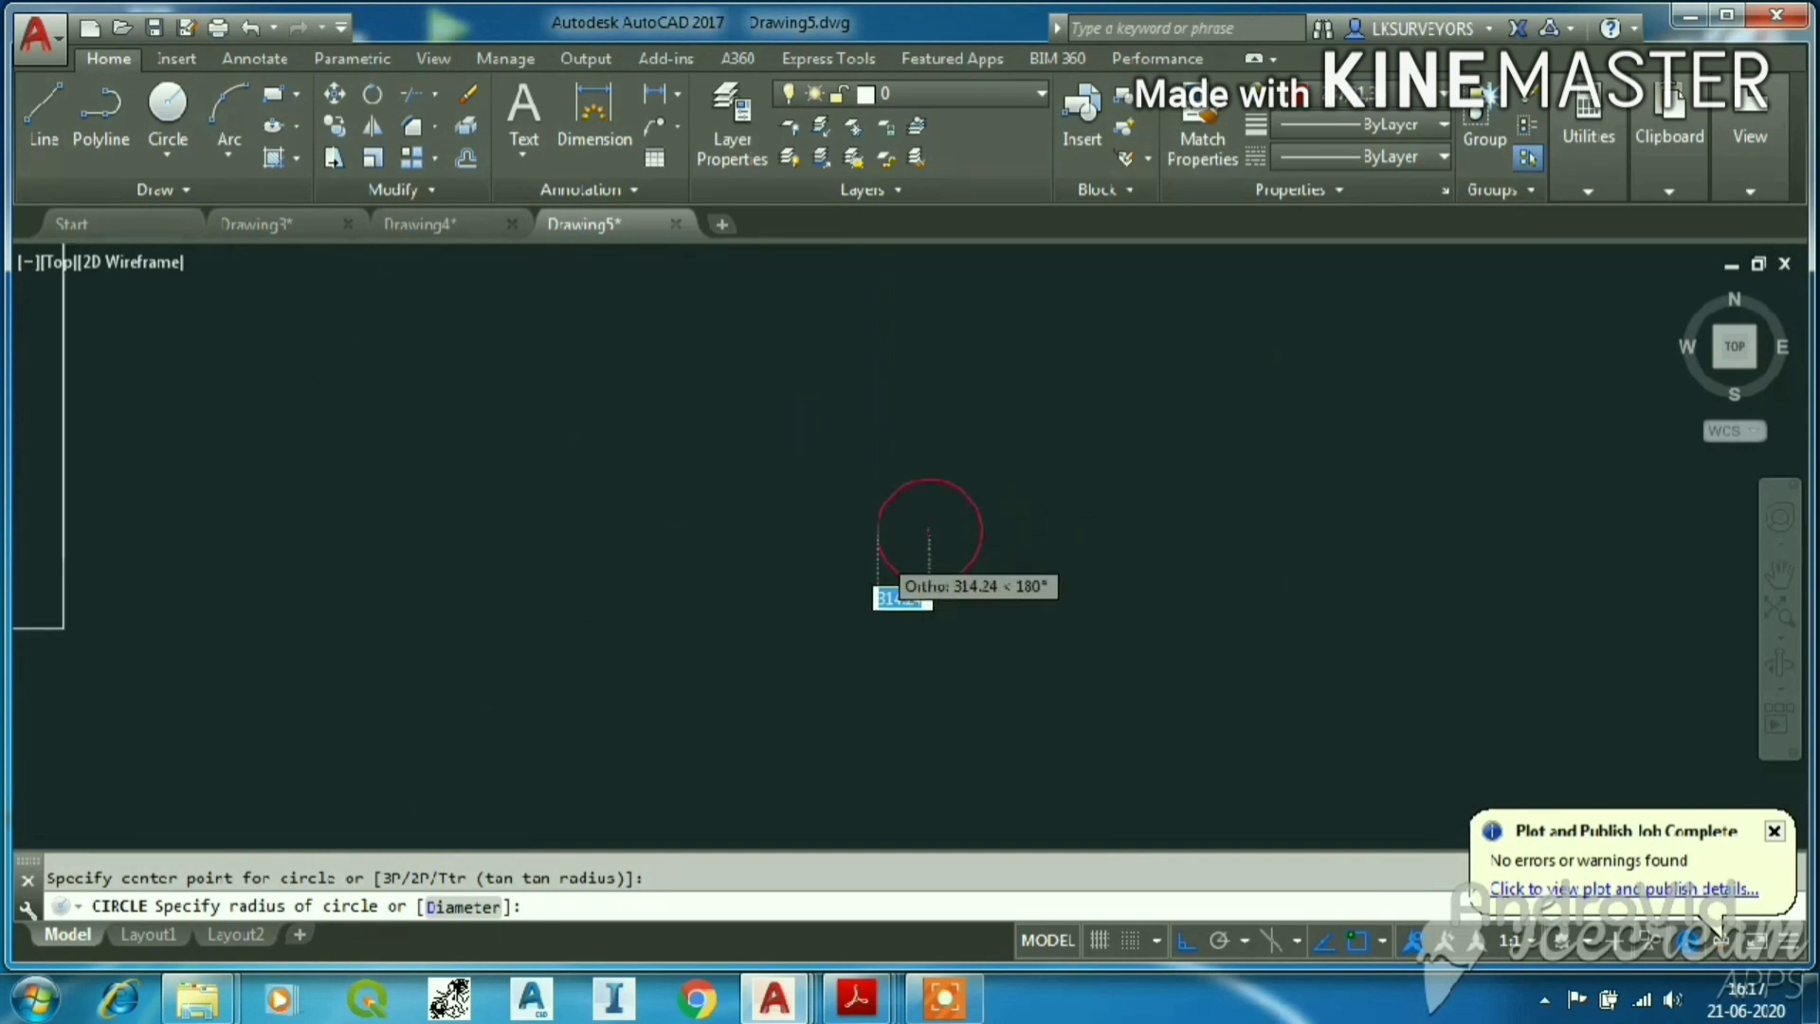
pyautogui.click(799, 598)
pyautogui.scroll(-5, 1015, 588)
pyautogui.scroll(4, 750, 398)
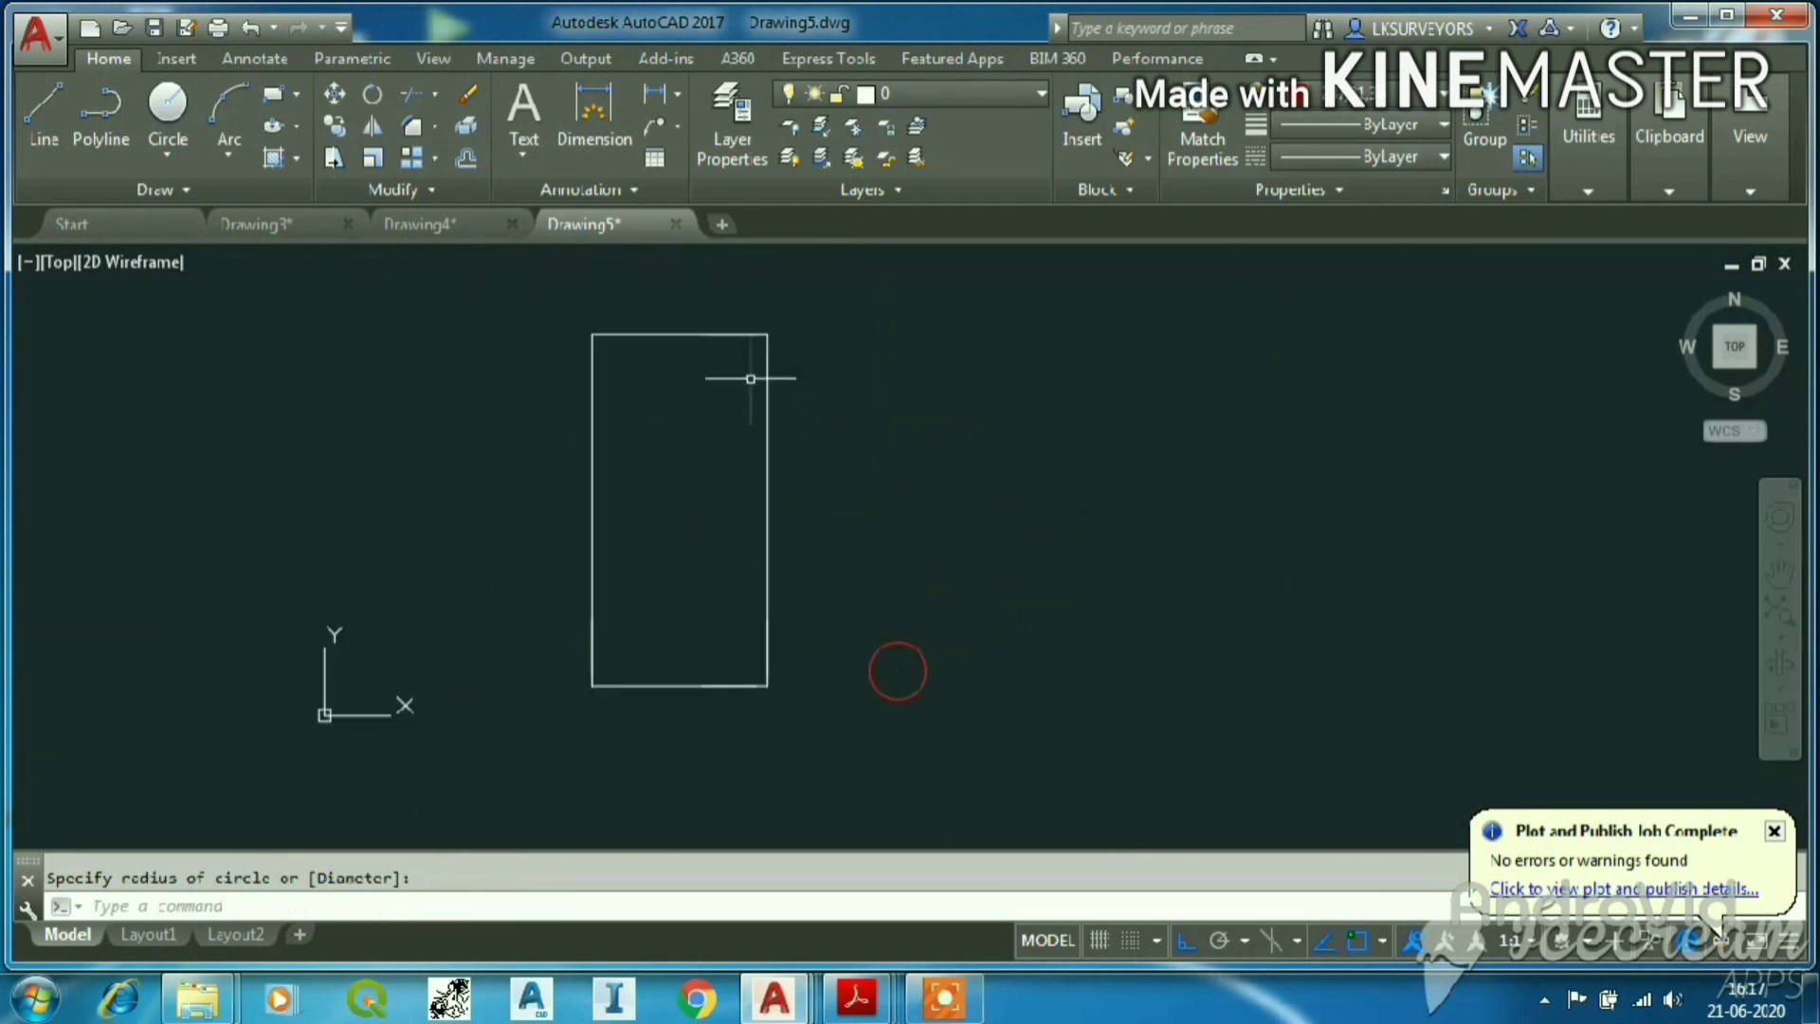
# Scale the rectangle down by reference, using its bottom edge from the lower-left corner.
pyautogui.click(830, 256)
pyautogui.click(591, 509)
pyautogui.write('s')
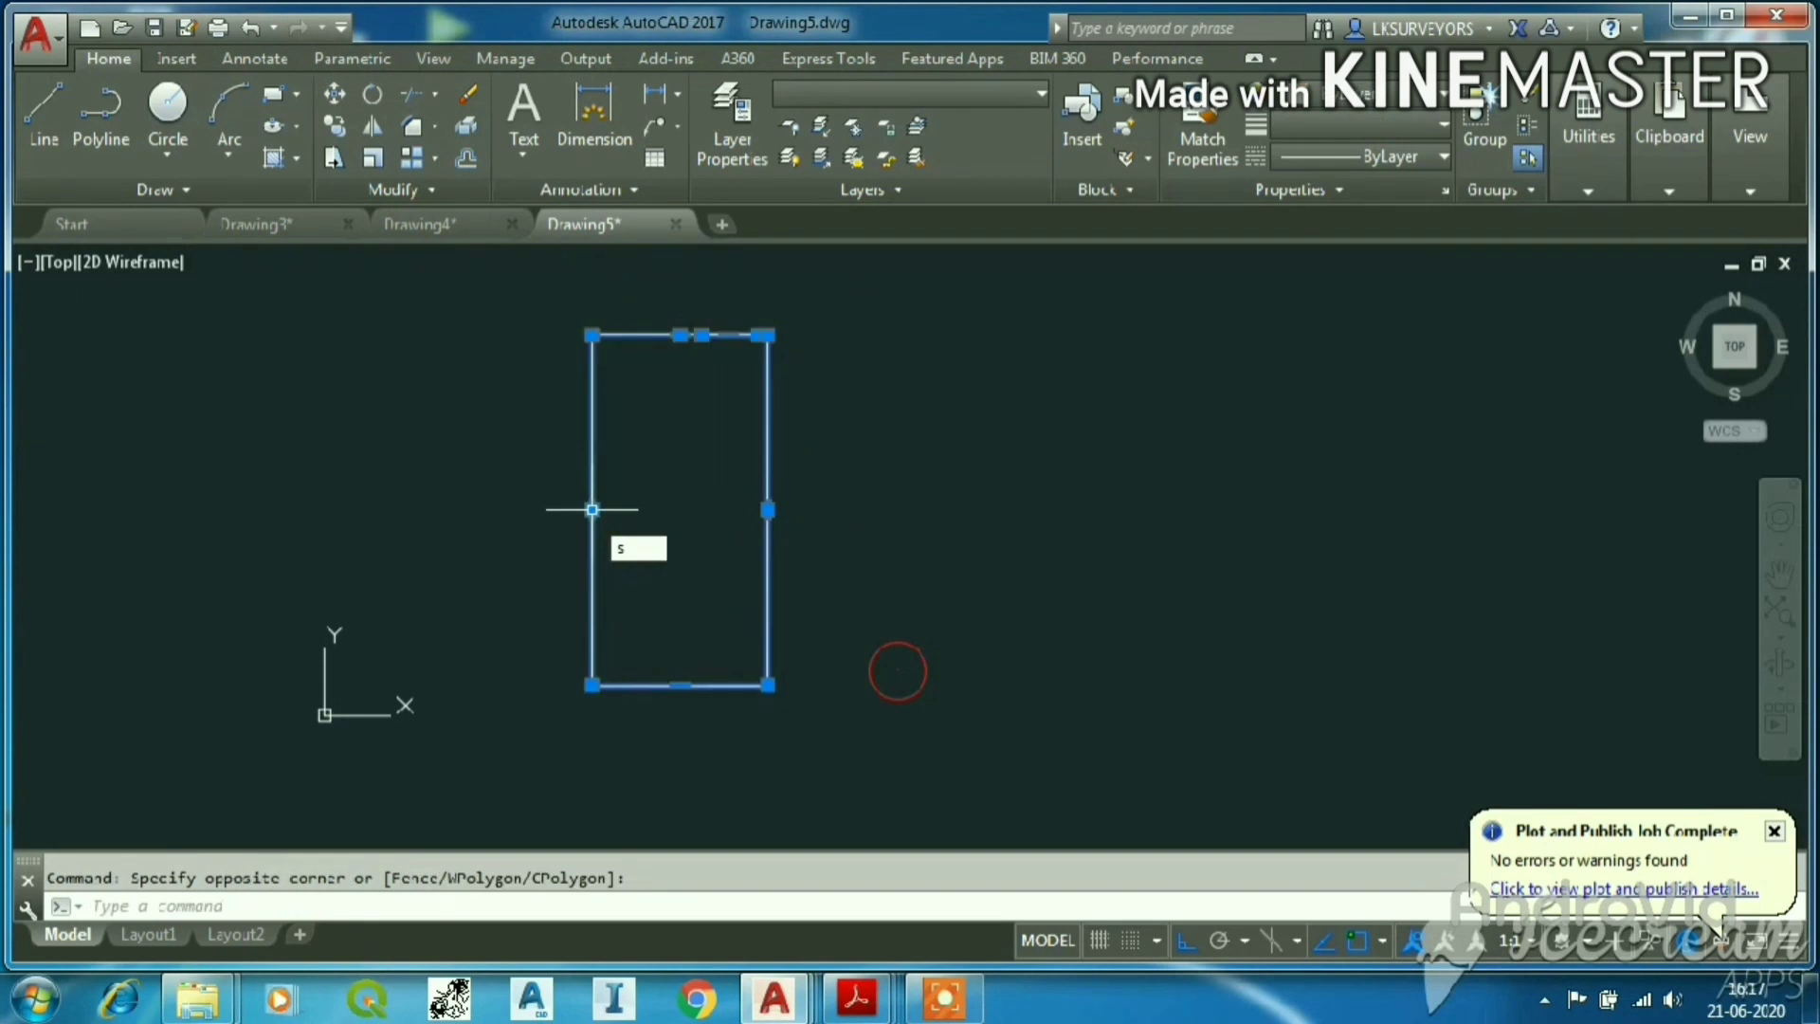
pyautogui.write('c')
pyautogui.press('Return')
pyautogui.scroll(2, 583, 717)
pyautogui.click(594, 665)
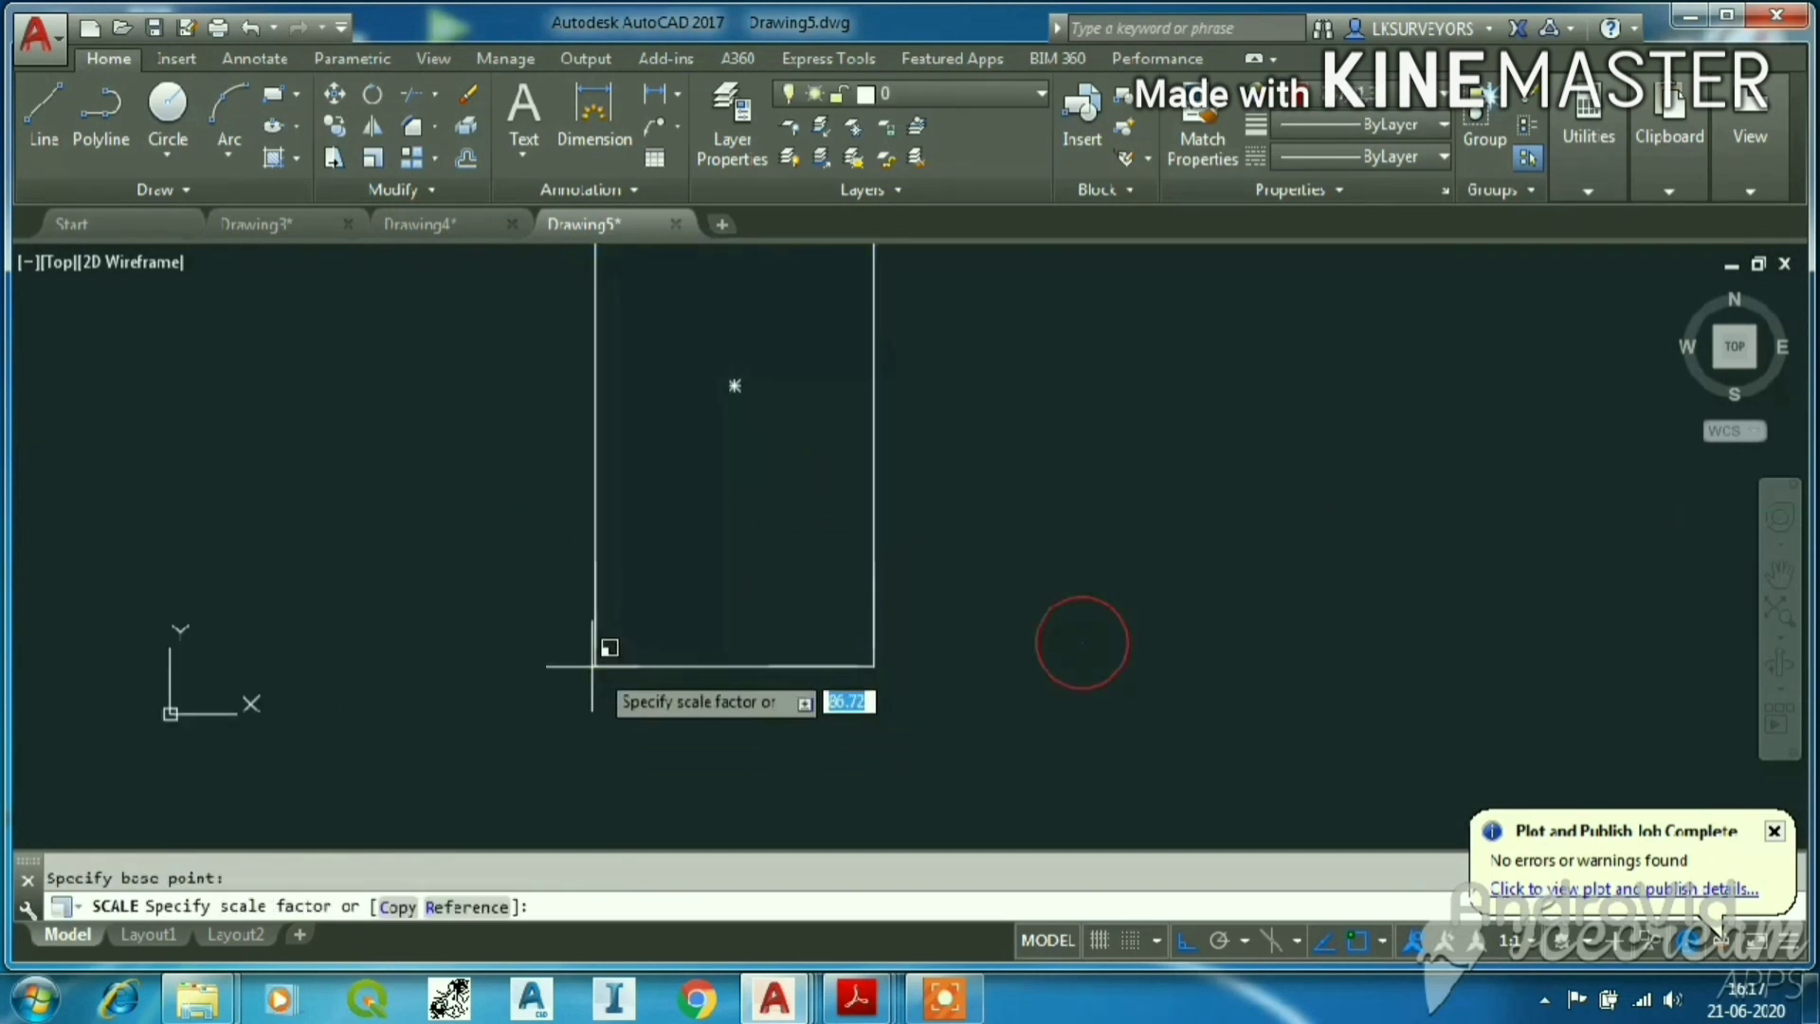
pyautogui.write('r')
pyautogui.press('Return')
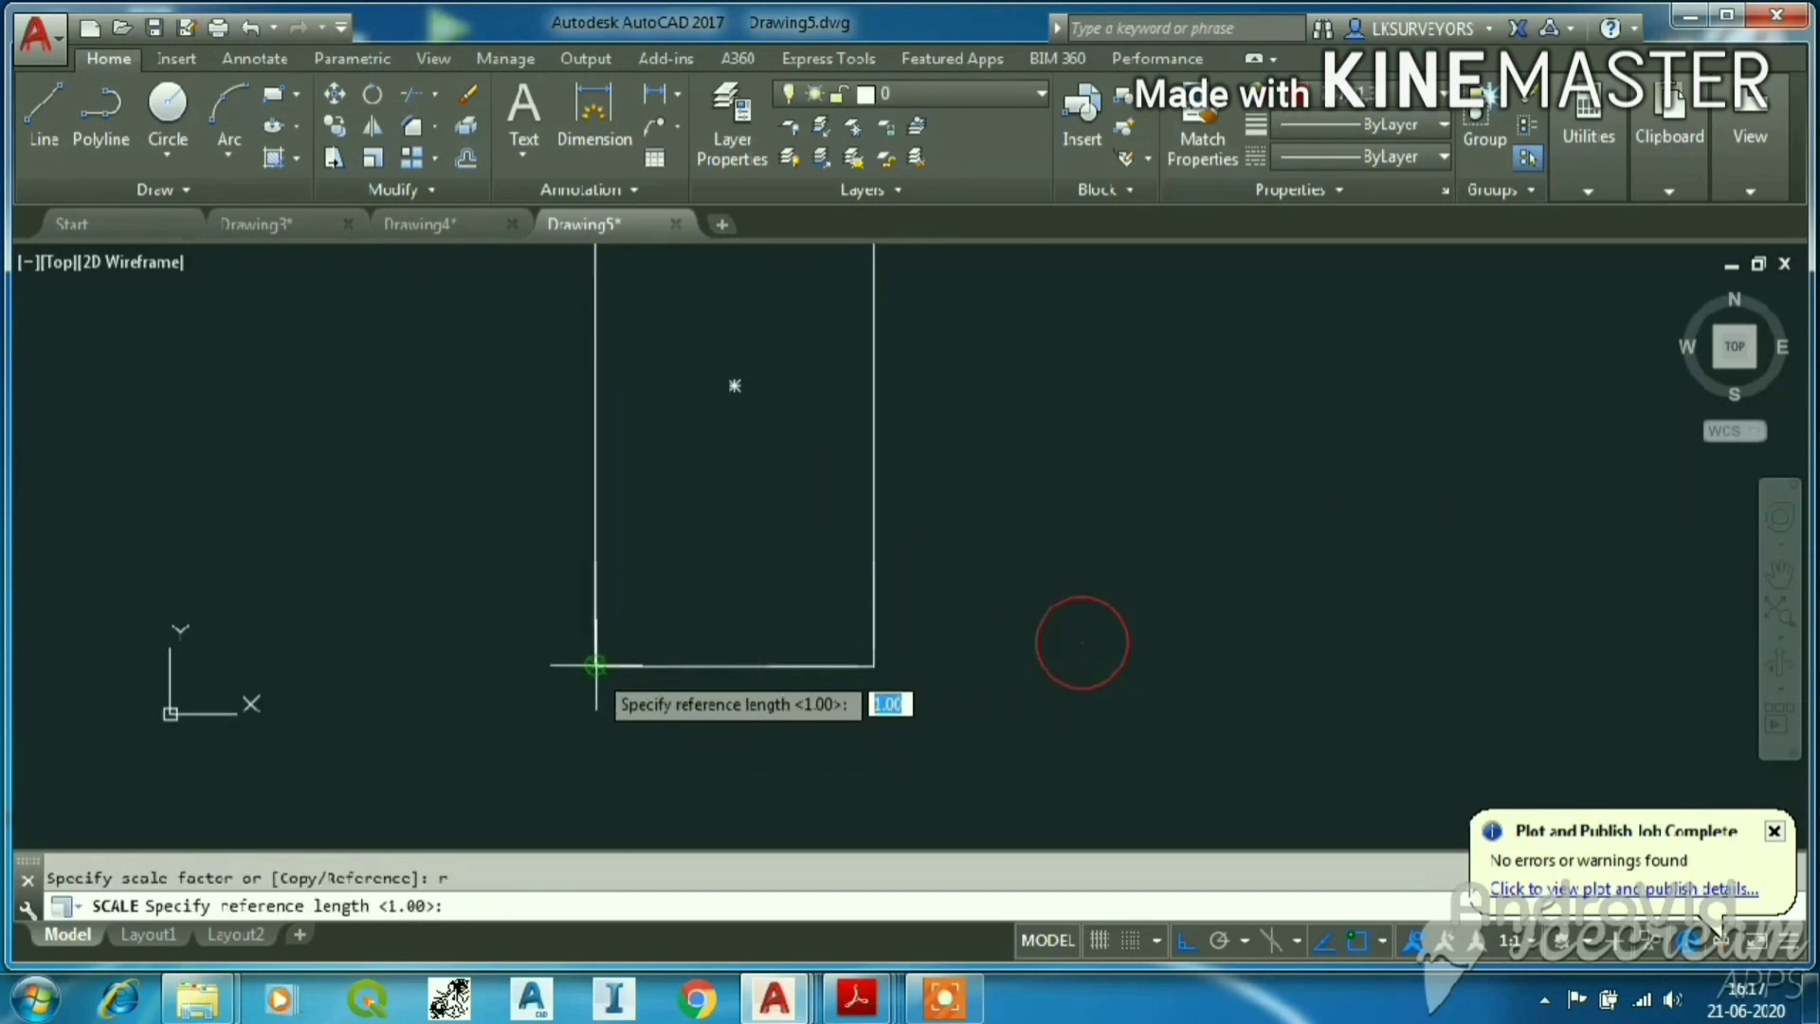
pyautogui.click(595, 664)
pyautogui.click(873, 664)
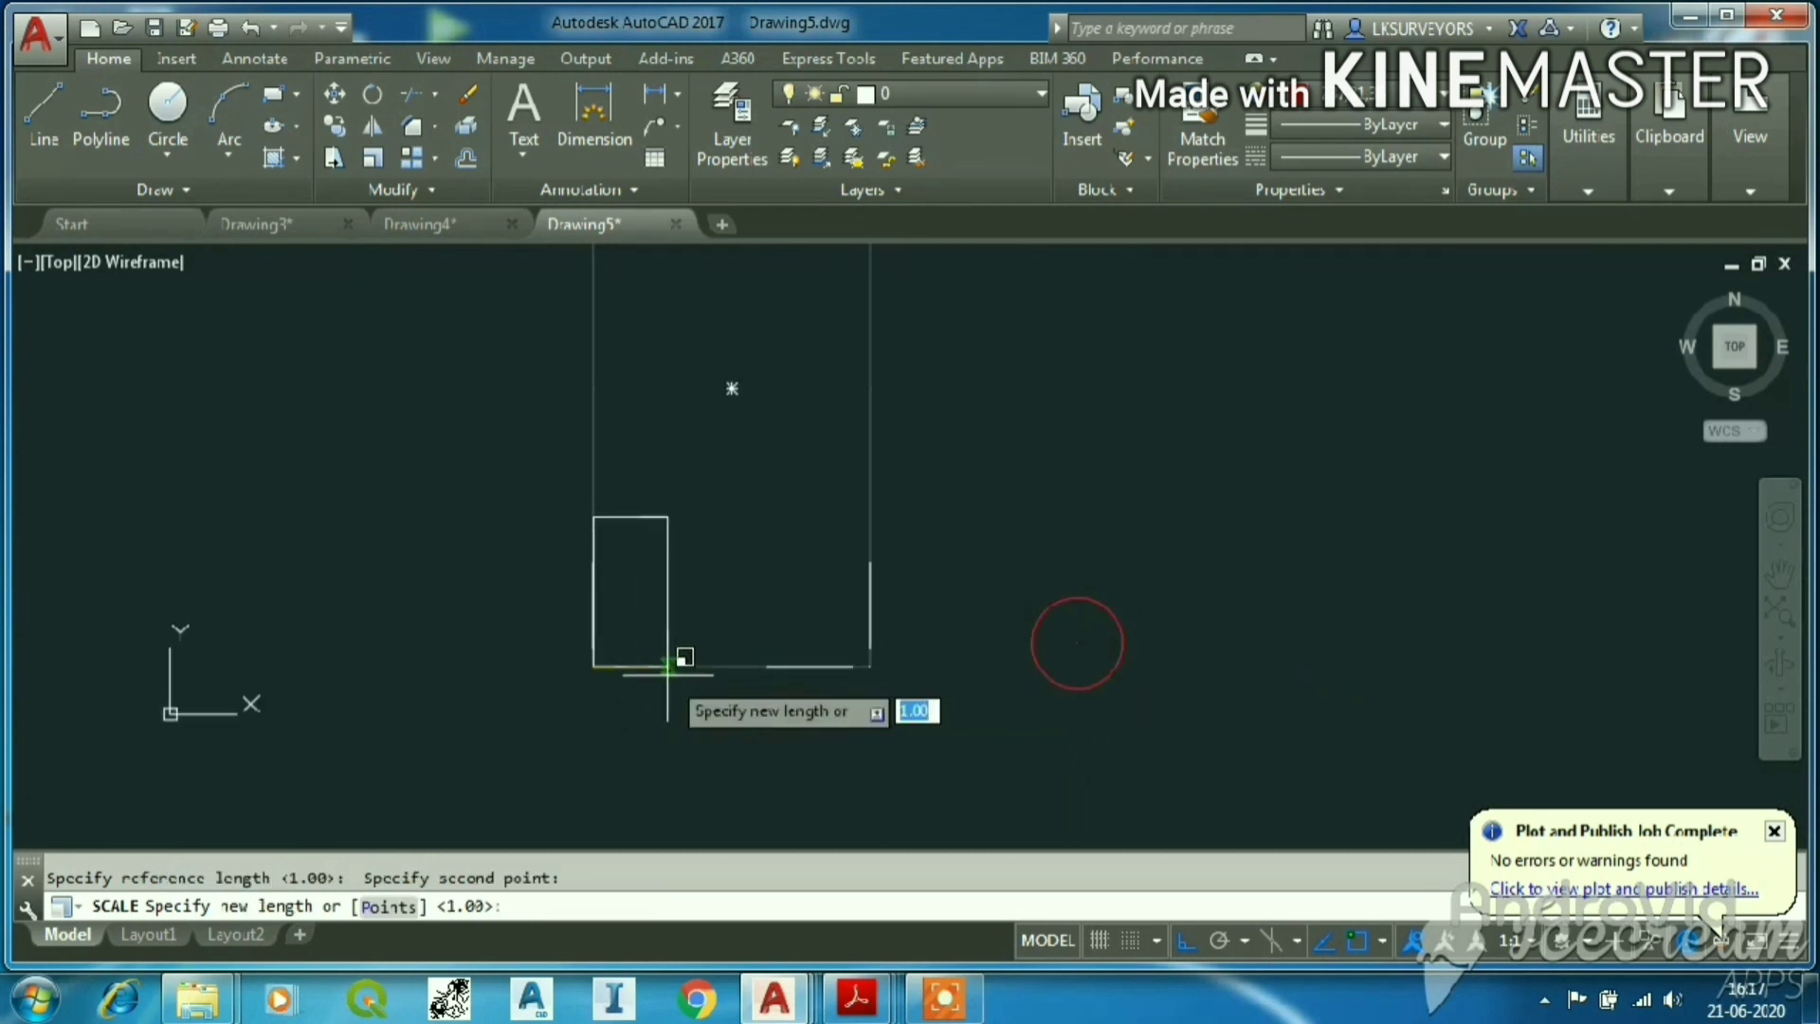
pyautogui.click(669, 667)
# Erase the four leftover line segments with a crossing selection.
pyautogui.click(732, 534)
pyautogui.press('Escape')
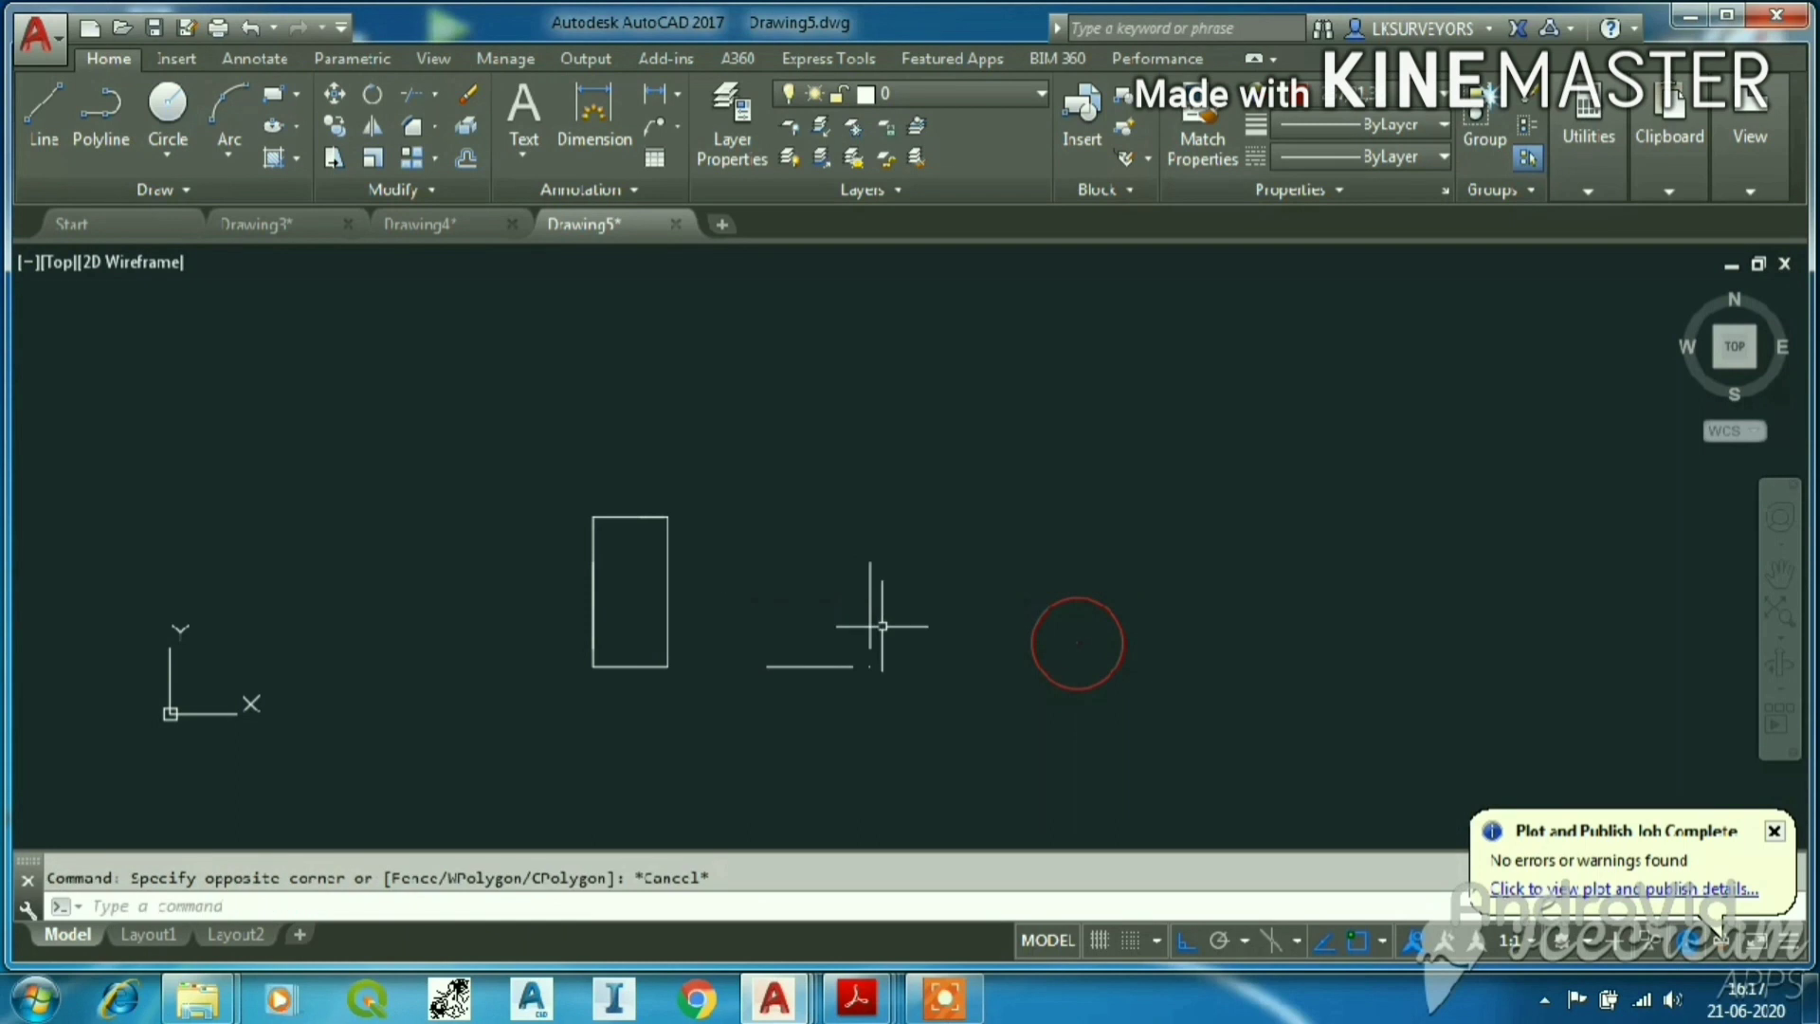
pyautogui.scroll(6, 834, 610)
pyautogui.scroll(-2, 845, 602)
pyautogui.click(881, 568)
pyautogui.click(711, 713)
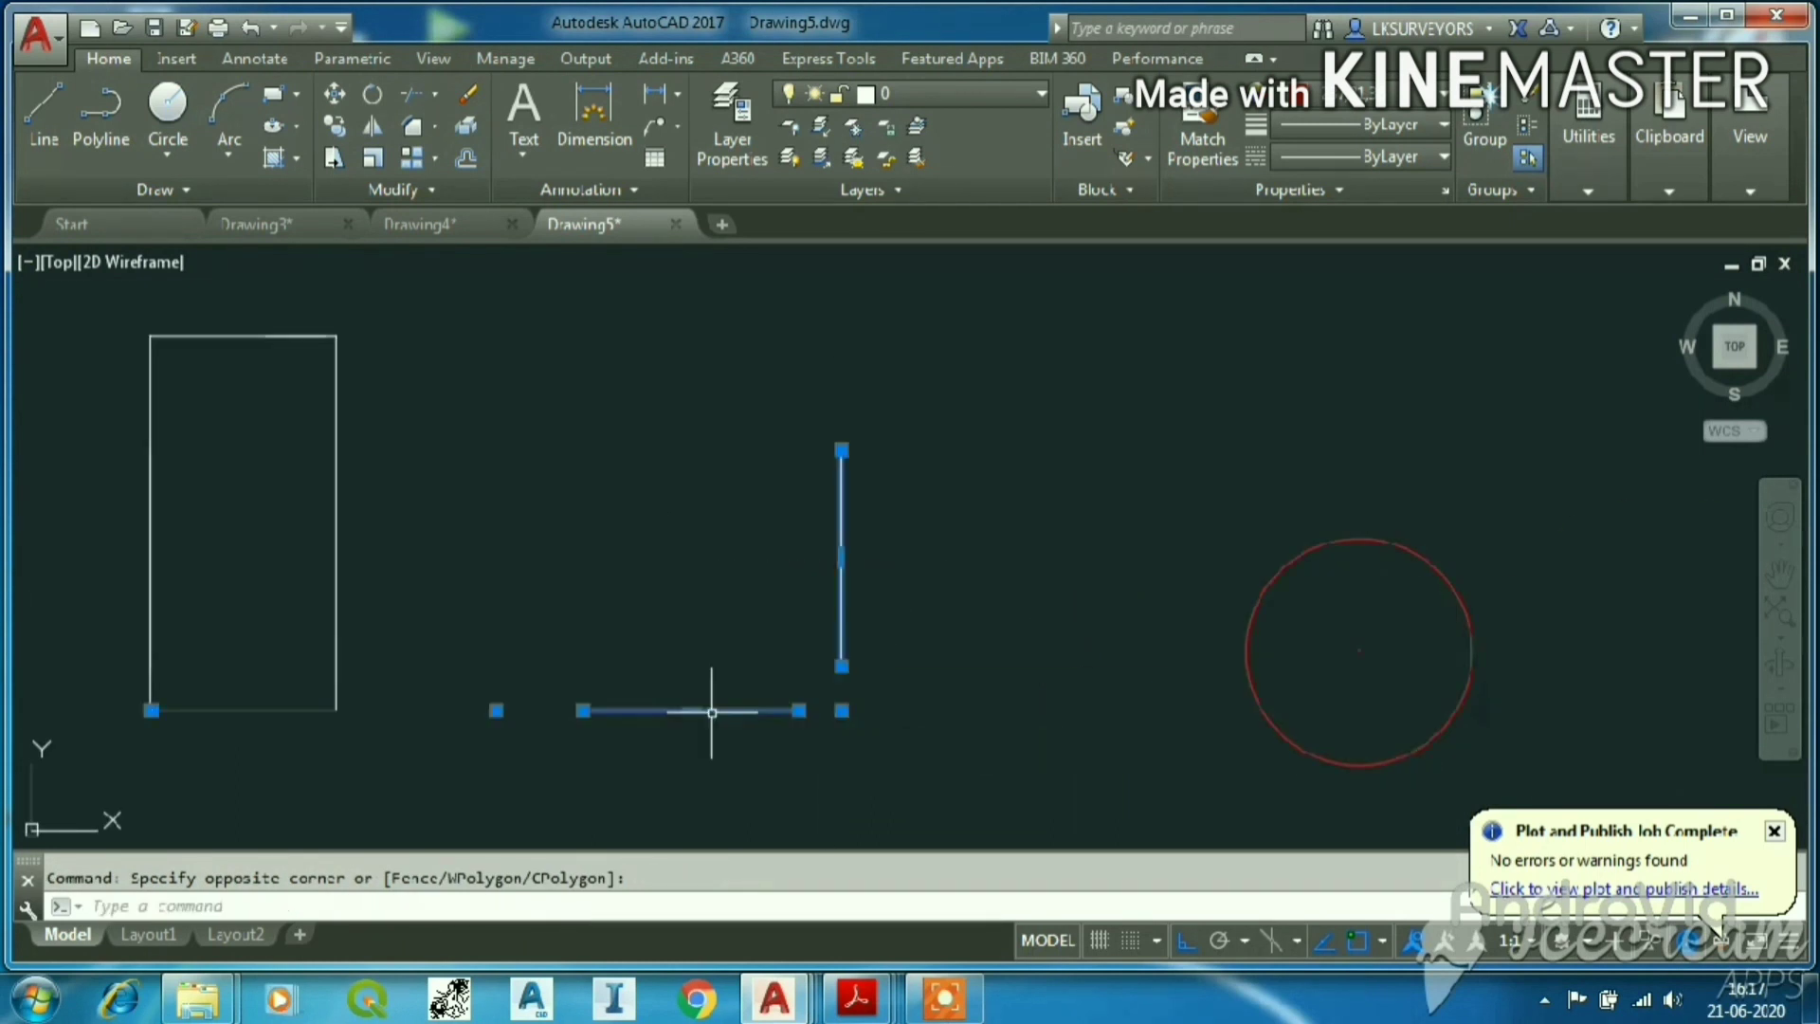
pyautogui.write('e')
pyautogui.press('Return')
pyautogui.scroll(-2, 439, 597)
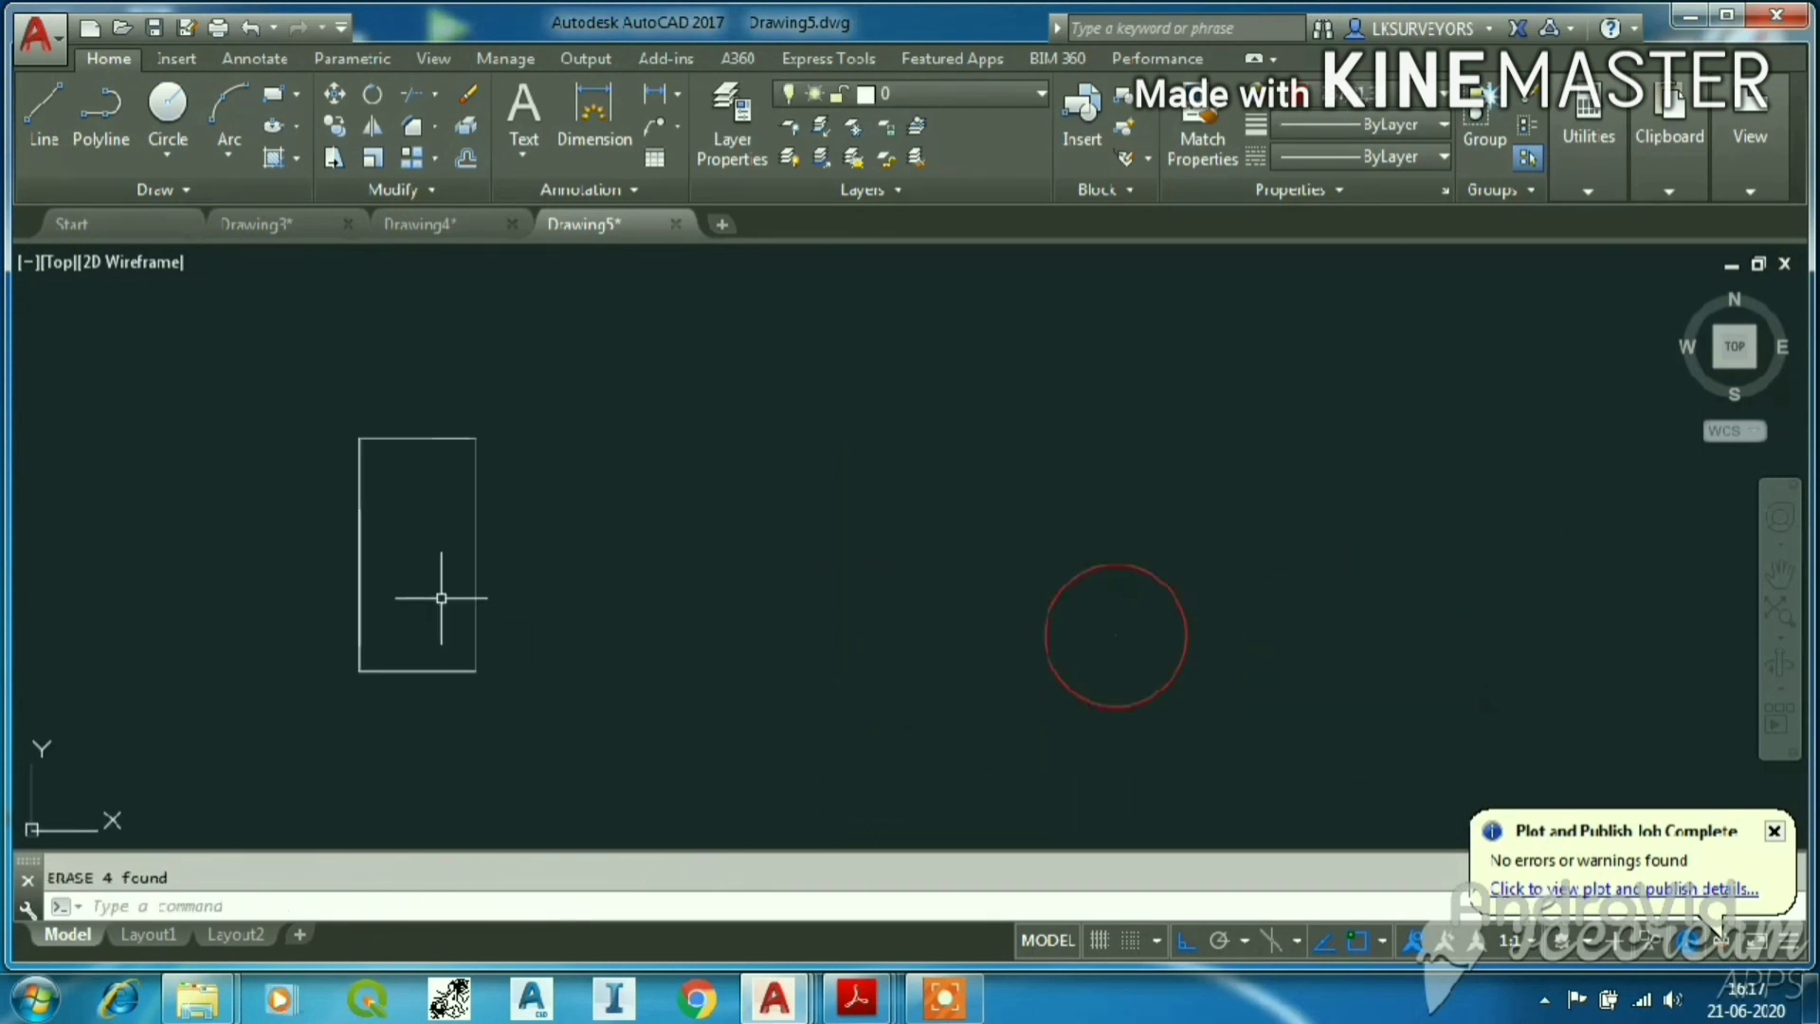
pyautogui.scroll(4, 515, 527)
# Move the rectangular outline by its lower-left corner to a new position.
pyautogui.click(604, 492)
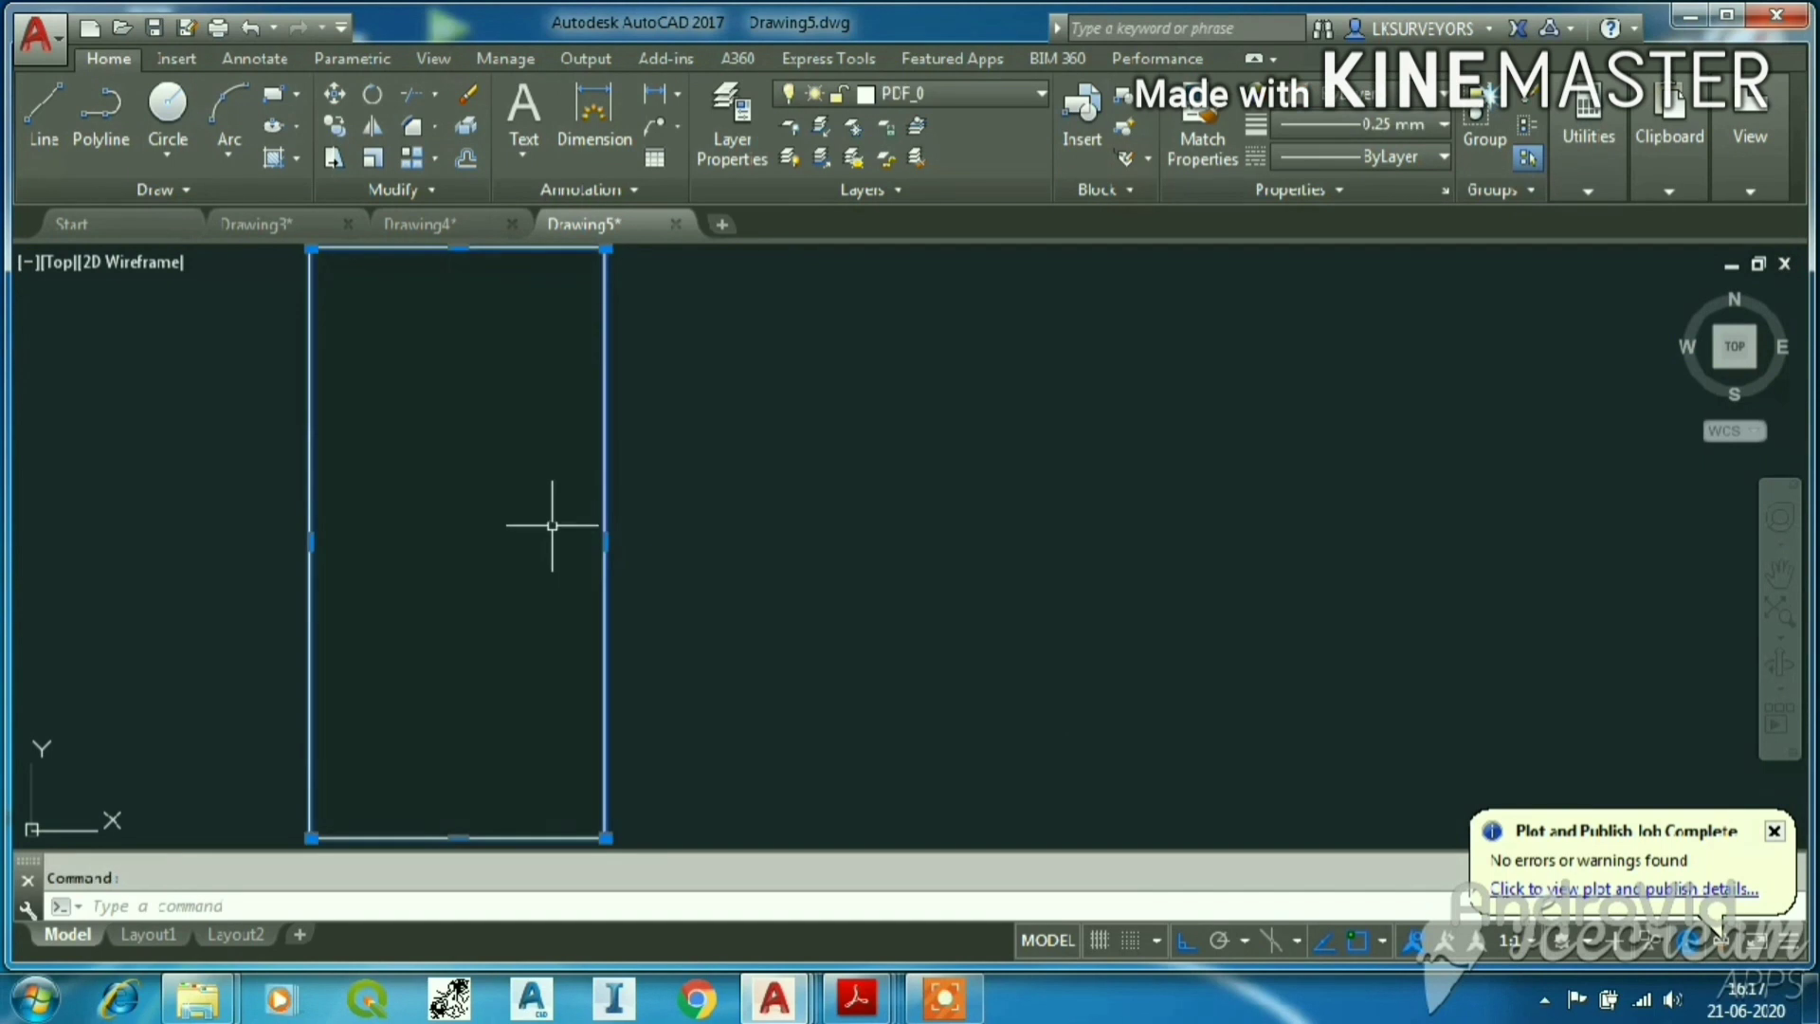
pyautogui.write('m')
pyautogui.press('Return')
pyautogui.scroll(-2, 547, 538)
pyautogui.scroll(2, 439, 609)
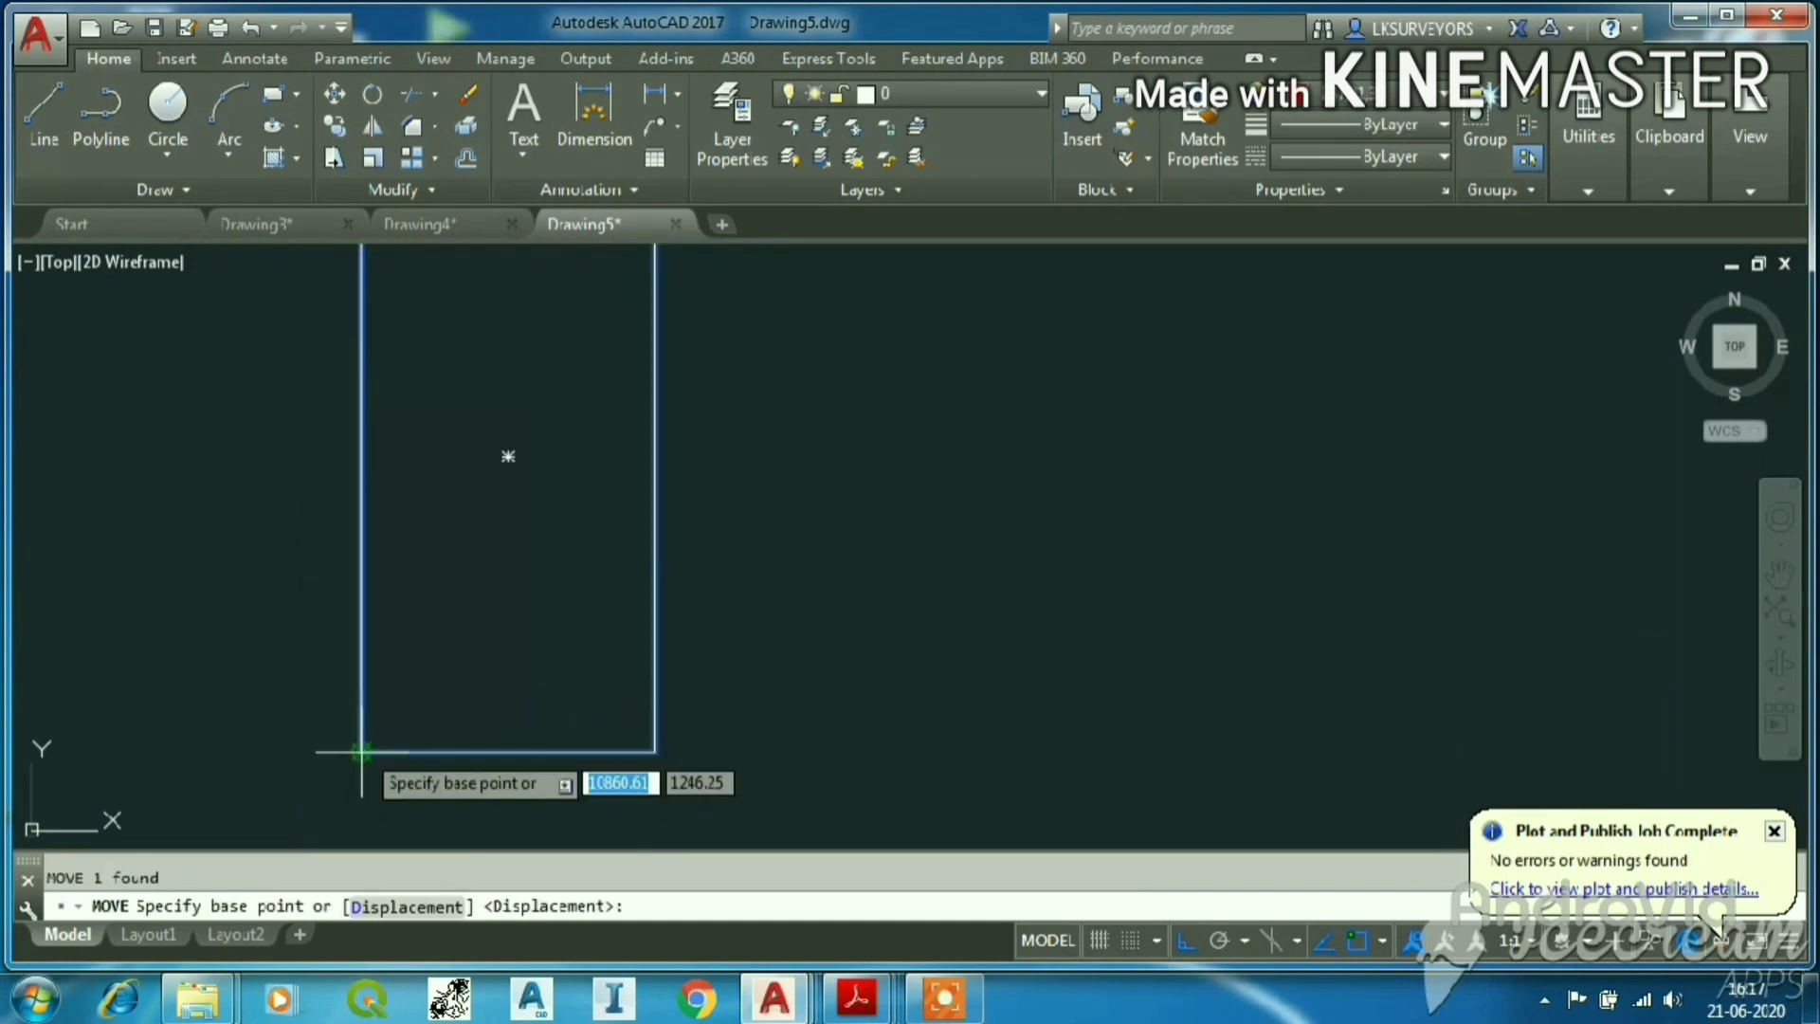
pyautogui.click(361, 752)
pyautogui.scroll(-3, 602, 610)
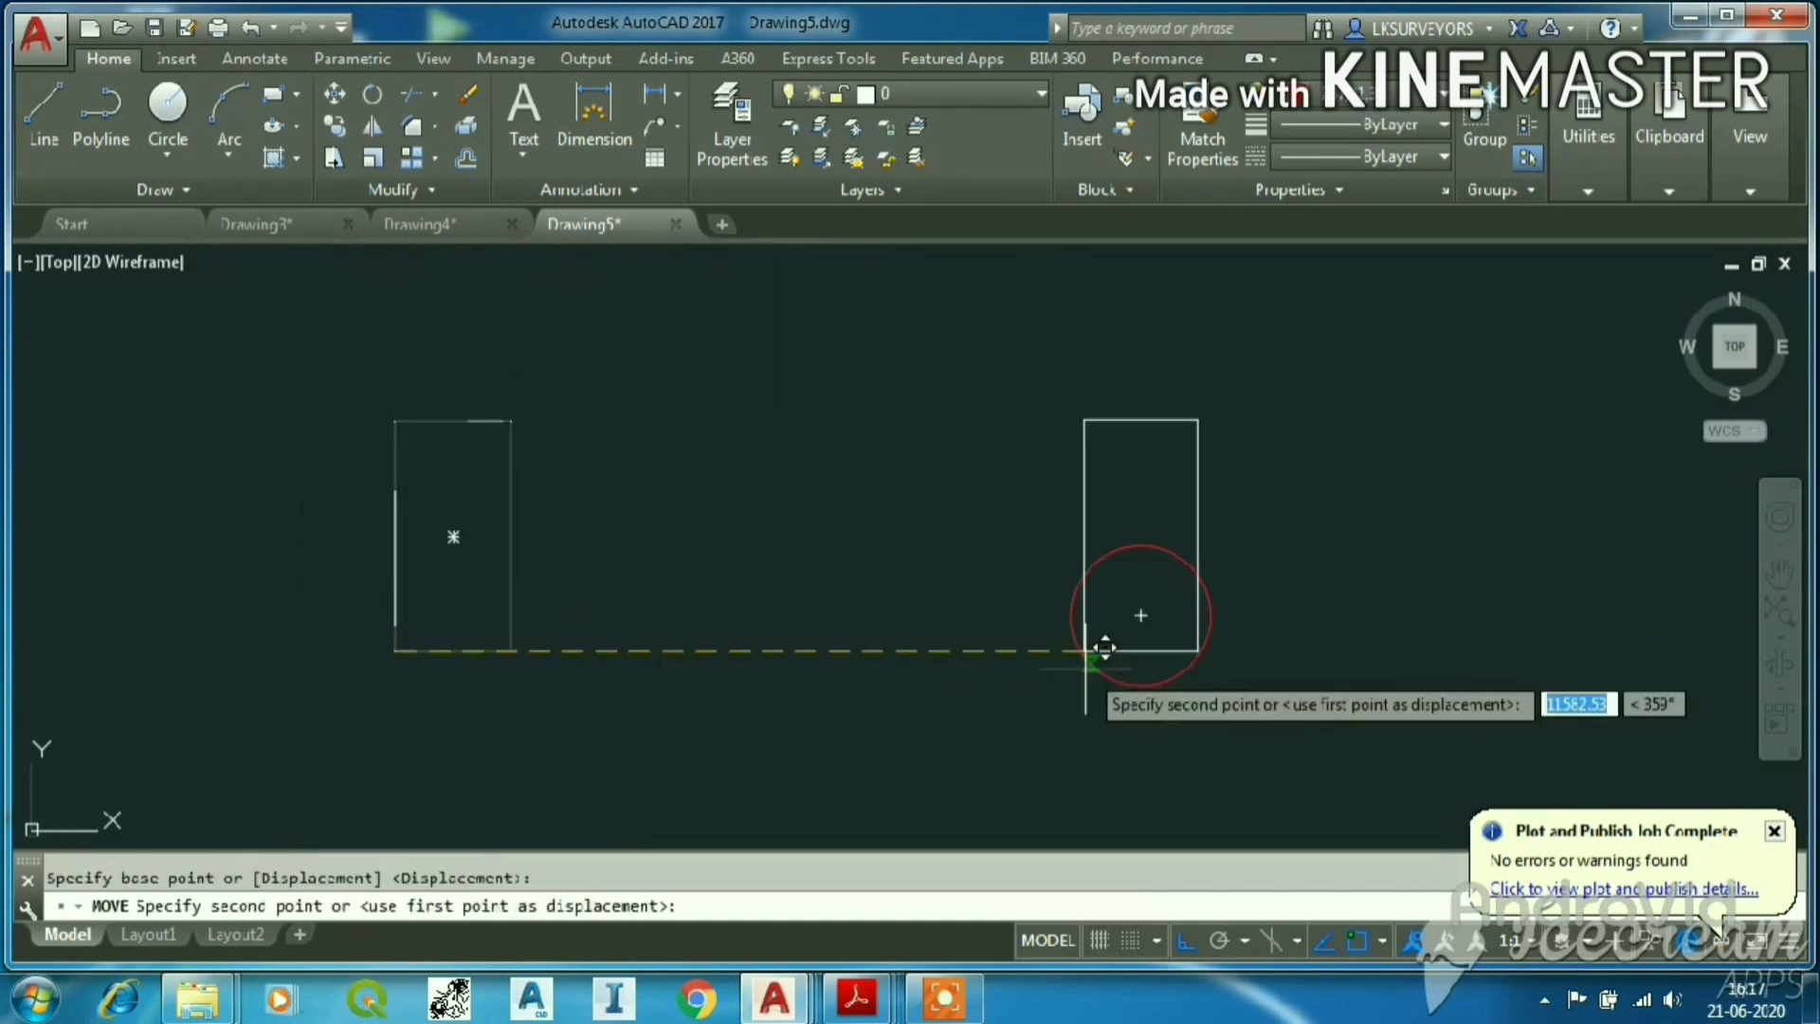
pyautogui.scroll(4, 1093, 597)
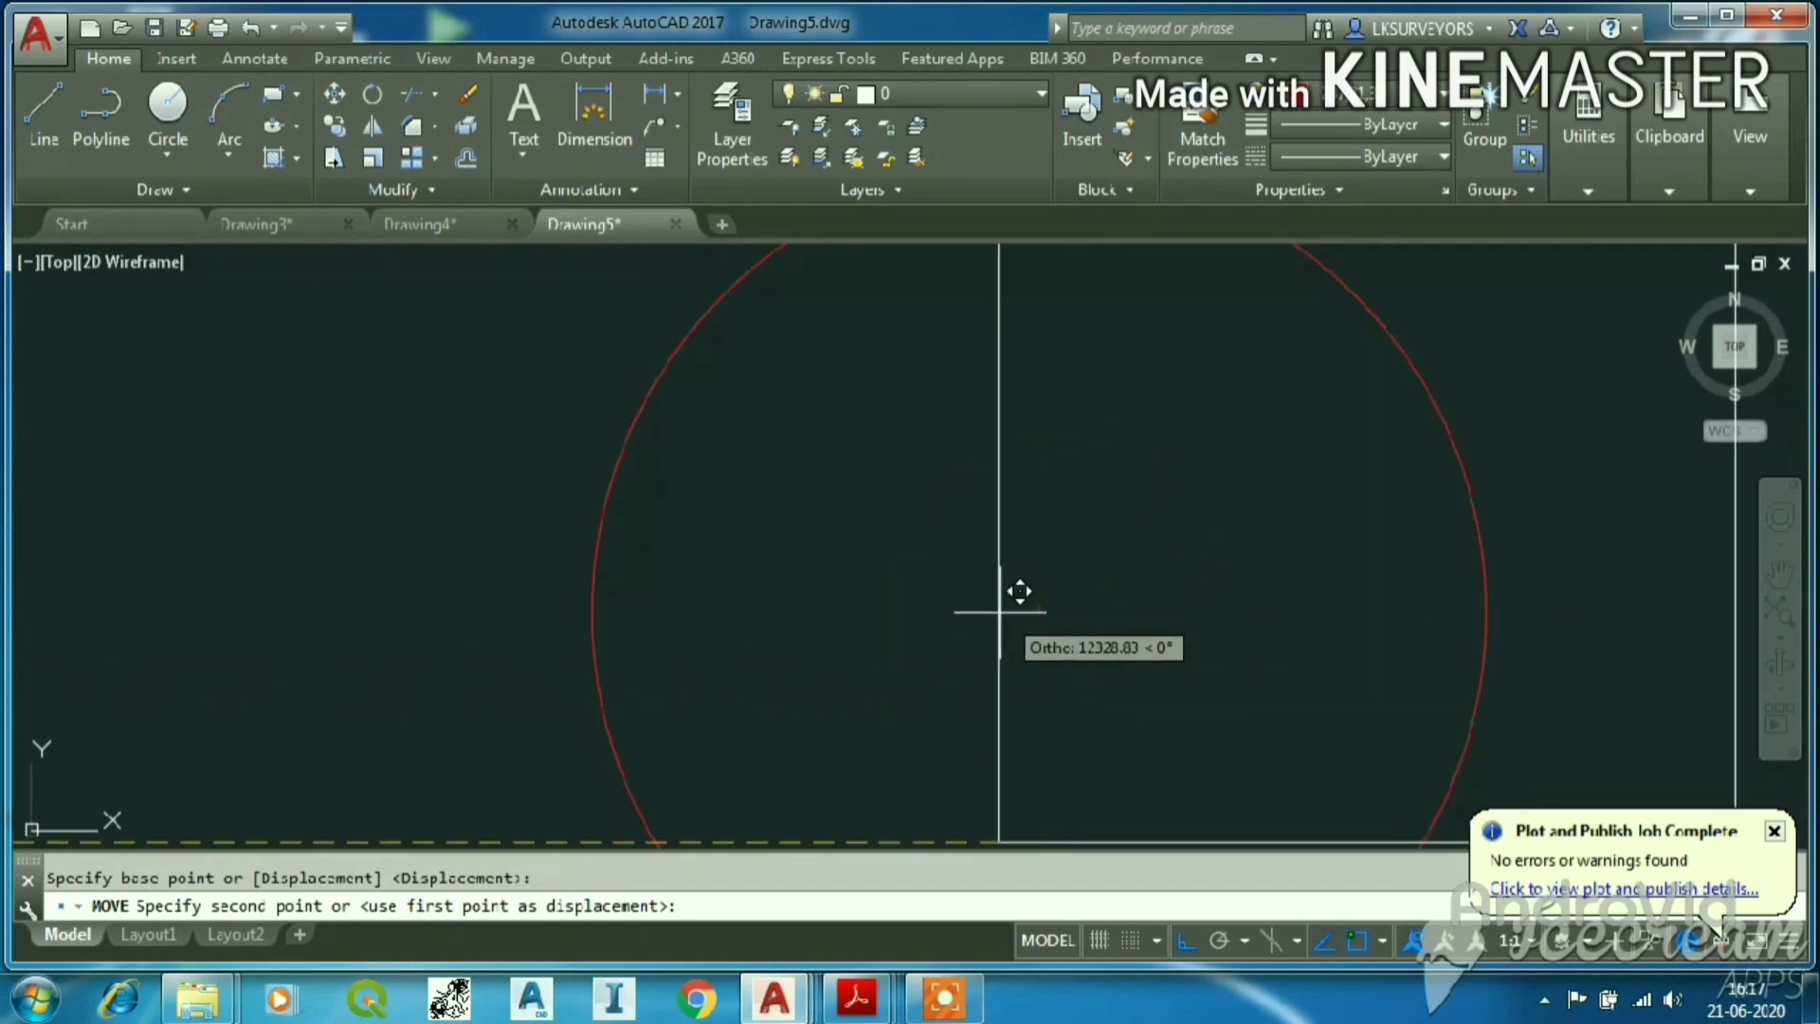
pyautogui.click(1000, 611)
pyautogui.scroll(-4, 1094, 592)
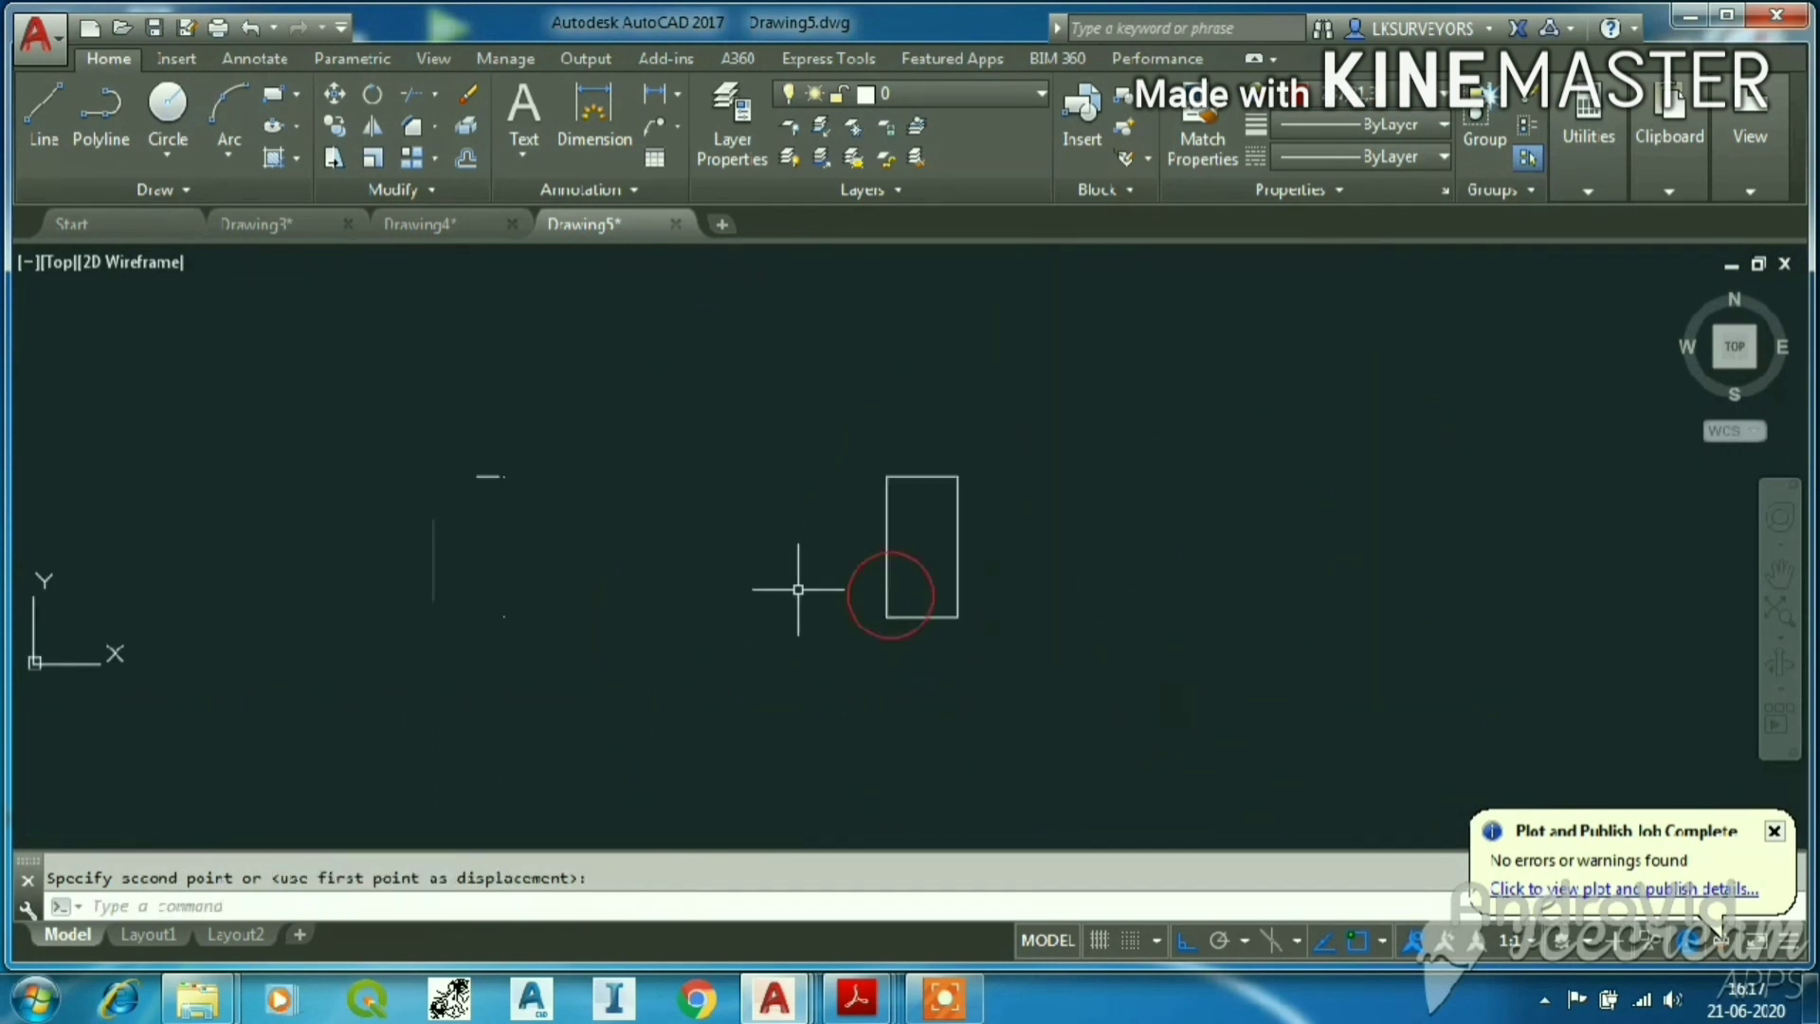
pyautogui.scroll(8, 446, 531)
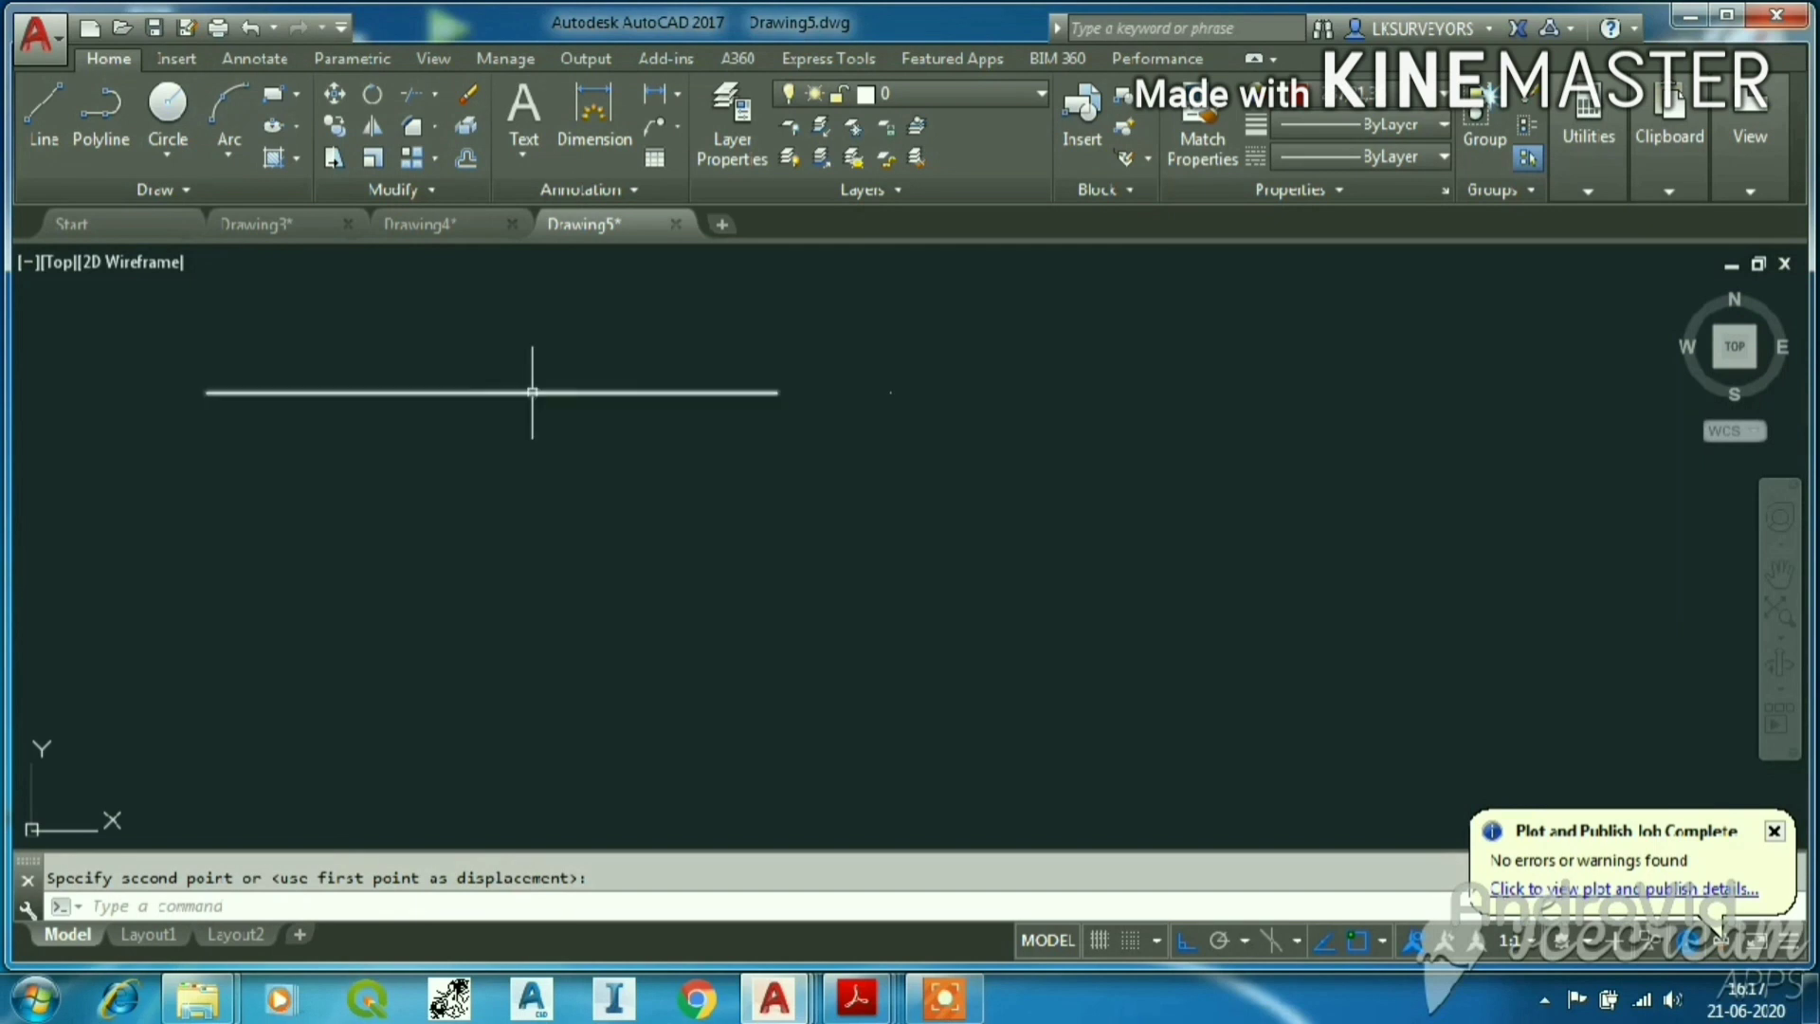
pyautogui.scroll(-5, 758, 398)
# Delete the stray horizontal line and the stray vertical line.
pyautogui.press('Escape')
pyautogui.click(617, 475)
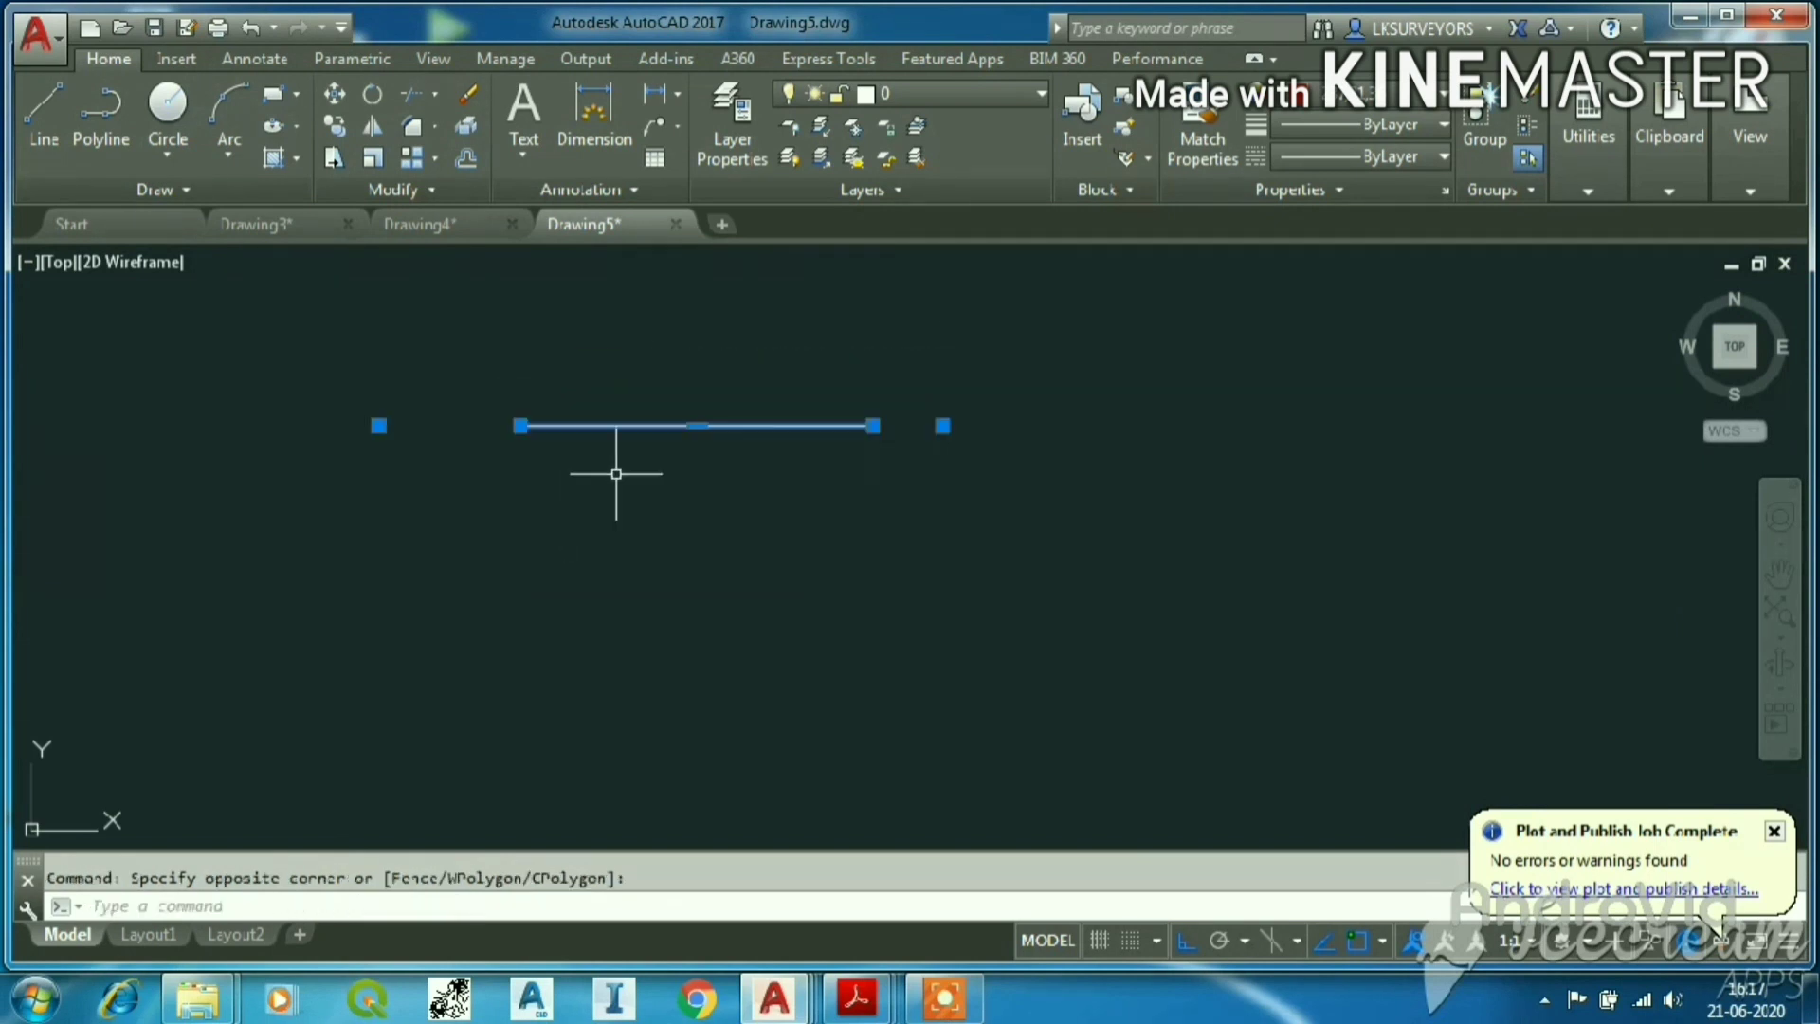
pyautogui.click(793, 430)
pyautogui.press('Delete')
pyautogui.scroll(-3, 793, 410)
pyautogui.click(780, 385)
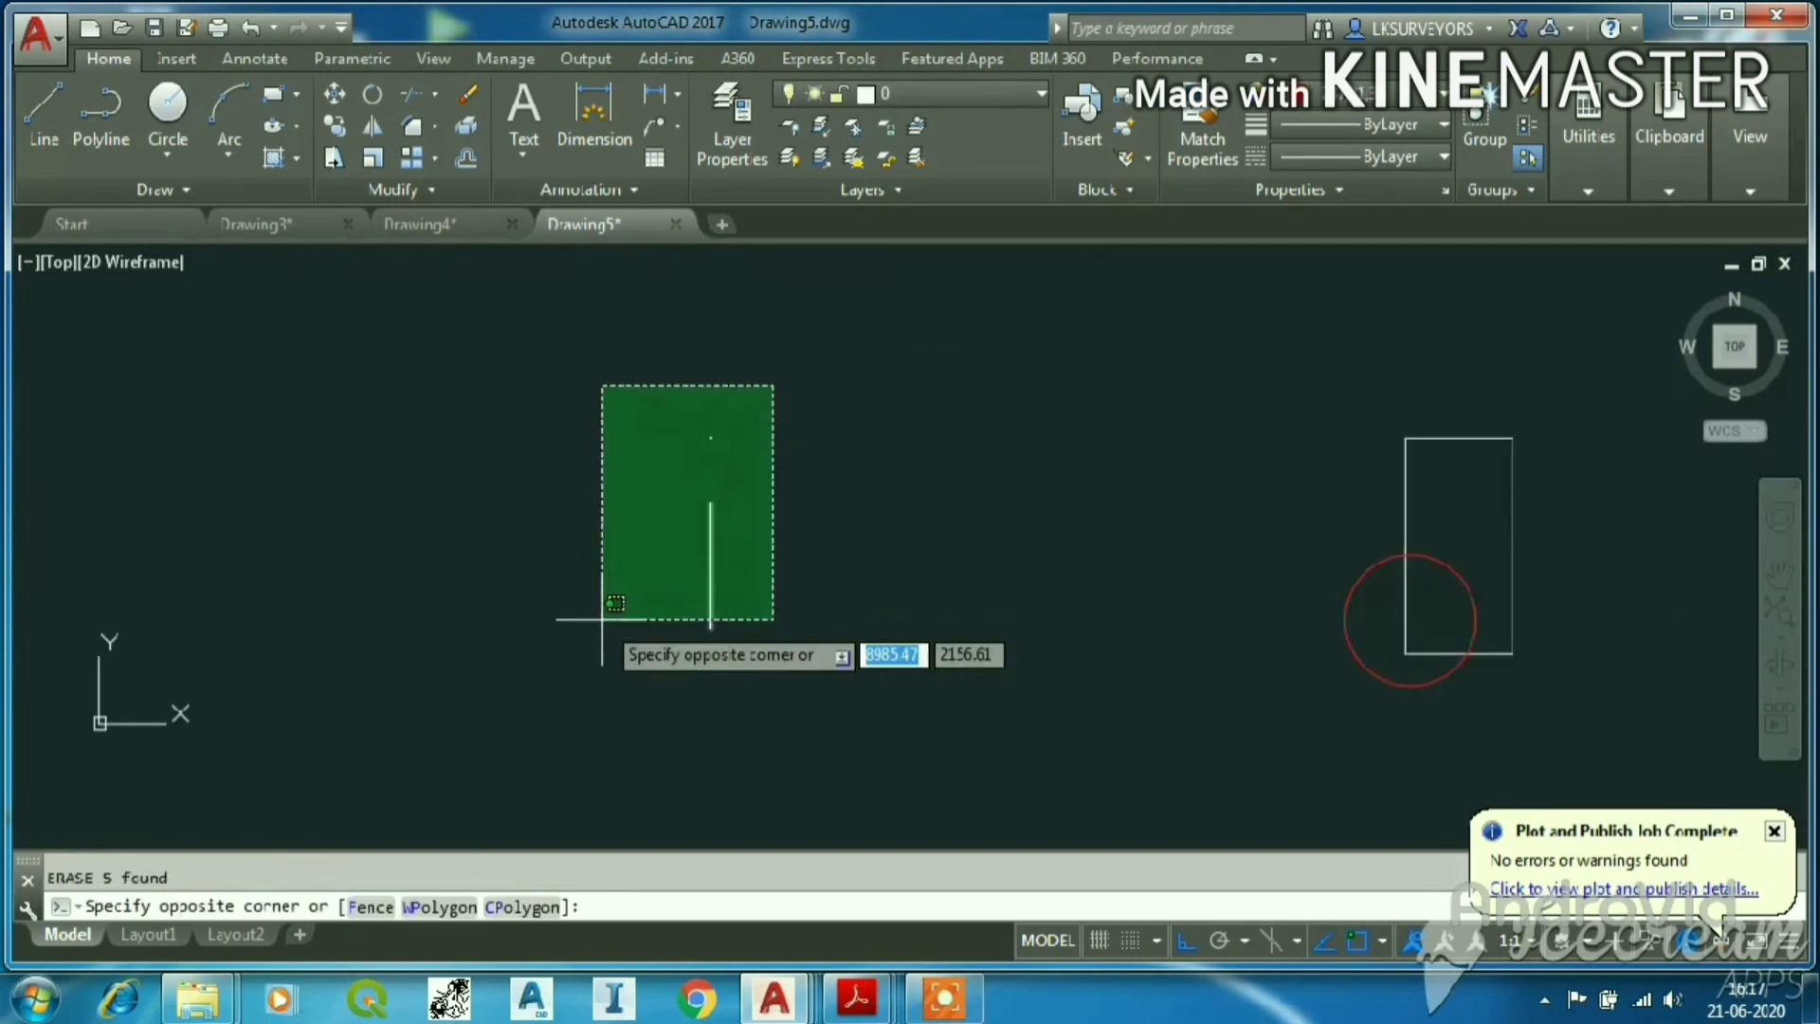
pyautogui.click(601, 629)
pyautogui.press('Delete')
# Select the imported rectangle.
pyautogui.scroll(4, 1507, 652)
pyautogui.scroll(2, 1287, 658)
pyautogui.scroll(3, 1287, 658)
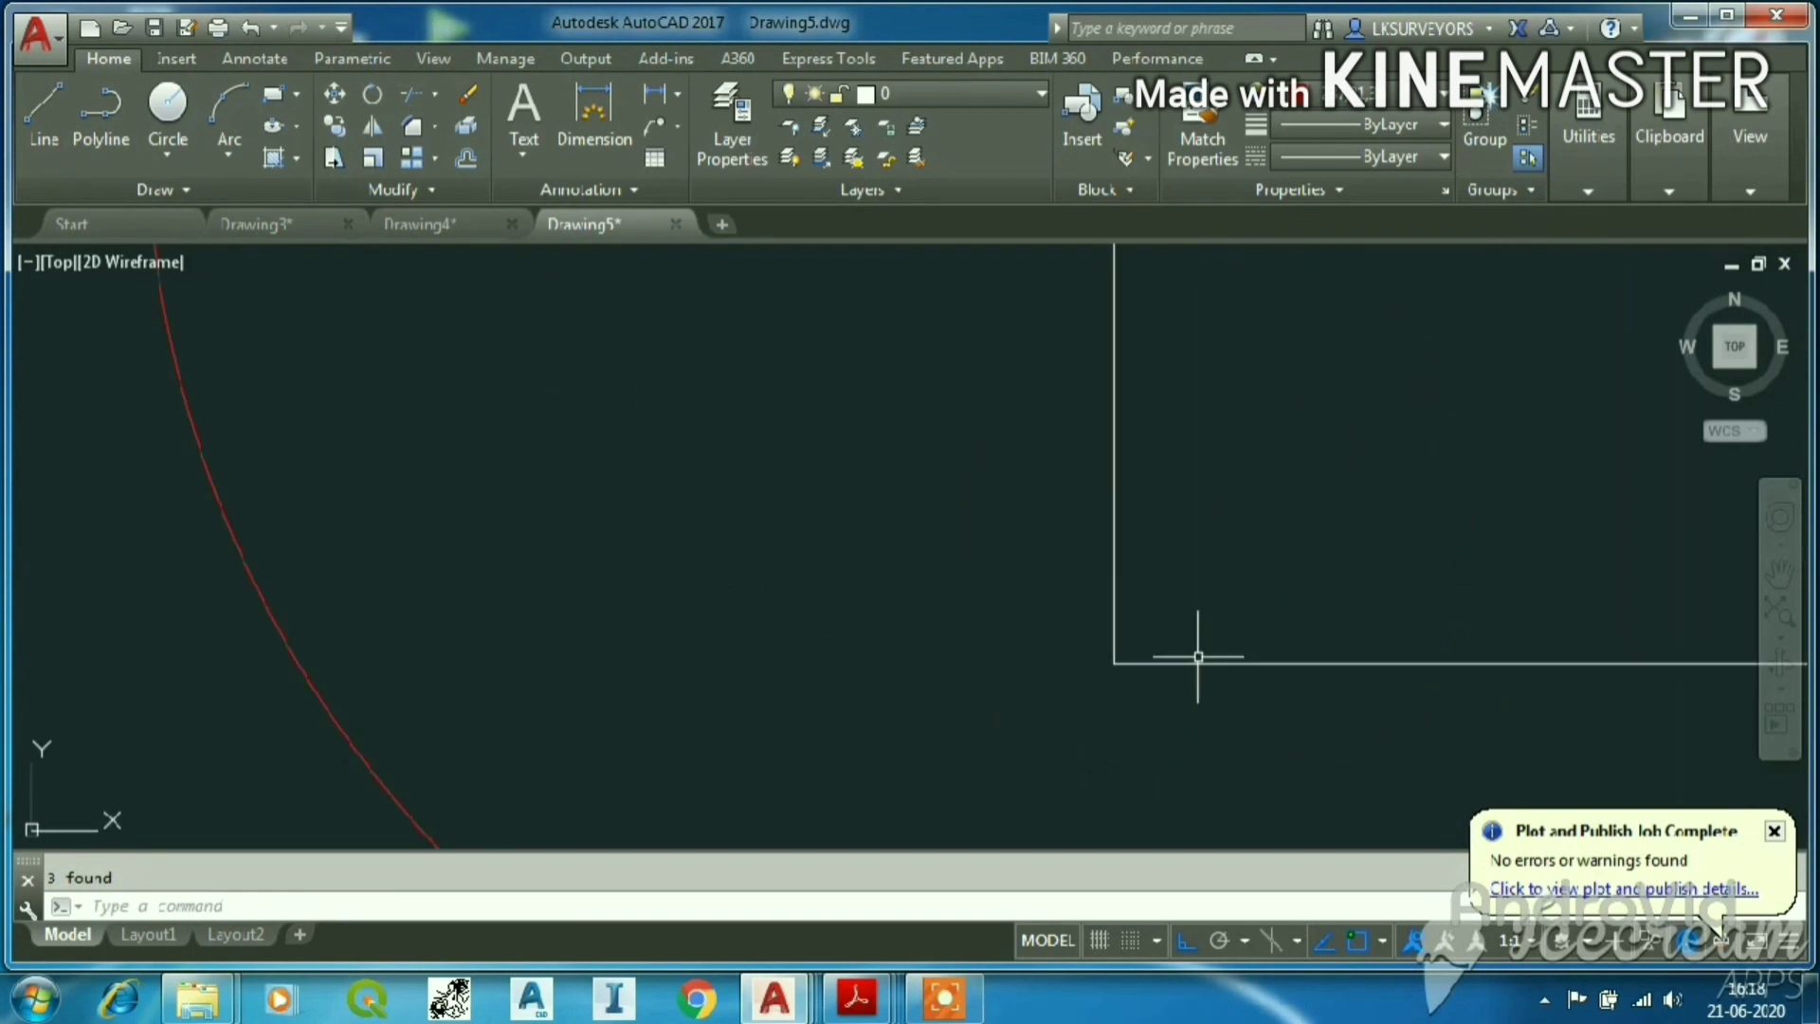
pyautogui.click(1135, 664)
pyautogui.scroll(-3, 1055, 722)
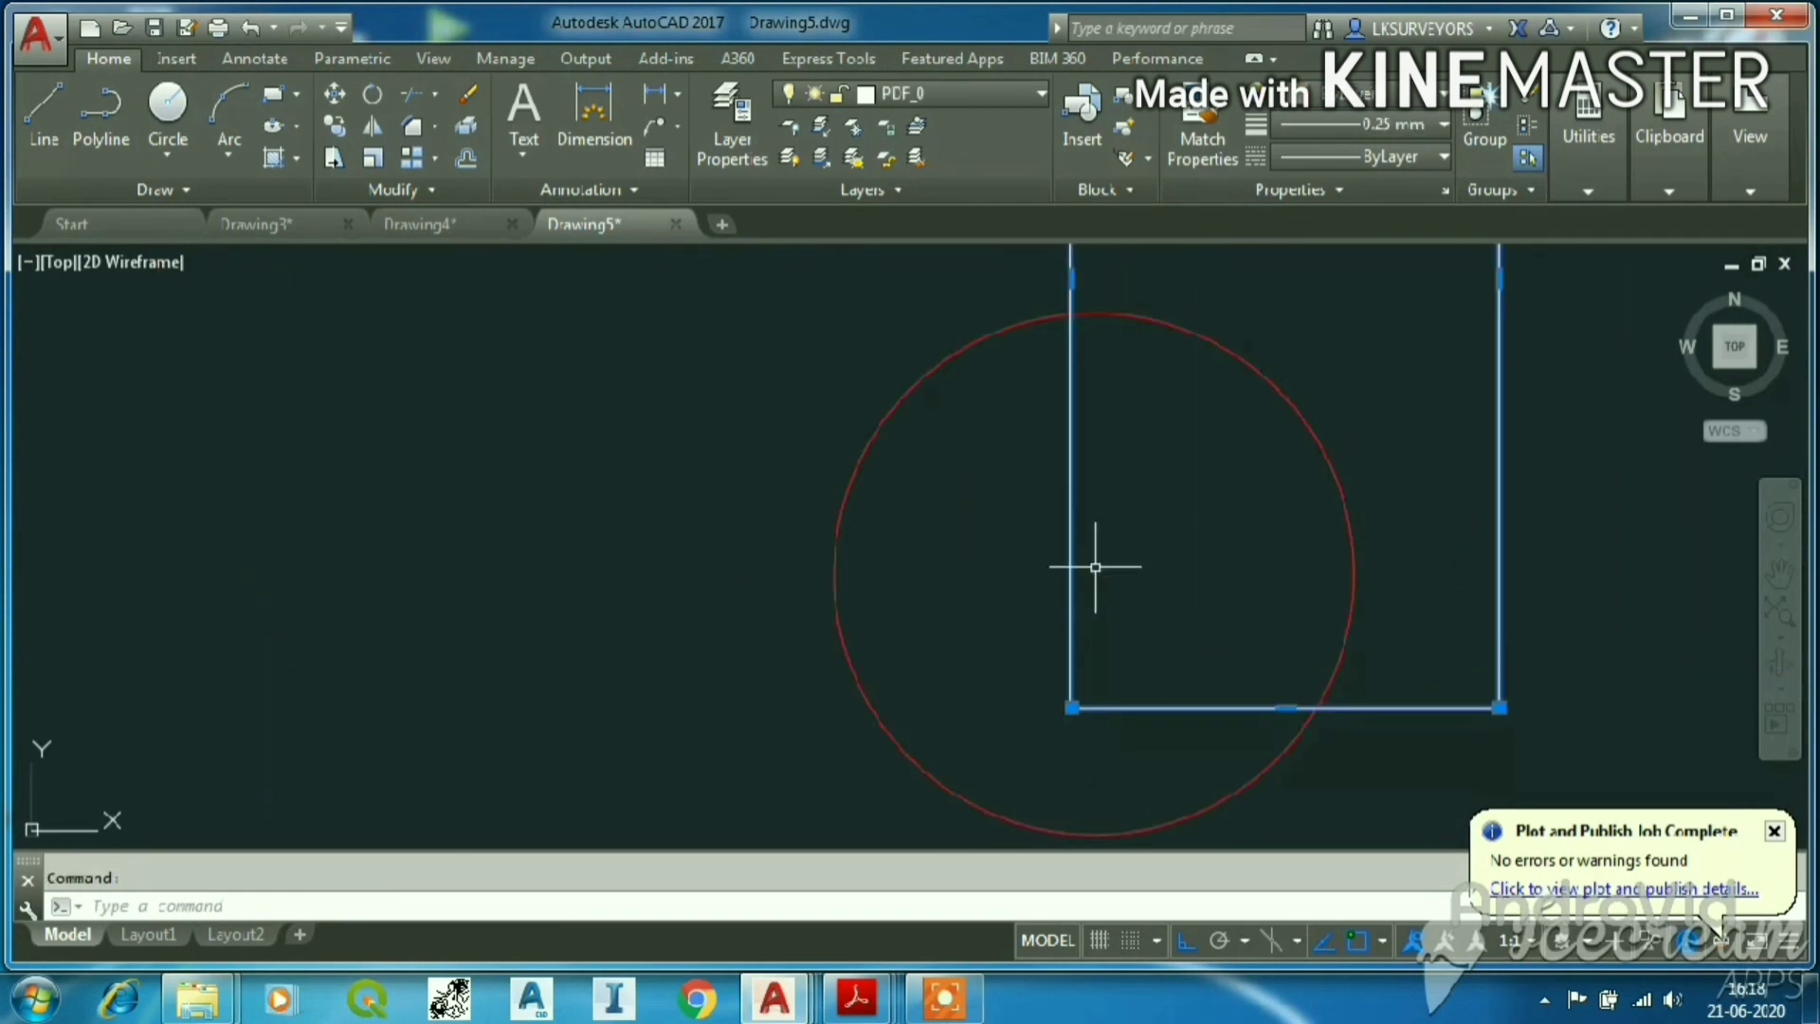
pyautogui.scroll(3, 1095, 566)
pyautogui.scroll(-6, 1080, 556)
pyautogui.scroll(4, 1068, 617)
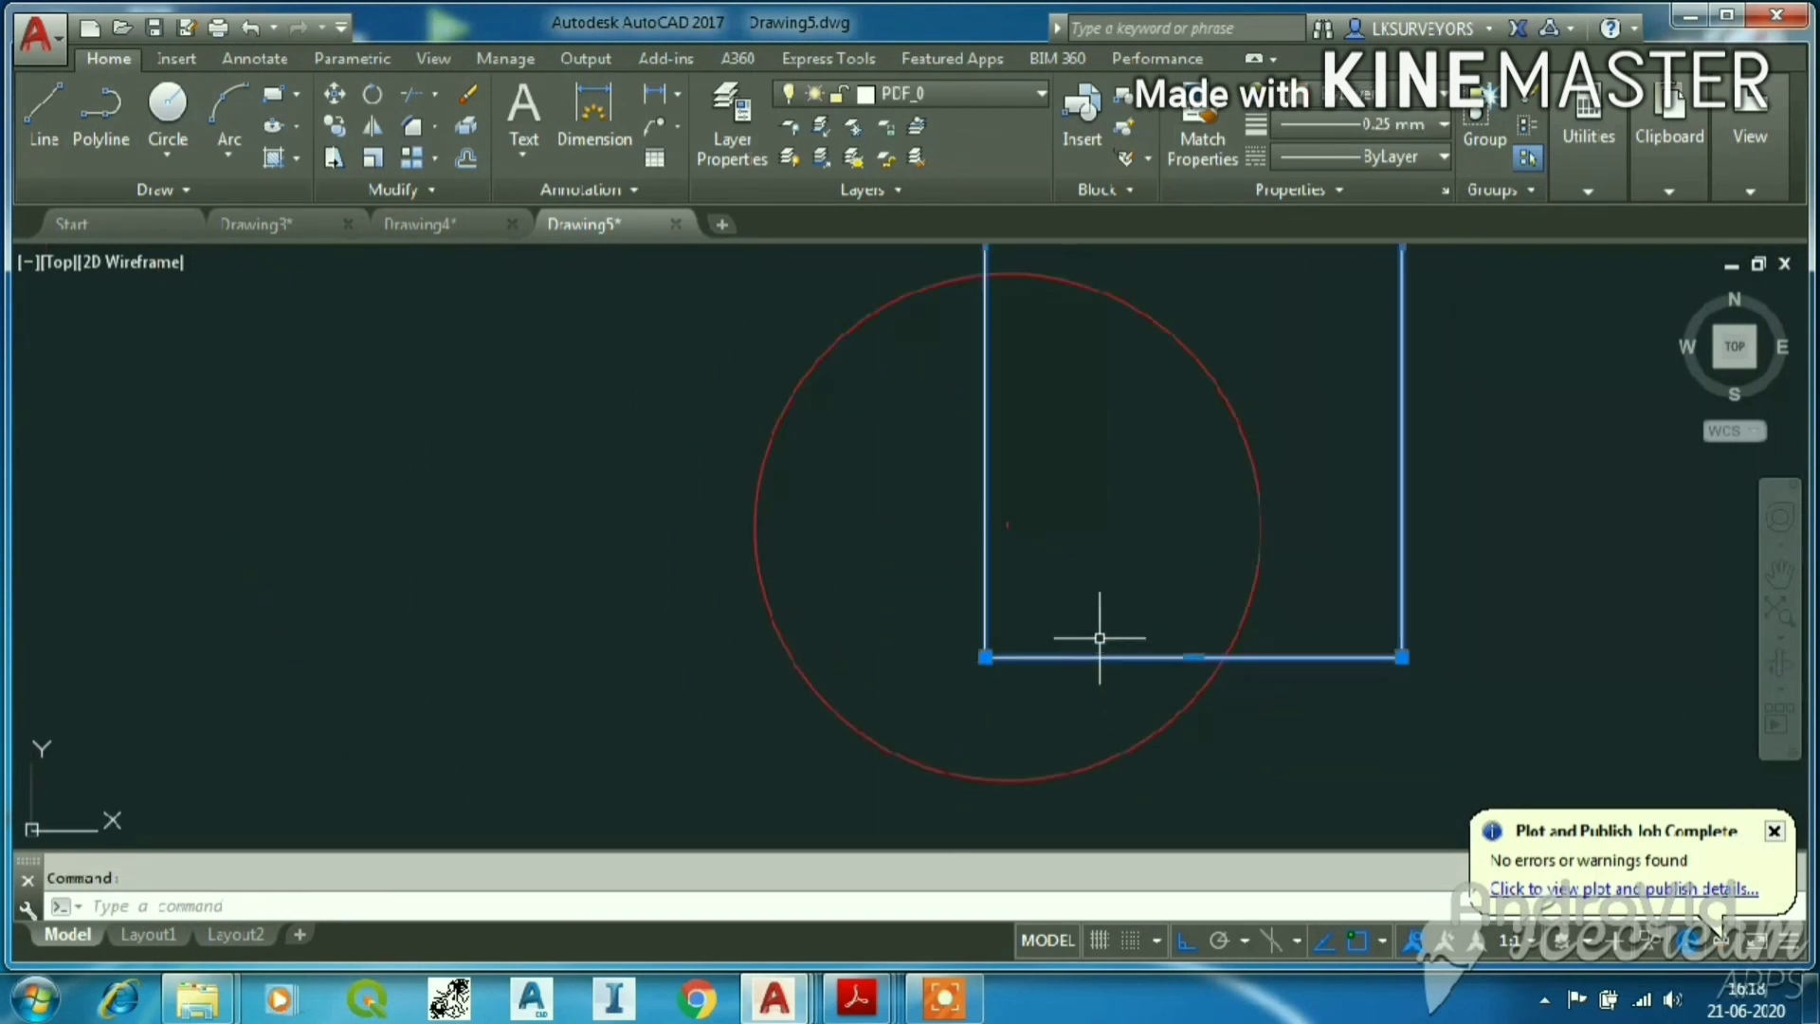
# Scale the rectangle down by reference, using its bottom edge as the reference length.
pyautogui.write('sc')
pyautogui.press('Return')
pyautogui.click(986, 656)
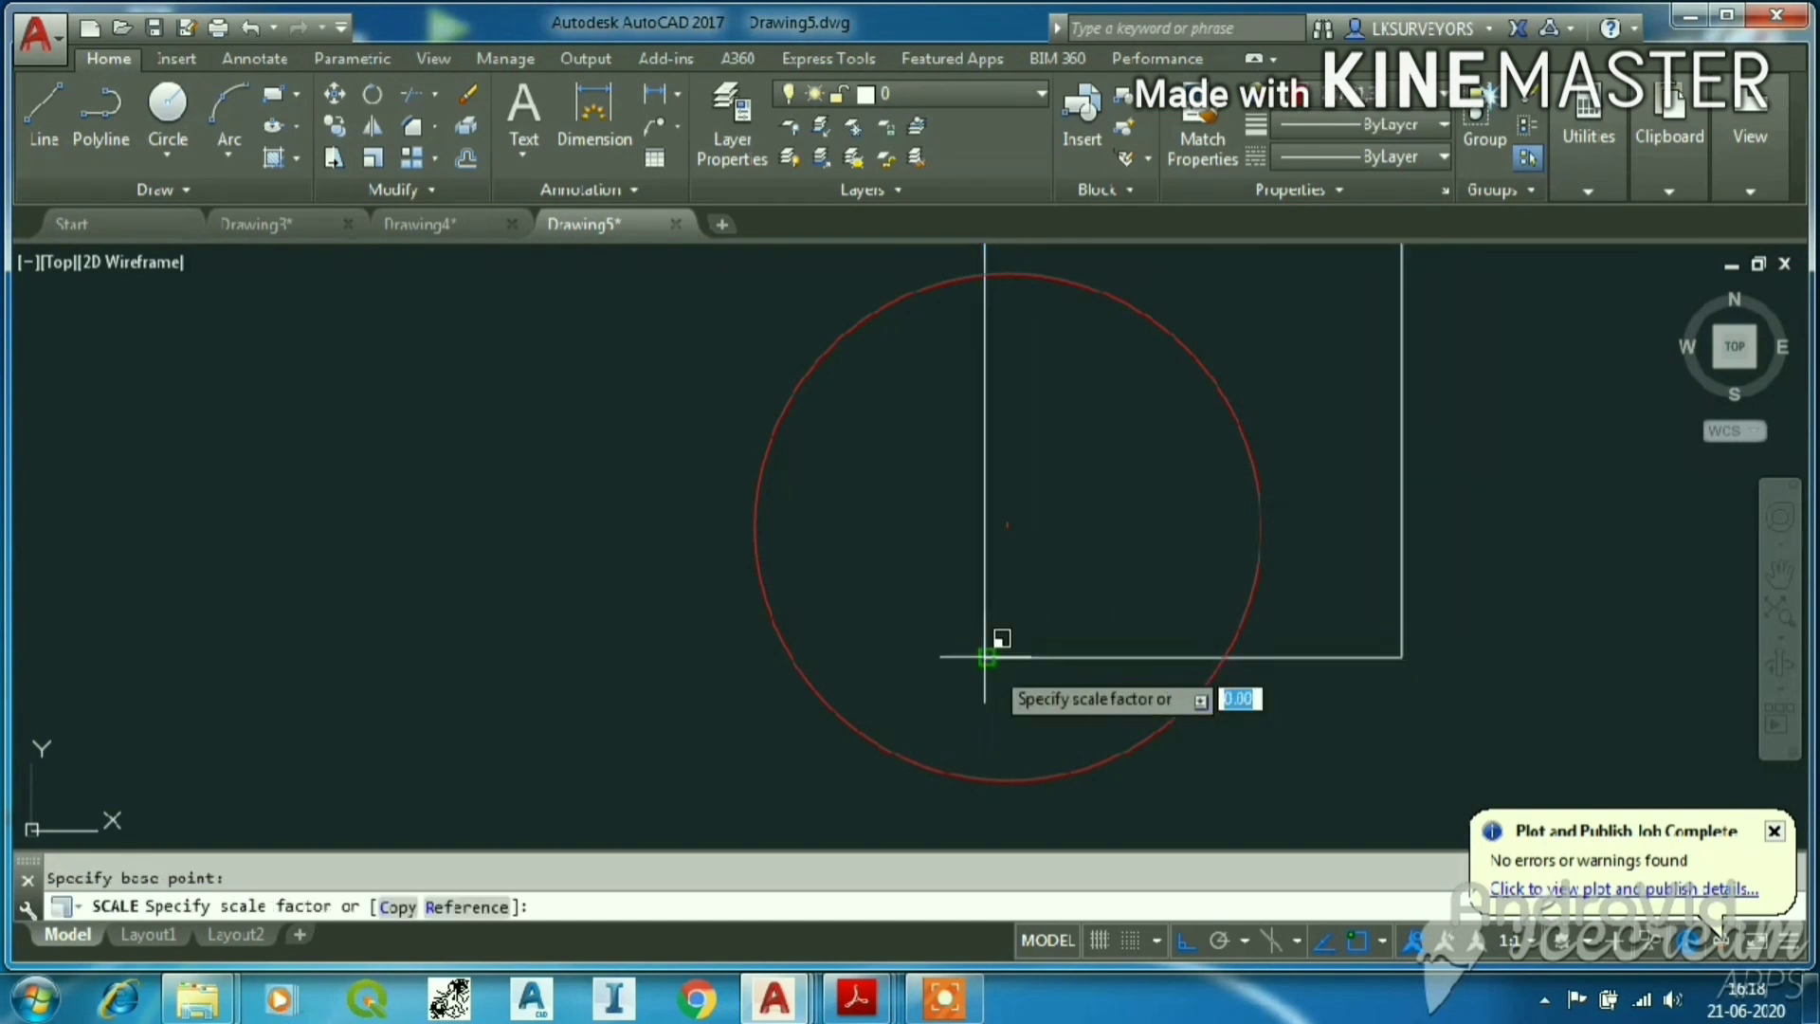
pyautogui.write('r')
pyautogui.press('Return')
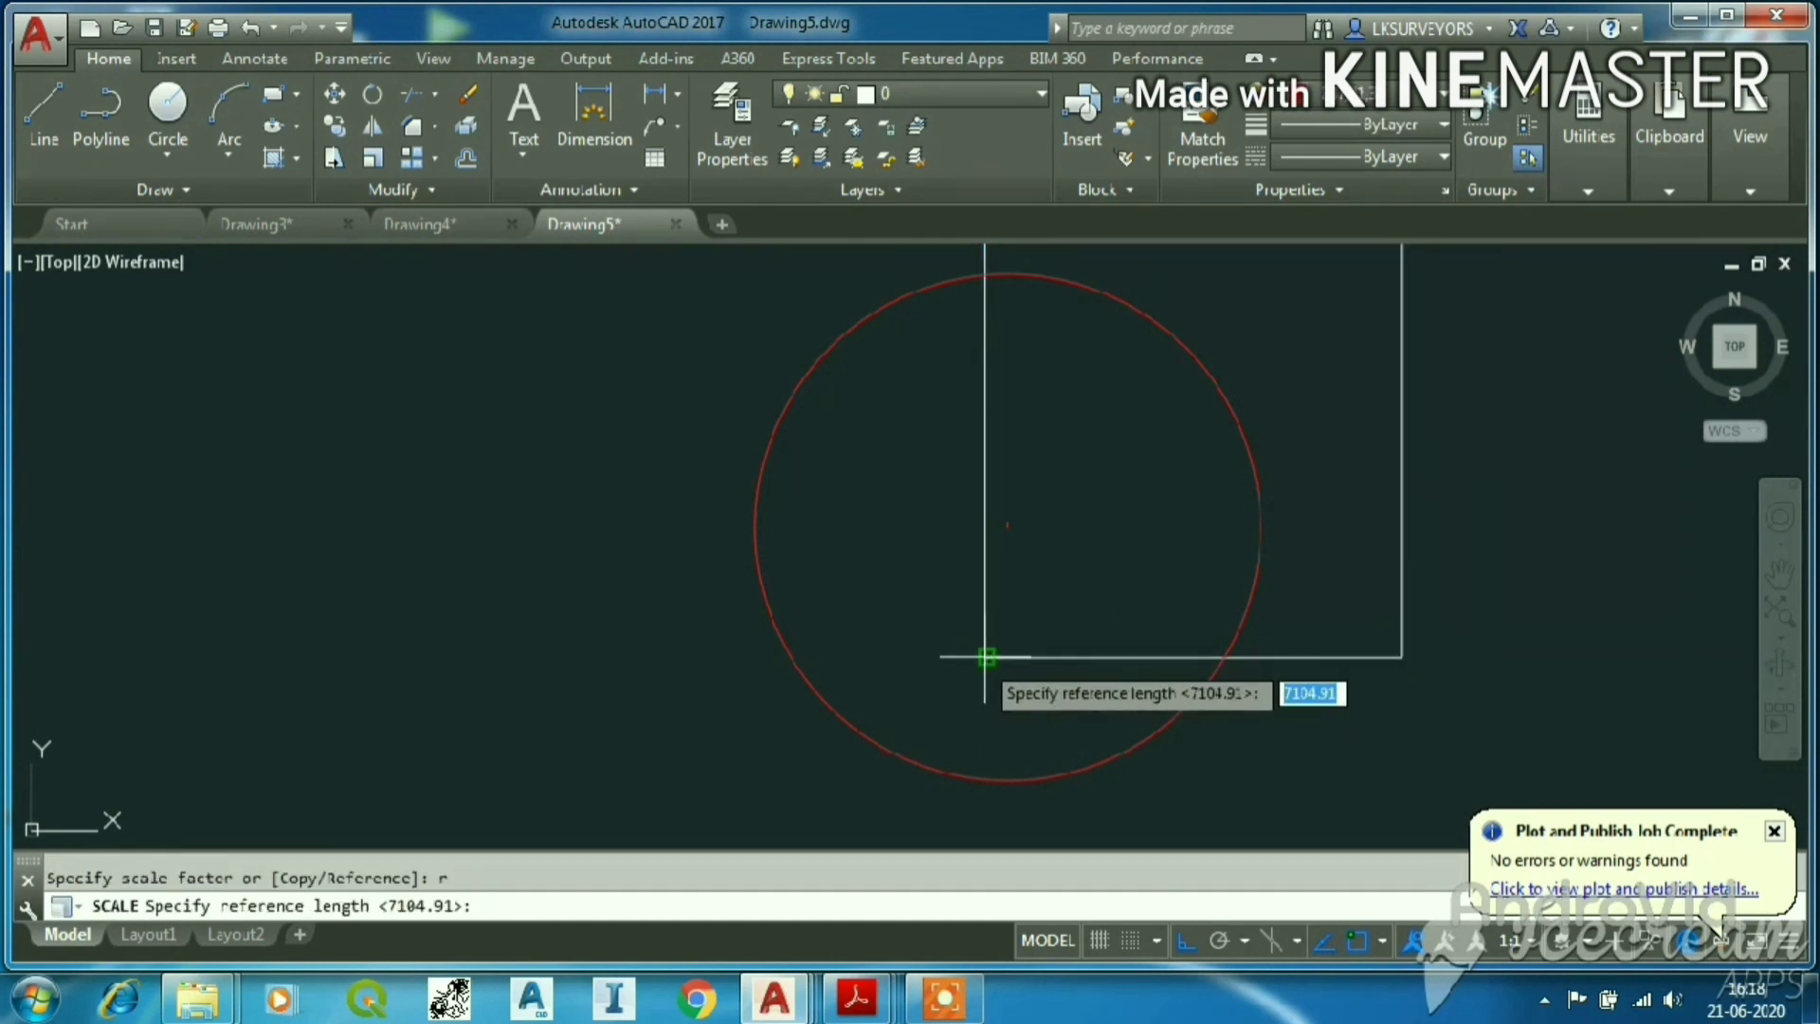
pyautogui.click(985, 656)
pyautogui.click(1401, 655)
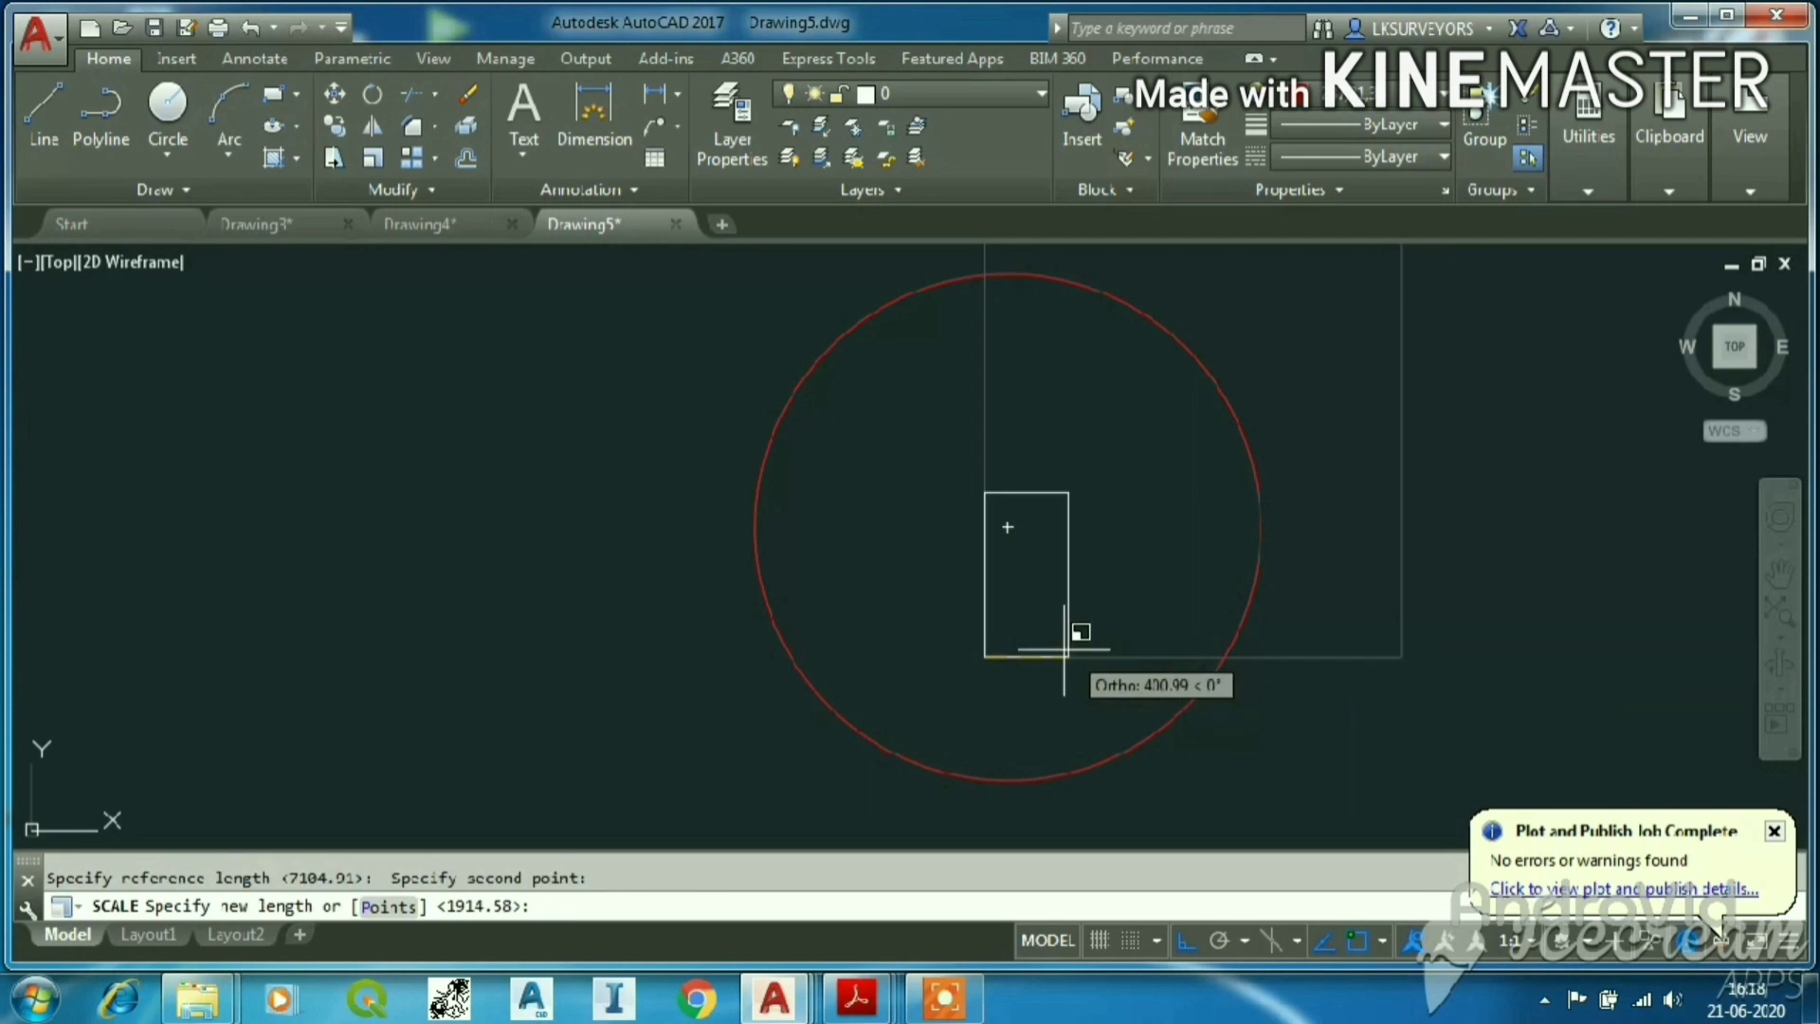
pyautogui.click(1048, 611)
# Turn Ortho off and move the rectangle by its bottom-left corner to a new location.
pyautogui.scroll(4, 1037, 587)
pyautogui.click(1052, 663)
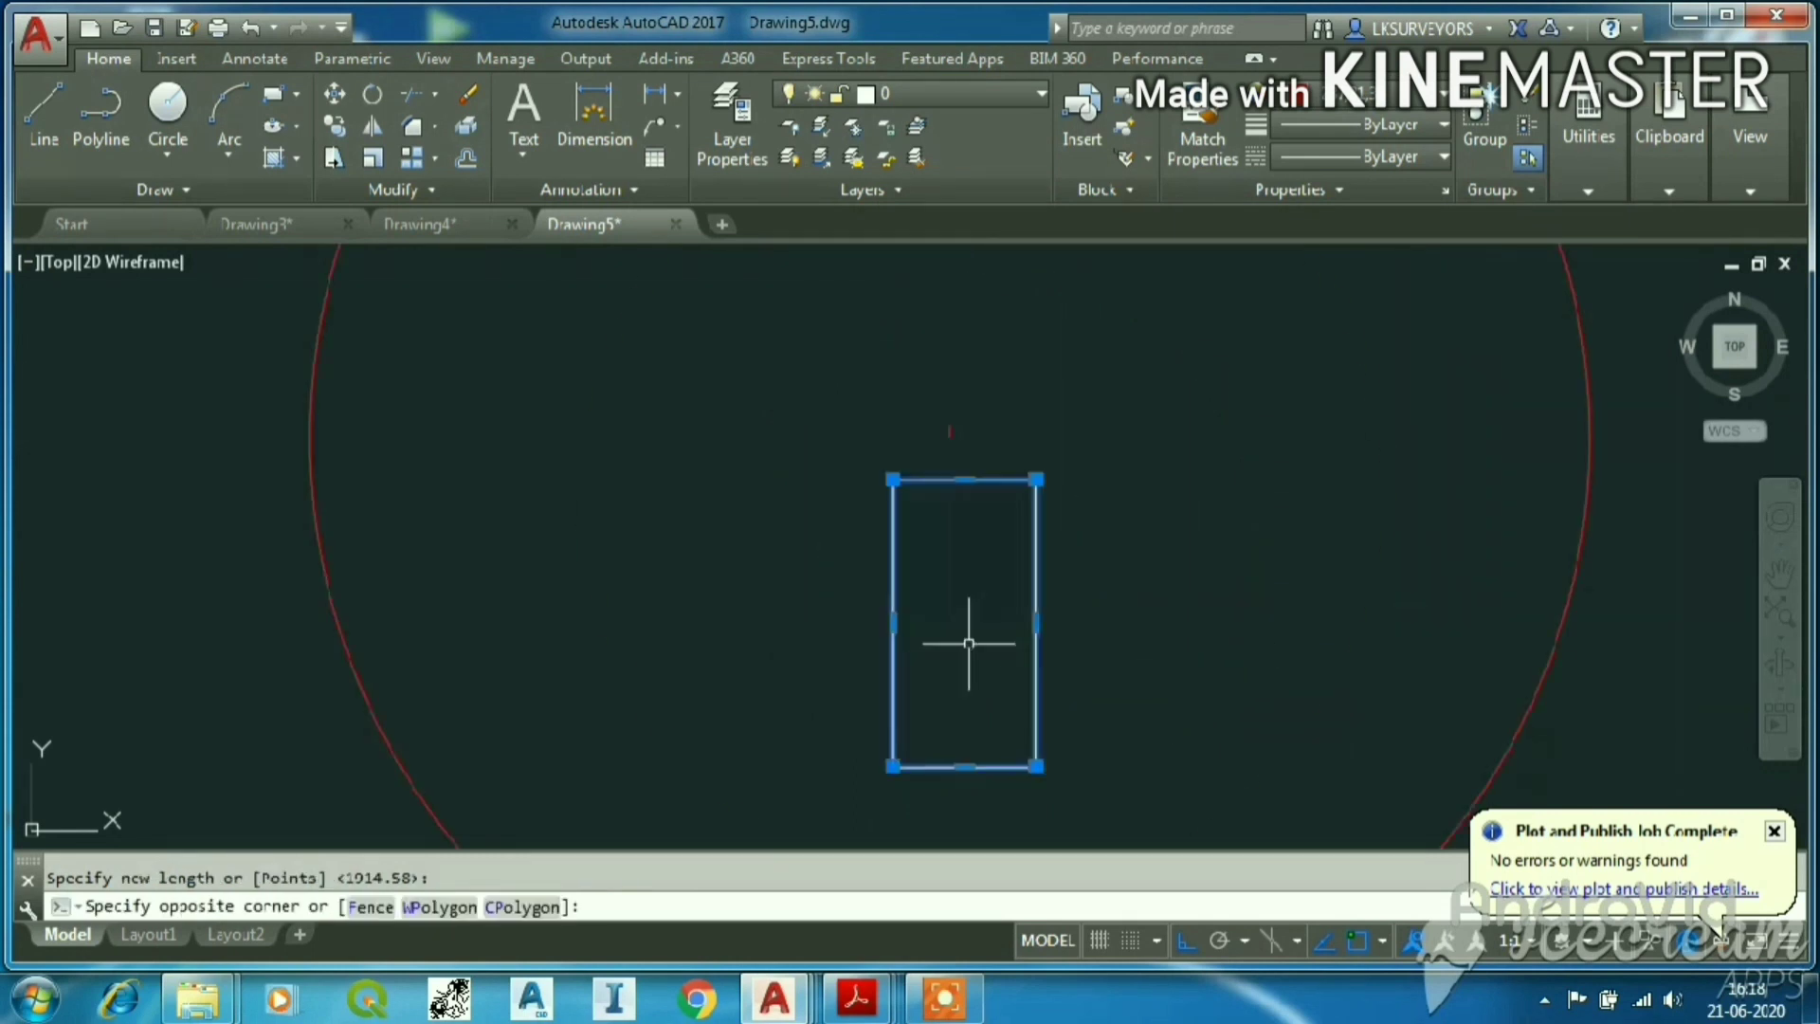
pyautogui.click(981, 651)
pyautogui.click(1187, 940)
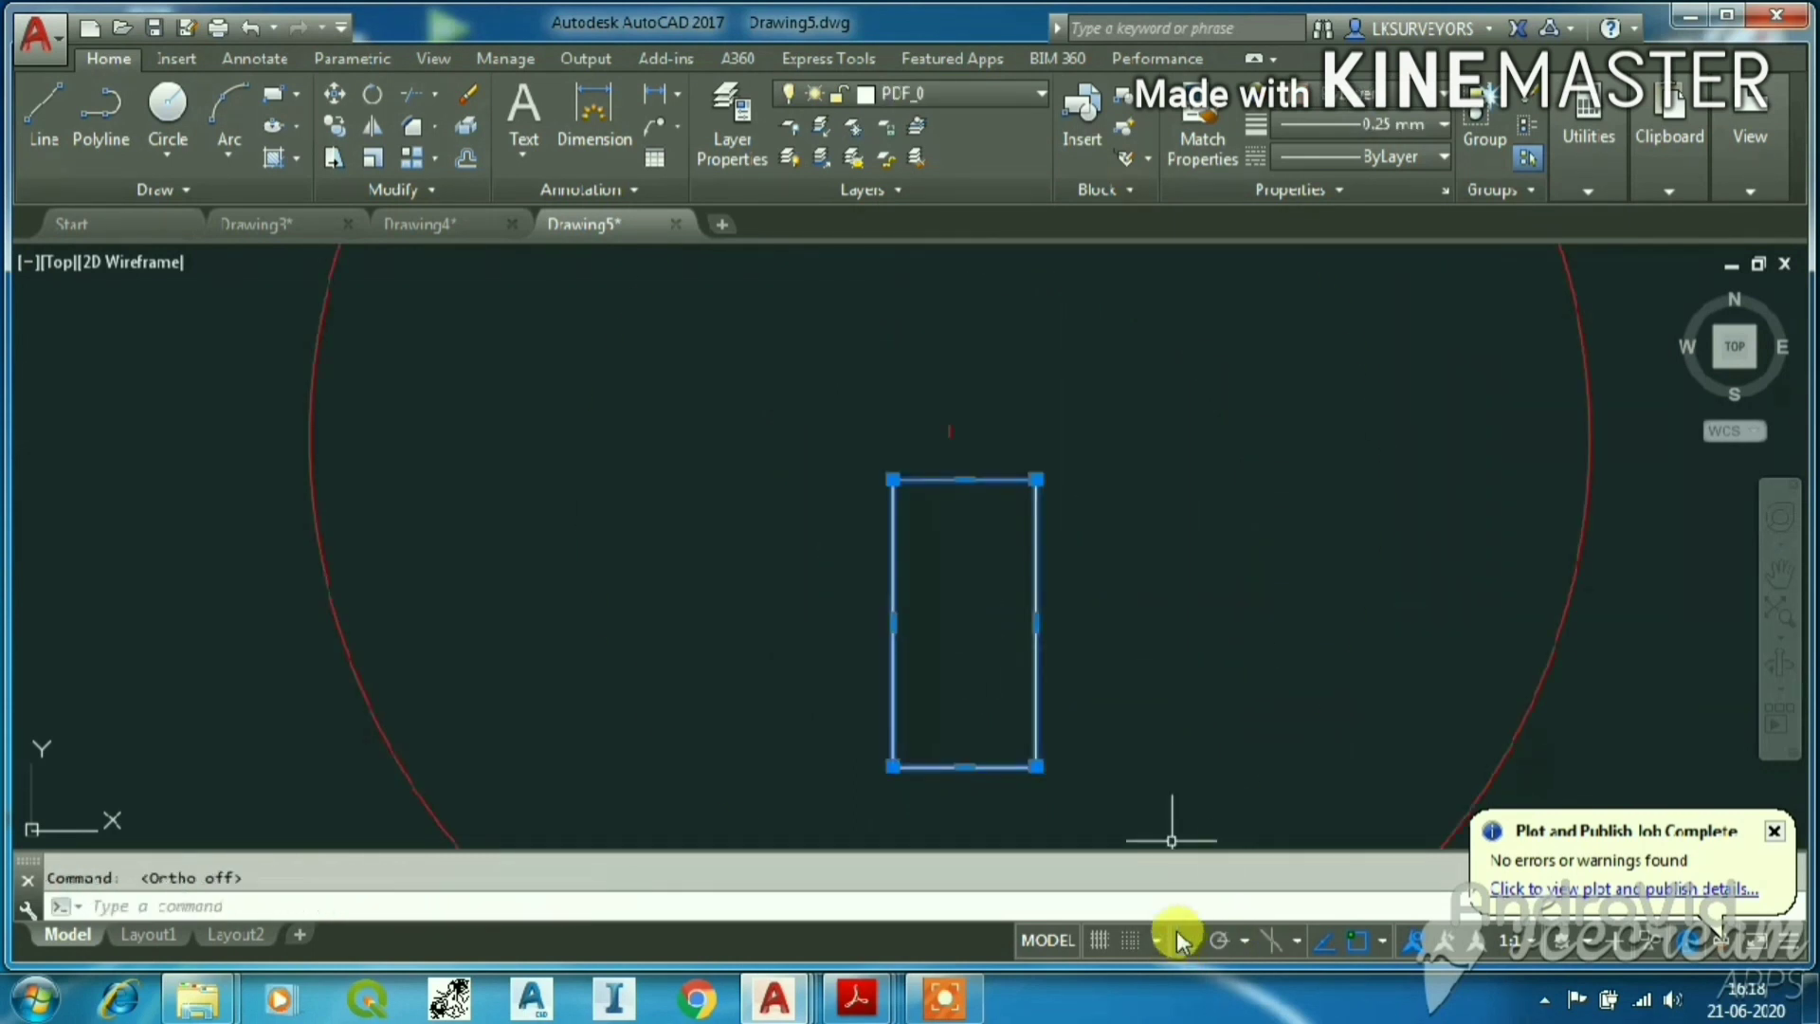
pyautogui.write('m')
pyautogui.press('Return')
pyautogui.click(894, 765)
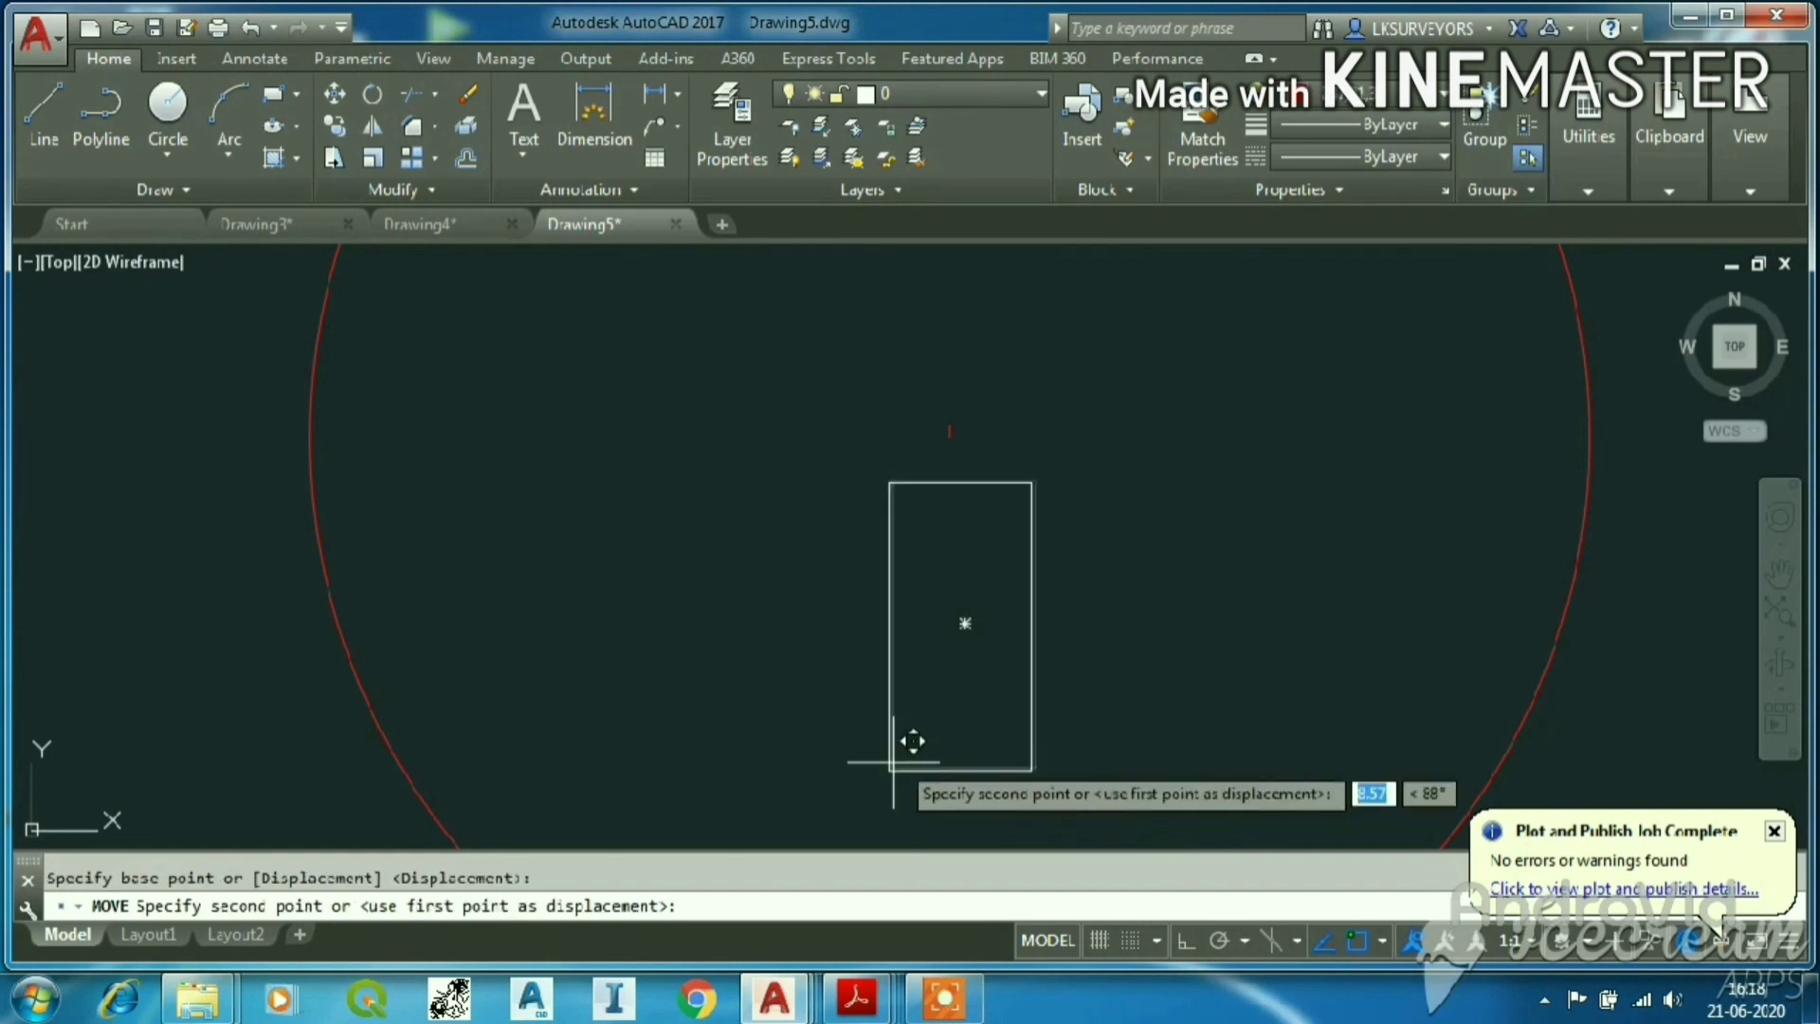
pyautogui.scroll(8, 948, 407)
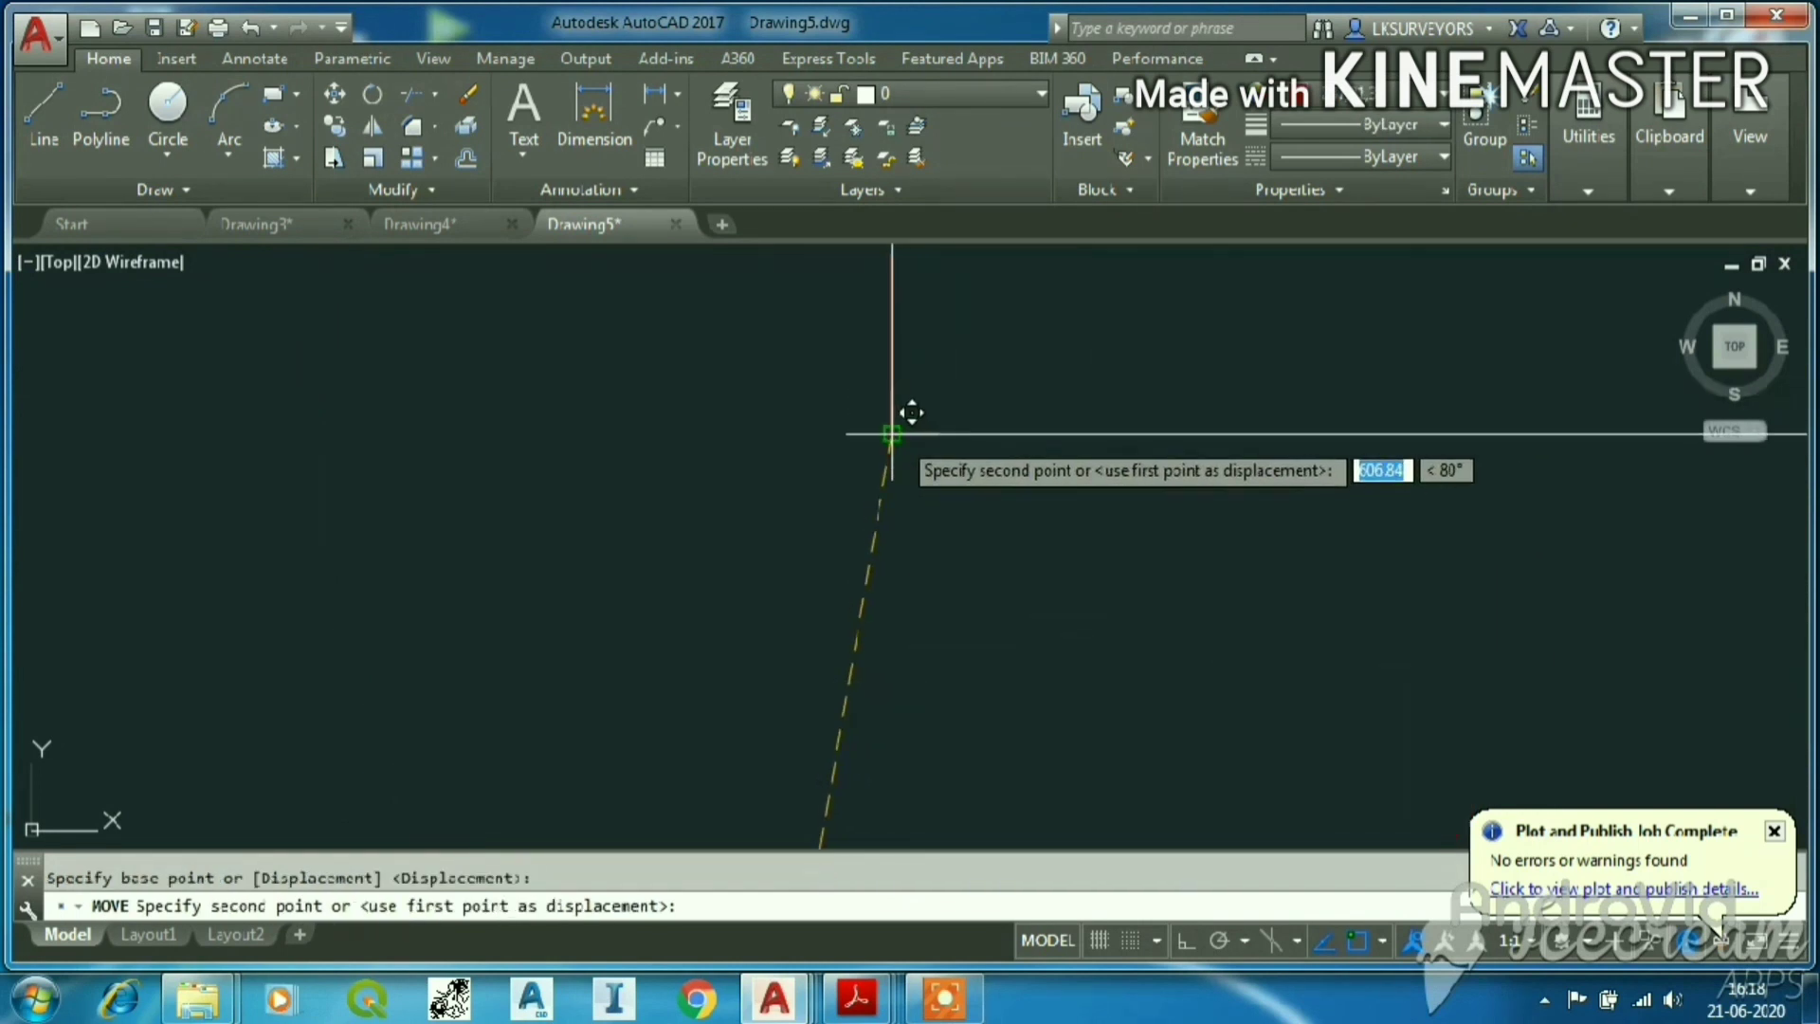
pyautogui.click(901, 410)
pyautogui.moveTo(944, 395); pyautogui.dragTo(916, 585, button='middle')
pyautogui.click(936, 582)
pyautogui.click(931, 587)
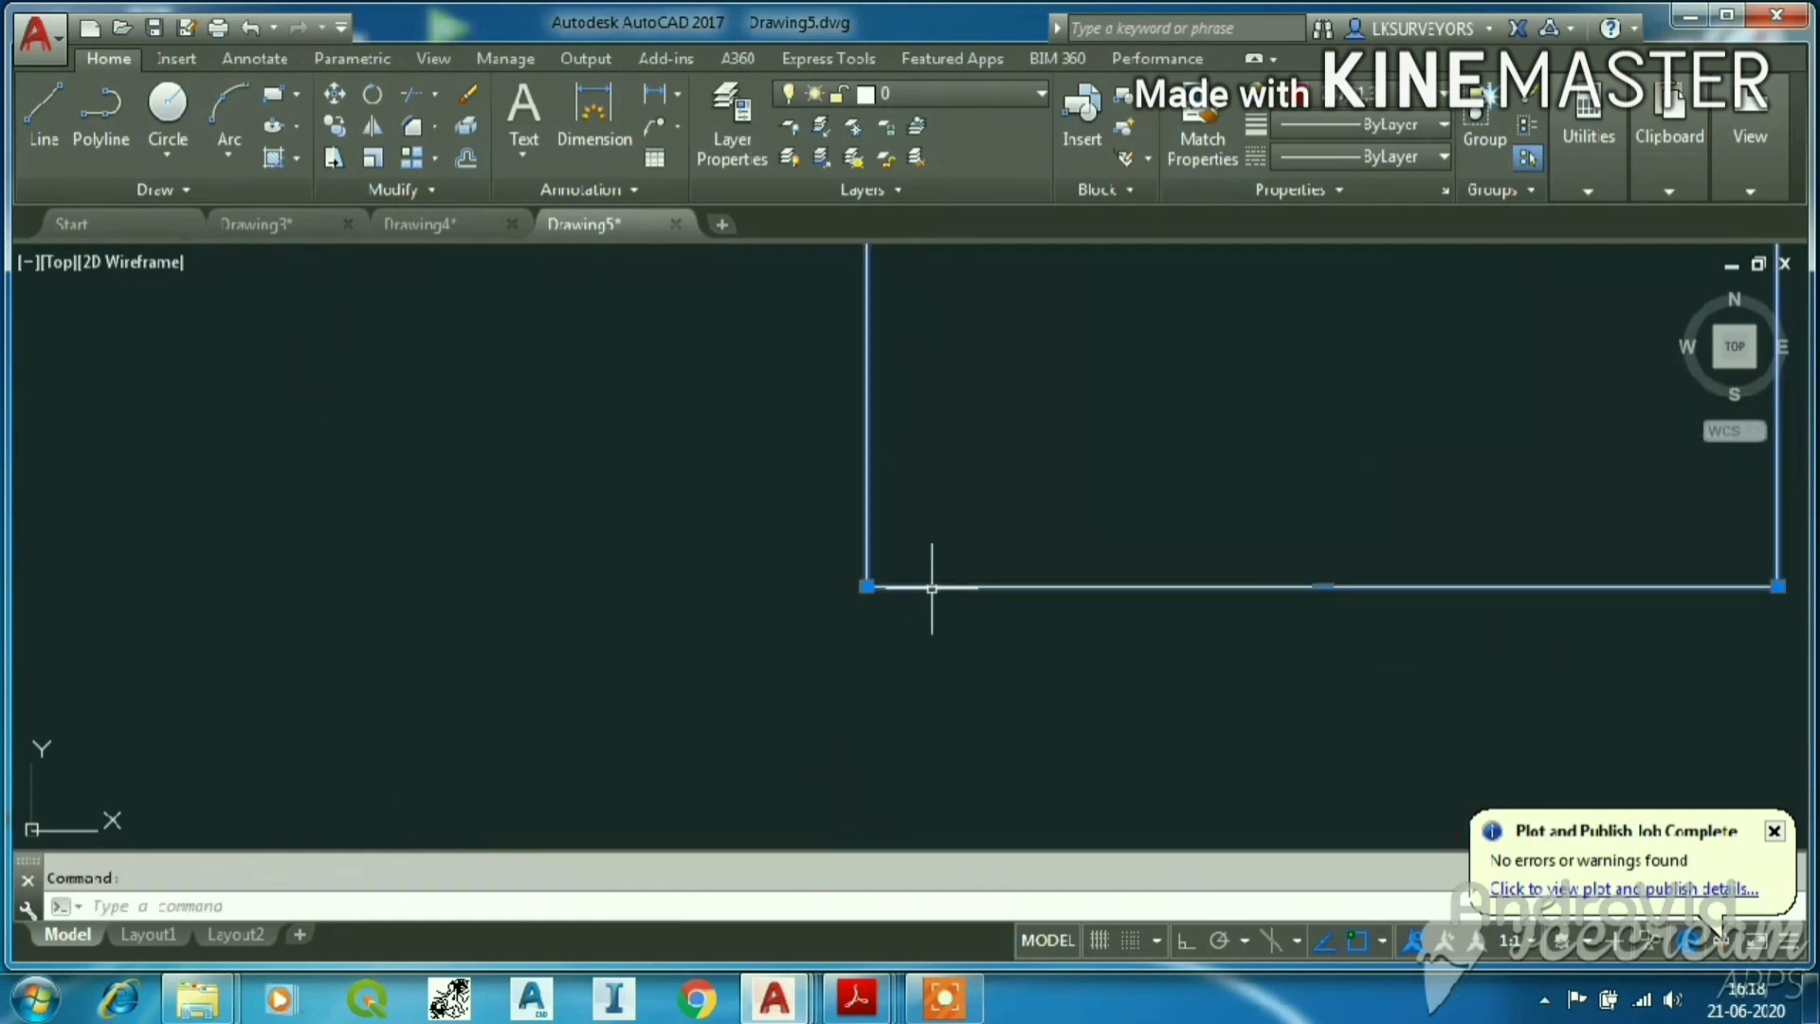
# Rescale the rectangle by reference so its left edge matches the red vertical line.
pyautogui.write('sc')
pyautogui.press('Return')
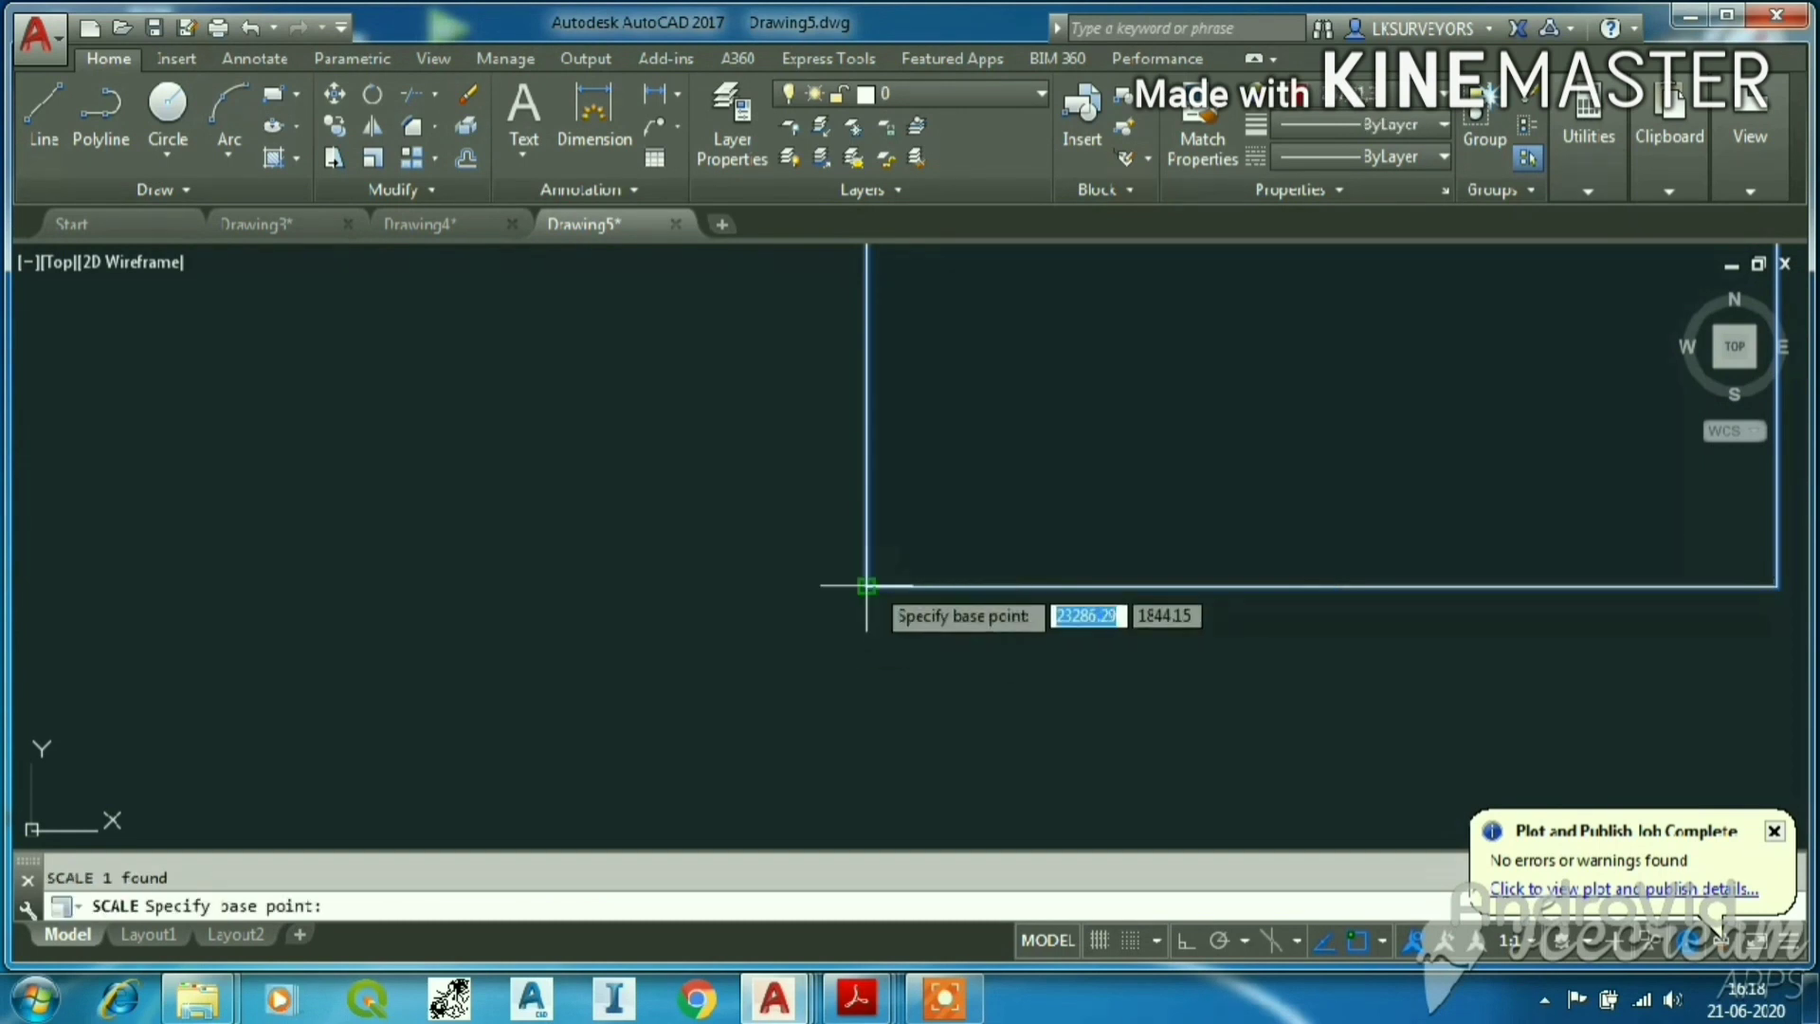
pyautogui.click(867, 588)
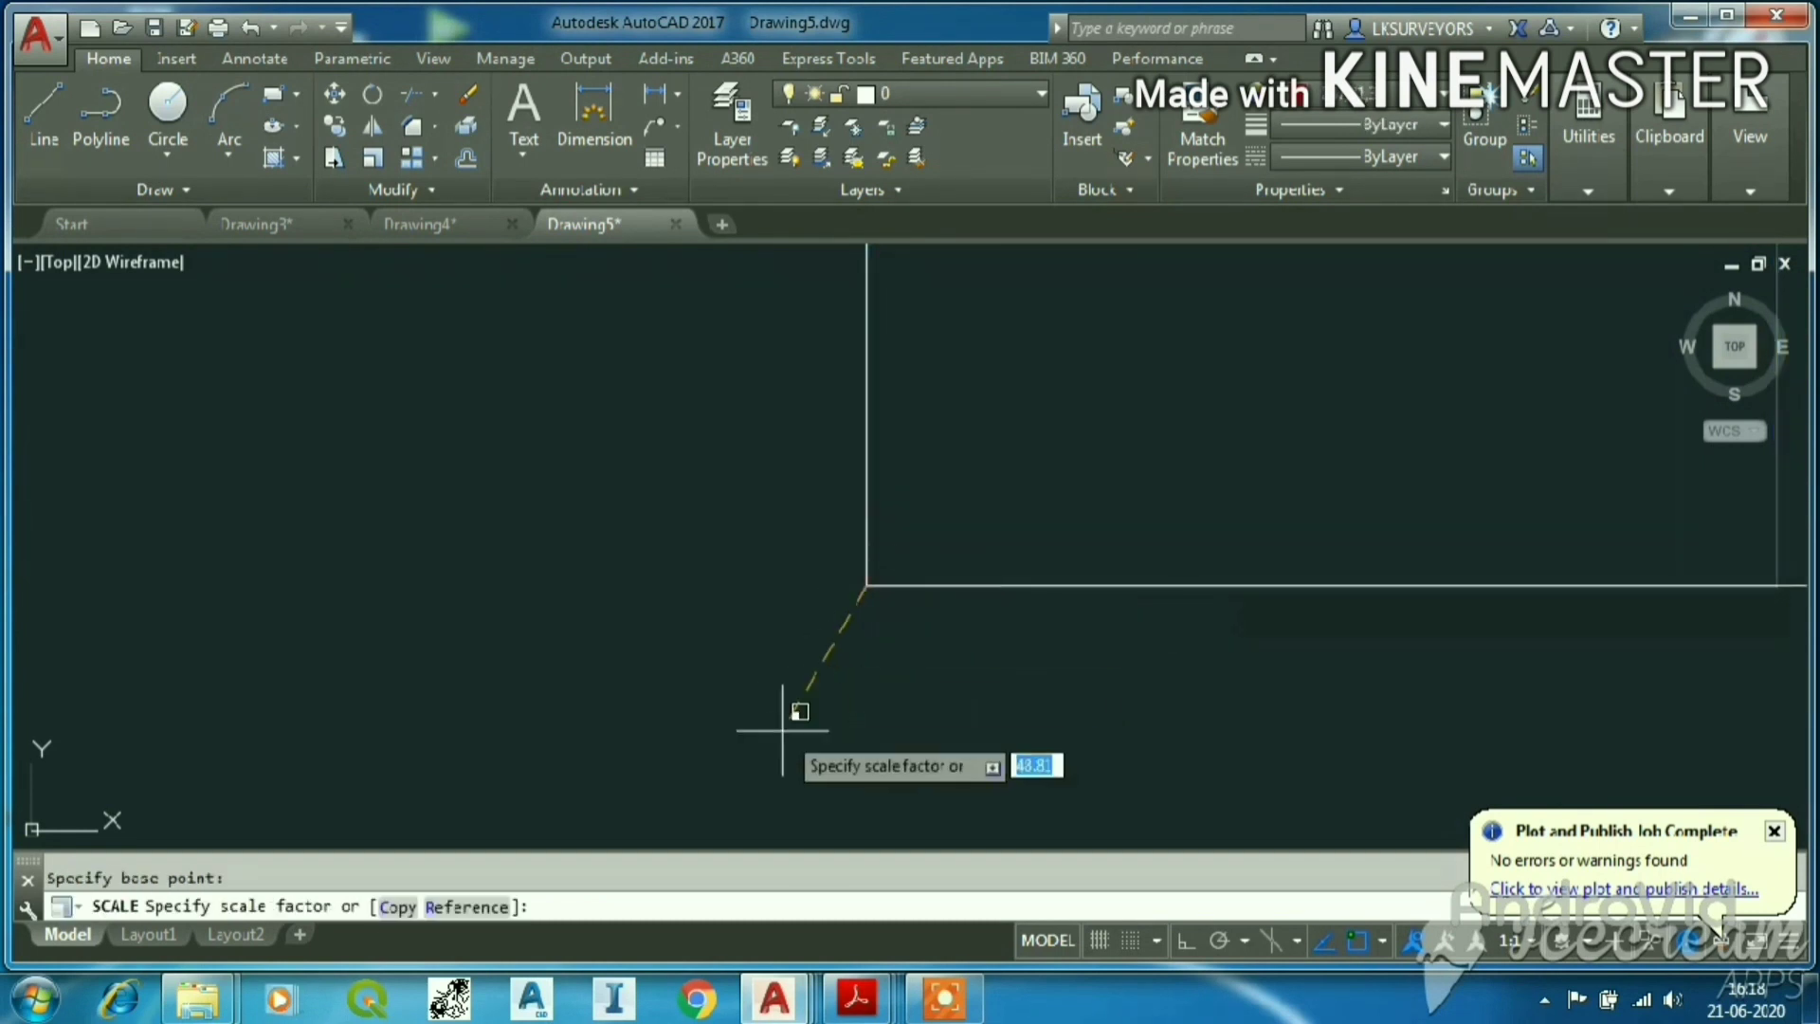
pyautogui.scroll(-4, 815, 692)
pyautogui.scroll(-3, 830, 668)
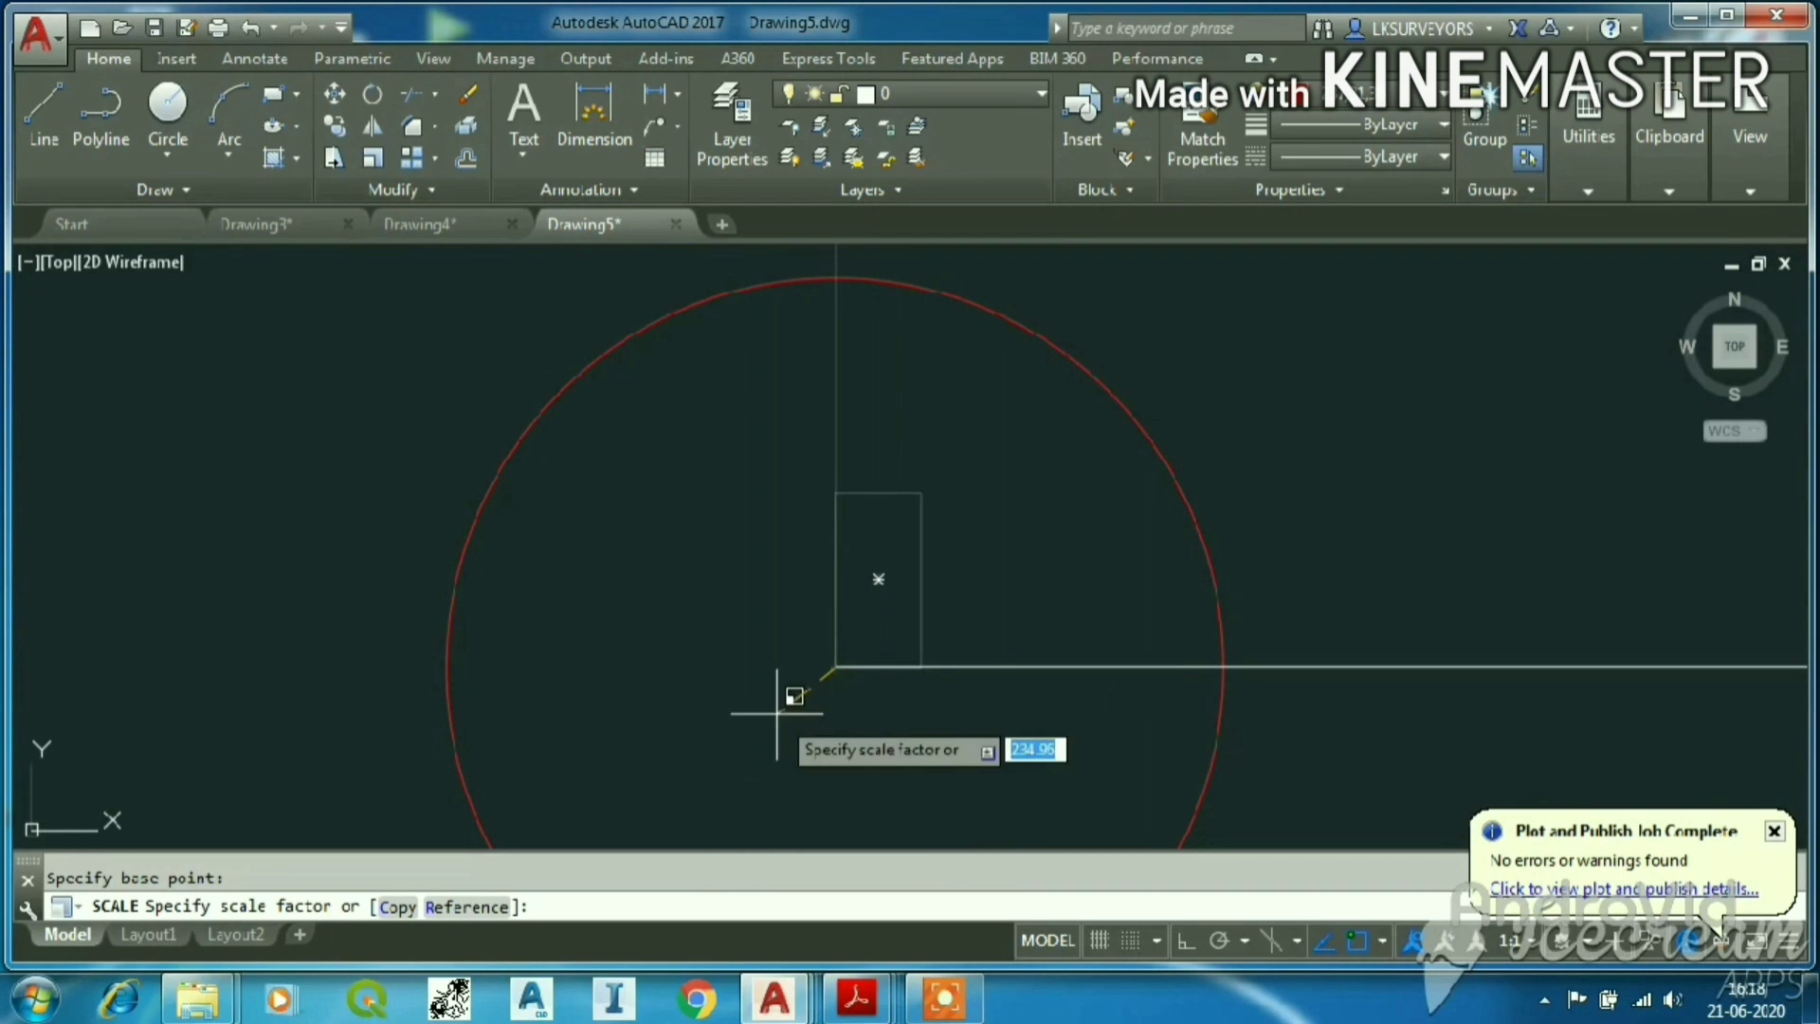
pyautogui.write('r')
pyautogui.press('Return')
pyautogui.scroll(4, 833, 654)
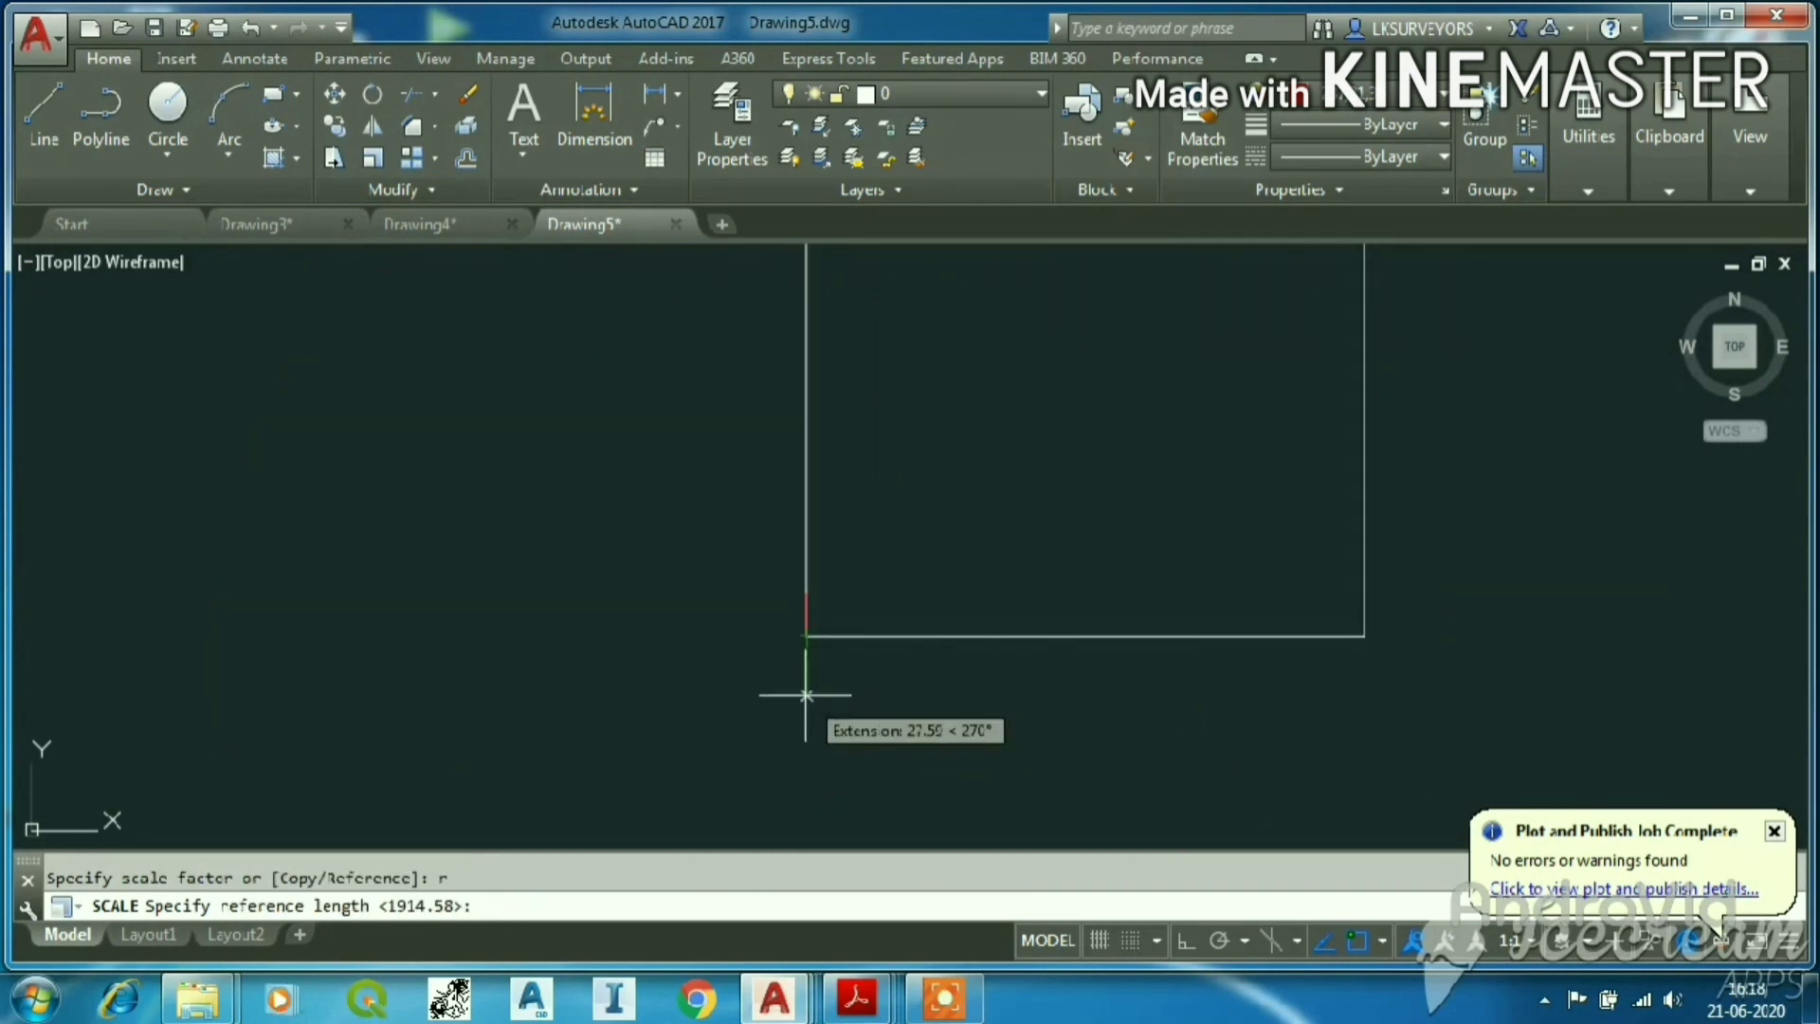
pyautogui.click(805, 636)
pyautogui.scroll(-6, 759, 782)
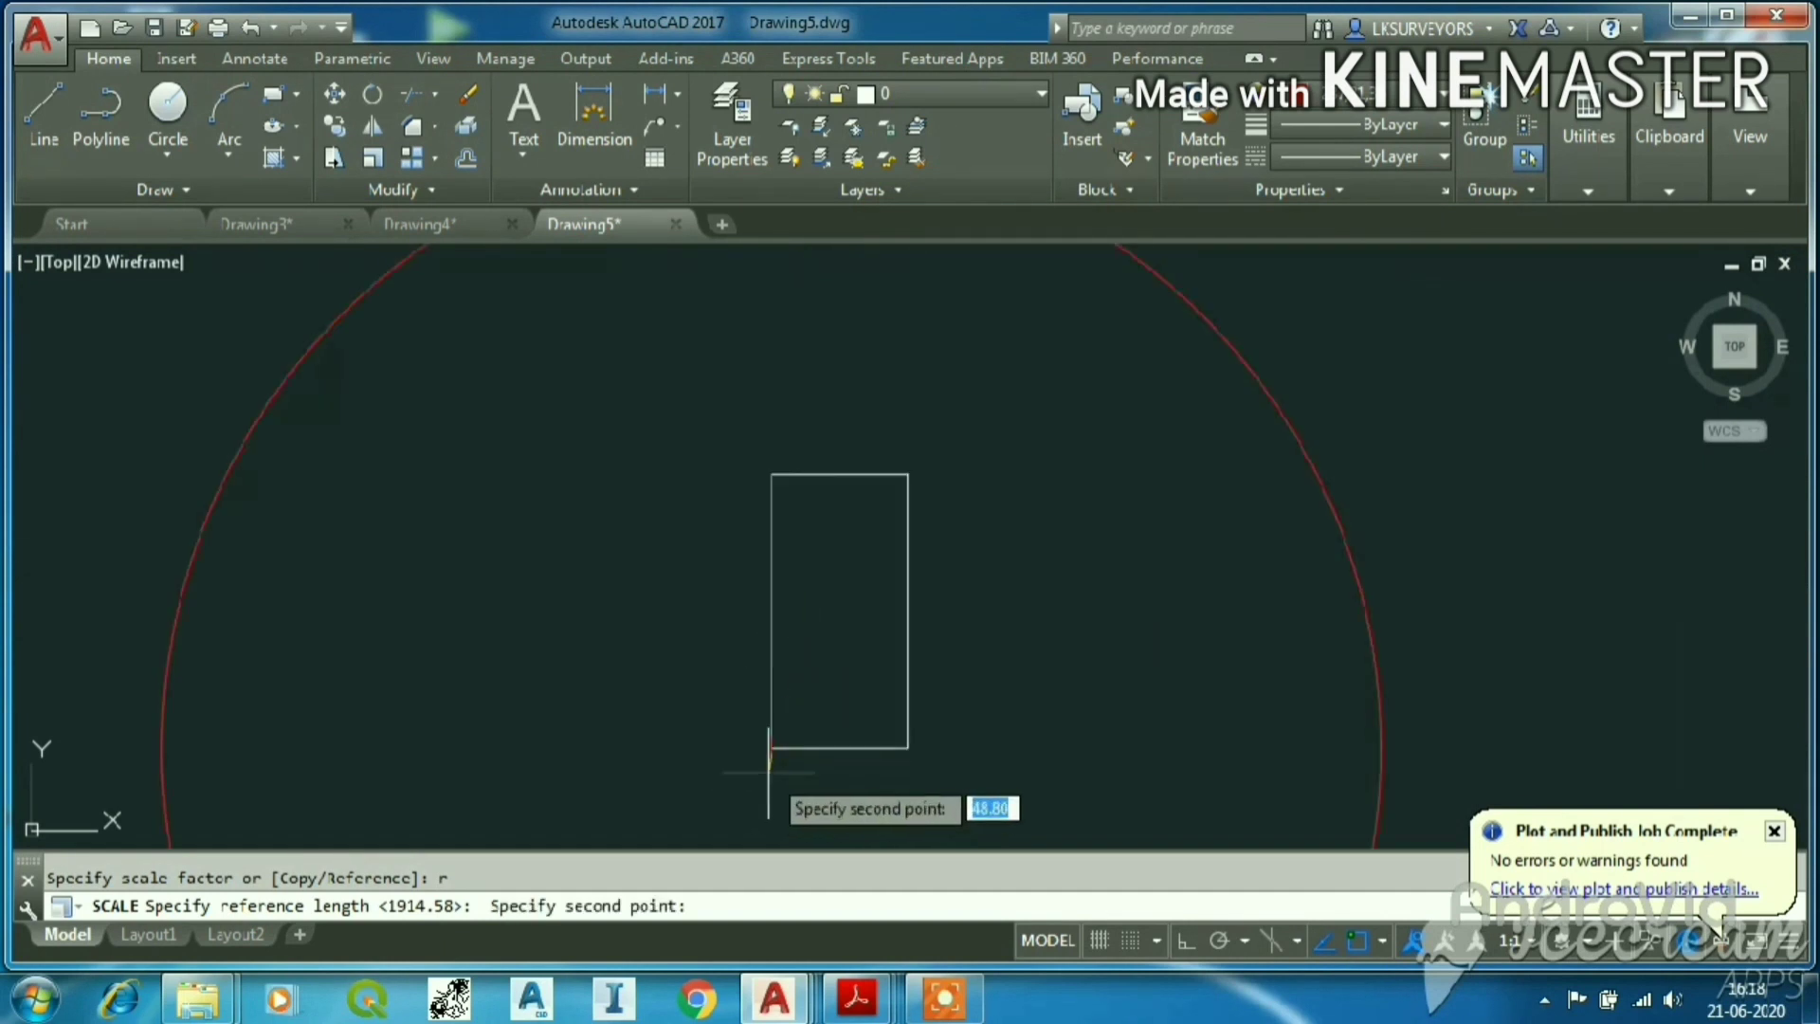
pyautogui.click(772, 474)
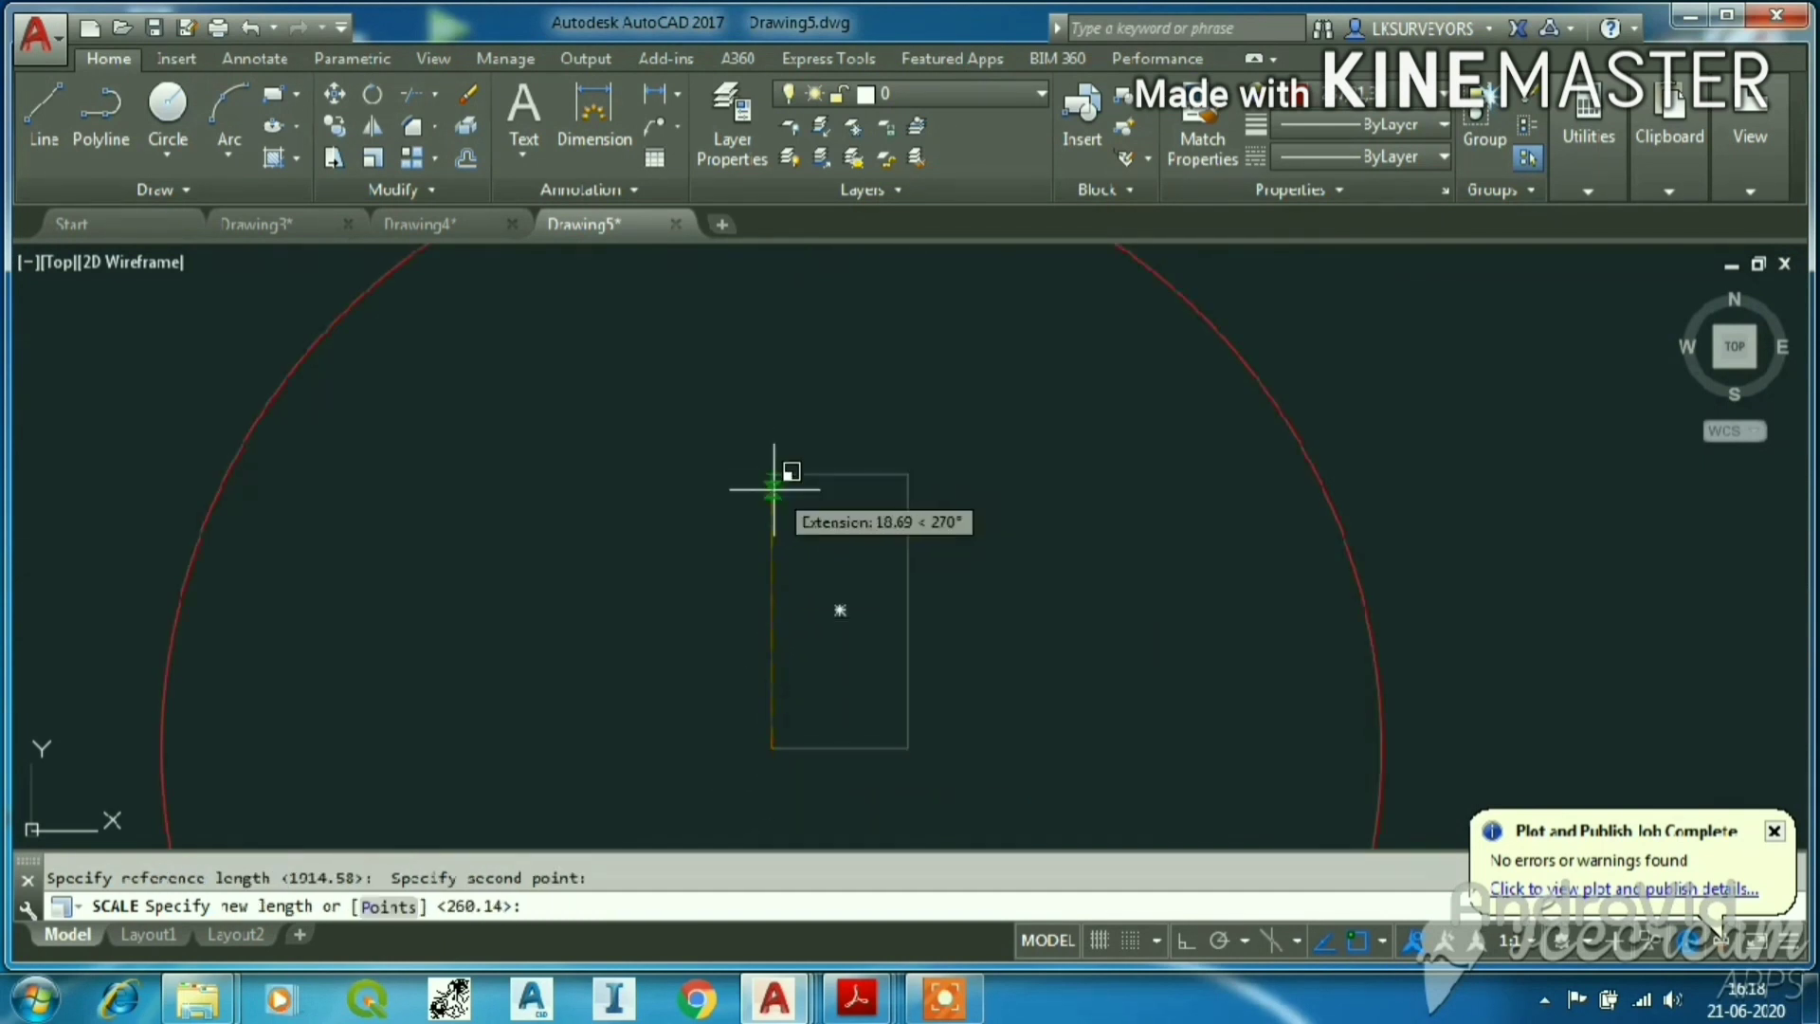
pyautogui.scroll(2, 761, 731)
pyautogui.scroll(4, 761, 732)
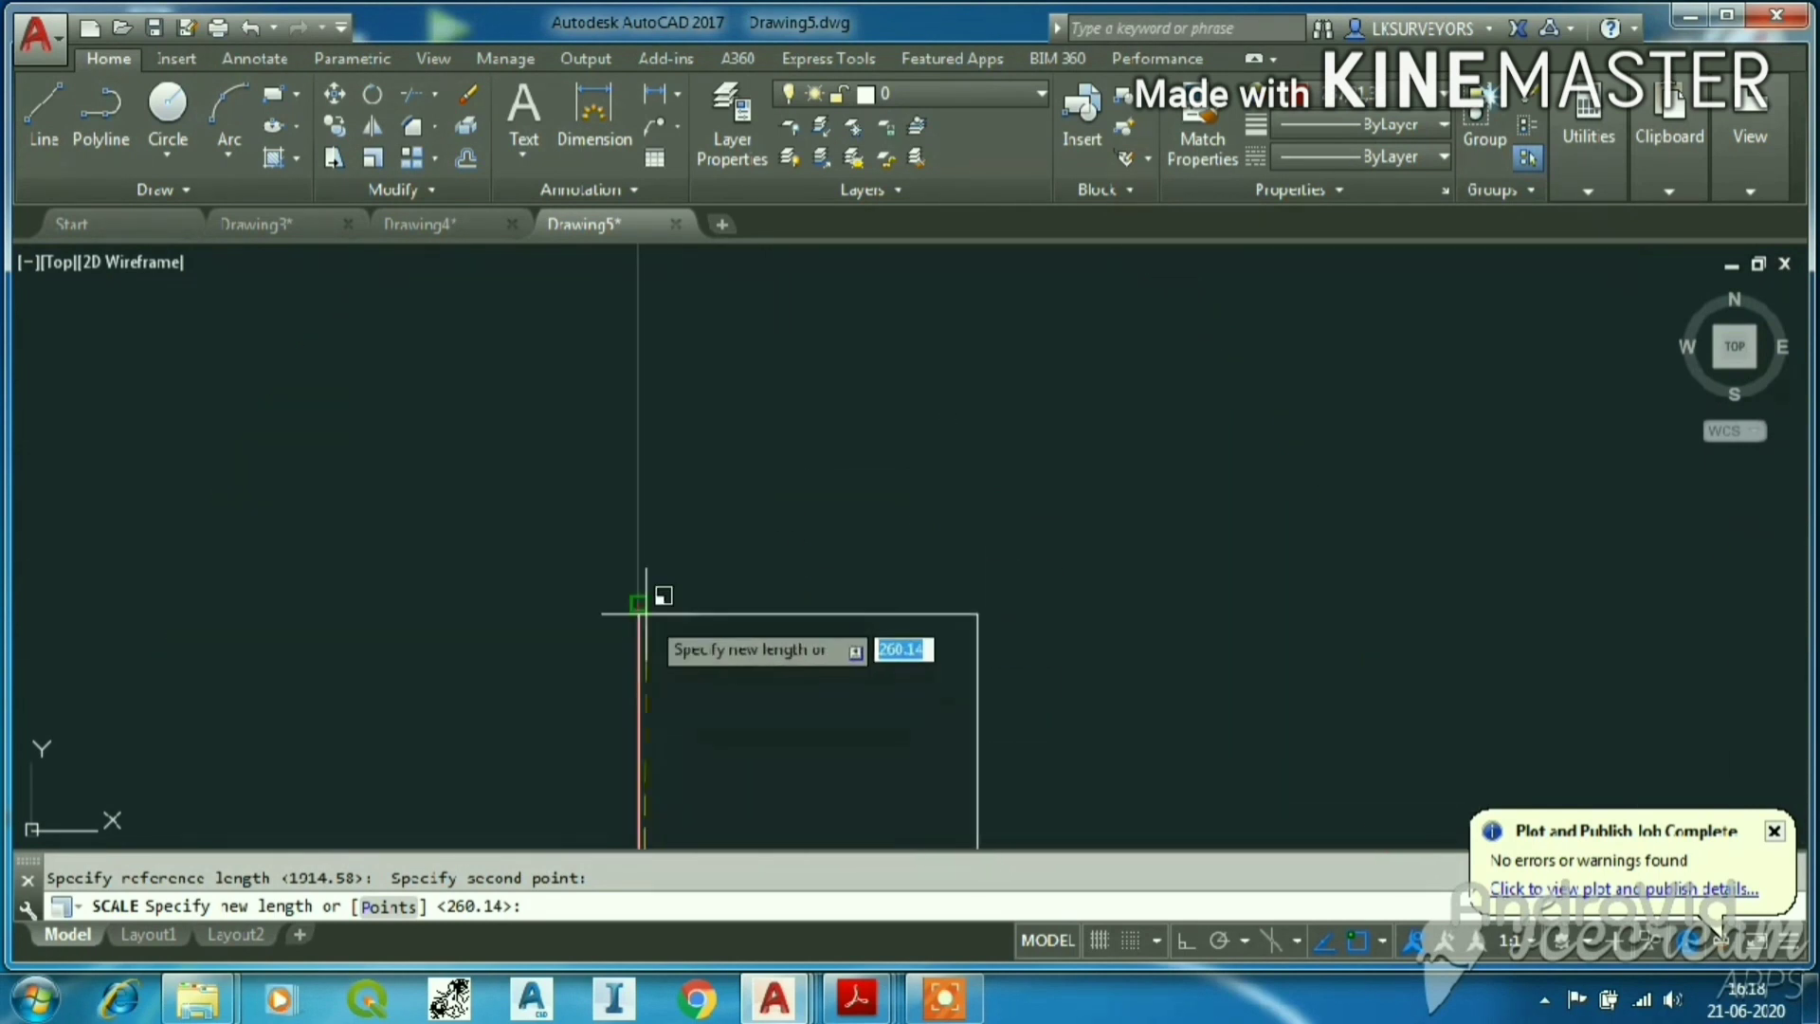
pyautogui.click(638, 603)
pyautogui.scroll(-6, 864, 502)
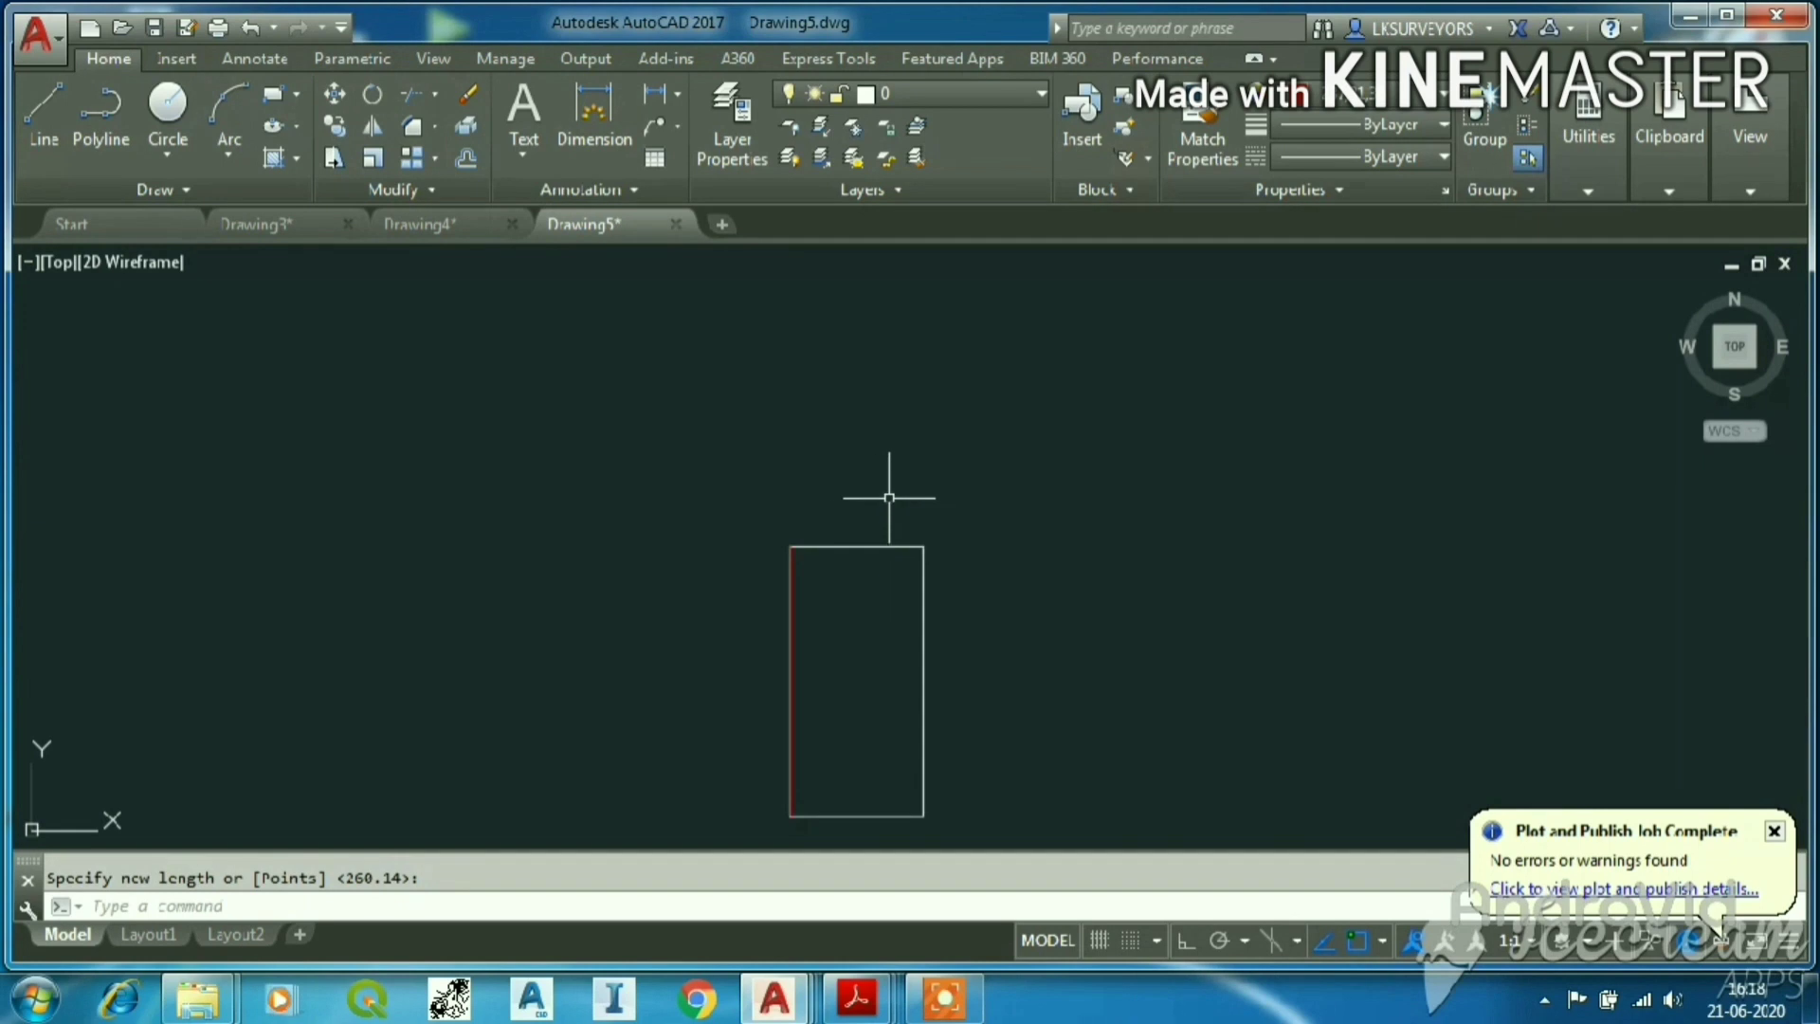
# Run the AD command on the rectangle, then cancel it.
pyautogui.press('Escape')
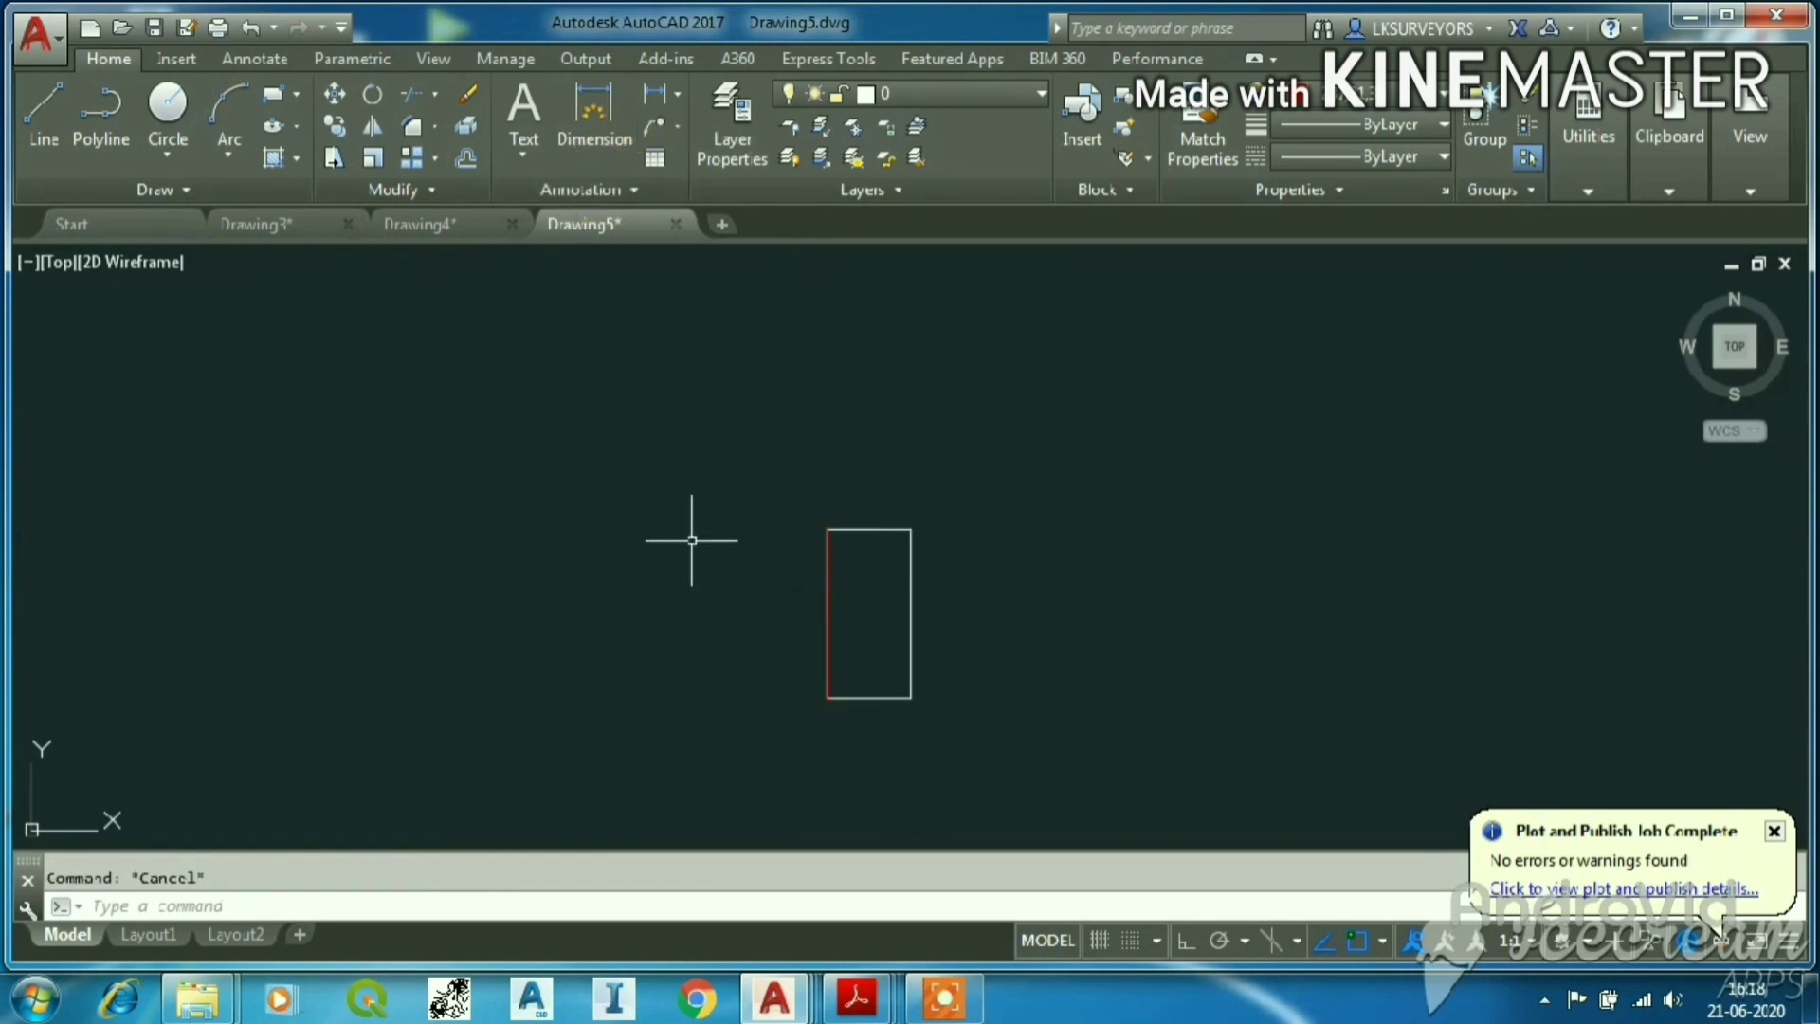
pyautogui.write('ad')
pyautogui.press('Return')
pyautogui.press('Return')
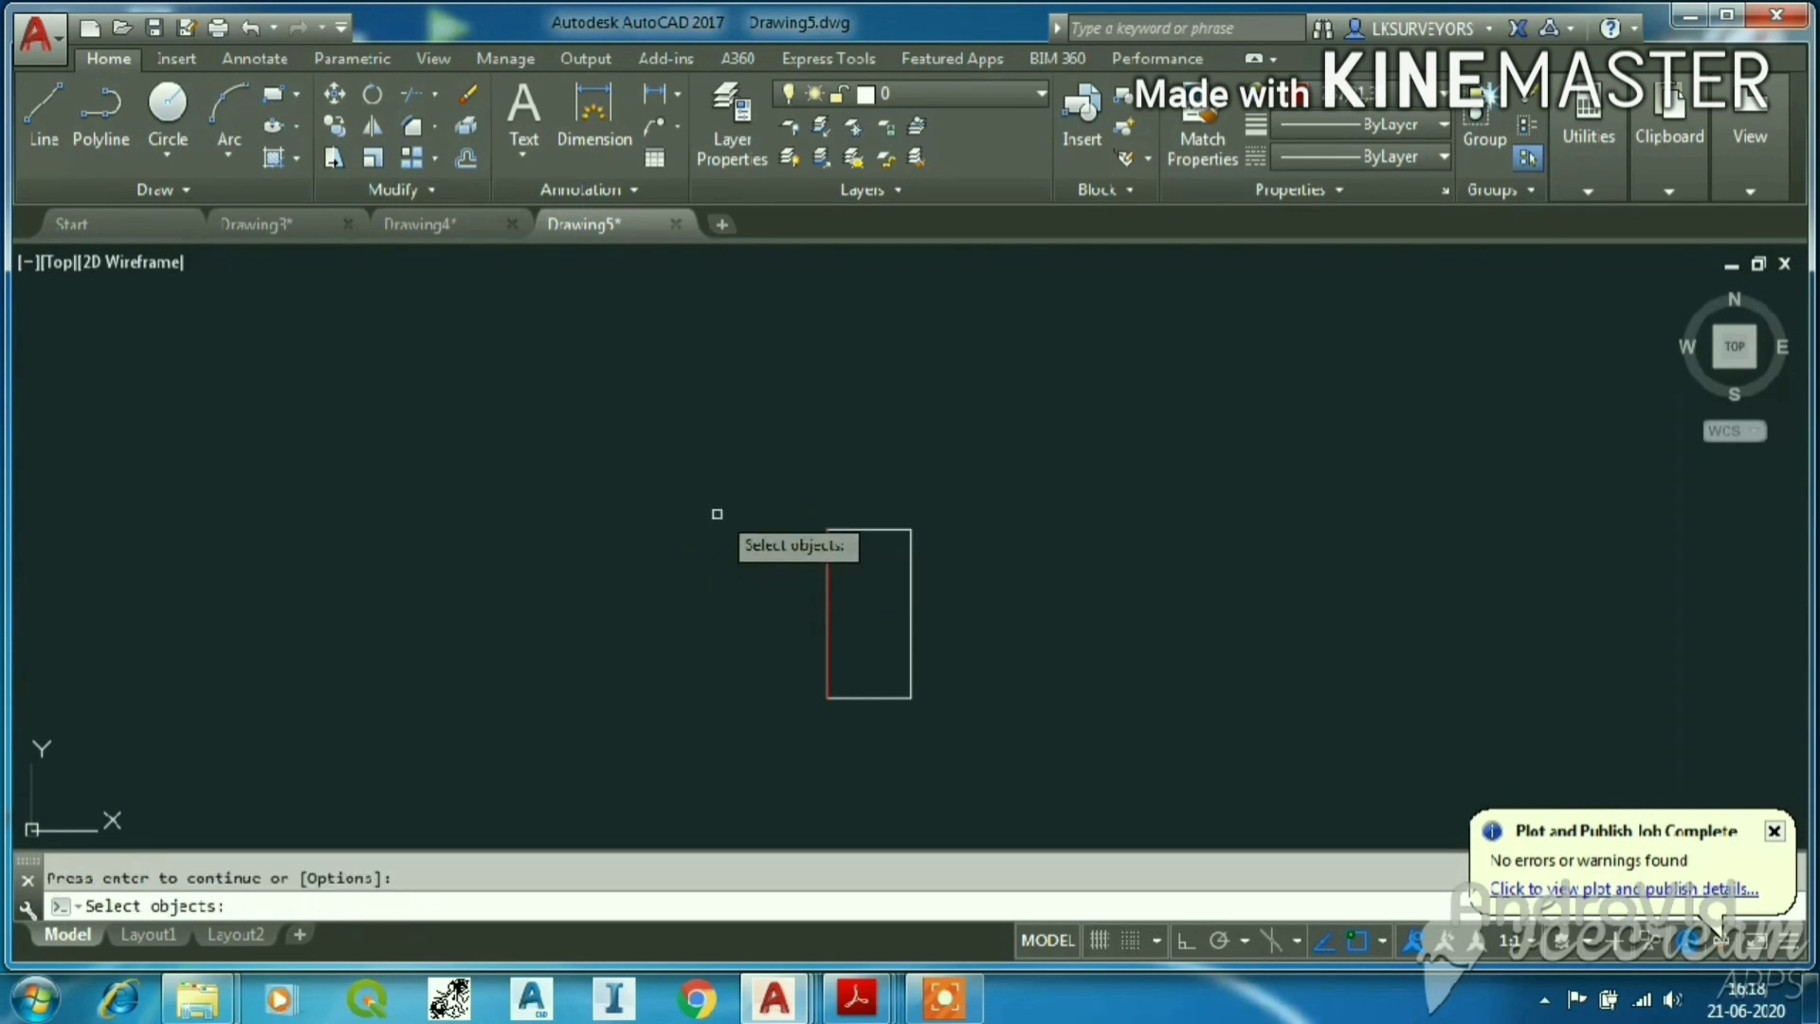
pyautogui.click(896, 528)
pyautogui.press('Return')
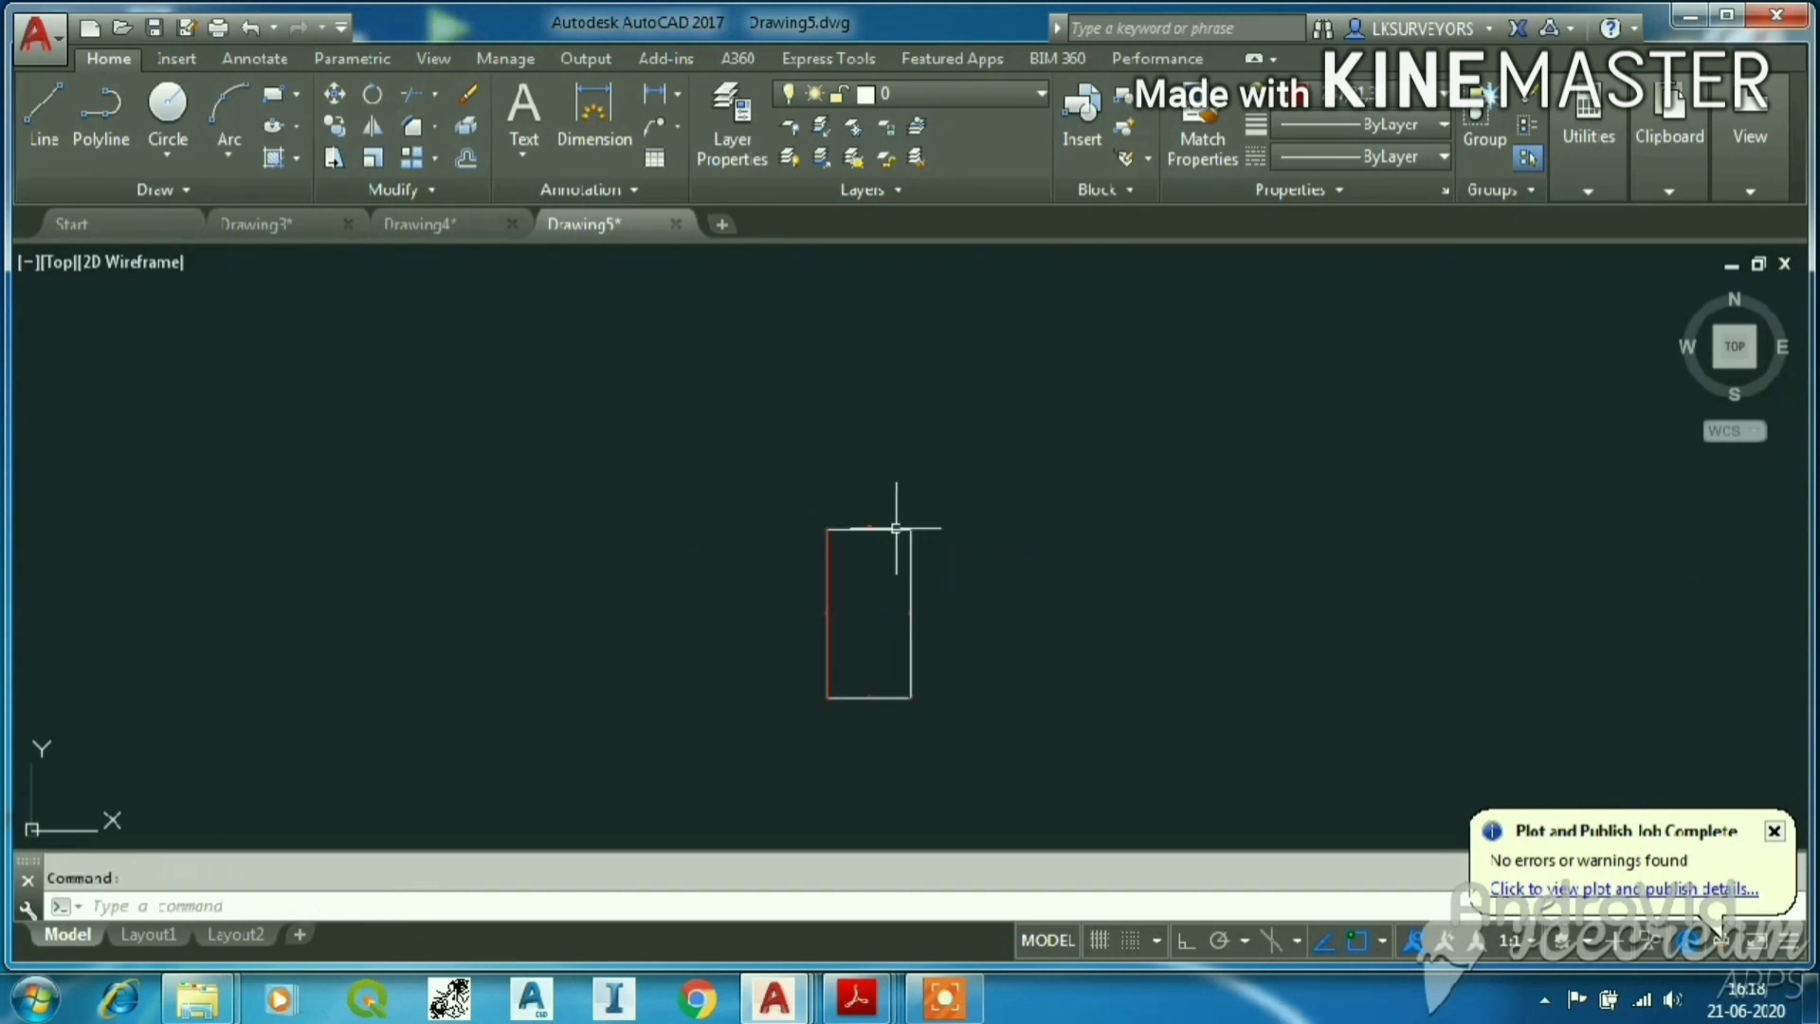
pyautogui.scroll(10, 853, 521)
pyautogui.scroll(3, 831, 529)
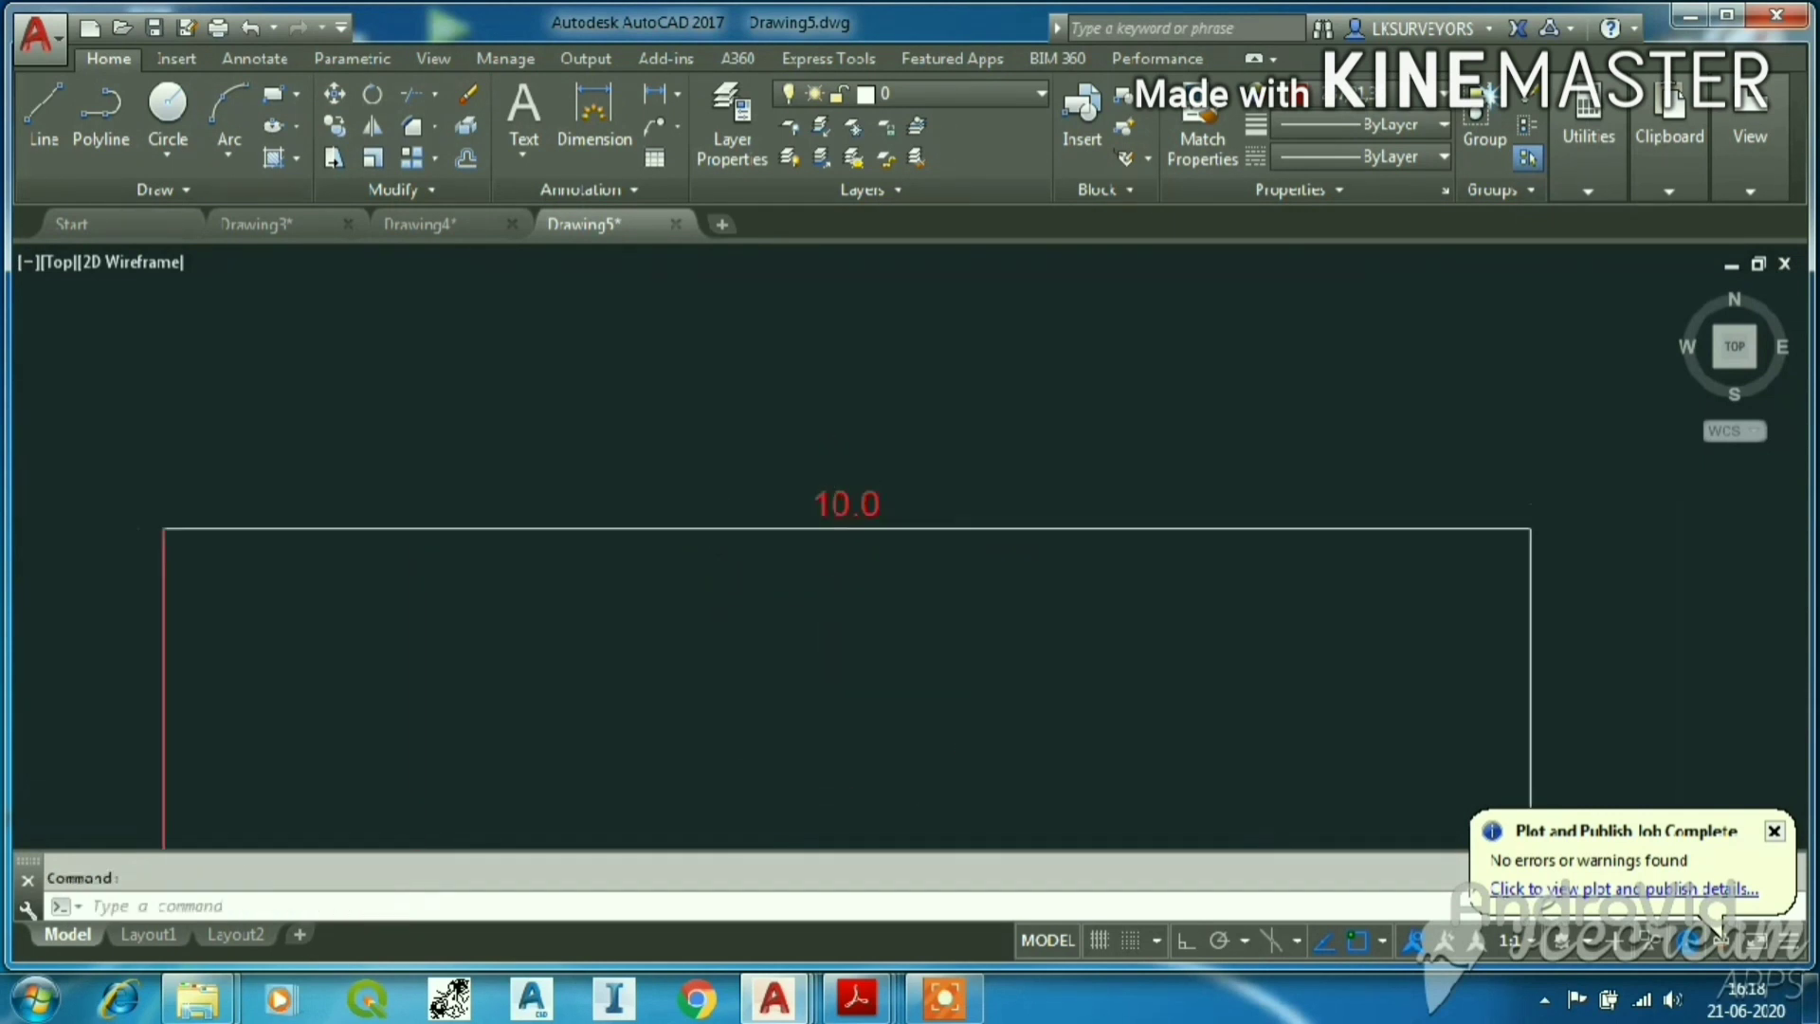
pyautogui.scroll(-11, 885, 435)
pyautogui.scroll(6, 991, 569)
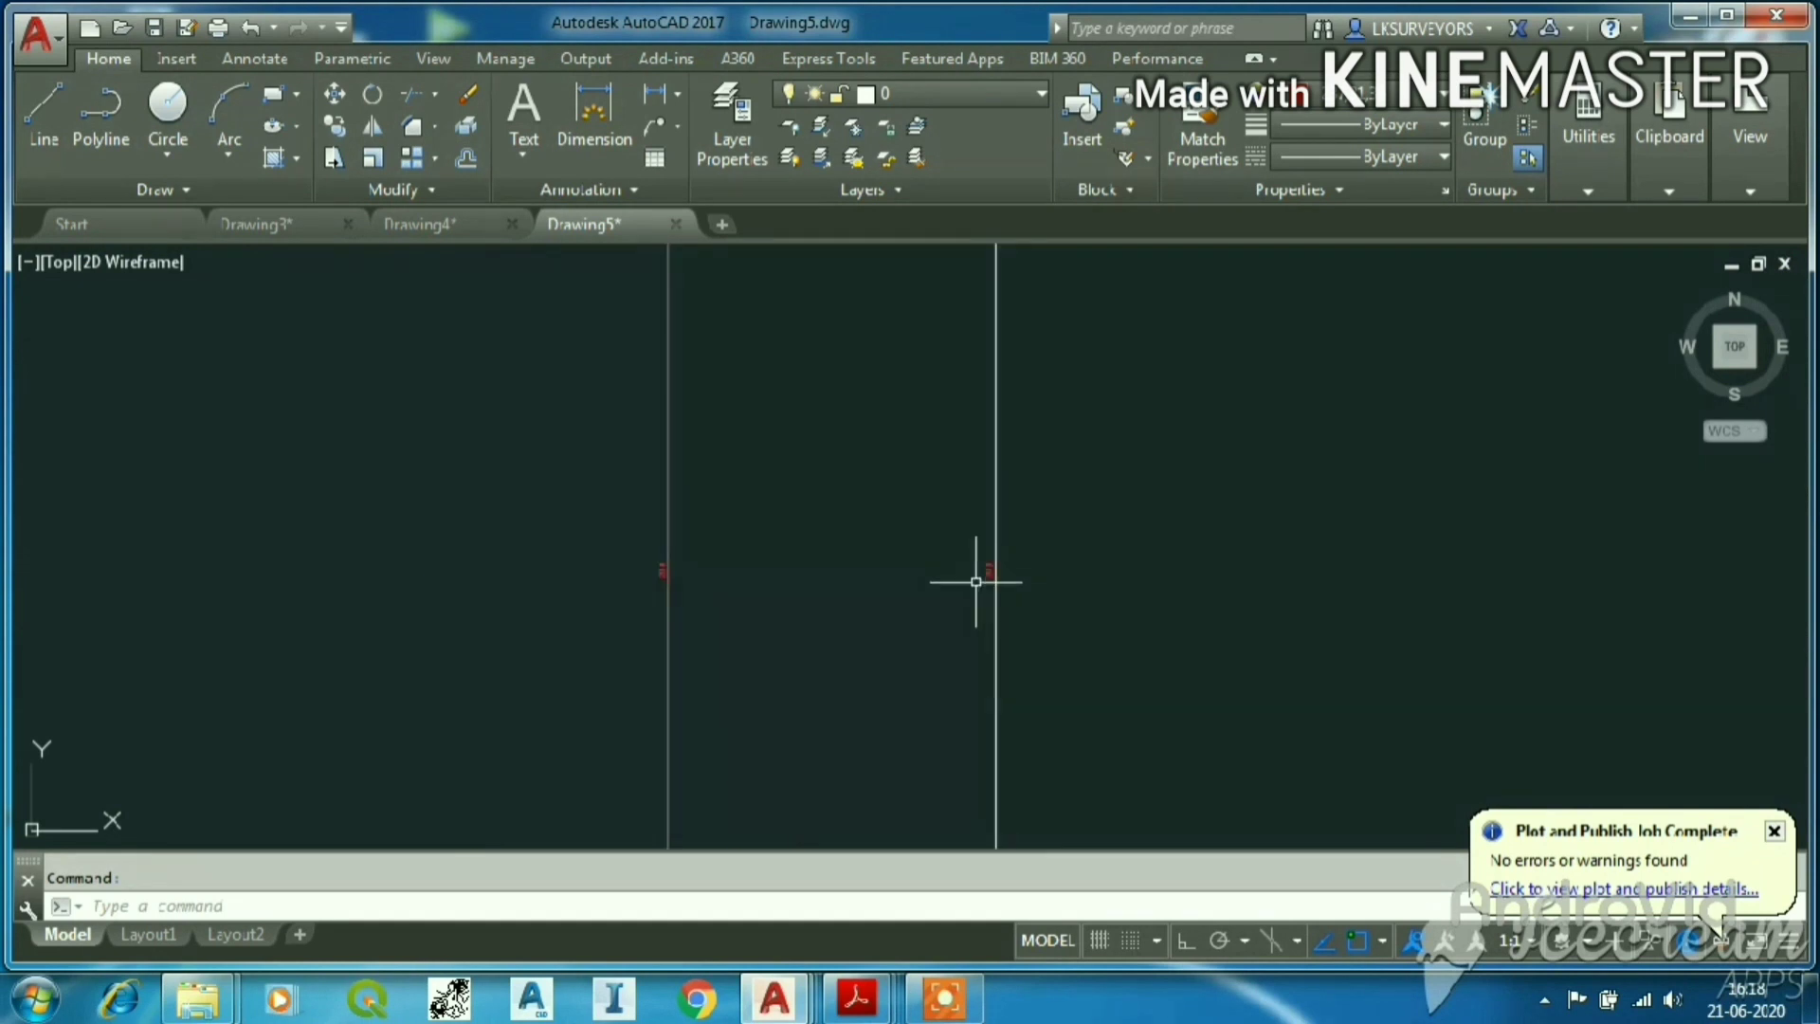
pyautogui.scroll(-4, 975, 581)
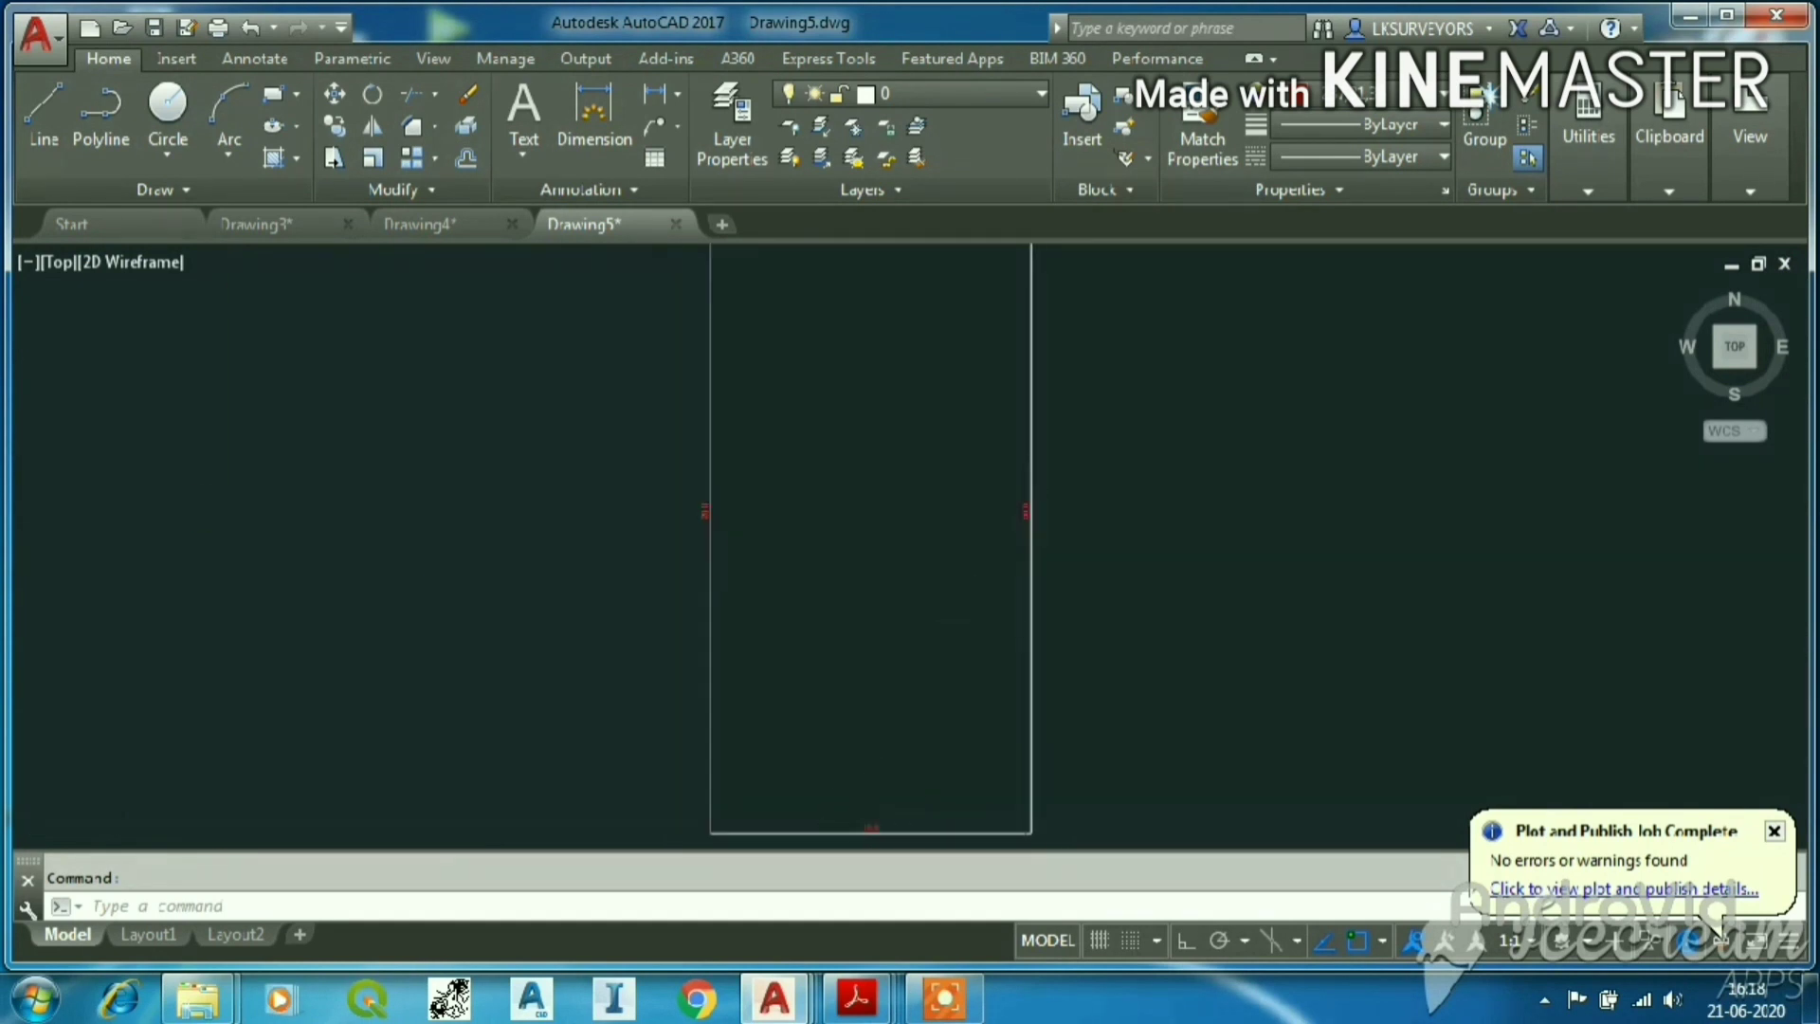
pyautogui.scroll(8, 873, 812)
pyautogui.scroll(-7, 942, 739)
pyautogui.scroll(-1, 796, 559)
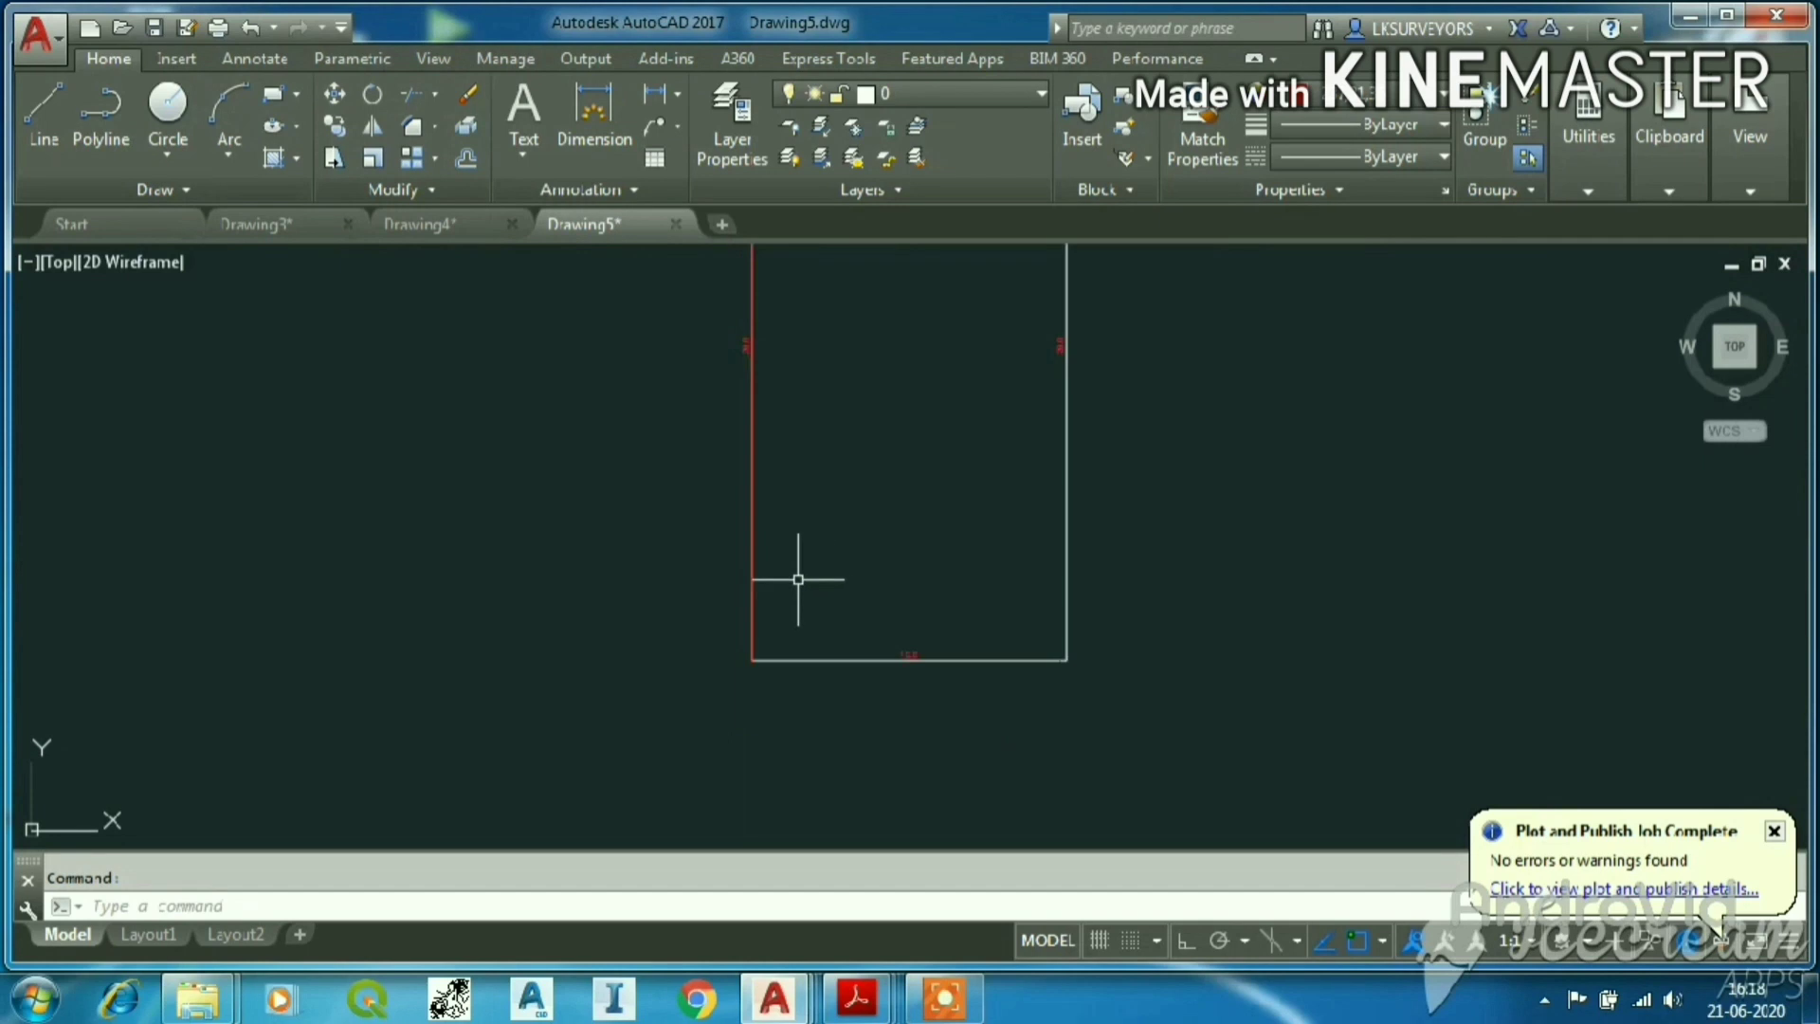
pyautogui.scroll(6, 723, 325)
pyautogui.scroll(-5, 684, 522)
pyautogui.scroll(-2, 684, 522)
pyautogui.press('Escape')
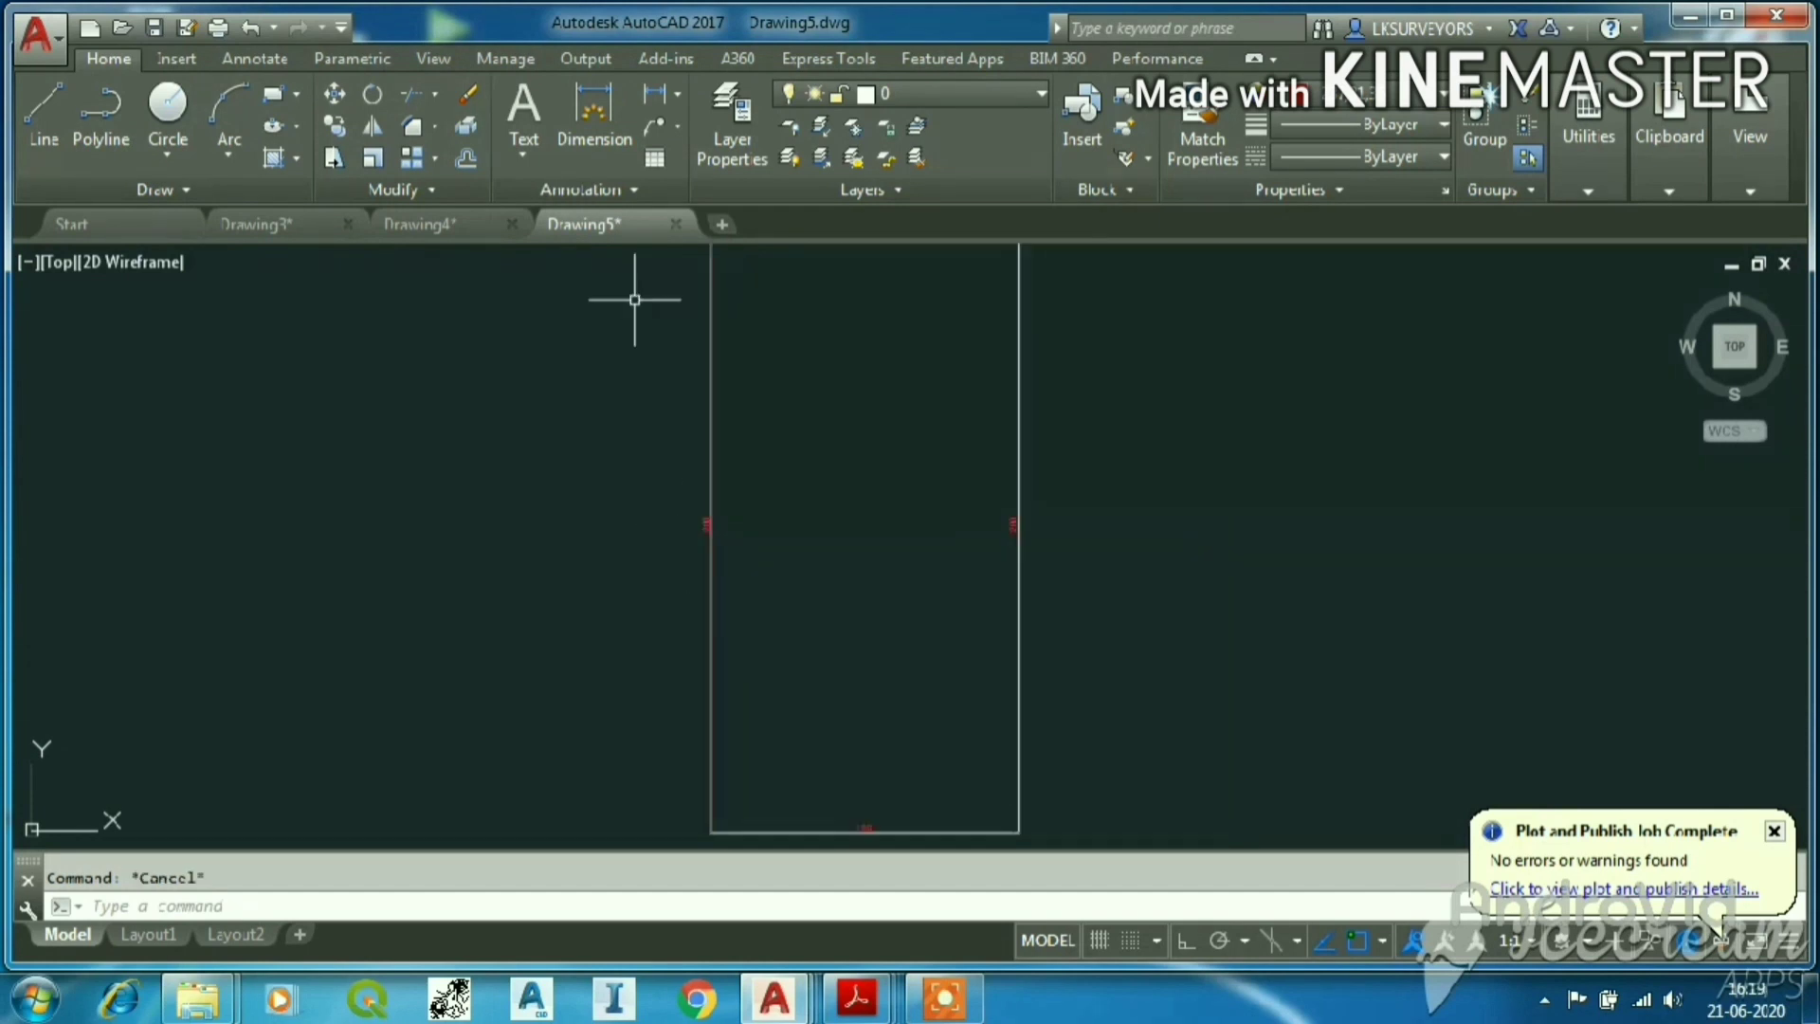
# Look through the dimension styles in the Annotation panel without changing them.
pyautogui.click(650, 194)
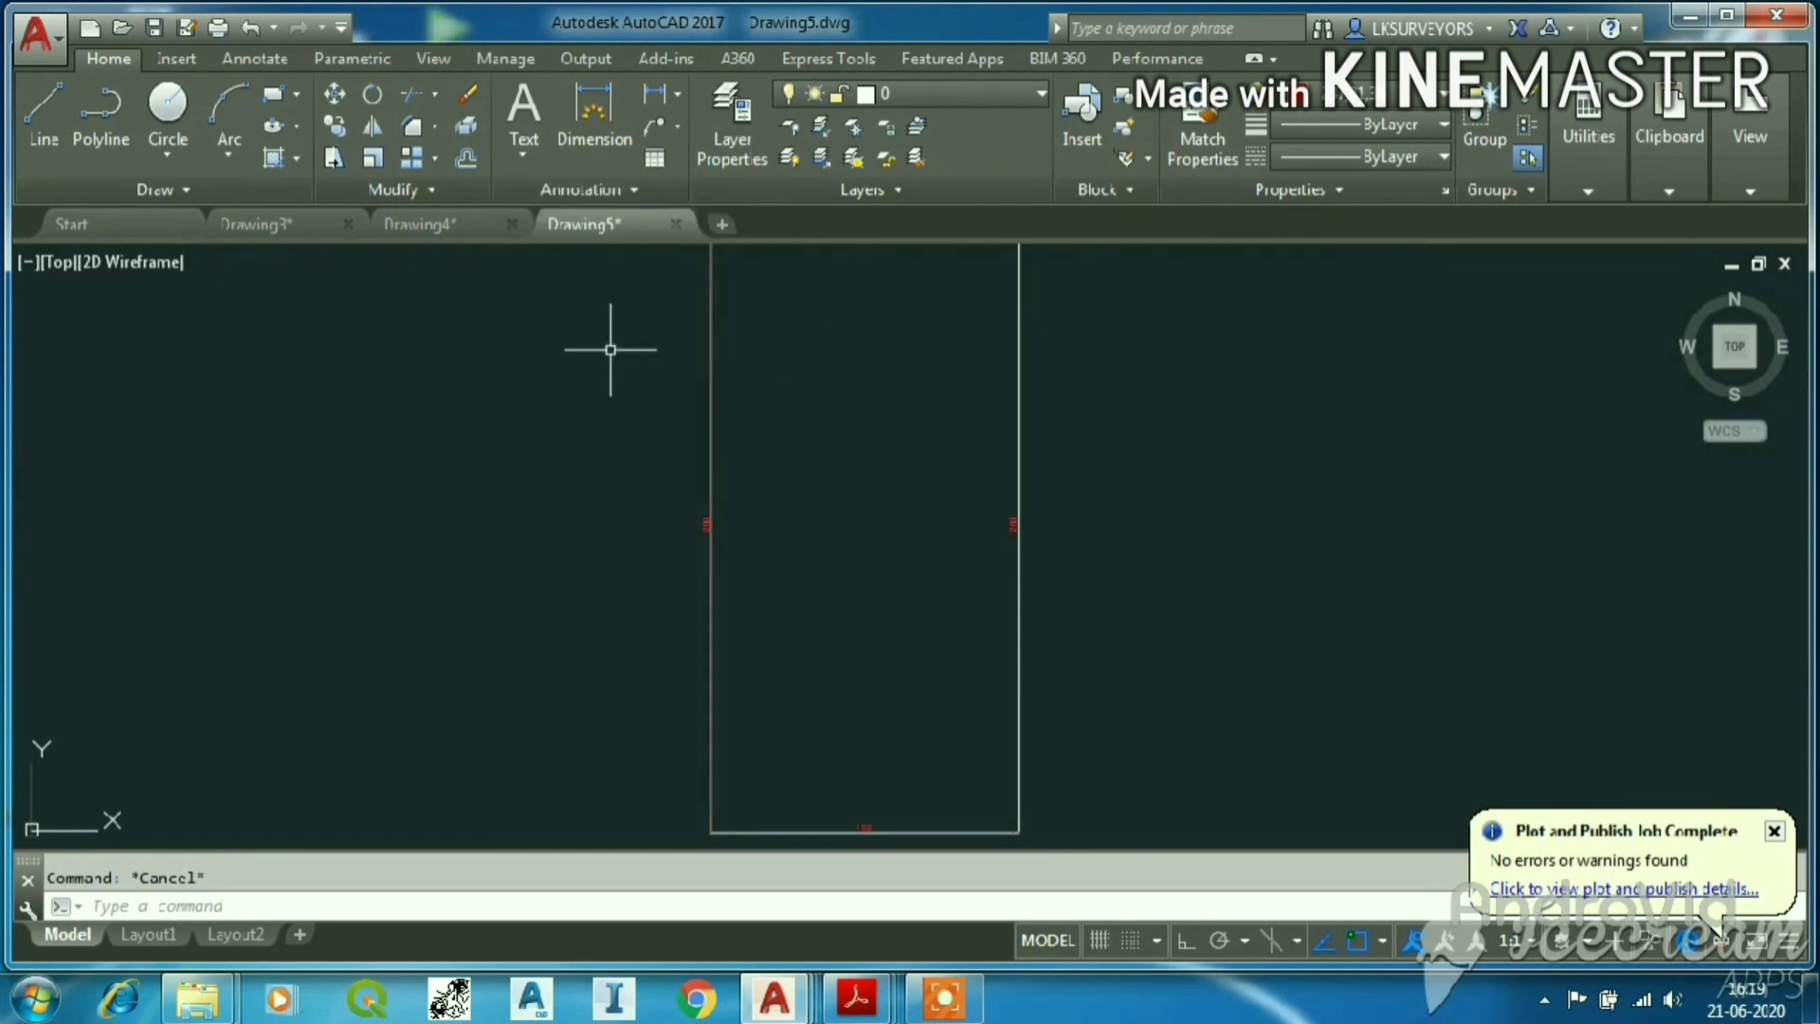
pyautogui.click(618, 181)
pyautogui.click(618, 269)
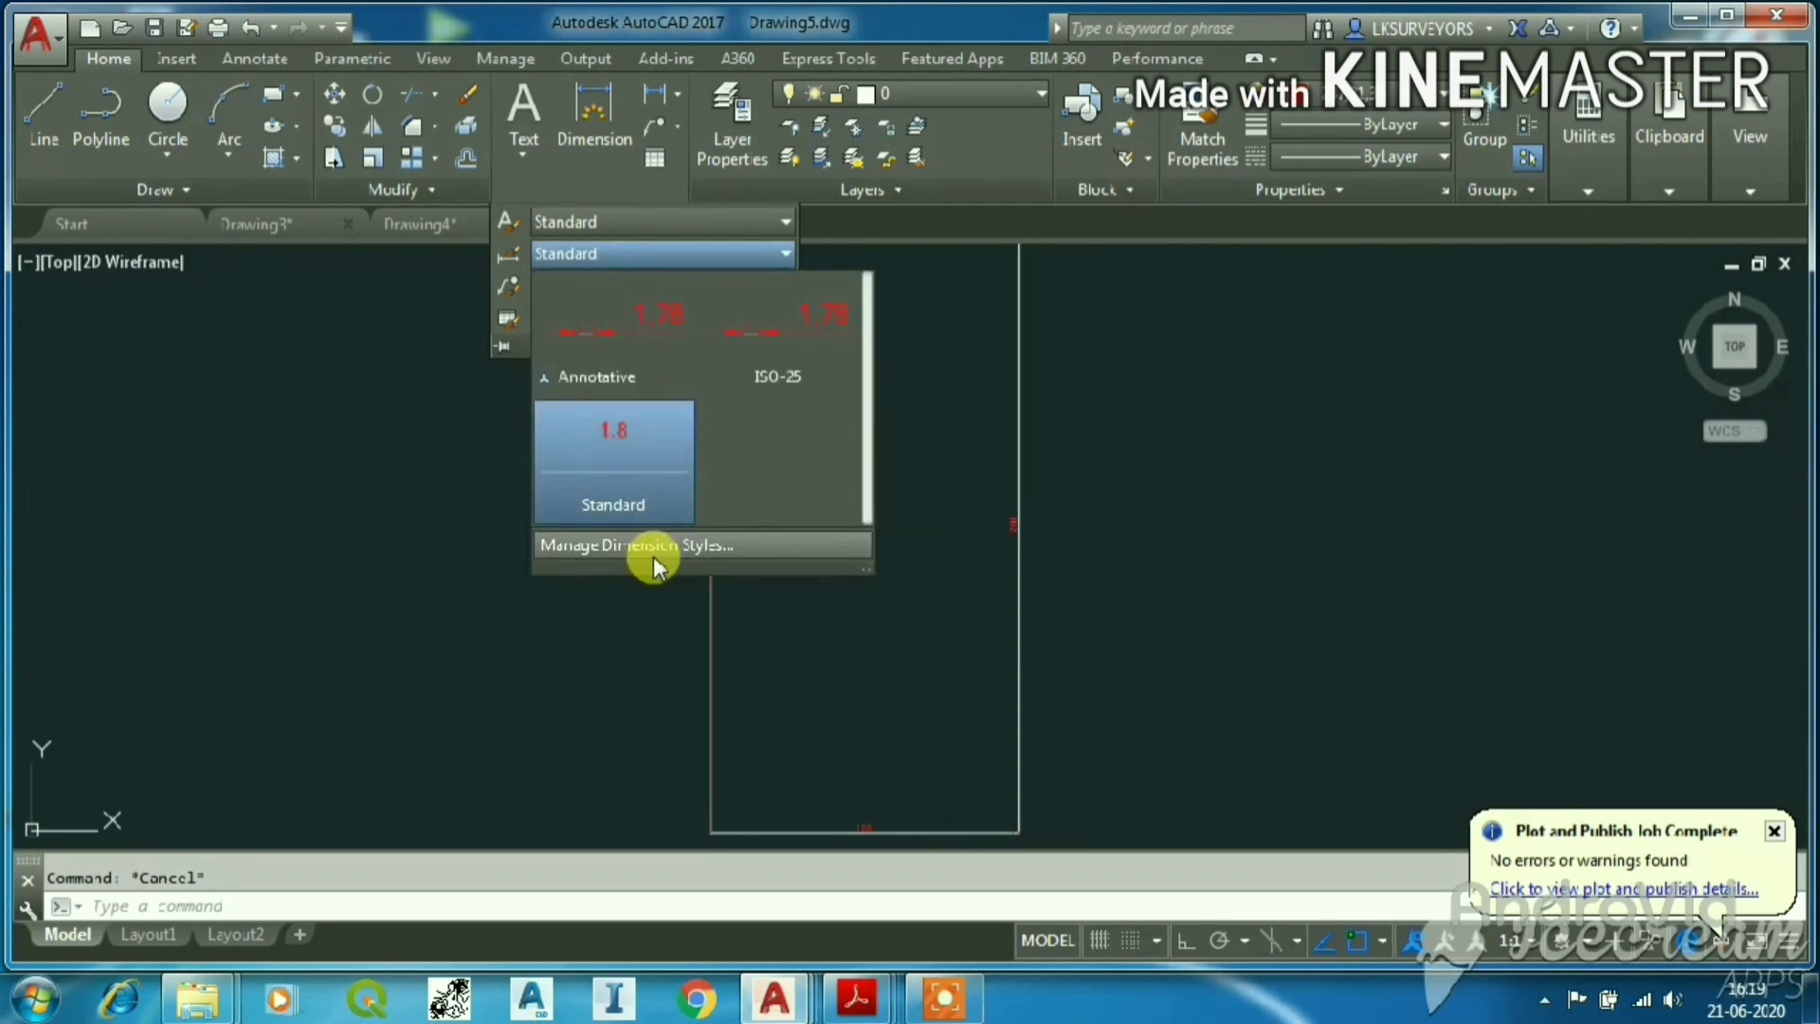
pyautogui.click(387, 393)
# Make Drawing3 the active drawing.
pyautogui.click(366, 326)
pyautogui.click(378, 325)
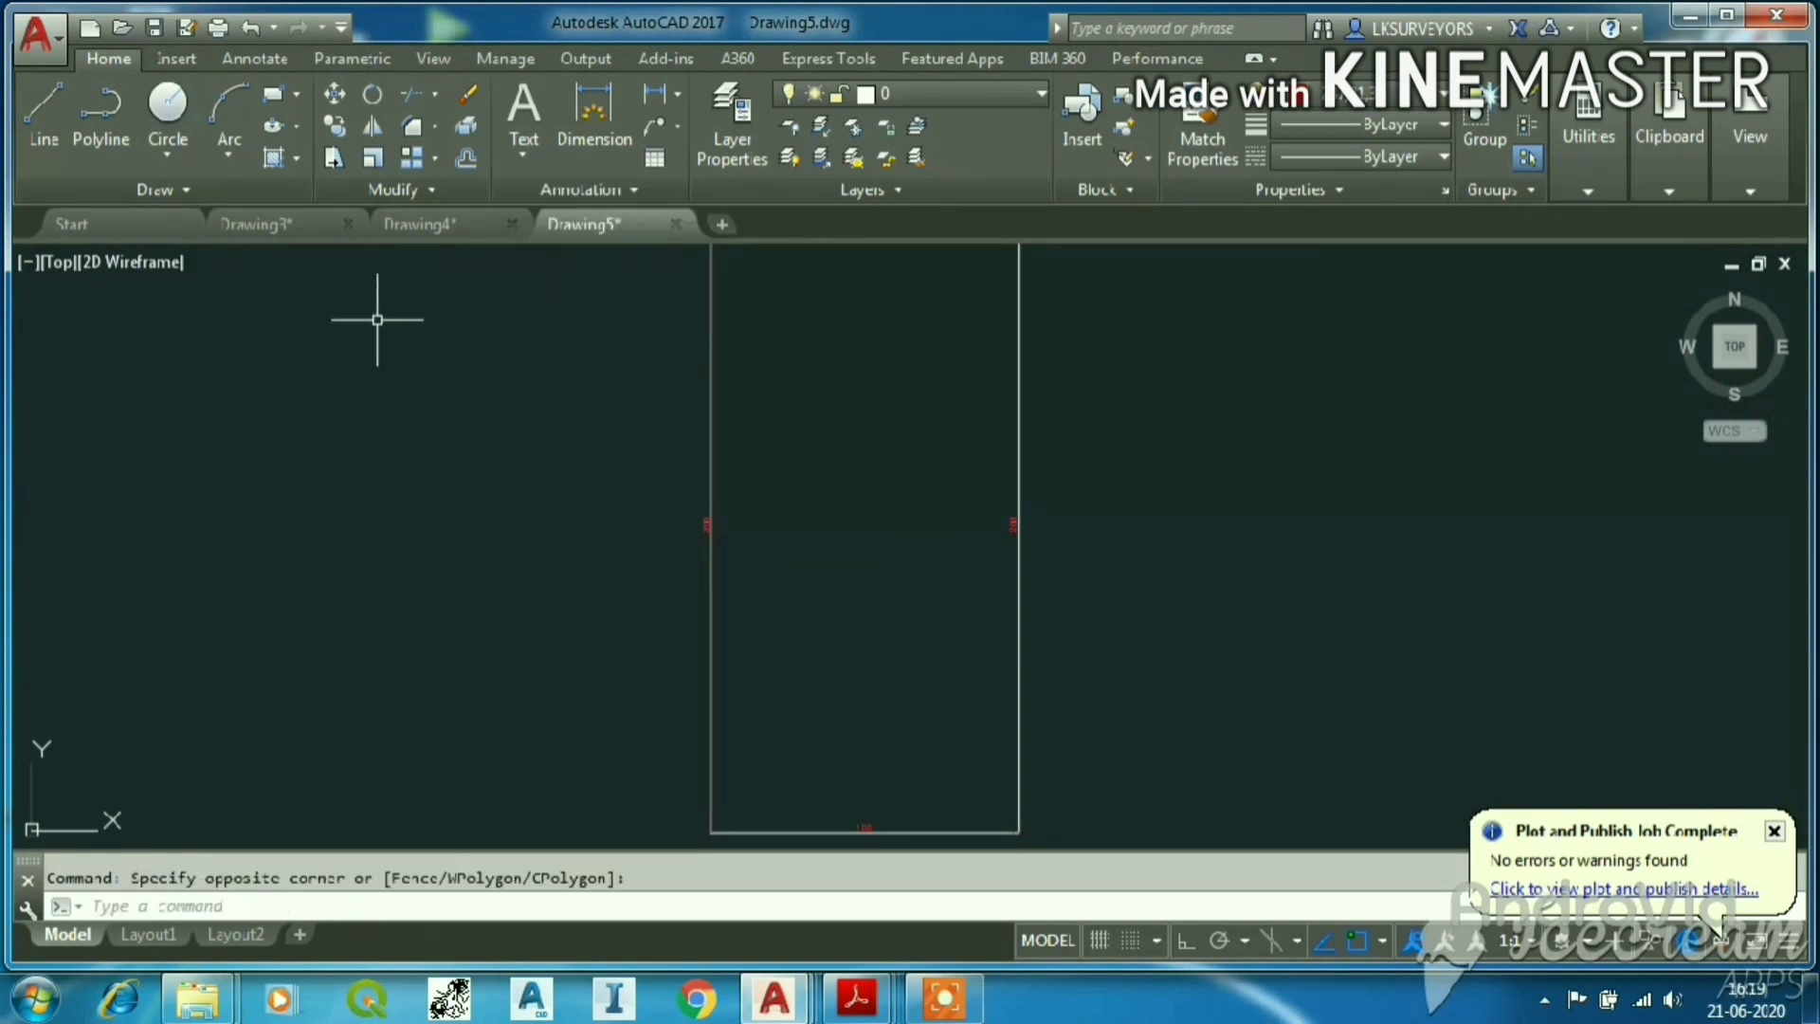
pyautogui.click(288, 219)
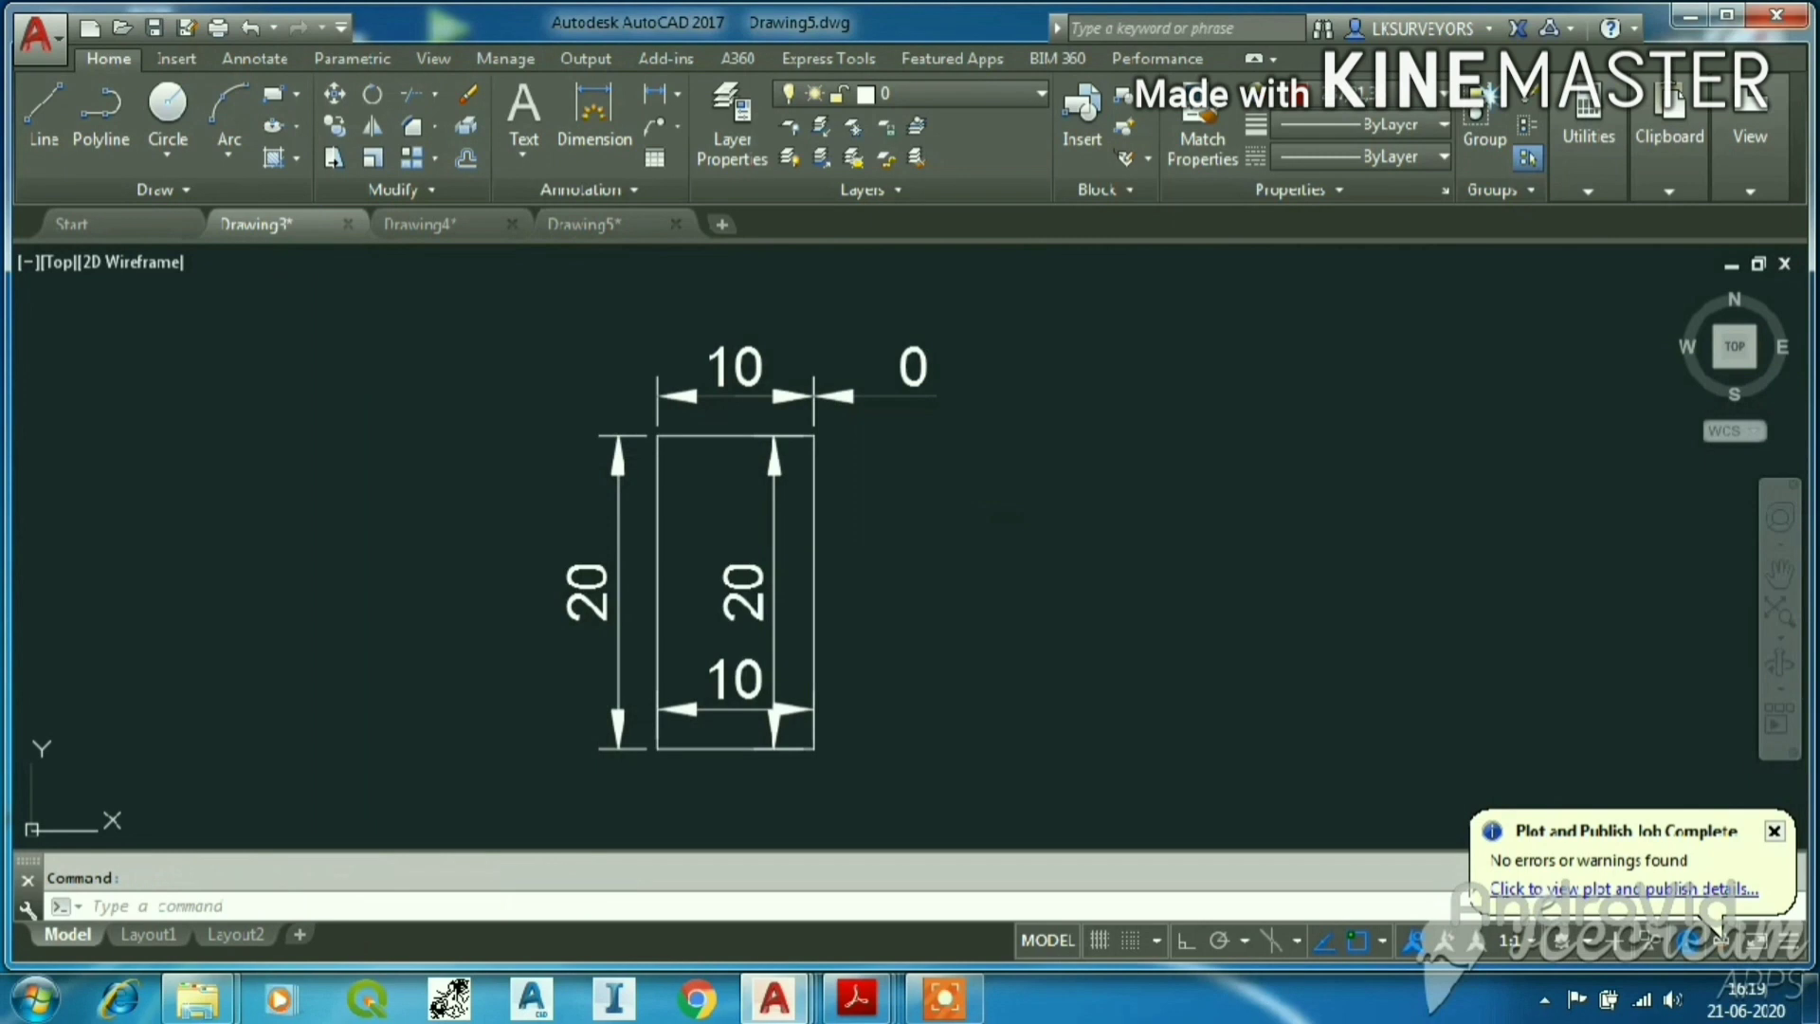
# Change the inner vertical dimension text from 20 to 25, then turn Ortho off.
pyautogui.click(775, 590)
pyautogui.doubleClick(749, 592)
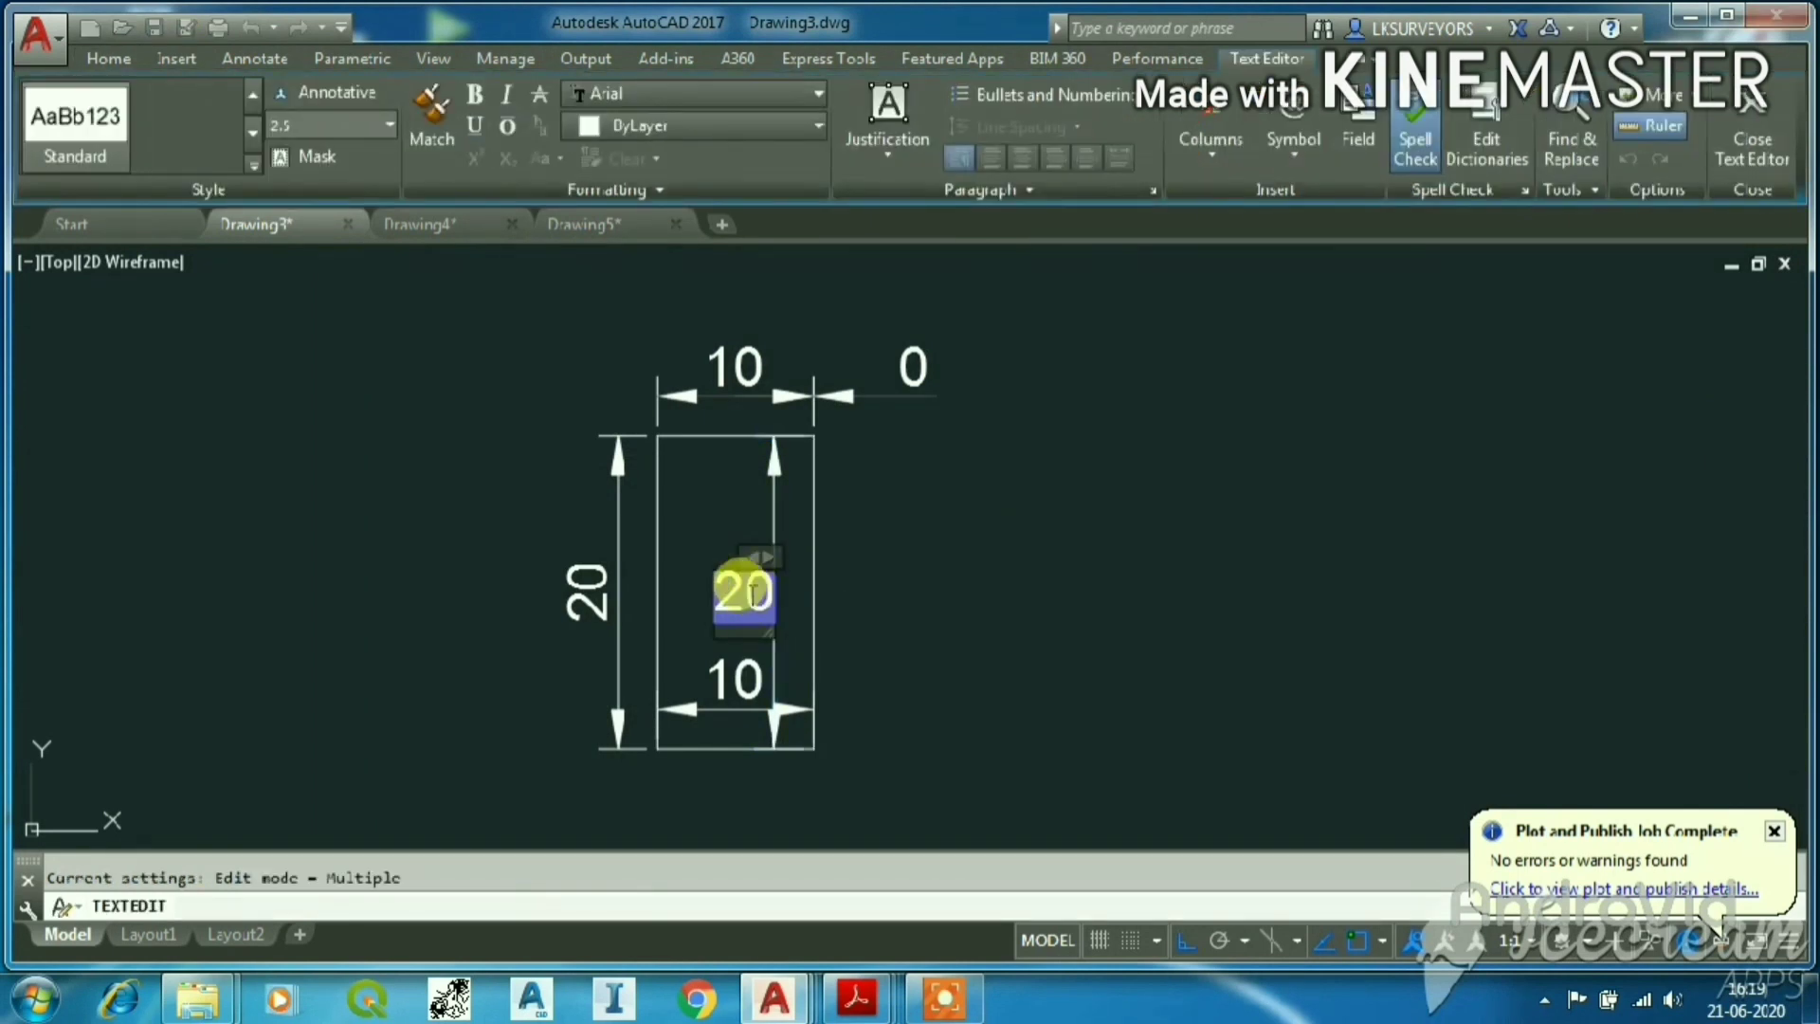
pyautogui.press('Delete')
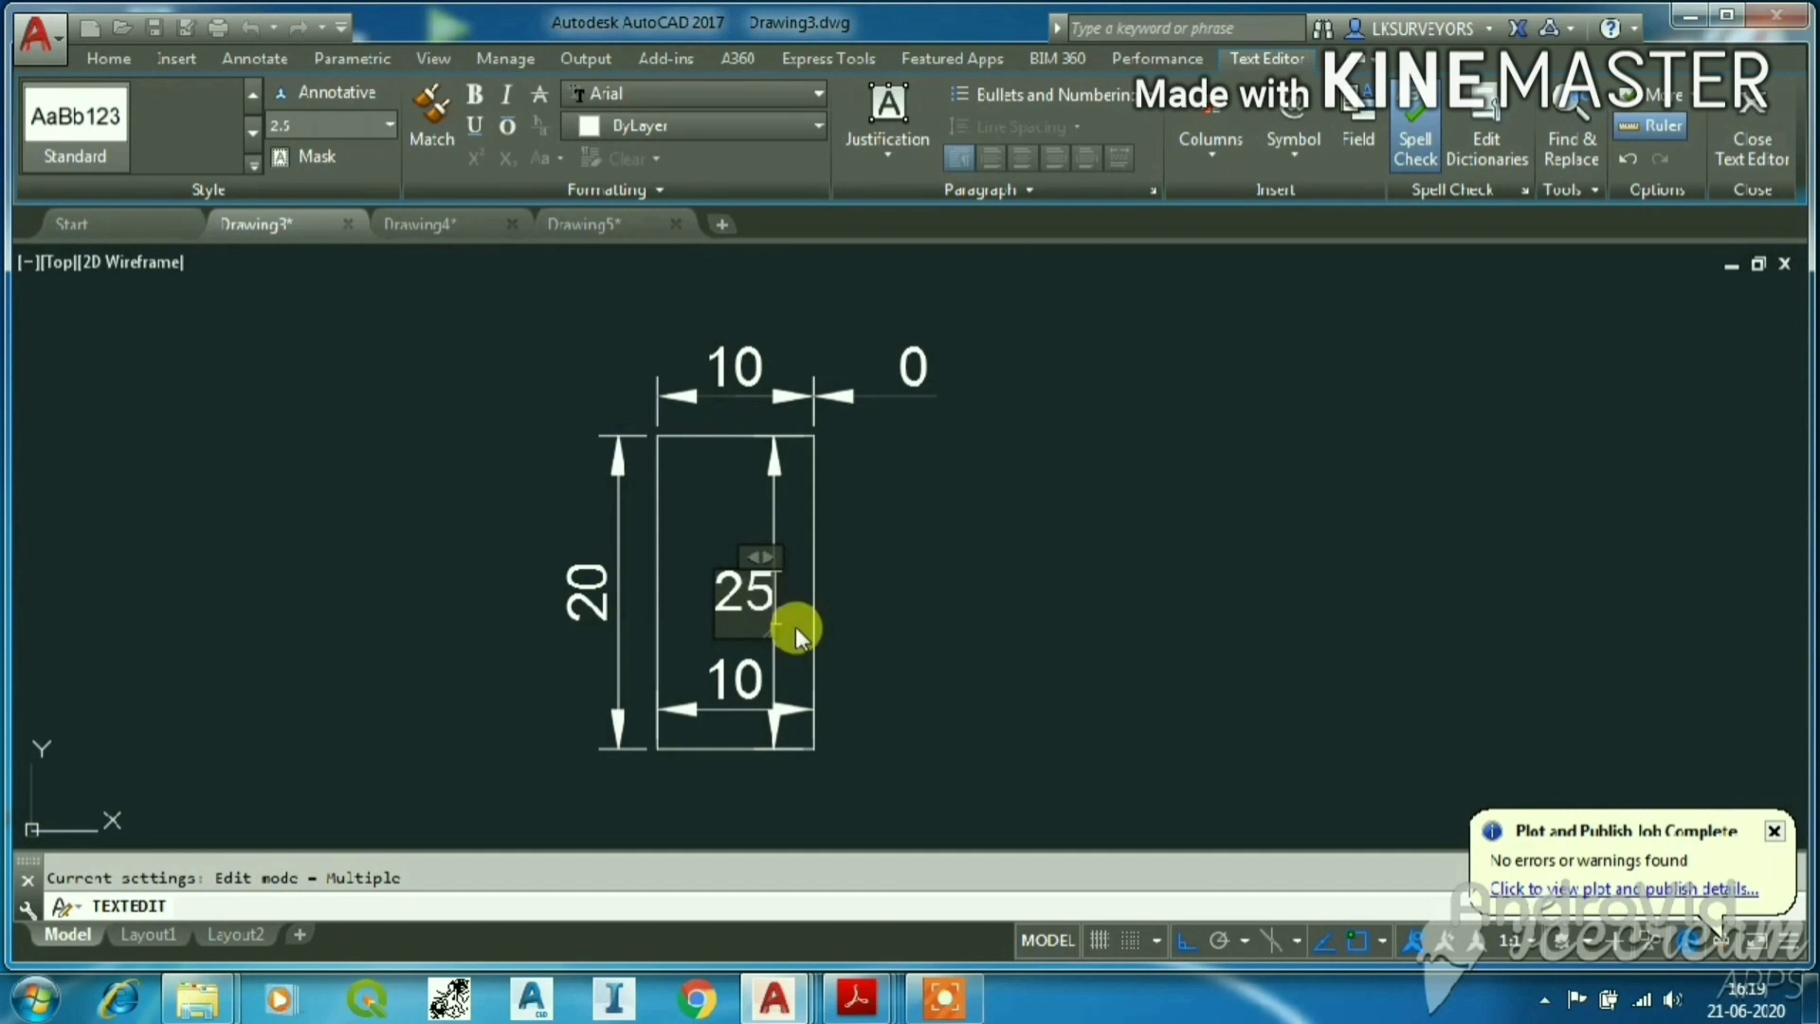
pyautogui.click(794, 627)
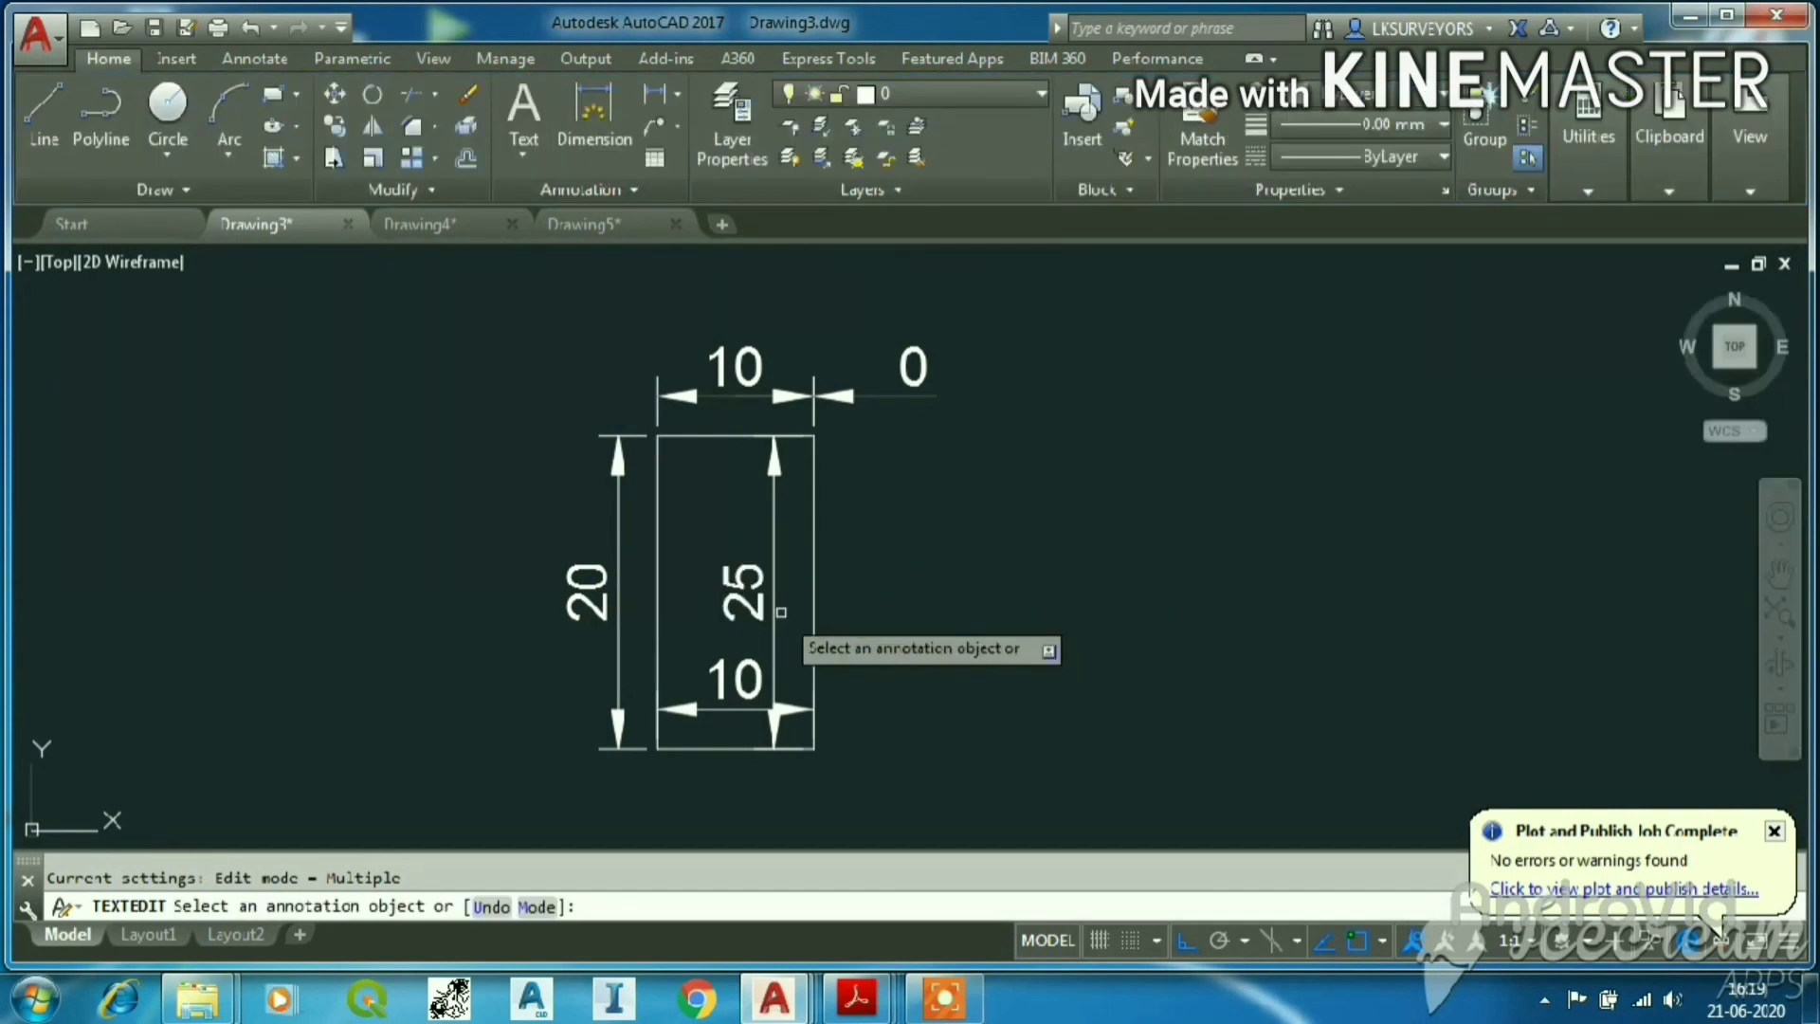
pyautogui.press('Escape')
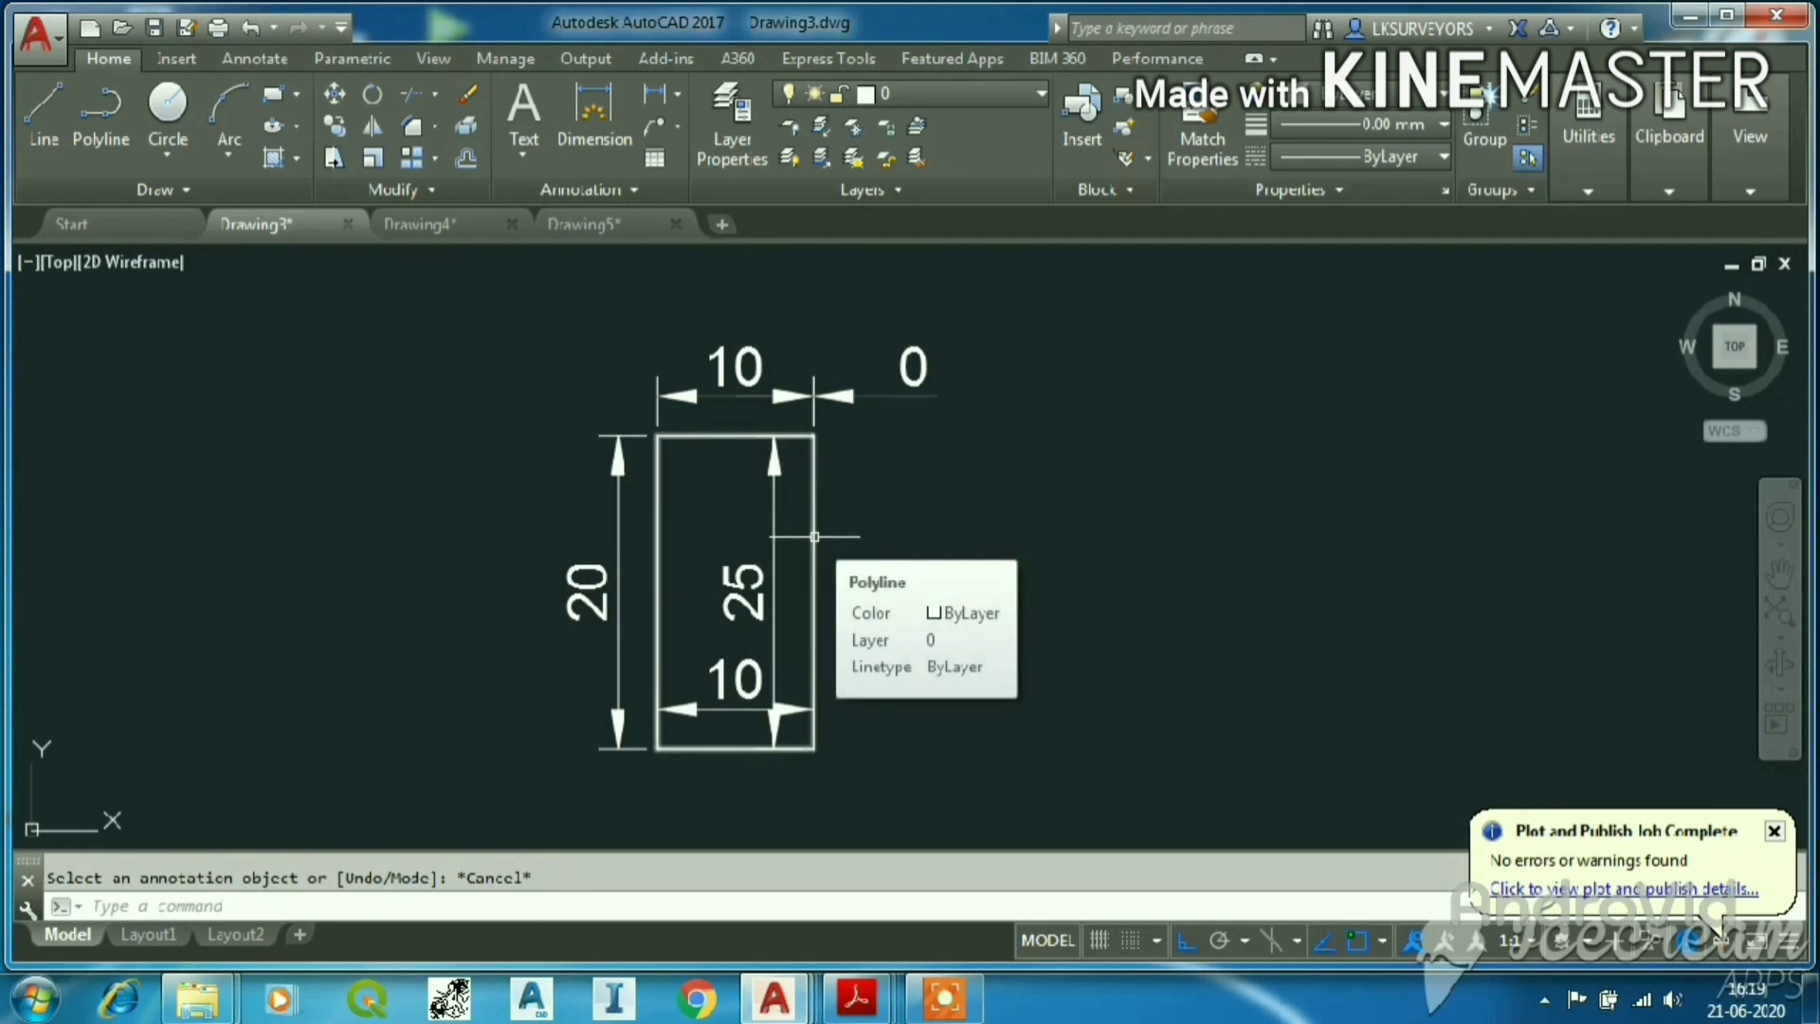
pyautogui.click(1185, 941)
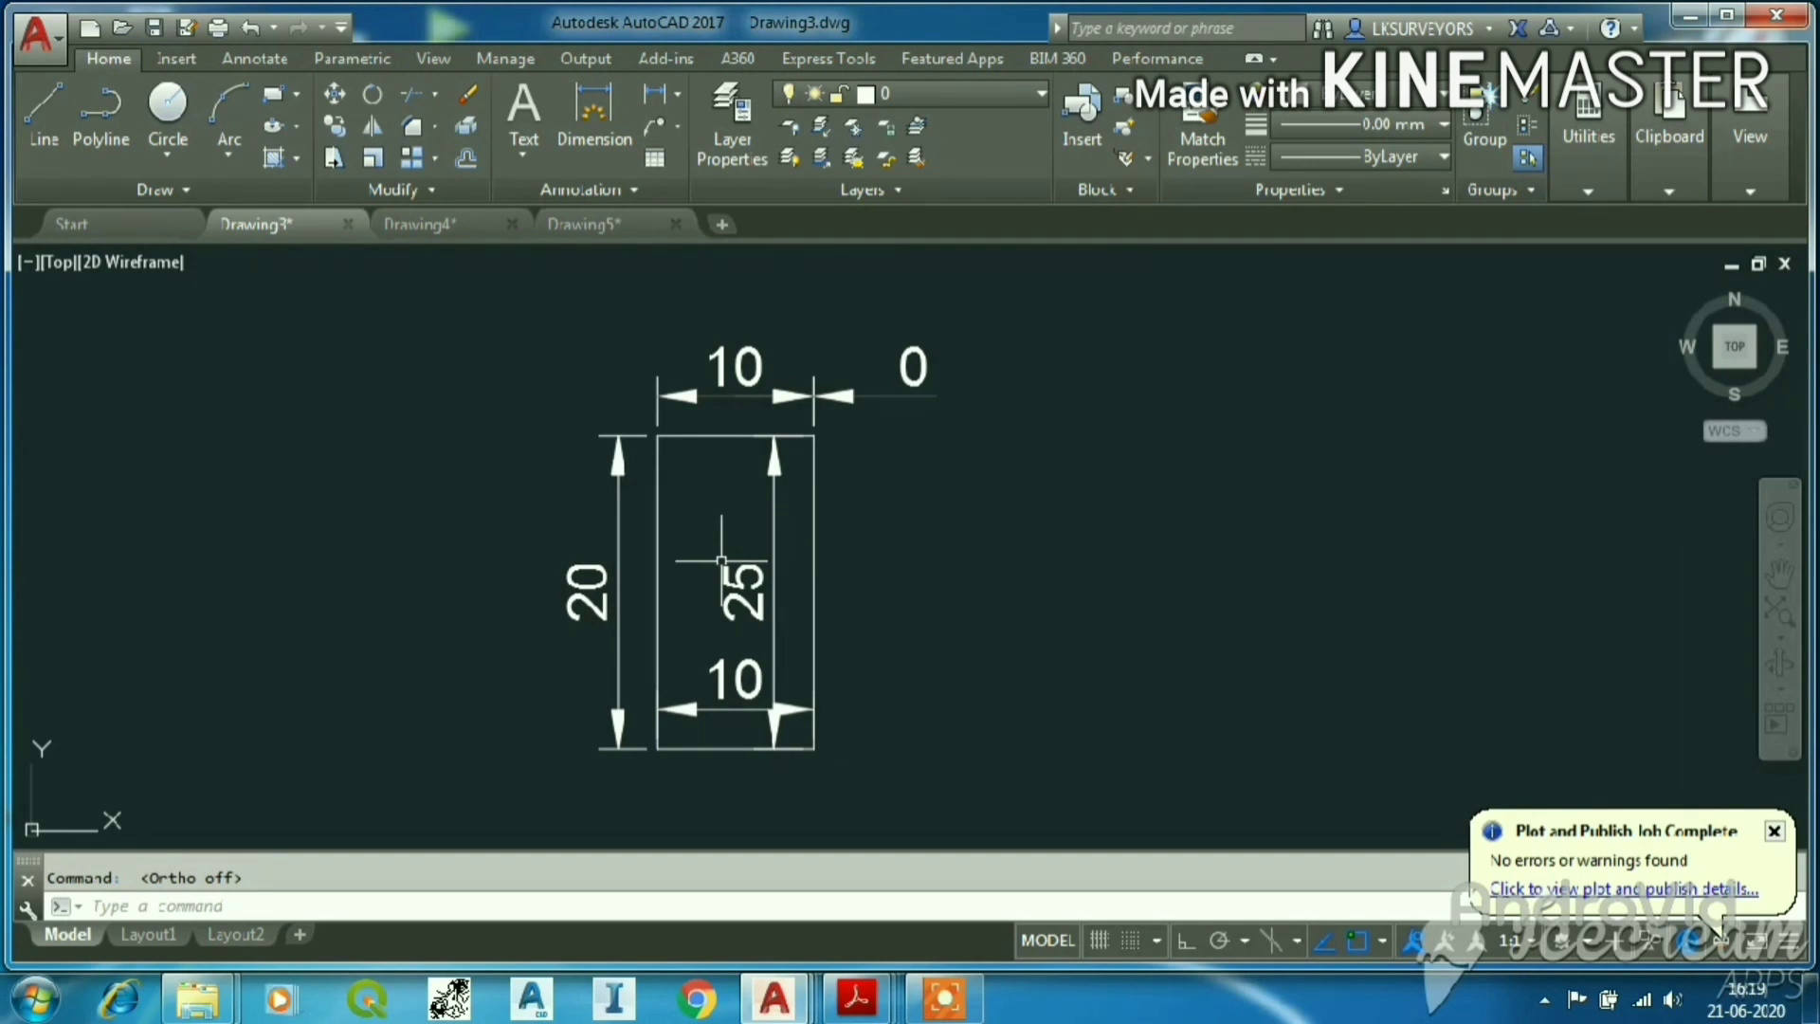
# Switch to Drawing4 and zoom in on the survey plan of parcels 710–714 and 796.
pyautogui.moveTo(801, 976)
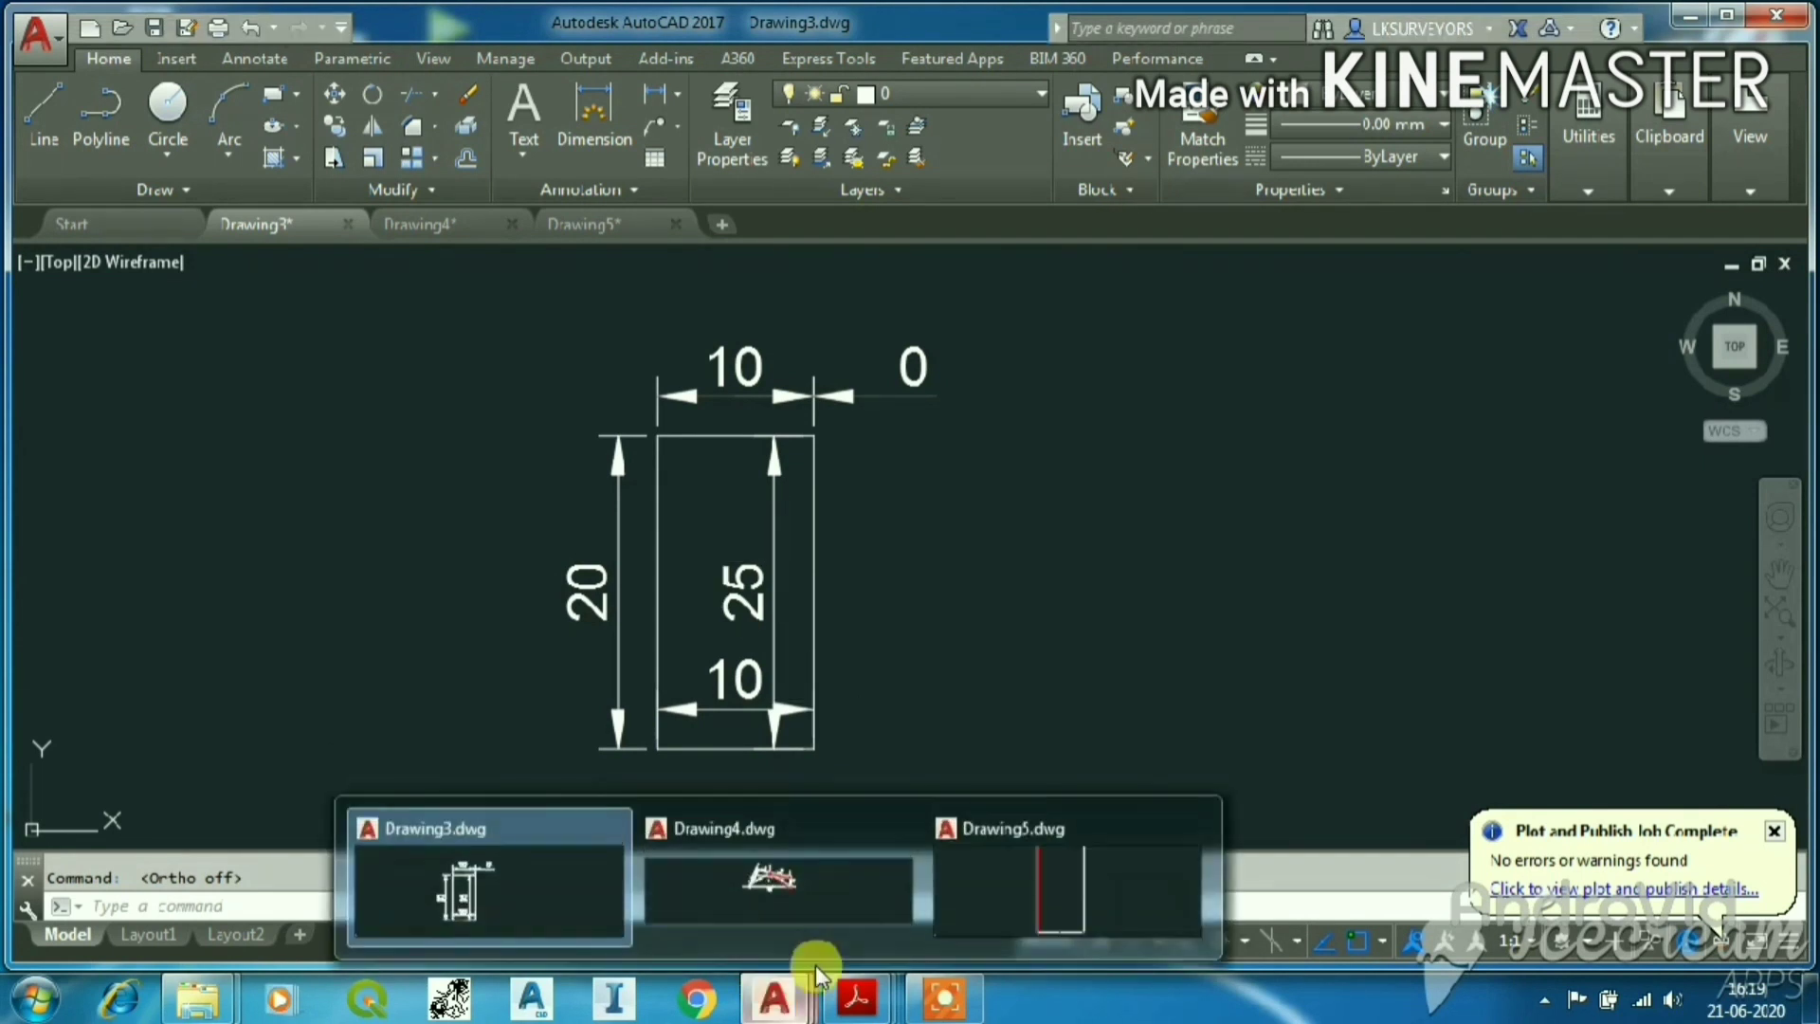
pyautogui.click(787, 895)
pyautogui.scroll(3, 815, 493)
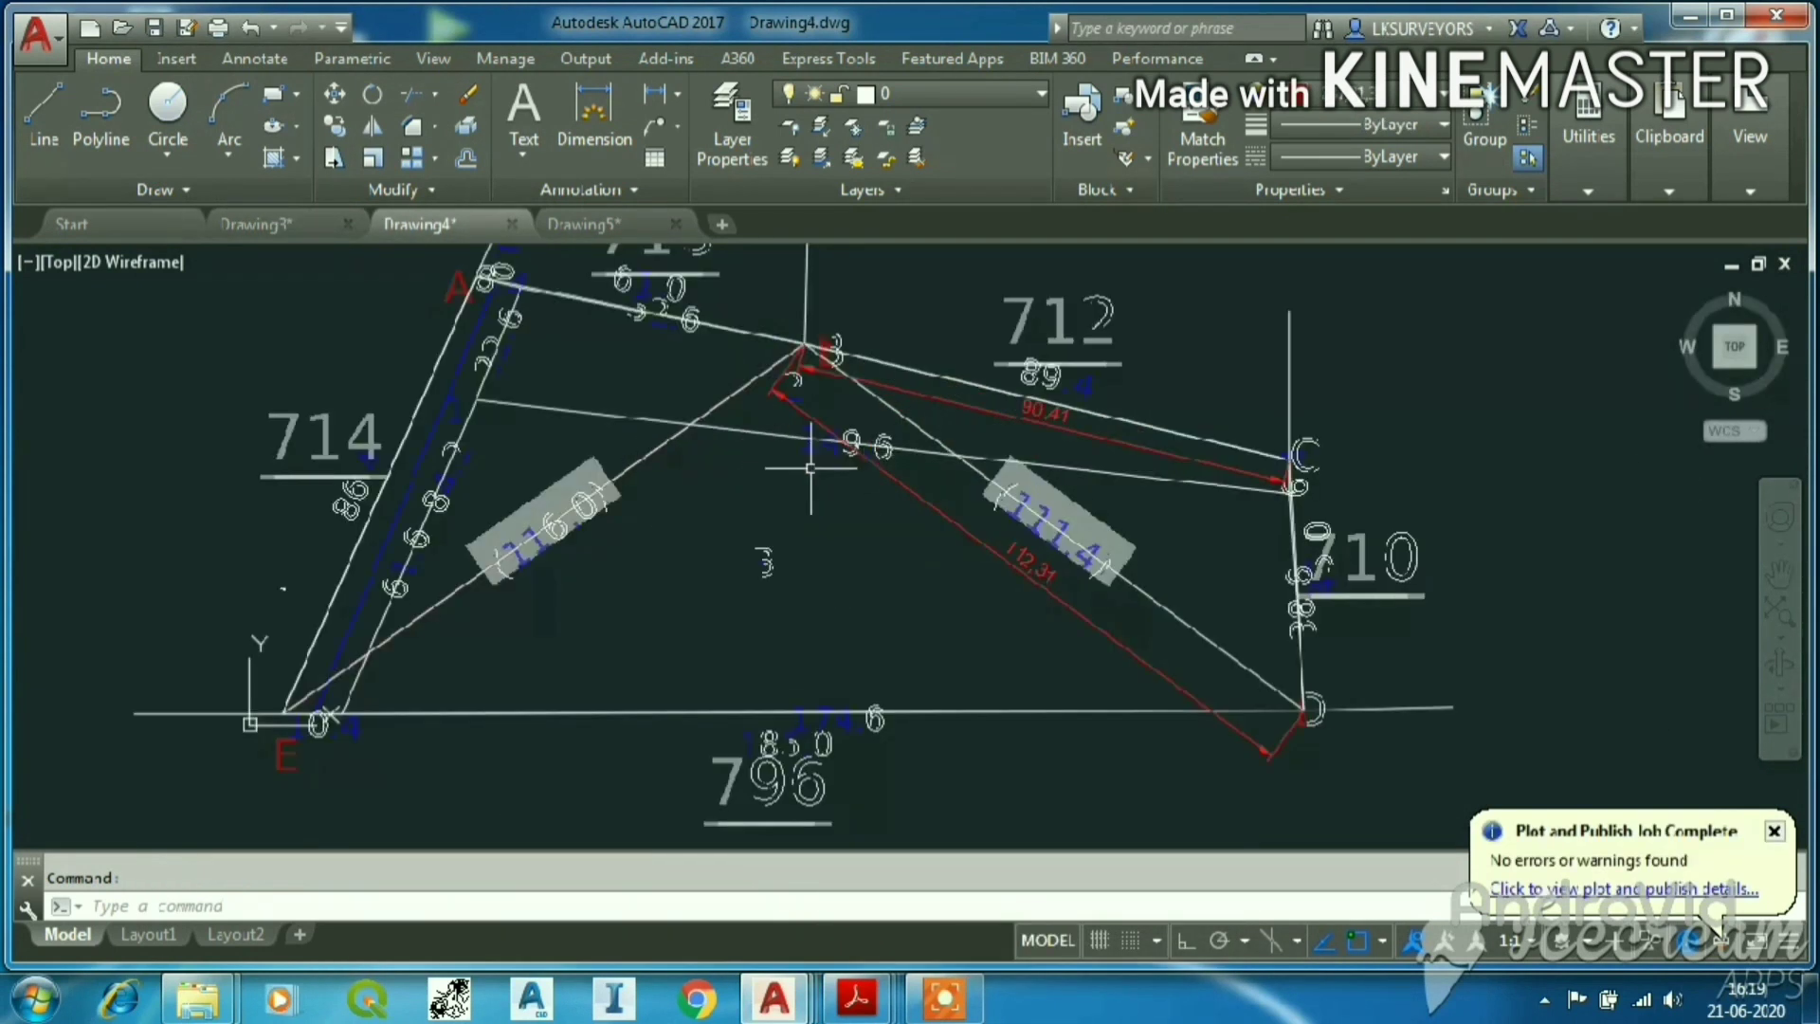
pyautogui.scroll(2, 763, 447)
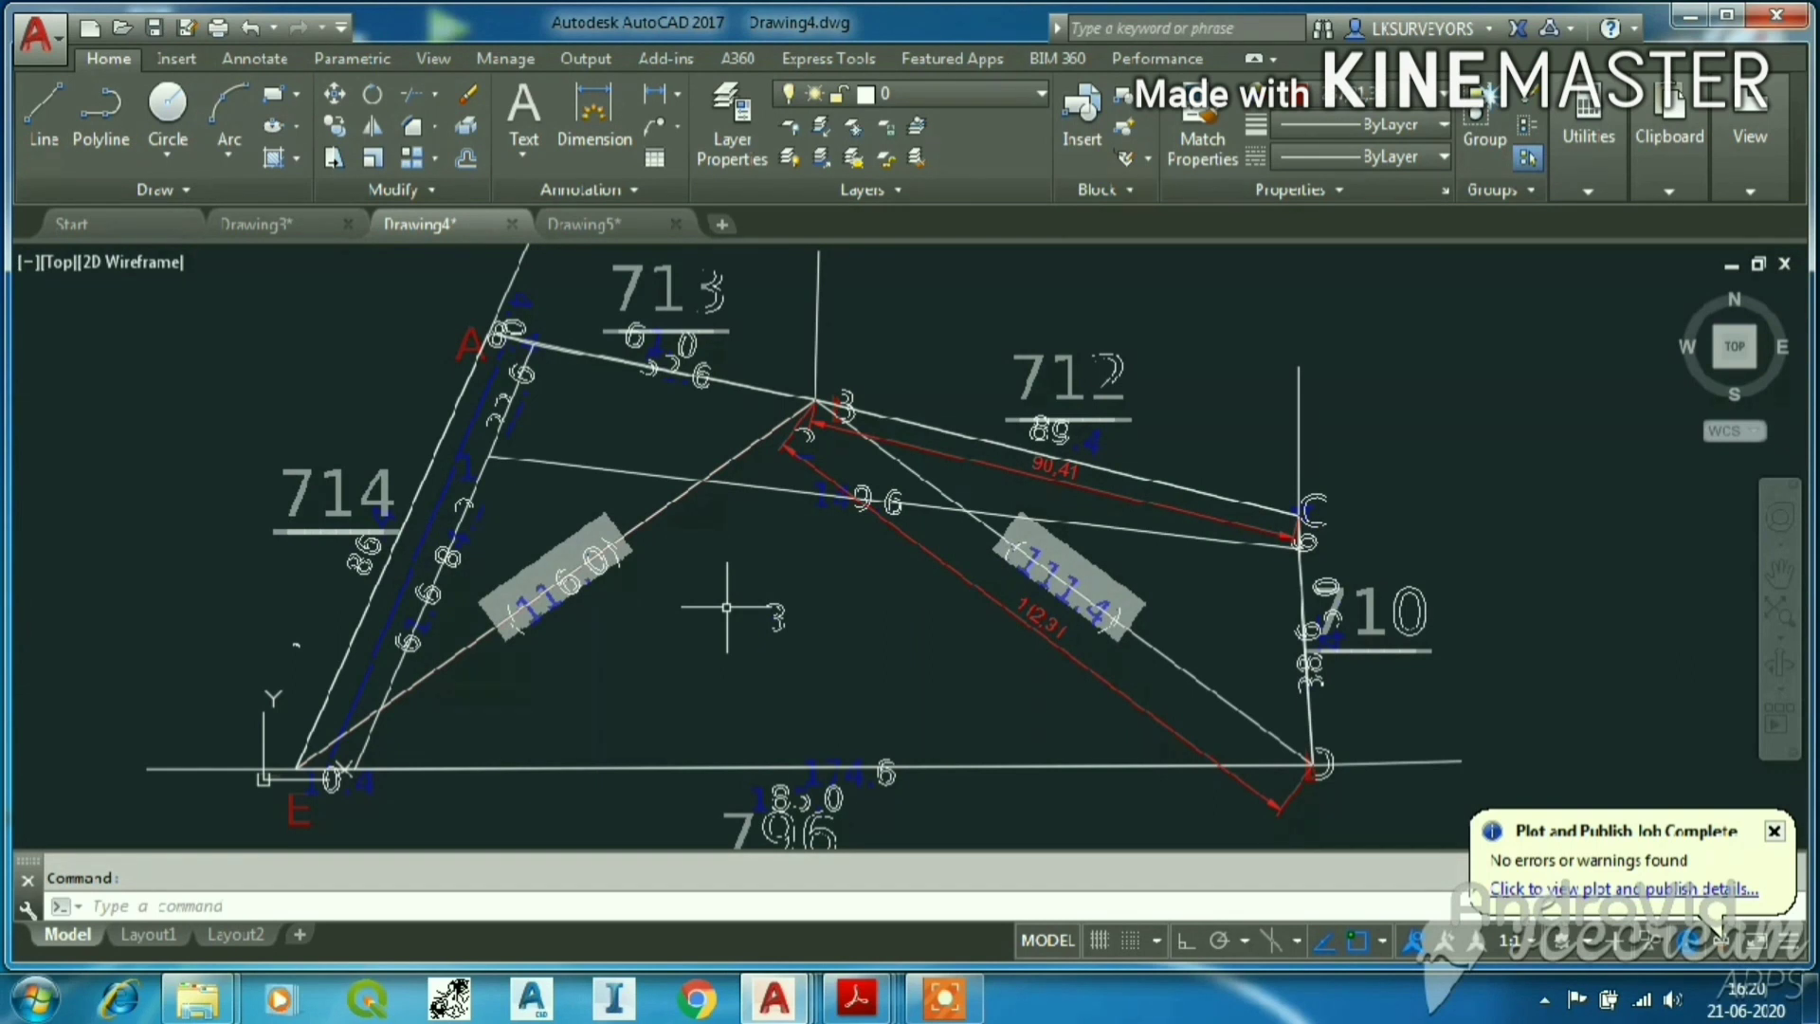
pyautogui.scroll(6, 1056, 459)
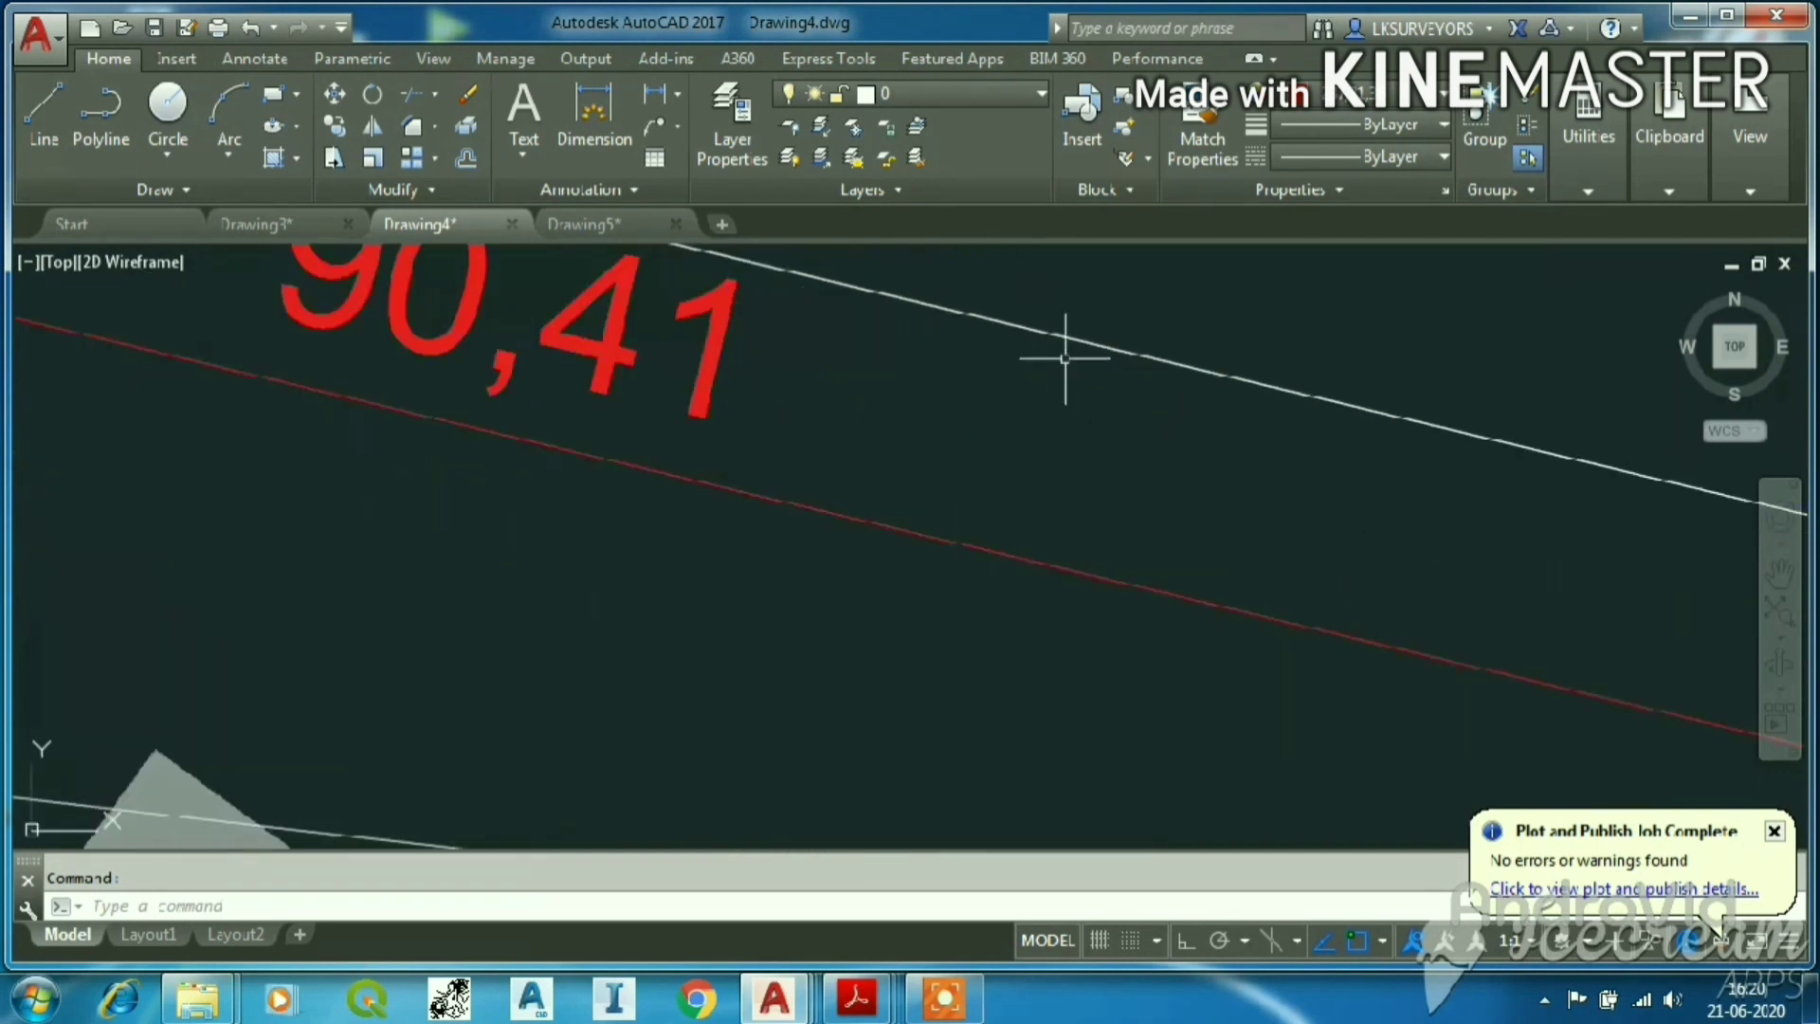
pyautogui.scroll(-8, 1042, 374)
pyautogui.scroll(4, 995, 402)
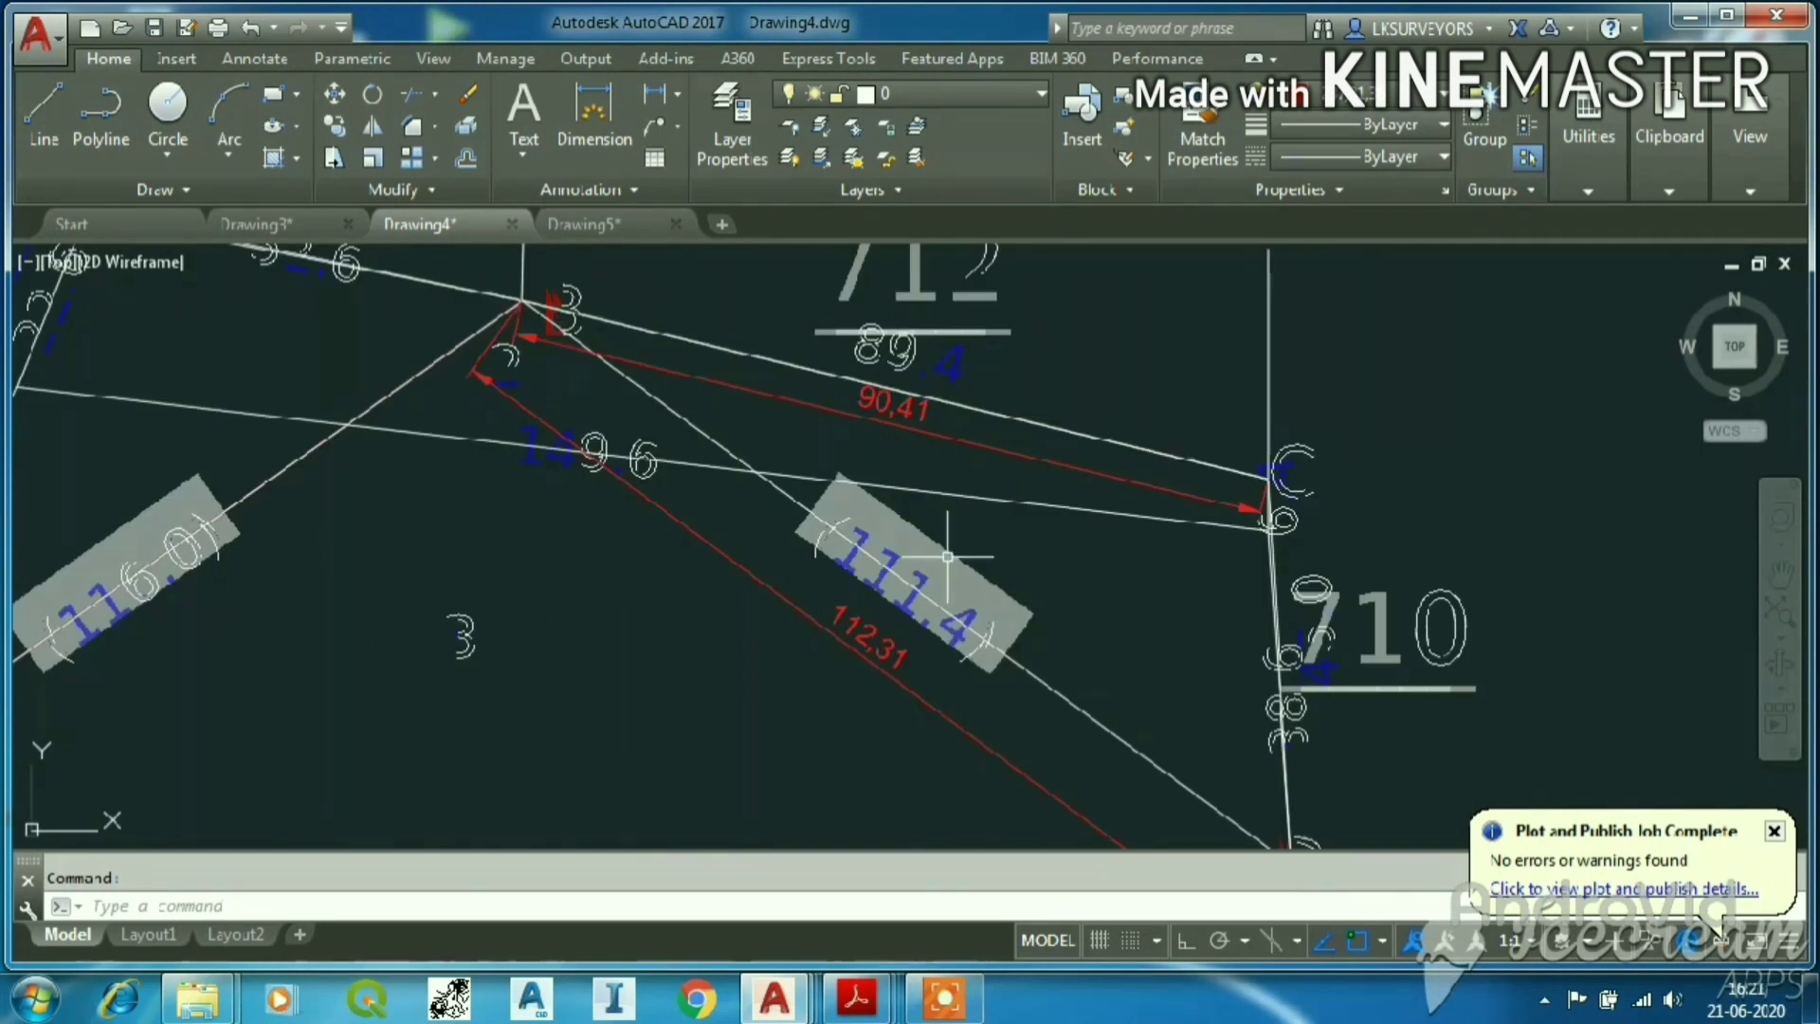
pyautogui.scroll(-8, 947, 556)
pyautogui.scroll(9, 716, 540)
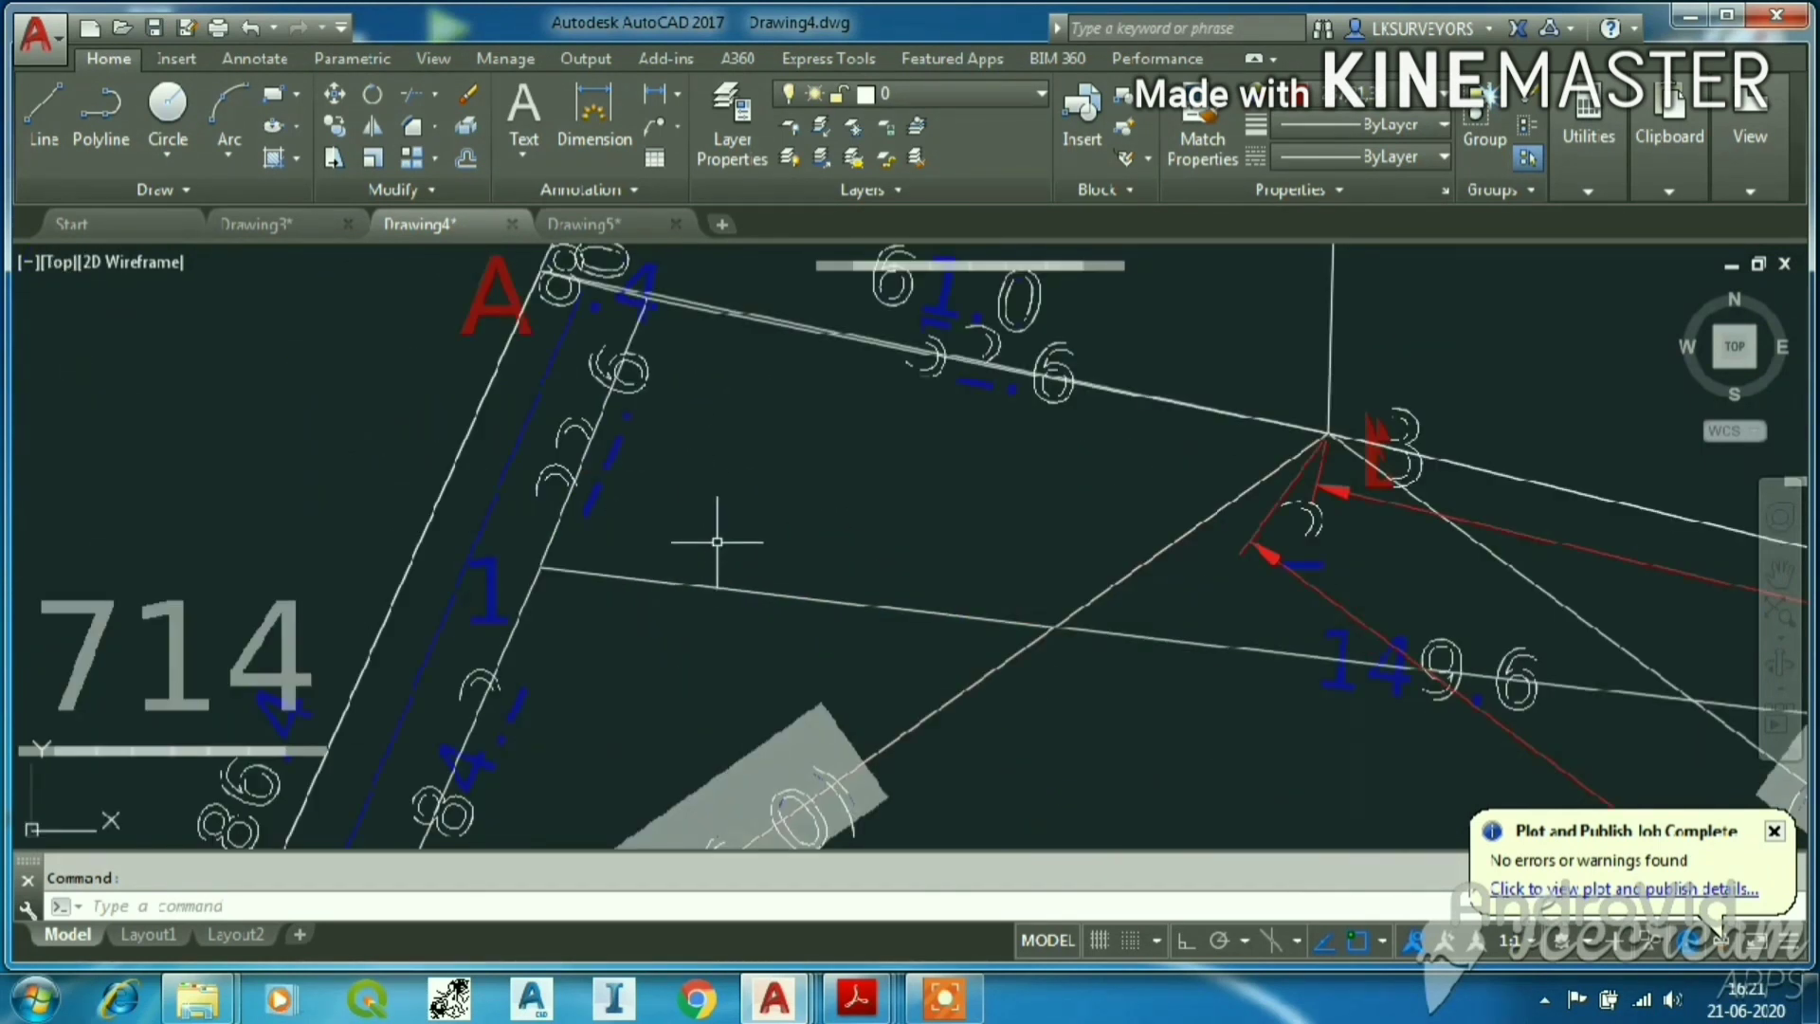
pyautogui.scroll(5, 663, 285)
pyautogui.scroll(-5, 759, 426)
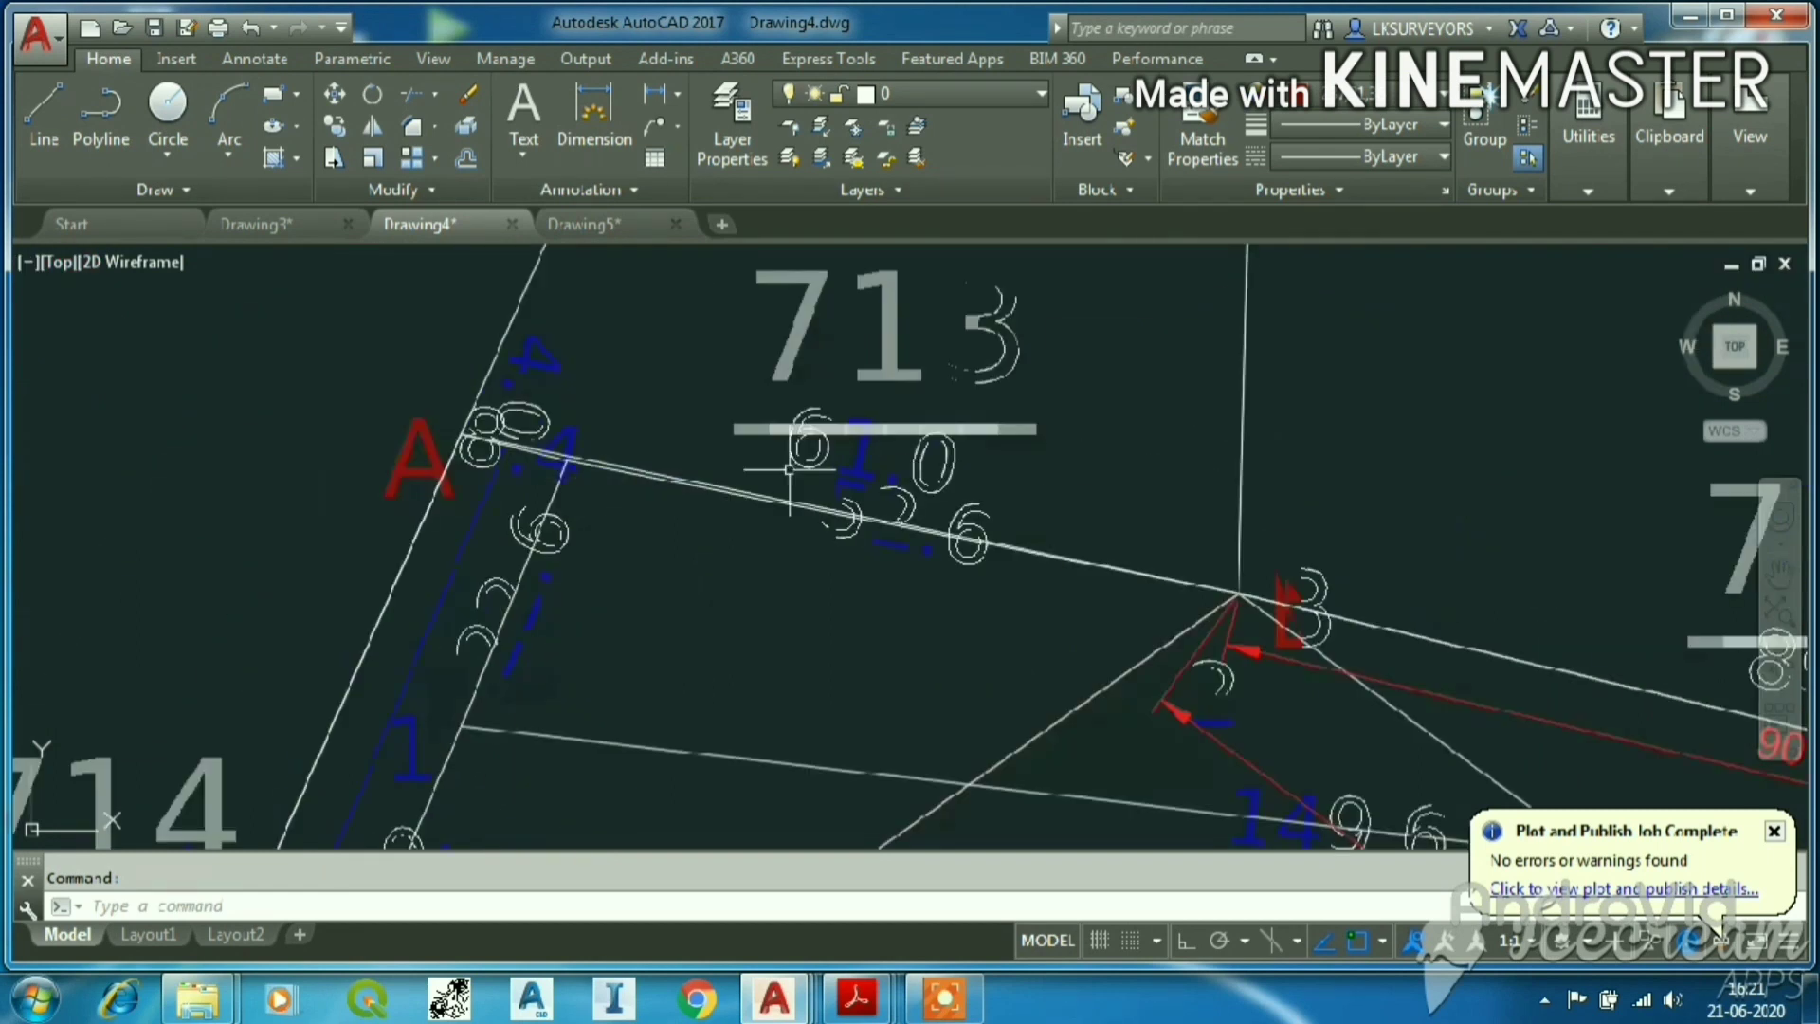
pyautogui.scroll(5, 788, 469)
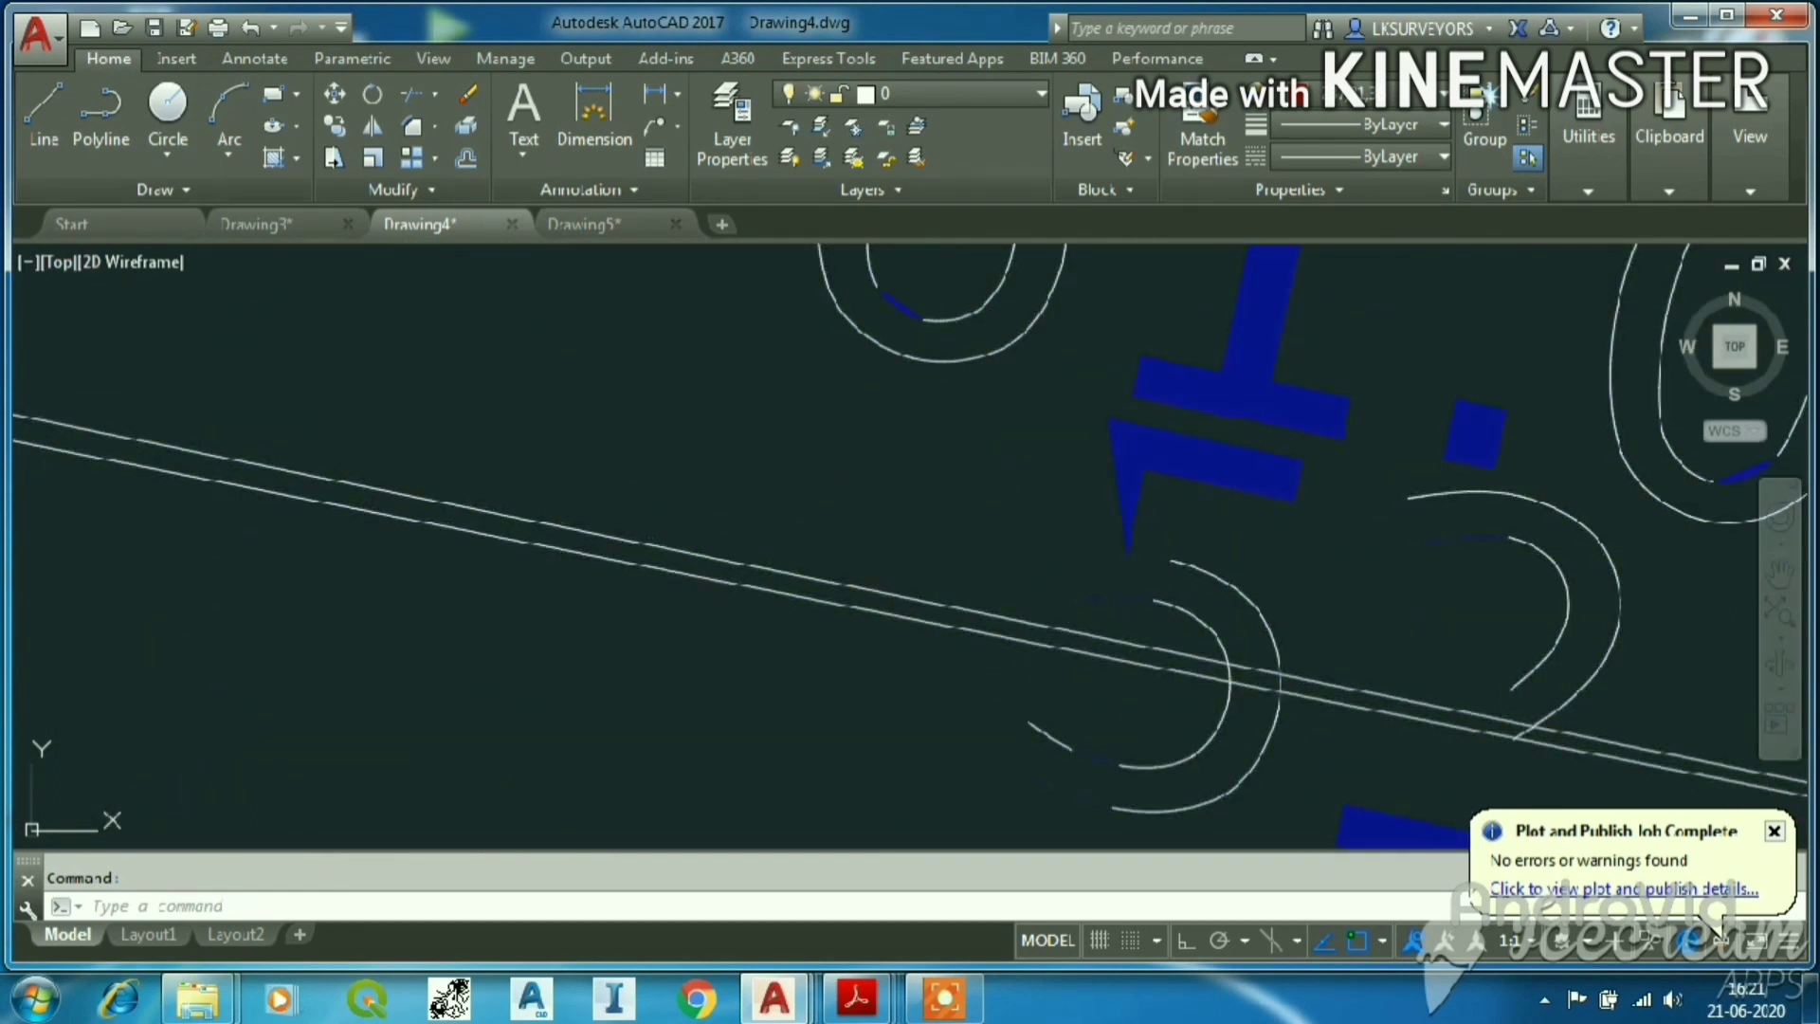
pyautogui.click(691, 549)
pyautogui.scroll(-6, 691, 496)
pyautogui.scroll(6, 1133, 606)
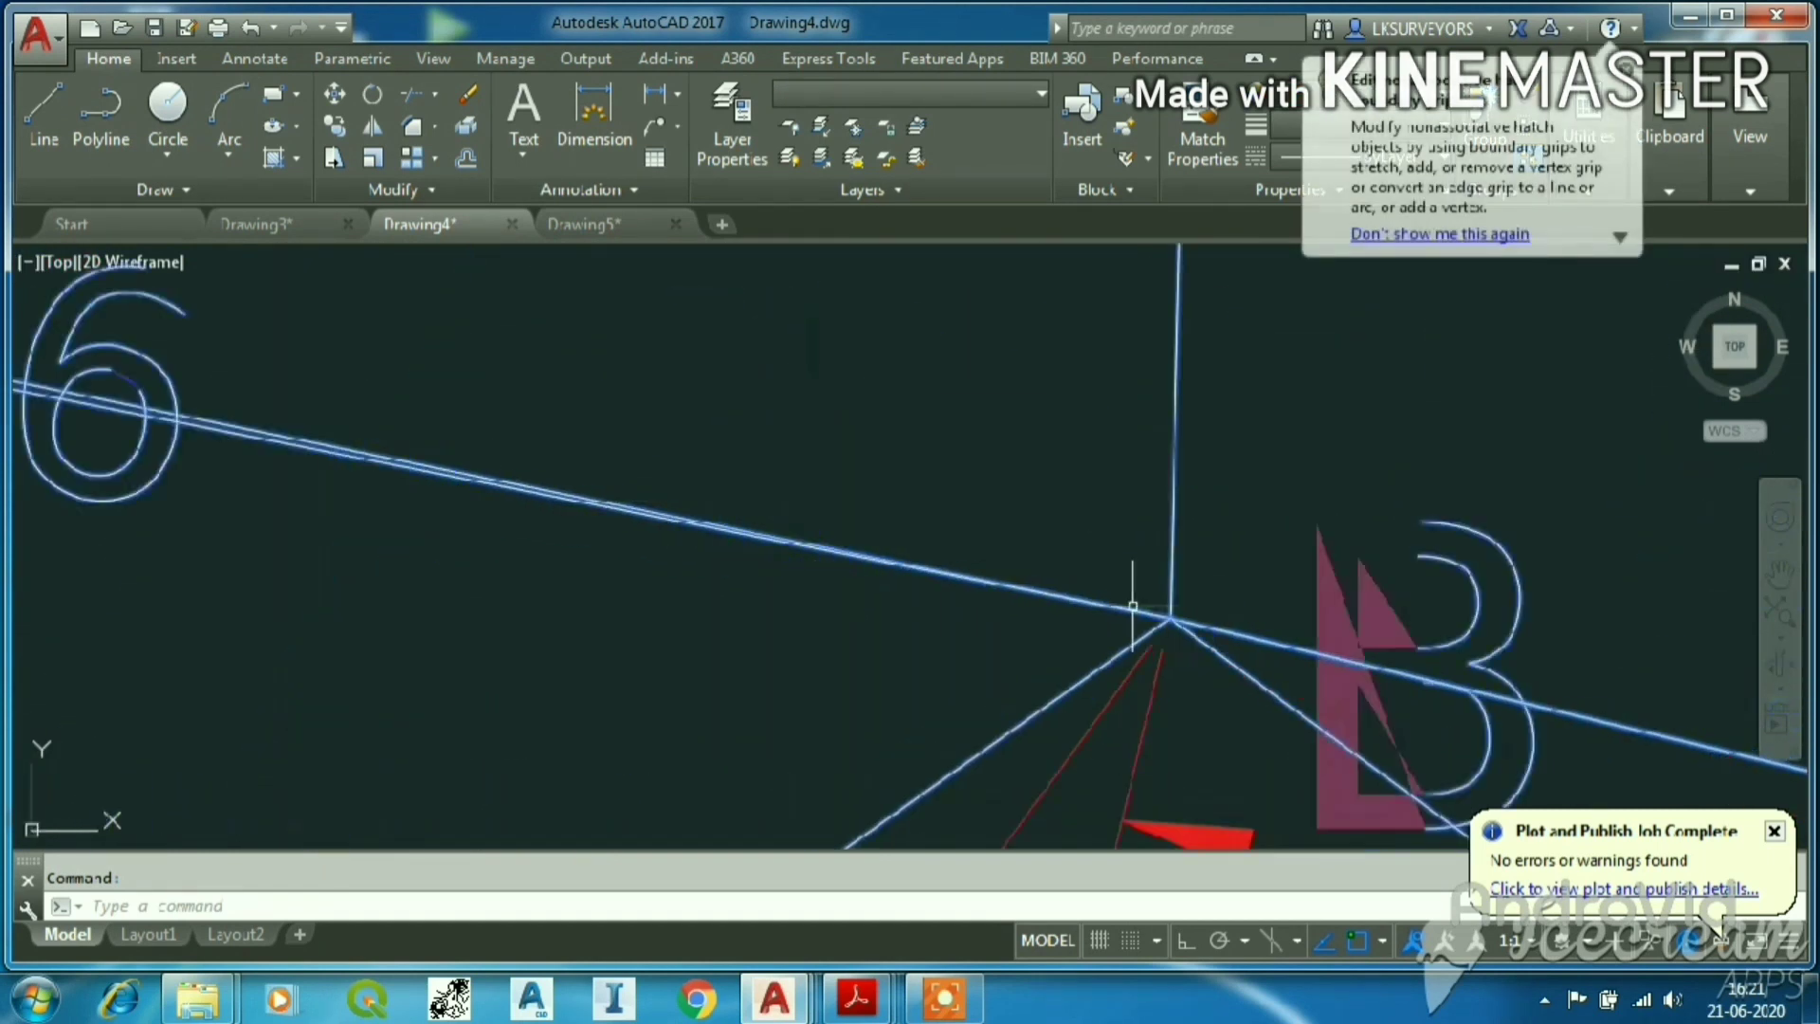
pyautogui.press('Escape')
pyautogui.scroll(3, 1174, 617)
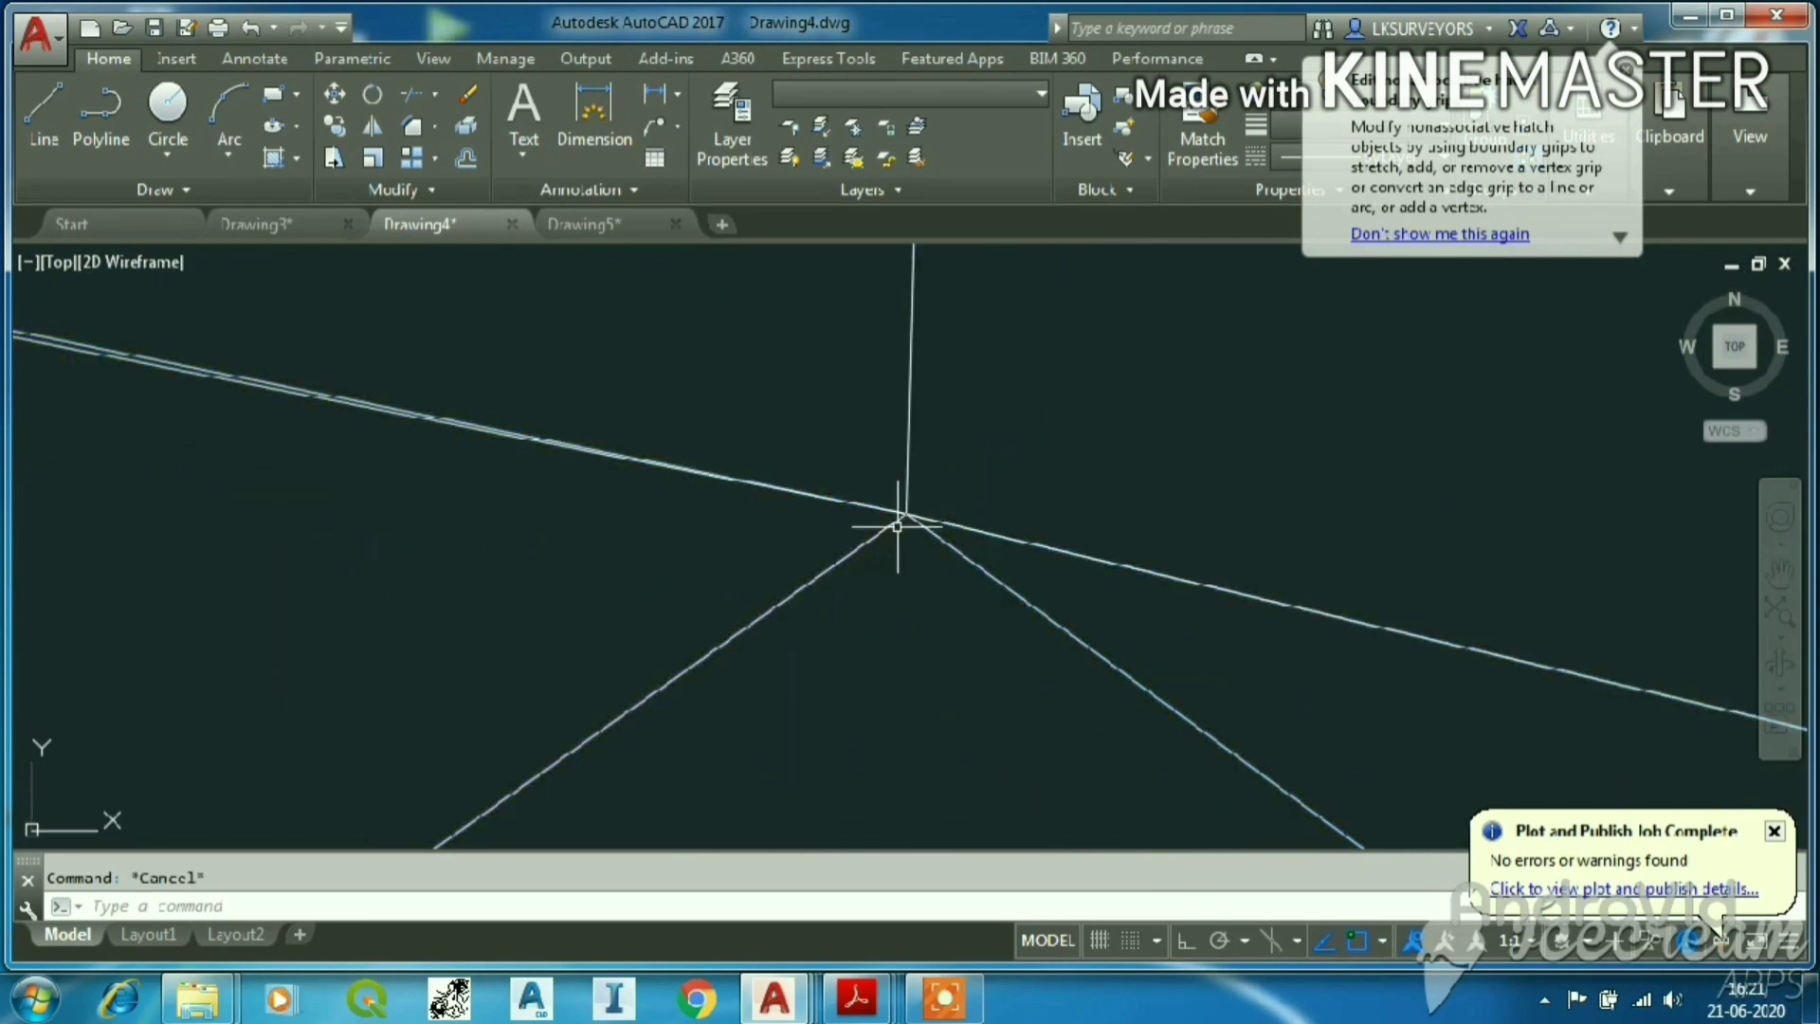
pyautogui.scroll(-3, 900, 512)
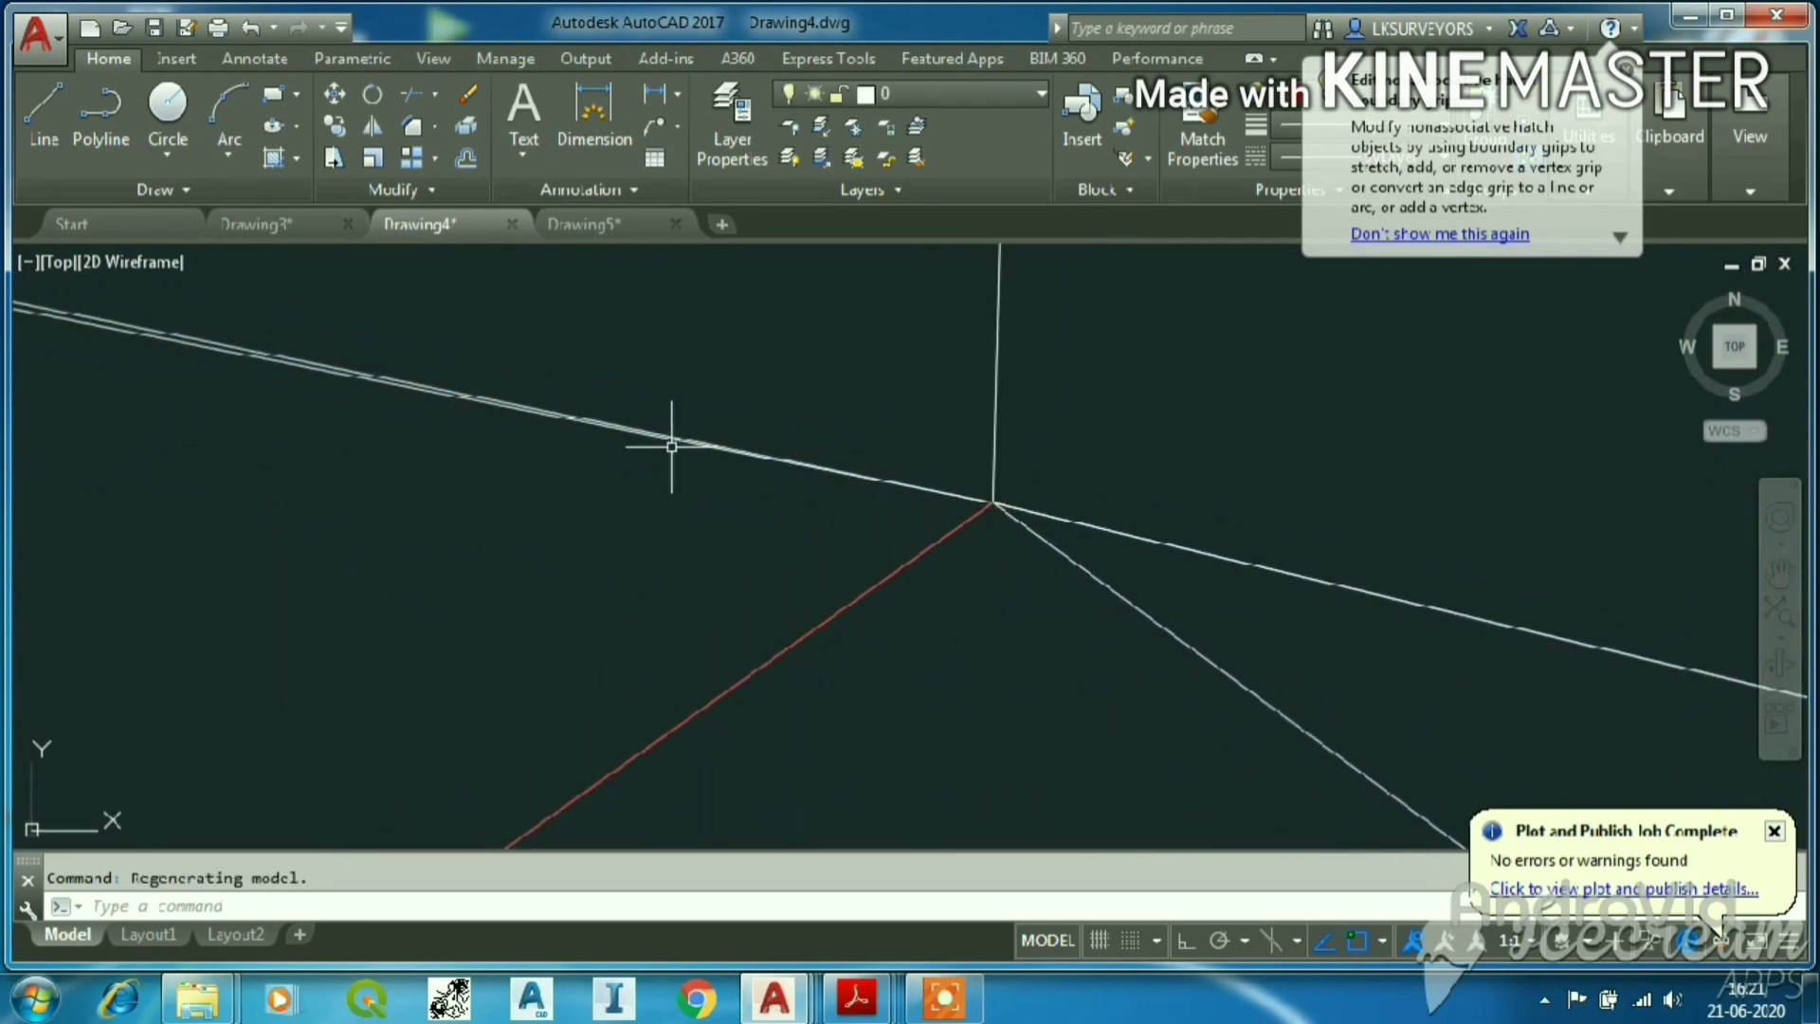
pyautogui.scroll(3, 812, 426)
pyautogui.scroll(-2, 1271, 601)
pyautogui.scroll(3, 1271, 601)
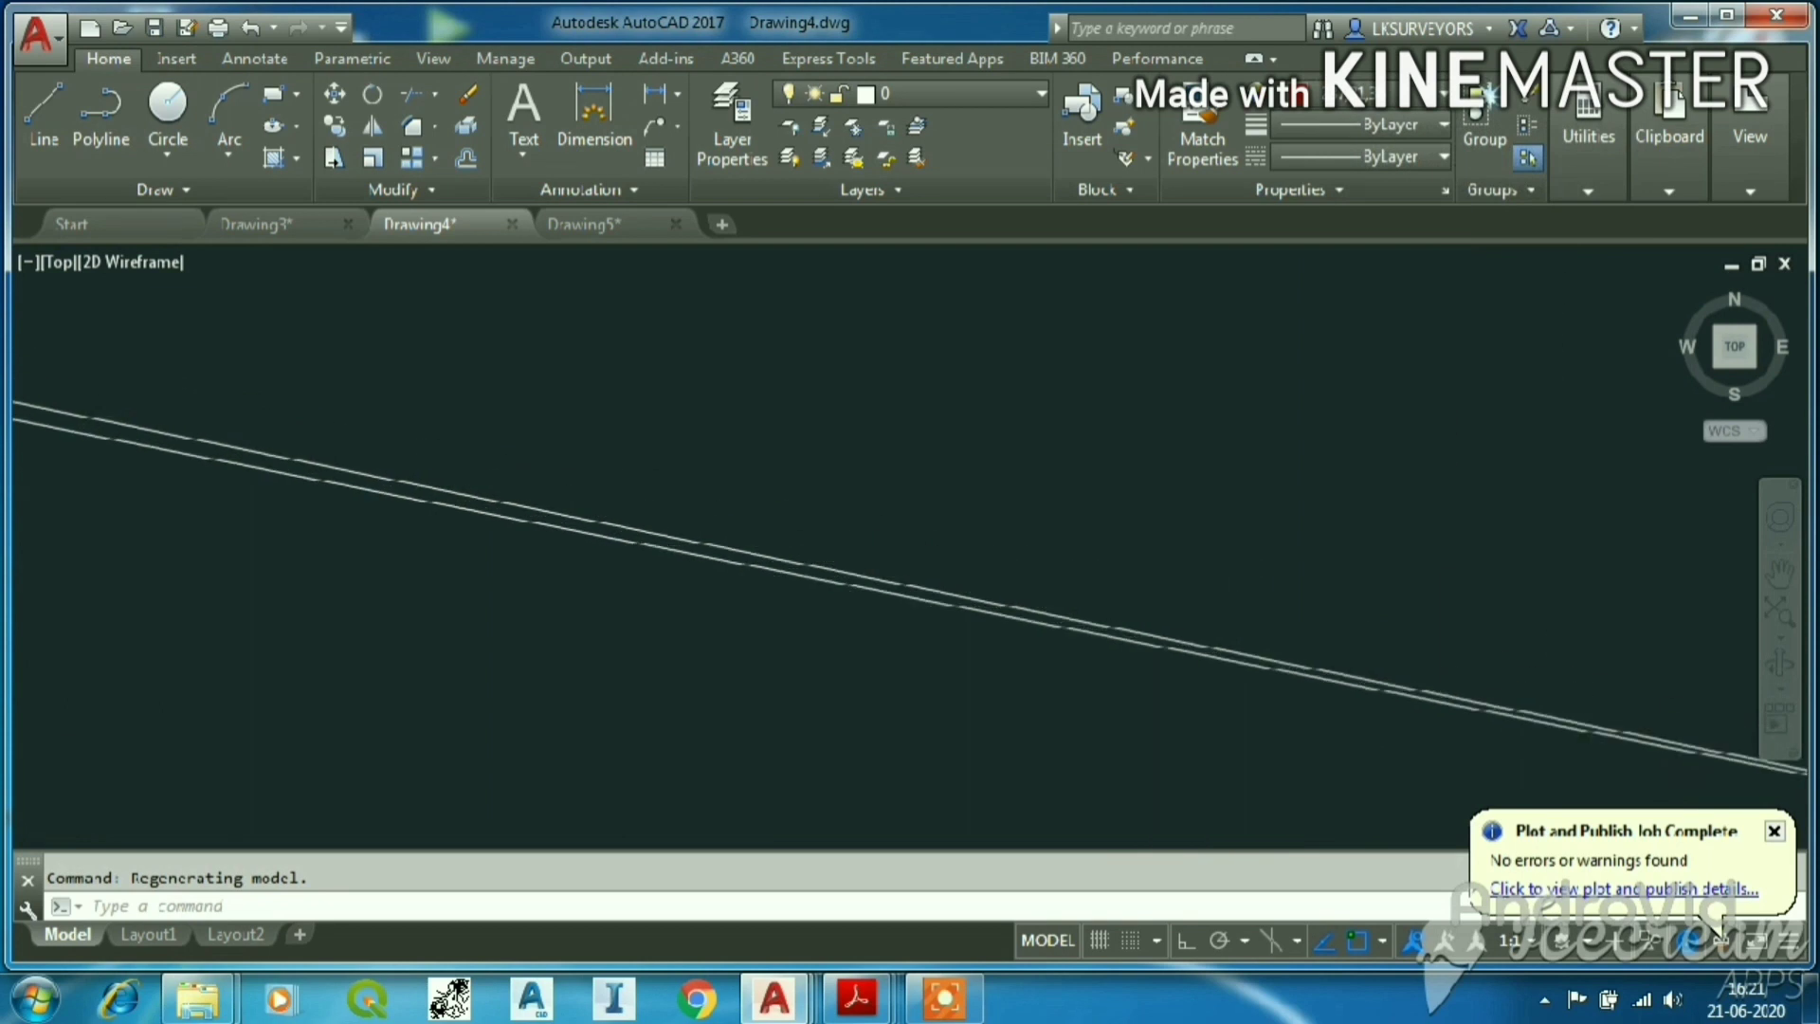
pyautogui.scroll(2, 865, 601)
pyautogui.scroll(-3, 942, 629)
pyautogui.scroll(2, 1344, 746)
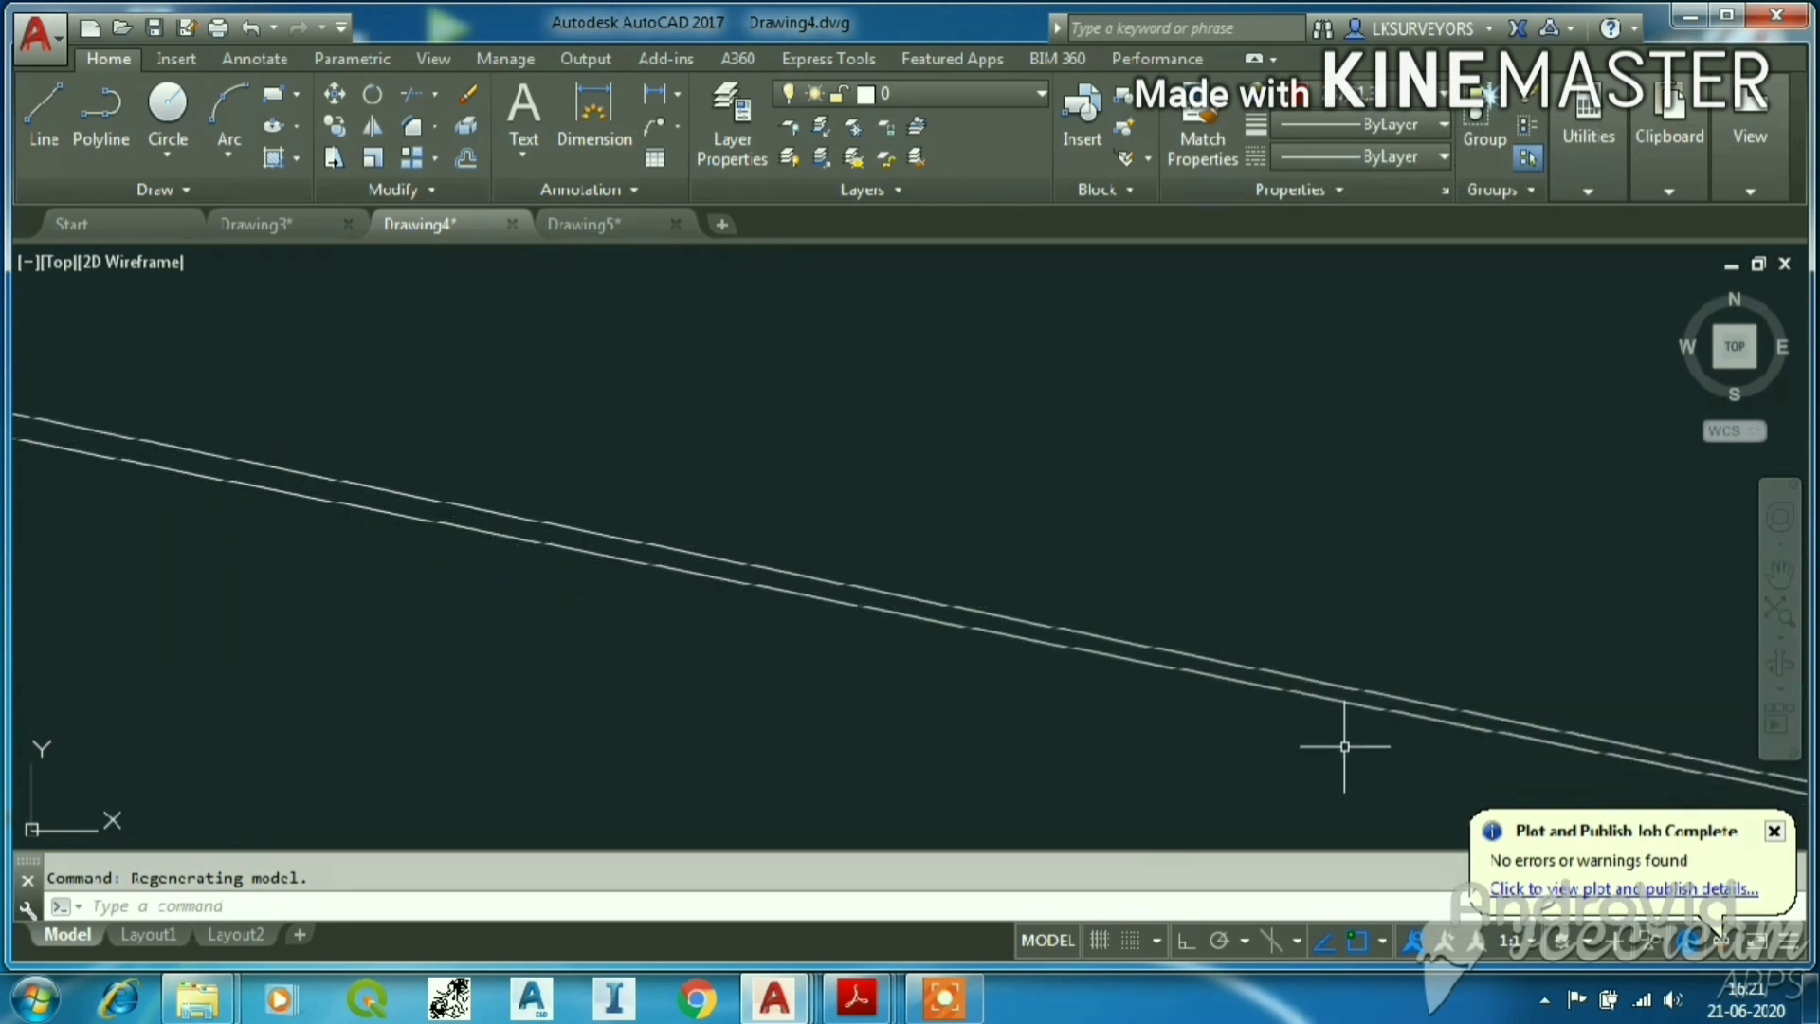
pyautogui.scroll(-2, 845, 557)
pyautogui.scroll(-2, 1251, 638)
pyautogui.scroll(1, 884, 635)
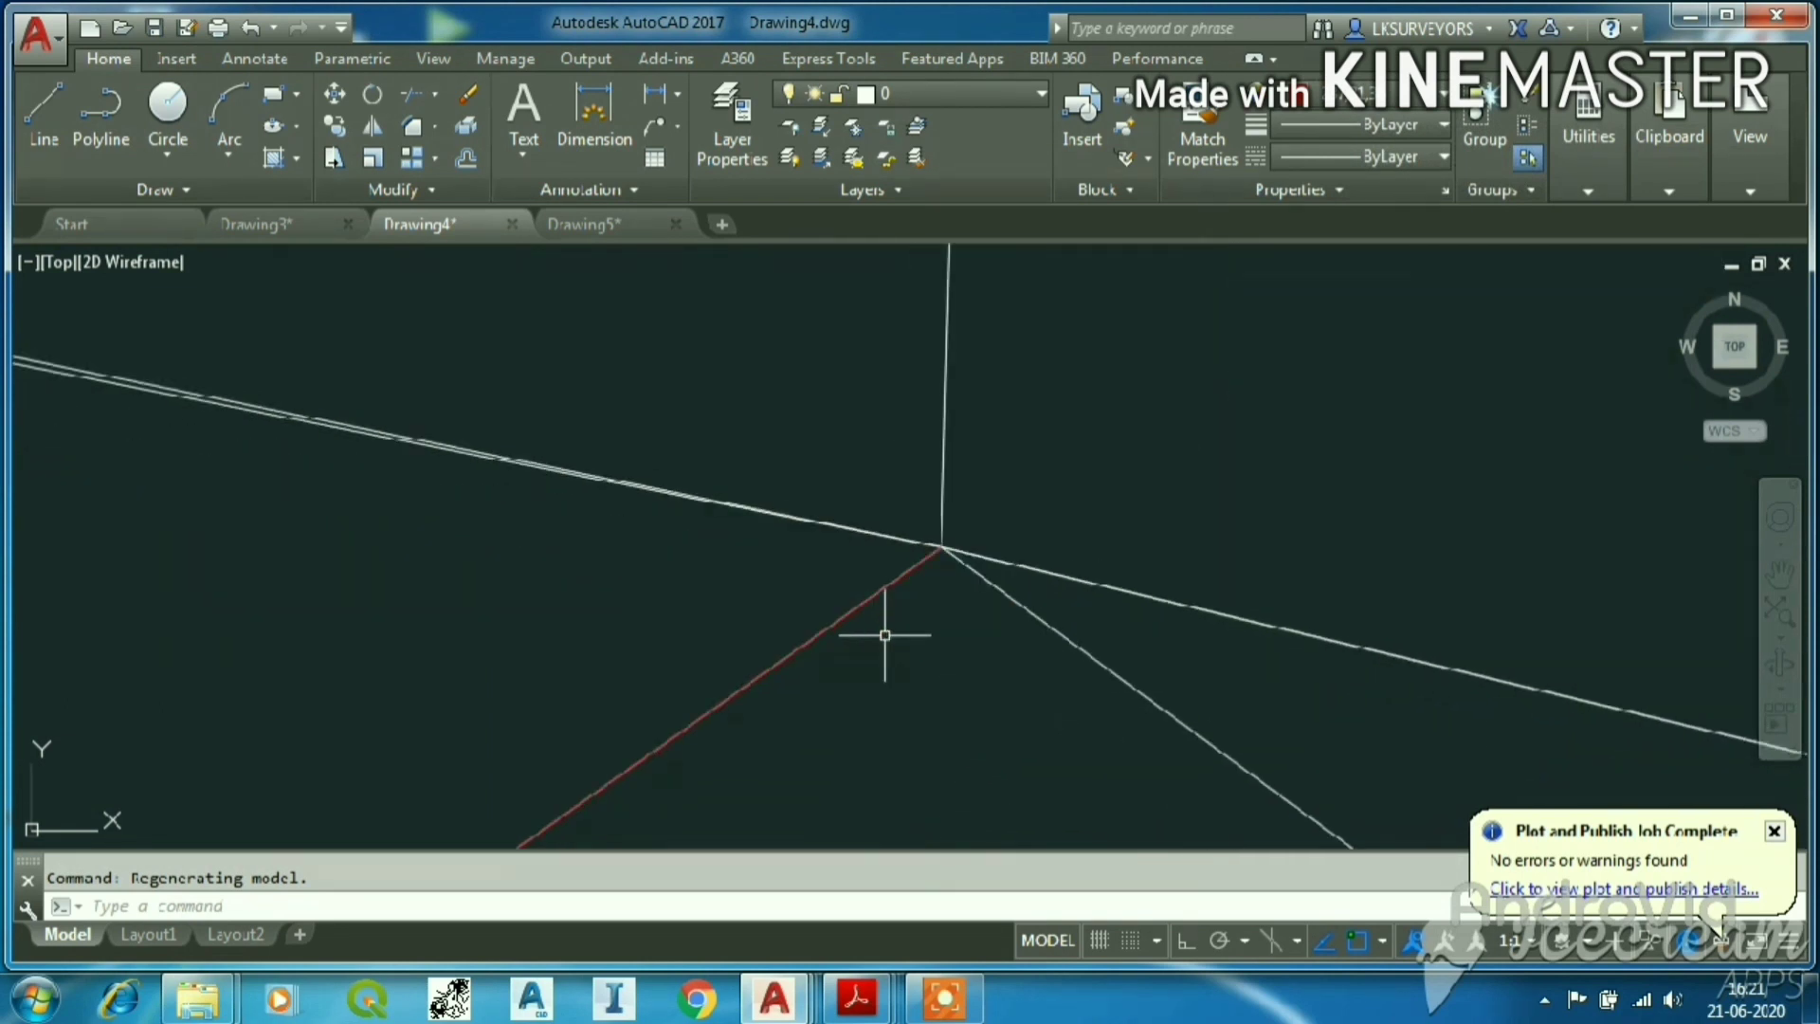
pyautogui.scroll(2, 872, 617)
pyautogui.scroll(2, 929, 508)
pyautogui.scroll(-2, 987, 475)
pyautogui.scroll(-1, 1092, 452)
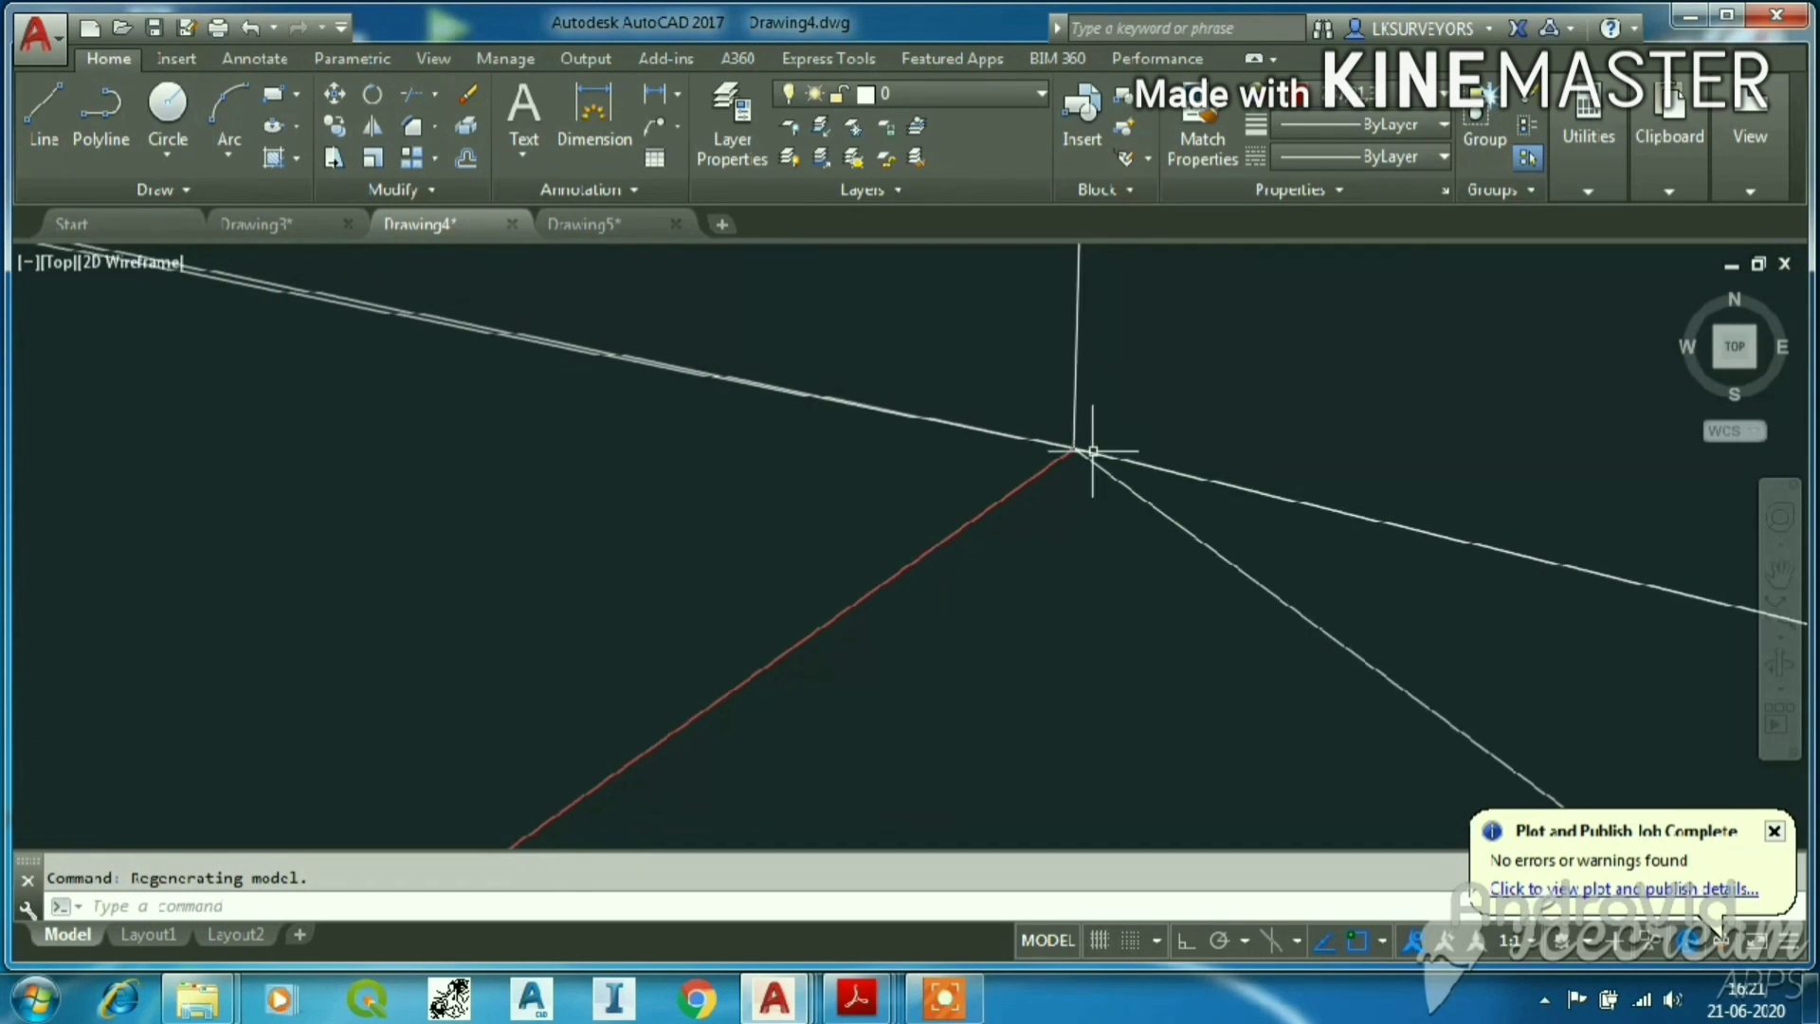
pyautogui.scroll(2, 1092, 453)
pyautogui.scroll(-2, 894, 480)
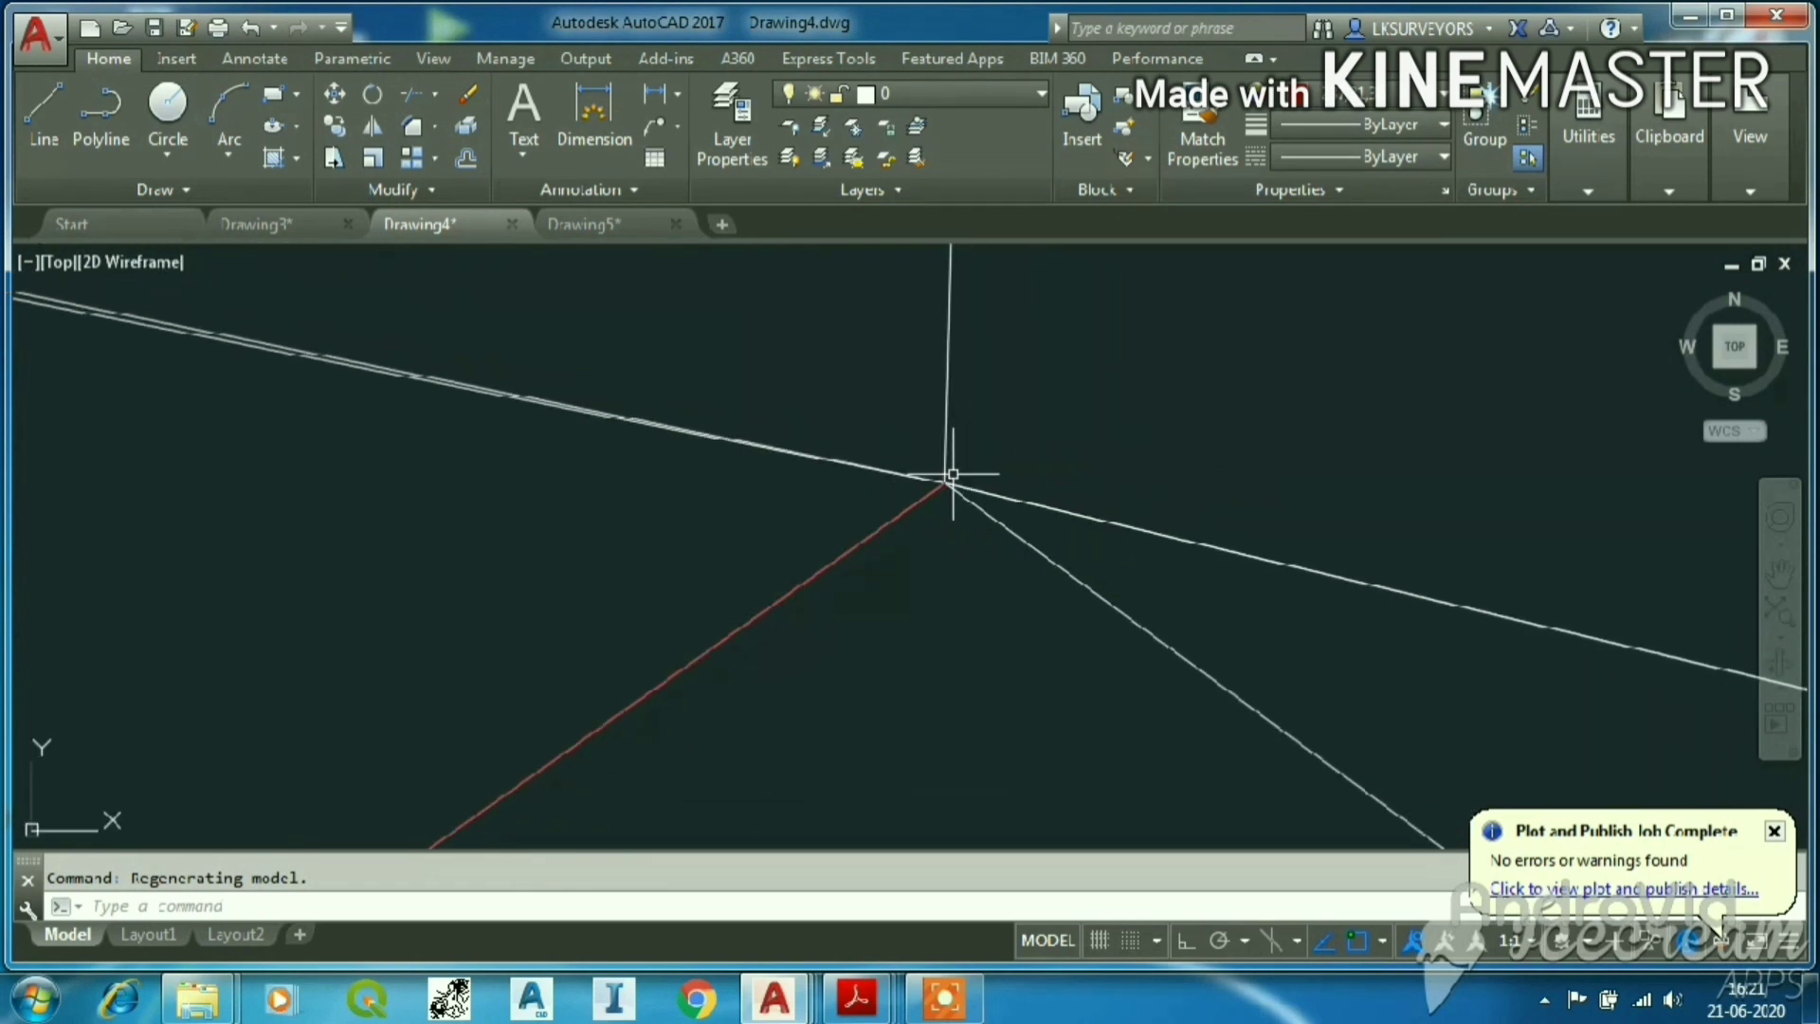
pyautogui.scroll(-1, 953, 474)
pyautogui.scroll(4, 948, 484)
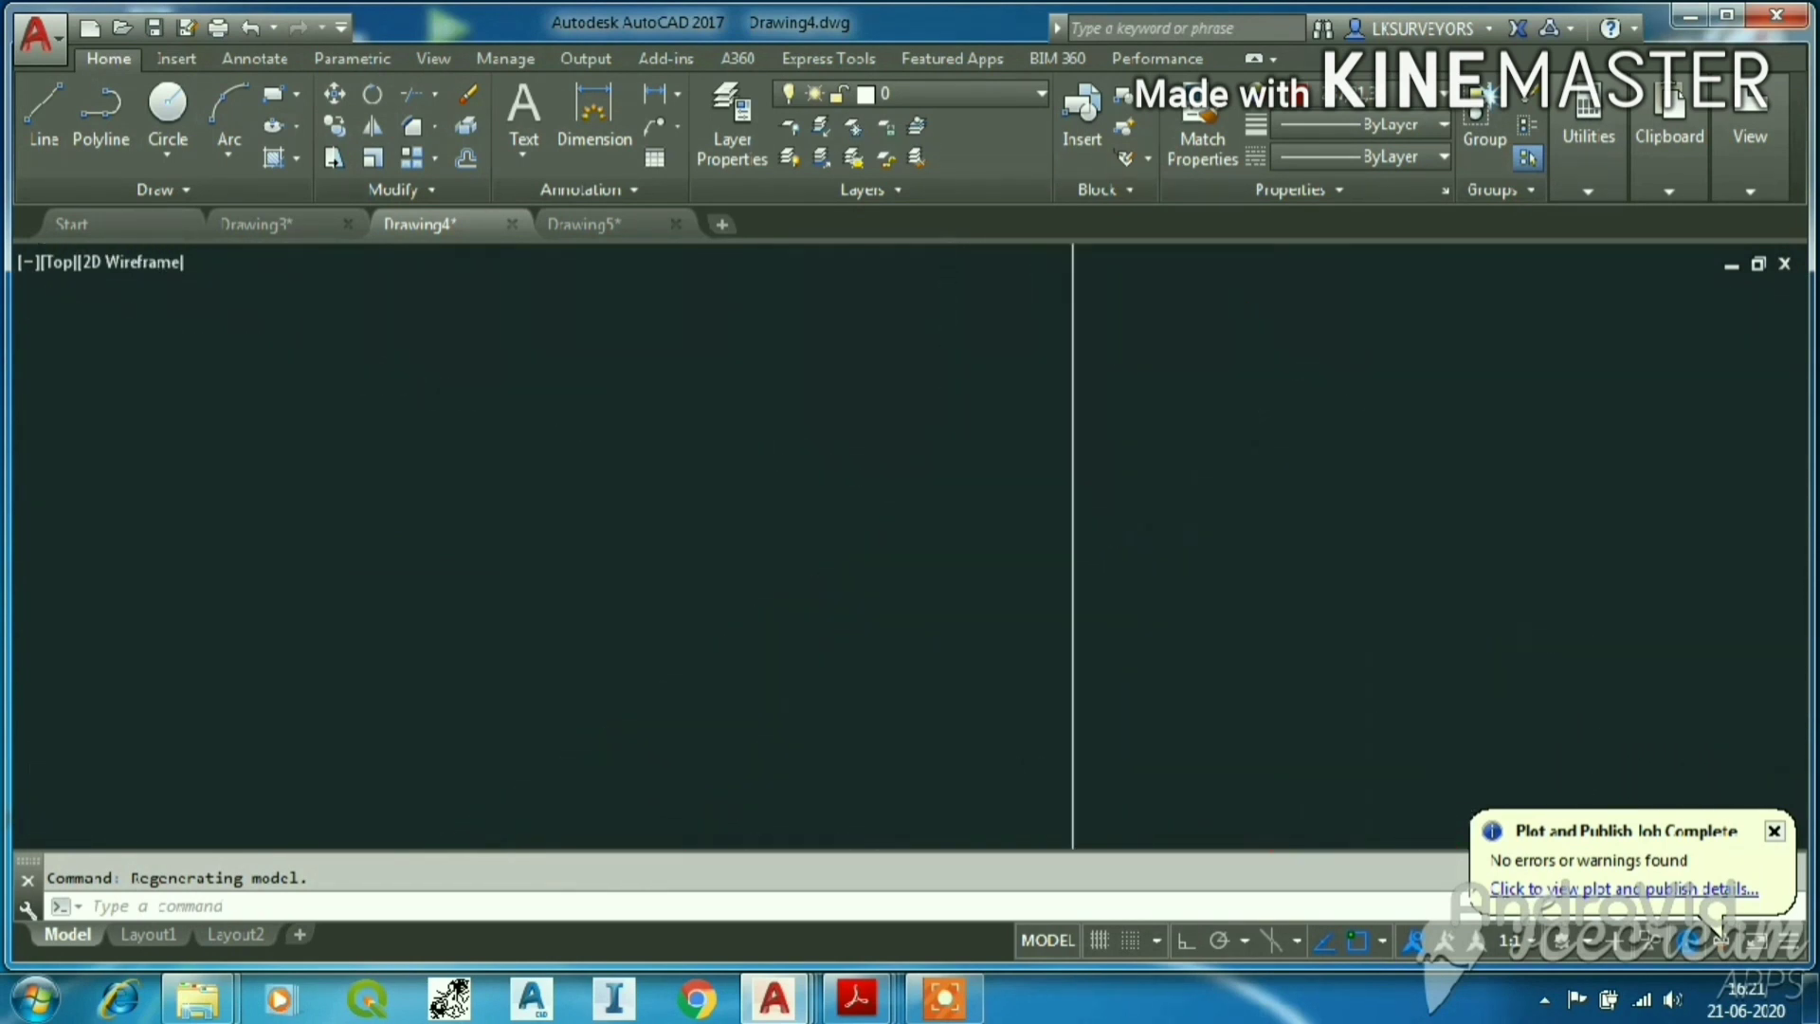
pyautogui.scroll(-8, 1071, 569)
pyautogui.scroll(4, 1137, 635)
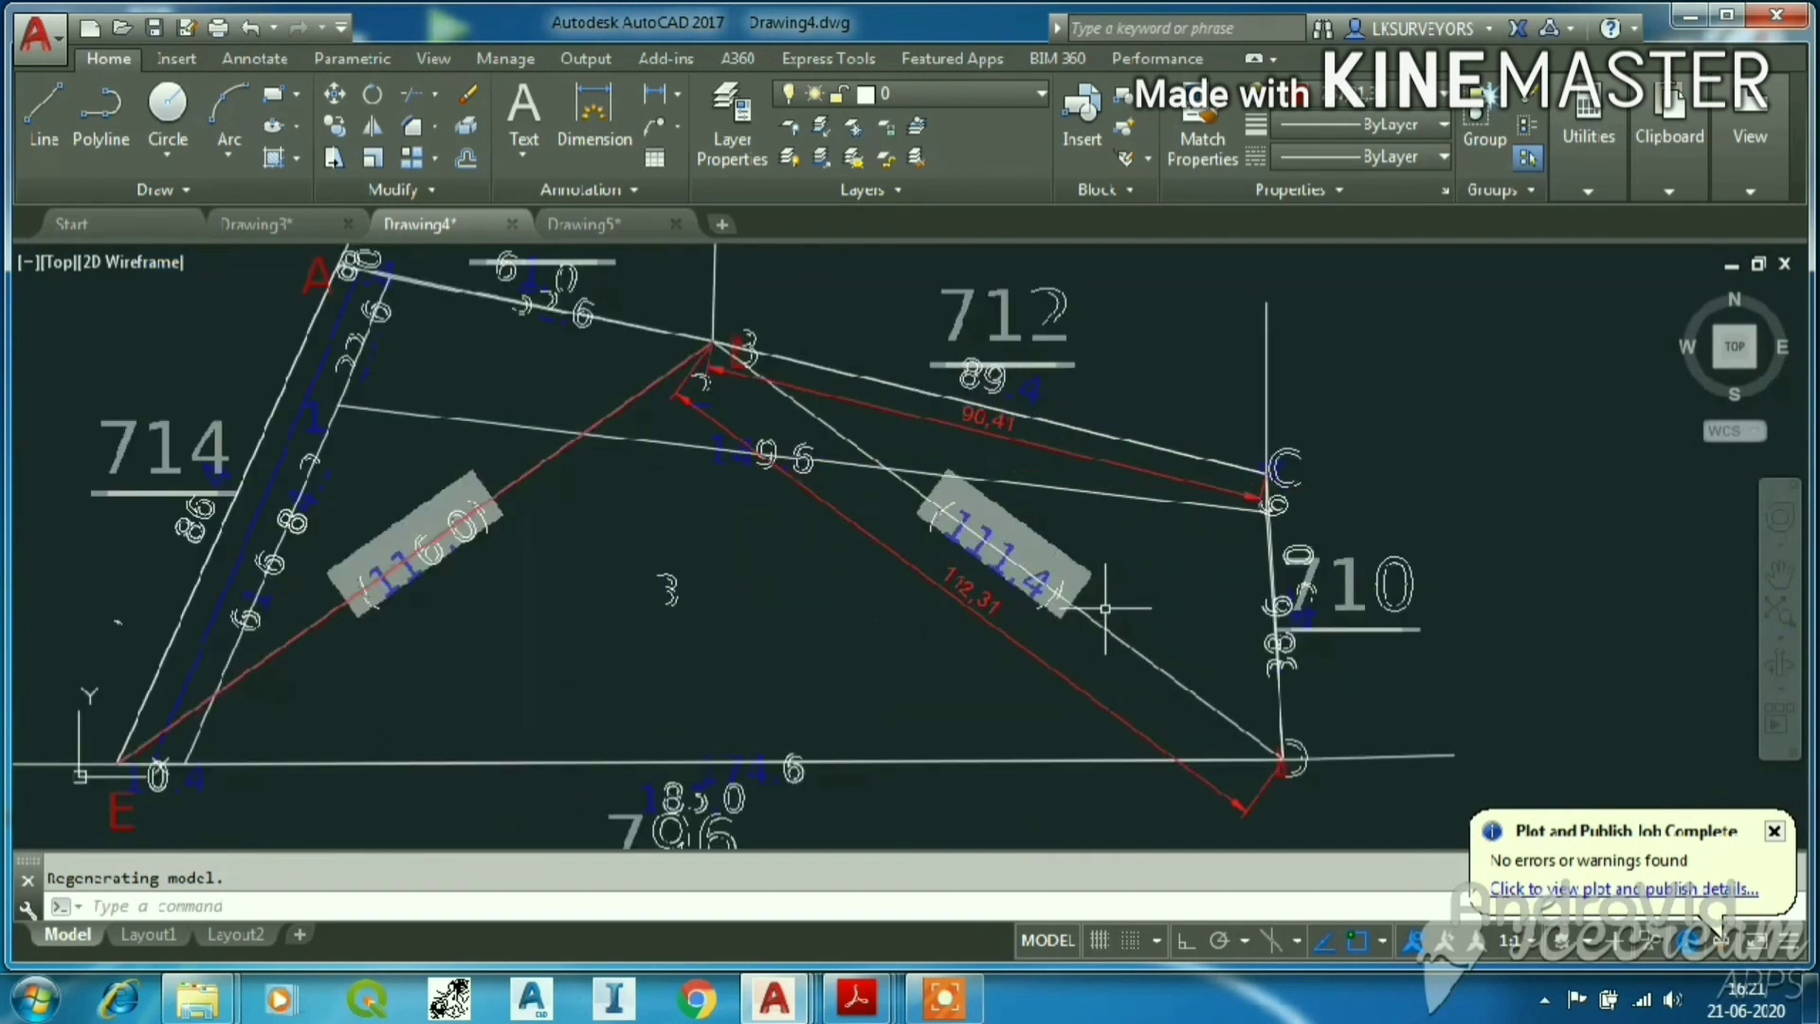